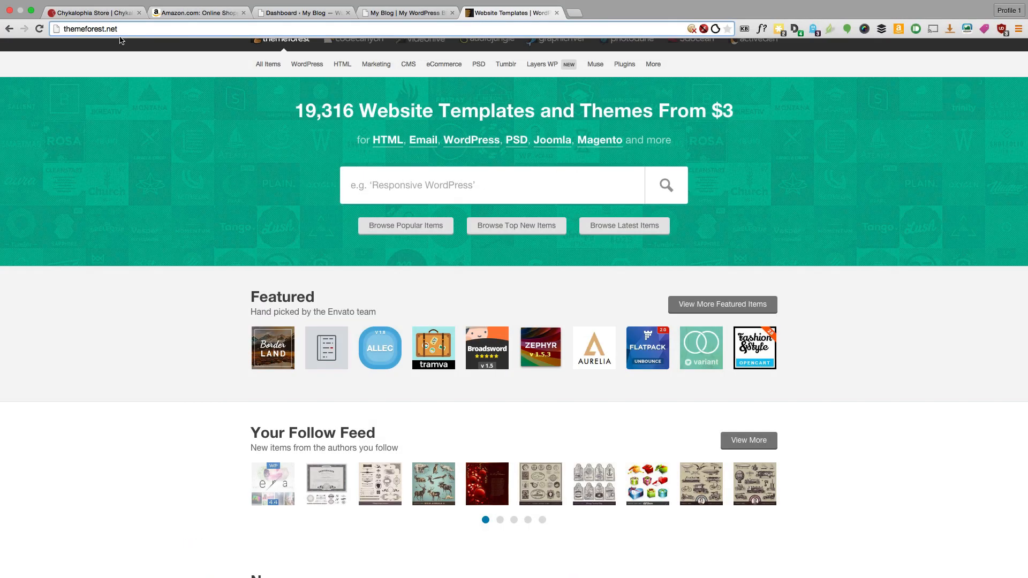
# - Search ThemeForest for 'Flatsome' and open the Flat Responsive WooCommerce Theme item page
pyautogui.click(49, 30)
pyautogui.click(422, 194)
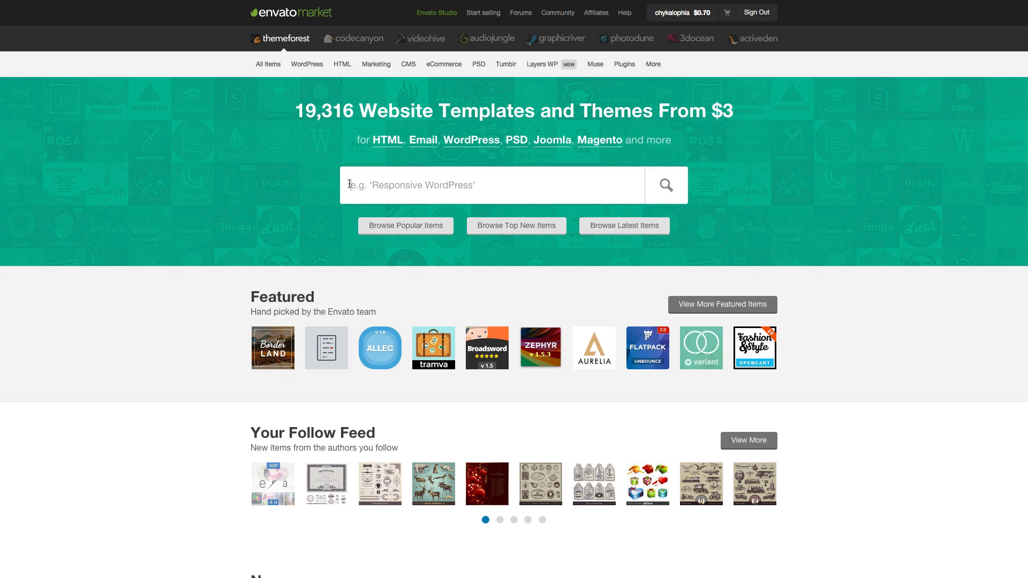
pyautogui.write('Flatsome')
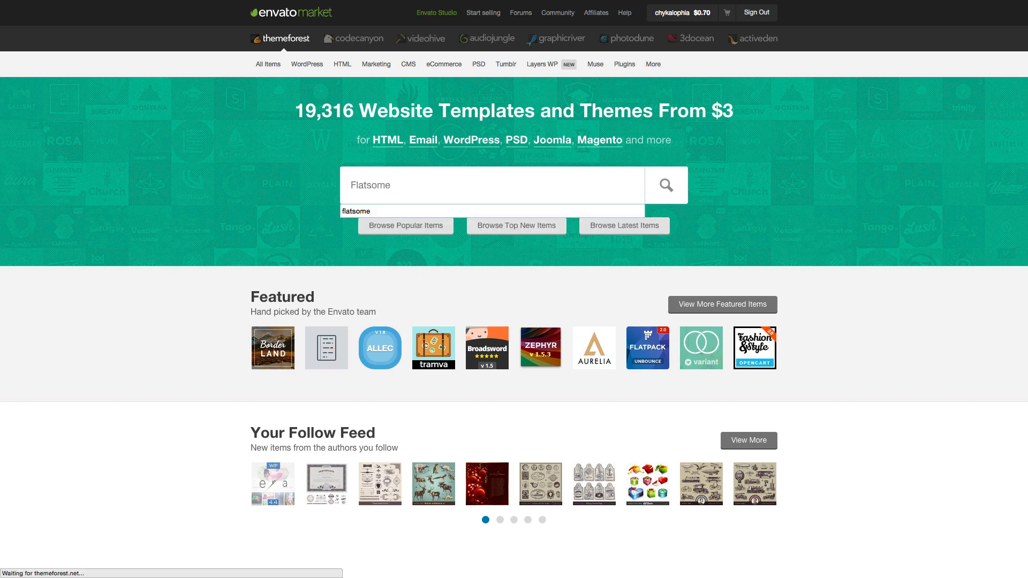
pyautogui.press('Return')
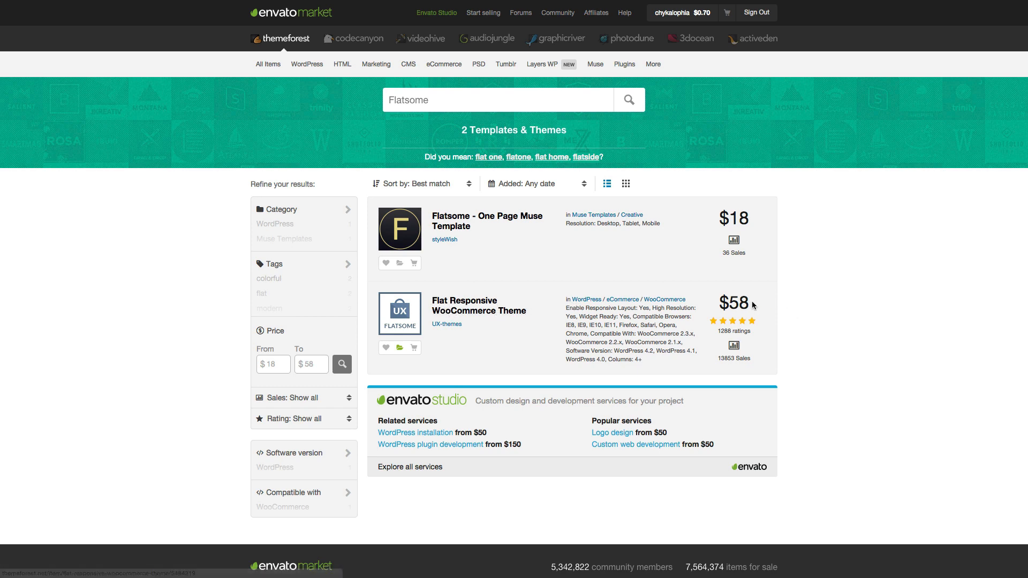
pyautogui.click(464, 306)
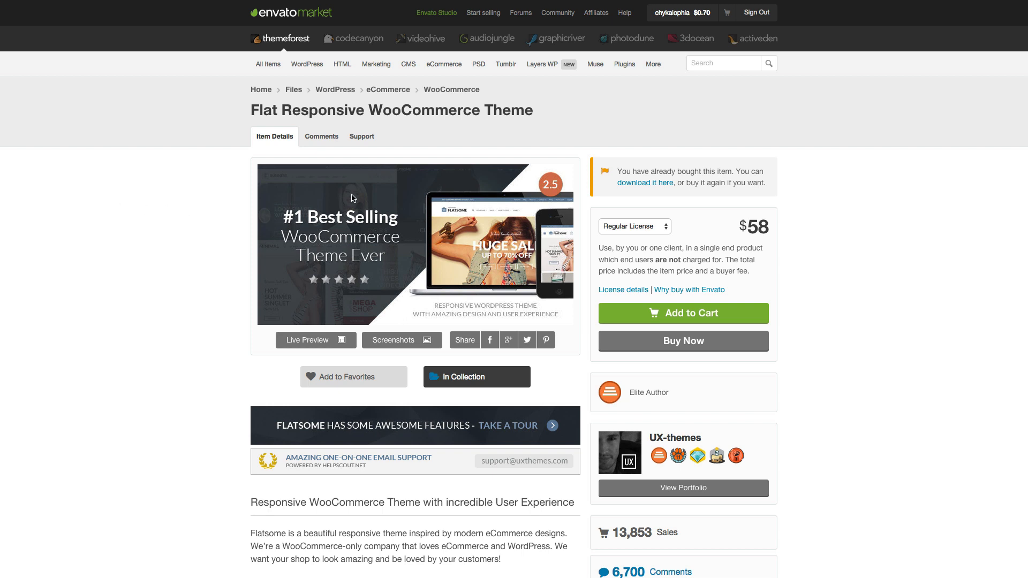
# - From the account Downloads list, download All files & documentation for Flat Responsive WooCommerce Theme
pyautogui.moveTo(682, 15)
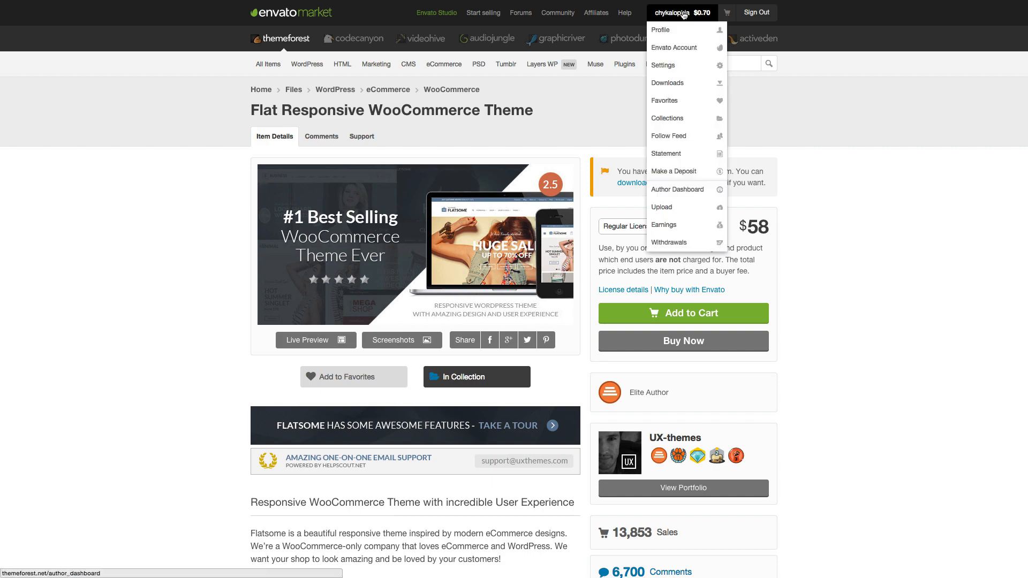
pyautogui.click(668, 87)
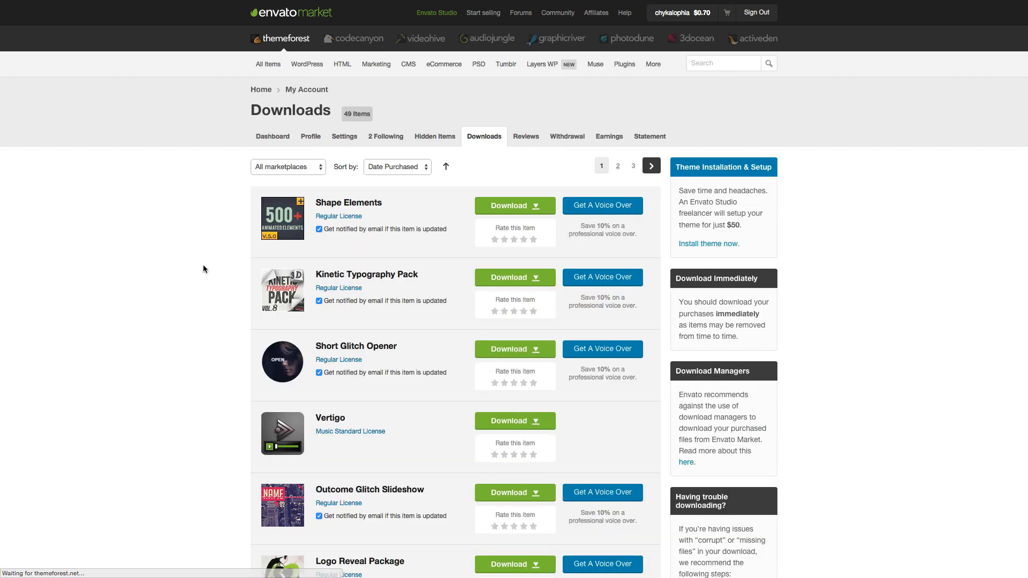
pyautogui.scroll(-1, 204, 266)
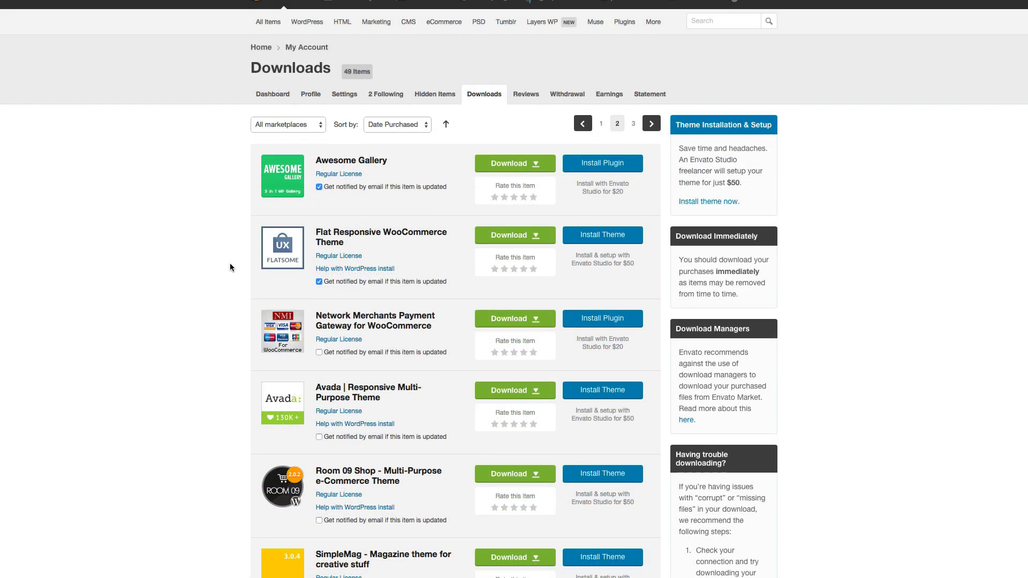
pyautogui.click(530, 238)
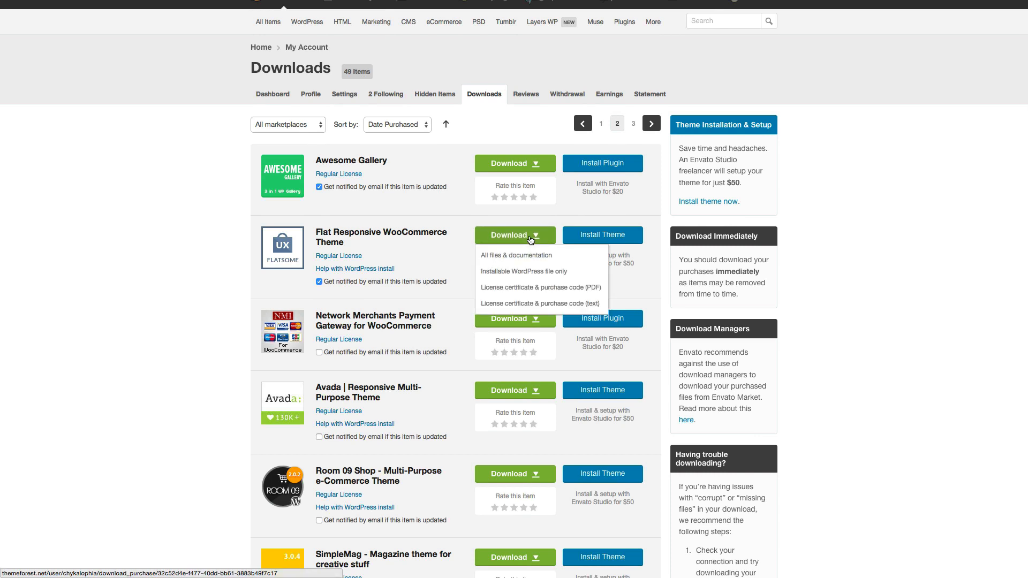
pyautogui.click(502, 257)
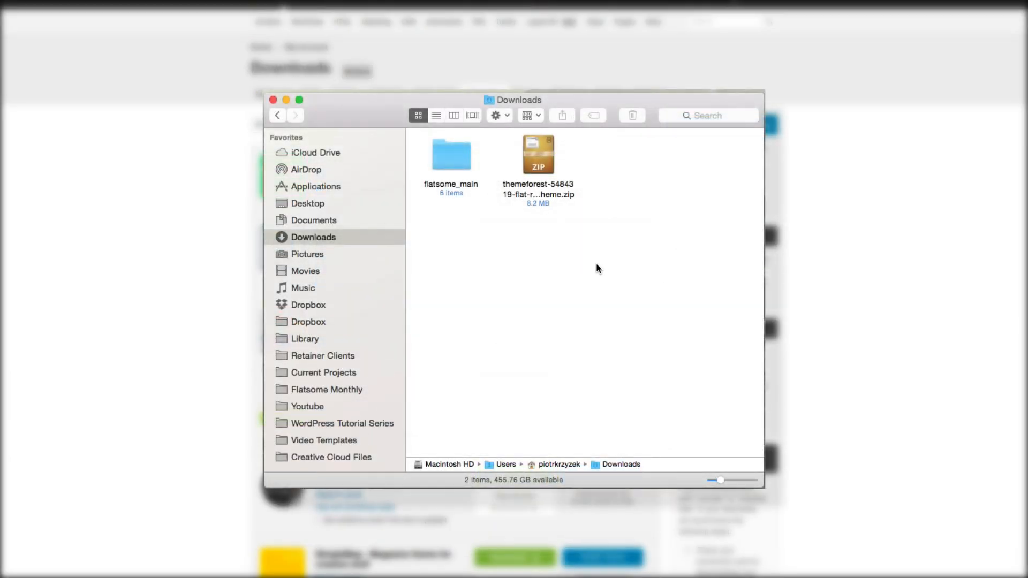
# - Open the downloaded flatsome_main folder and look into its Assets and Fonts folders
pyautogui.moveTo(627, 249); pyautogui.dragTo(543, 182)
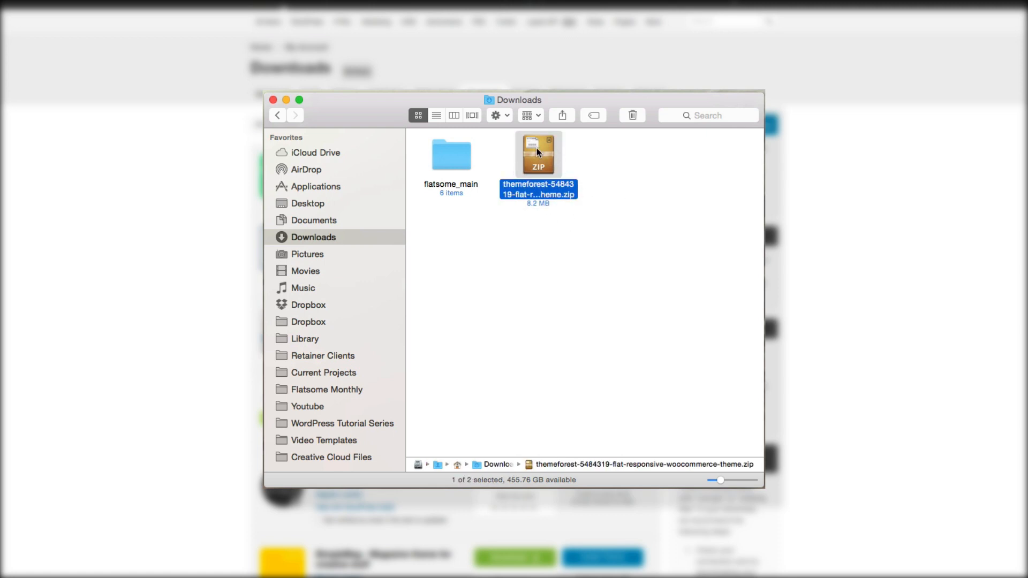
pyautogui.click(443, 156)
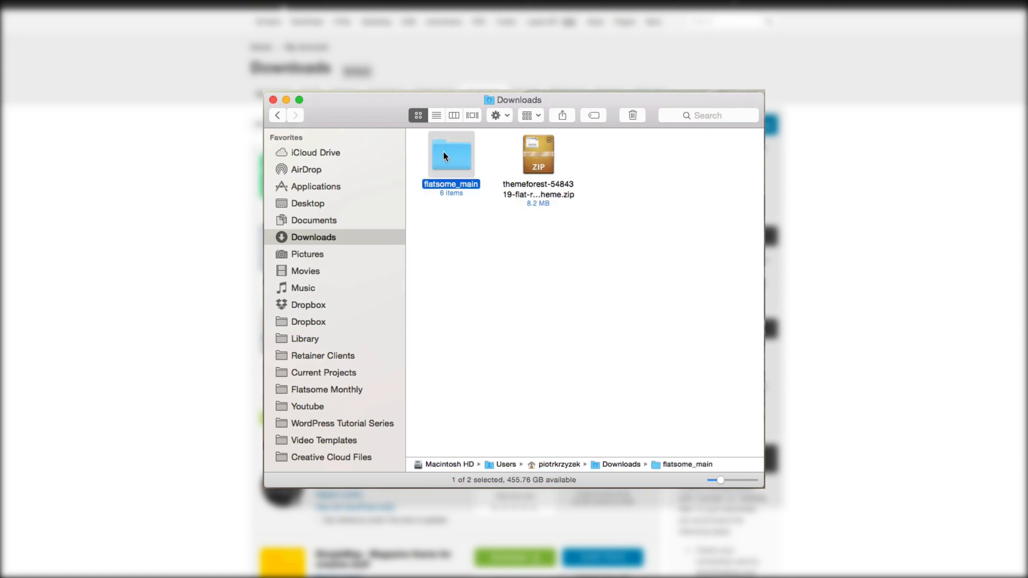
pyautogui.doubleClick(453, 152)
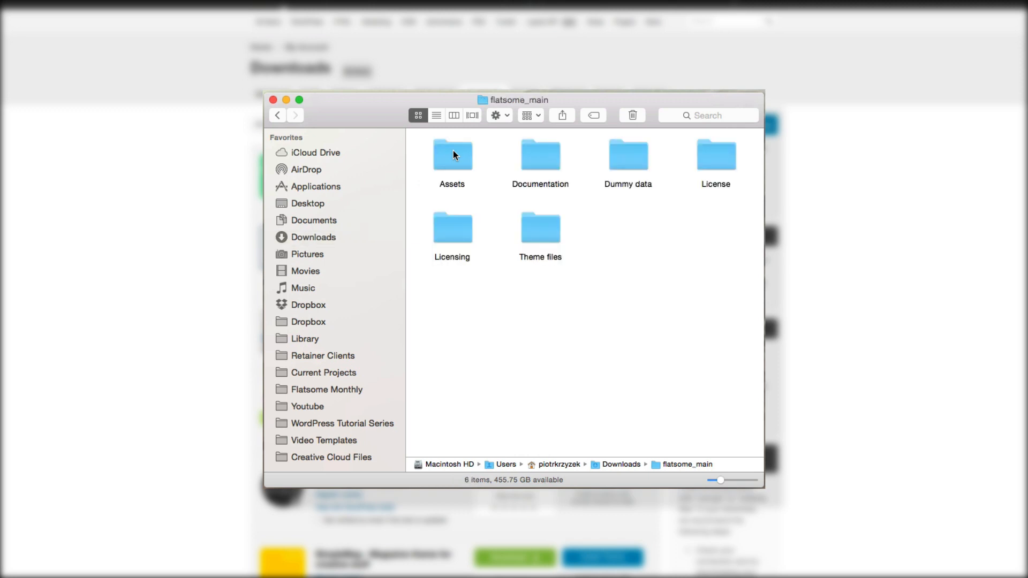
pyautogui.doubleClick(461, 166)
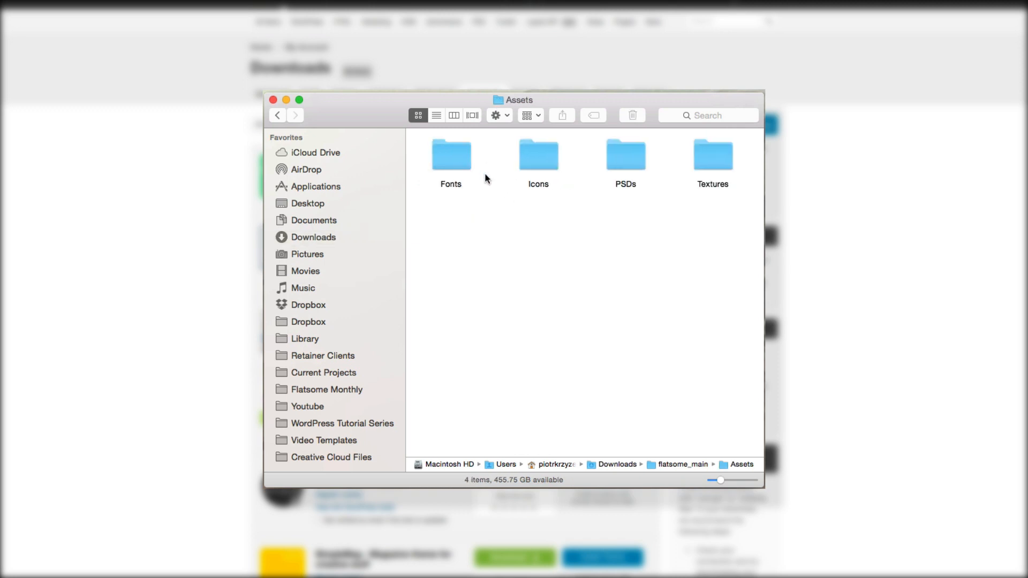
pyautogui.doubleClick(437, 151)
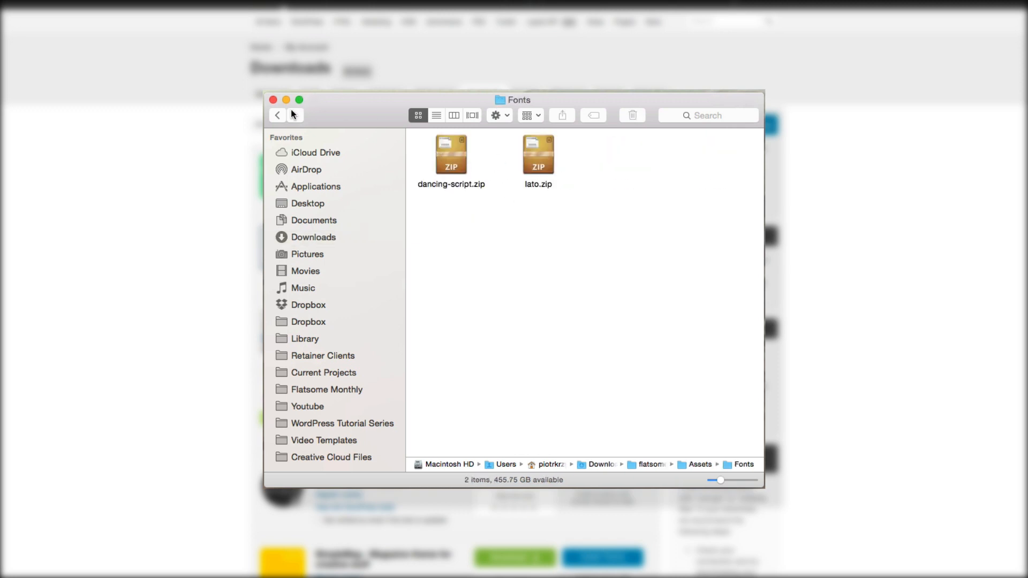
# - Look through the Icons and Textures assets, then open the Theme files folder
pyautogui.click(278, 114)
pyautogui.doubleClick(523, 162)
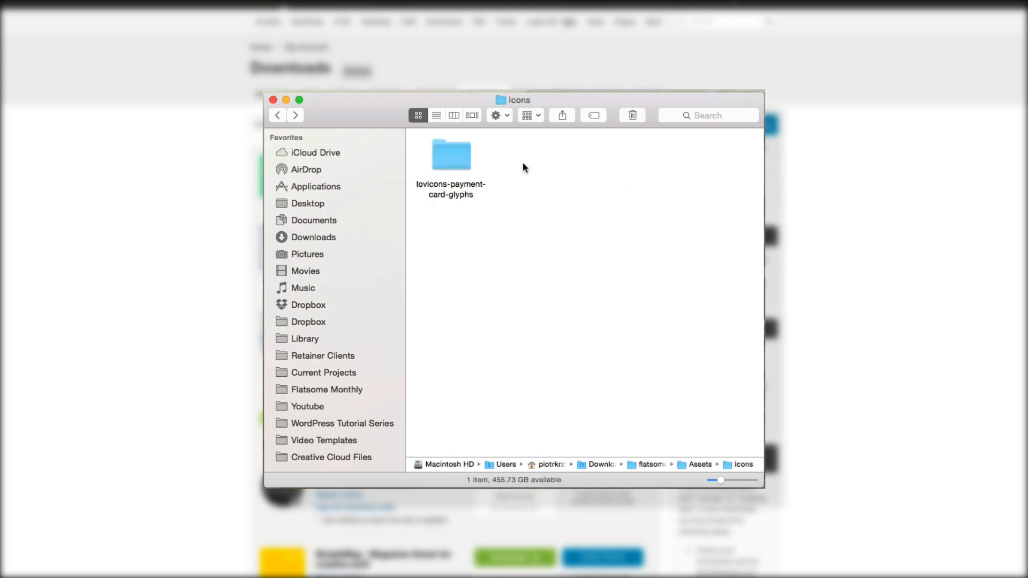
pyautogui.doubleClick(452, 156)
pyautogui.doubleClick(276, 116)
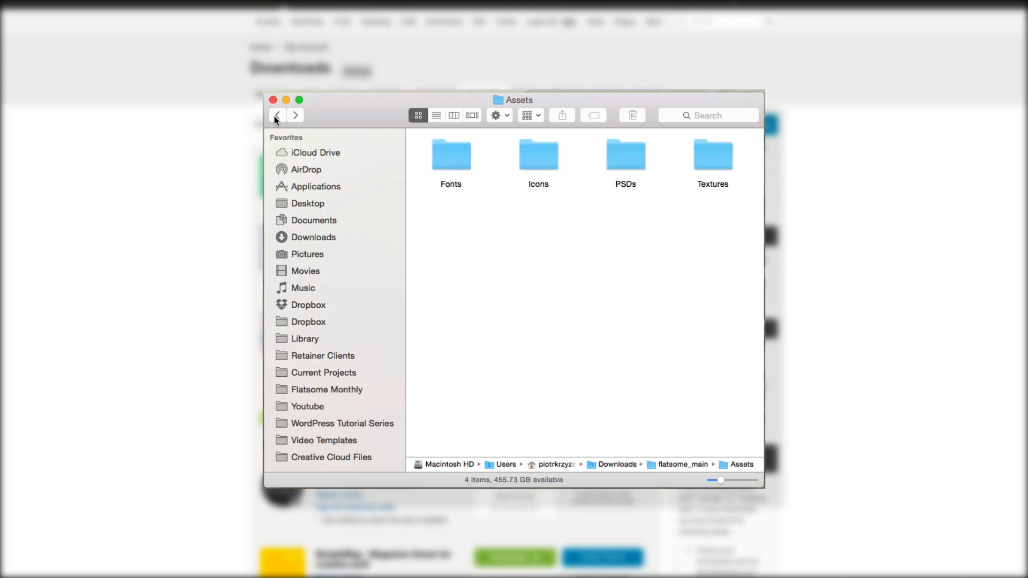
pyautogui.click(707, 166)
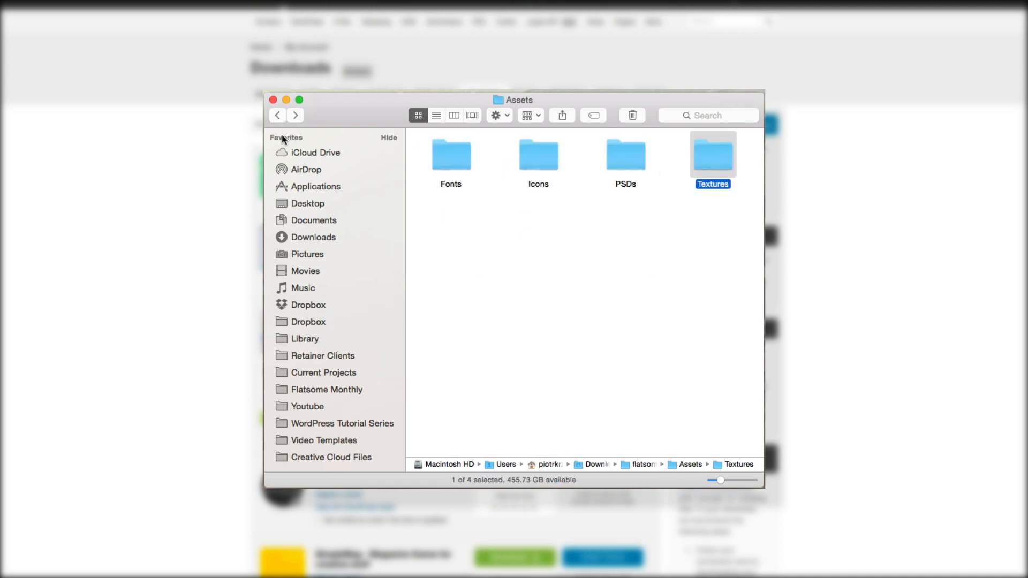
pyautogui.click(281, 117)
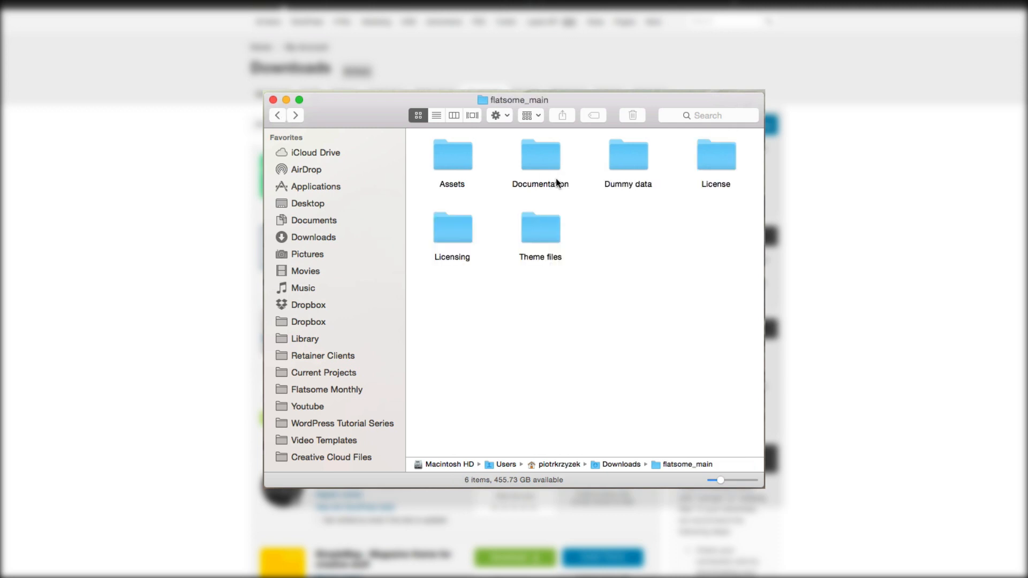
pyautogui.click(546, 225)
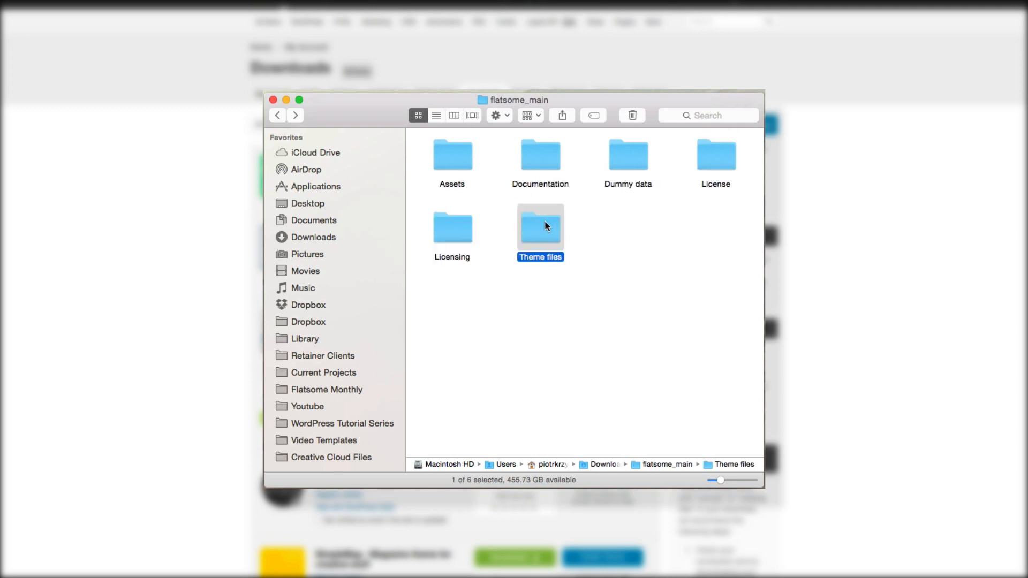
pyautogui.doubleClick(546, 225)
pyautogui.click(539, 155)
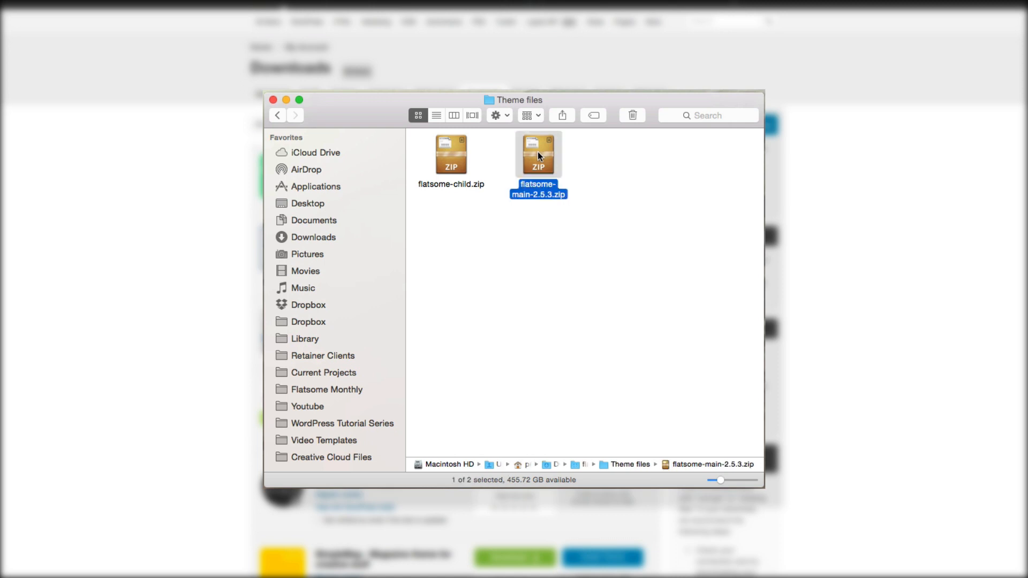
pyautogui.click(443, 152)
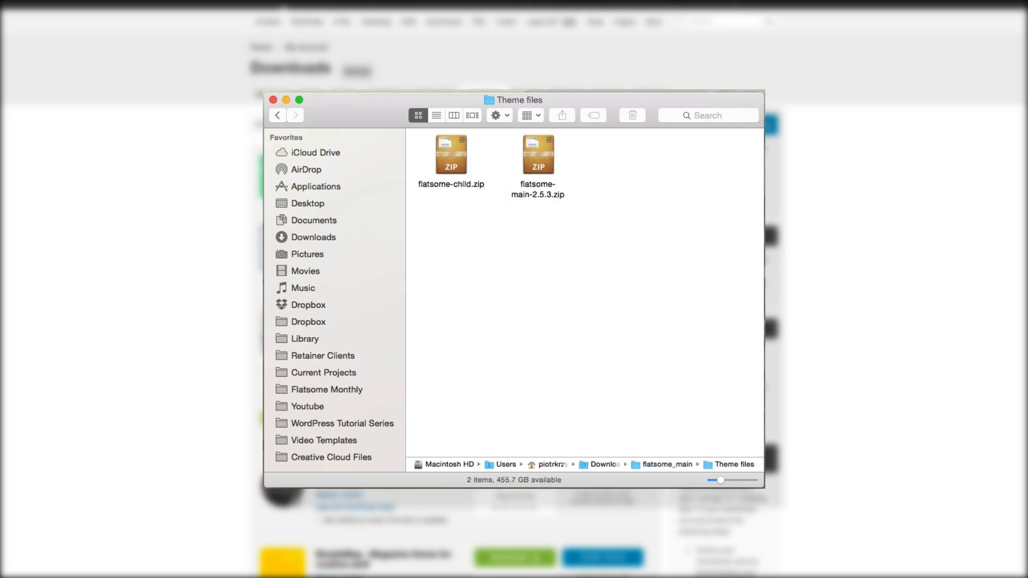
pyautogui.click(540, 173)
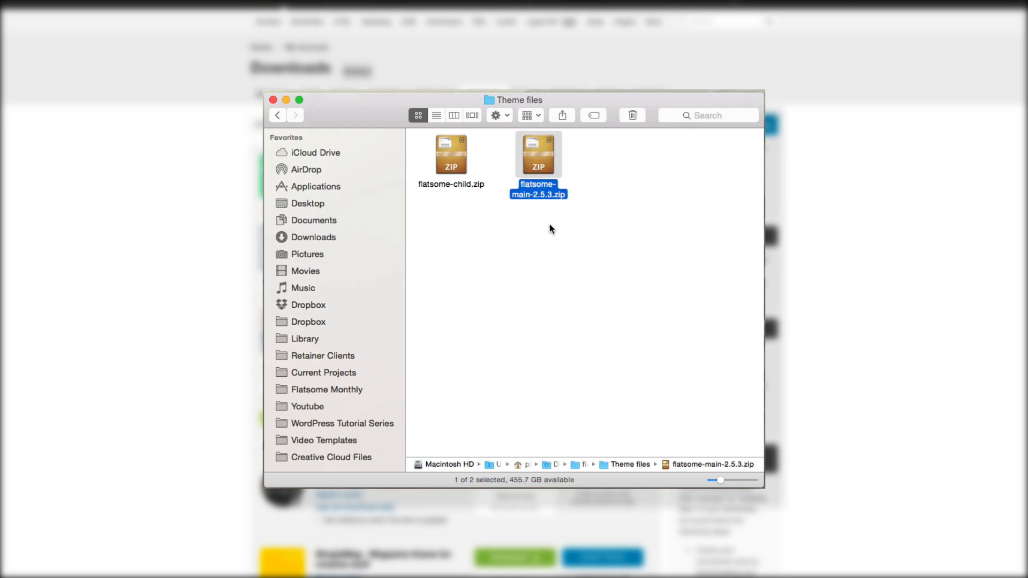
pyautogui.click(452, 171)
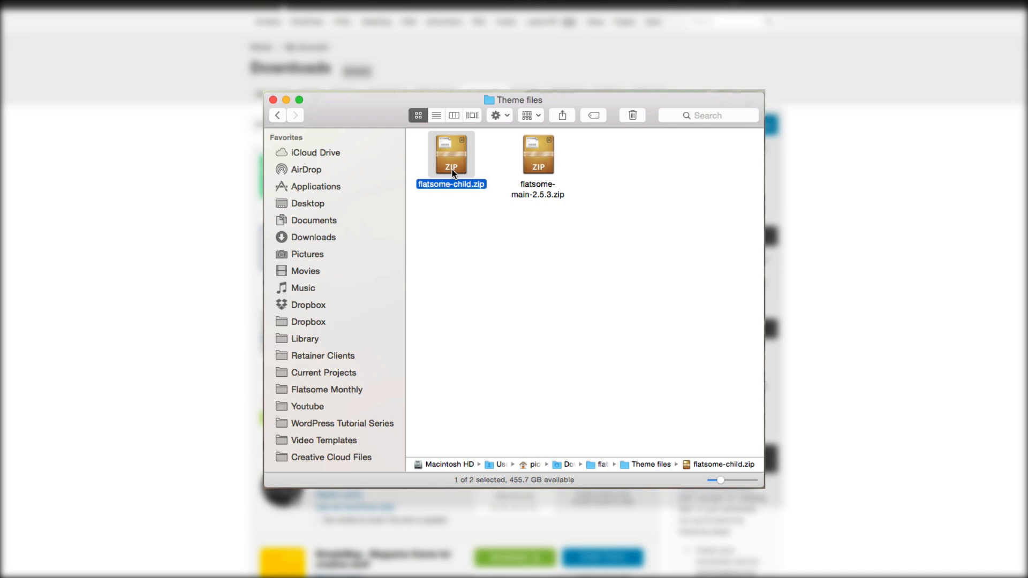
pyautogui.click(532, 178)
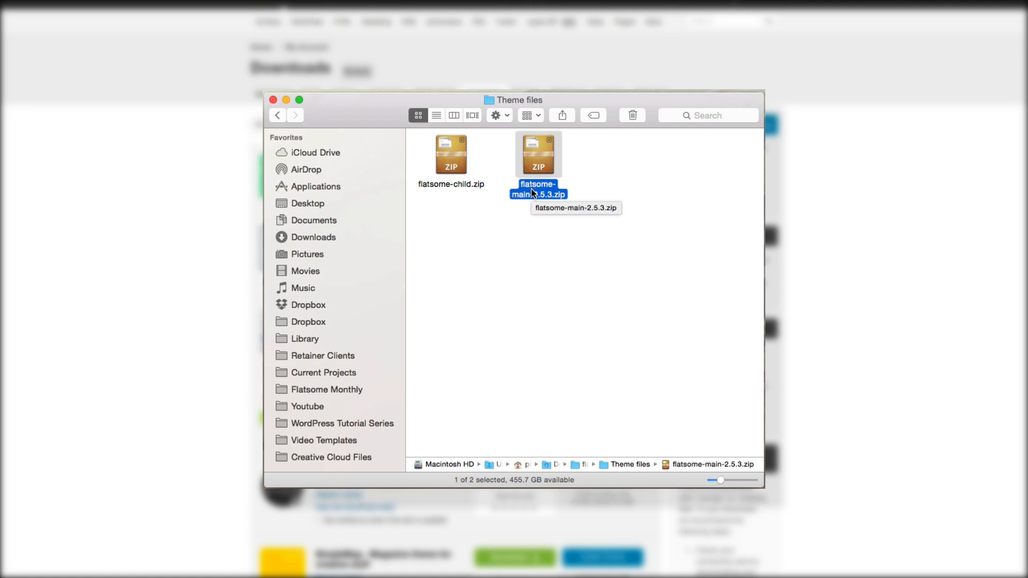
pyautogui.click(459, 176)
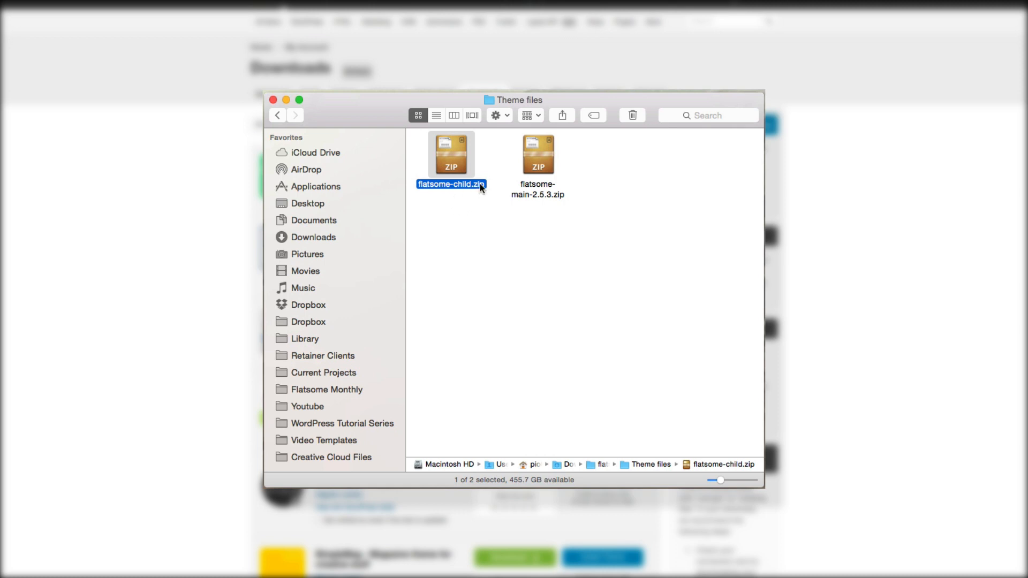
pyautogui.click(545, 175)
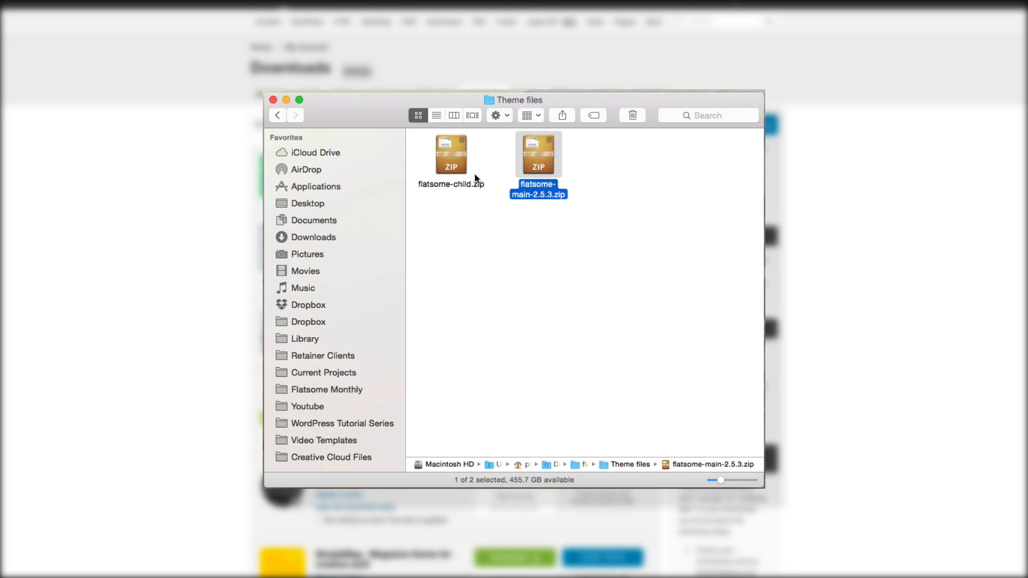
pyautogui.click(475, 173)
pyautogui.click(538, 169)
pyautogui.click(440, 162)
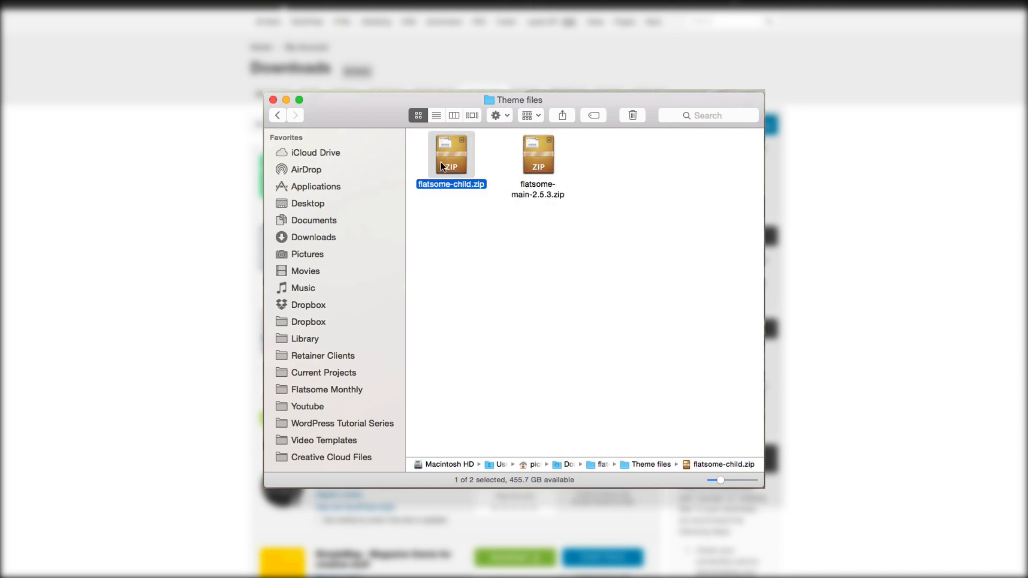
pyautogui.click(544, 248)
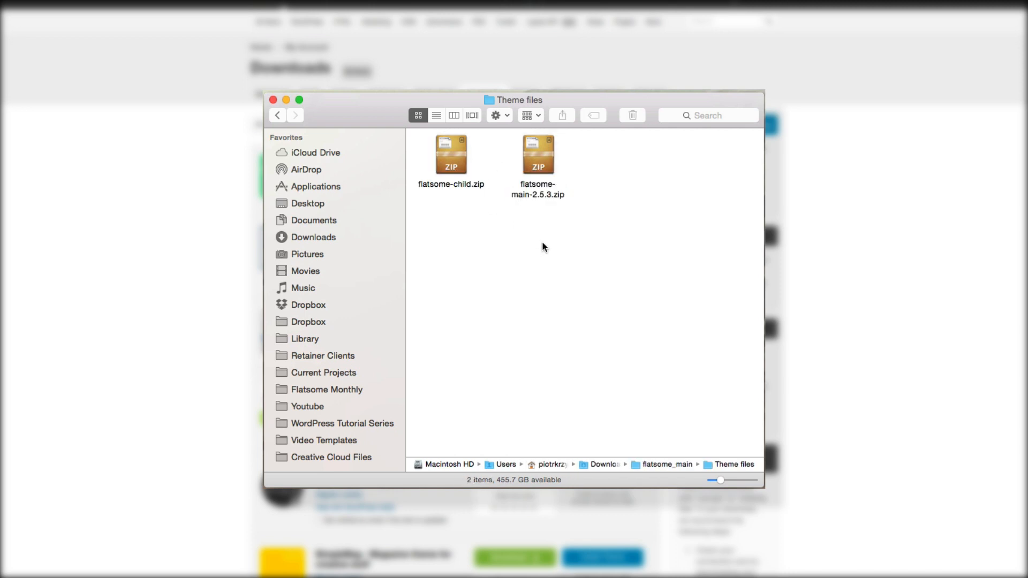
pyautogui.click(540, 174)
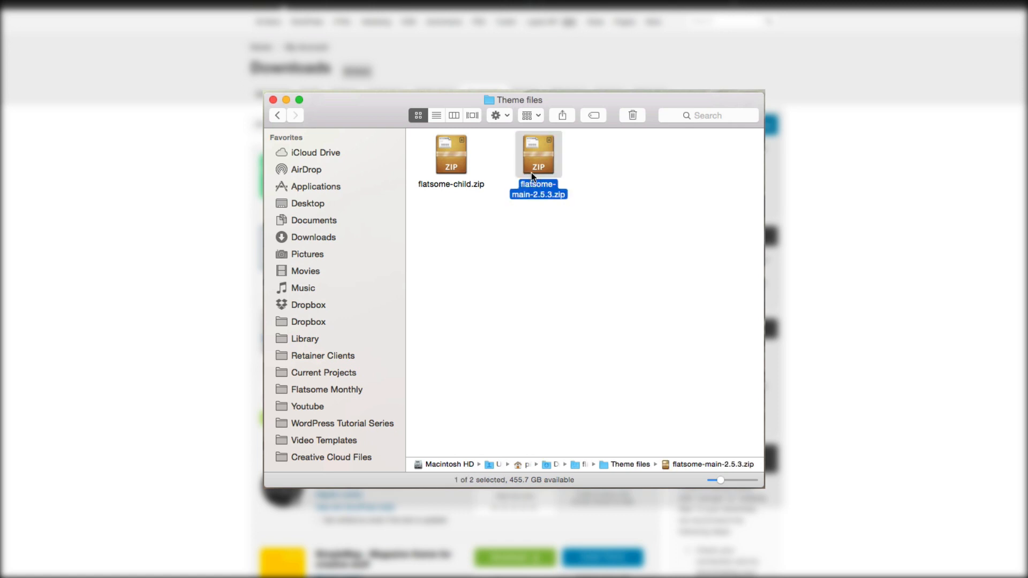
pyautogui.click(450, 168)
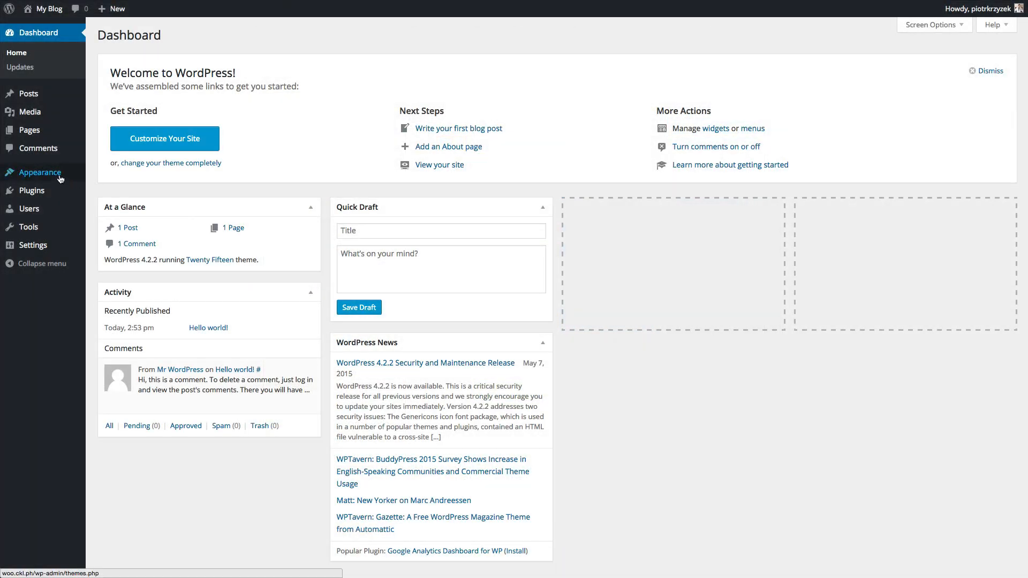
# - Upload and install the Flatsome theme from flatsome-main-2.5.3.zip
pyautogui.moveTo(59, 177)
pyautogui.click(96, 176)
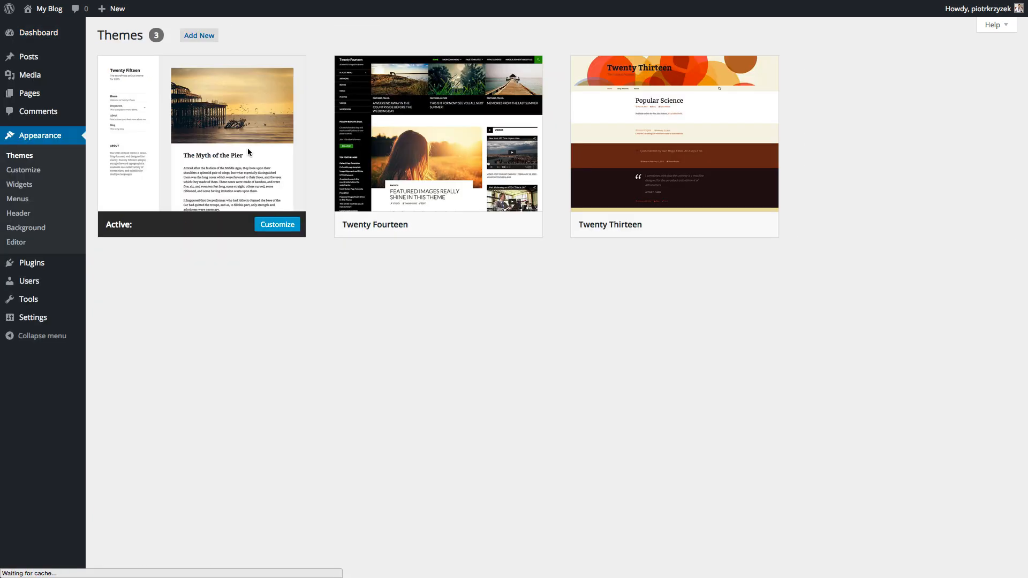
pyautogui.click(202, 36)
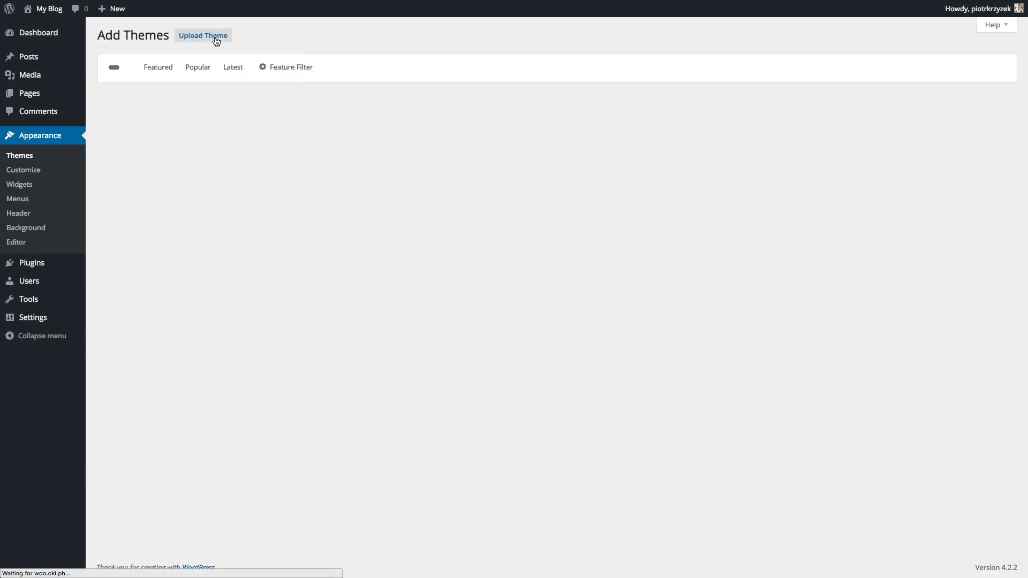
pyautogui.click(210, 38)
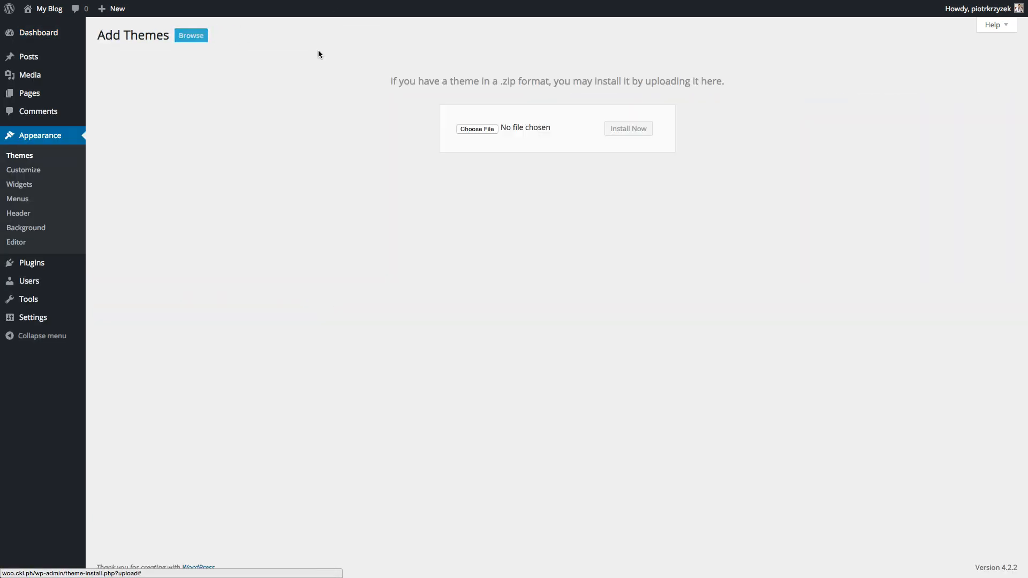
pyautogui.click(477, 129)
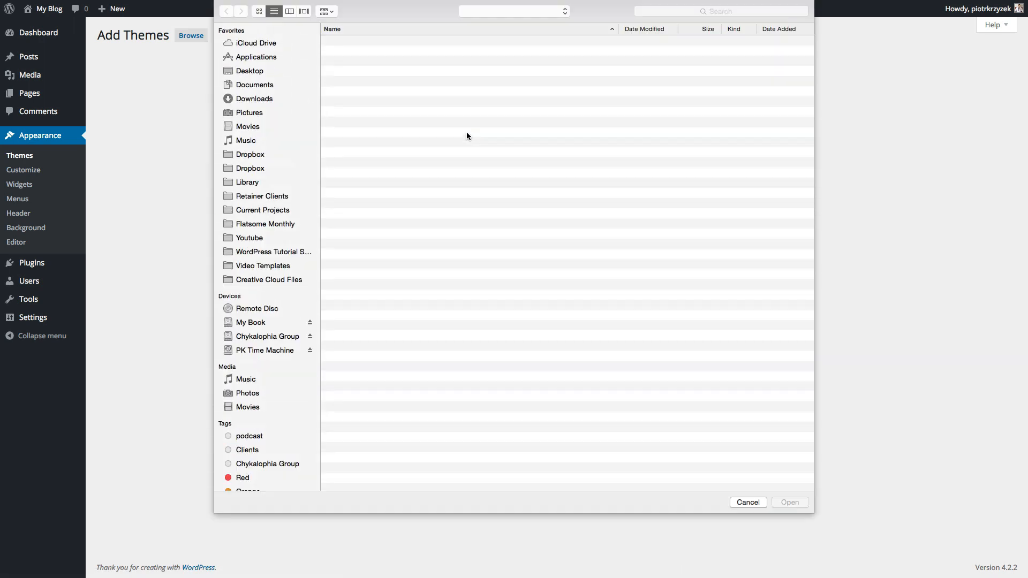
pyautogui.doubleClick(369, 41)
pyautogui.doubleClick(354, 93)
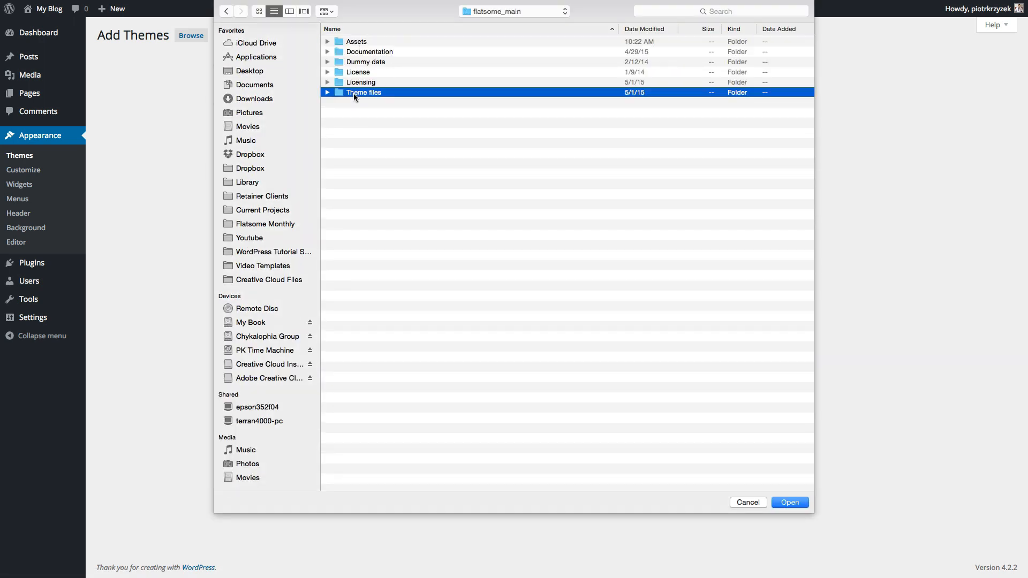
pyautogui.doubleClick(368, 52)
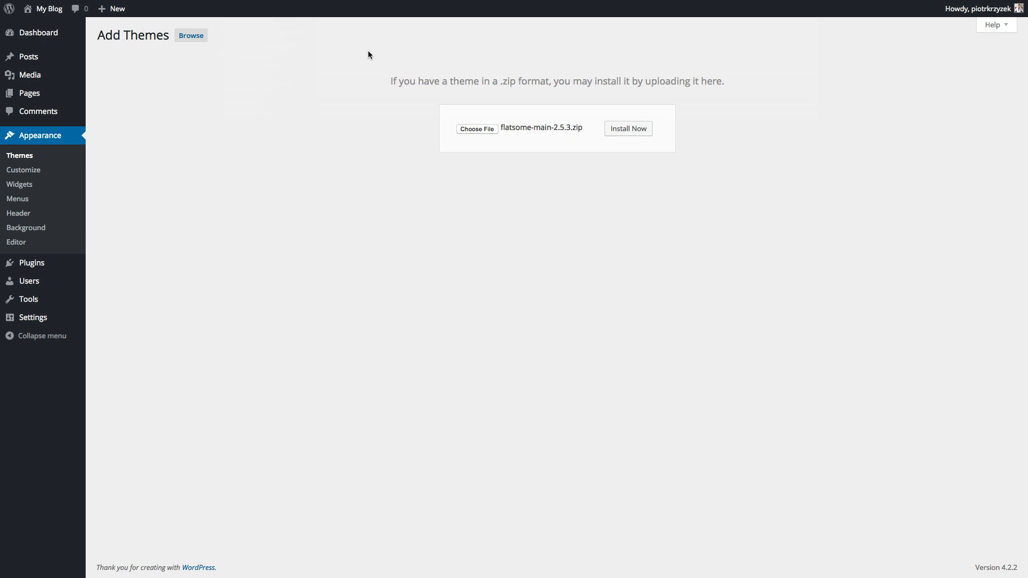
pyautogui.click(615, 128)
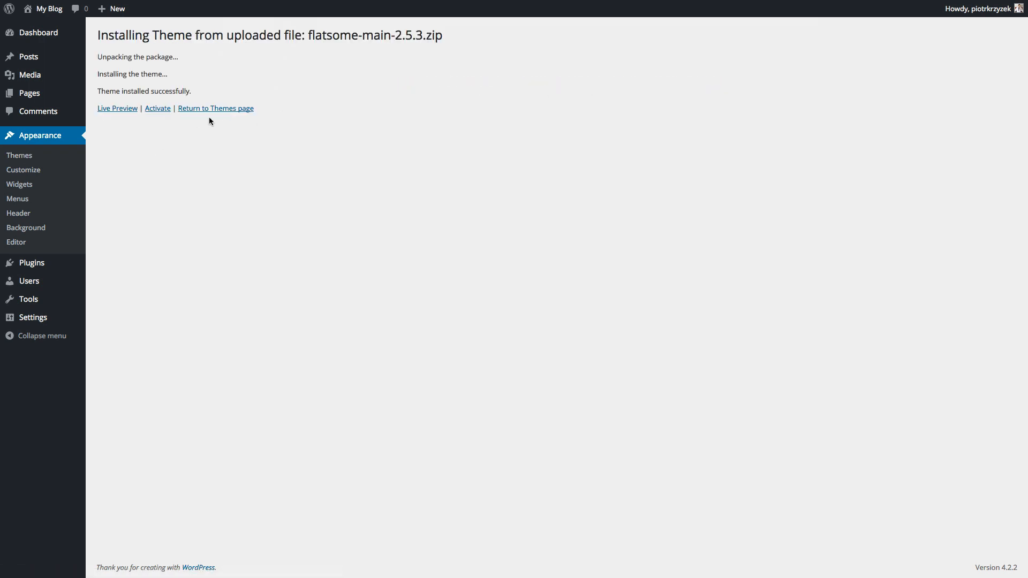
# - Upload and install flatsome-child.zip, then activate Flatsome Child Theme
pyautogui.click(195, 113)
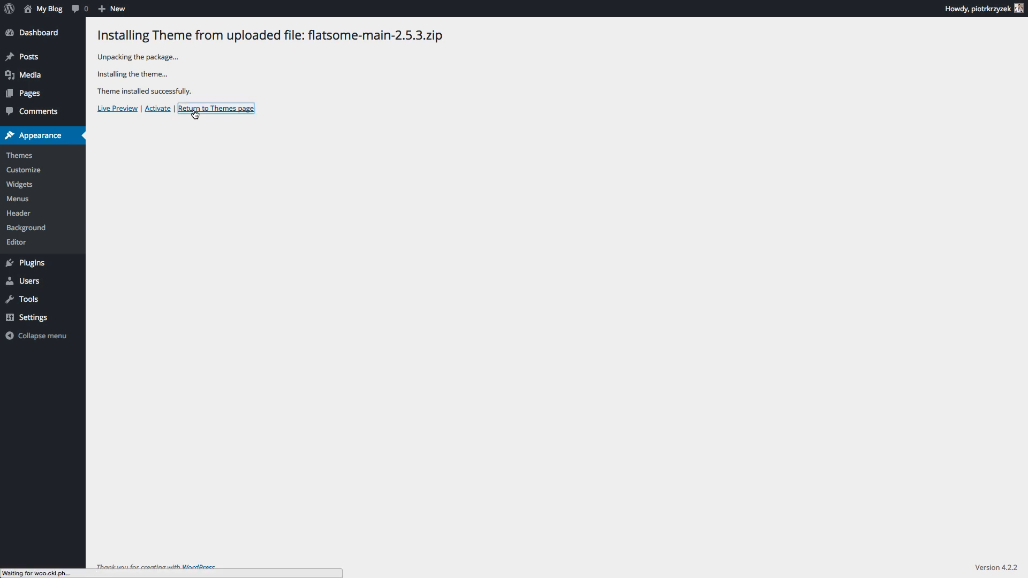
pyautogui.click(202, 38)
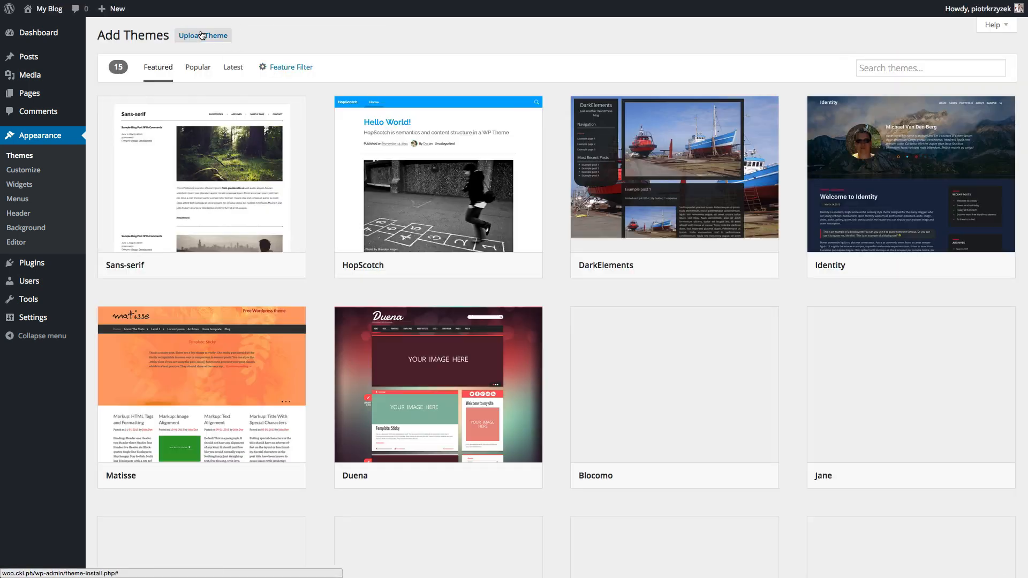
pyautogui.click(201, 36)
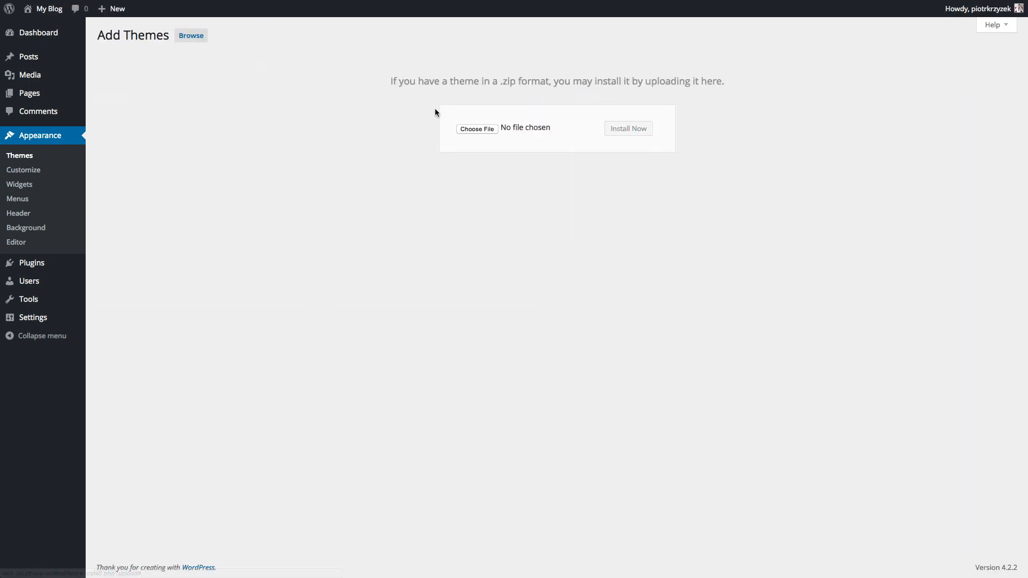
pyautogui.click(462, 130)
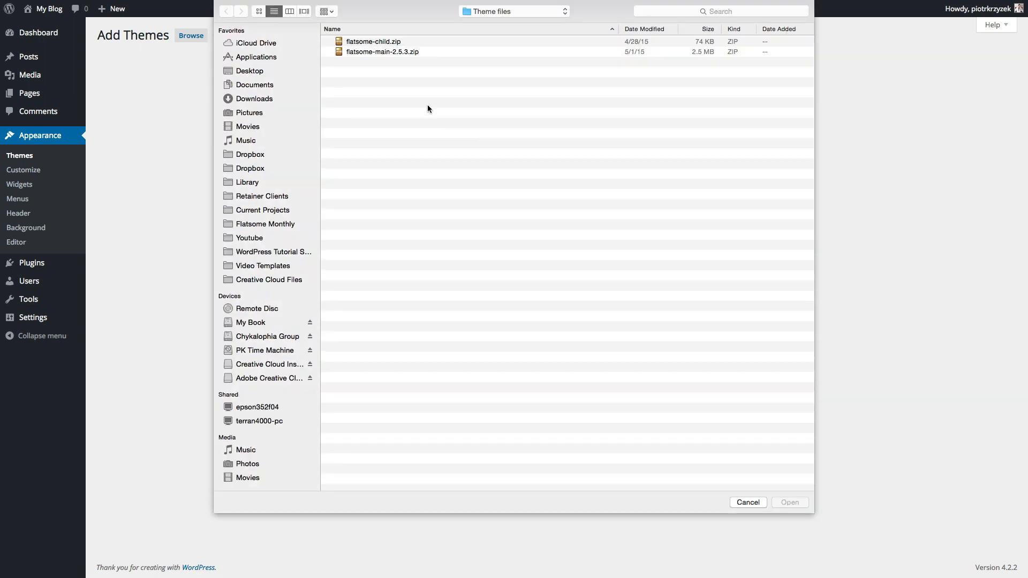
pyautogui.click(368, 43)
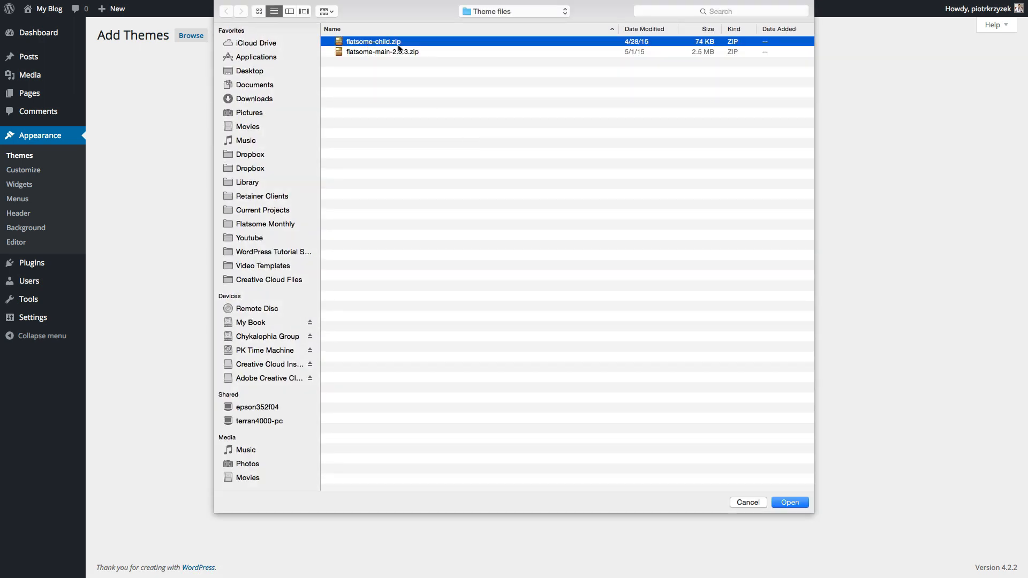
pyautogui.click(783, 503)
pyautogui.click(615, 135)
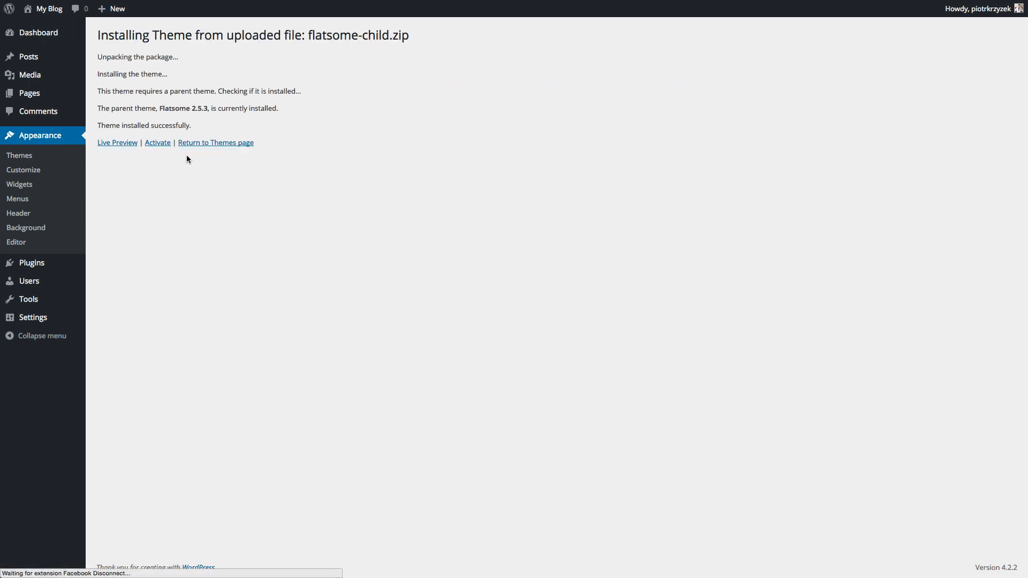
pyautogui.click(157, 143)
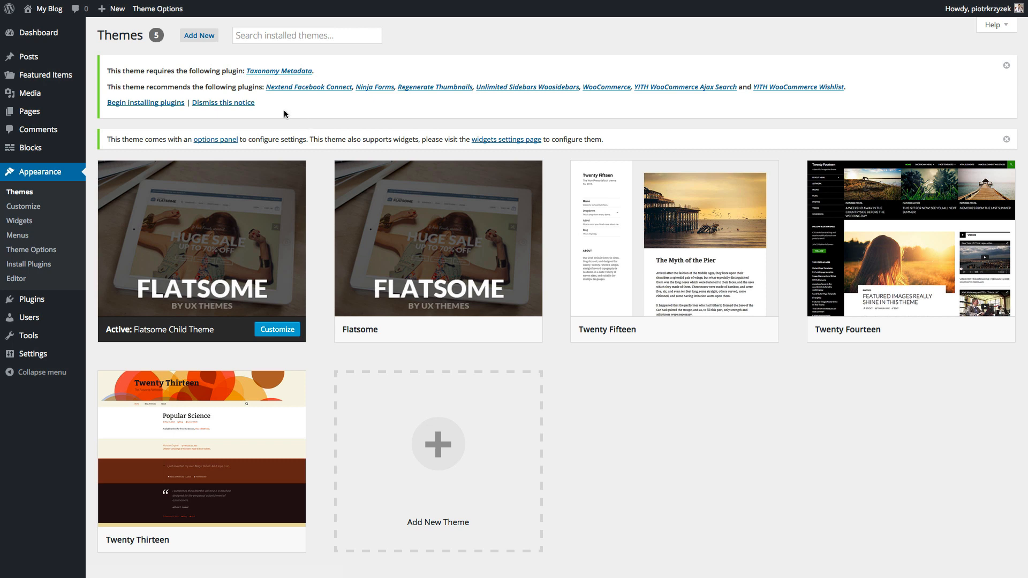
# - Bulk-install all eight recommended plugins, including WooCommerce and Ninja Forms
pyautogui.click(131, 106)
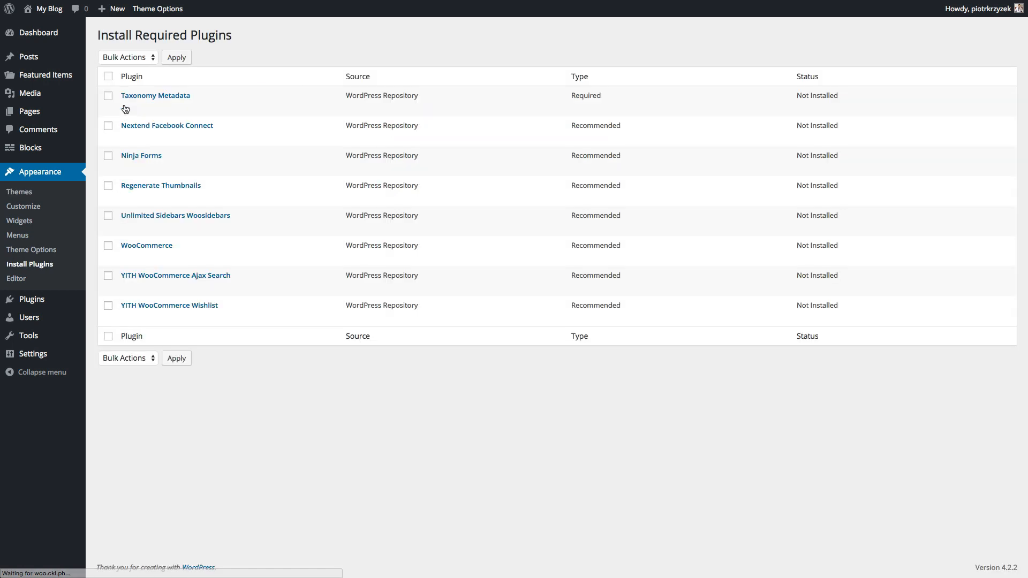
pyautogui.click(108, 78)
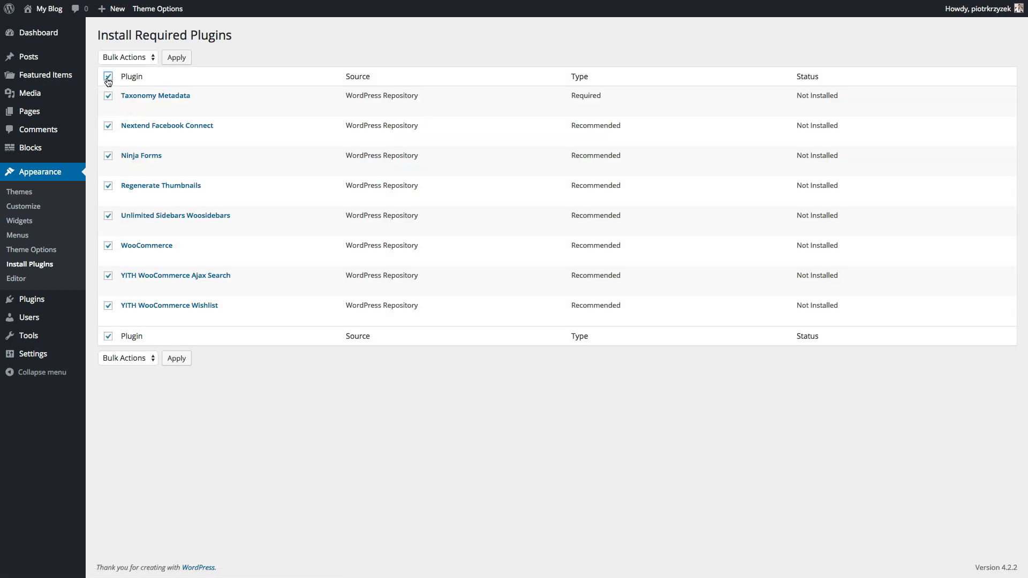
pyautogui.click(127, 58)
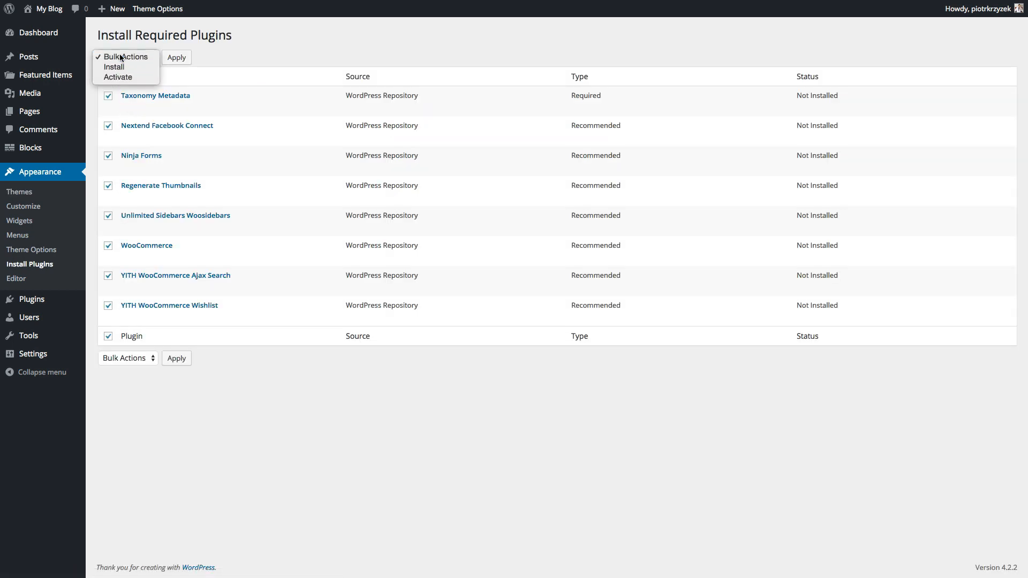
pyautogui.click(120, 56)
pyautogui.click(116, 57)
pyautogui.click(114, 67)
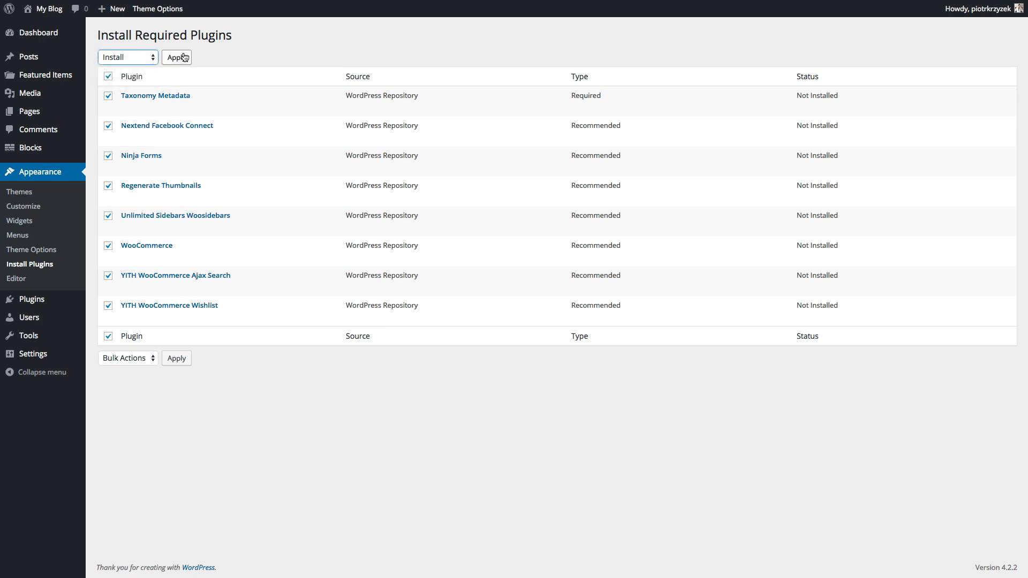
pyautogui.click(182, 57)
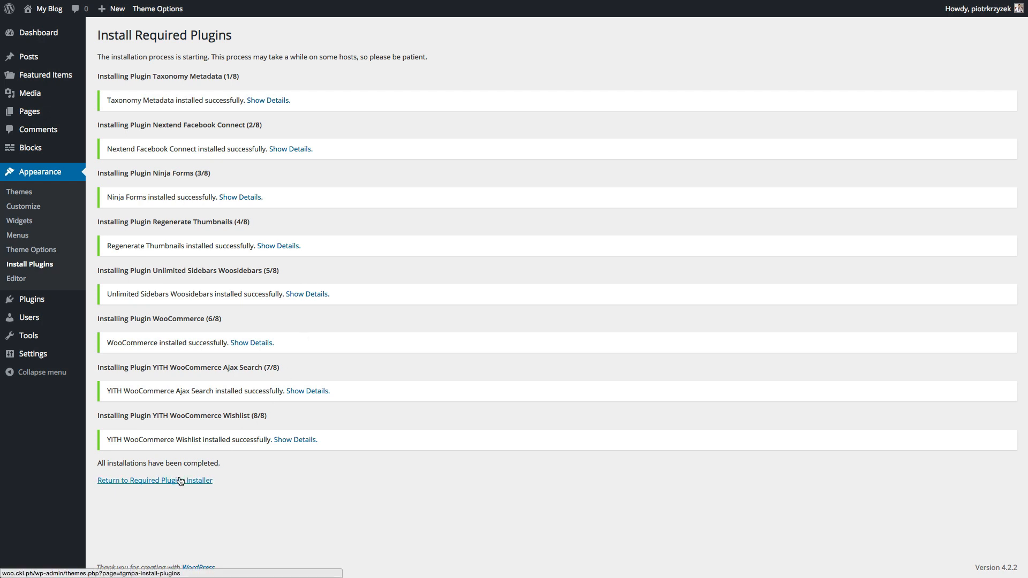
# - Bulk-activate the seven installed plugins from the required plugins list
pyautogui.click(180, 481)
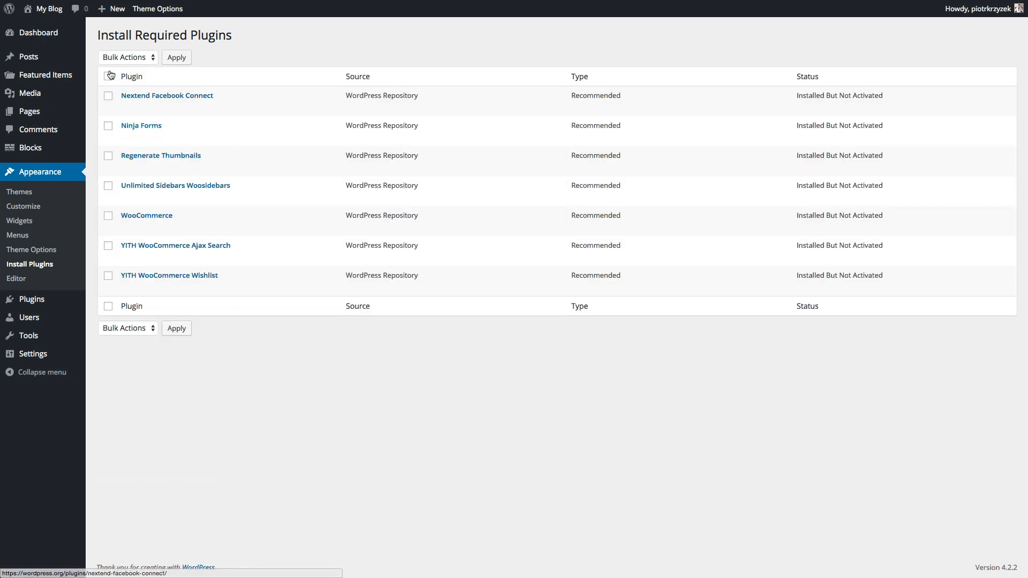
pyautogui.click(127, 57)
pyautogui.click(117, 76)
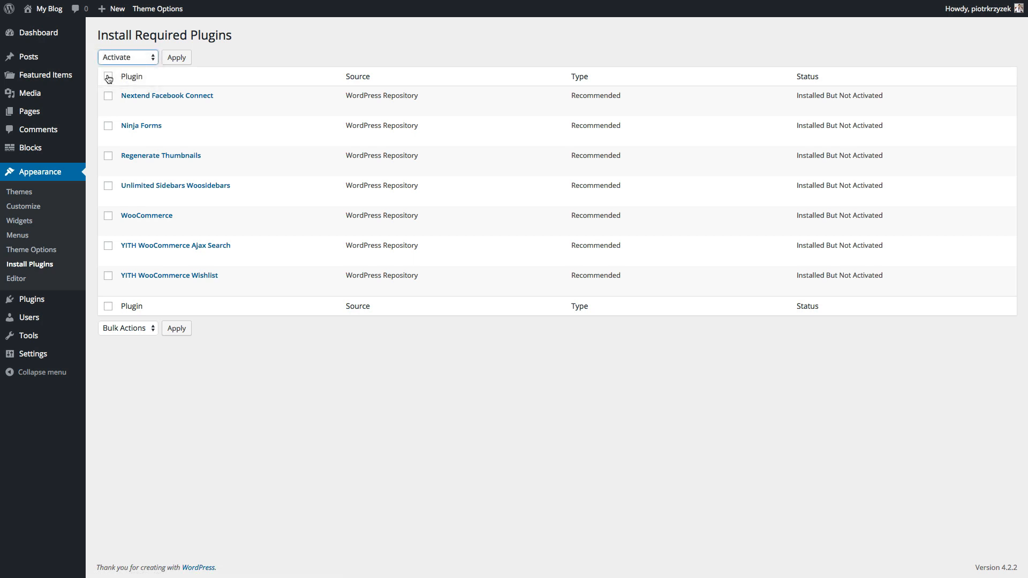
pyautogui.click(109, 77)
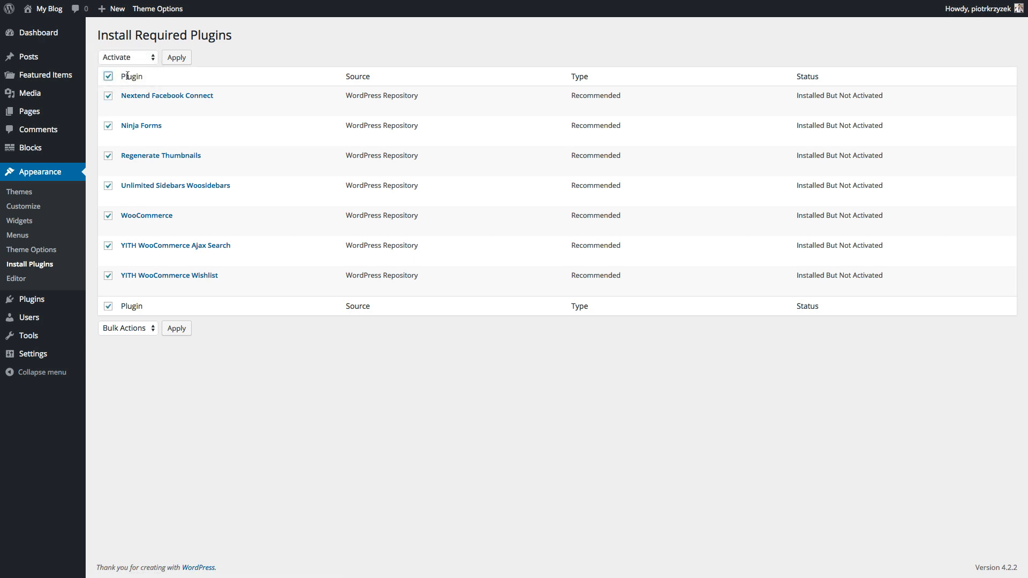
pyautogui.click(176, 59)
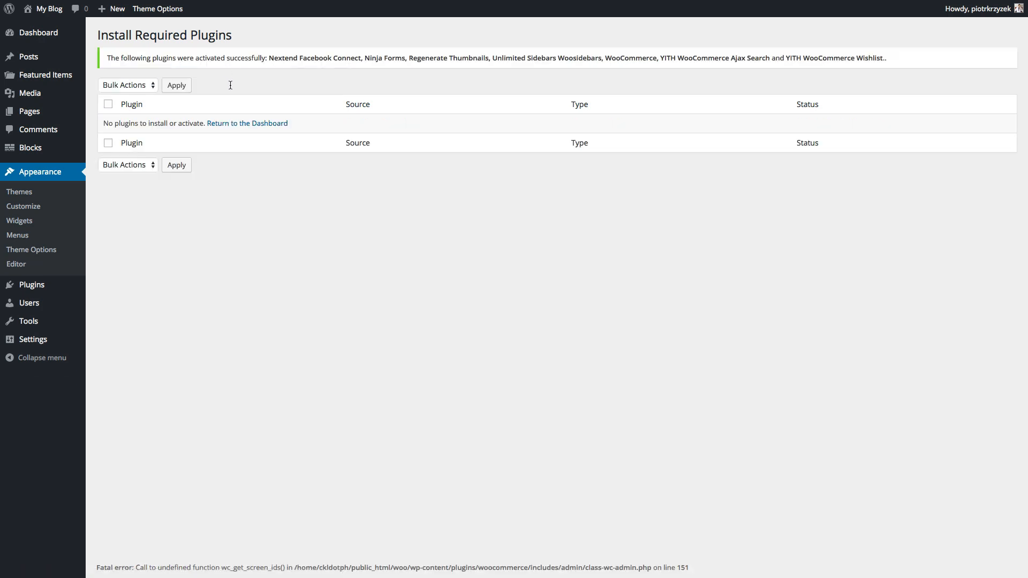
pyautogui.click(232, 123)
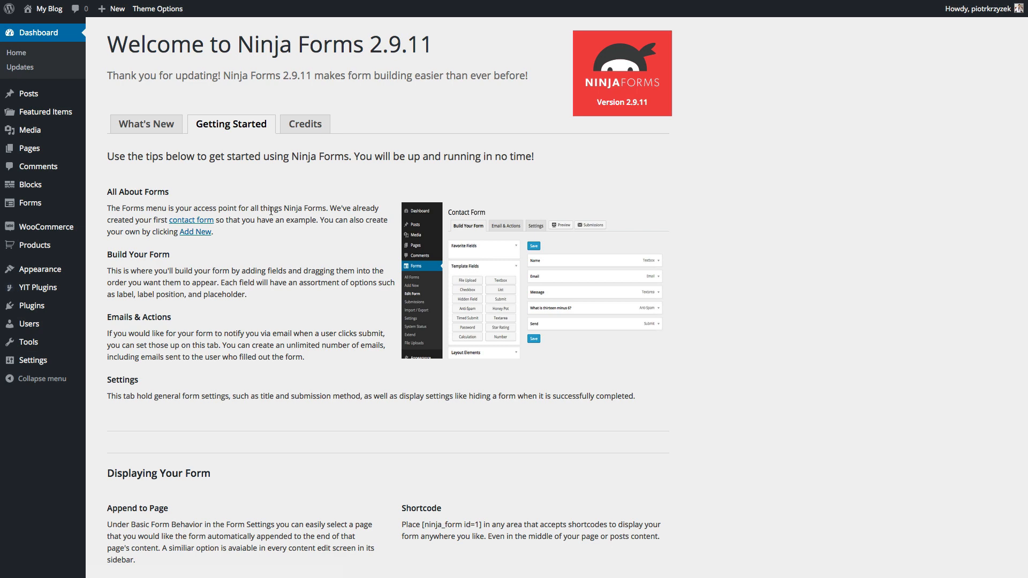
# - Create the WooCommerce store pages via Install WooCommerce Pages on the Dashboard notice
pyautogui.scroll(-3, 271, 211)
pyautogui.scroll(3, 271, 212)
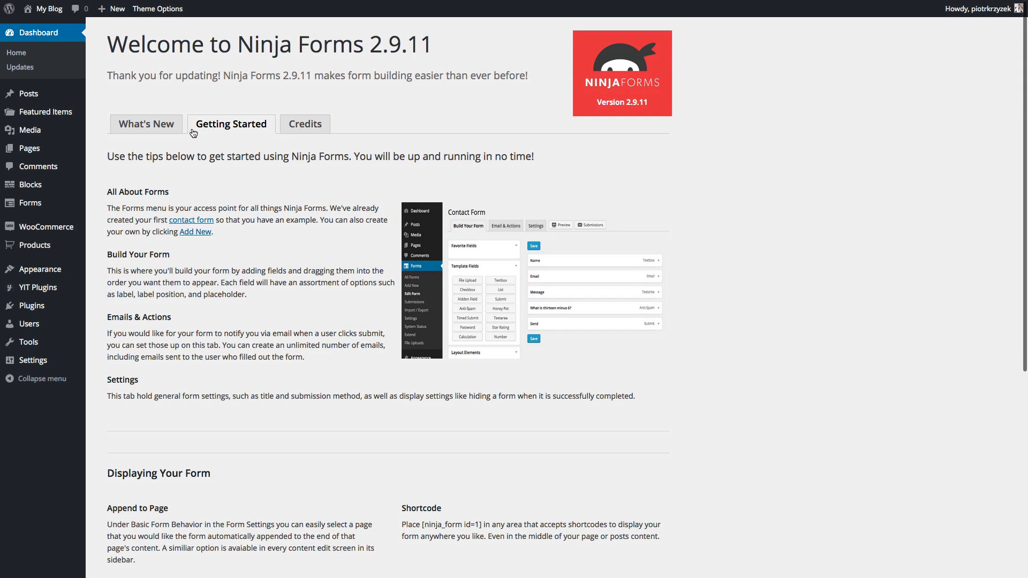
pyautogui.click(21, 61)
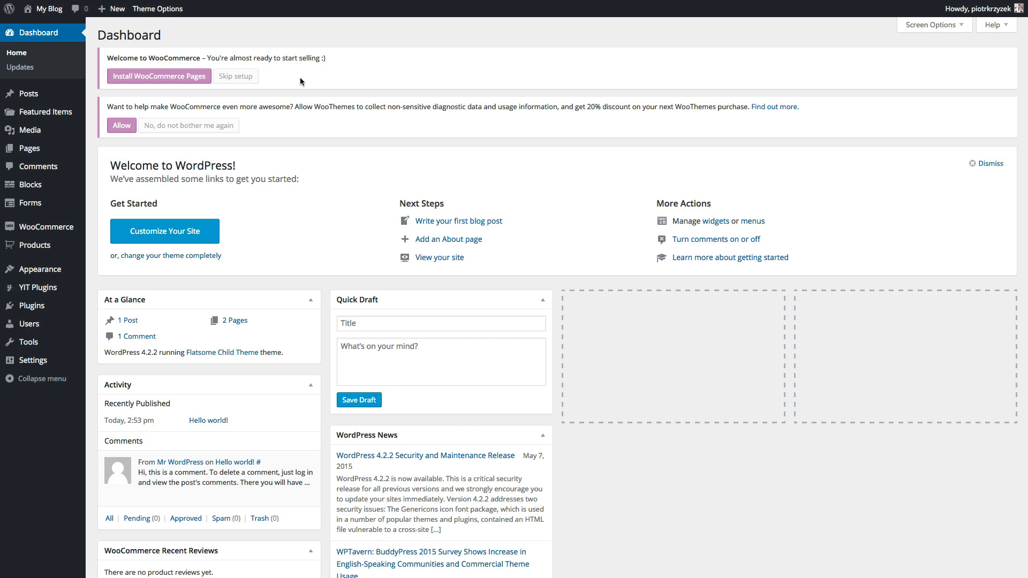
pyautogui.click(158, 76)
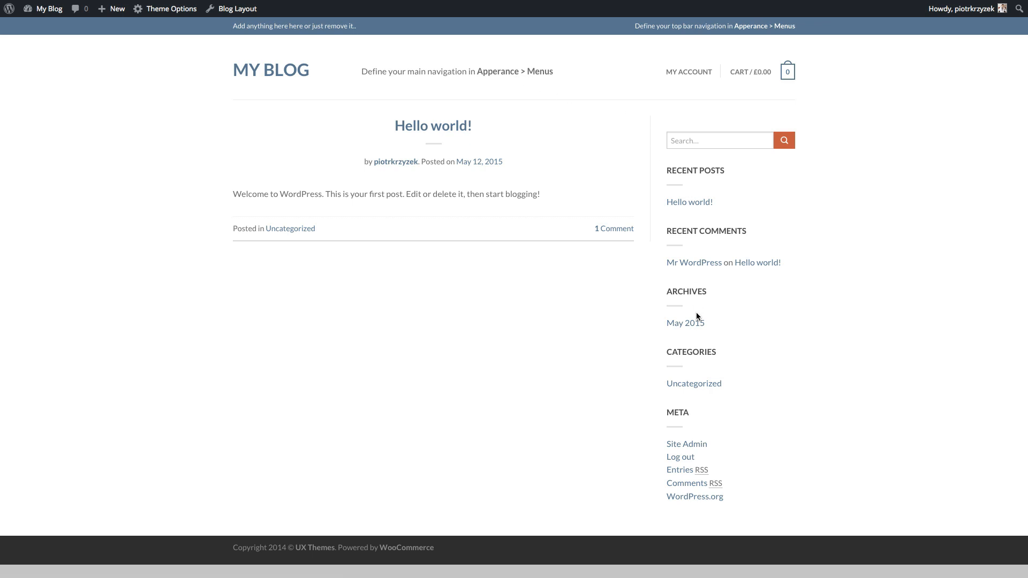
# - Check the My Account and Cart header links on the storefront, then return to the Dashboard
pyautogui.moveTo(757, 76)
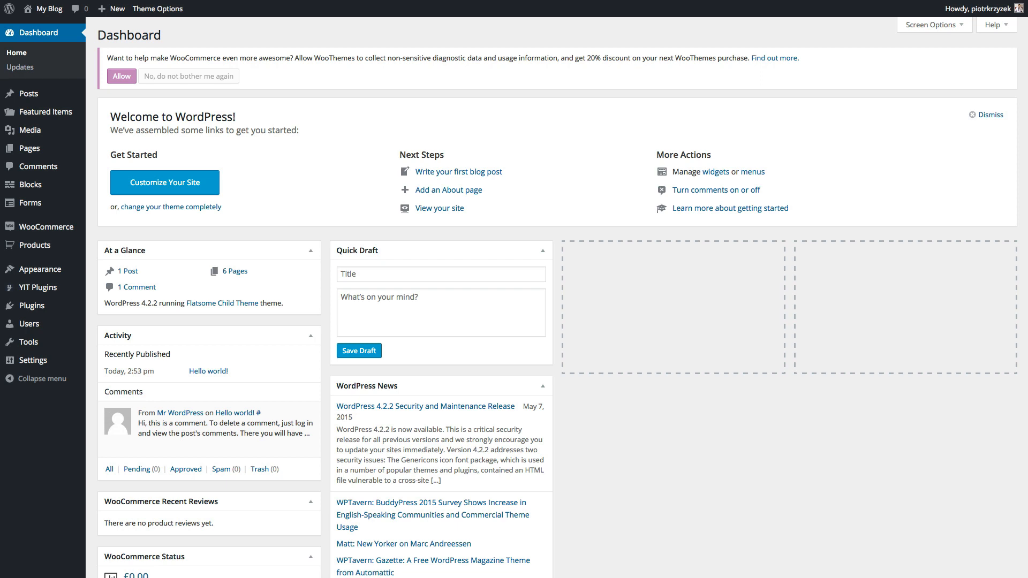
# - Open WooCommerce's Checkout settings and go to the PayPal gateway settings
pyautogui.moveTo(48, 231)
pyautogui.click(106, 274)
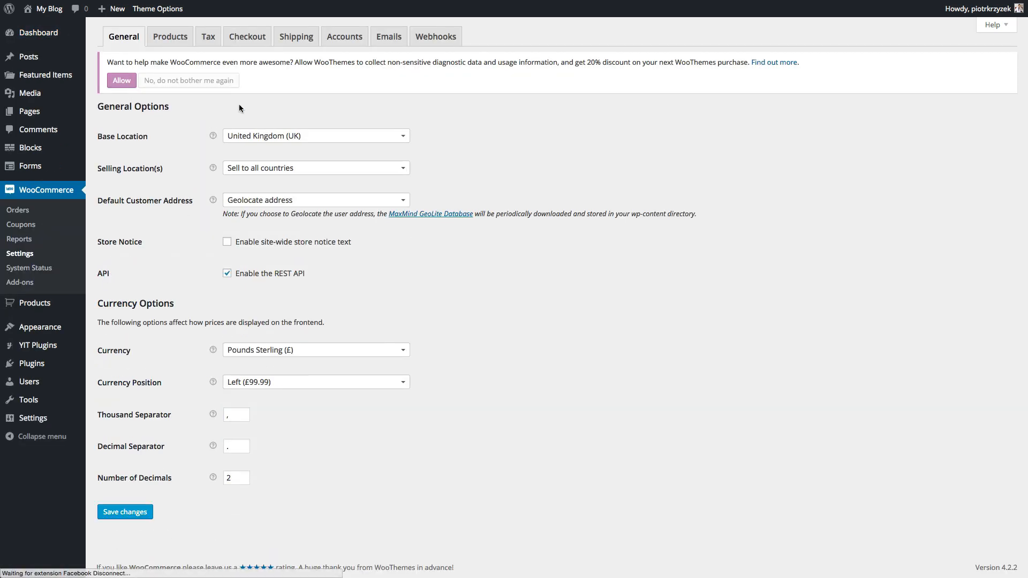
pyautogui.click(247, 37)
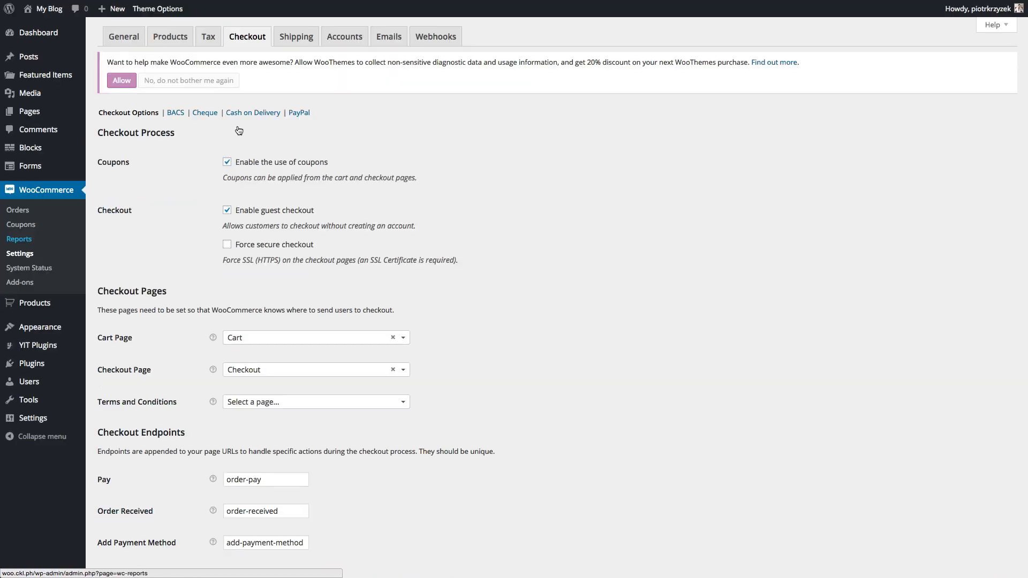
pyautogui.scroll(-5, 365, 206)
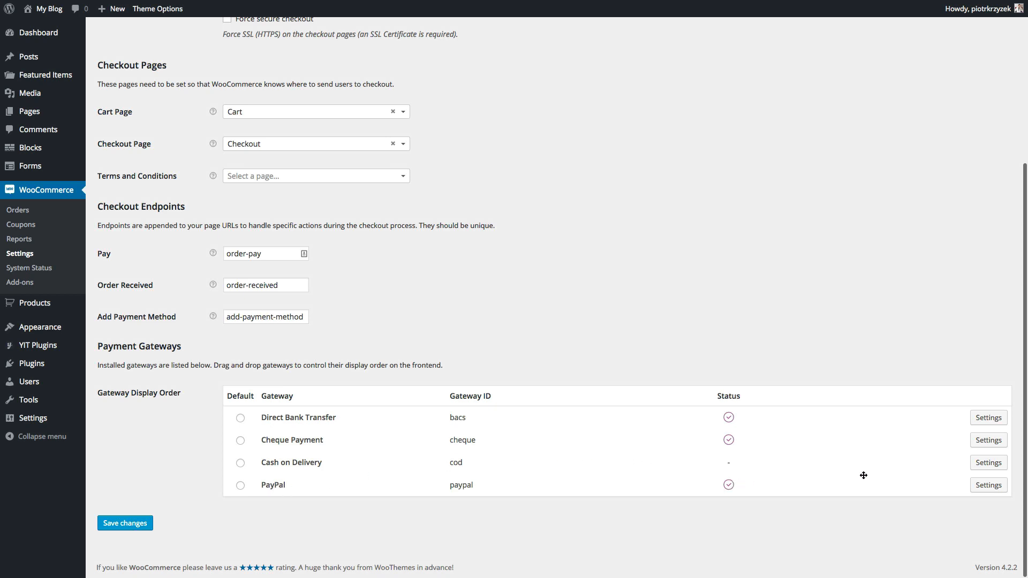
pyautogui.click(986, 488)
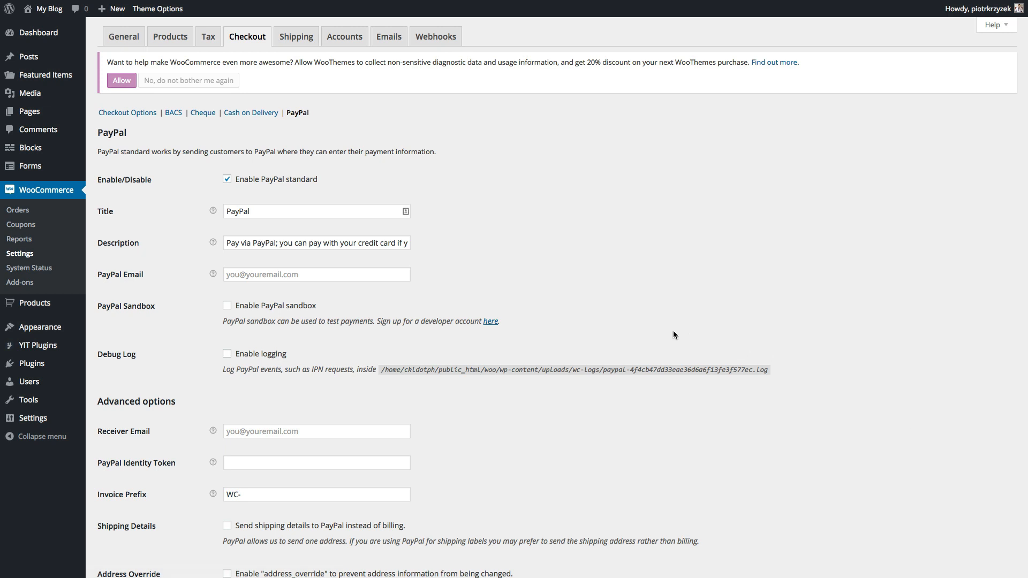
# - Enter the PayPal account e-mail address and save the PayPal settings
pyautogui.click(324, 276)
pyautogui.scroll(-1, 319, 273)
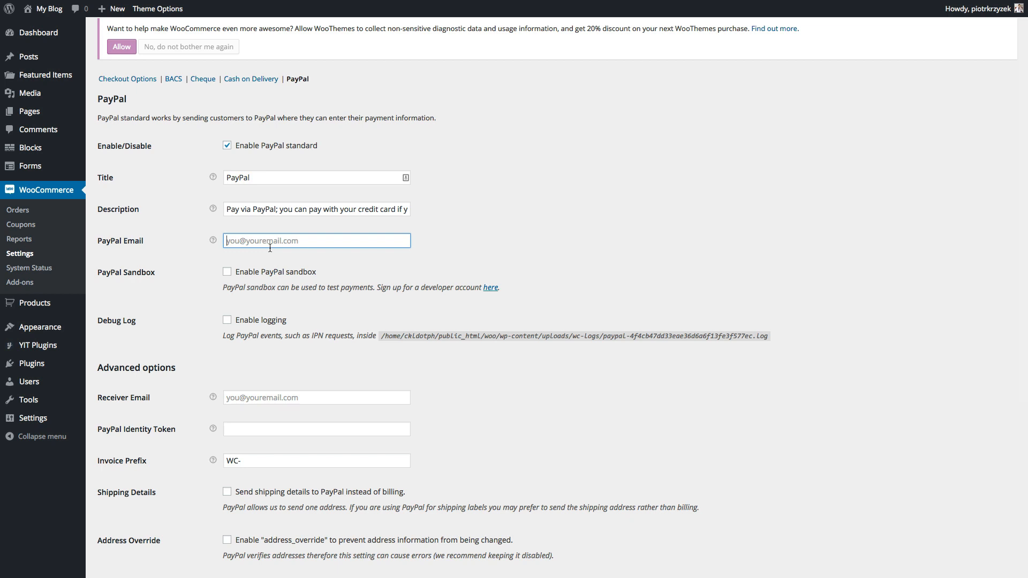
pyautogui.scroll(-1, 270, 248)
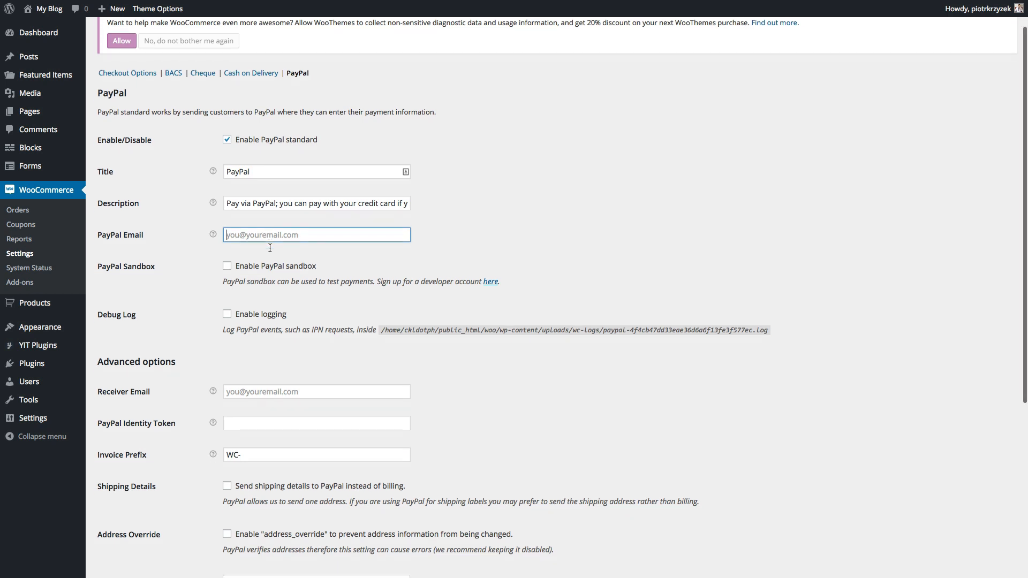
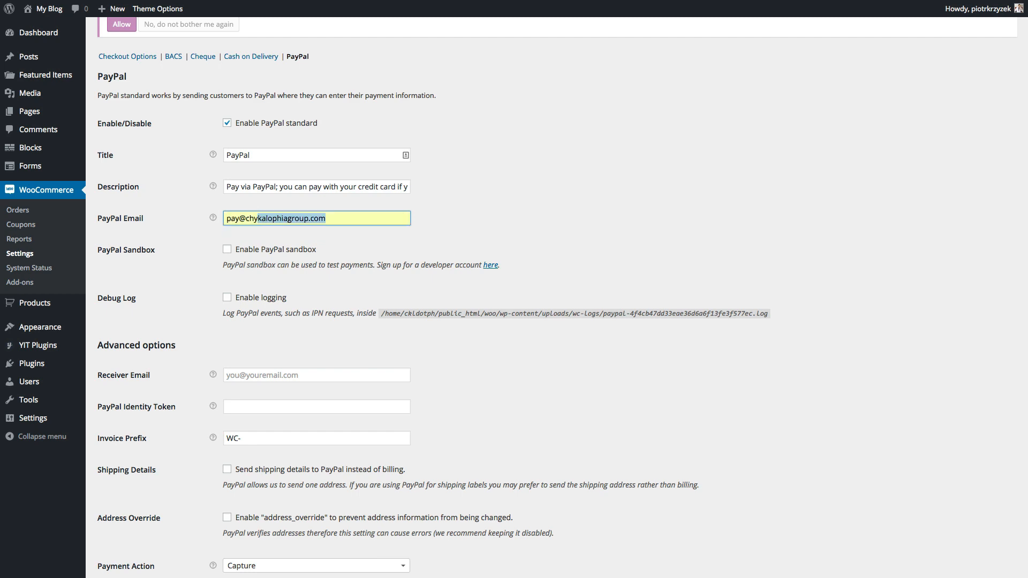
pyautogui.press('Right')
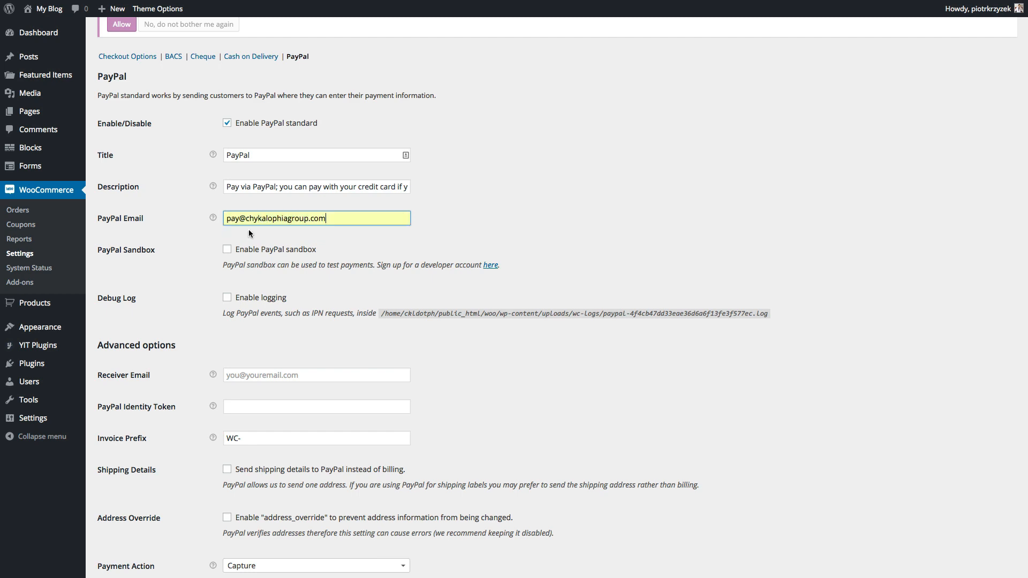
pyautogui.scroll(-5, 271, 275)
pyautogui.click(125, 523)
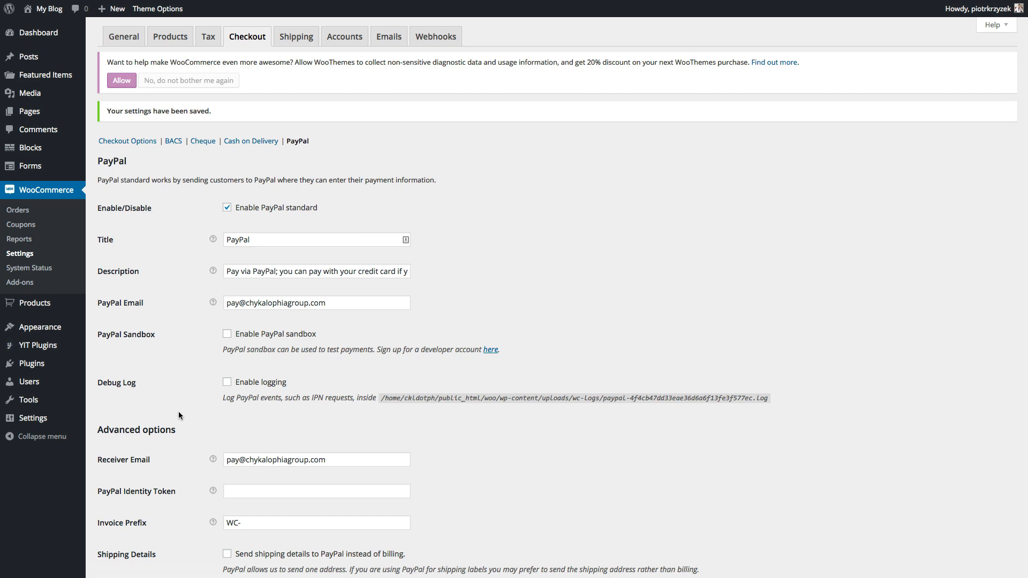
# - Return to Checkout Options and scroll down to the Payment Gateways list
pyautogui.scroll(-6, 179, 415)
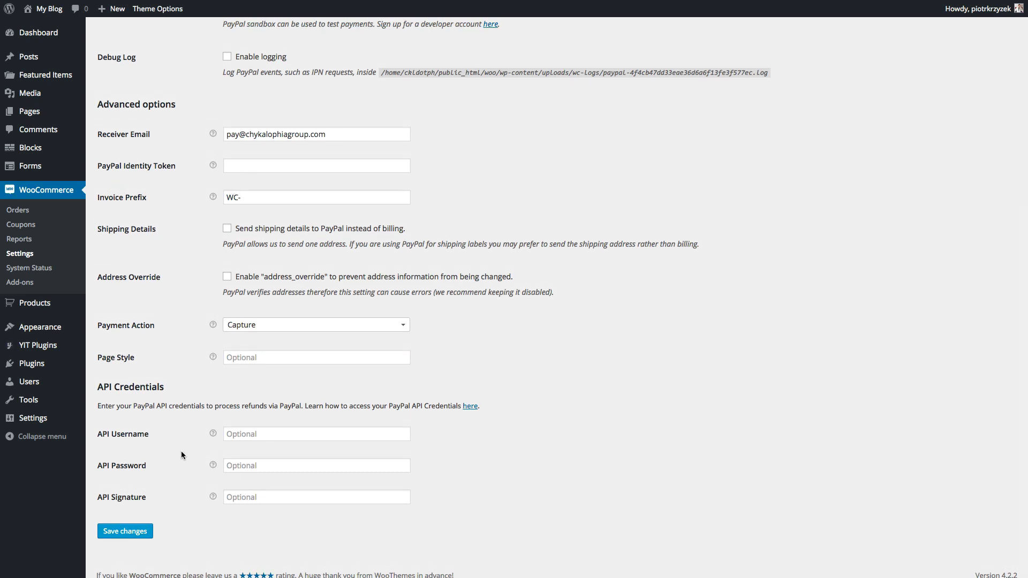
pyautogui.scroll(6, 181, 455)
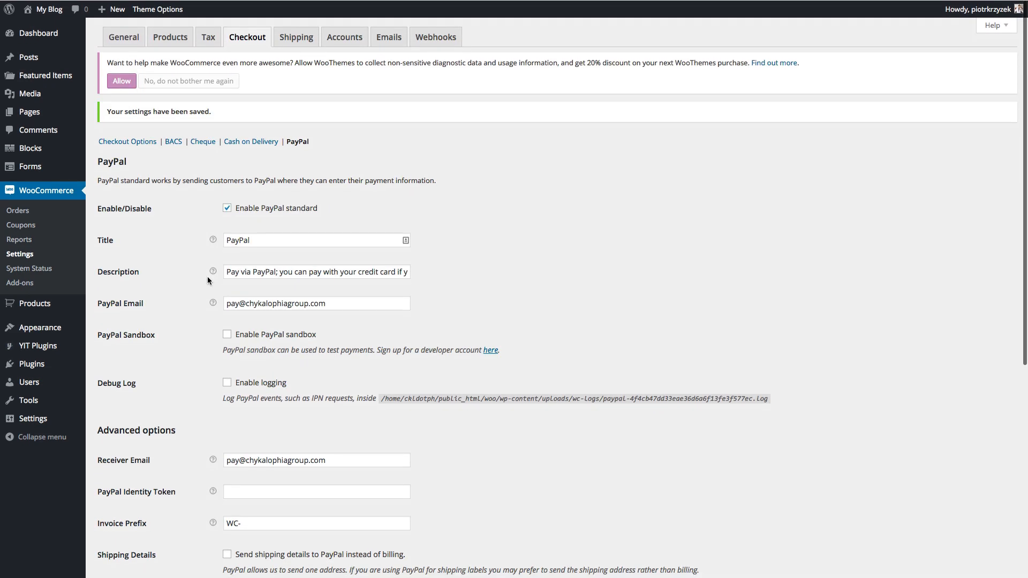
pyautogui.click(145, 144)
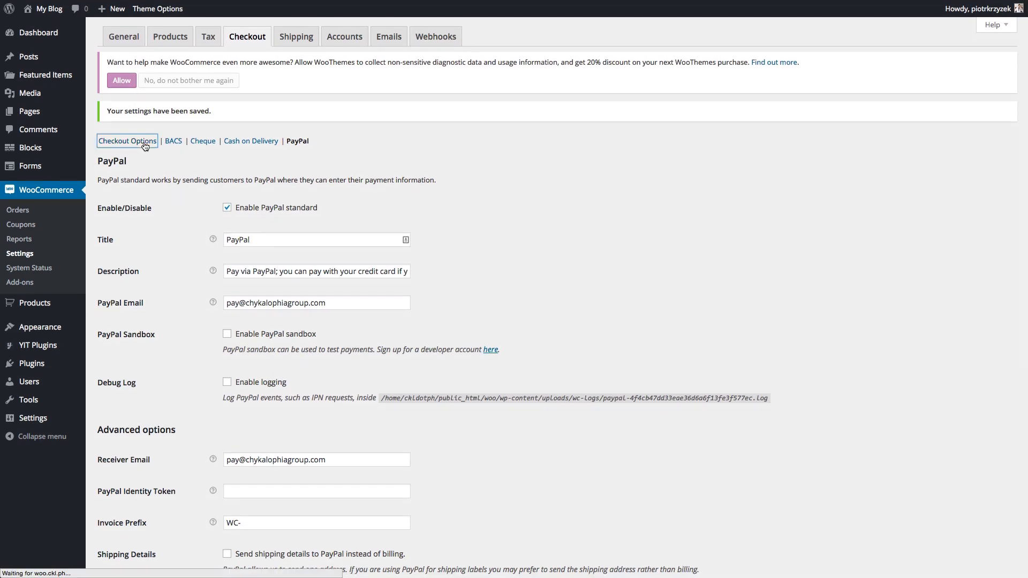
pyautogui.scroll(-5, 321, 303)
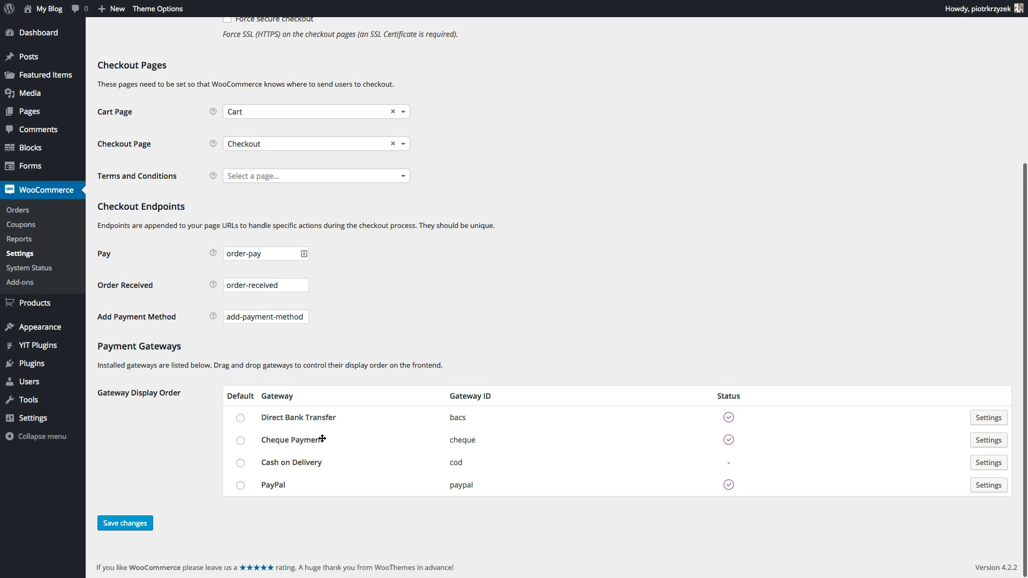
# - Disable Cheque Payment and save the change
pyautogui.click(991, 445)
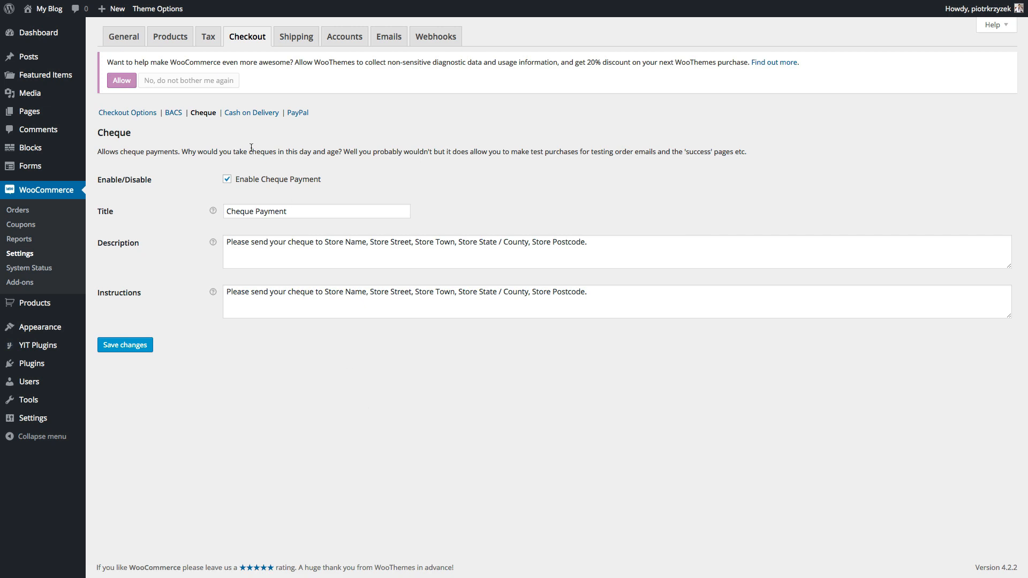
pyautogui.click(226, 180)
pyautogui.click(125, 344)
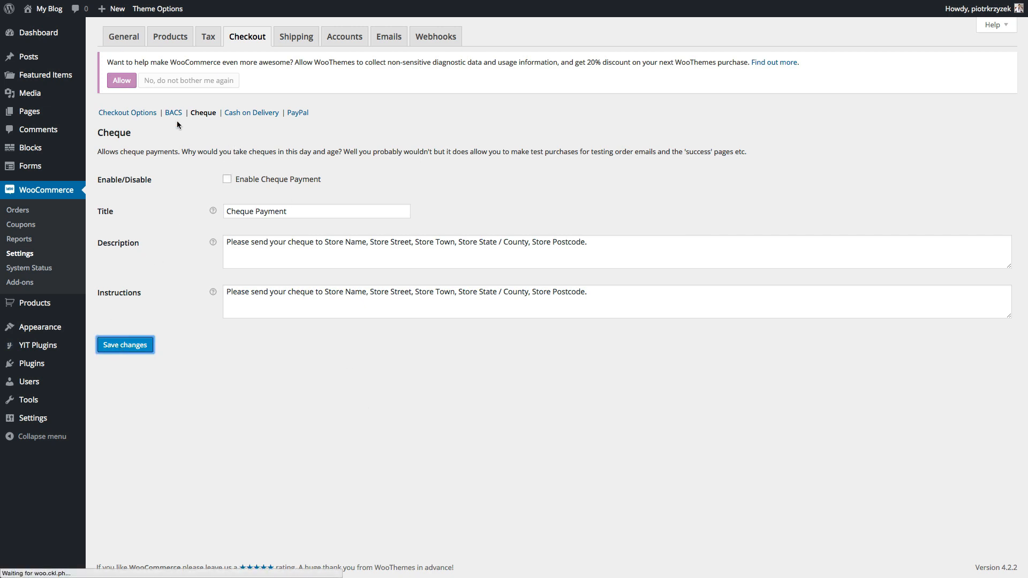
# - Disable Direct Bank Transfer (BACS) and save the change
pyautogui.click(173, 140)
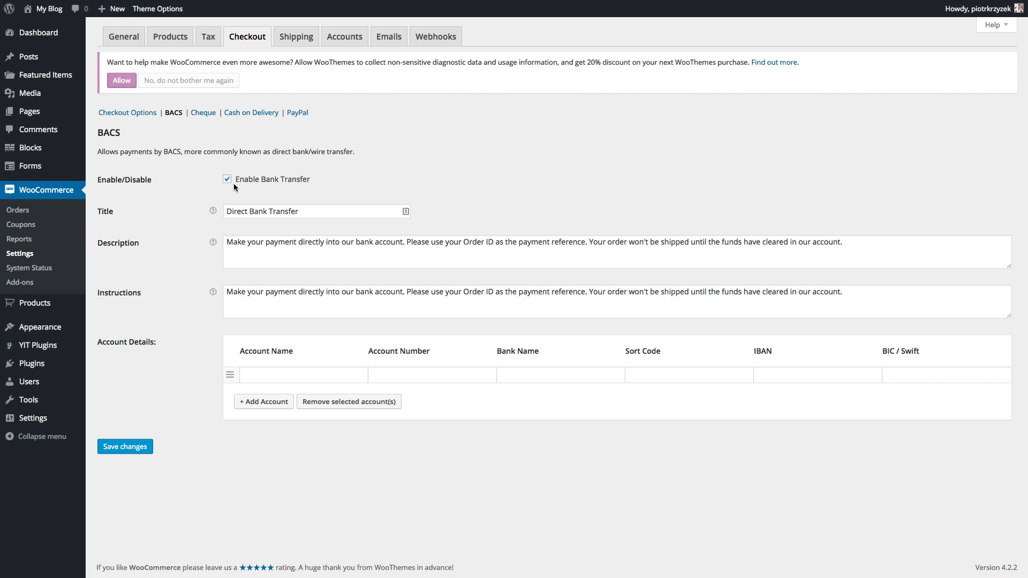
pyautogui.click(227, 180)
pyautogui.click(124, 447)
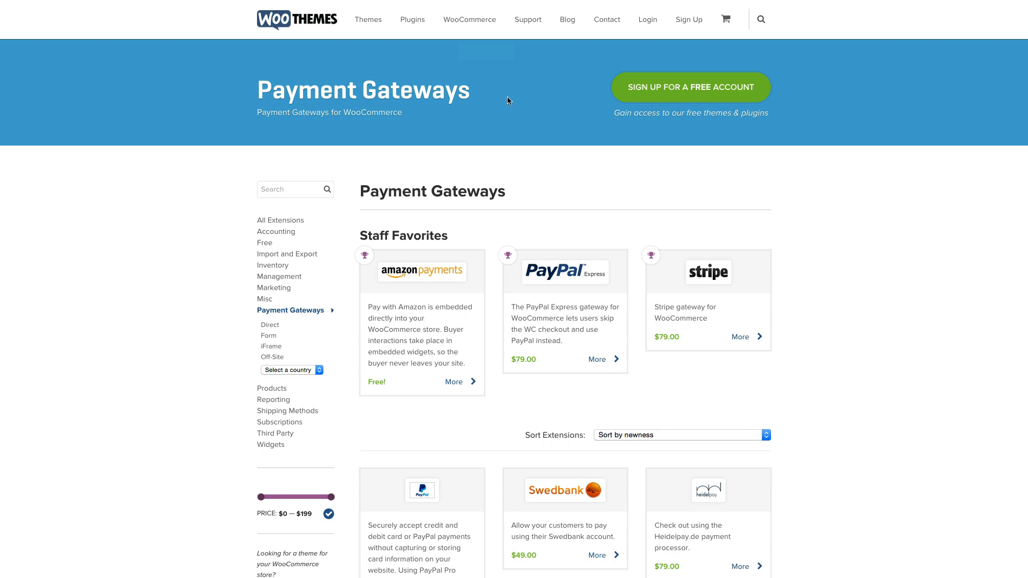
# - Scroll through the first page of WooThemes payment gateway extensions and go to the next page
pyautogui.moveTo(474, 28)
pyautogui.scroll(-1, 775, 245)
pyautogui.scroll(-2, 775, 244)
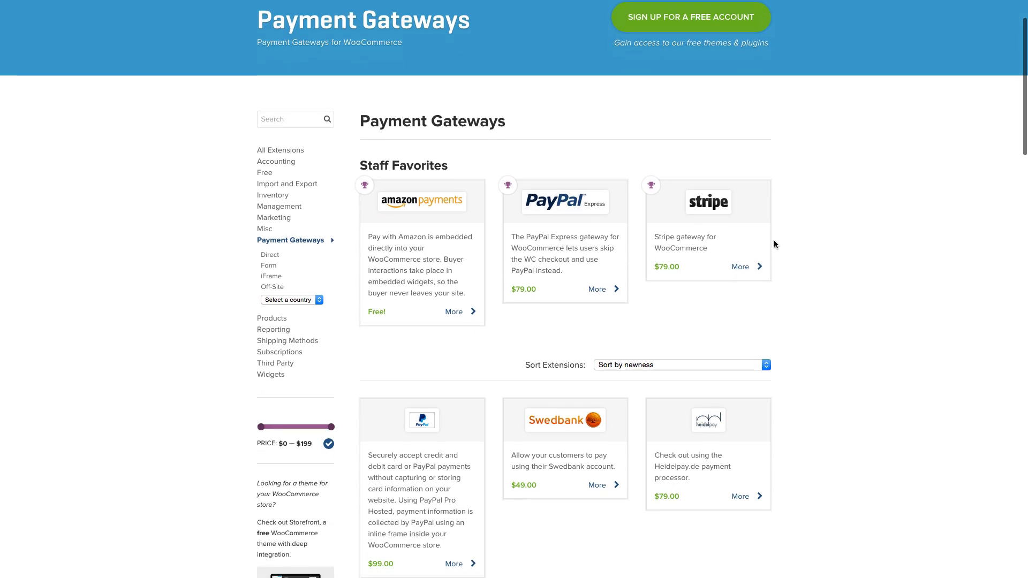
pyautogui.scroll(-2, 774, 244)
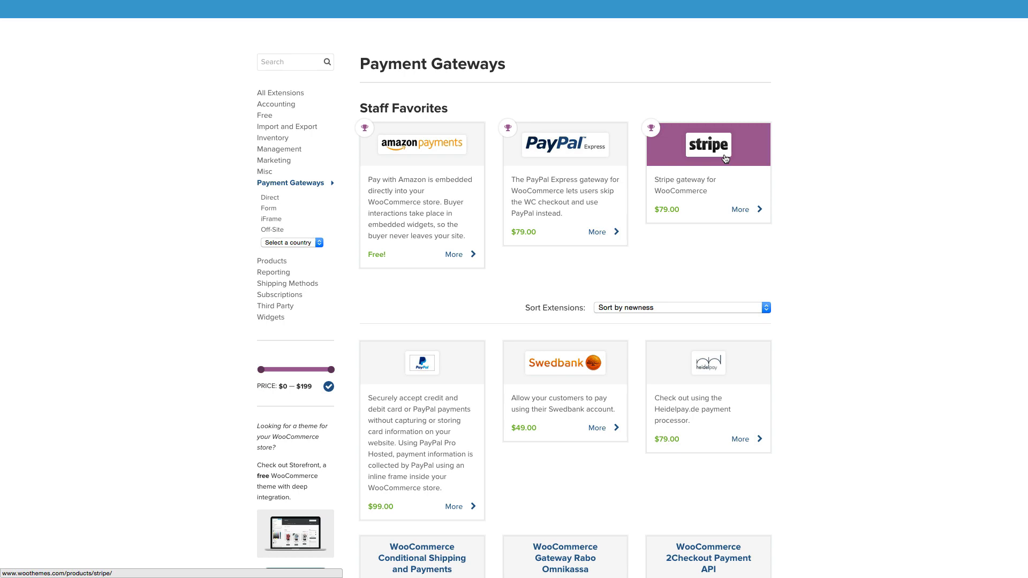
pyautogui.scroll(-4, 814, 263)
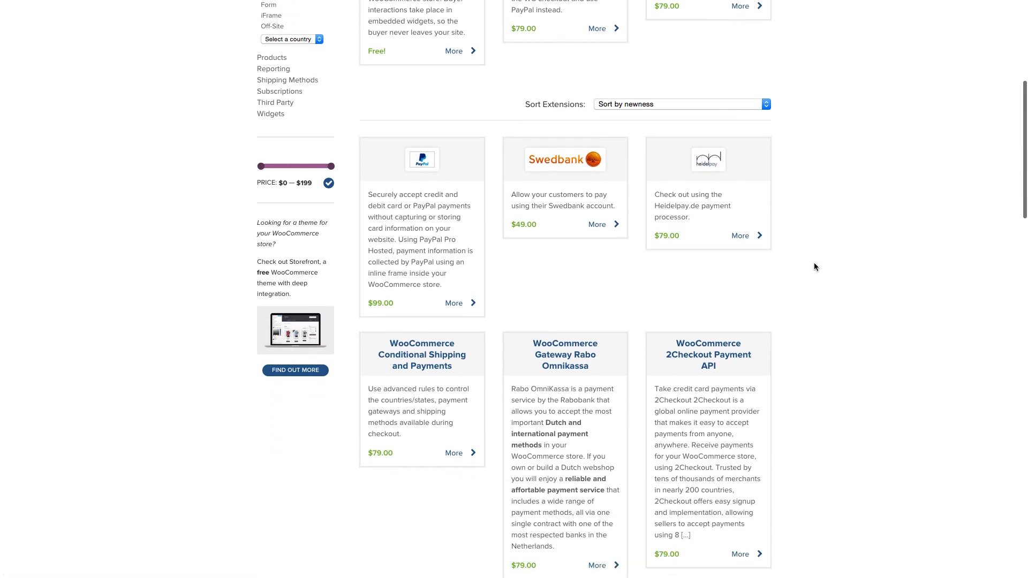
pyautogui.scroll(-9, 814, 263)
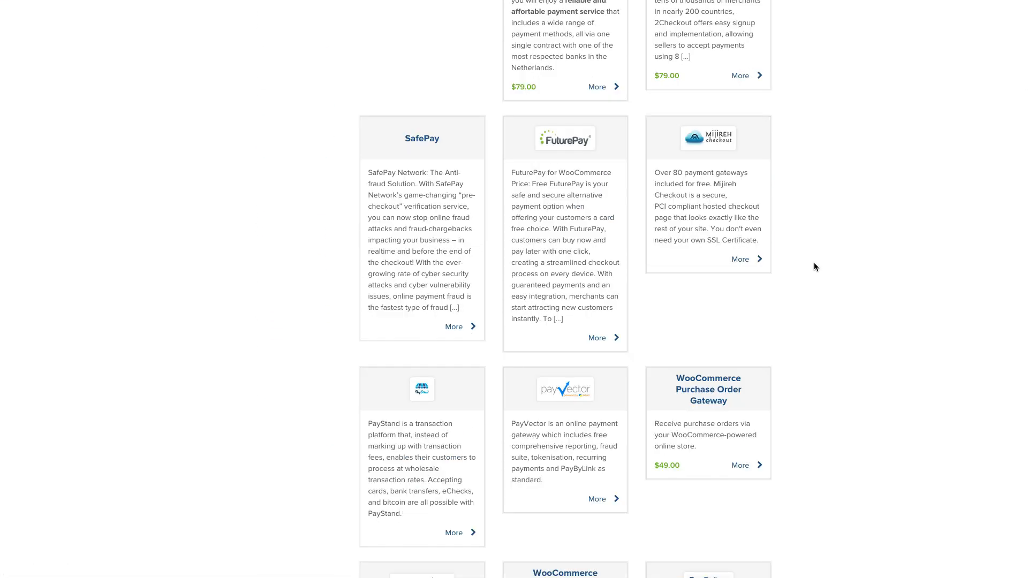
pyautogui.scroll(-5, 814, 266)
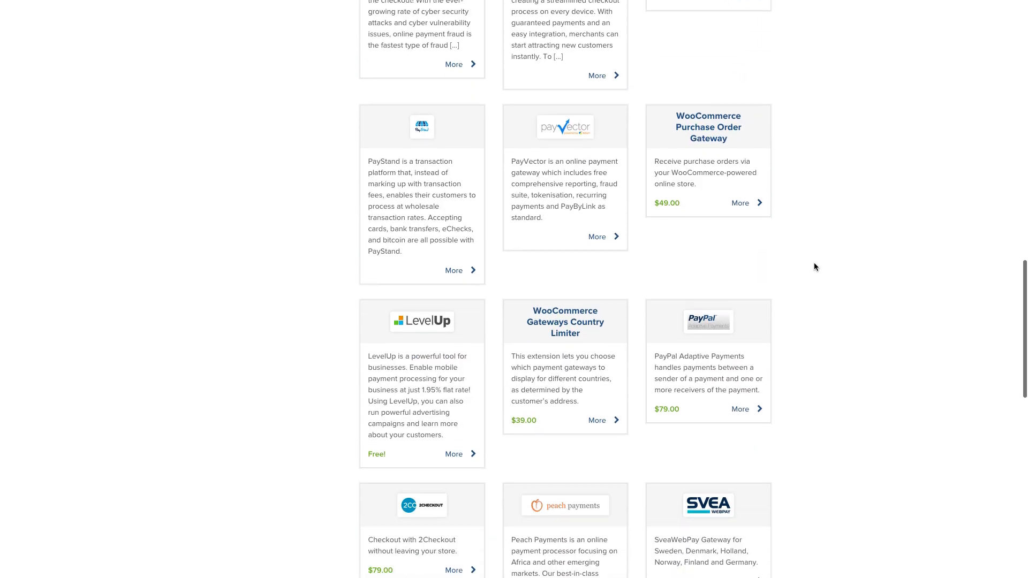
pyautogui.scroll(-7, 814, 267)
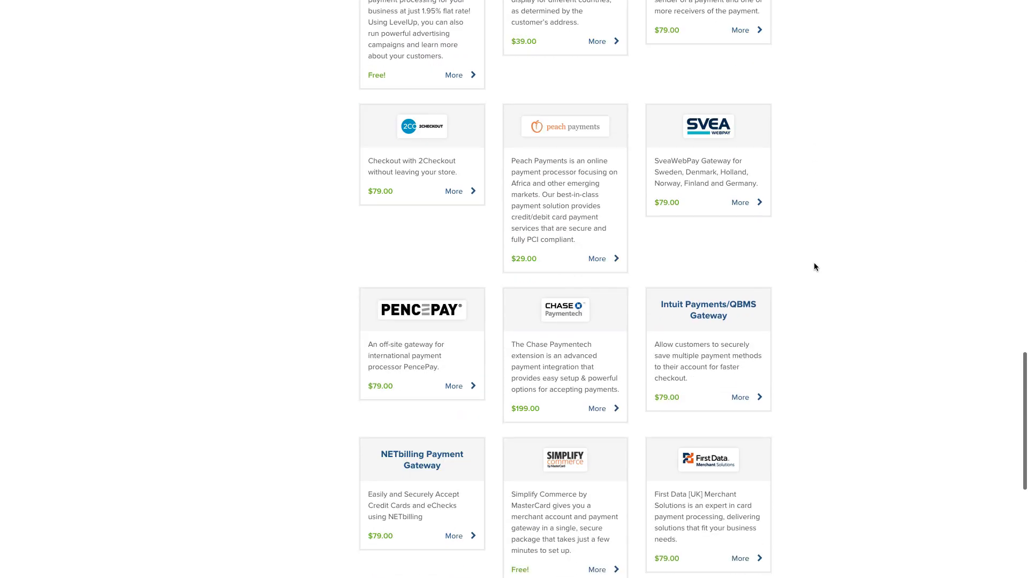
pyautogui.scroll(-3, 814, 266)
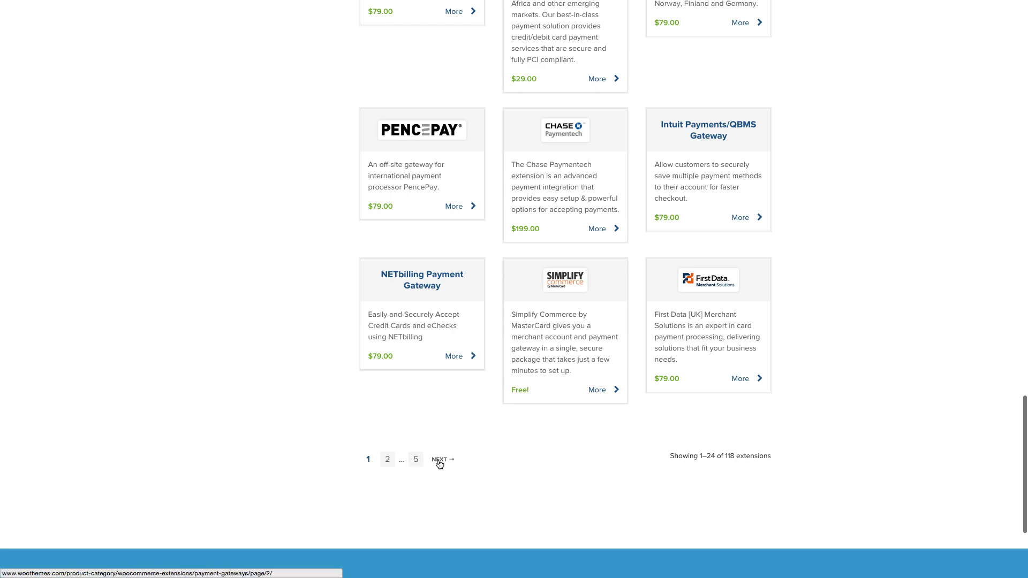
pyautogui.click(421, 463)
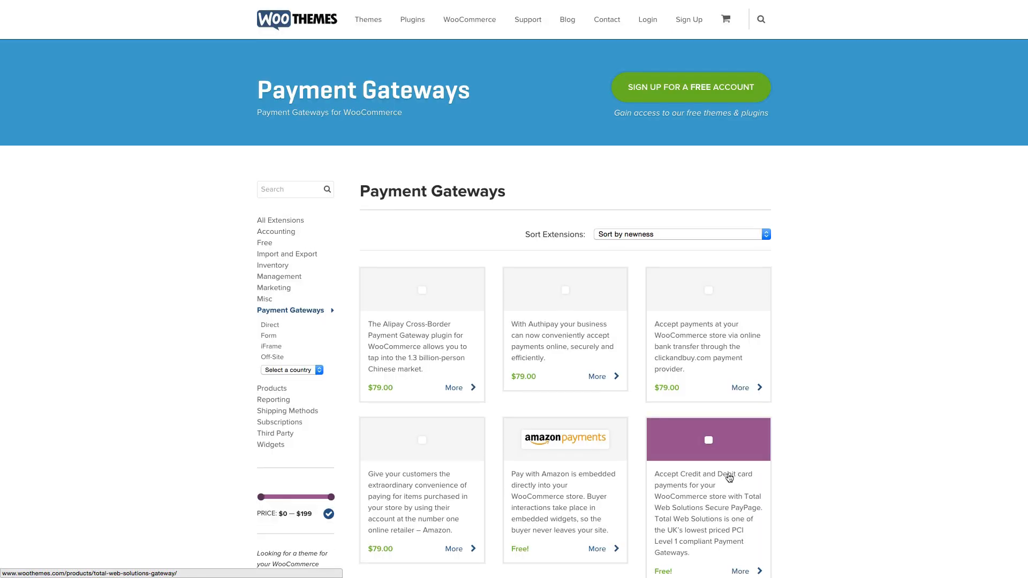
# - Browse the second page and view the Authorize.Net CIM extension details
pyautogui.scroll(-12, 730, 479)
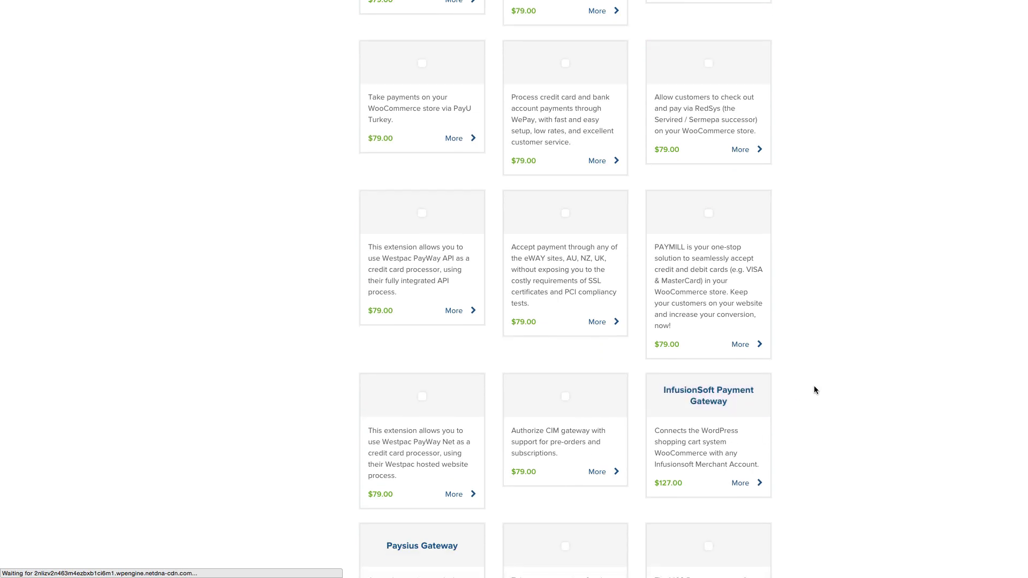
pyautogui.scroll(-4, 813, 389)
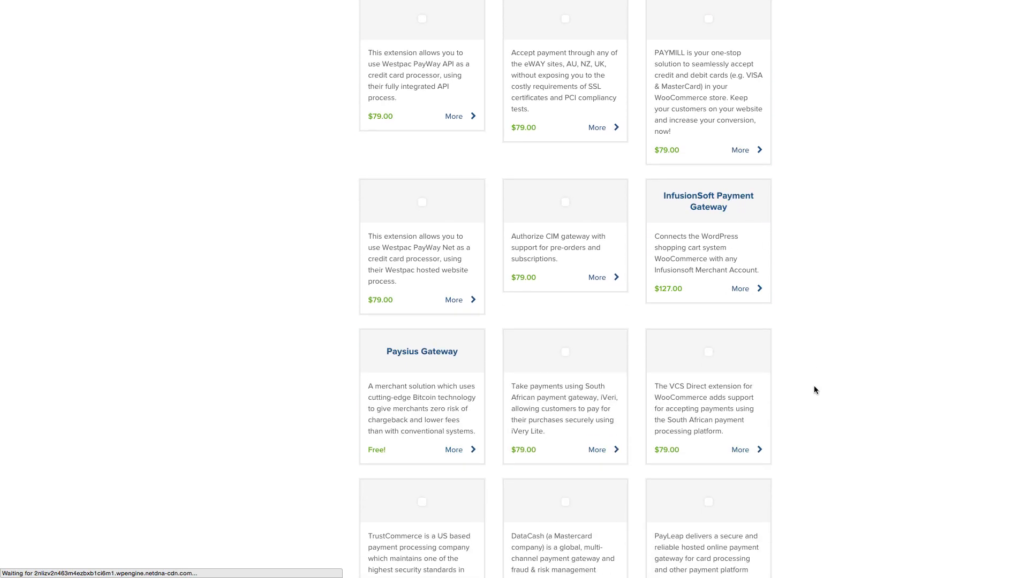
pyautogui.scroll(-5, 814, 390)
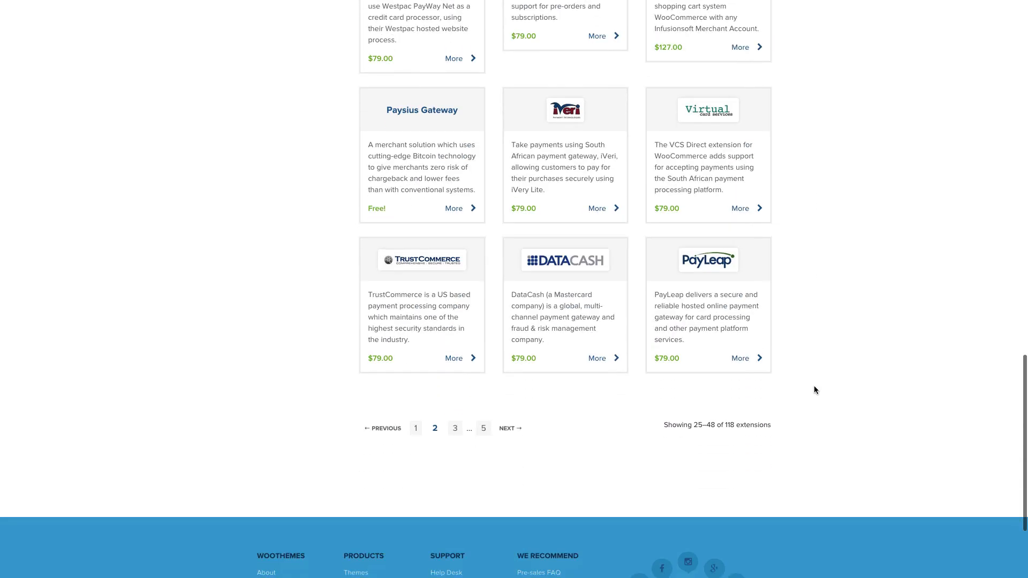
pyautogui.scroll(-1, 813, 386)
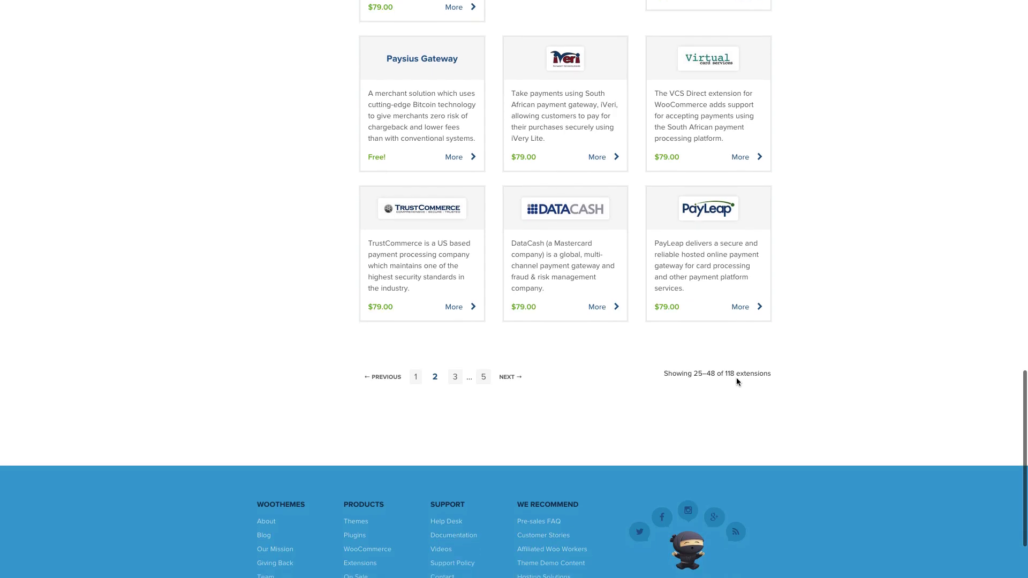
pyautogui.scroll(7, 881, 360)
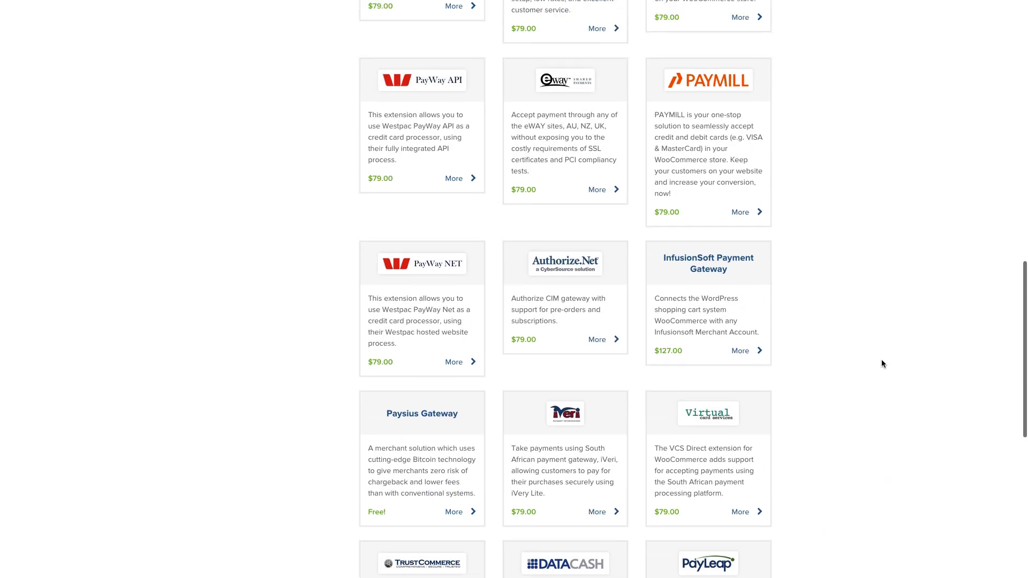
pyautogui.scroll(2, 881, 360)
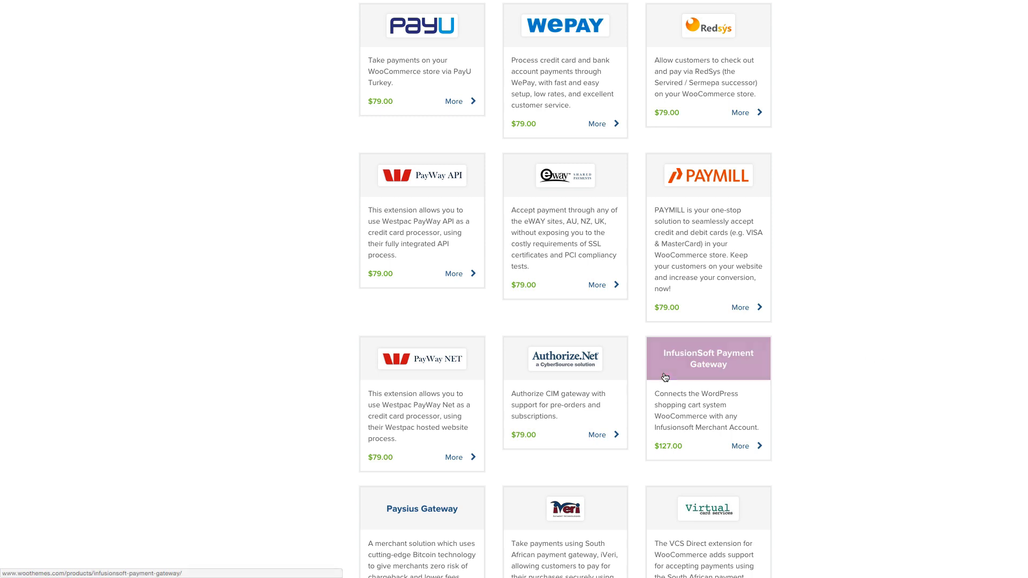
pyautogui.click(533, 369)
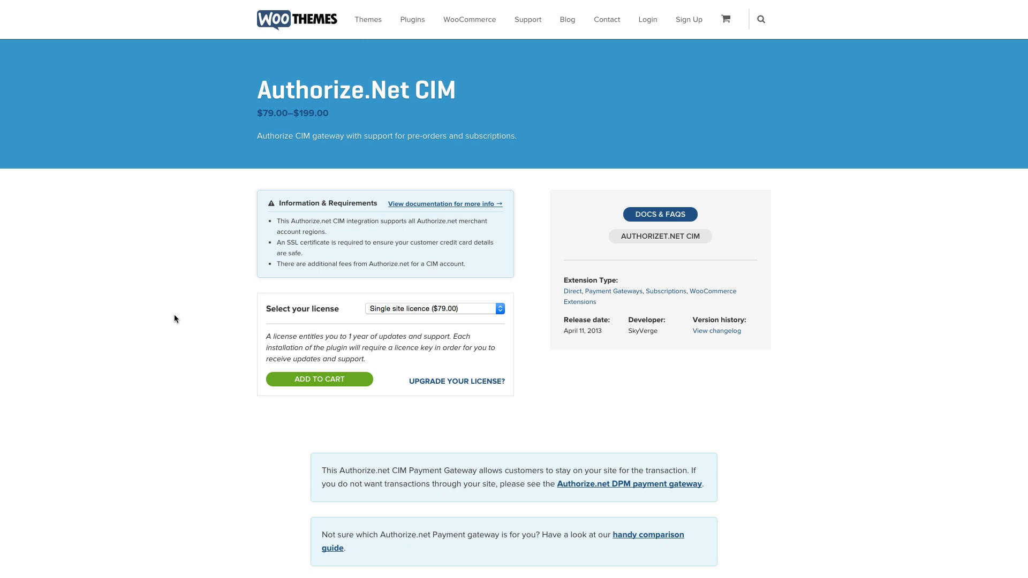
pyautogui.hscroll(-5, 175, 313)
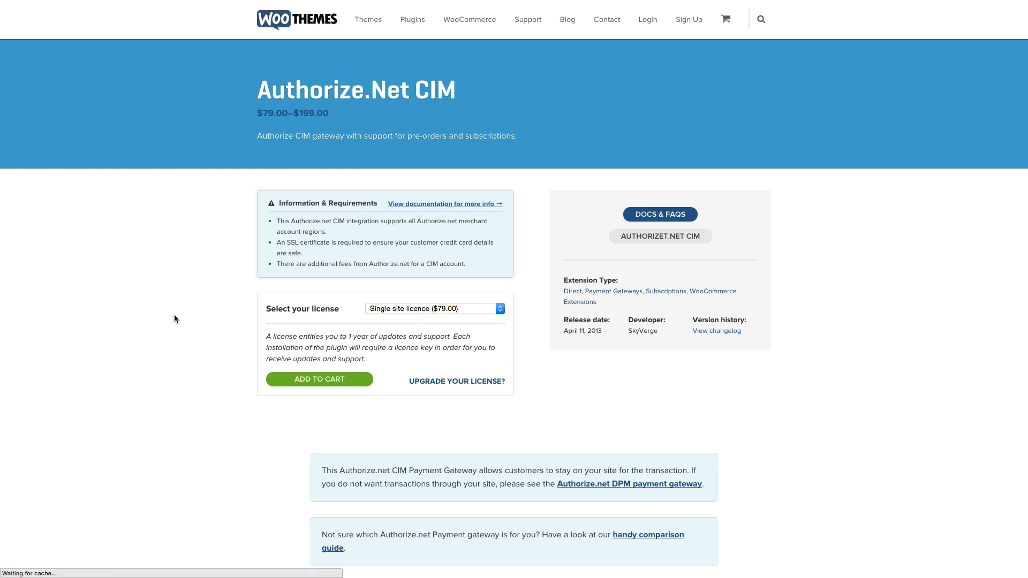
pyautogui.scroll(10, 174, 318)
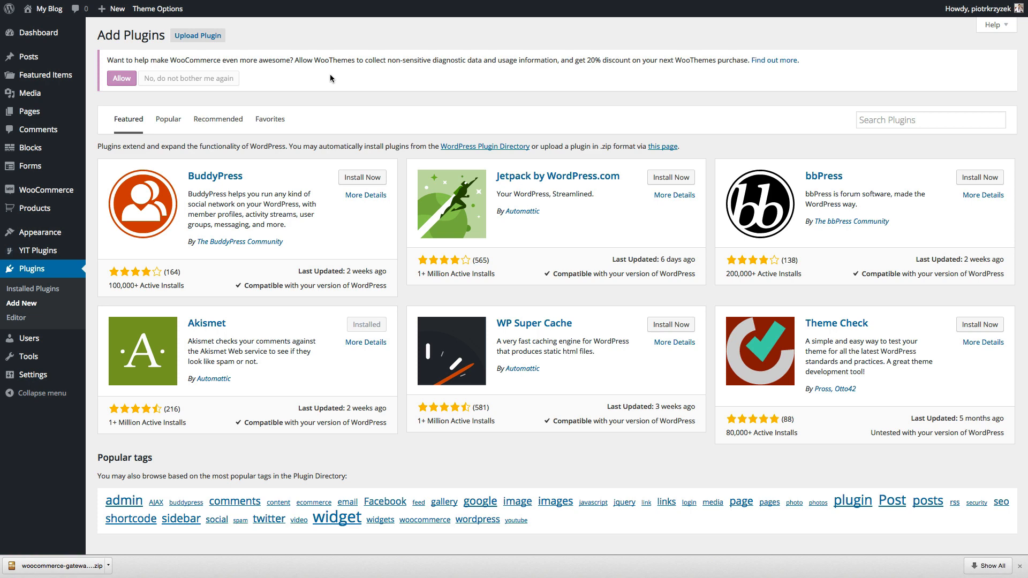
# - Upload woocommerce-gateway-stripe.zip from Downloads, install it, and activate the Stripe Gateway plugin
pyautogui.click(209, 37)
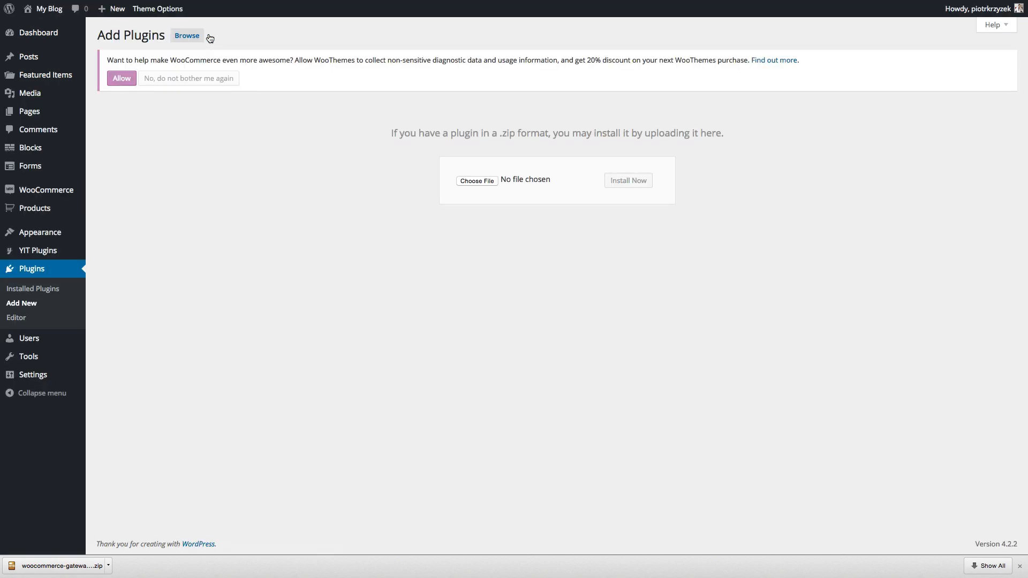
pyautogui.click(486, 181)
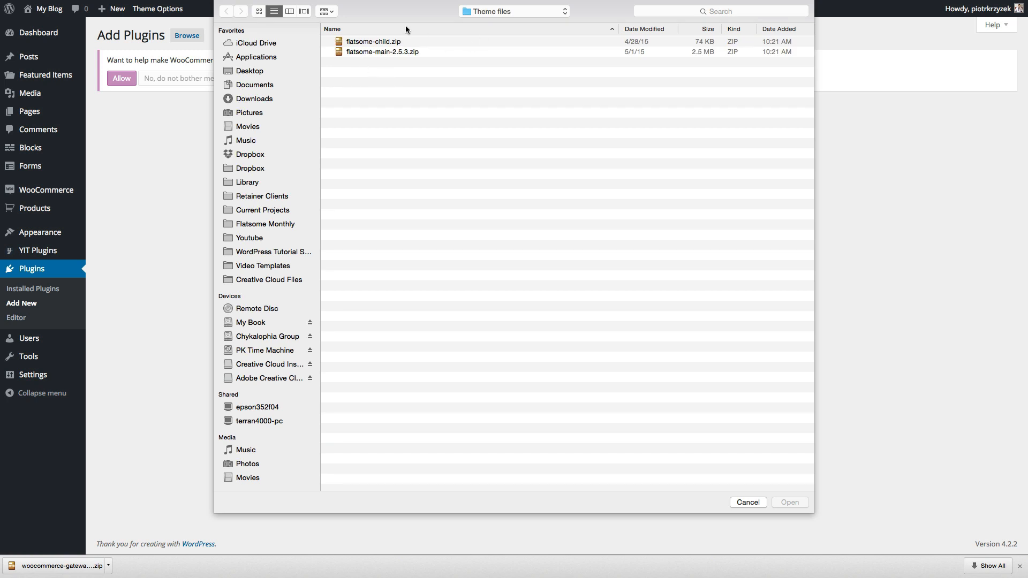
pyautogui.click(247, 100)
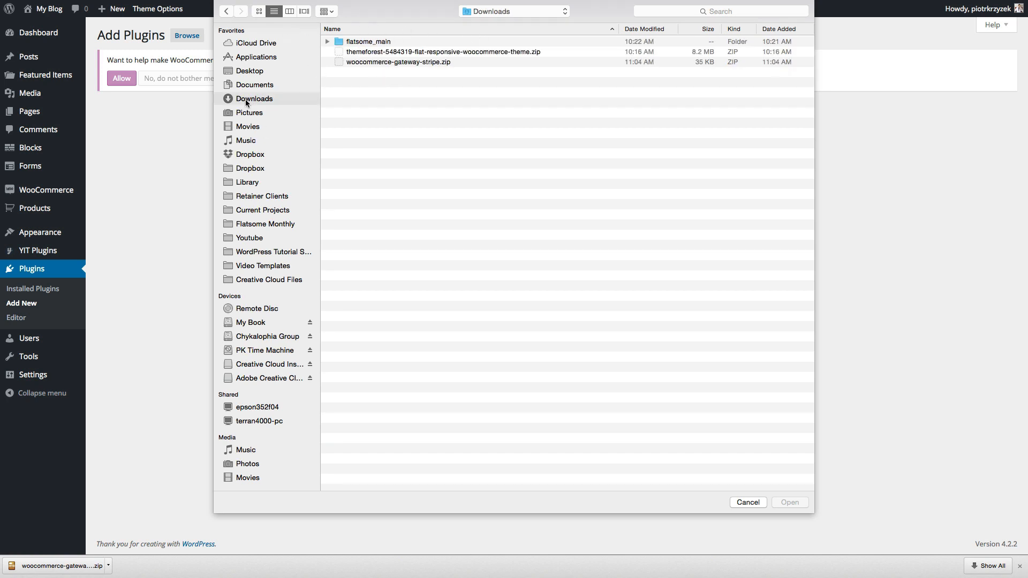
pyautogui.doubleClick(367, 62)
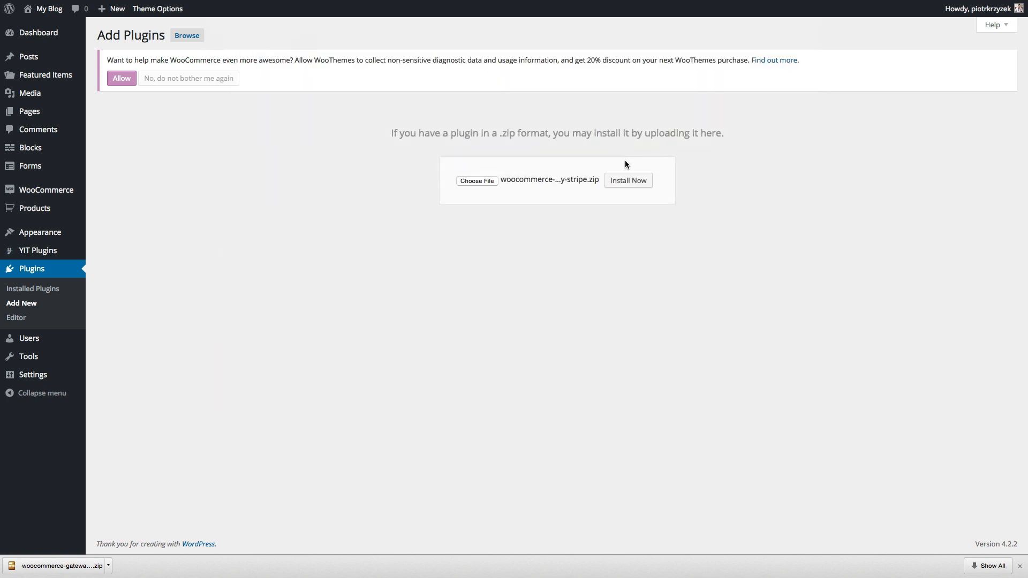
pyautogui.click(628, 181)
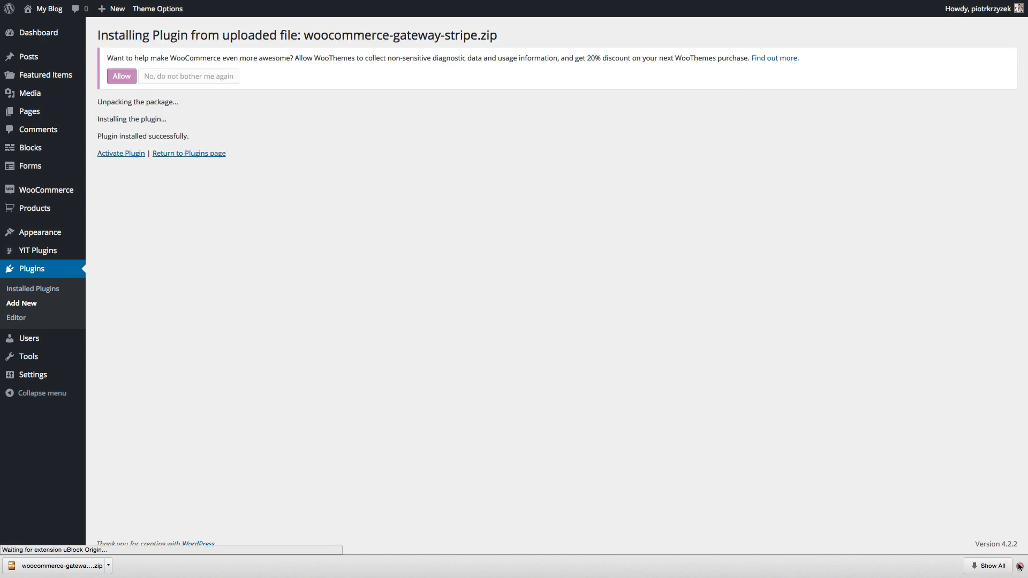
pyautogui.click(129, 155)
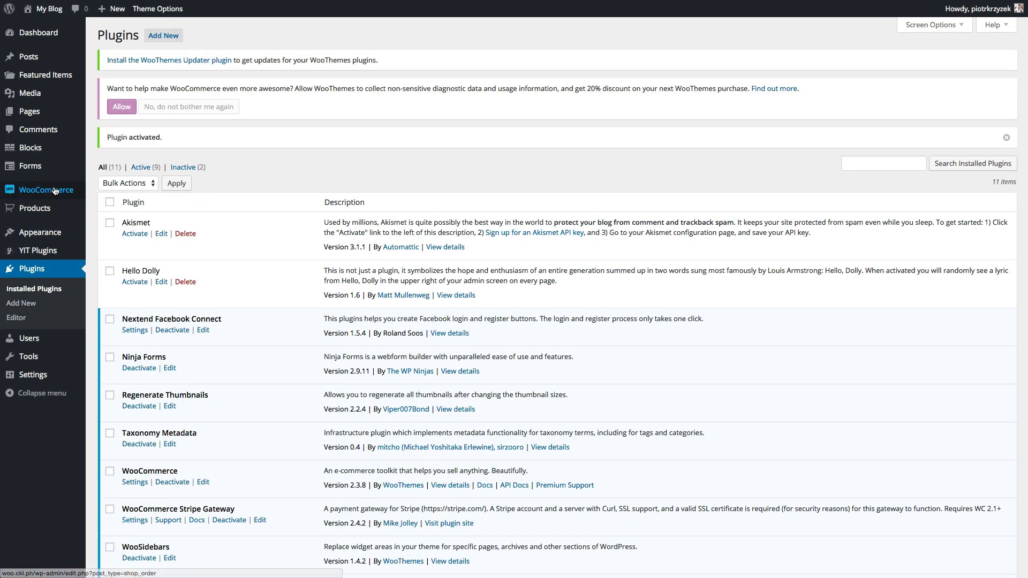
# - Go to WooCommerce Settings > Checkout and open the Credit card (Stripe) gateway settings
pyautogui.click(114, 238)
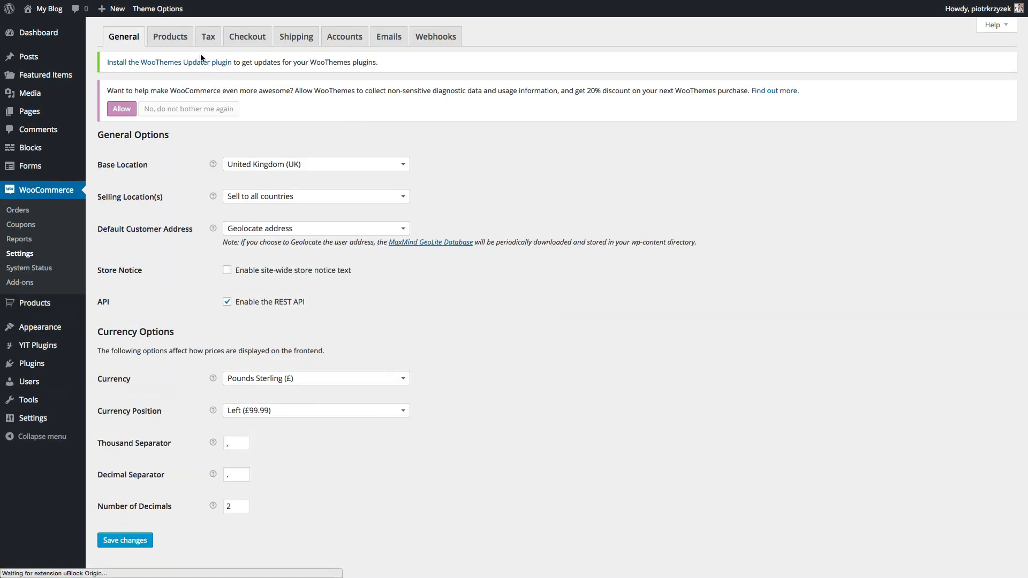
pyautogui.click(246, 39)
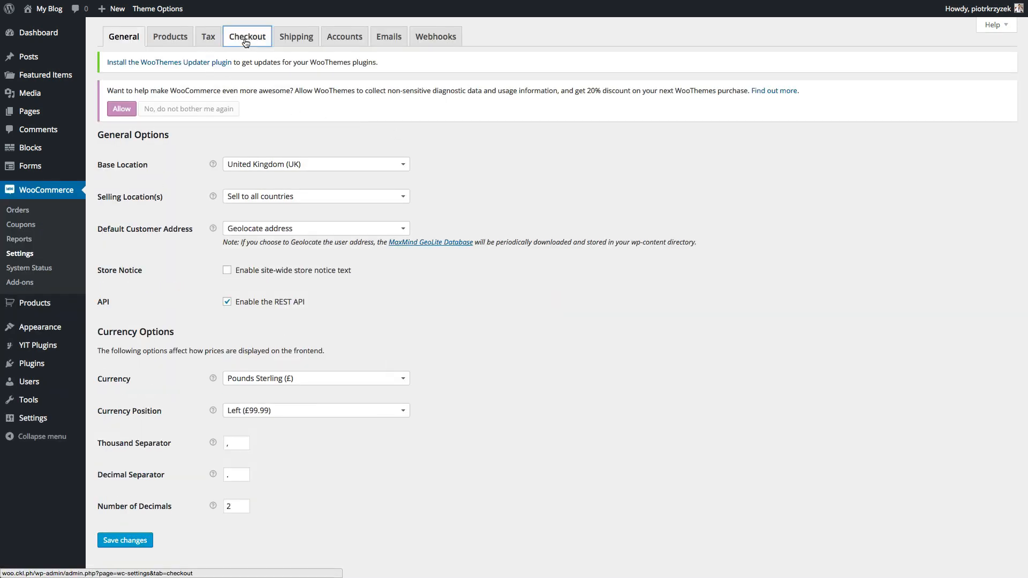
pyautogui.scroll(-5, 442, 261)
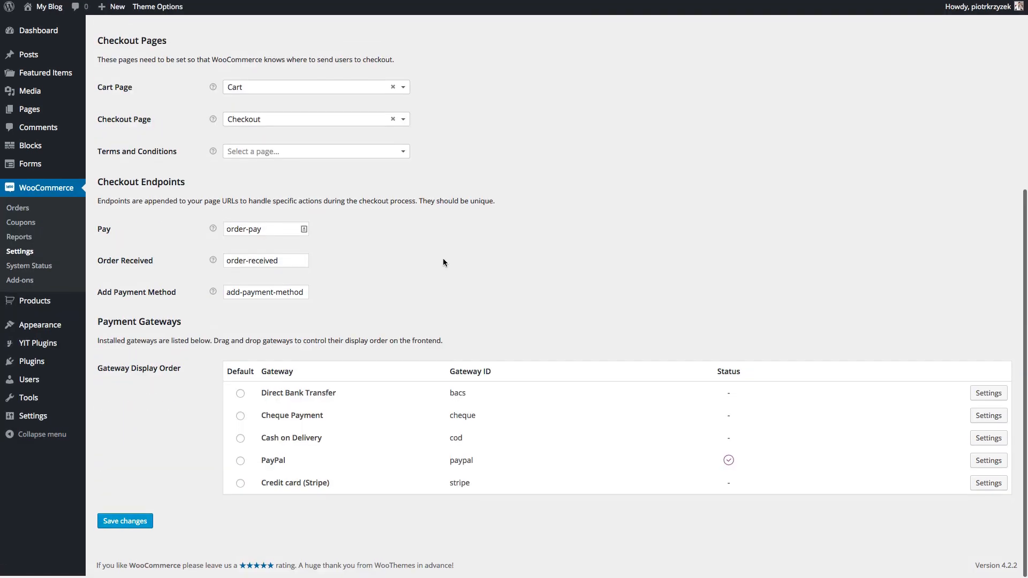
pyautogui.click(984, 487)
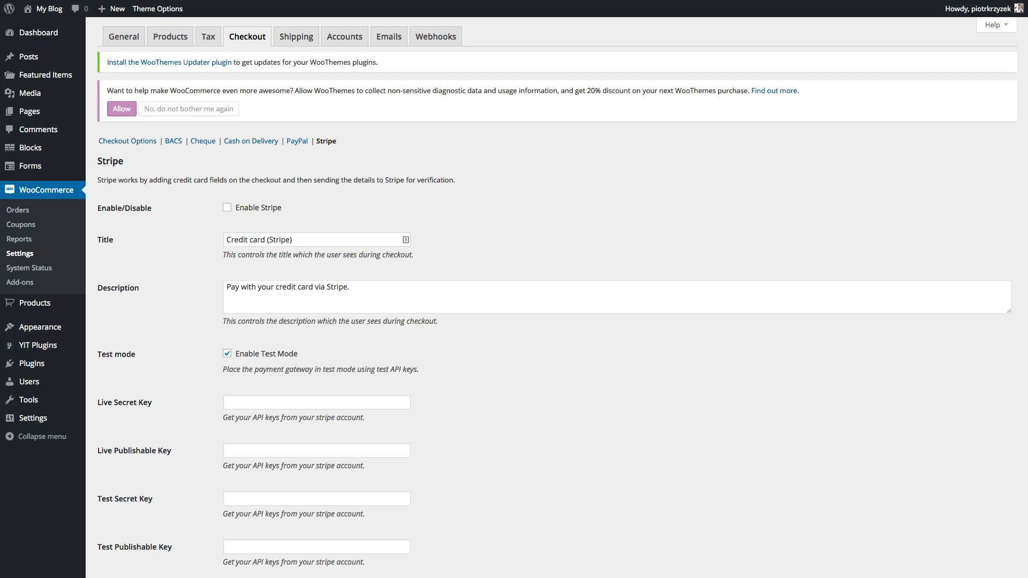
# - Enable Stripe with test mode off, fill in the live secret and publishable keys, and save
pyautogui.click(229, 209)
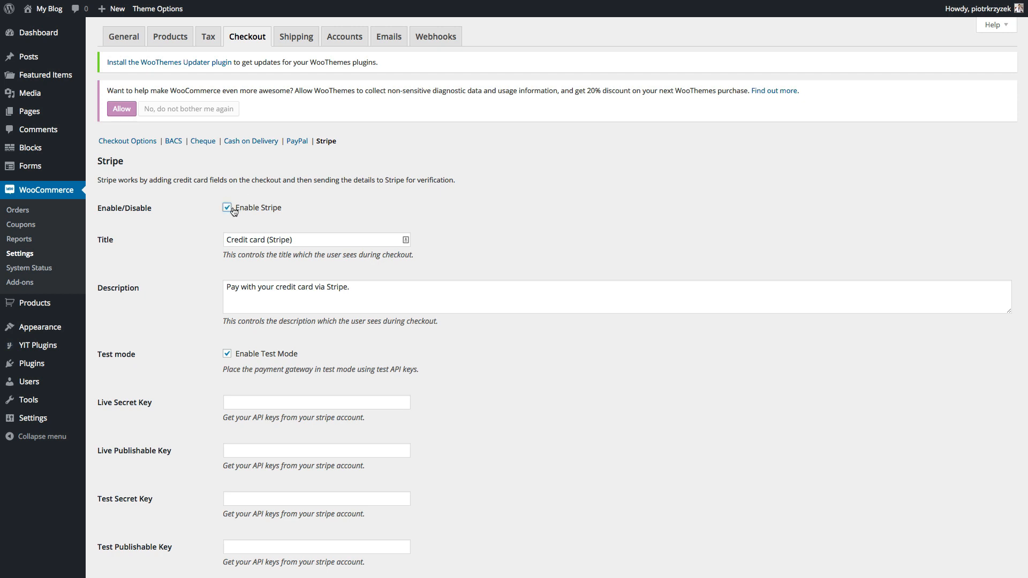
pyautogui.click(228, 355)
pyautogui.scroll(-2, 277, 331)
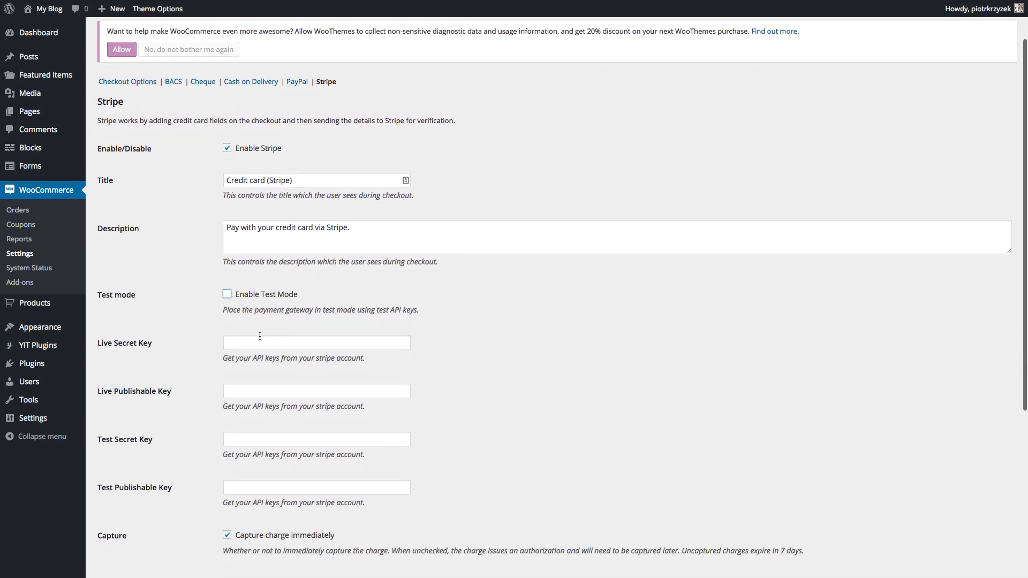
pyautogui.click(260, 337)
pyautogui.click(239, 389)
pyautogui.scroll(-2, 184, 395)
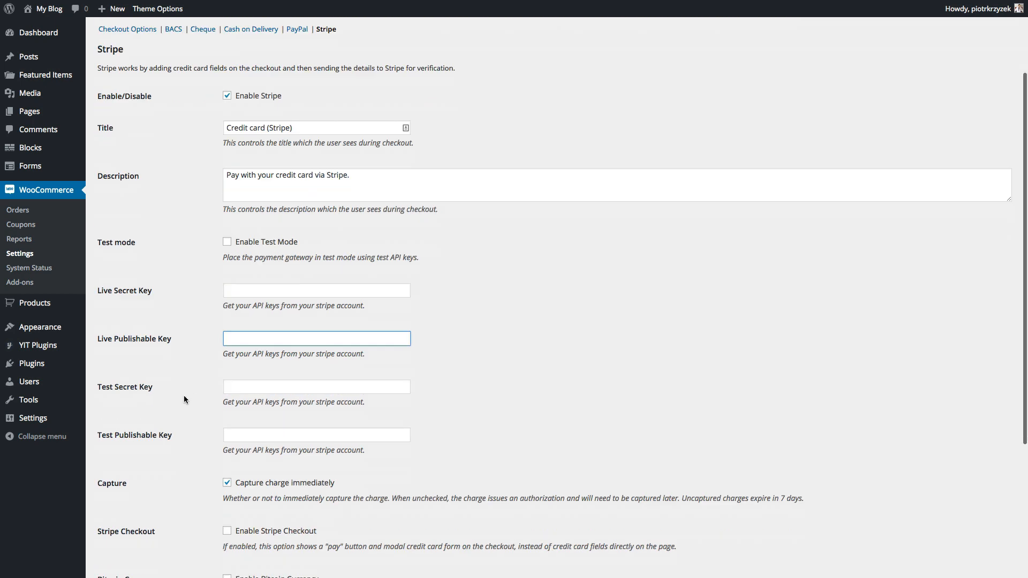
pyautogui.scroll(-8, 184, 395)
pyautogui.click(125, 523)
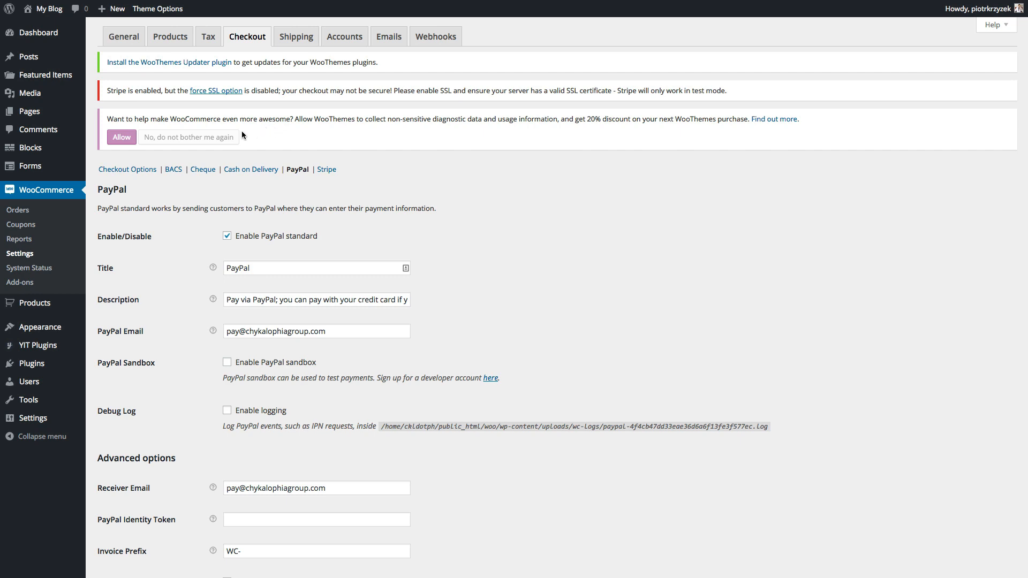
# - Dismiss the data-sharing notice, tick Force secure checkout, and save the checkout options
pyautogui.click(219, 138)
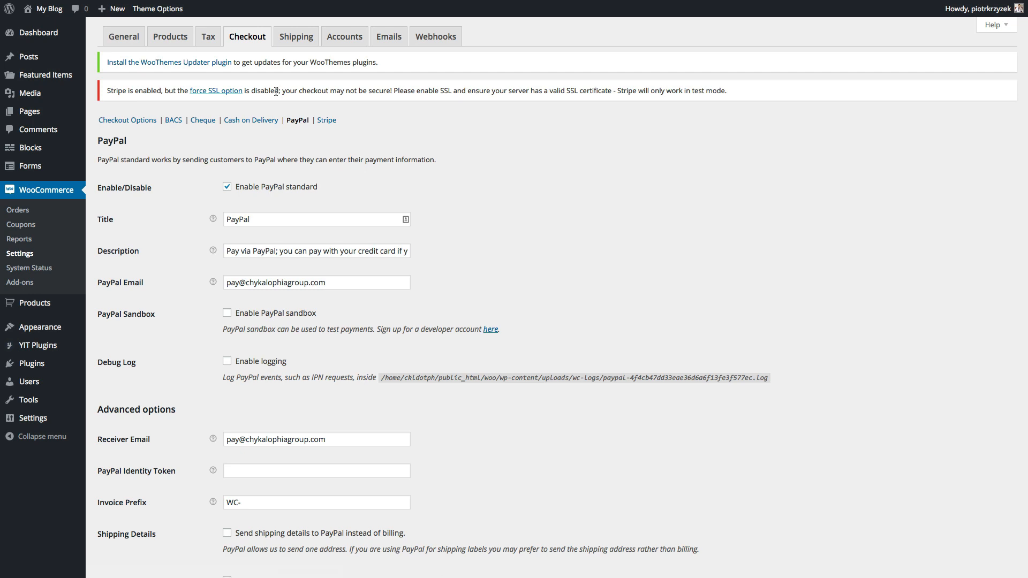
pyautogui.click(221, 95)
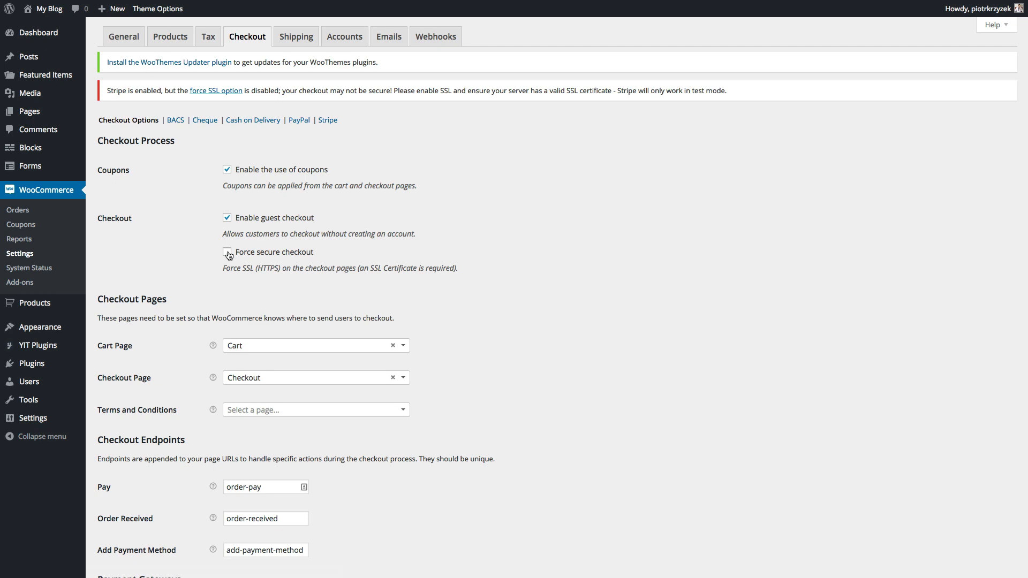
pyautogui.click(227, 252)
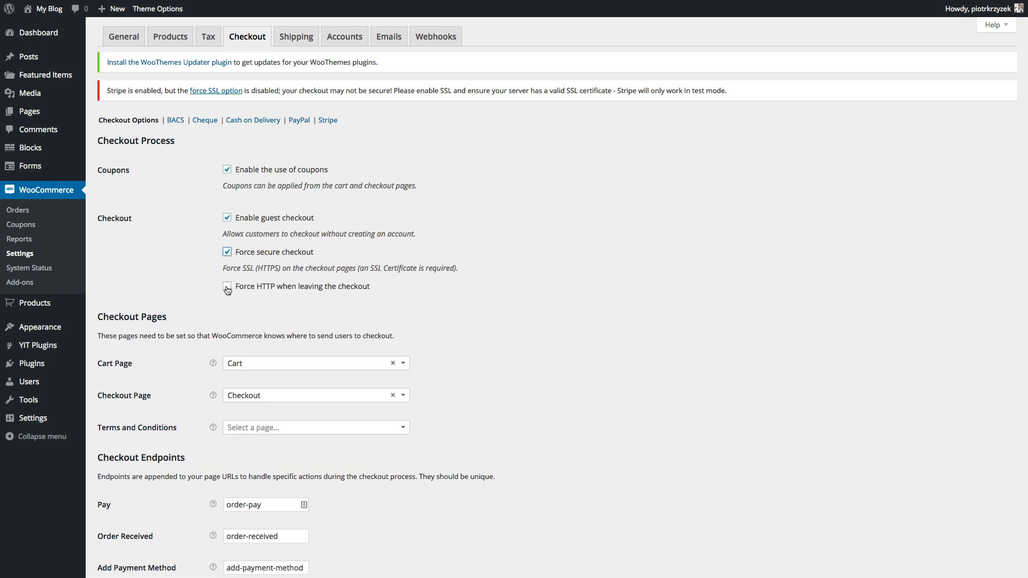
pyautogui.scroll(-5, 227, 290)
pyautogui.click(112, 523)
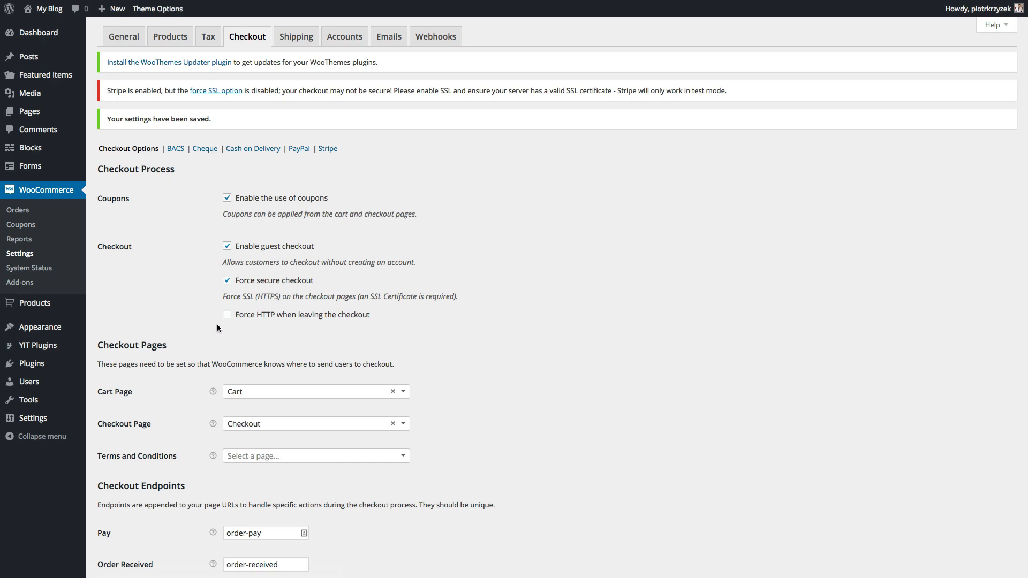
# - Also tick Force HTTP when leaving the checkout and save again
pyautogui.click(227, 316)
pyautogui.scroll(-5, 194, 336)
pyautogui.scroll(-2, 194, 332)
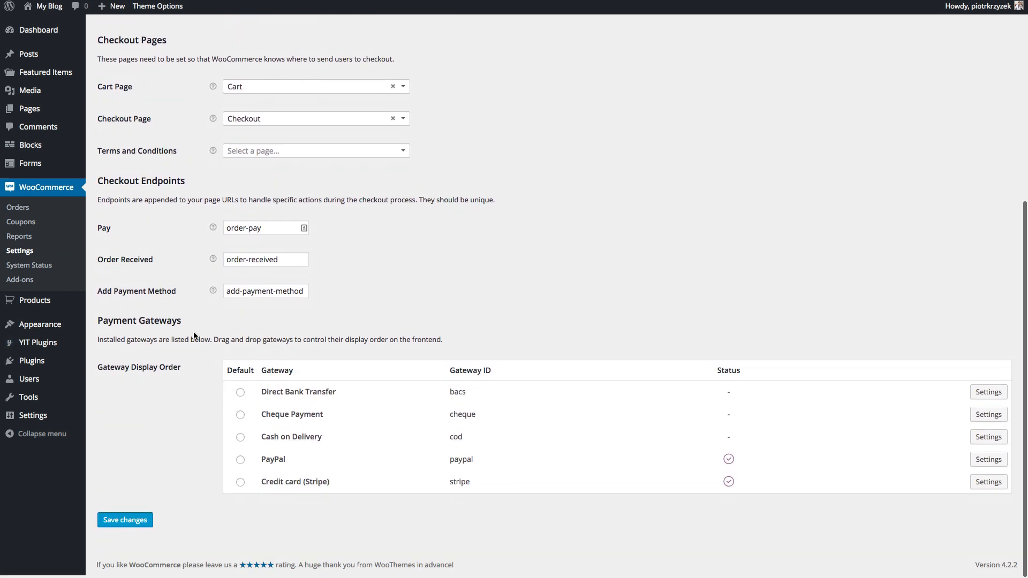
pyautogui.click(149, 522)
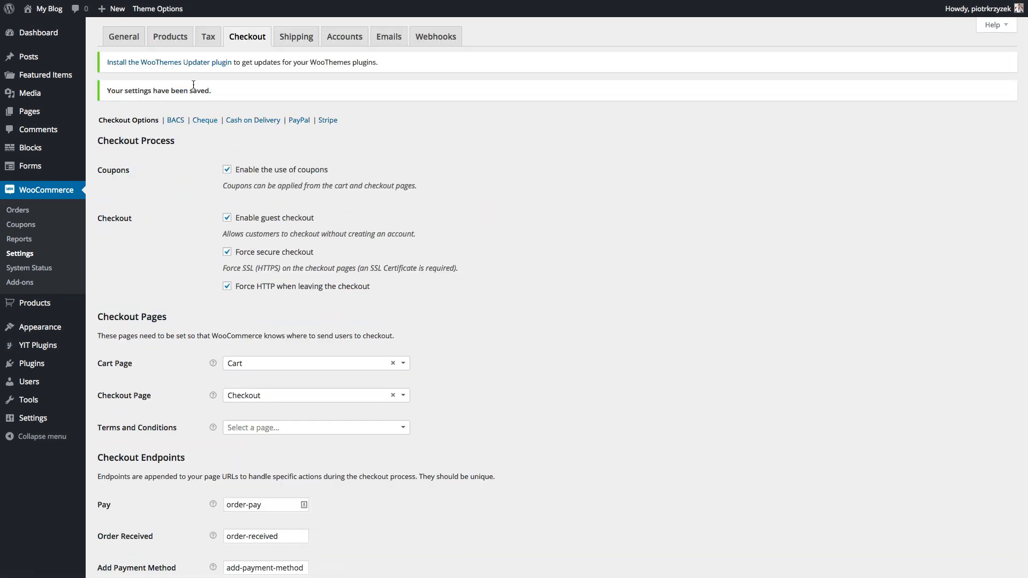
# - Install and activate WooThemes Updater, then open the Stripe Gateway License Key field on the licences page
pyautogui.click(159, 63)
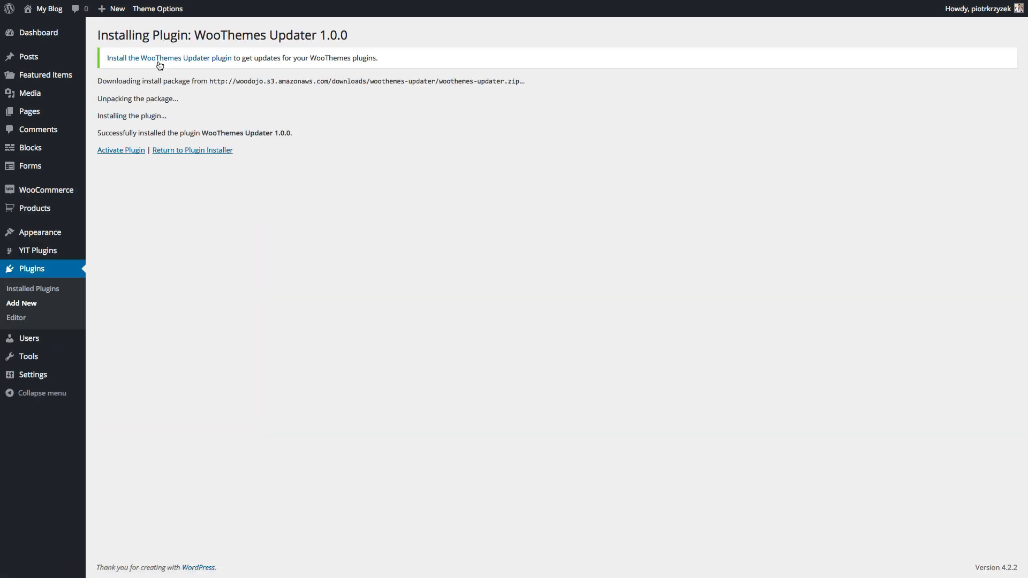
pyautogui.click(135, 152)
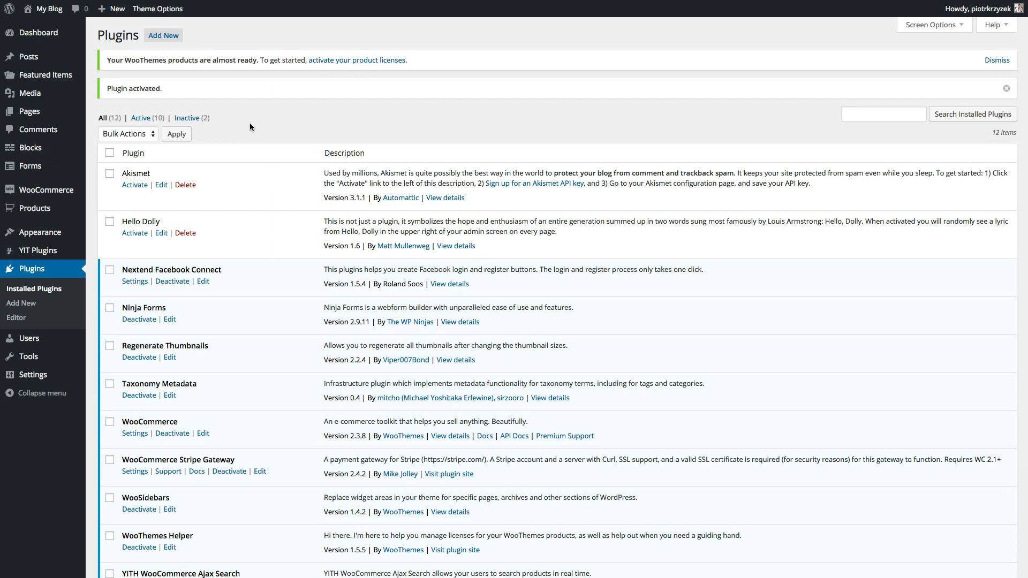
pyautogui.click(332, 61)
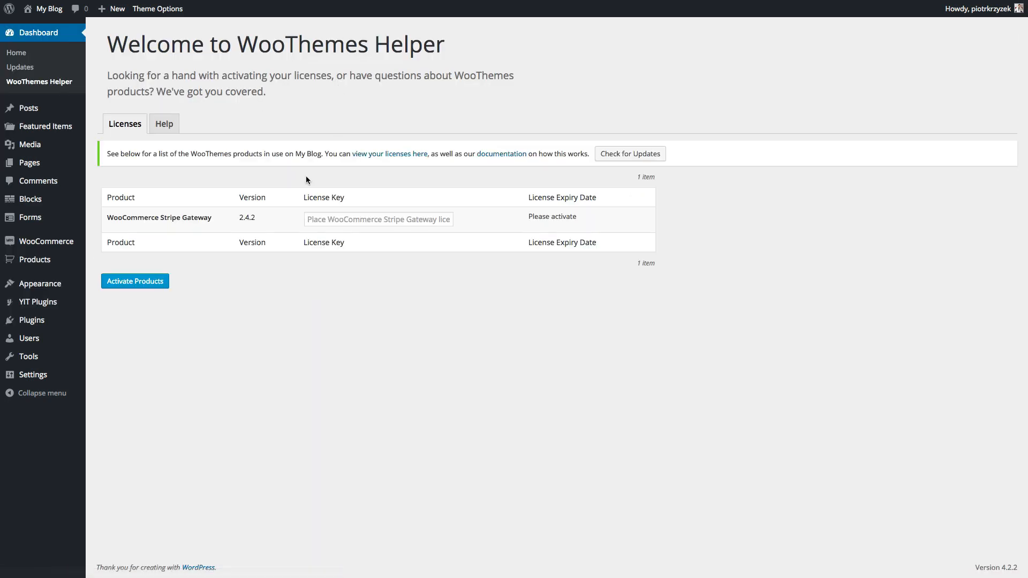
pyautogui.moveTo(225, 217); pyautogui.dragTo(108, 217)
pyautogui.click(158, 217)
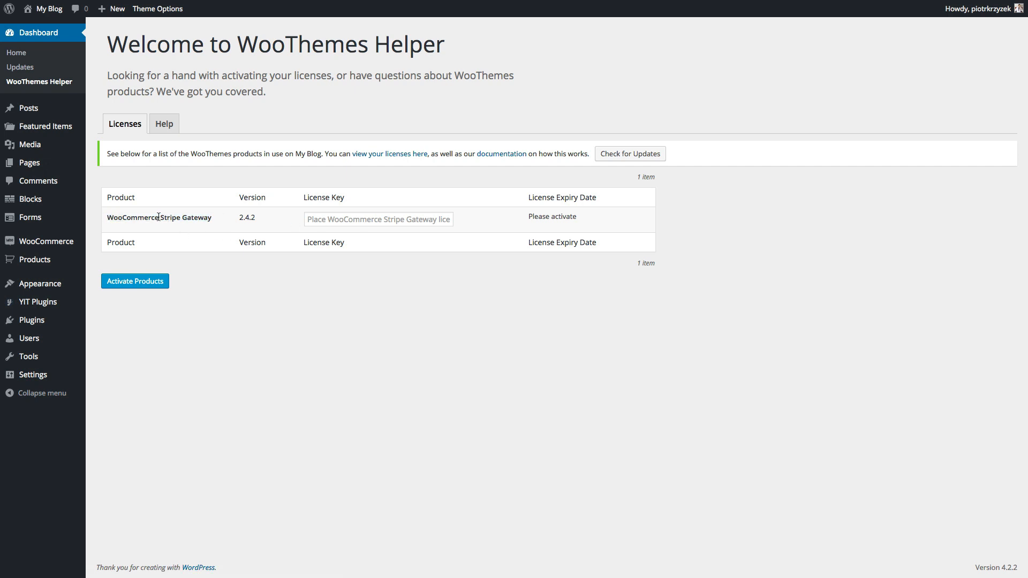
pyautogui.click(360, 218)
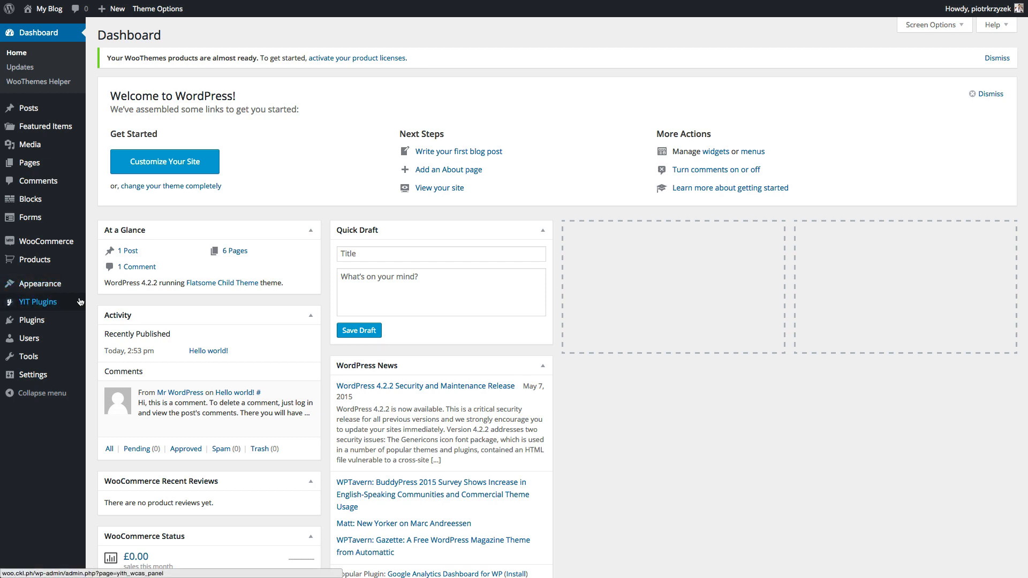
# - Open Flatsome Theme Options from the Appearance menu
pyautogui.moveTo(40, 284)
pyautogui.click(107, 357)
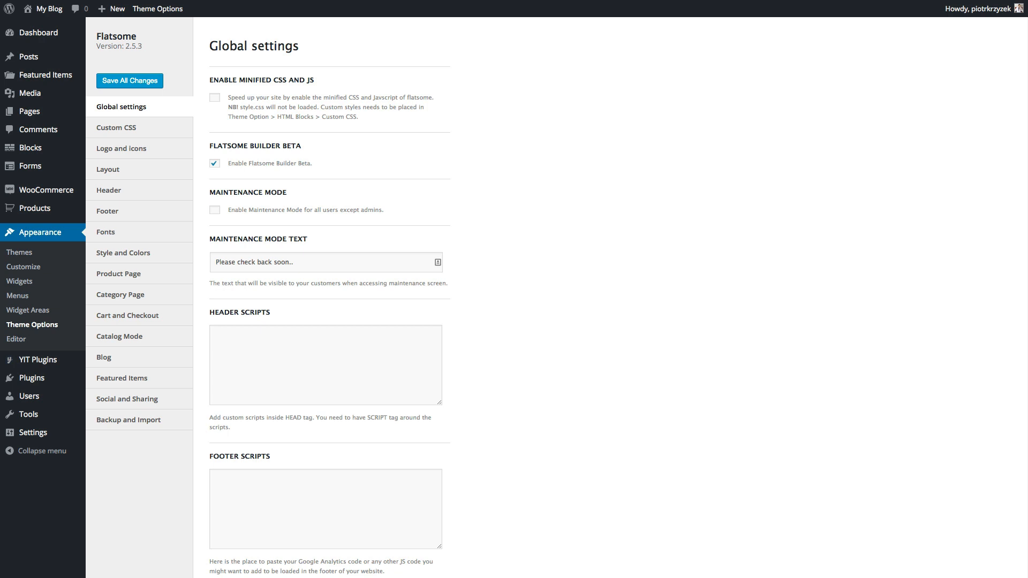
# - Choose CKLPH-STORE-SOCIAL-color.png from the media library as the Flatsome site logo
pyautogui.click(143, 150)
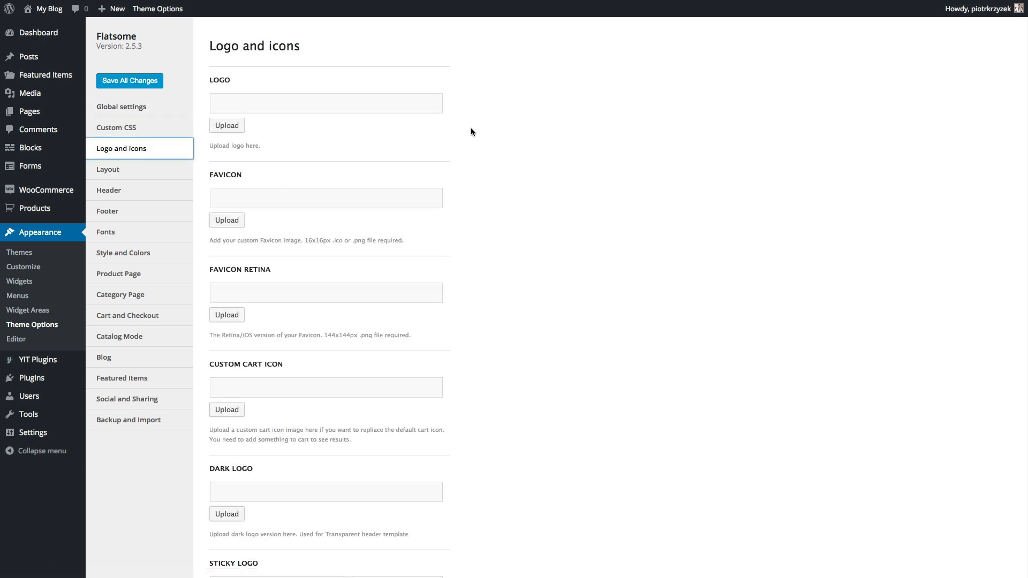
pyautogui.click(317, 106)
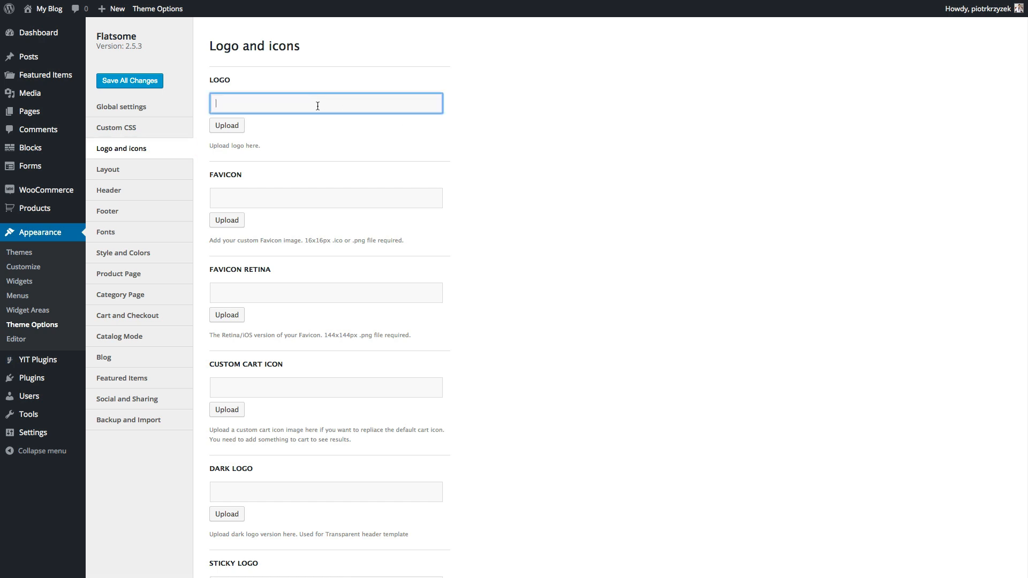
pyautogui.click(525, 155)
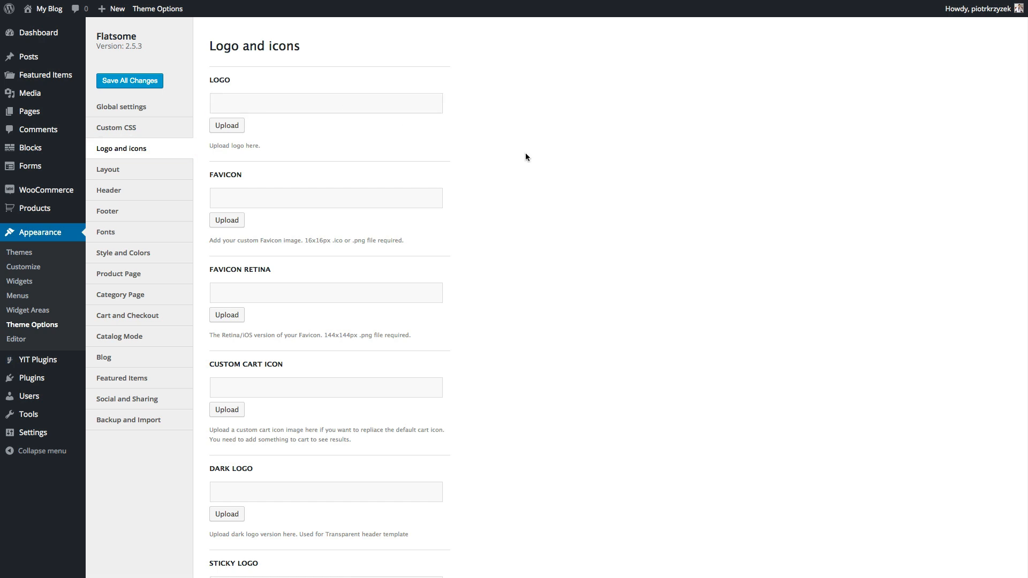
pyautogui.hotkey('ctrl', 'Tab')
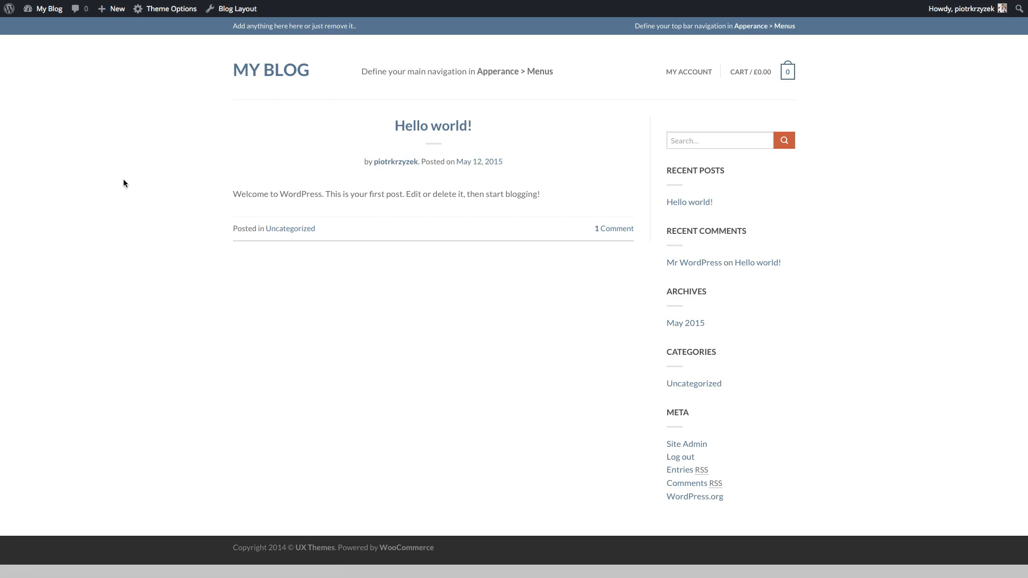
pyautogui.hotkey('ctrl', 'shift', 'Tab')
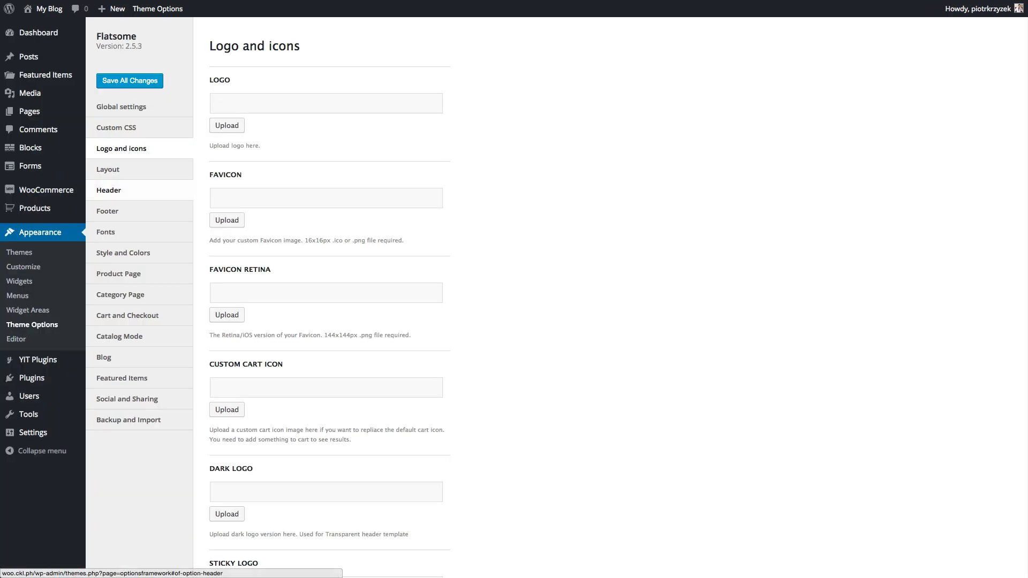
pyautogui.click(248, 102)
pyautogui.click(227, 126)
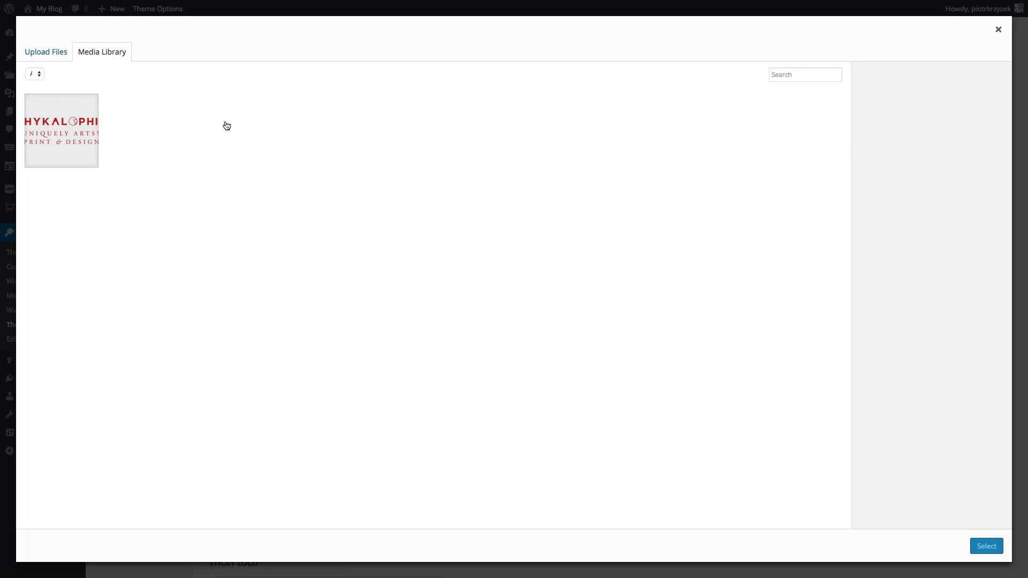
pyautogui.click(32, 134)
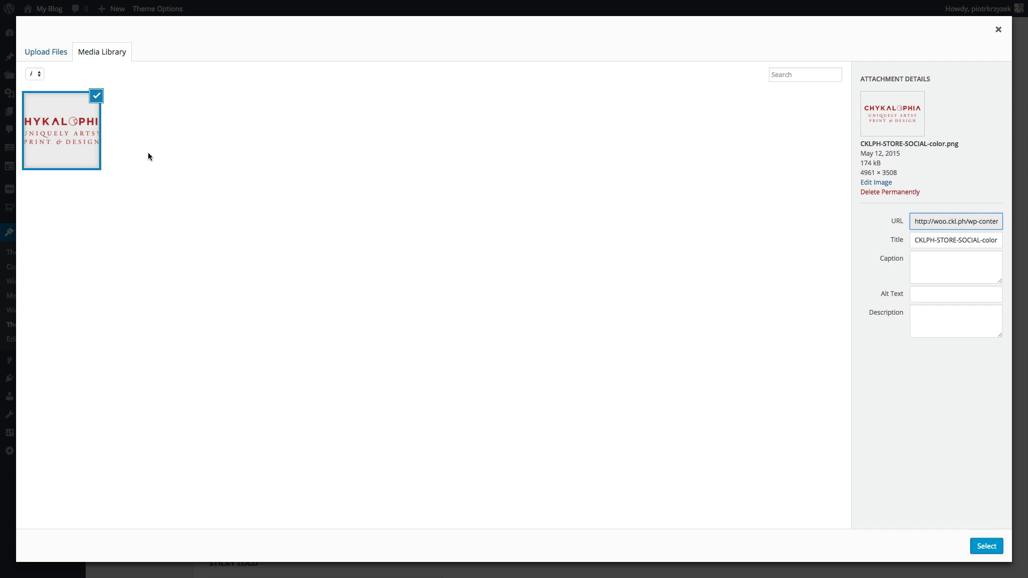
pyautogui.click(43, 60)
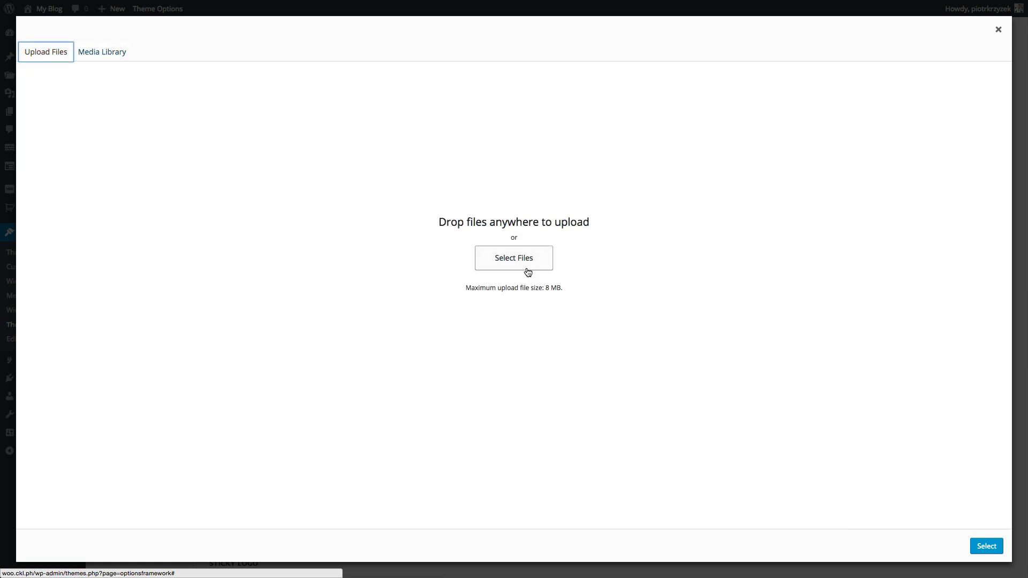
pyautogui.click(110, 56)
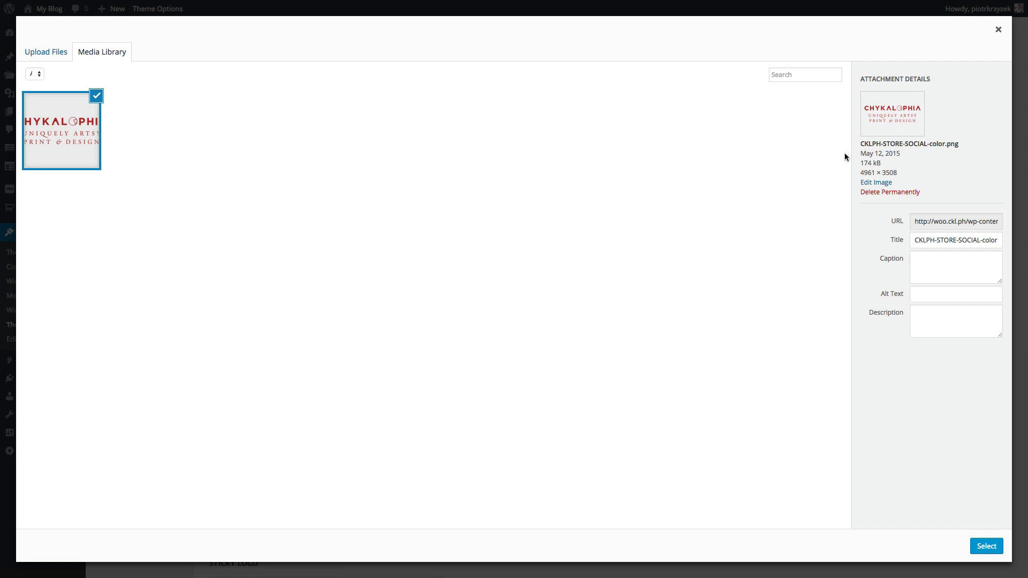
pyautogui.click(986, 546)
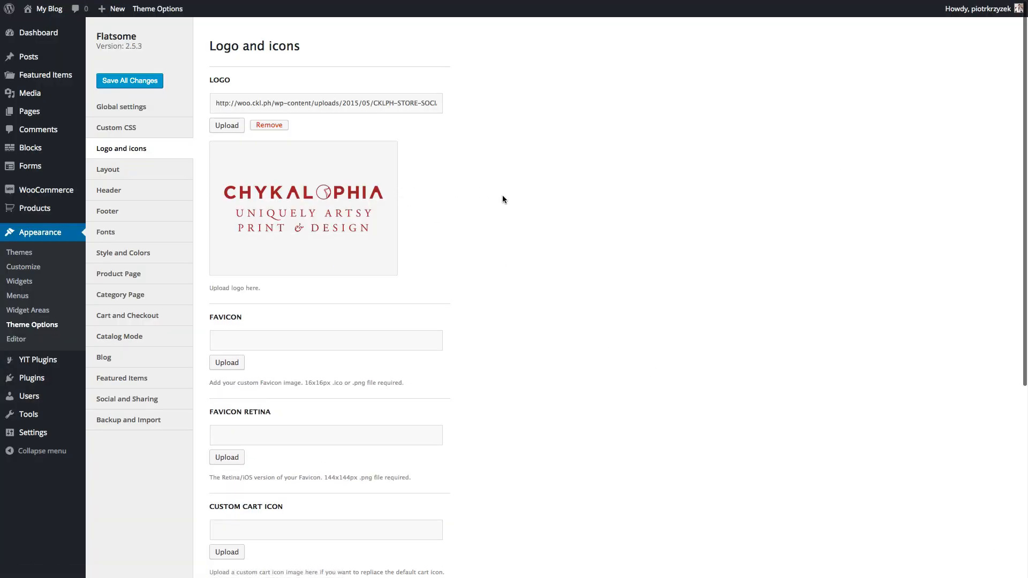
# - Save the theme options, then pick the boxed mode in Layout options
pyautogui.click(128, 76)
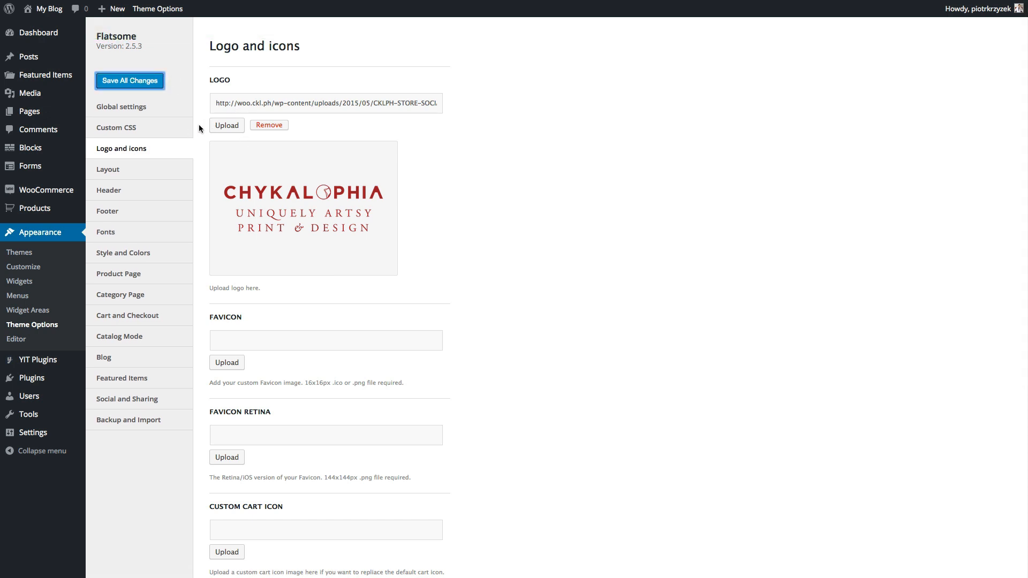
pyautogui.click(129, 175)
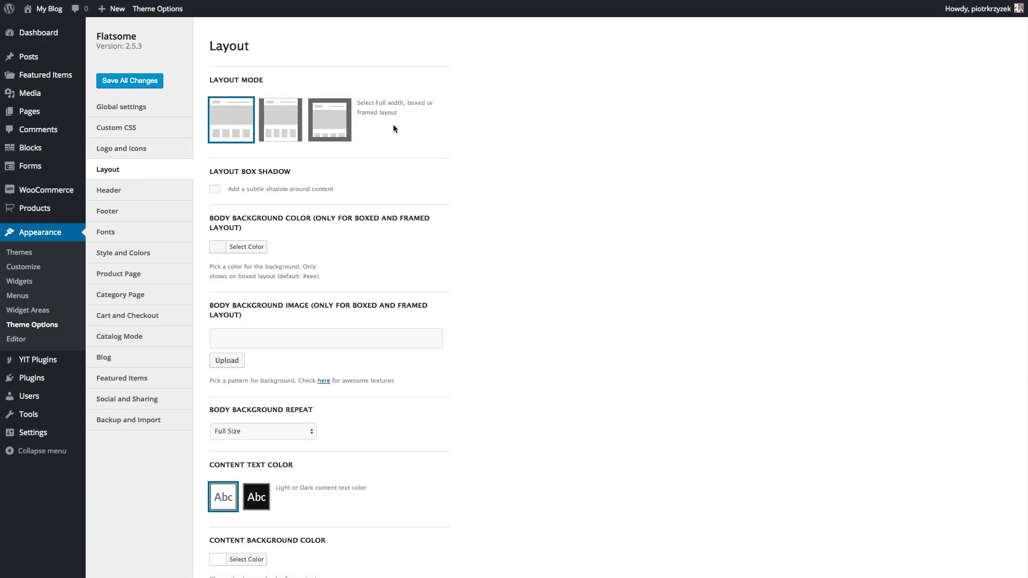
pyautogui.click(300, 126)
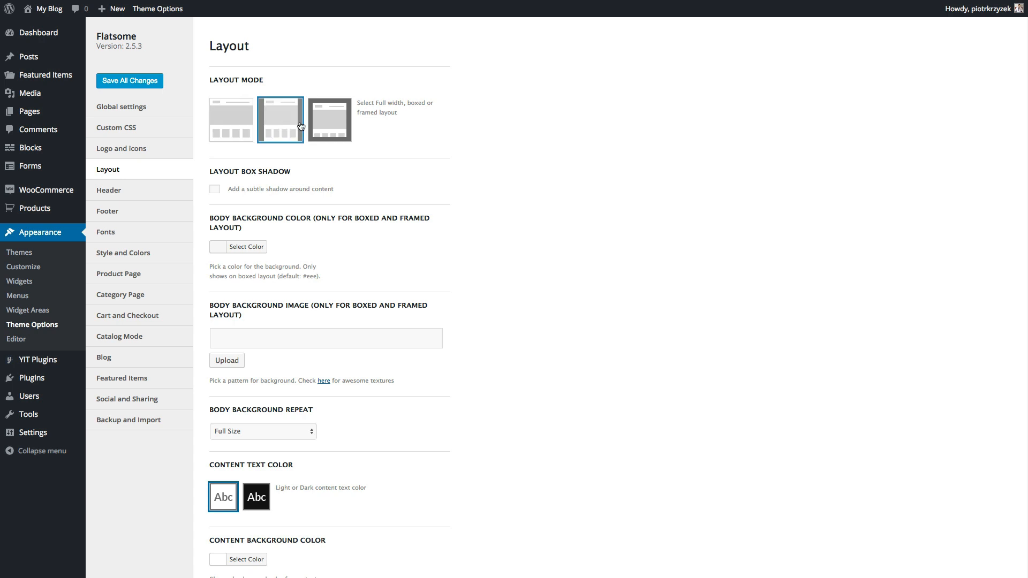
# - Compare the framed and boxed layout modes, keep full width, and go to Header options
pyautogui.click(324, 141)
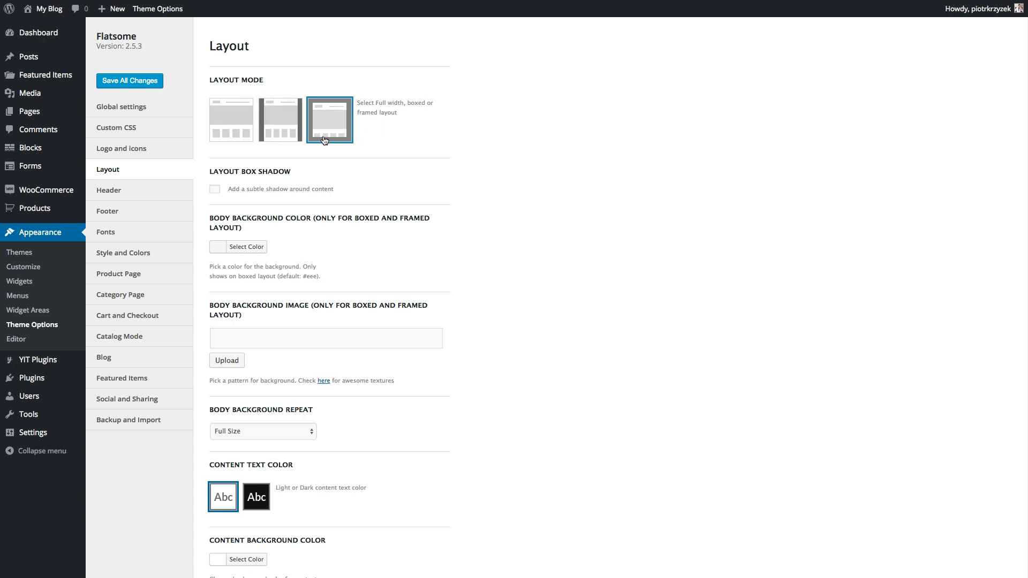
pyautogui.click(236, 127)
pyautogui.click(275, 127)
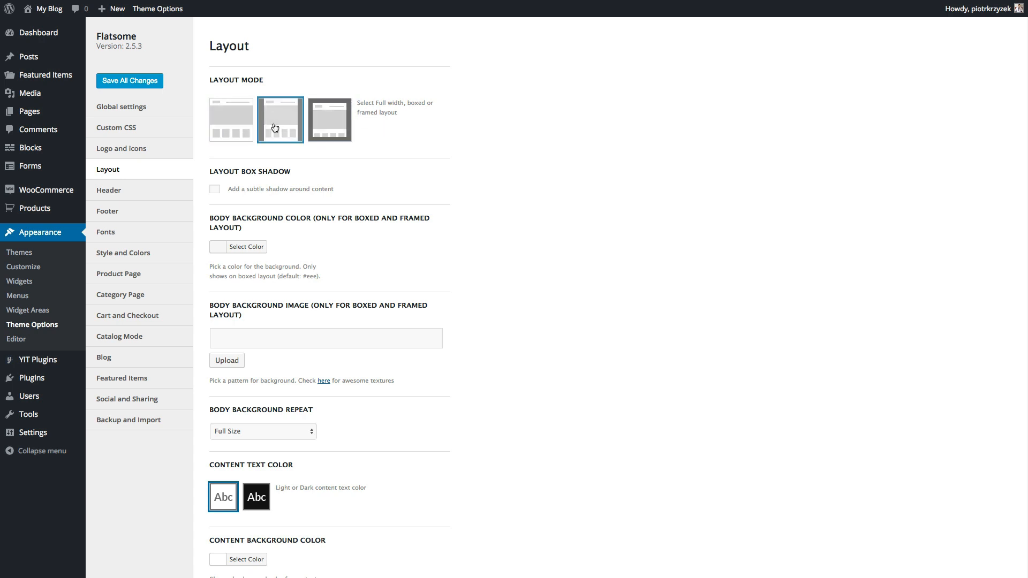
pyautogui.click(220, 121)
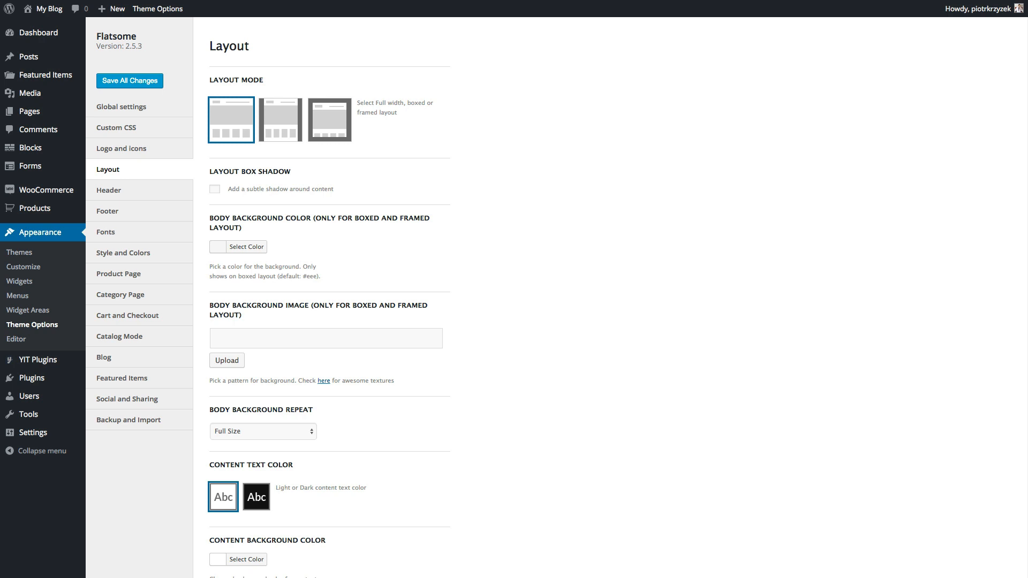
pyautogui.scroll(-4, 560, 393)
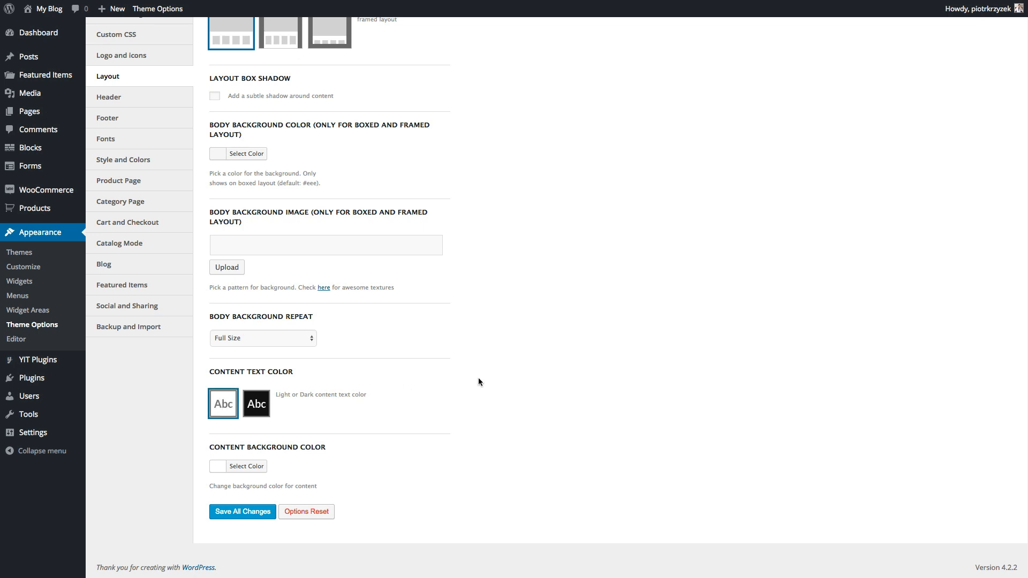
pyautogui.scroll(3, 478, 381)
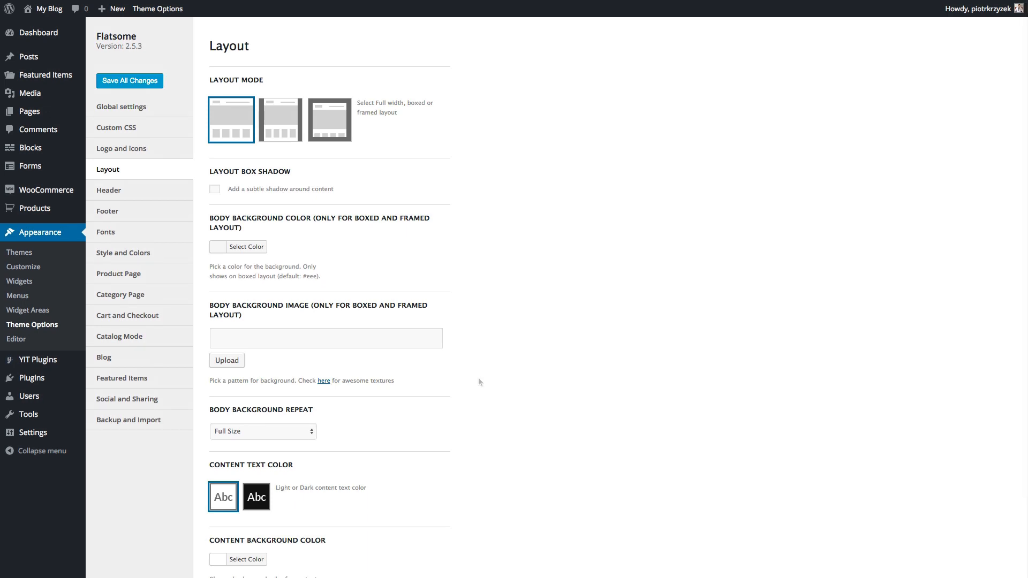
pyautogui.click(141, 192)
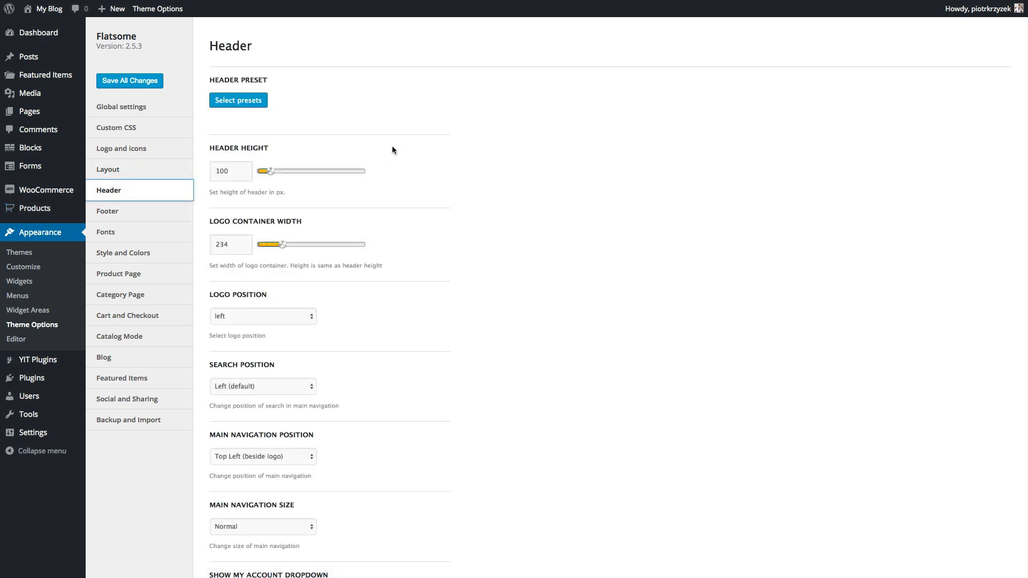
# - Import the centred-logo header preset, placing the logo between the navigation and cart
pyautogui.click(261, 101)
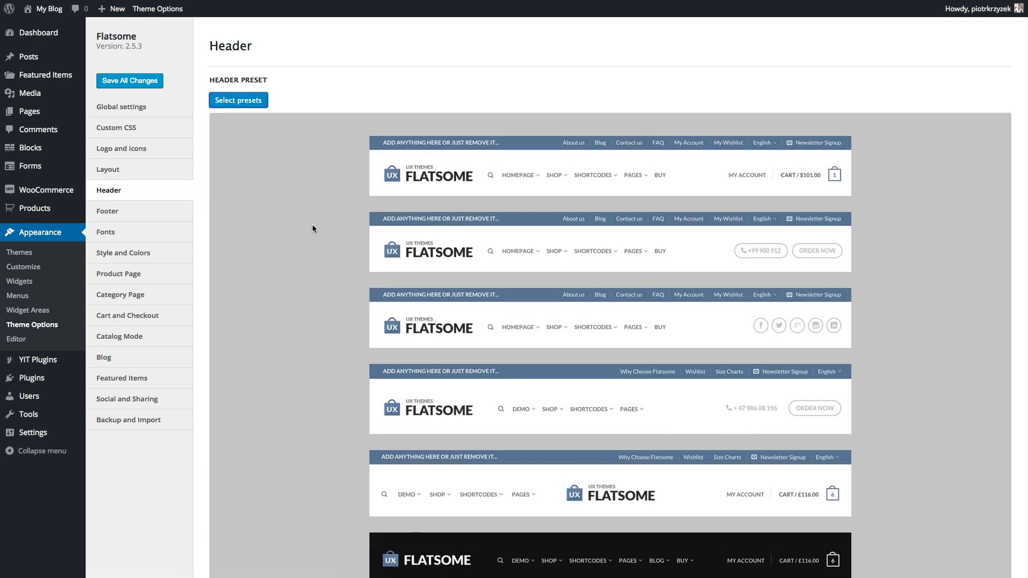
pyautogui.scroll(-3, 312, 224)
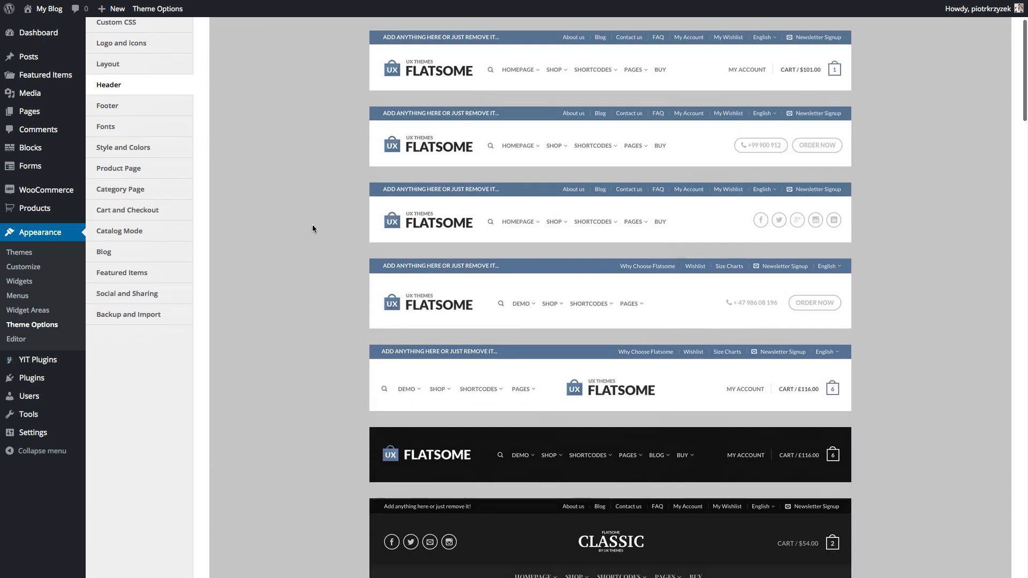
pyautogui.scroll(1, 312, 224)
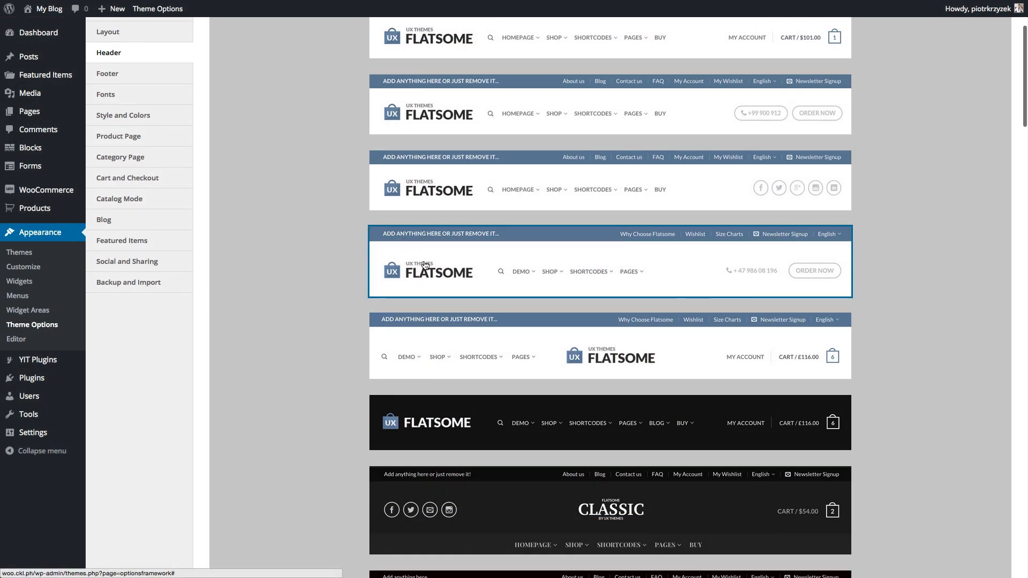
pyautogui.scroll(-3, 312, 365)
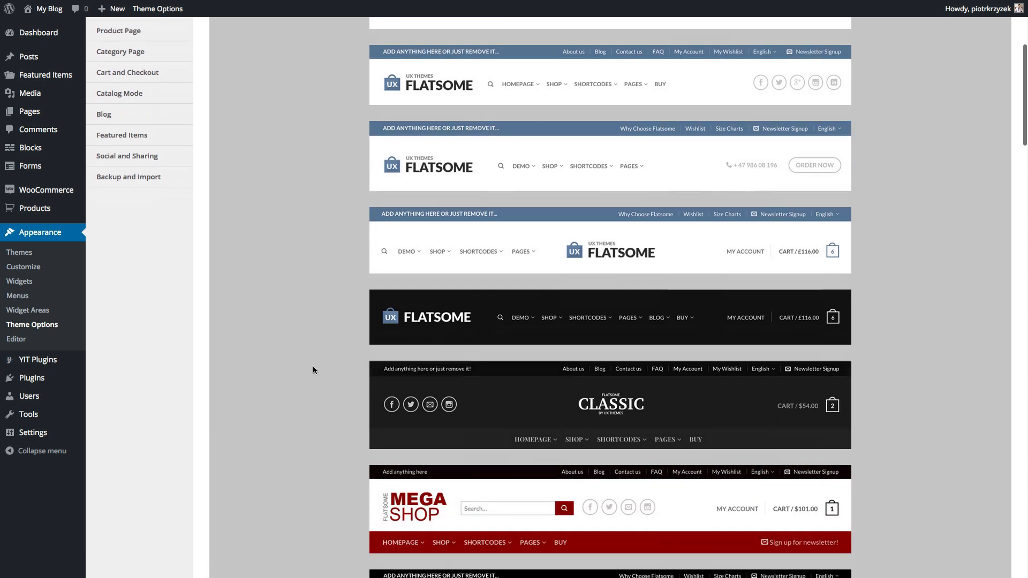
pyautogui.scroll(-1, 313, 369)
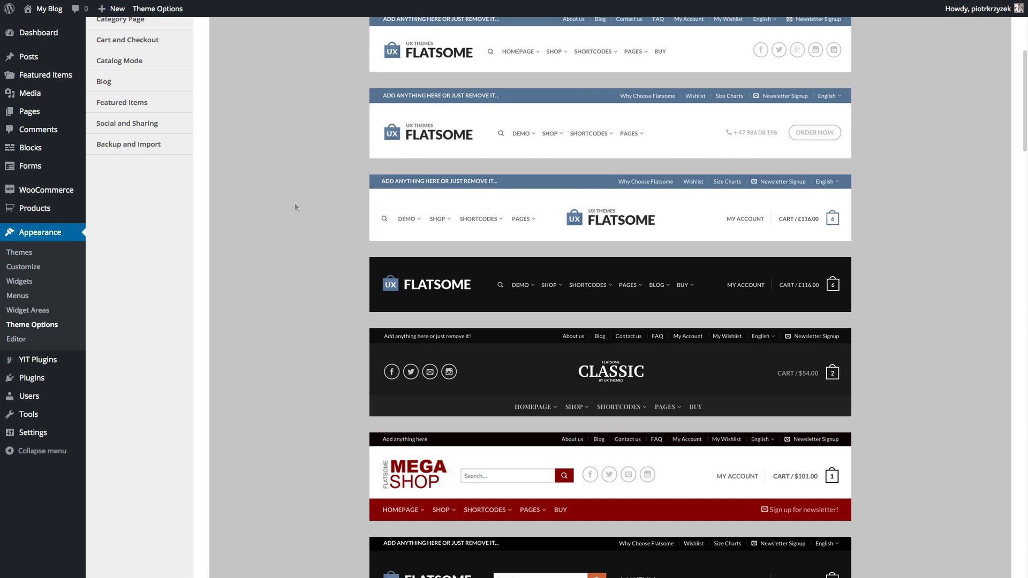
pyautogui.click(450, 215)
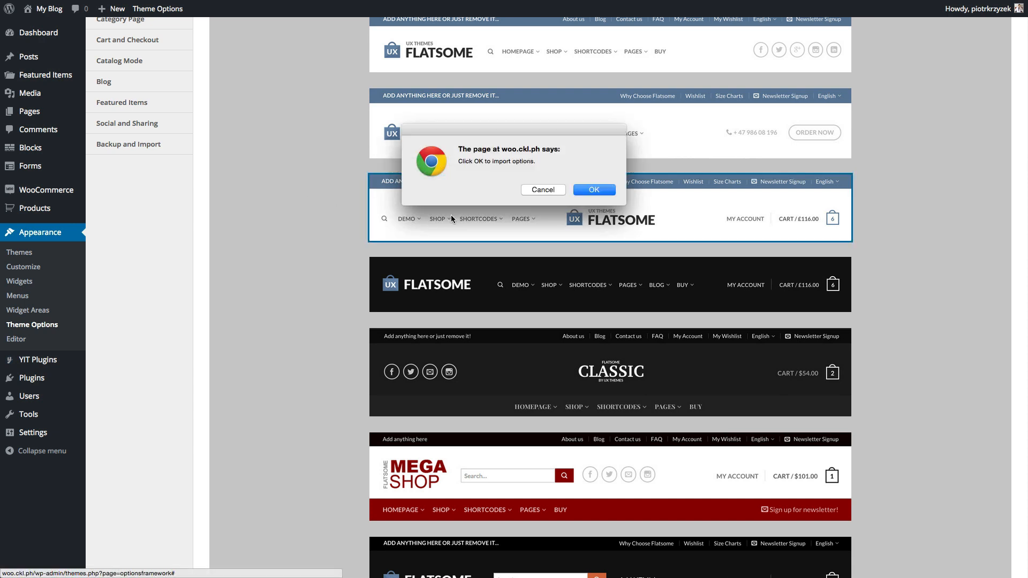
pyautogui.click(597, 190)
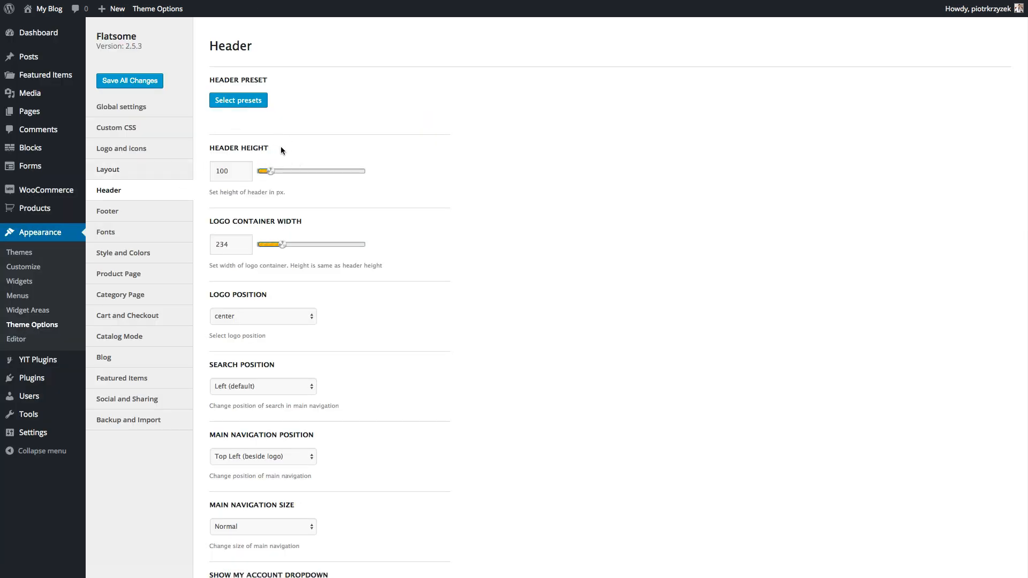
# - Set Header Height to 200 px, save all changes, and reload the storefront
pyautogui.moveTo(280, 146); pyautogui.dragTo(224, 148)
pyautogui.click(333, 147)
pyautogui.moveTo(272, 174); pyautogui.dragTo(300, 173)
pyautogui.click(144, 86)
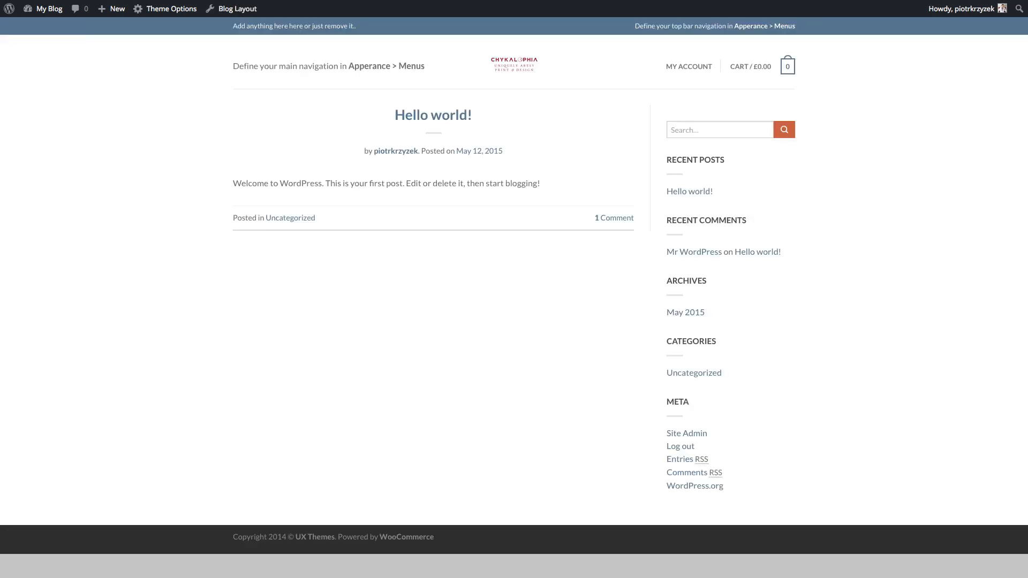
pyautogui.press('super+r')
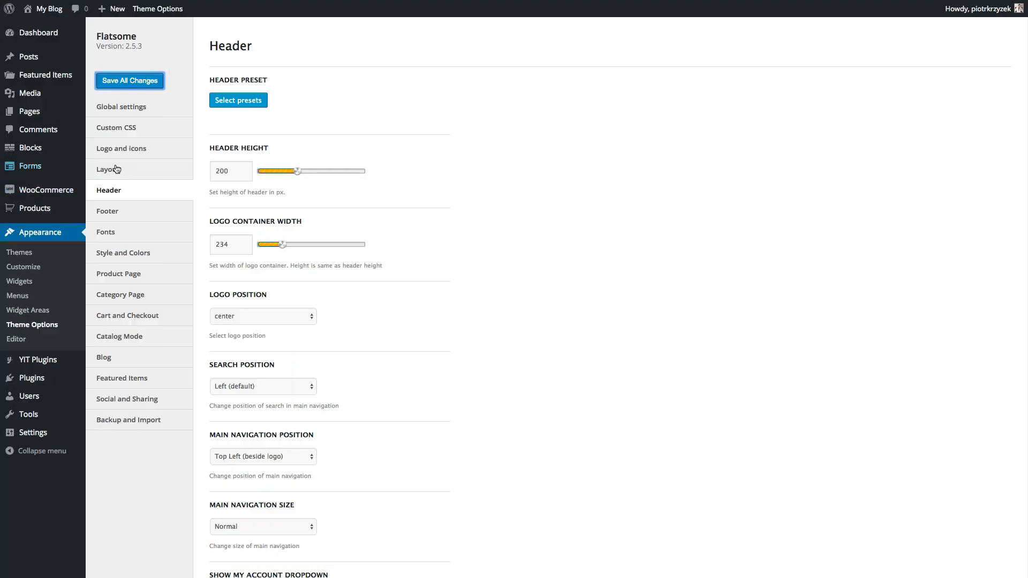
# - Replace the Flatsome logo with an uploaded CKLPH-STORE-SOCIAL-color-small.png from Downloads and save
pyautogui.click(122, 151)
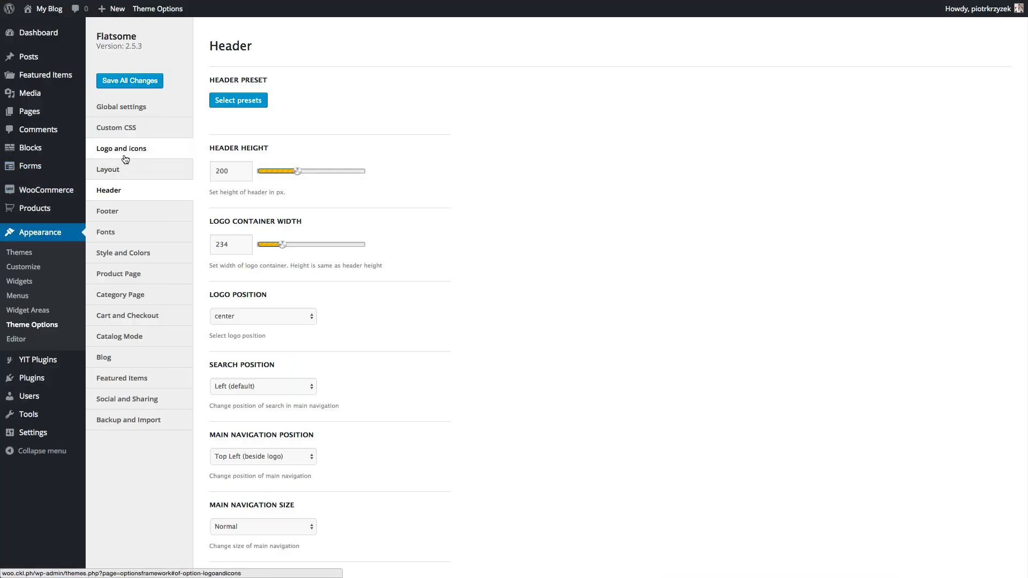
pyautogui.click(269, 125)
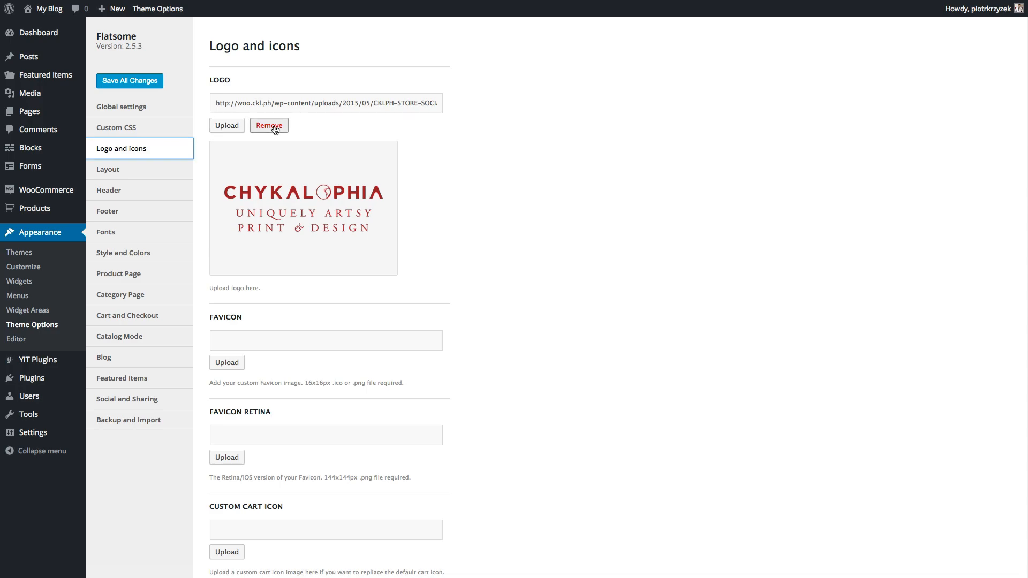
pyautogui.click(227, 125)
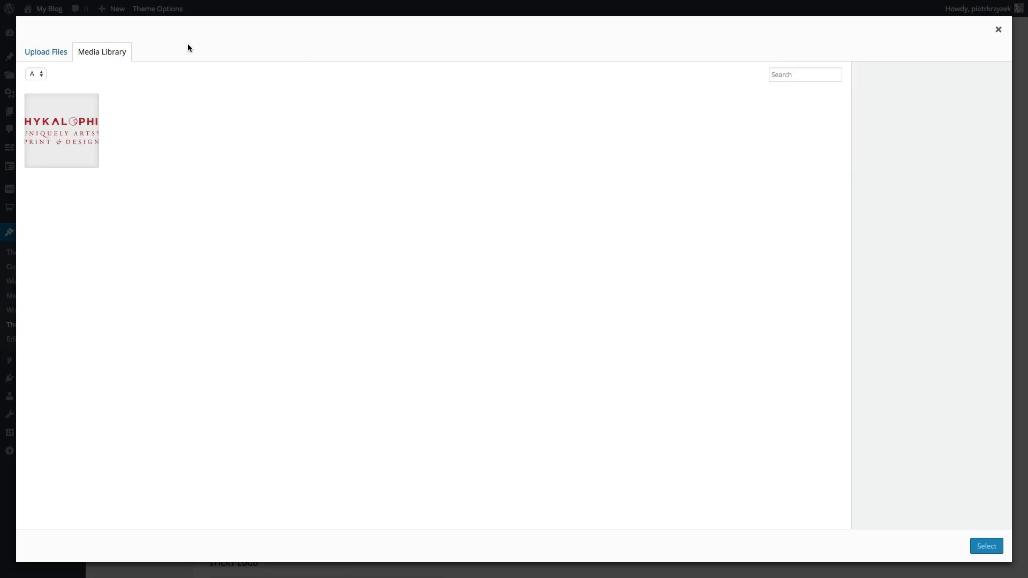
pyautogui.click(44, 52)
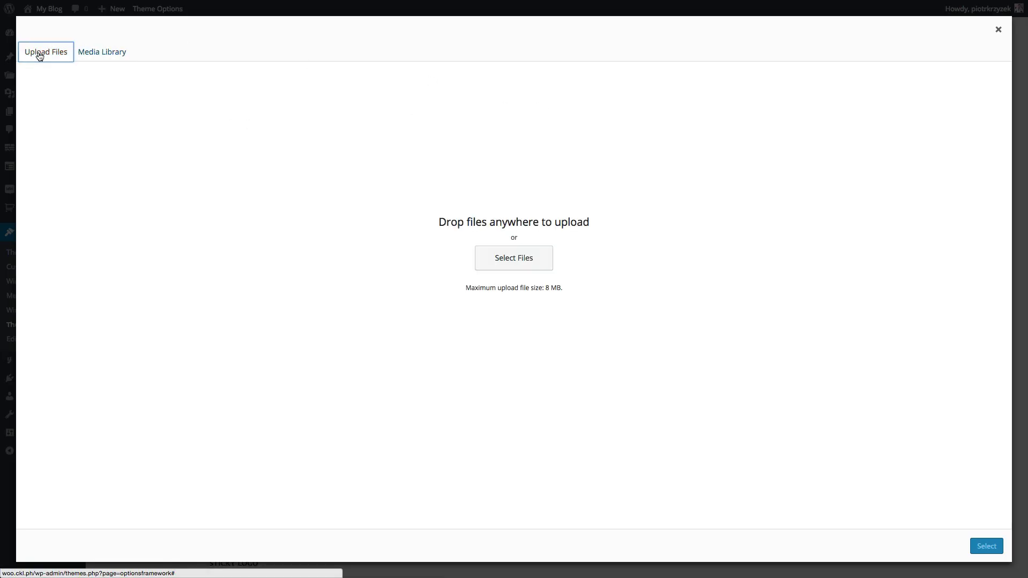
pyautogui.click(485, 257)
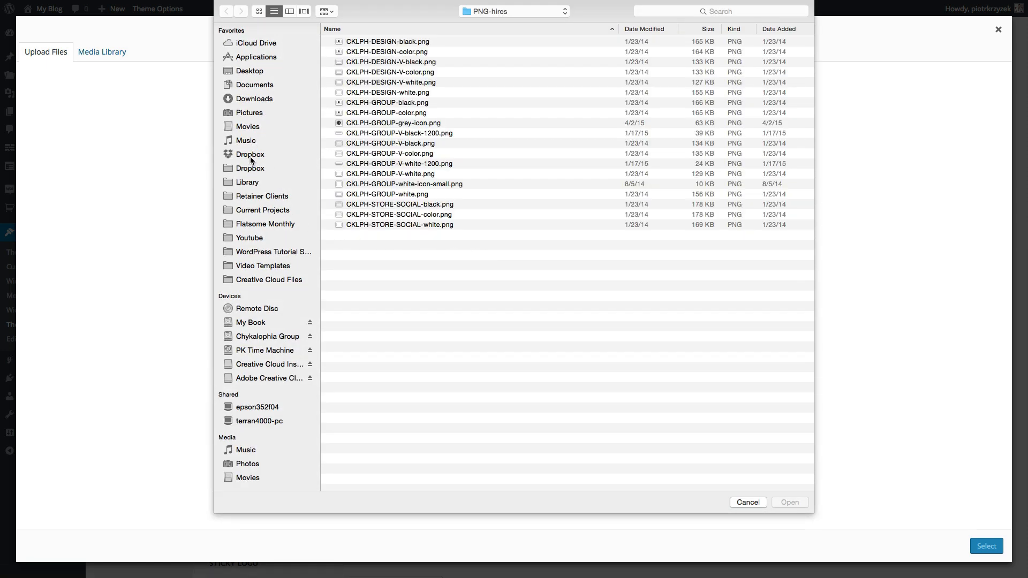
pyautogui.click(247, 99)
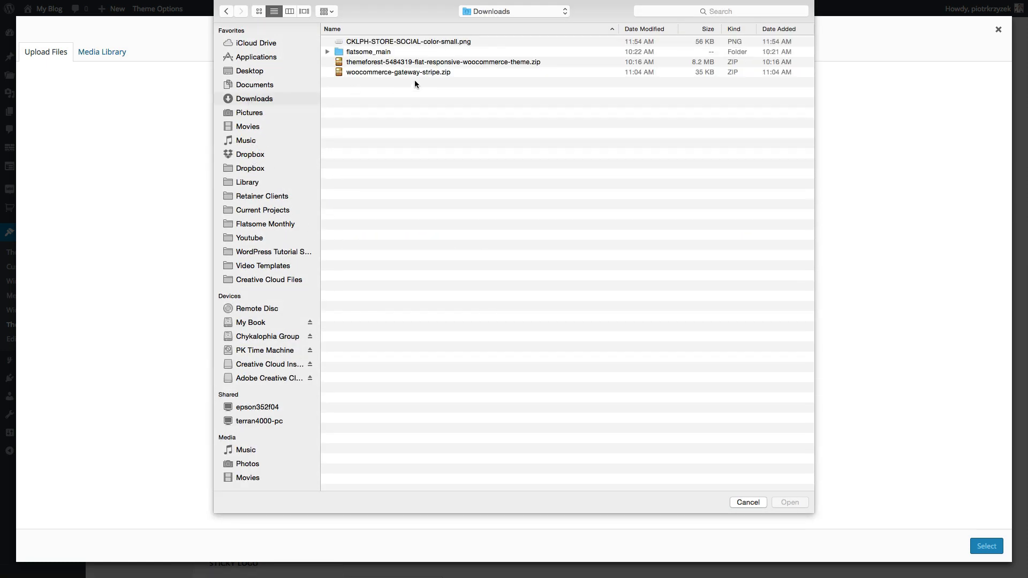
pyautogui.click(376, 43)
pyautogui.click(788, 503)
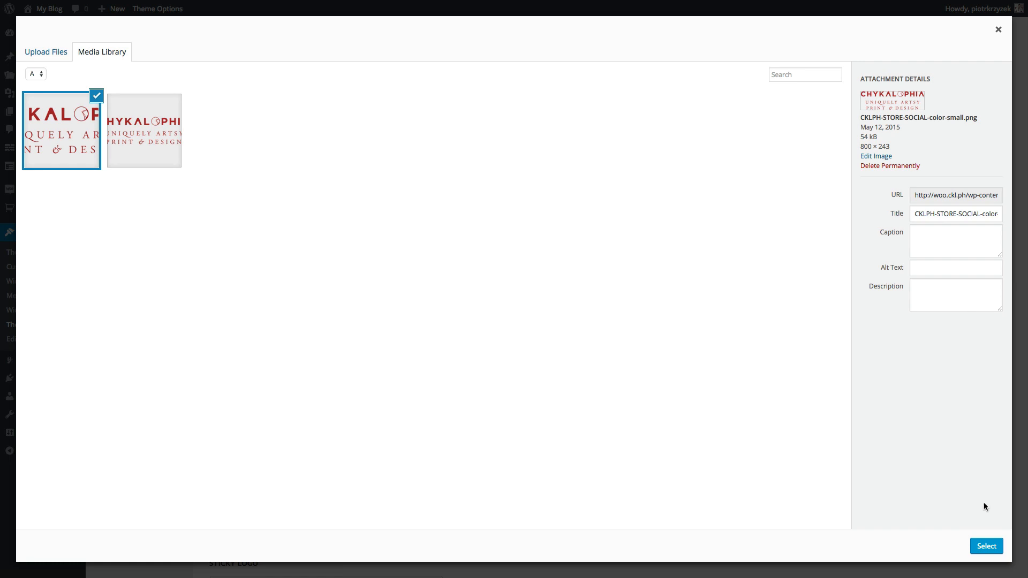
pyautogui.click(986, 546)
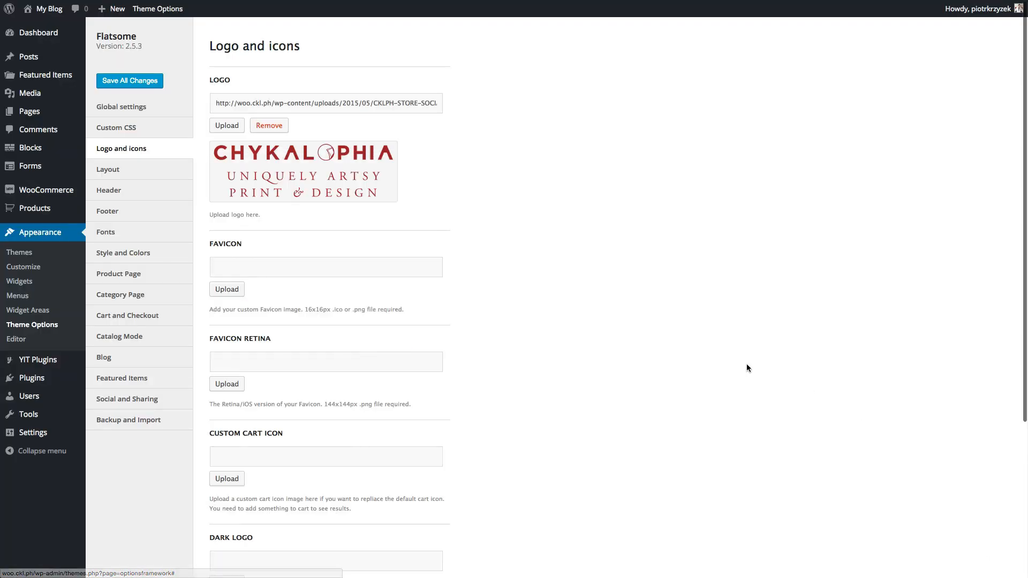
pyautogui.click(145, 75)
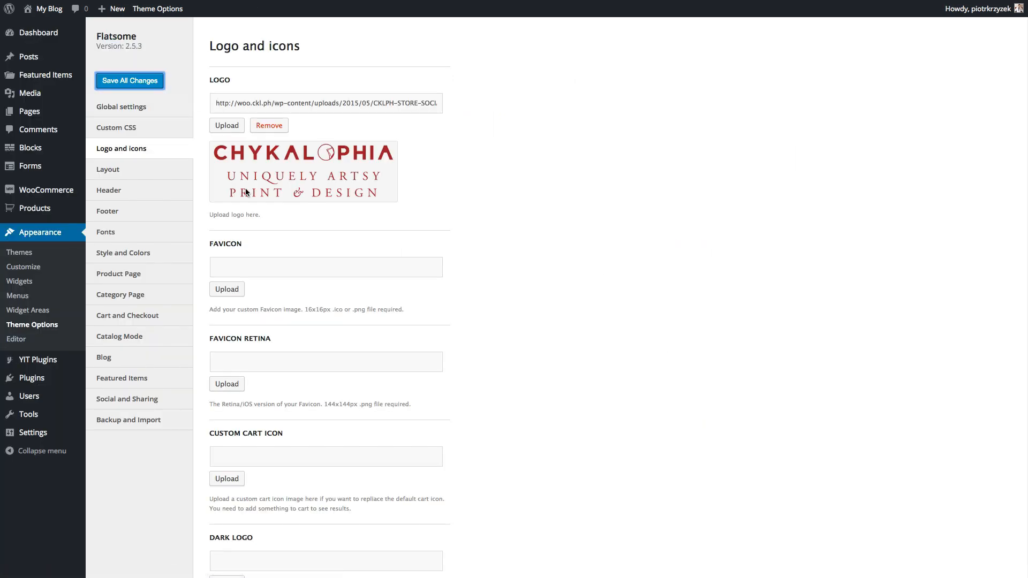
# - Set the Flatsome header height to 147 px, save, and reload the storefront
pyautogui.click(119, 170)
pyautogui.click(119, 191)
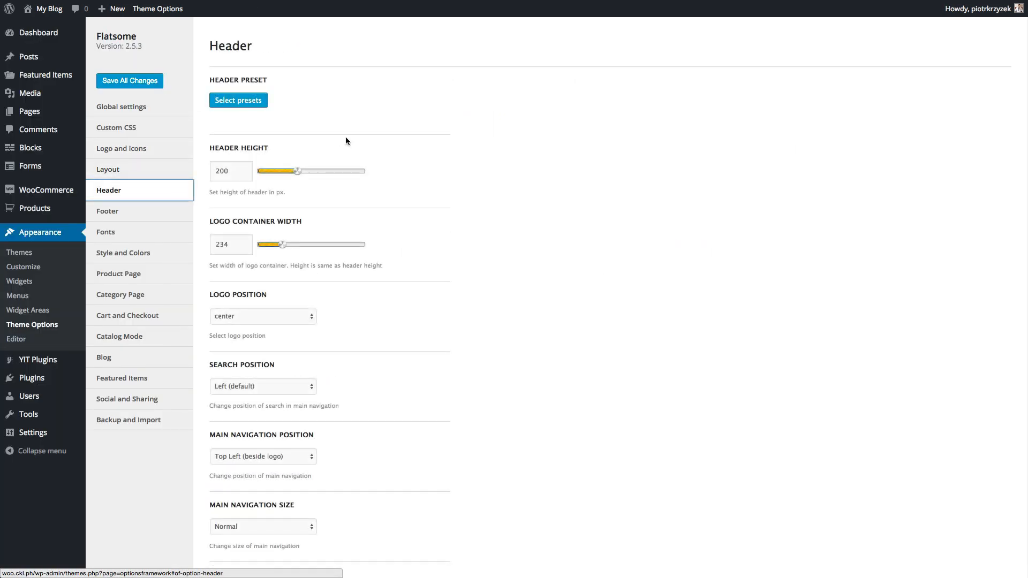
pyautogui.moveTo(298, 171); pyautogui.dragTo(286, 175)
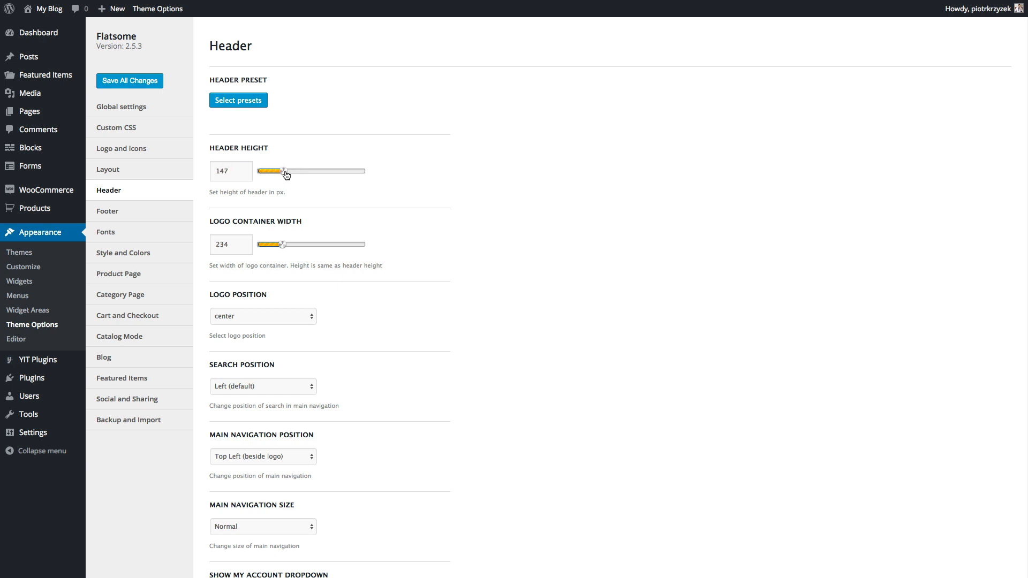
pyautogui.click(136, 81)
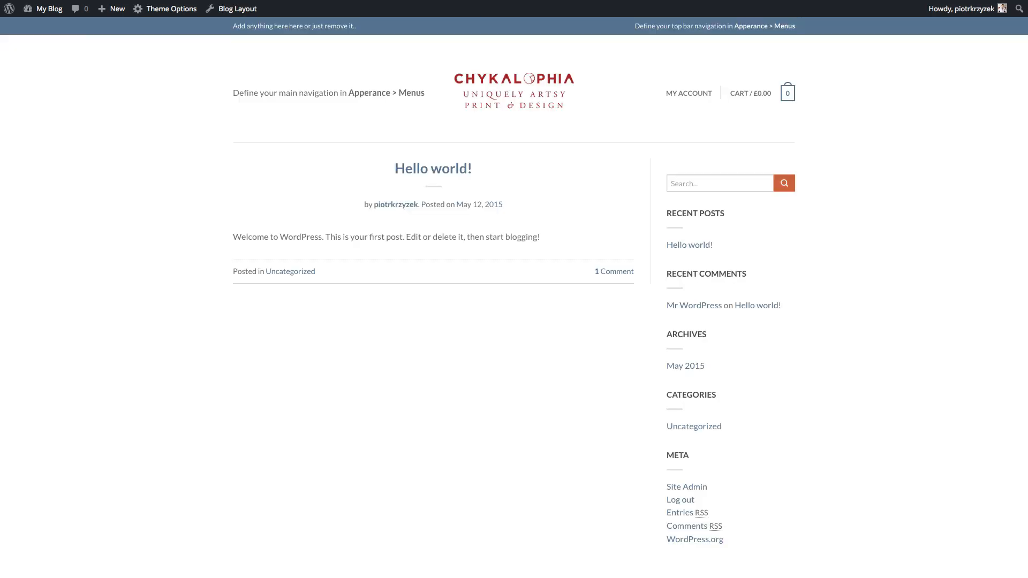
pyautogui.press('super+r')
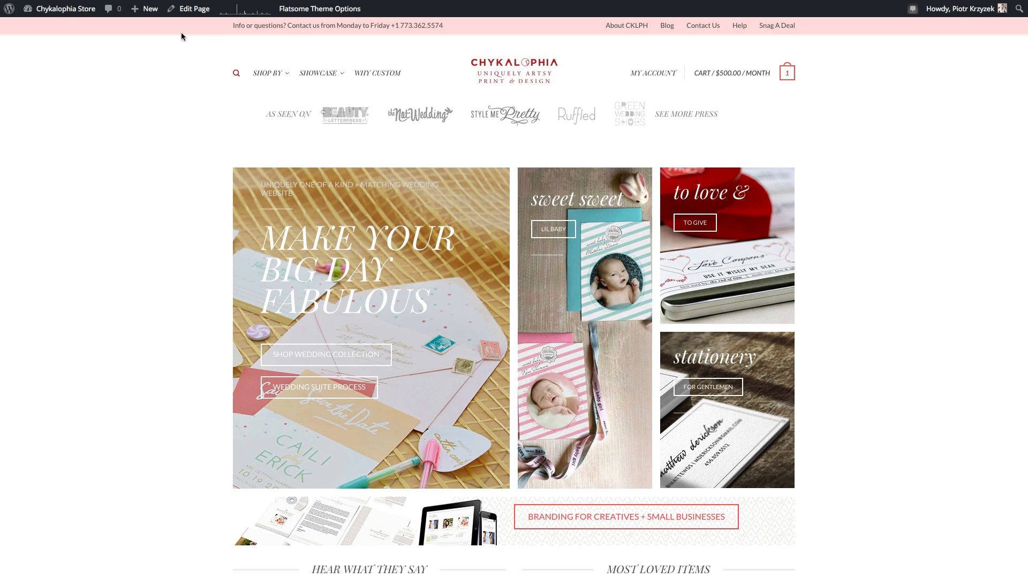
# - Scroll through the Header options showing height 147 and logo container width 234
pyautogui.scroll(-10, 189, 35)
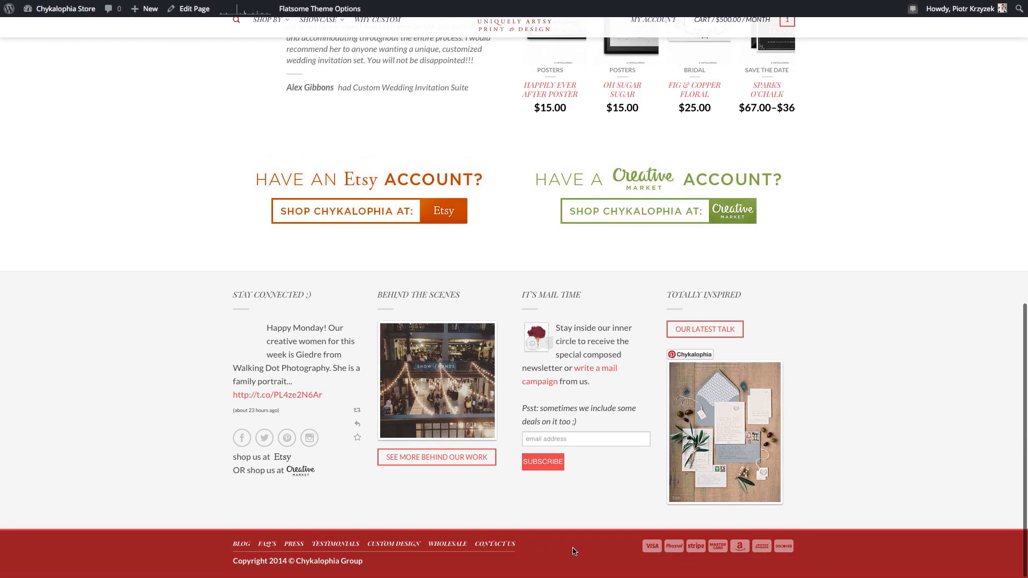
pyautogui.scroll(10, 416, 495)
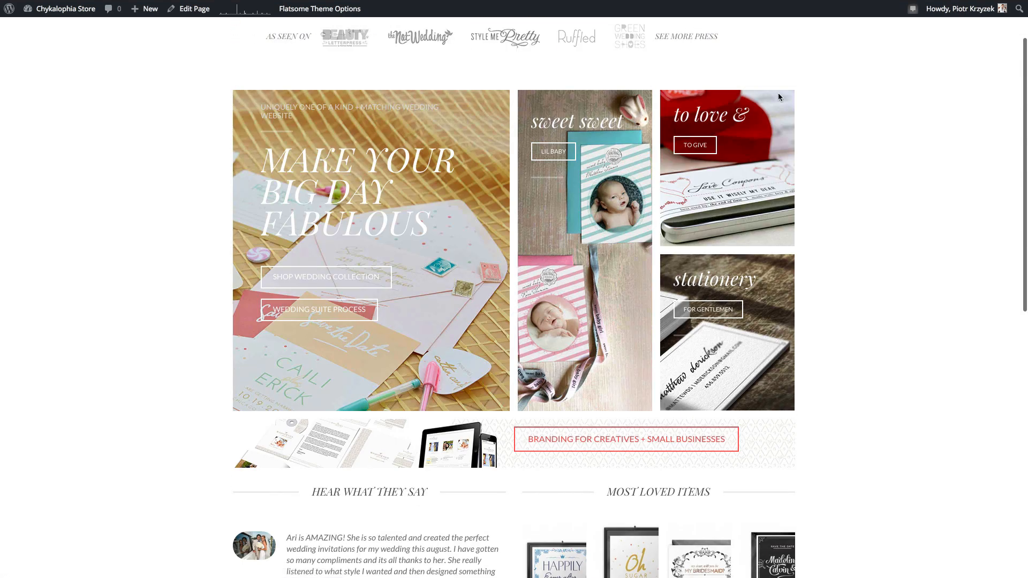
pyautogui.scroll(2, 757, 149)
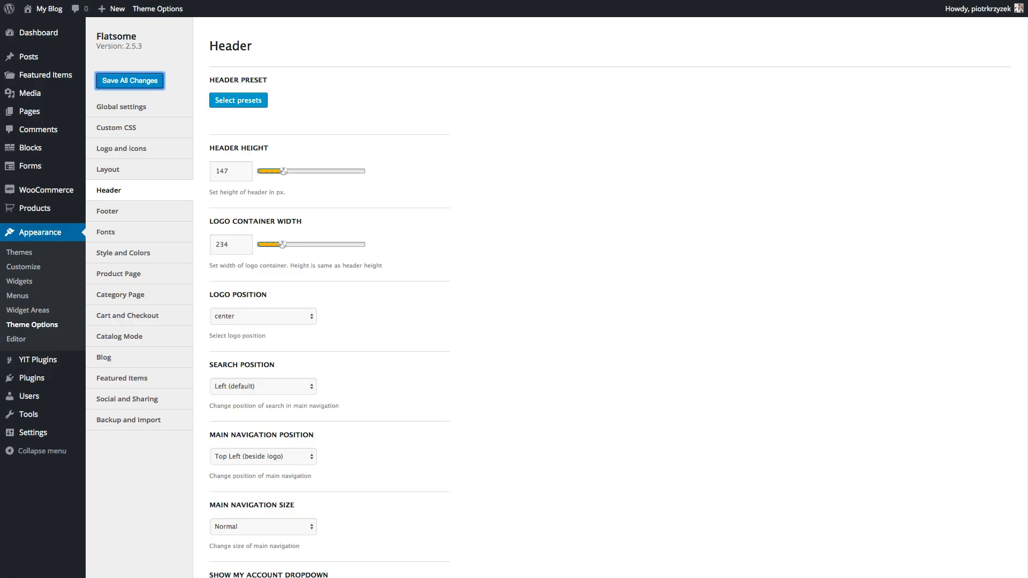
# - Set the primary colour to red in Style and Colors
pyautogui.click(150, 258)
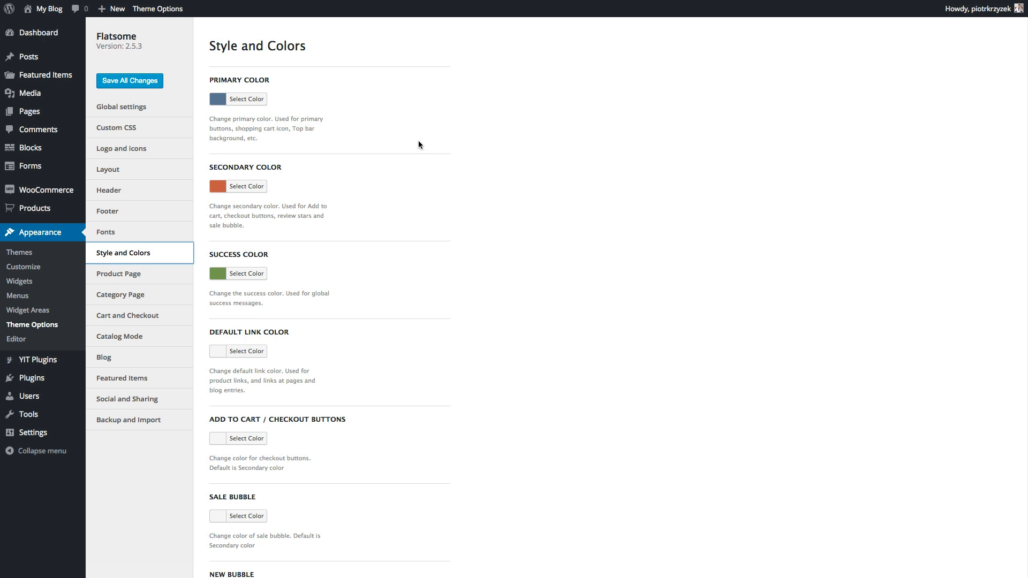
pyautogui.click(226, 101)
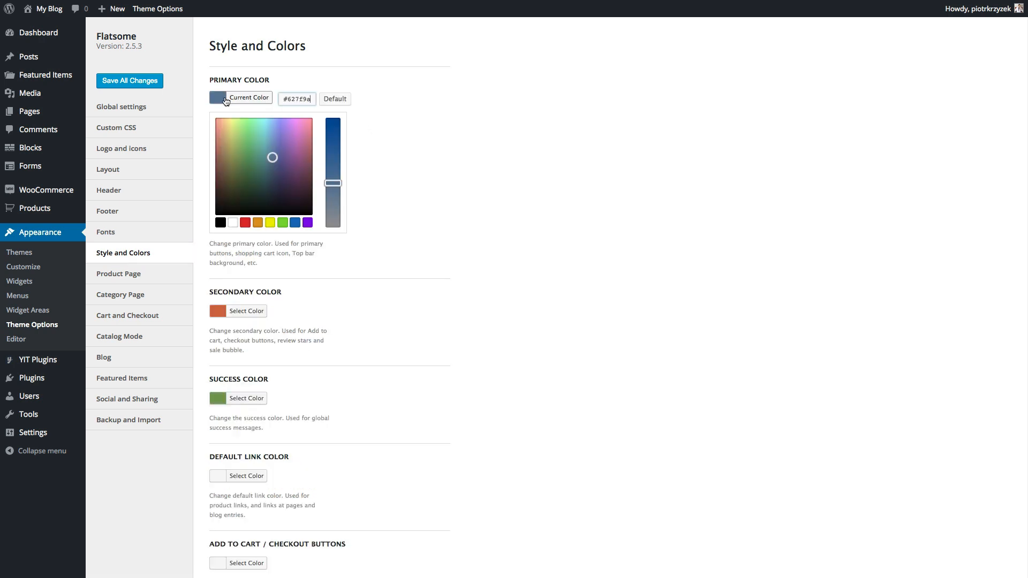
pyautogui.click(245, 223)
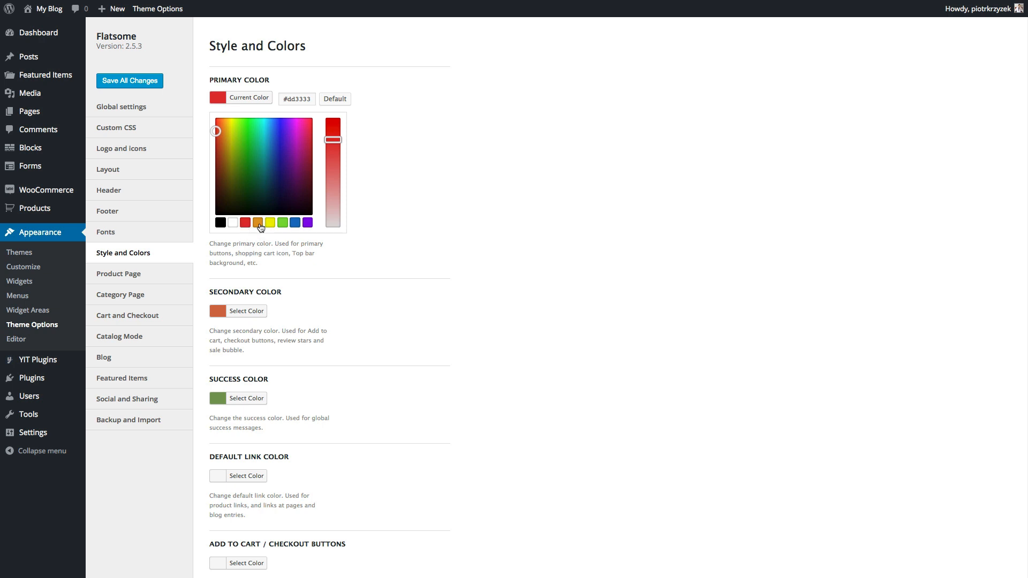
pyautogui.click(443, 175)
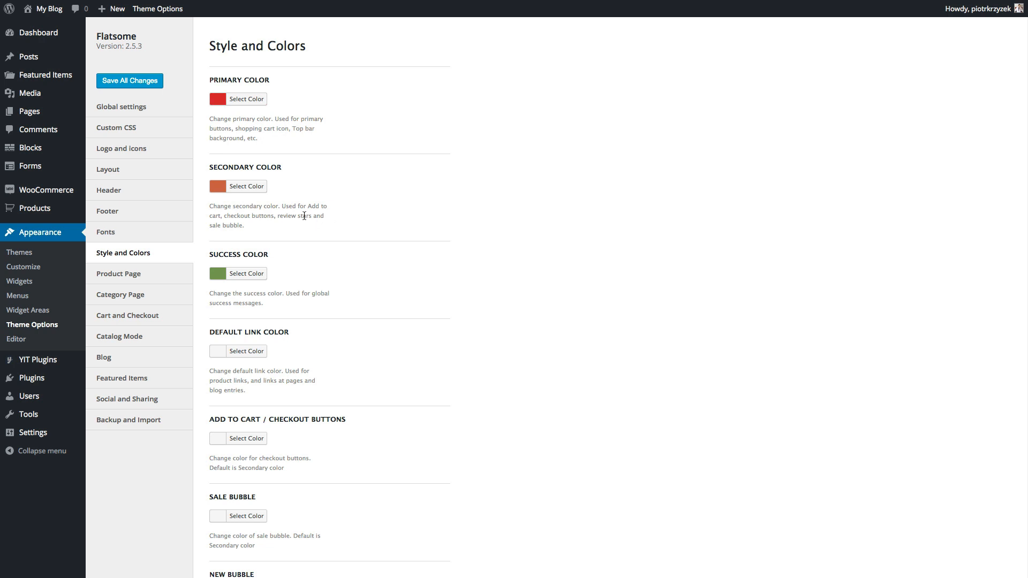
pyautogui.moveTo(285, 206); pyautogui.dragTo(302, 210)
pyautogui.click(279, 214)
# - Set the secondary colour to a bright yellow
pyautogui.click(220, 194)
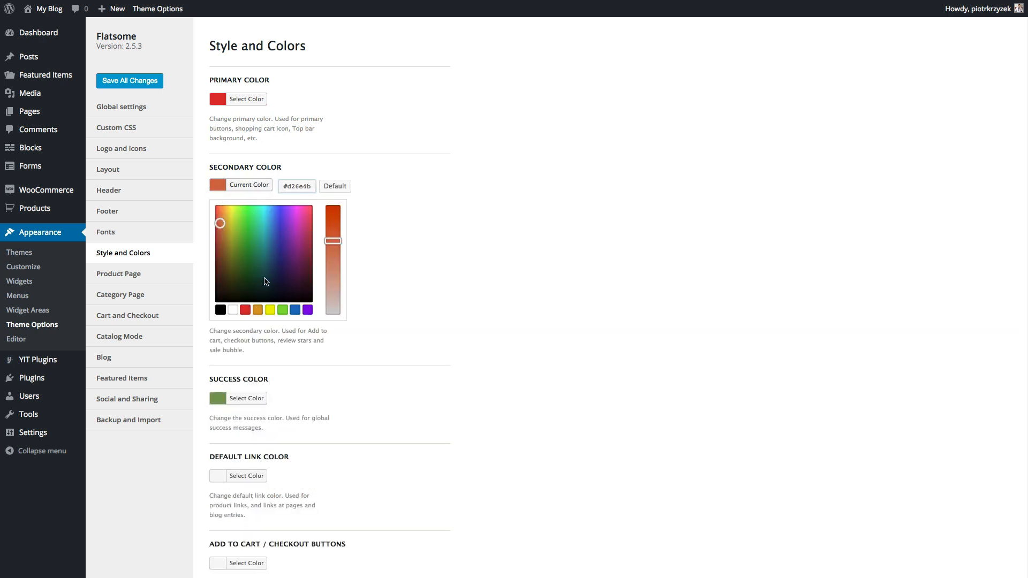
pyautogui.click(245, 310)
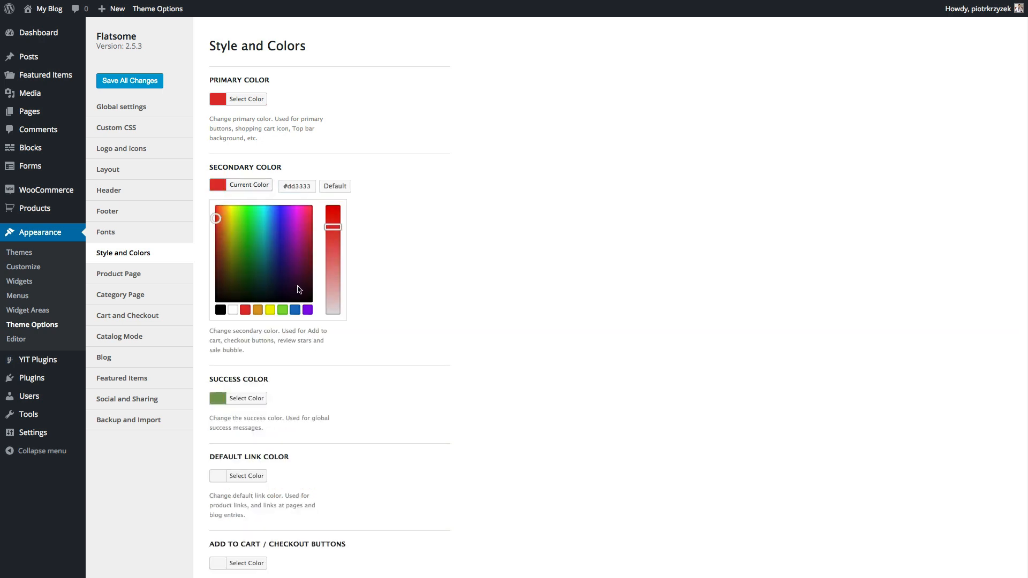
pyautogui.click(232, 224)
pyautogui.moveTo(233, 223); pyautogui.dragTo(231, 208)
pyautogui.moveTo(329, 226); pyautogui.dragTo(329, 217)
pyautogui.click(419, 238)
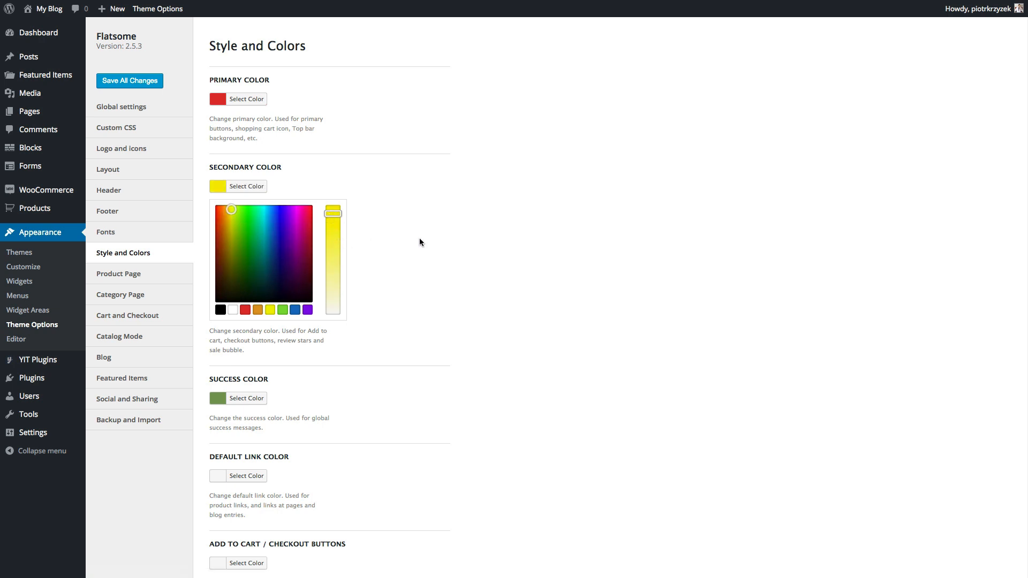
# - Make the New Bubble and Sale Bubble colours red
pyautogui.scroll(-2, 419, 253)
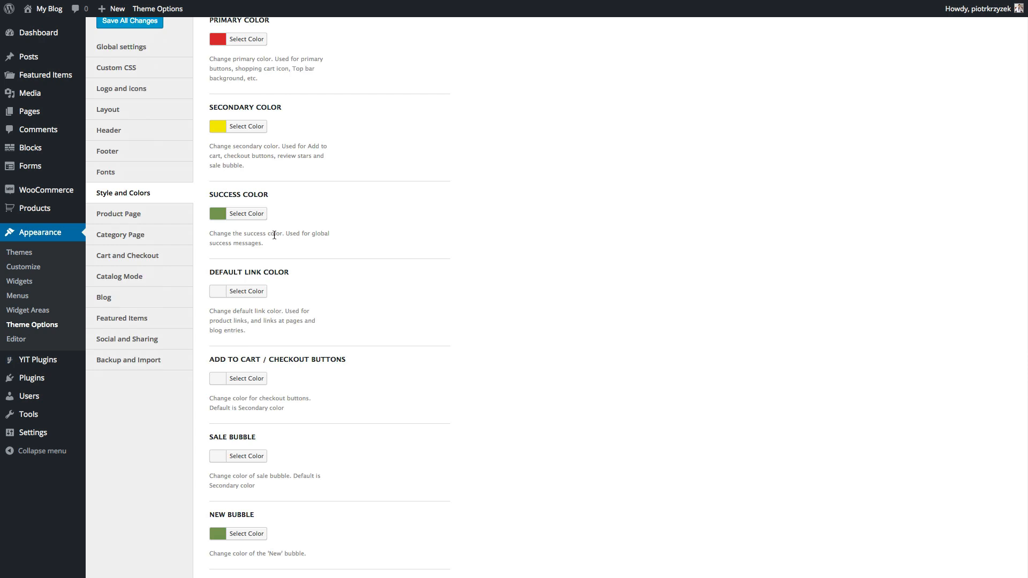
pyautogui.scroll(-5, 274, 235)
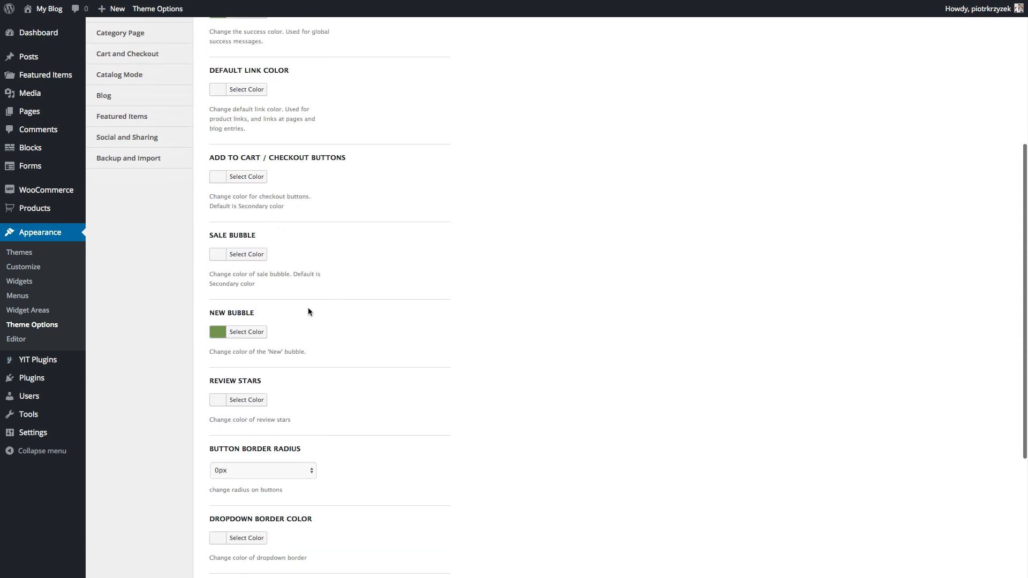
pyautogui.click(245, 332)
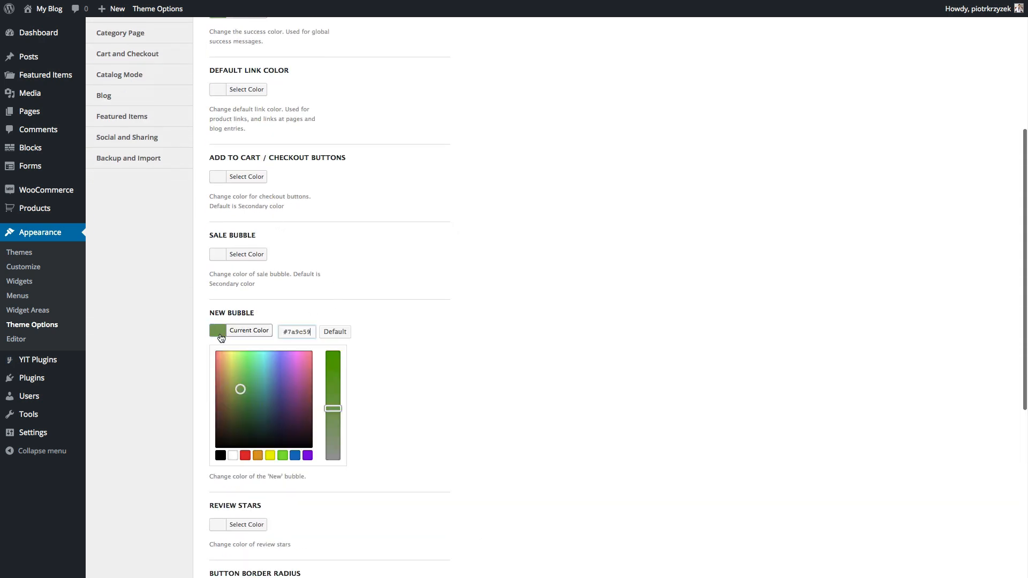
pyautogui.click(245, 455)
pyautogui.click(551, 320)
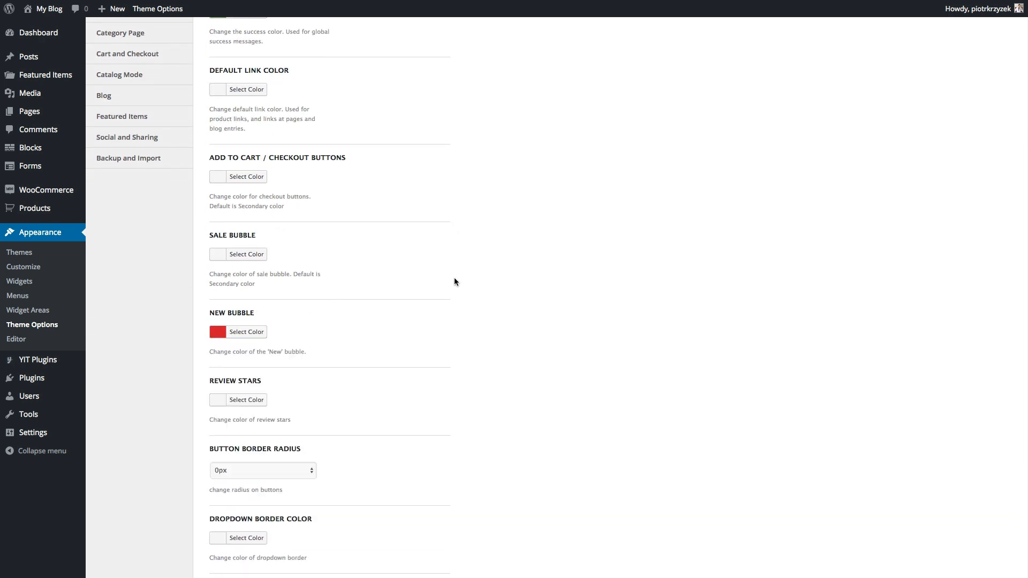
pyautogui.click(225, 258)
pyautogui.click(245, 378)
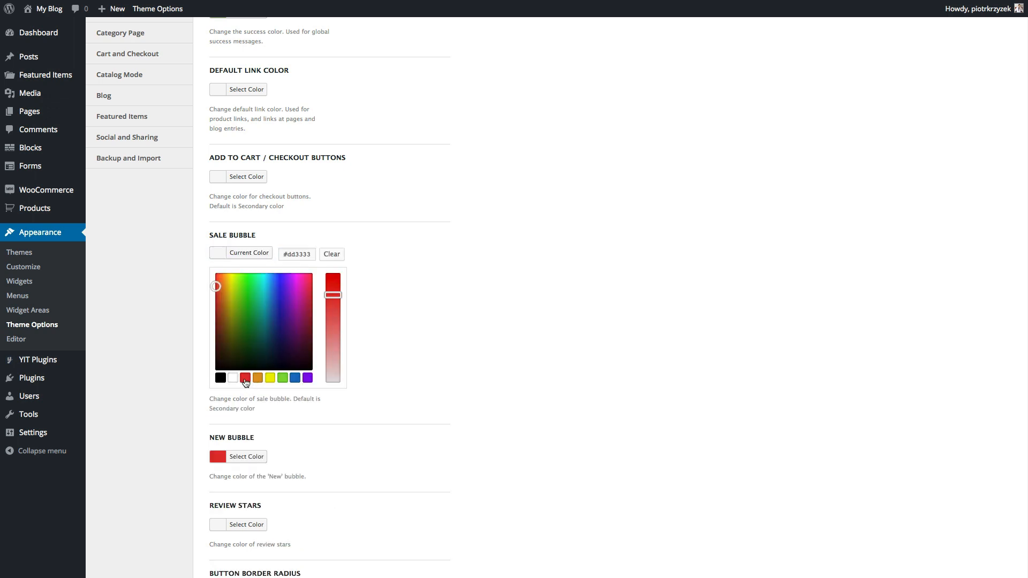
pyautogui.click(401, 317)
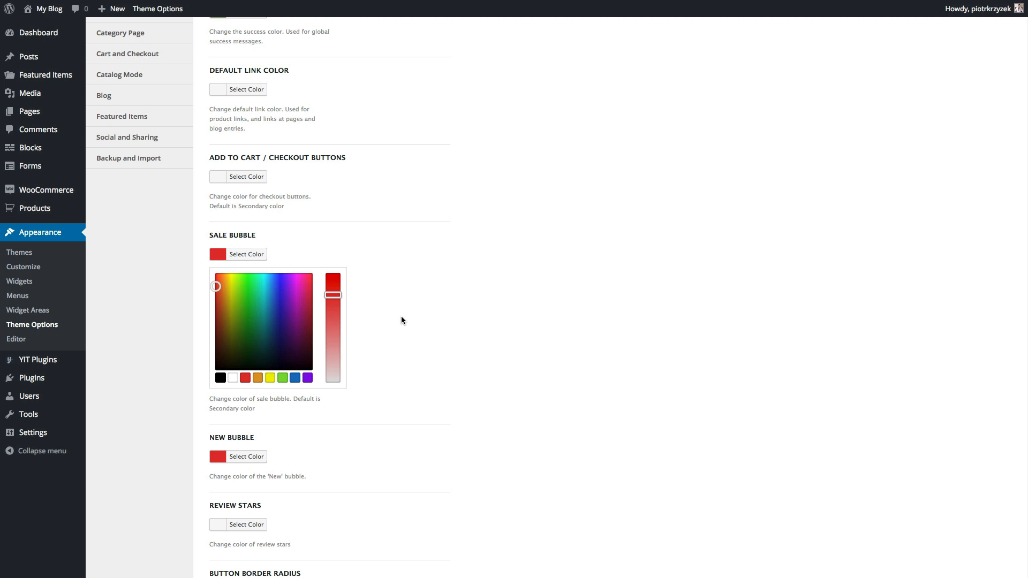
# - Make the default link and add-to-cart button colours red
pyautogui.scroll(5, 401, 320)
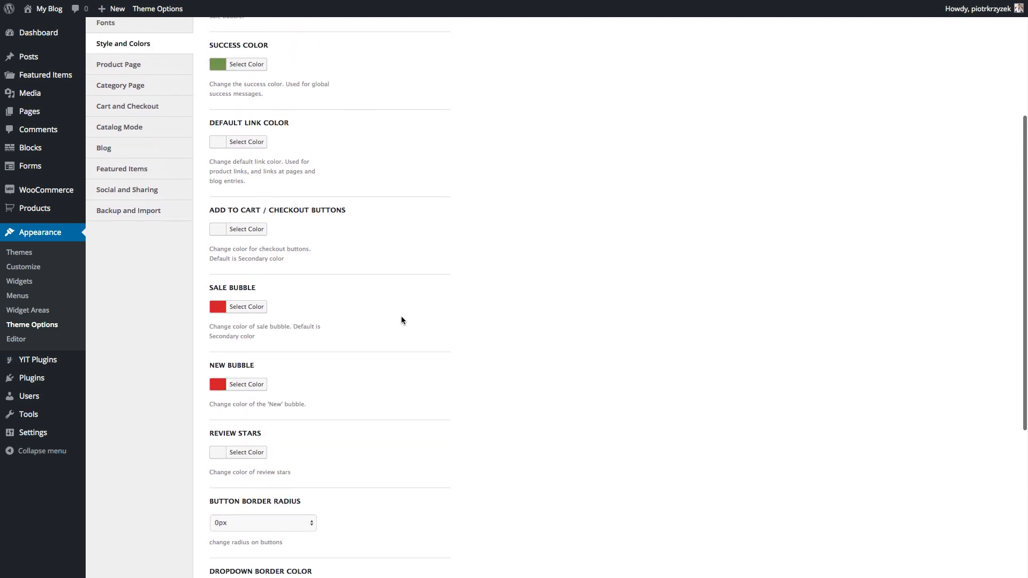
pyautogui.click(217, 219)
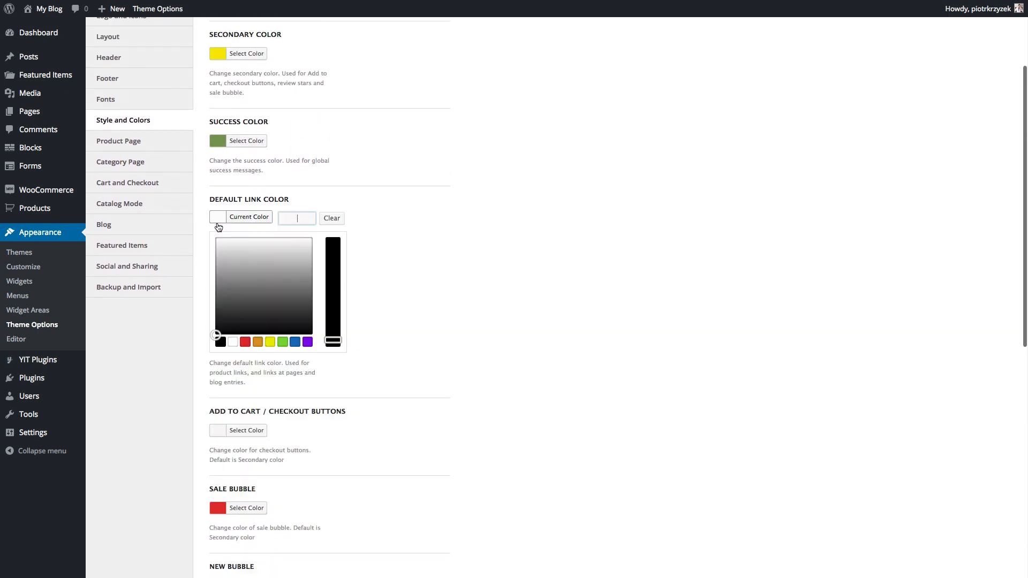
pyautogui.click(245, 342)
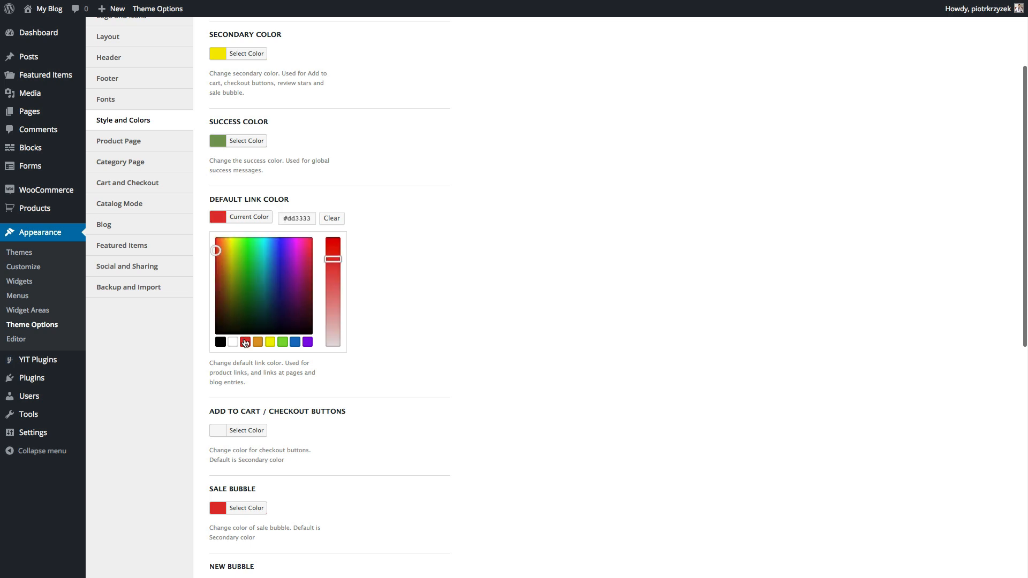
pyautogui.click(482, 303)
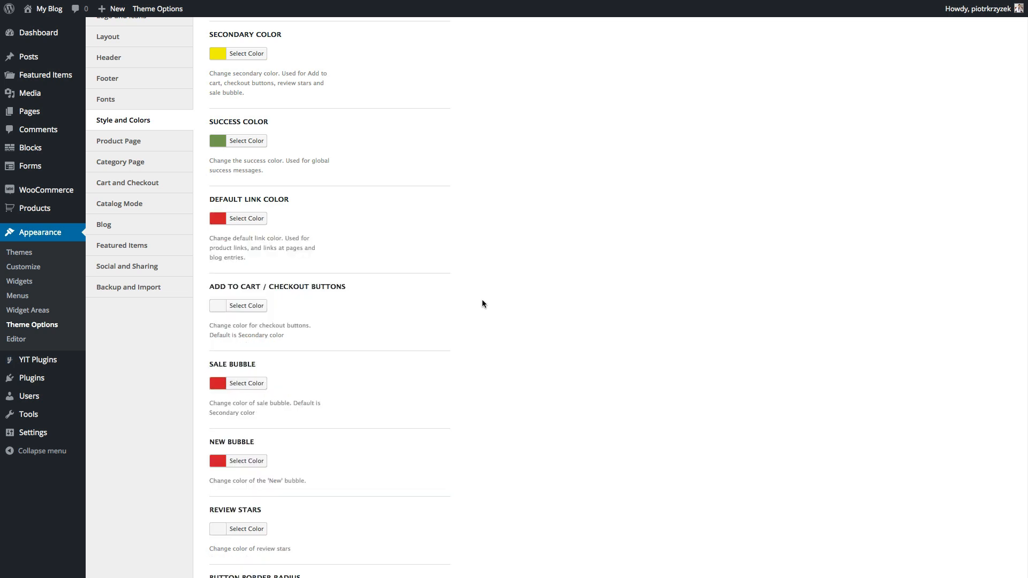
pyautogui.click(218, 305)
pyautogui.click(245, 429)
pyautogui.click(517, 344)
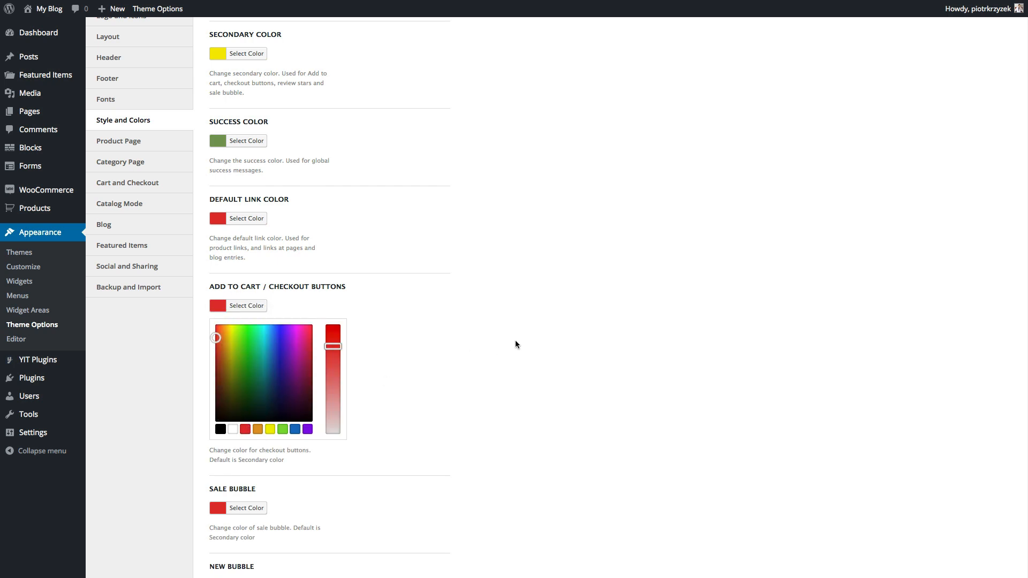
# - Set the review stars colour to yellow, #ffe100
pyautogui.scroll(-5, 516, 343)
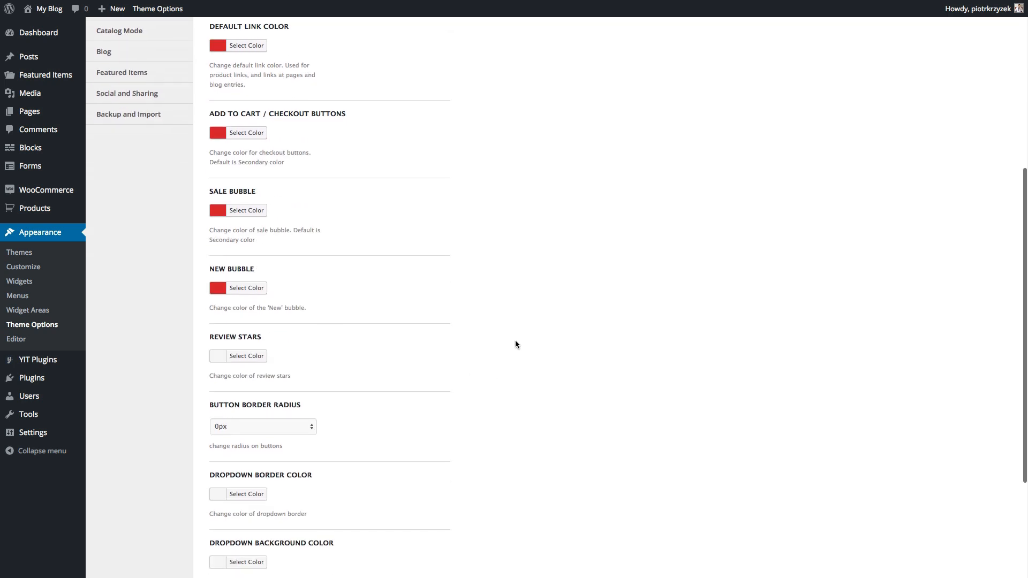
pyautogui.click(215, 357)
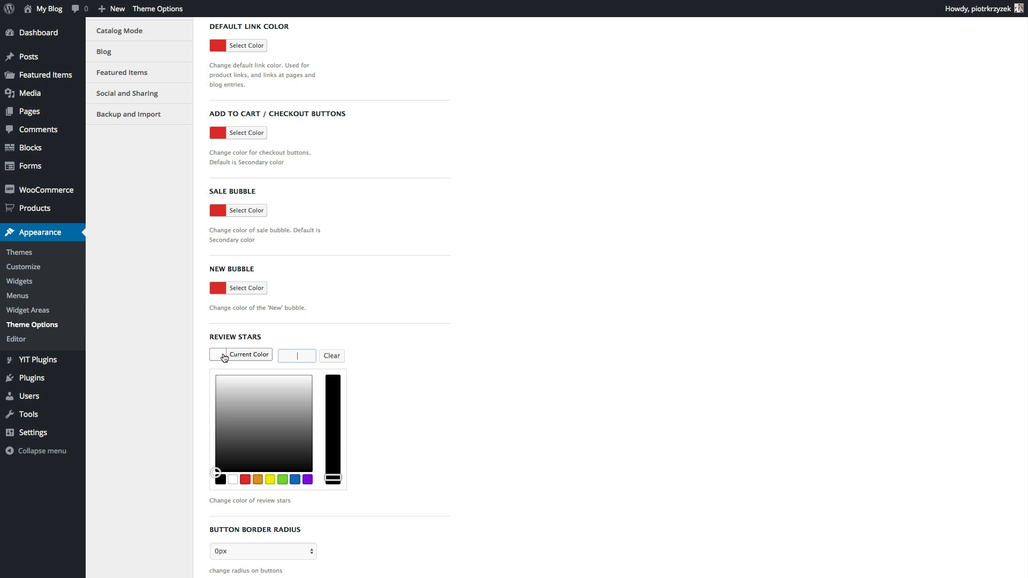
pyautogui.click(246, 479)
pyautogui.click(437, 374)
pyautogui.scroll(2, 435, 371)
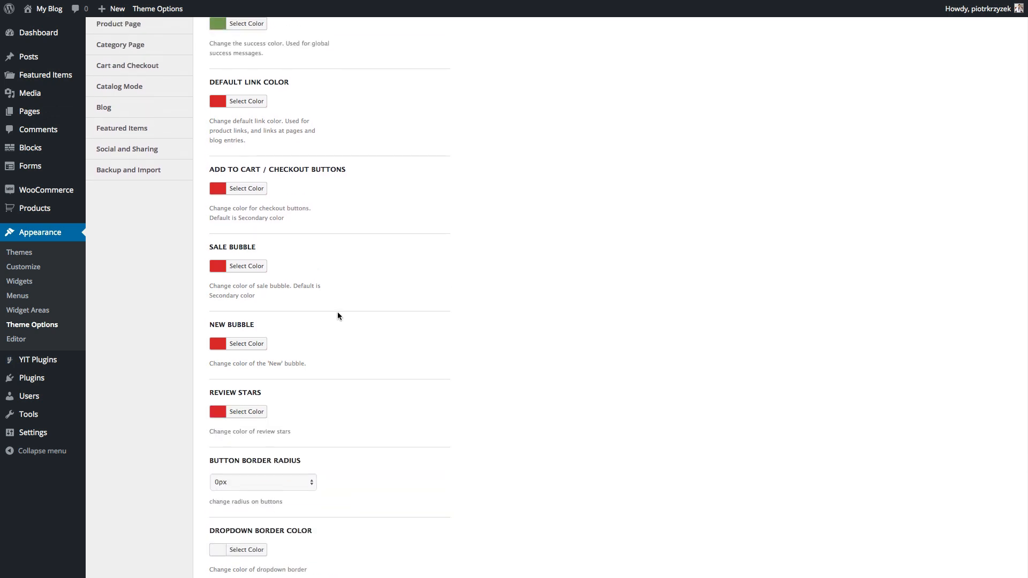
pyautogui.scroll(5, 338, 314)
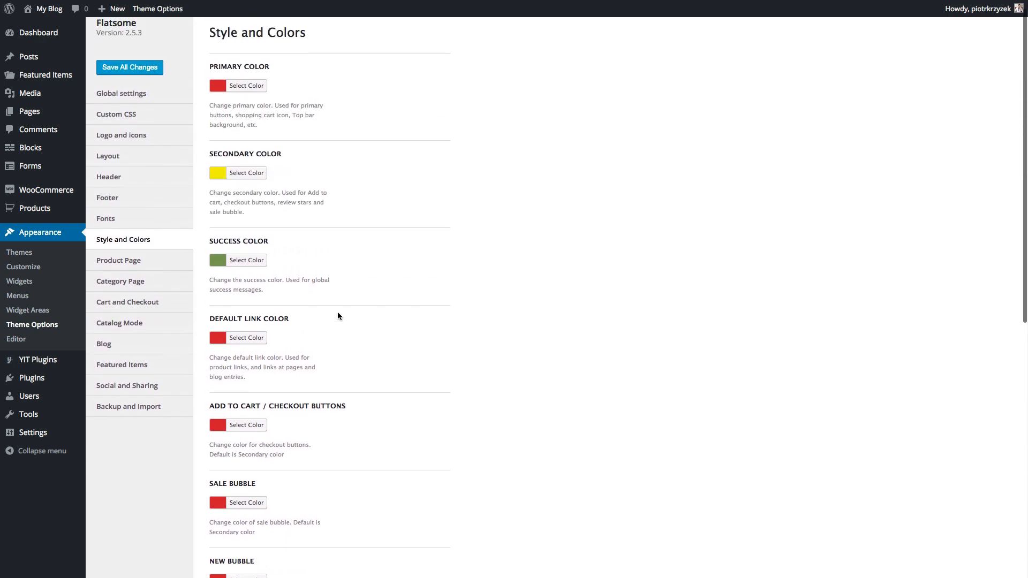
pyautogui.scroll(-3, 337, 316)
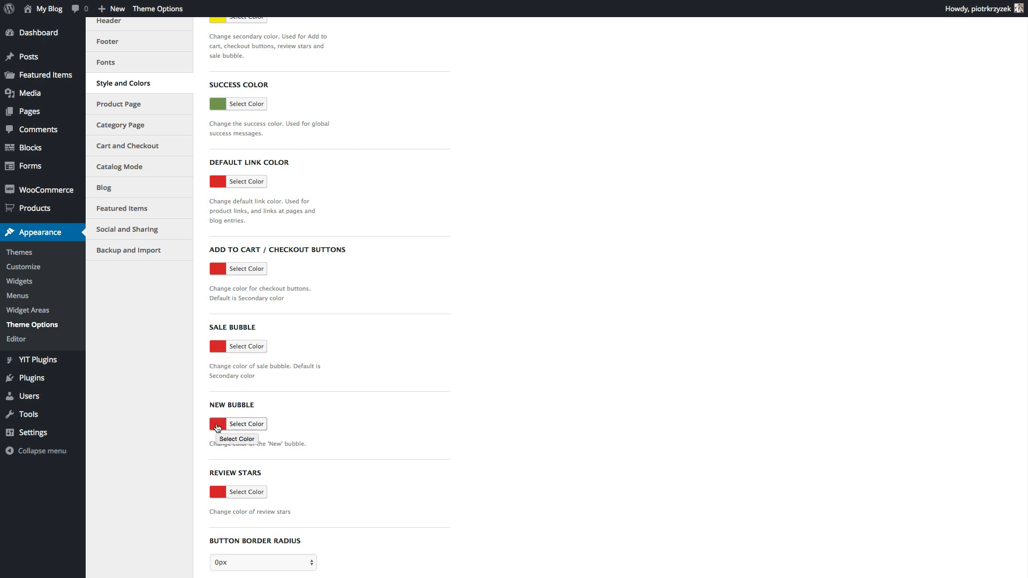
pyautogui.scroll(-1, 217, 428)
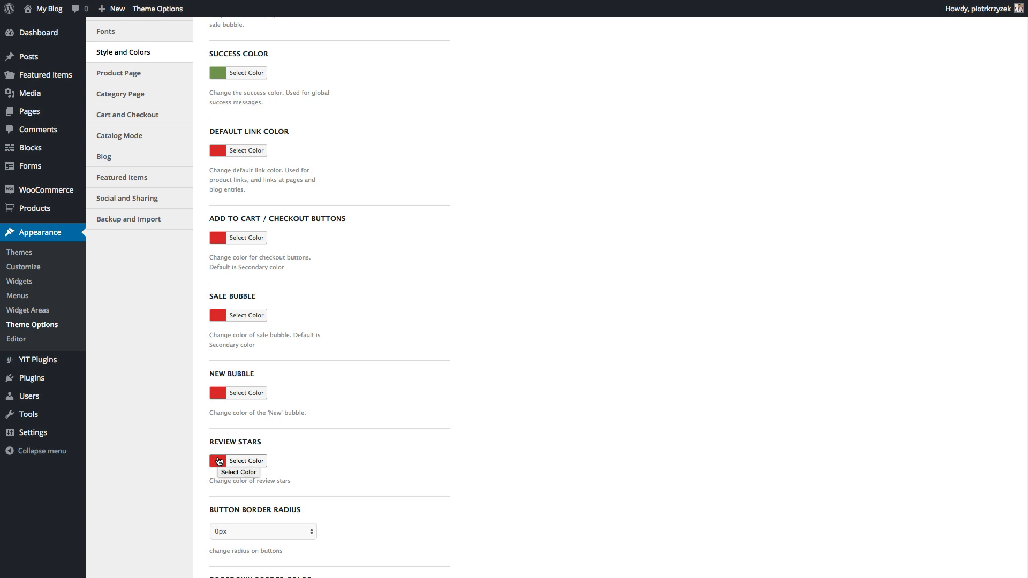
pyautogui.click(218, 461)
pyautogui.moveTo(240, 485); pyautogui.dragTo(231, 479)
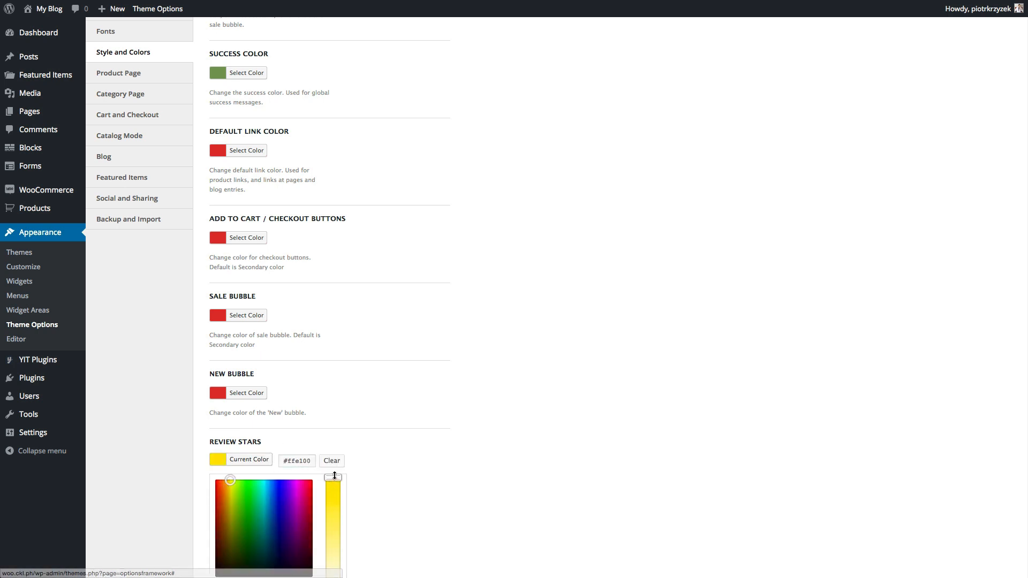
pyautogui.click(418, 455)
pyautogui.scroll(-1, 417, 455)
pyautogui.scroll(-3, 417, 459)
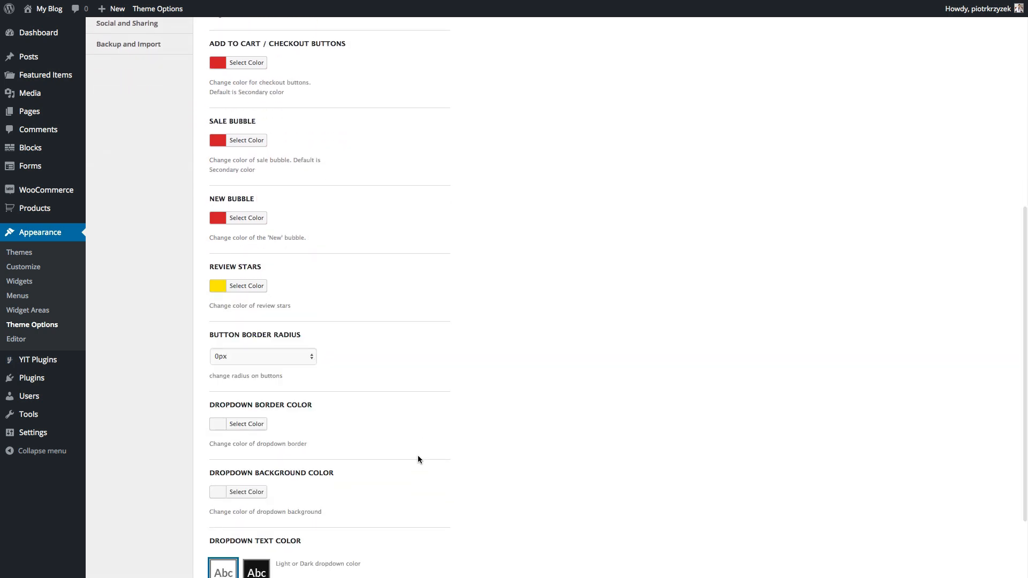
pyautogui.scroll(-1, 418, 456)
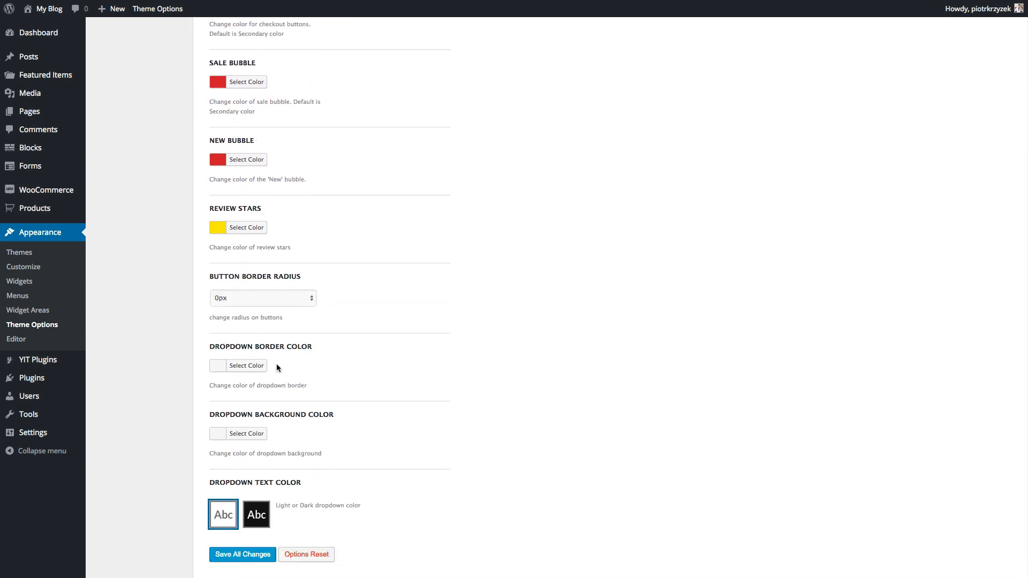
pyautogui.scroll(-1, 277, 367)
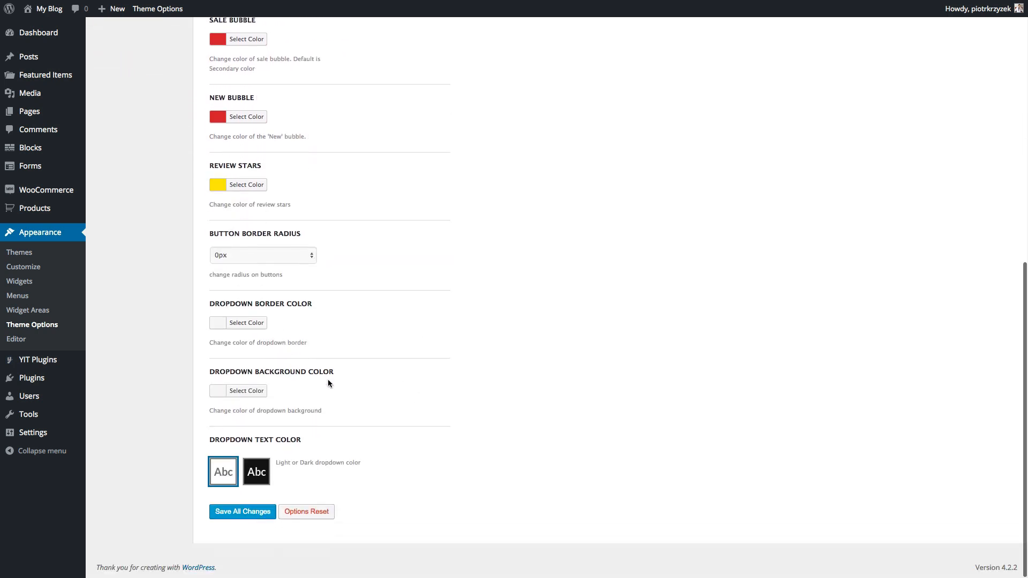
pyautogui.scroll(10, 327, 382)
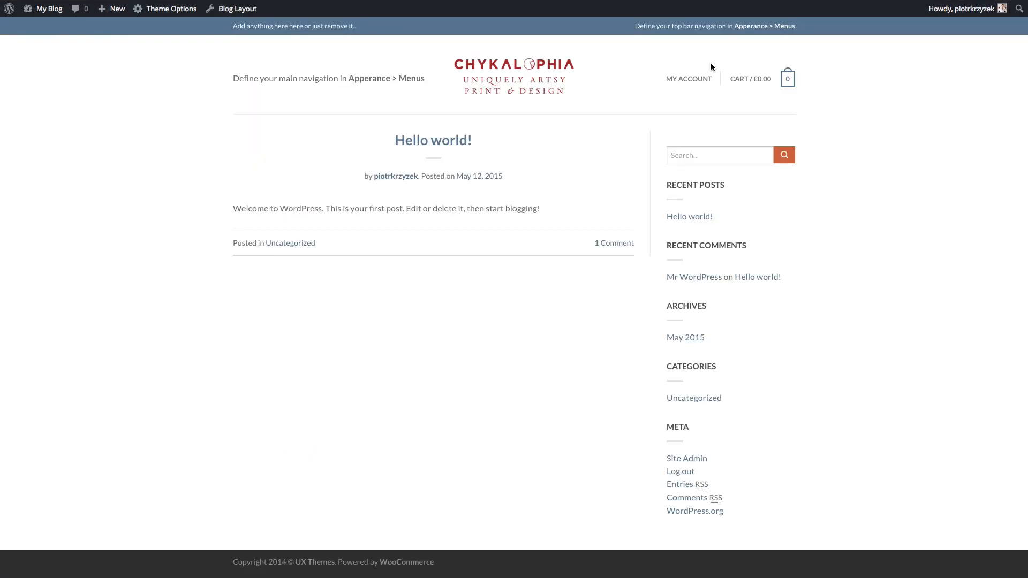
pyautogui.moveTo(700, 81)
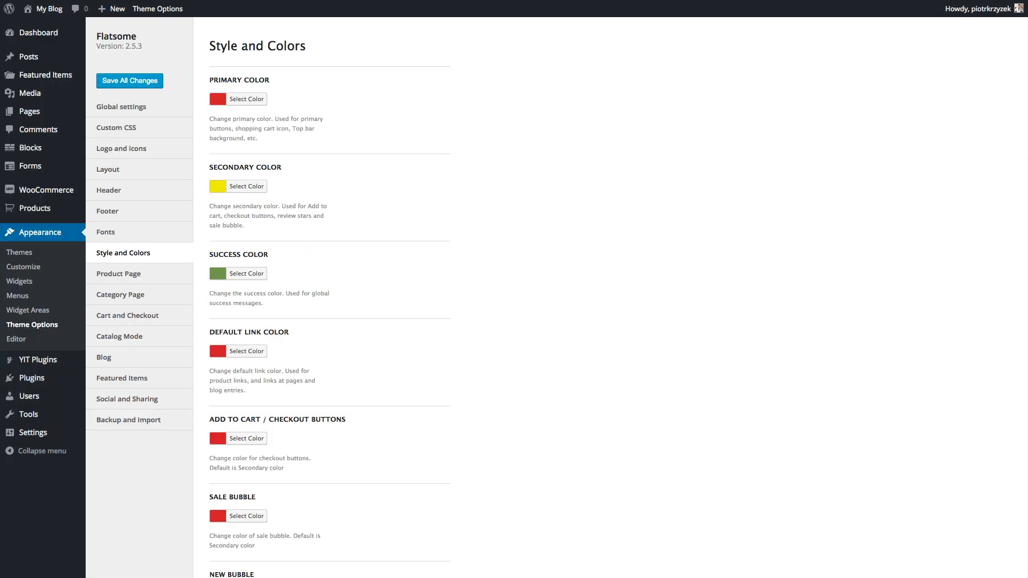
pyautogui.click(130, 81)
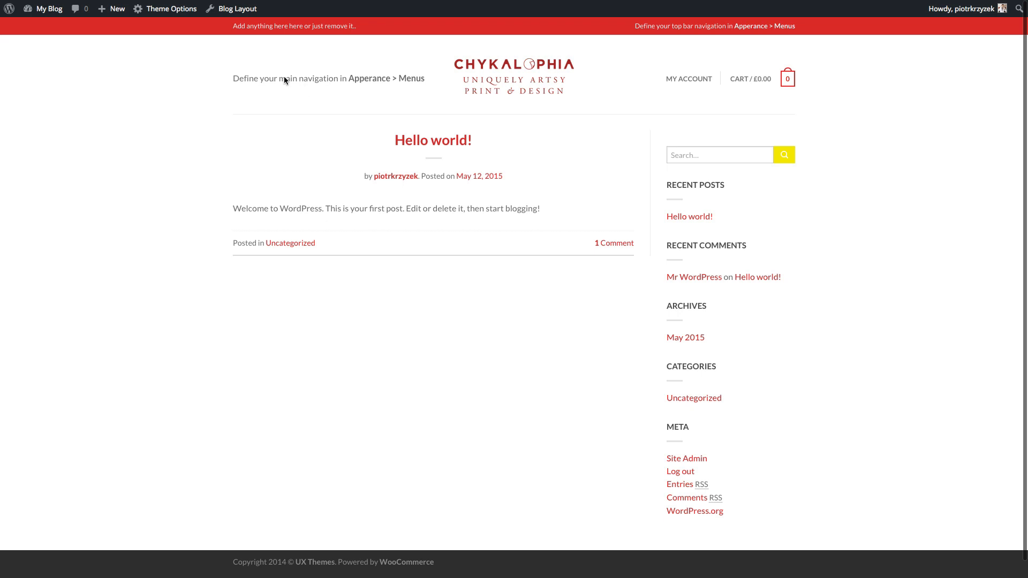
pyautogui.moveTo(264, 78); pyautogui.dragTo(324, 78)
pyautogui.click(352, 79)
pyautogui.moveTo(392, 79); pyautogui.dragTo(320, 78)
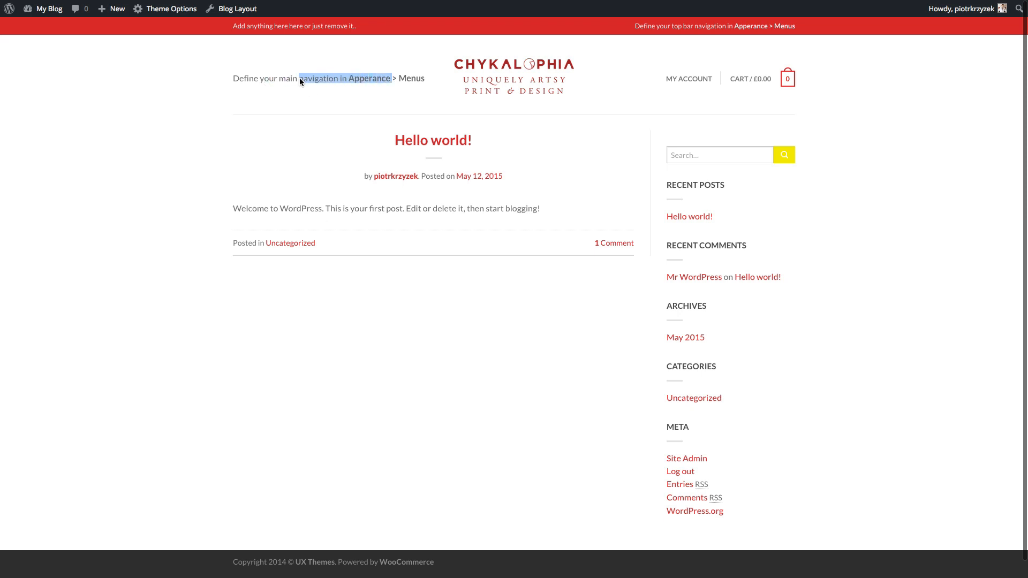
pyautogui.click(300, 78)
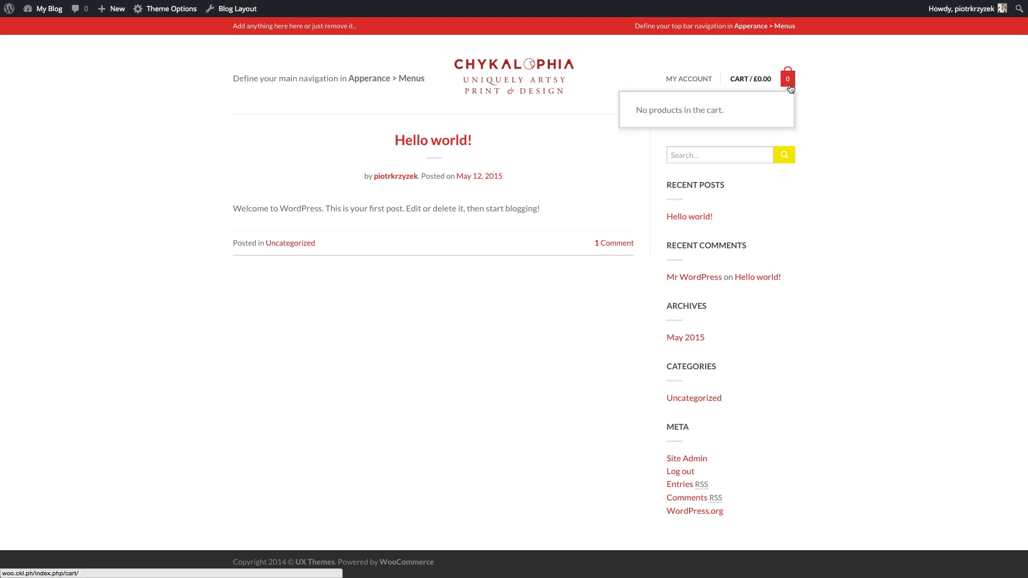
pyautogui.moveTo(680, 75)
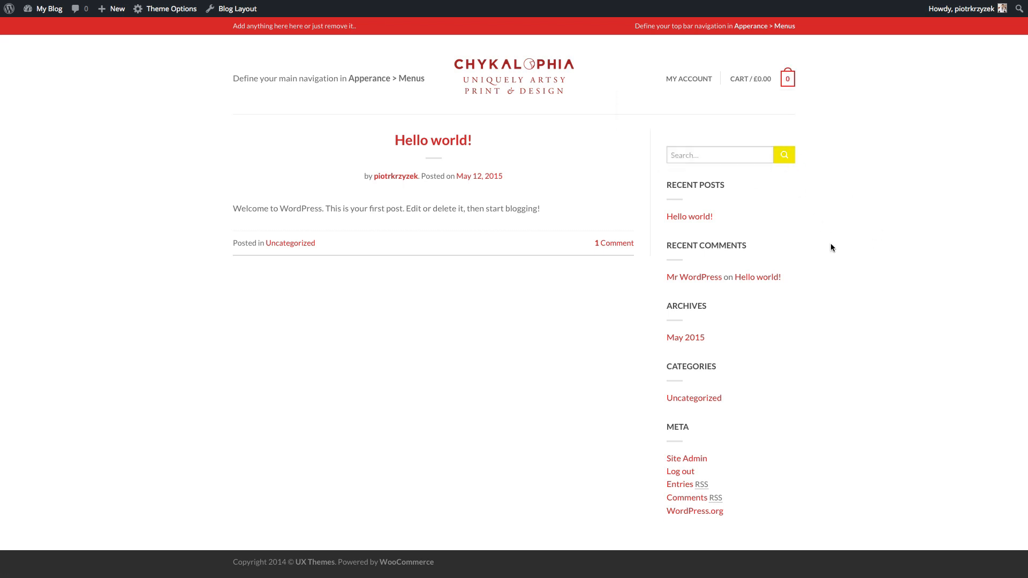
pyautogui.scroll(-1, 830, 243)
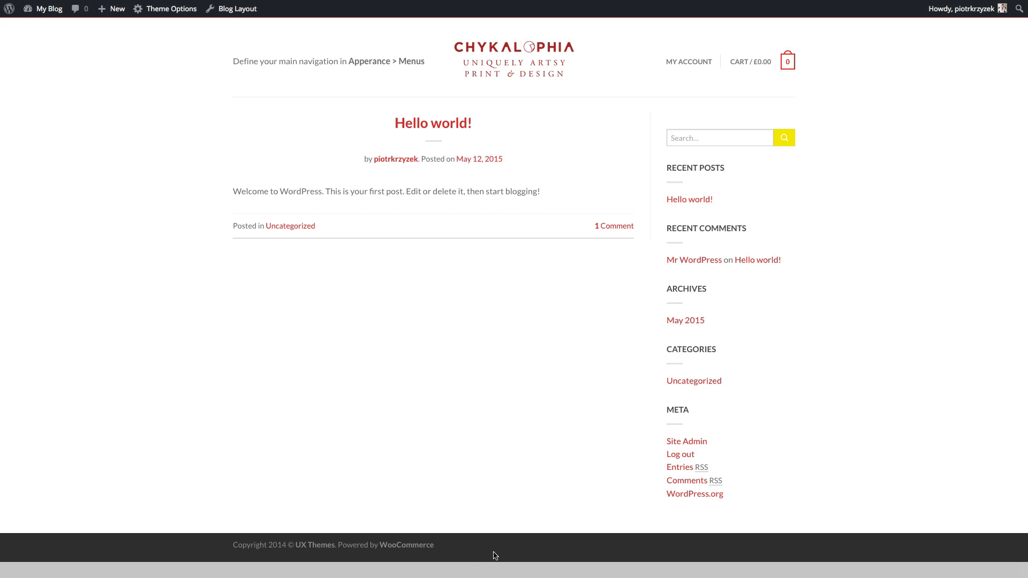
pyautogui.scroll(1, 495, 556)
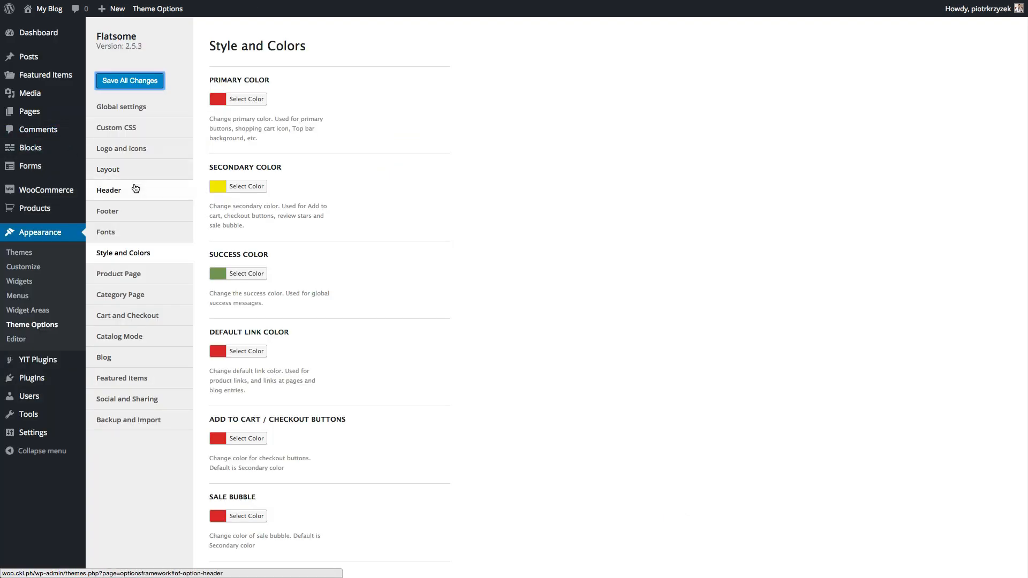
# - Scroll the theme's Header options down to the Top Bar BG Color setting
pyautogui.click(135, 189)
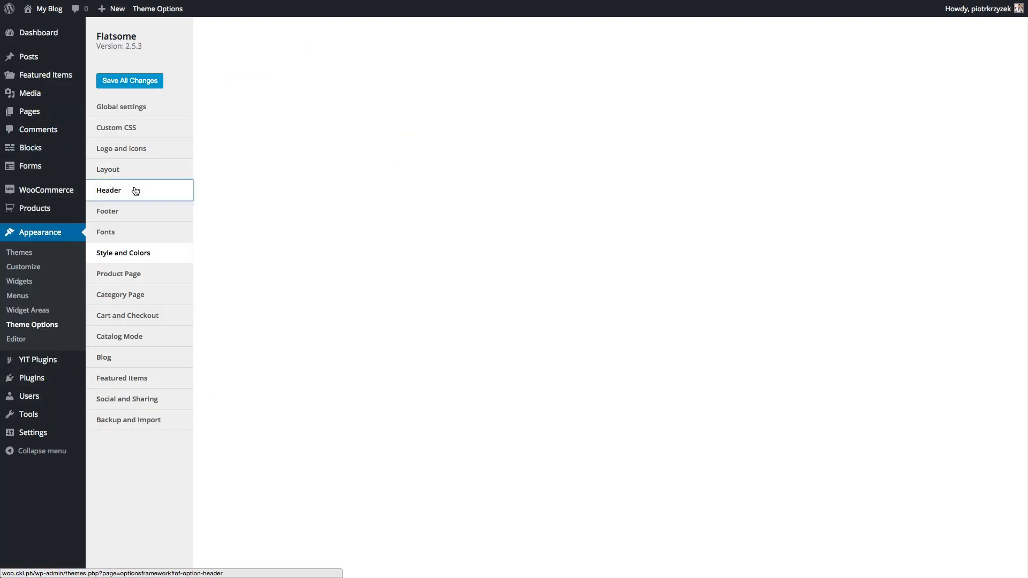
pyautogui.scroll(-1, 541, 212)
pyautogui.scroll(-15, 542, 213)
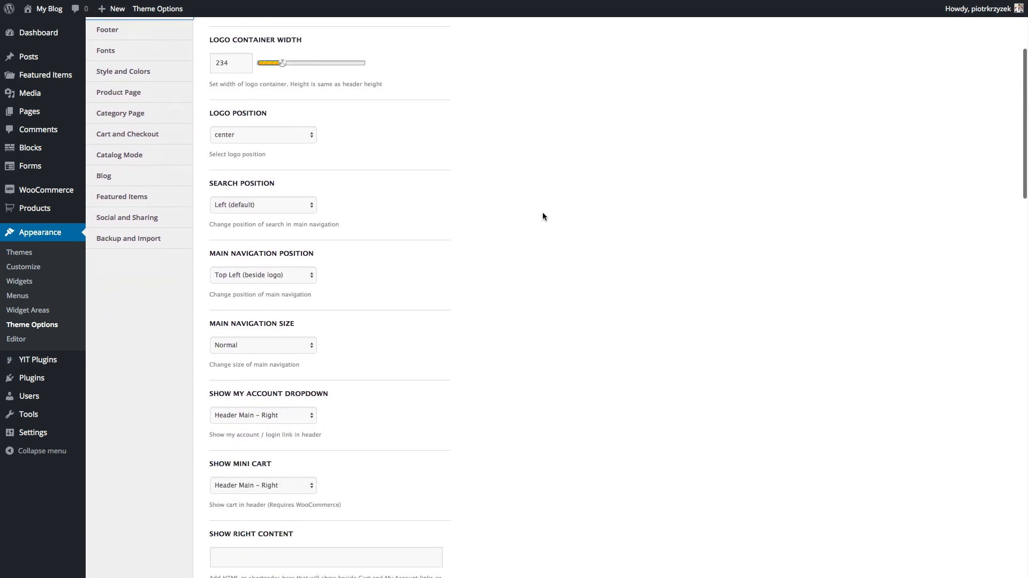
pyautogui.scroll(-10, 542, 213)
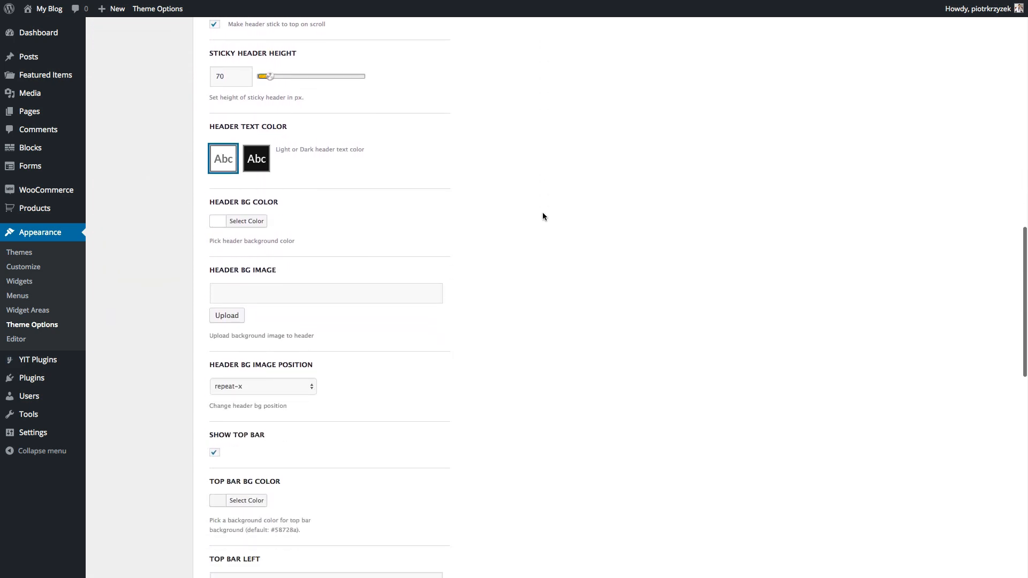
pyautogui.scroll(-2, 542, 216)
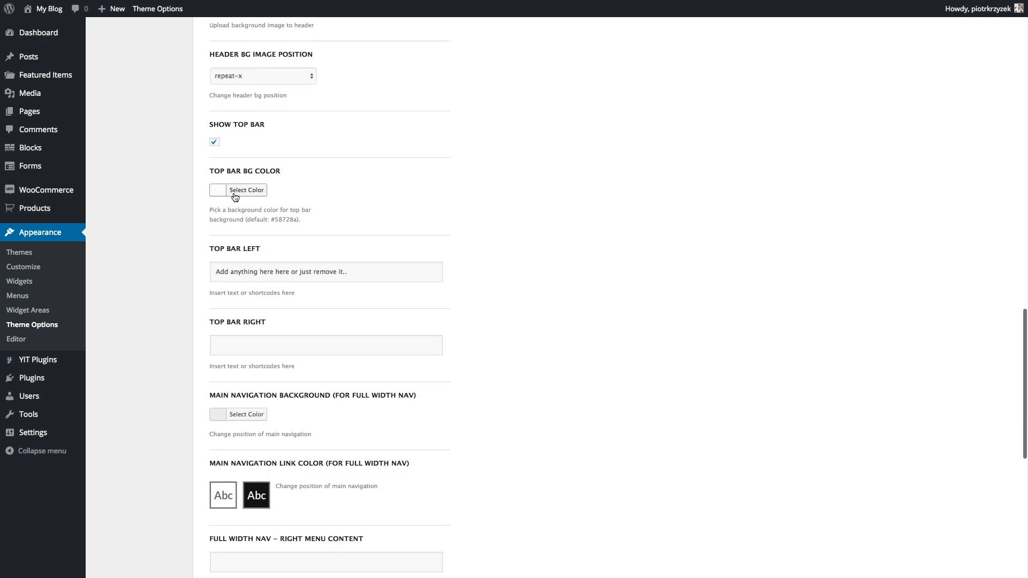
pyautogui.moveTo(217, 211); pyautogui.dragTo(245, 217)
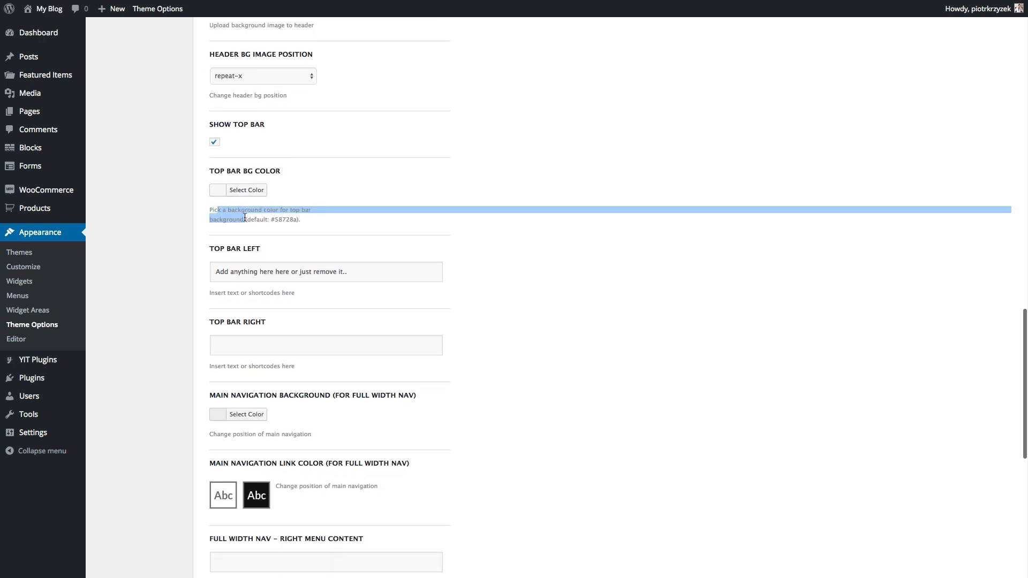
pyautogui.click(244, 217)
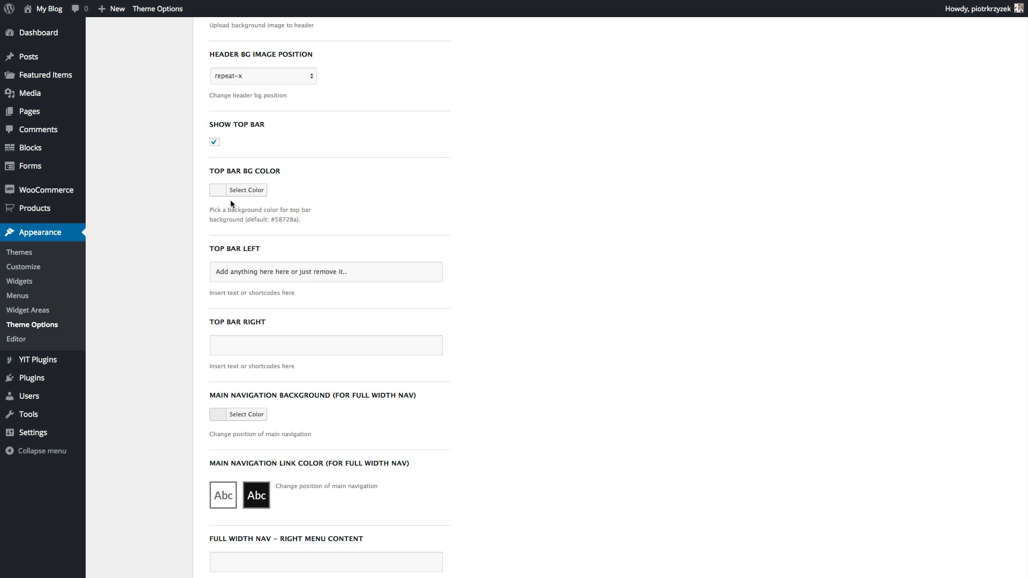
# - Set the top bar background to light coral #ed958b and save all changes
pyautogui.click(251, 190)
pyautogui.click(245, 314)
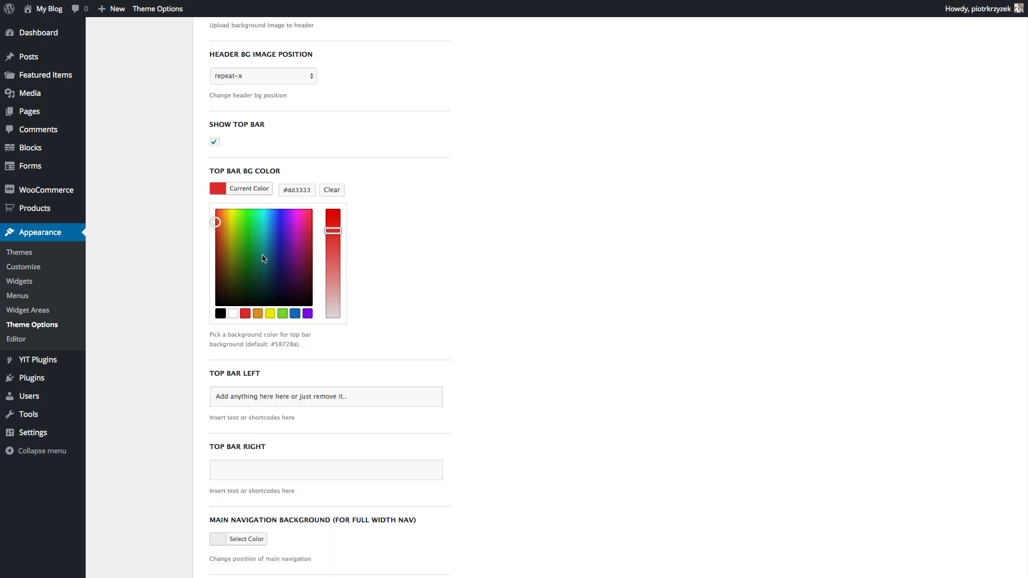
pyautogui.moveTo(337, 268); pyautogui.dragTo(335, 279)
pyautogui.moveTo(221, 221); pyautogui.dragTo(219, 215)
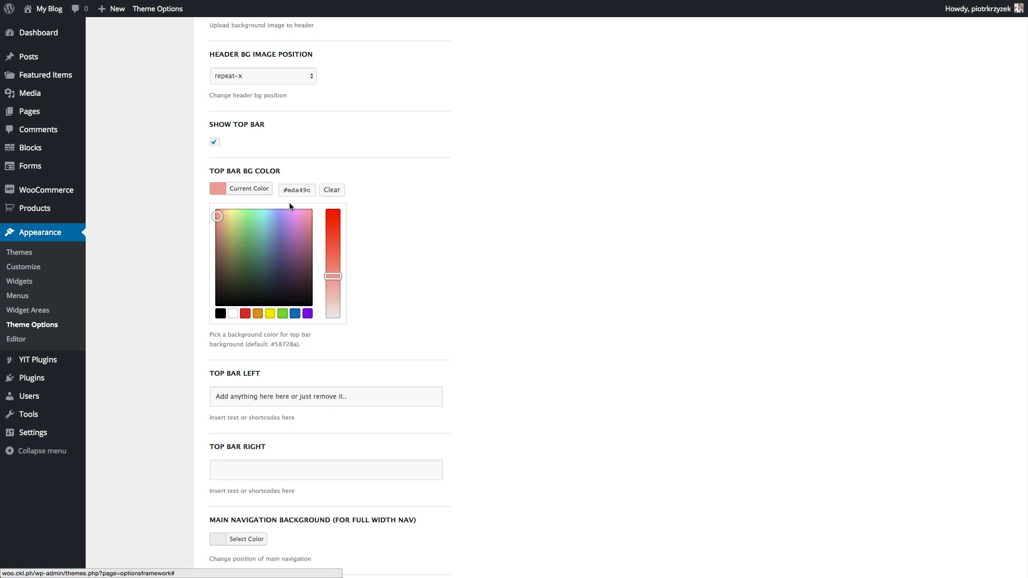
pyautogui.moveTo(332, 266); pyautogui.dragTo(332, 264)
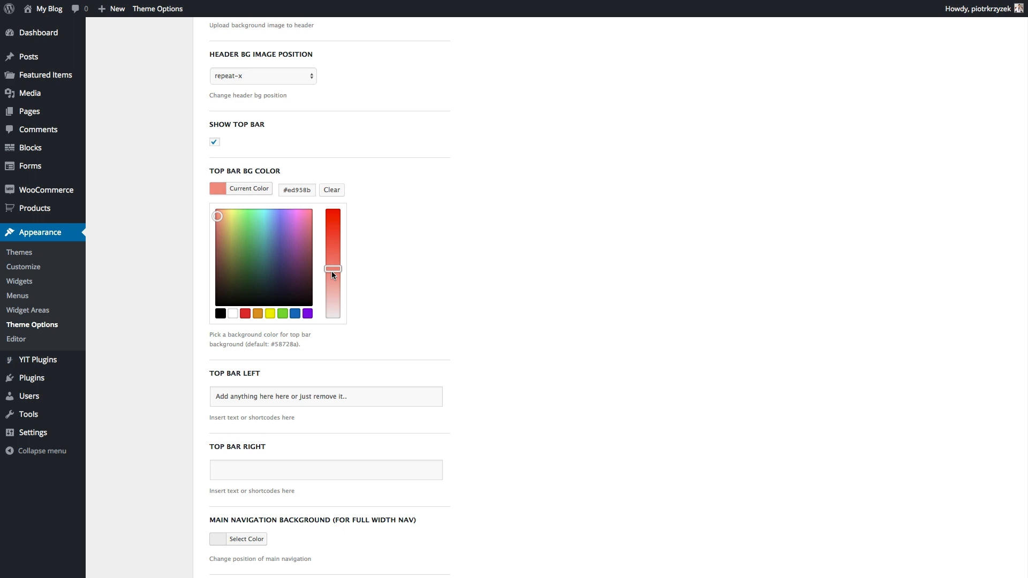
pyautogui.click(374, 255)
pyautogui.scroll(15, 373, 255)
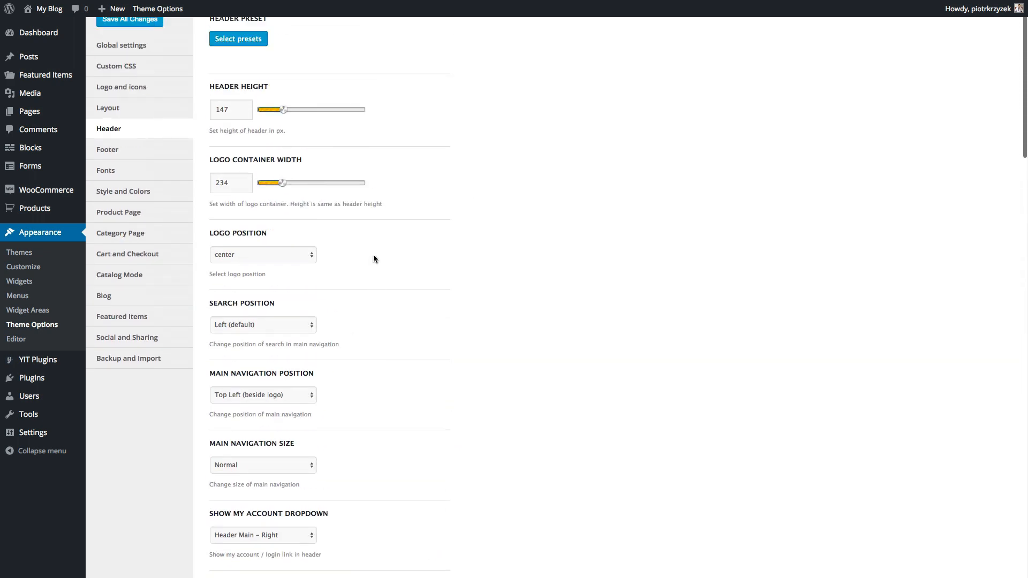
pyautogui.scroll(2, 374, 255)
pyautogui.click(130, 82)
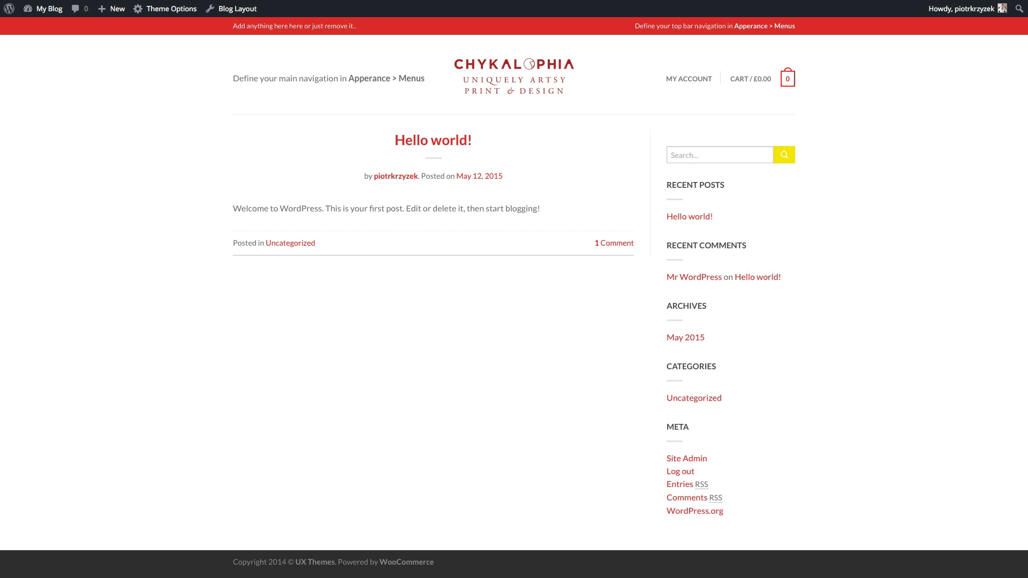
# - Reload the storefront, then start a new page from the seven-item Pages list
pyautogui.press('super+r')
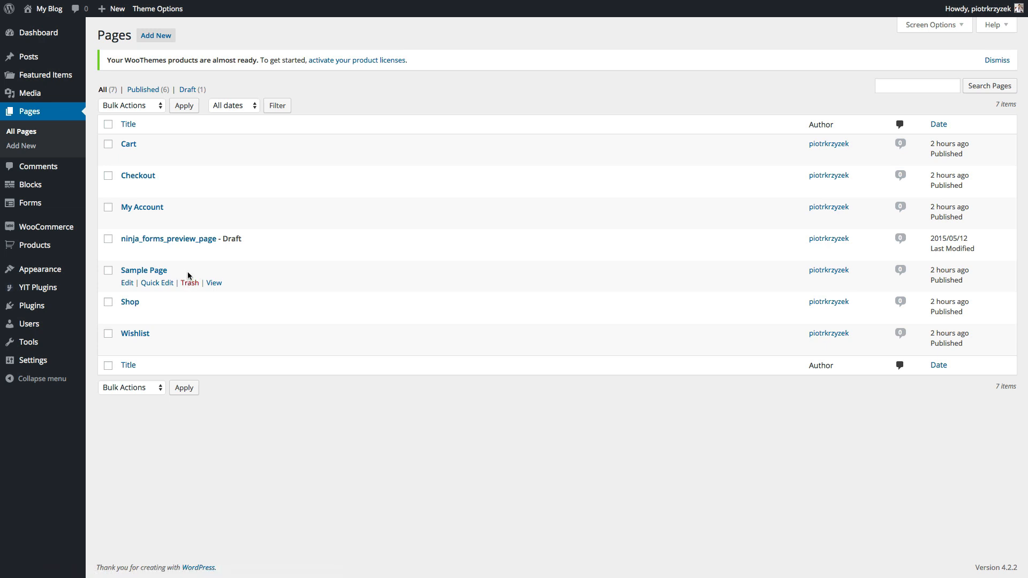
pyautogui.moveTo(262, 241); pyautogui.dragTo(115, 243)
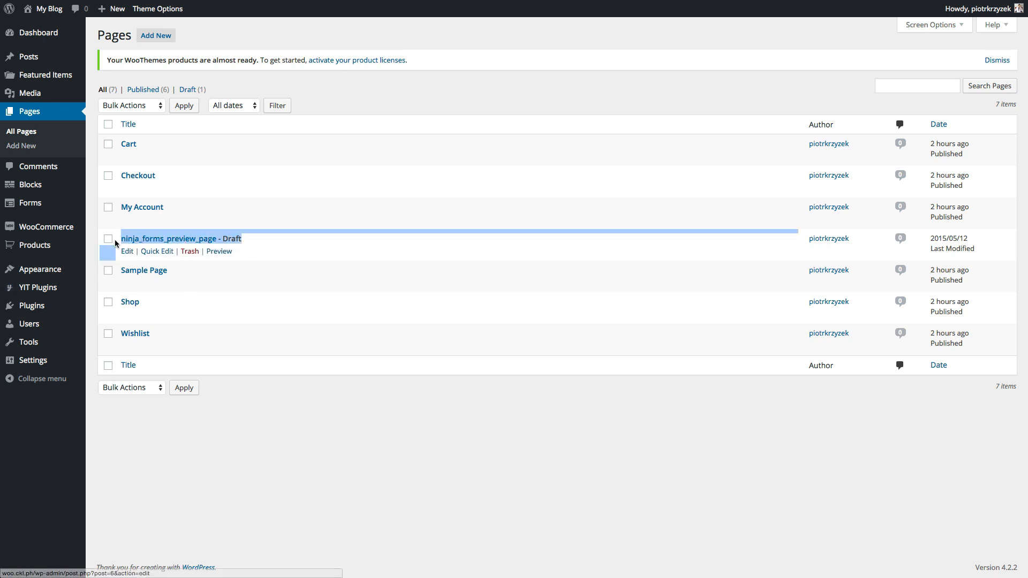
pyautogui.click(262, 236)
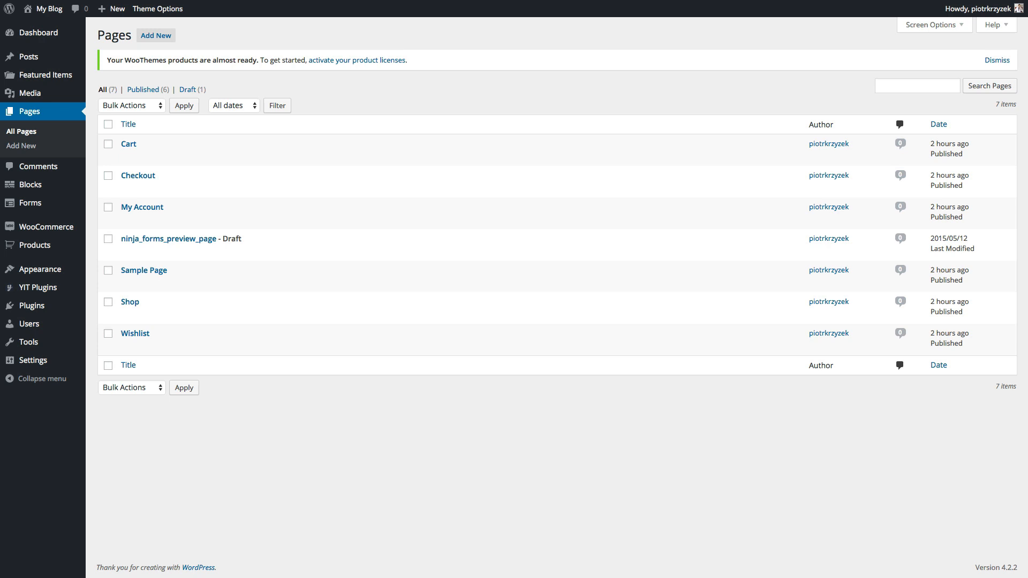
pyautogui.click(153, 38)
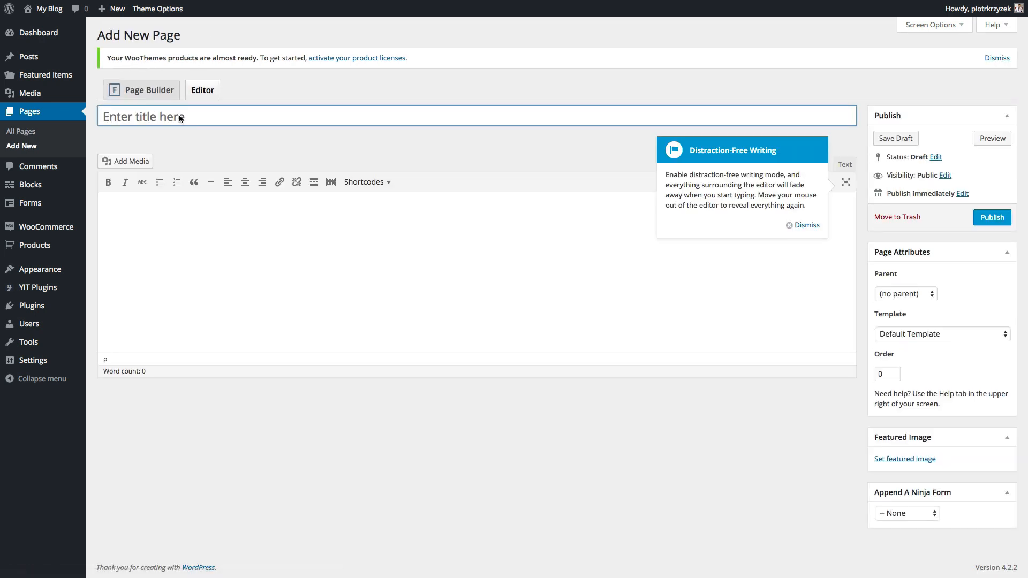
# - Publish two new pages titled Home and Contact
pyautogui.click(180, 117)
pyautogui.click(804, 225)
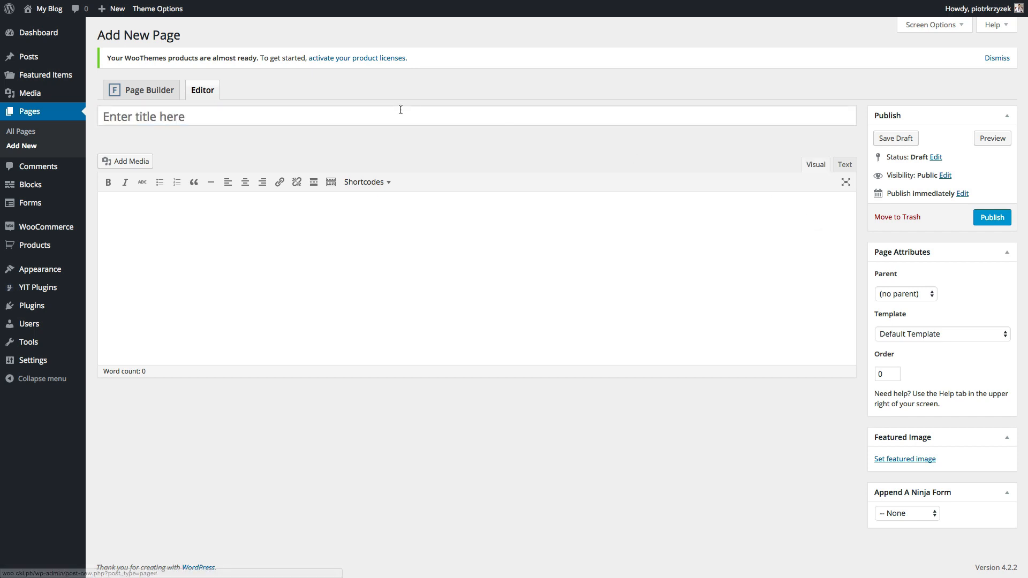
pyautogui.click(377, 115)
pyautogui.write('Home')
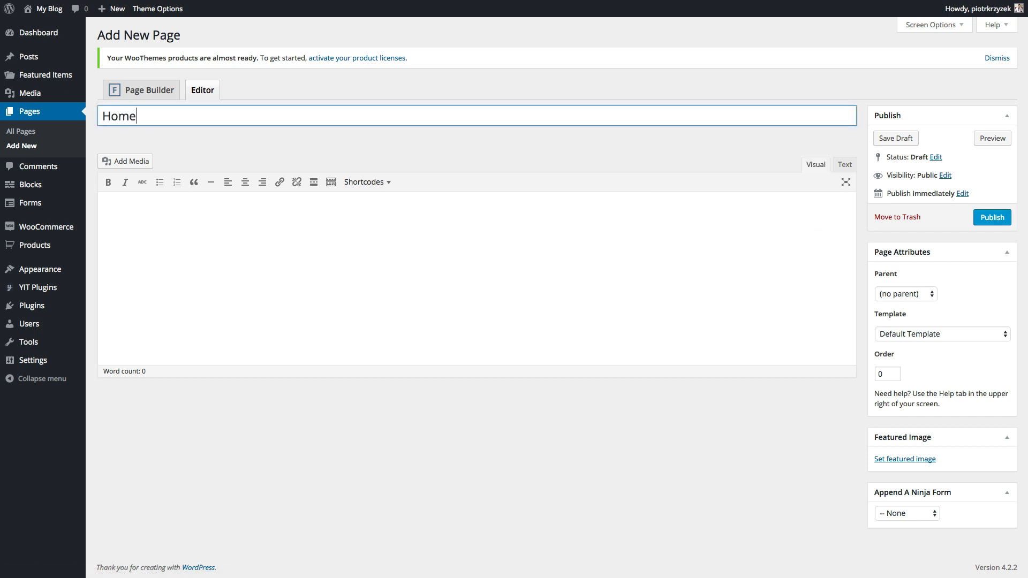
pyautogui.click(992, 217)
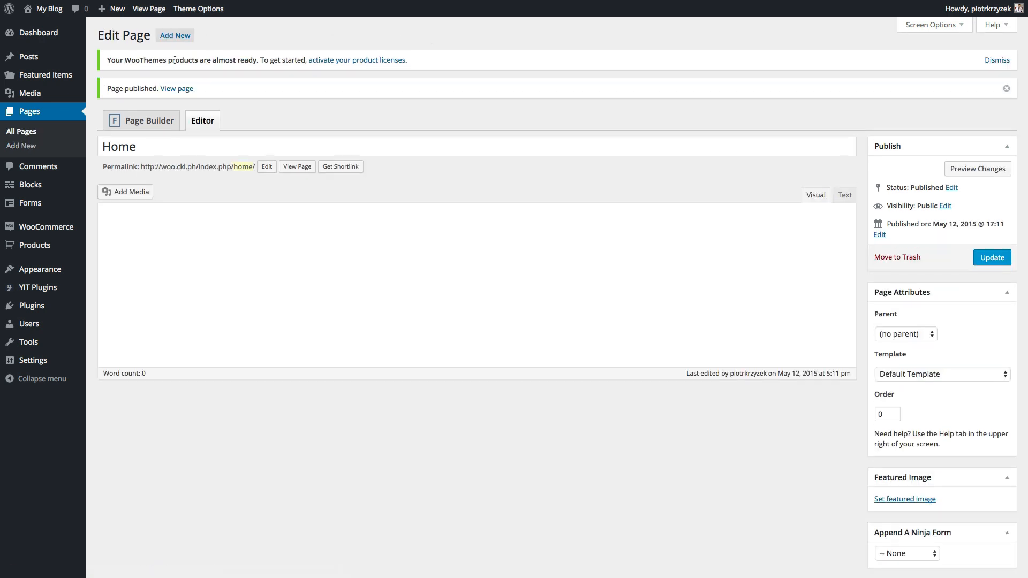
pyautogui.click(173, 36)
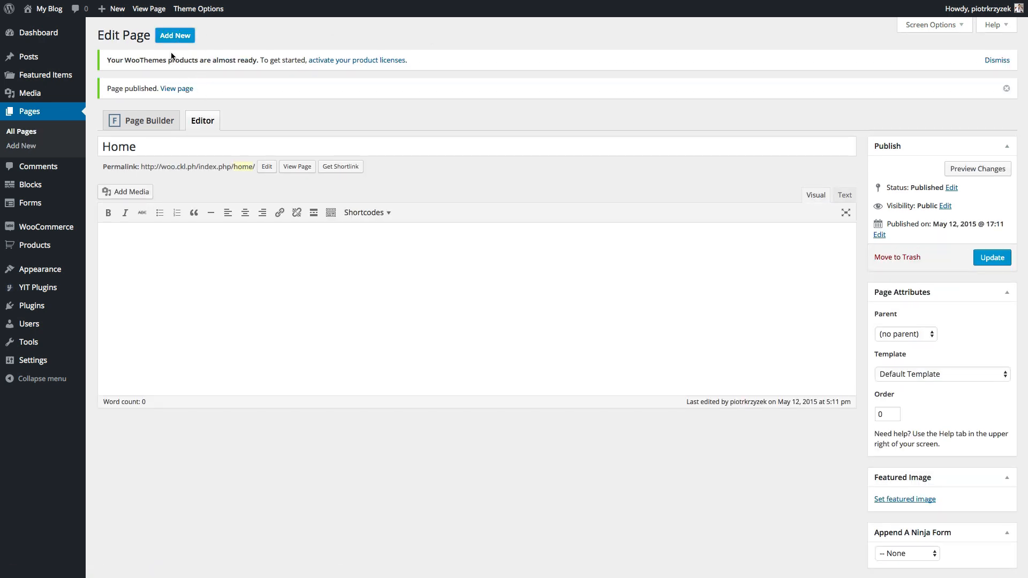
pyautogui.write('Contac')
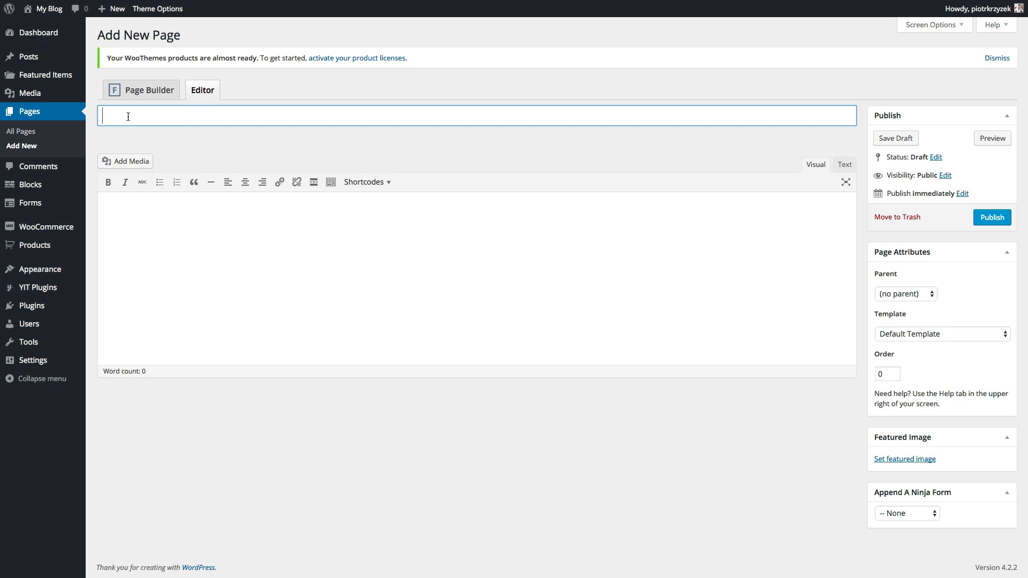
pyautogui.write('t')
pyautogui.click(992, 217)
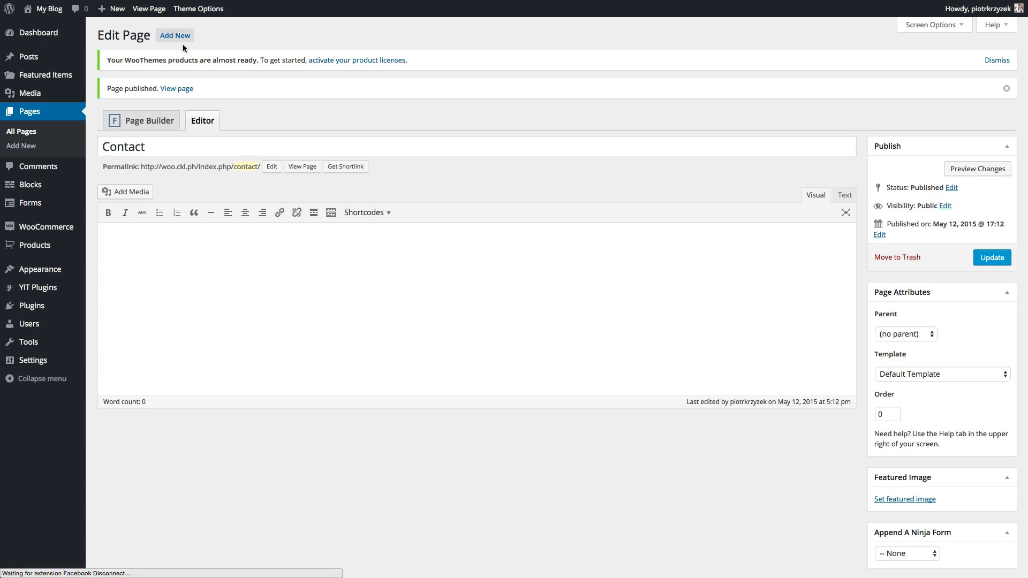
# - Publish pages titled FAQ and Blog, then return to All Pages
pyautogui.click(179, 34)
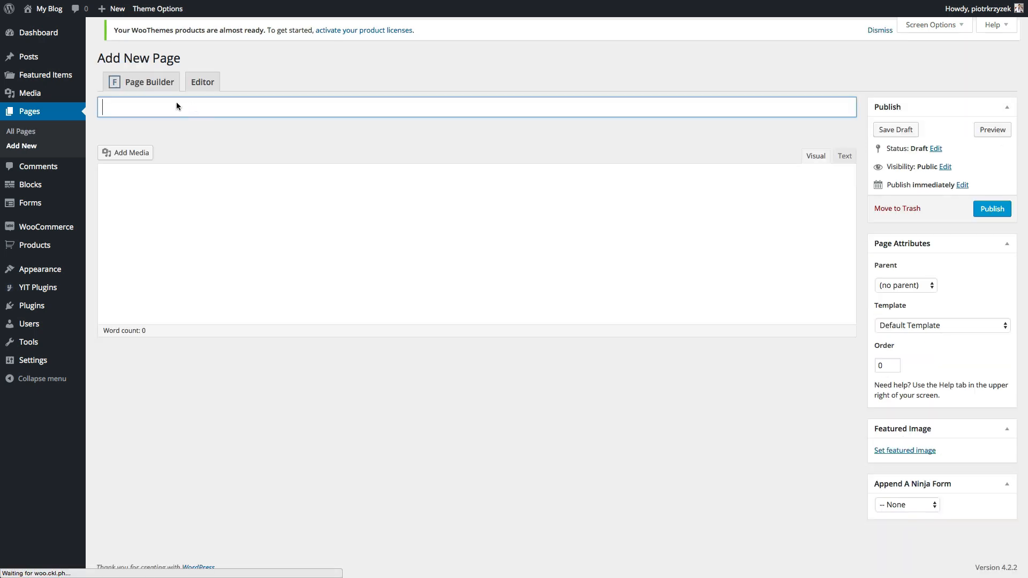
pyautogui.click(134, 111)
pyautogui.write('FAQ')
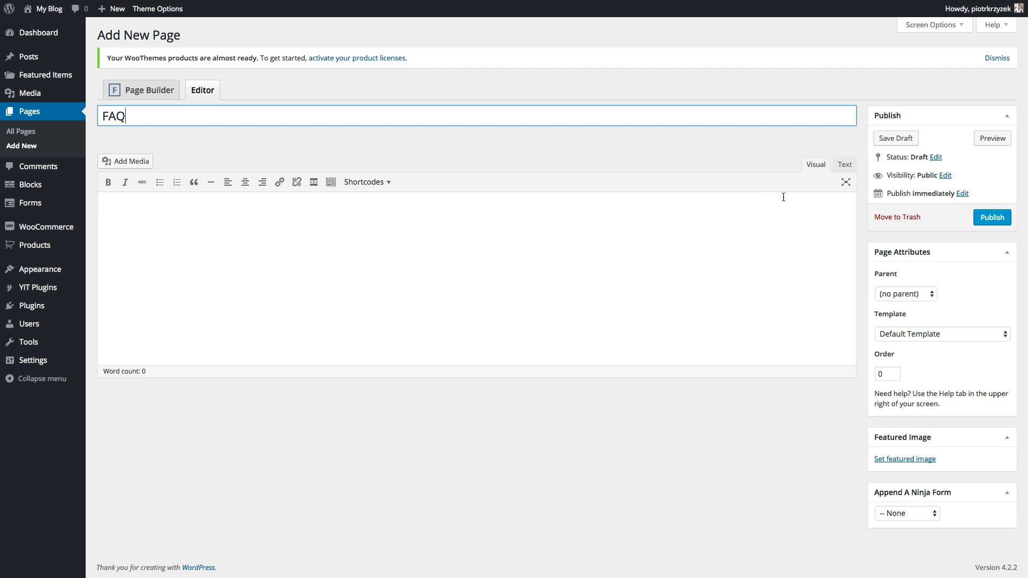
pyautogui.click(992, 217)
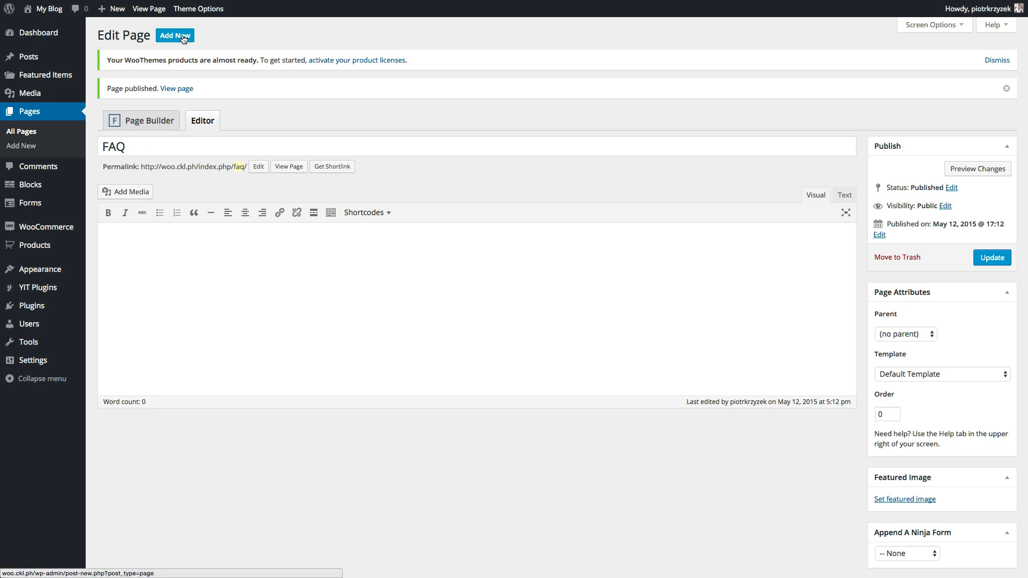
pyautogui.click(183, 36)
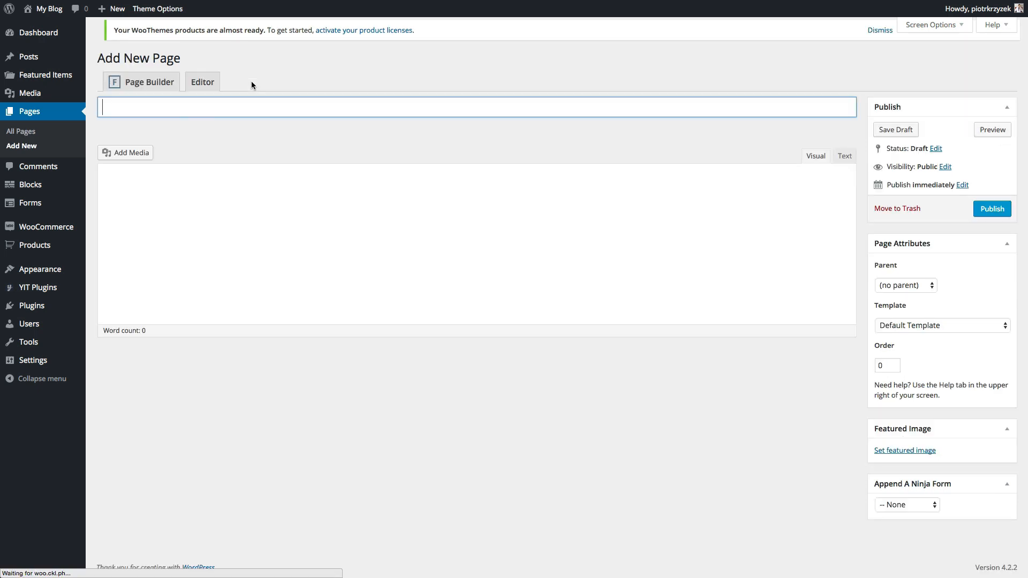
pyautogui.click(174, 117)
pyautogui.write('Blog')
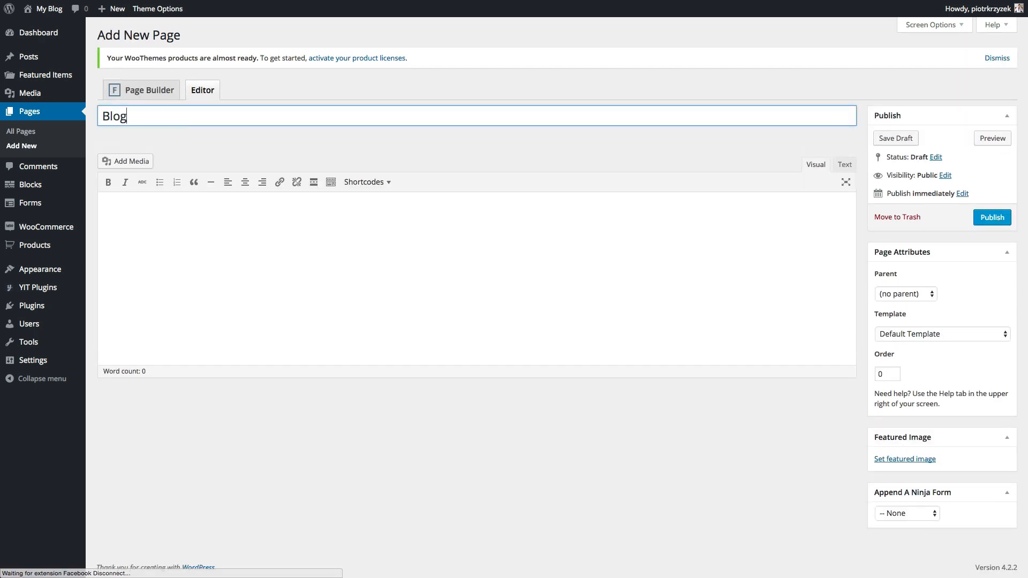
pyautogui.click(989, 217)
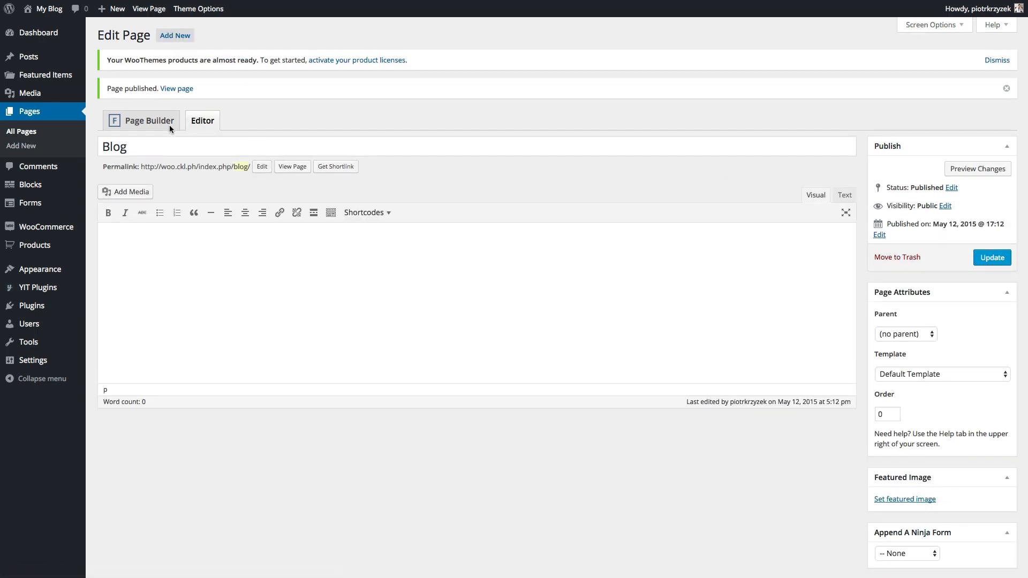
pyautogui.click(32, 131)
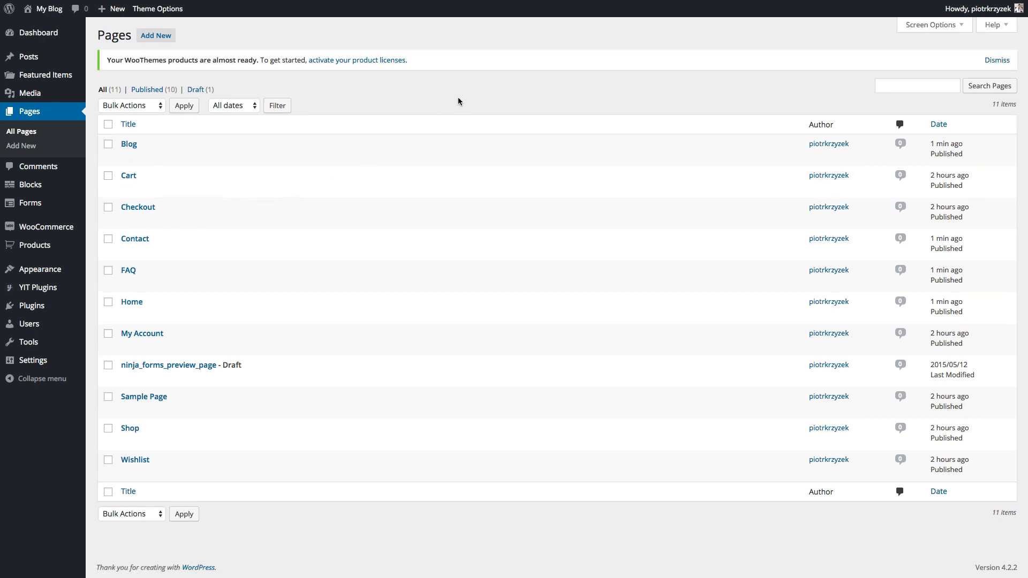
# - Create an empty navigation menu named Main Menu
pyautogui.moveTo(39, 270)
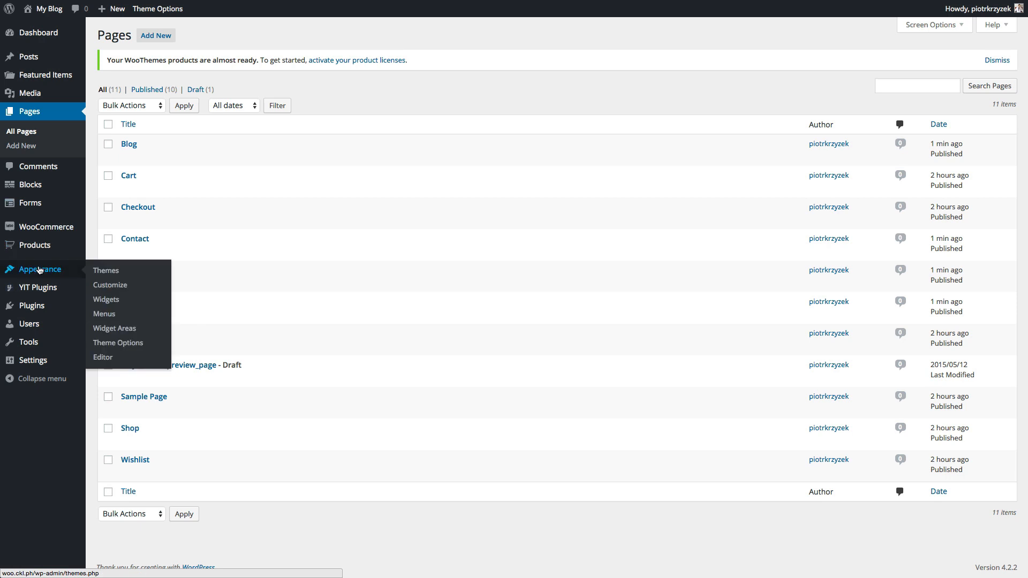
pyautogui.click(103, 315)
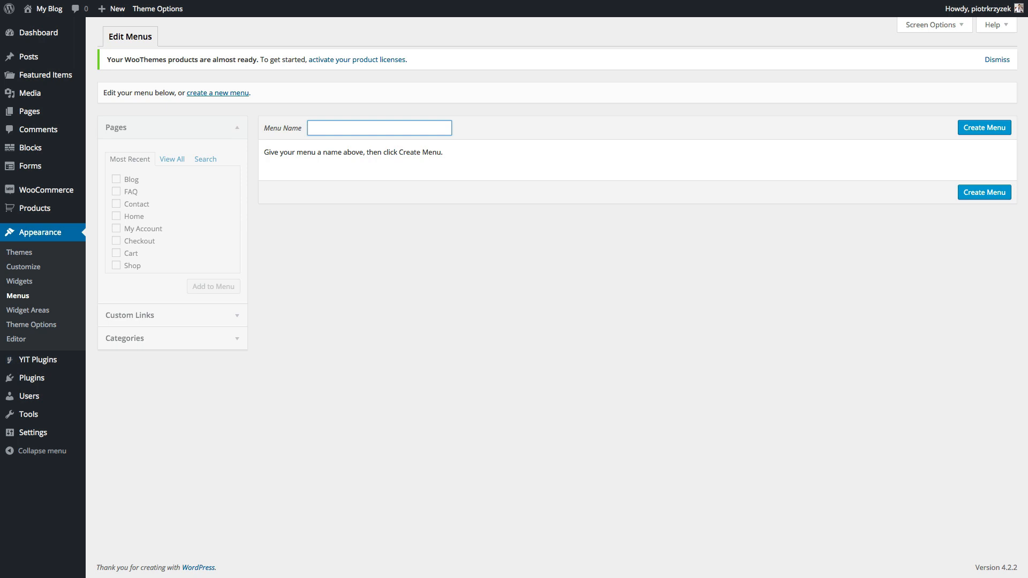
pyautogui.write('Main Menu')
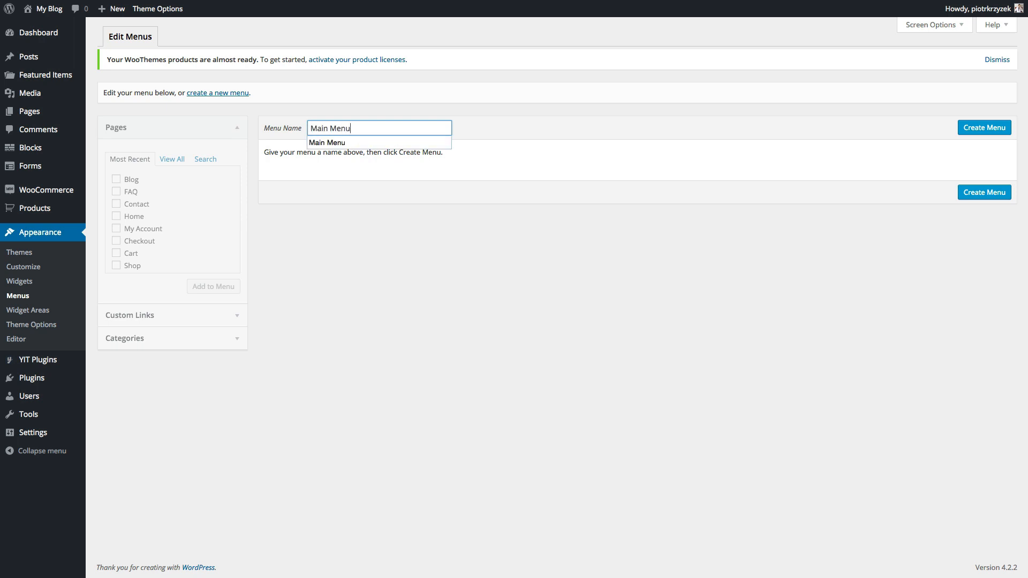
pyautogui.click(554, 200)
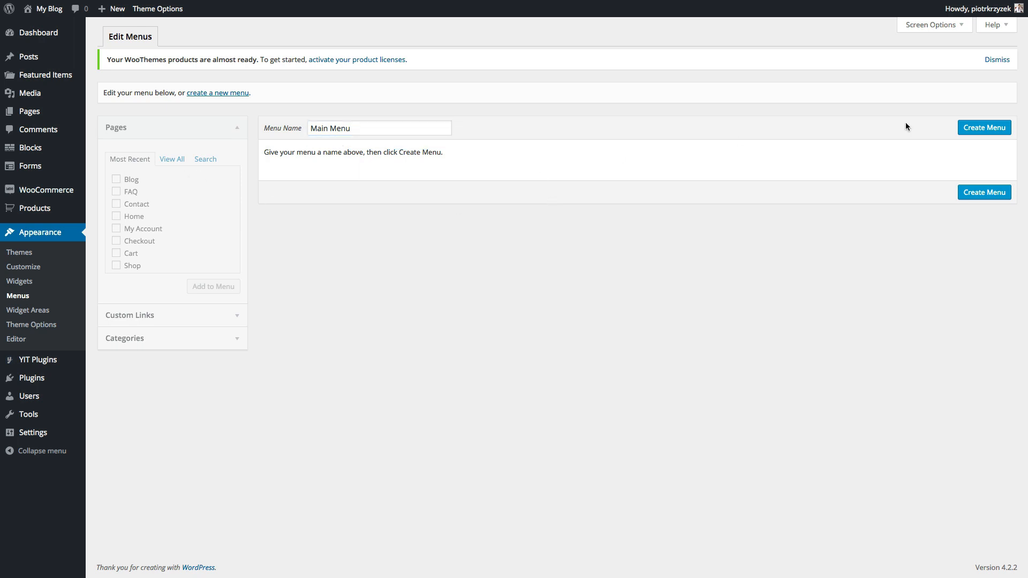
pyautogui.click(983, 127)
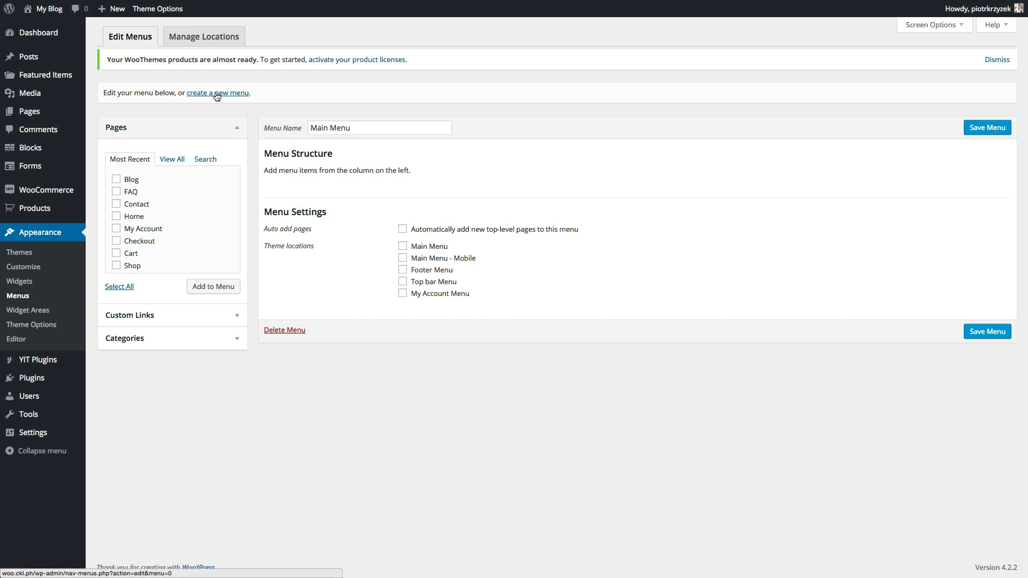
# - Create an empty Top Bar Menu, then load Main Menu for editing
pyautogui.click(219, 93)
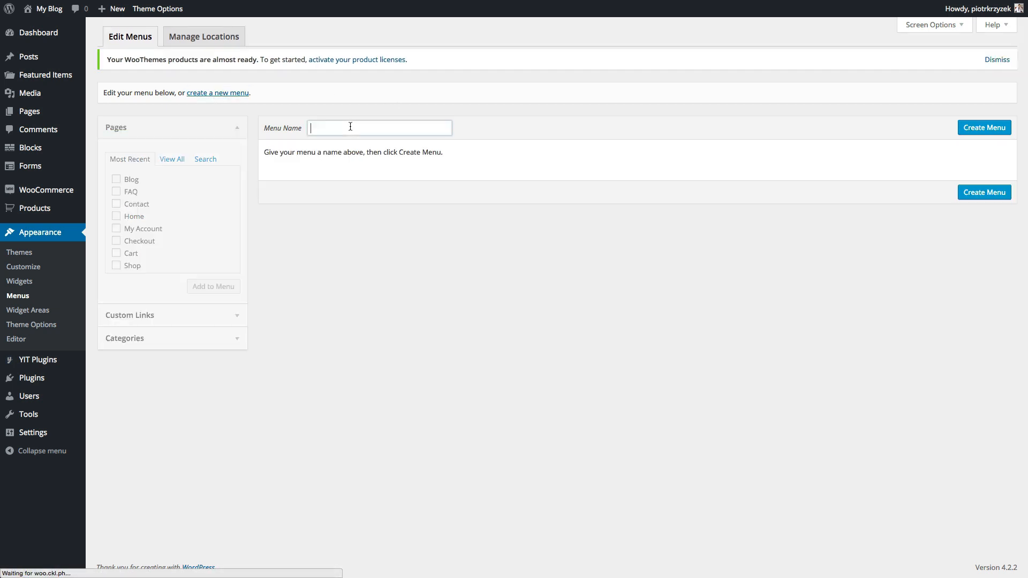
pyautogui.click(348, 128)
pyautogui.write('Top')
pyautogui.press('Down')
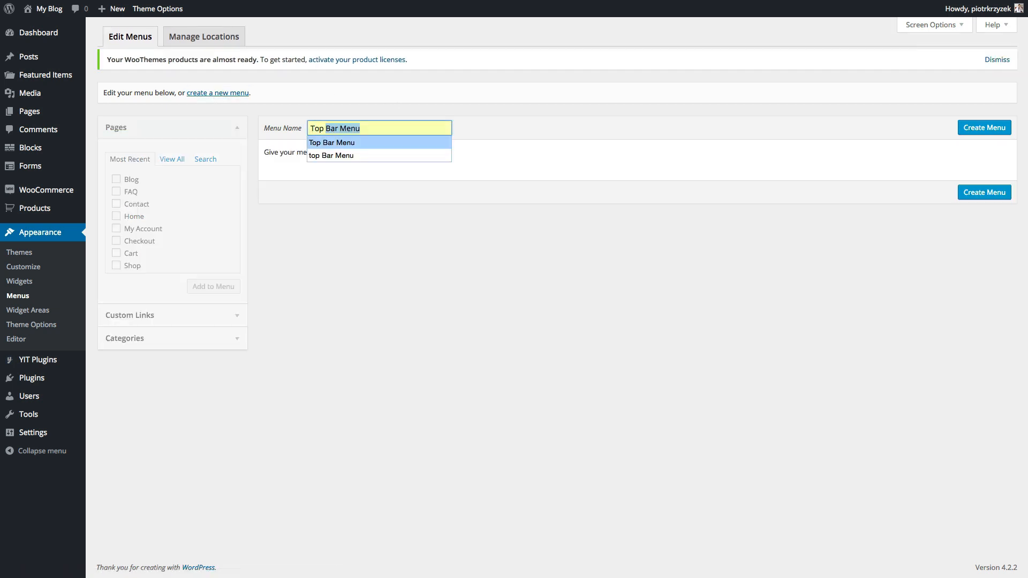
pyautogui.press('Return')
pyautogui.click(981, 128)
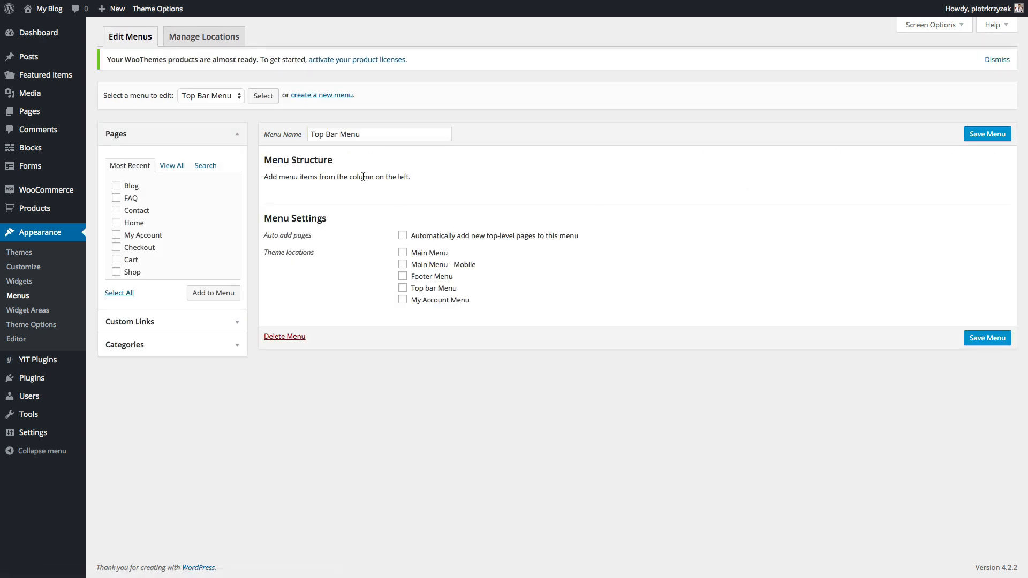
pyautogui.click(220, 98)
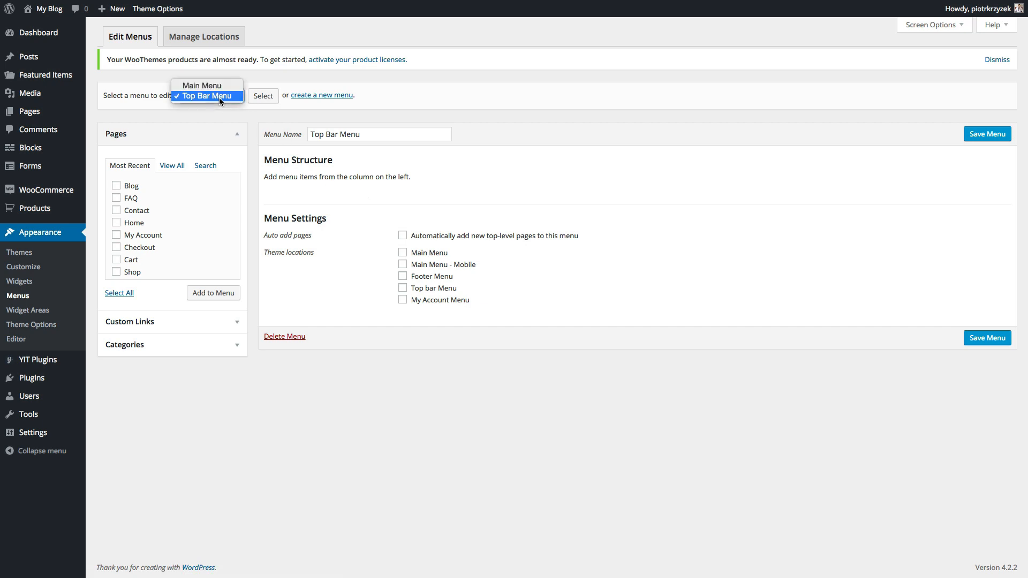
pyautogui.click(211, 85)
pyautogui.click(263, 97)
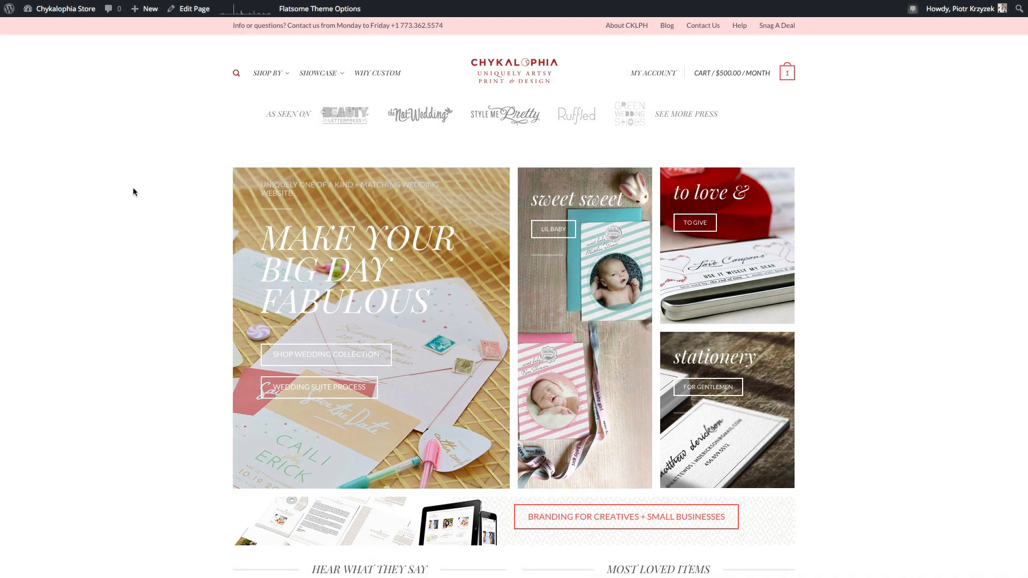
pyautogui.moveTo(234, 74)
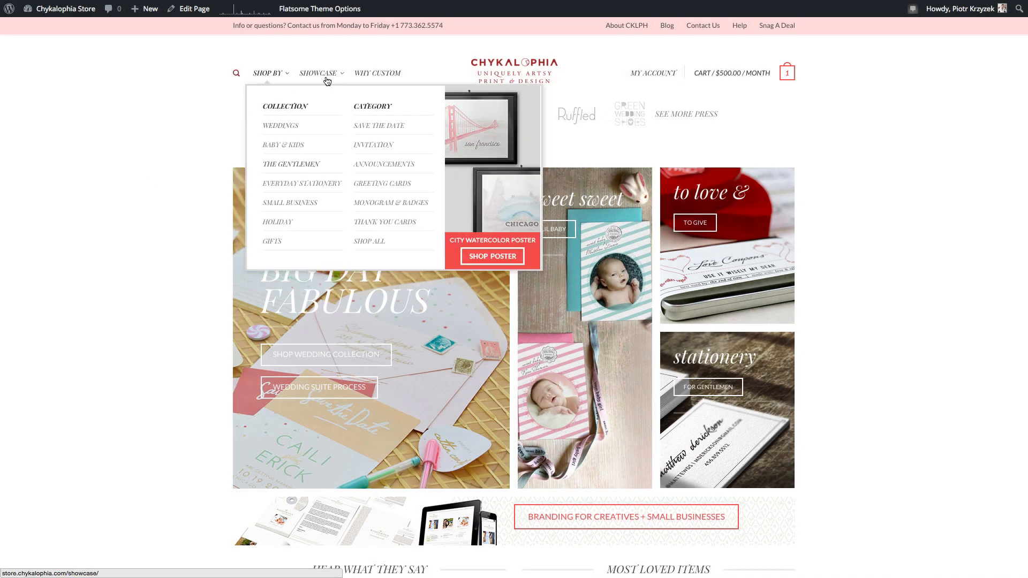
pyautogui.moveTo(322, 78)
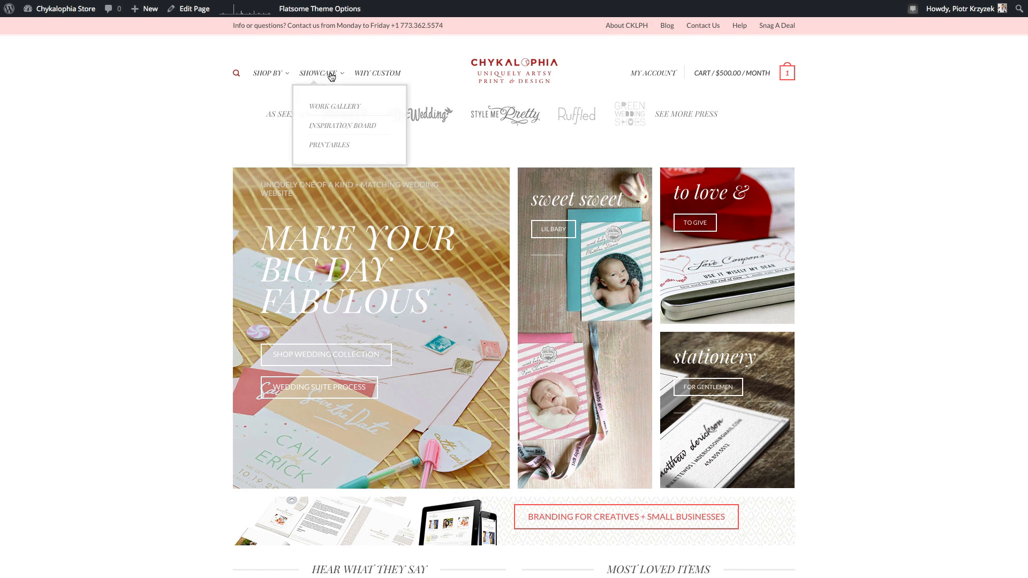
pyautogui.moveTo(266, 78)
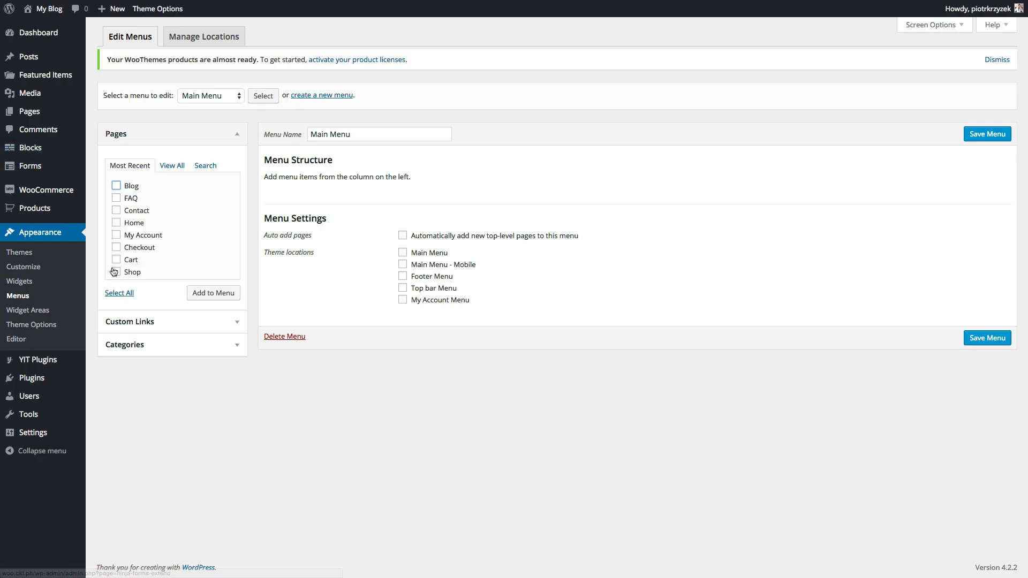
# - Add the Shop page and a '#' custom link labelled Categories to Main Menu
pyautogui.click(118, 272)
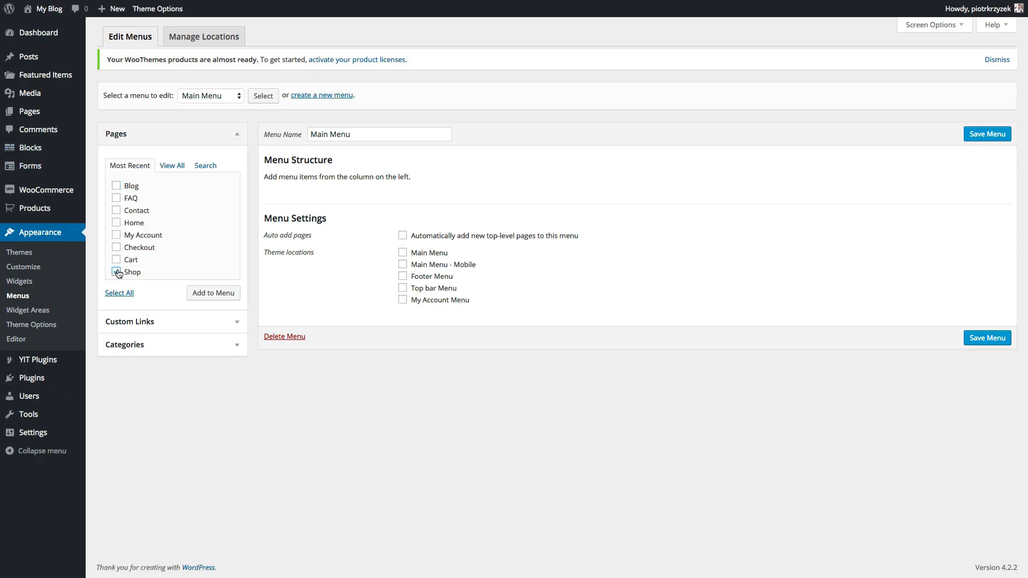
pyautogui.click(217, 292)
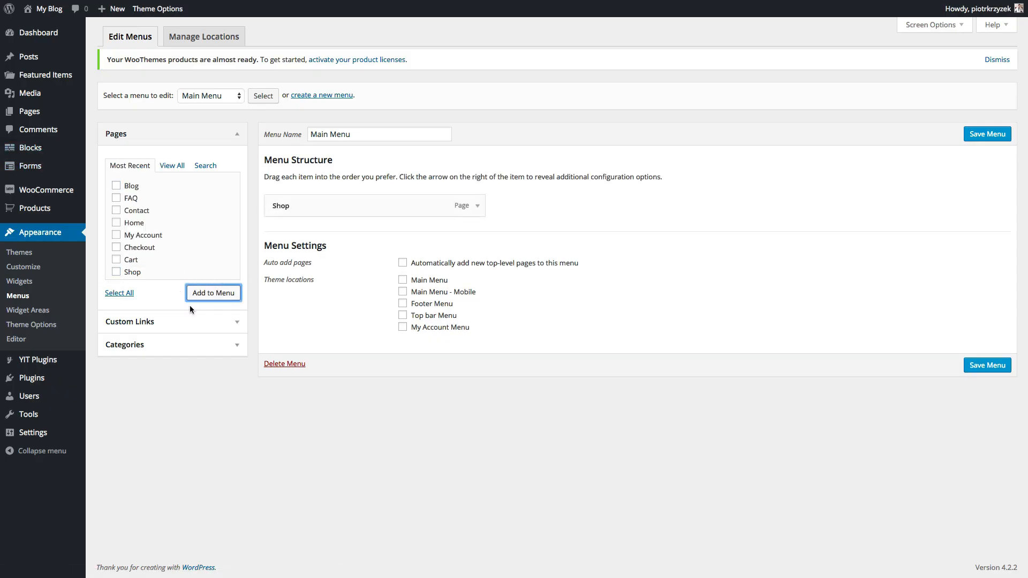
pyautogui.click(229, 322)
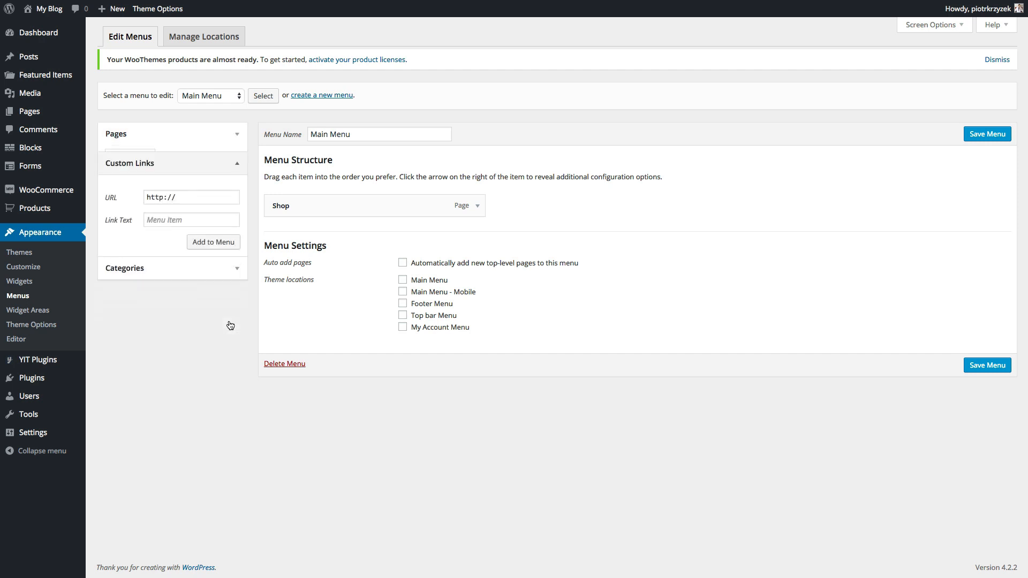
pyautogui.click(196, 194)
pyautogui.write('#')
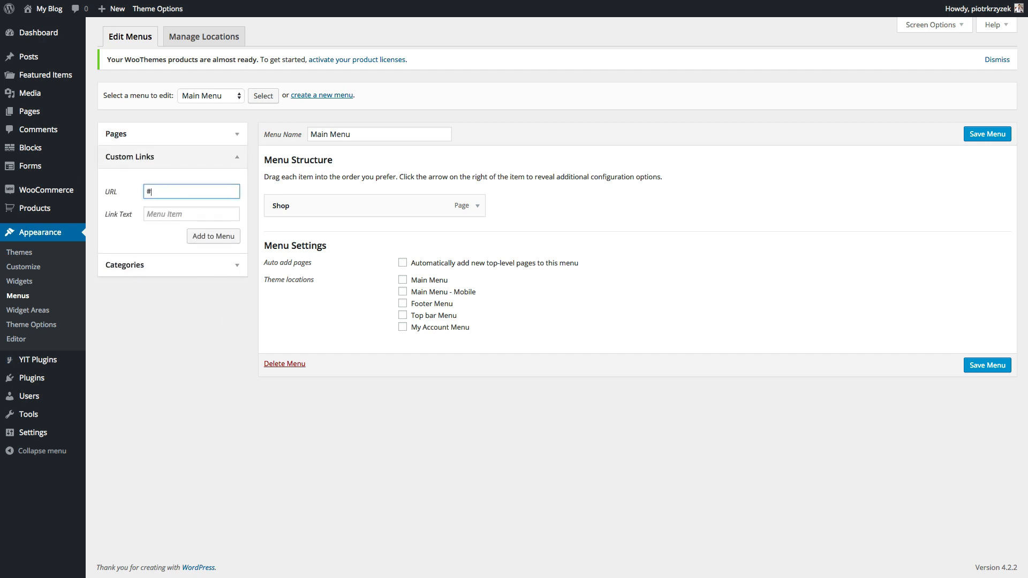
pyautogui.click(191, 210)
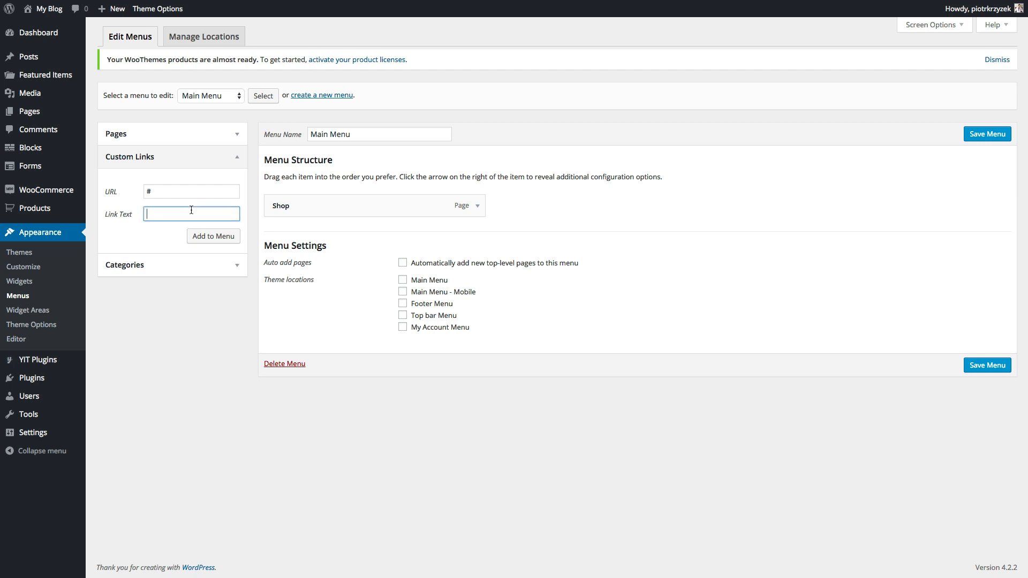
pyautogui.write('Category')
pyautogui.press('BackSpace')
pyautogui.write('ies')
pyautogui.click(217, 236)
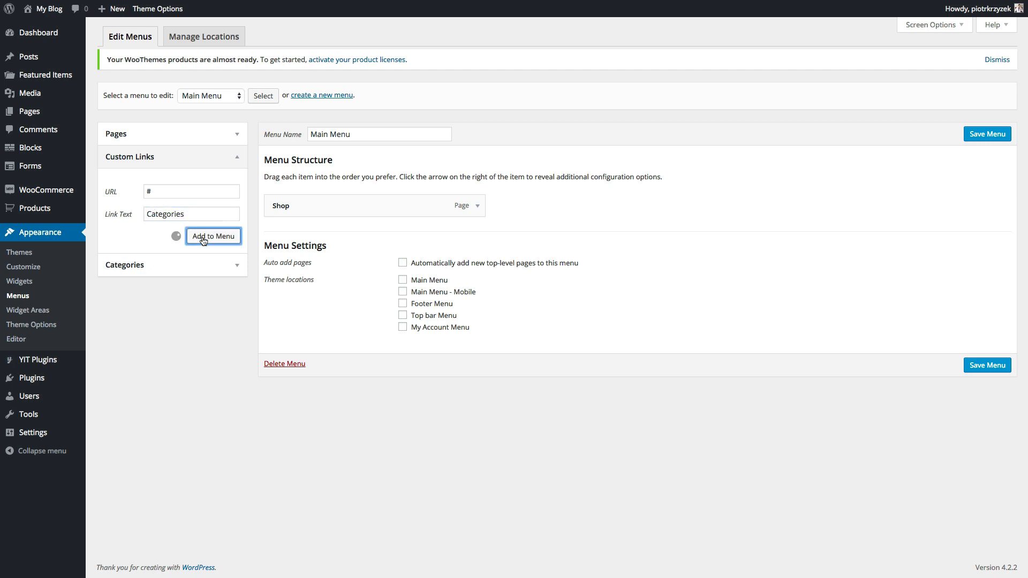
# - Add an Our Deals link, assign Main Menu and Main Menu - Mobile locations, and save
pyautogui.moveTo(30, 166)
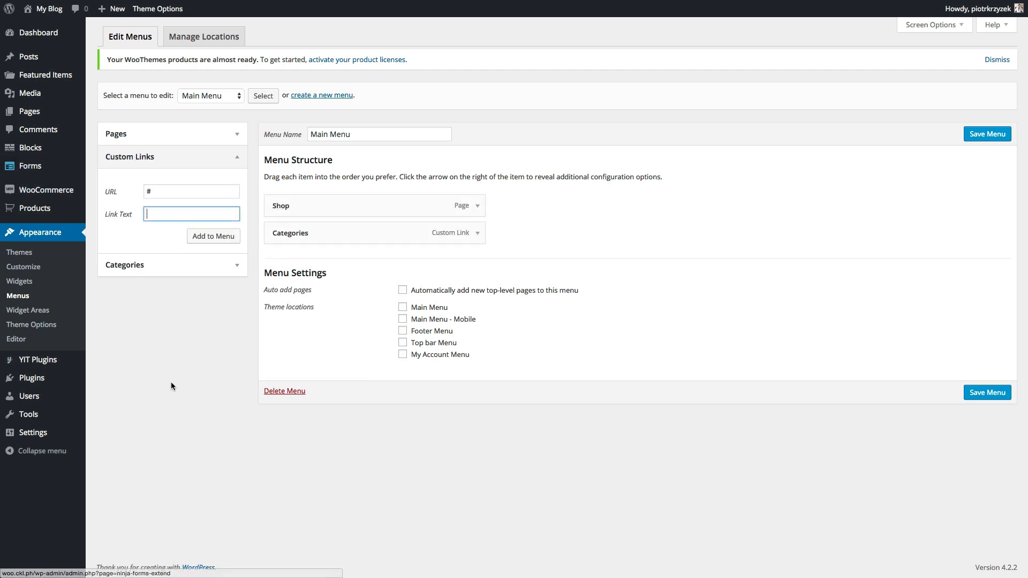
pyautogui.write('O')
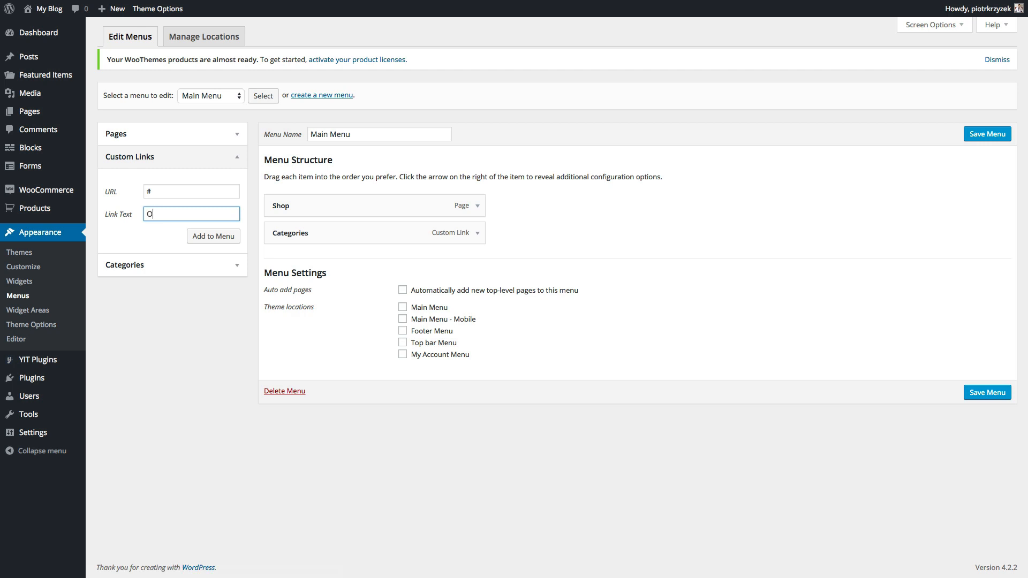
pyautogui.write('ur Deals')
pyautogui.click(210, 237)
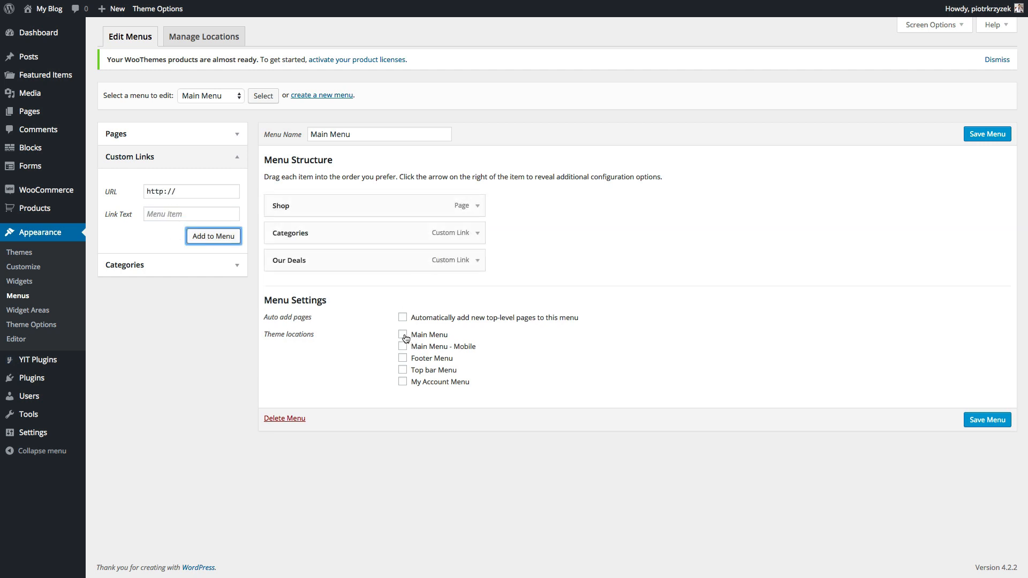
pyautogui.click(403, 335)
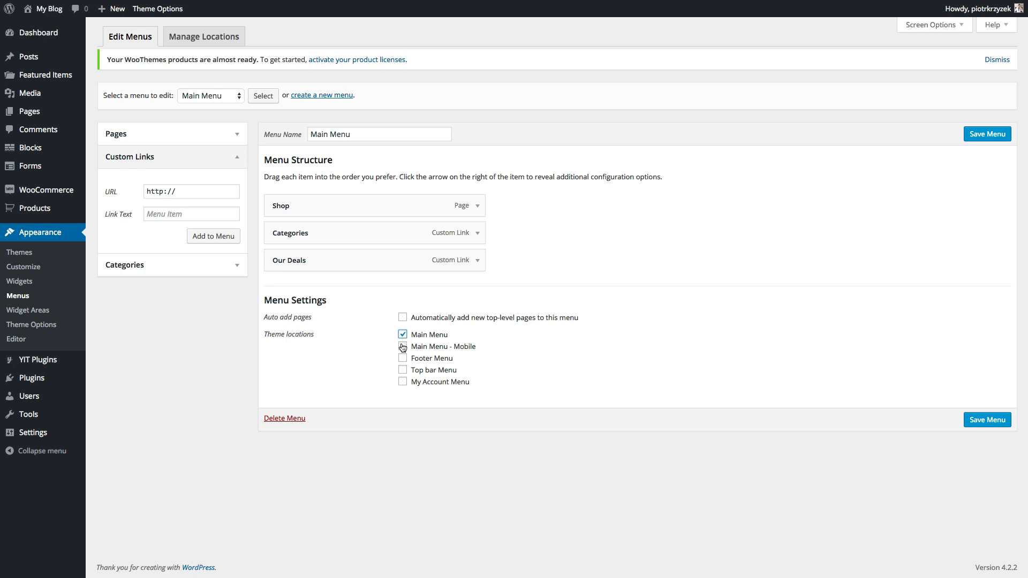
pyautogui.click(402, 346)
pyautogui.click(973, 138)
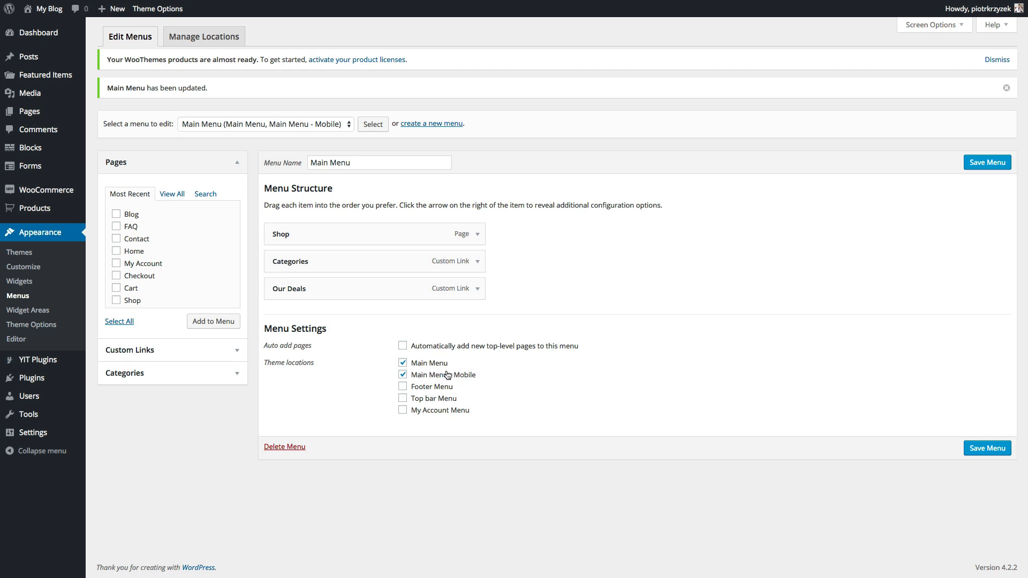
pyautogui.click(257, 124)
# - Add Blog, FAQ, Contact and Wishlist pages to Top Bar Menu and assign the top bar location
pyautogui.click(254, 132)
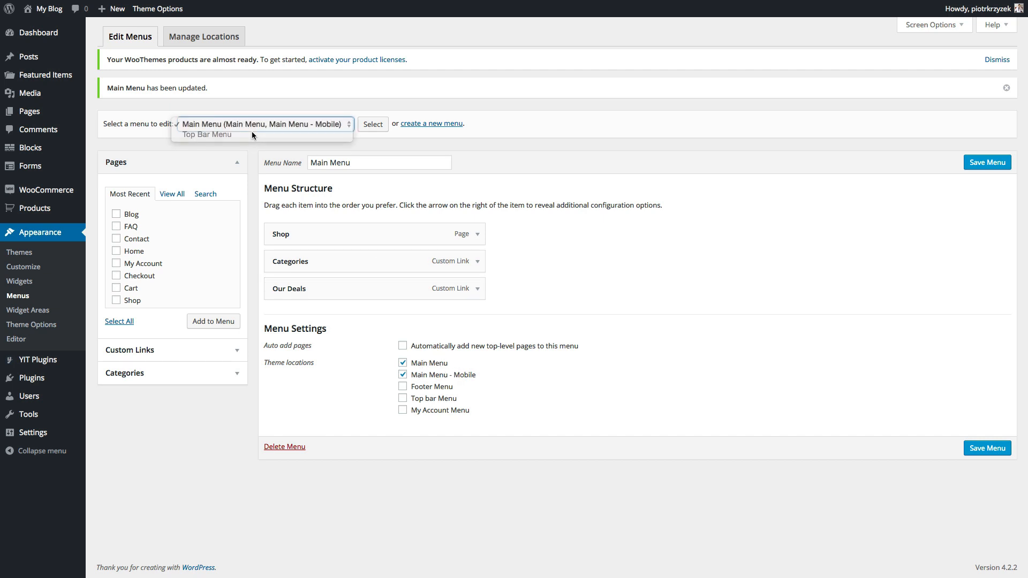
pyautogui.click(373, 125)
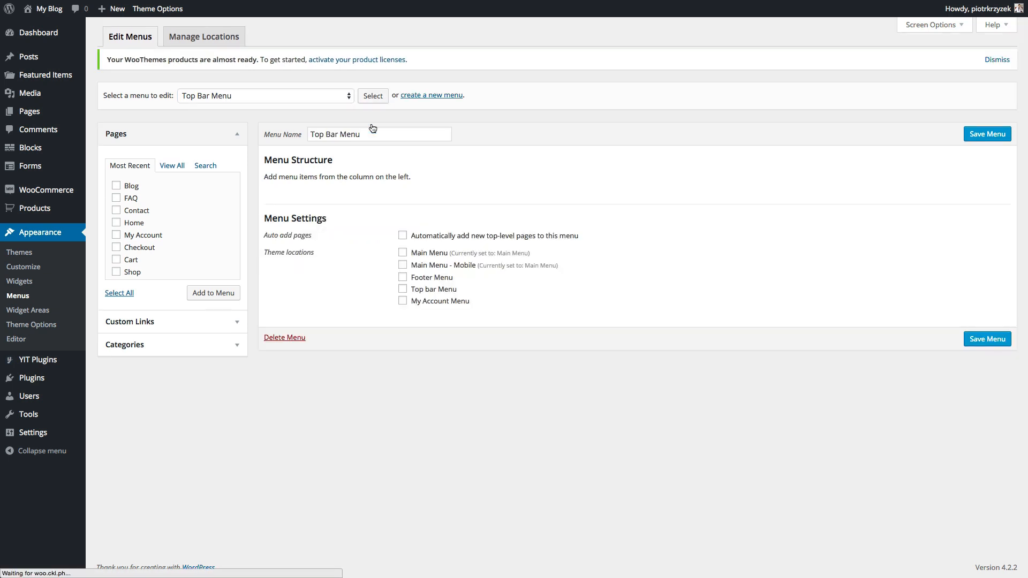
pyautogui.click(116, 185)
pyautogui.click(116, 199)
pyautogui.click(116, 211)
pyautogui.scroll(-1, 116, 243)
pyautogui.scroll(-1, 114, 273)
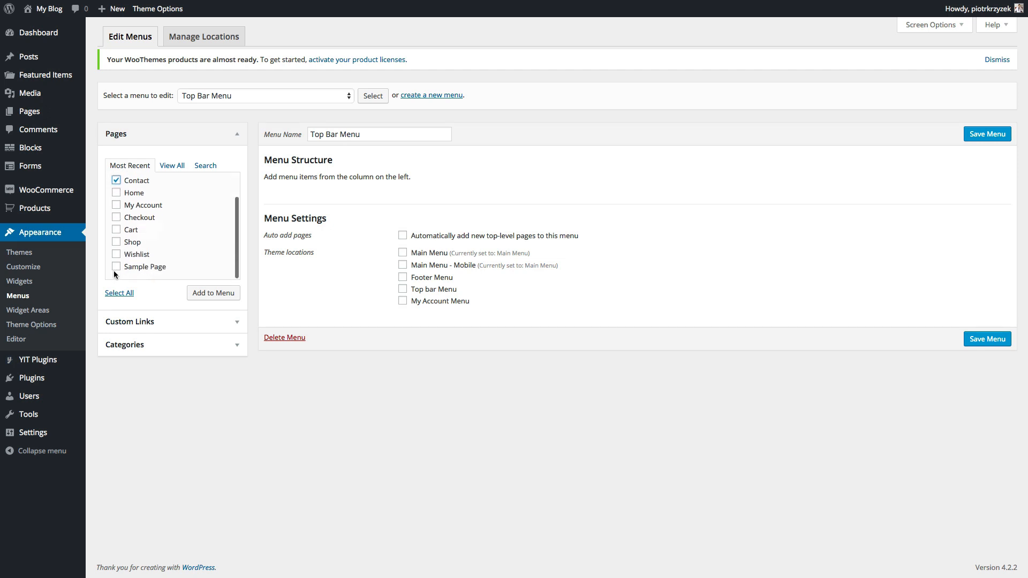
pyautogui.click(115, 255)
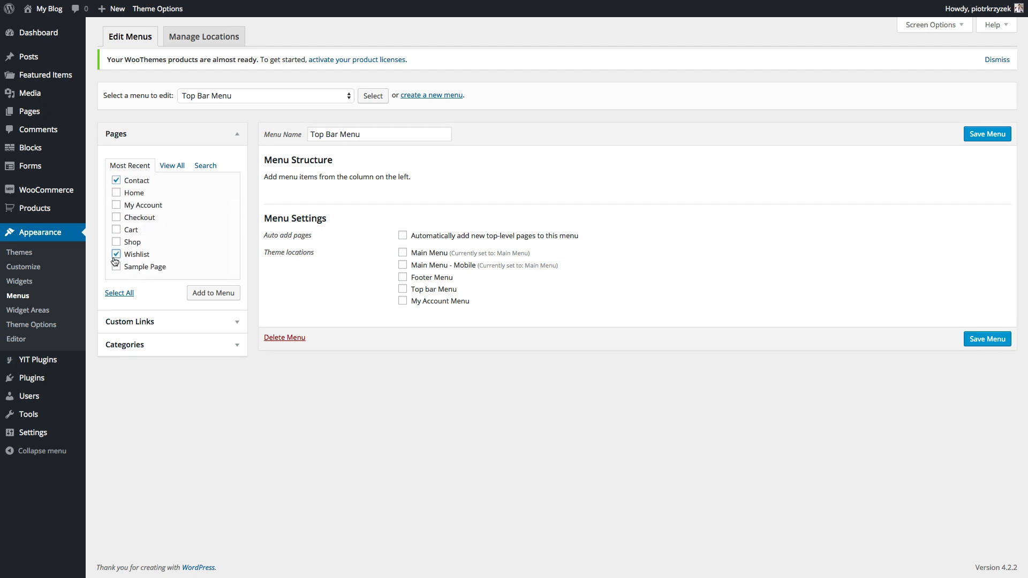
pyautogui.click(214, 294)
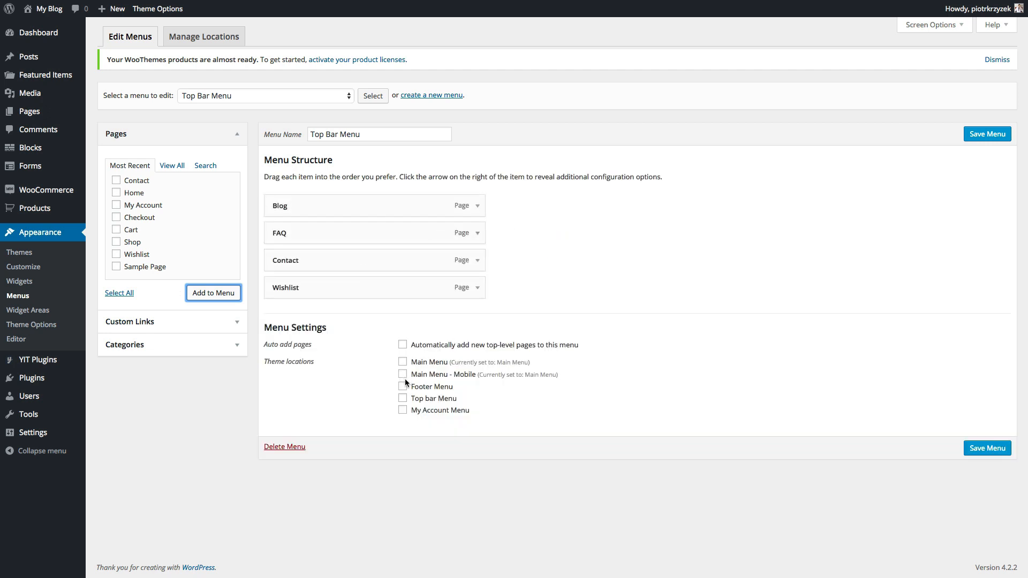
pyautogui.click(402, 399)
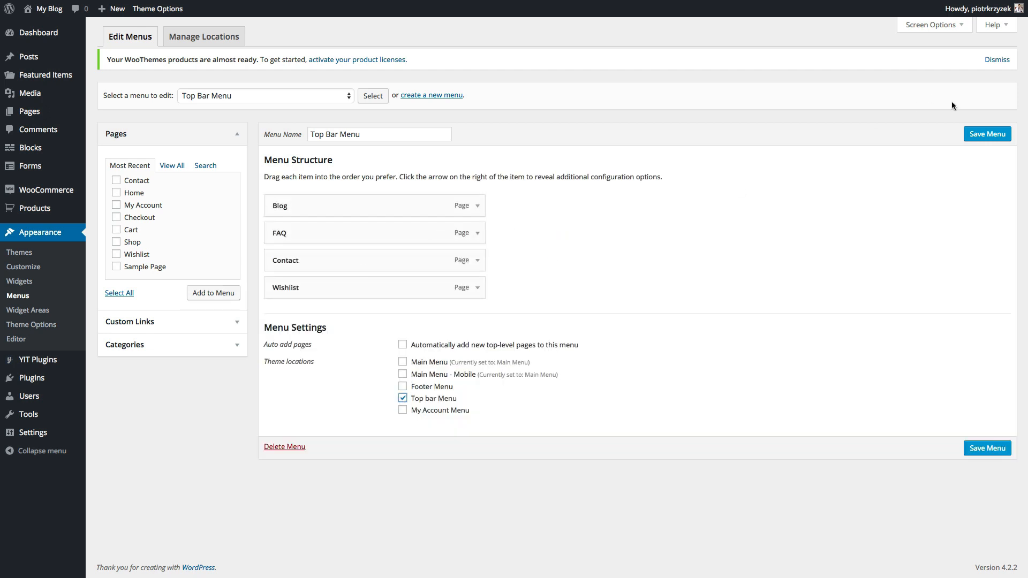
pyautogui.click(986, 134)
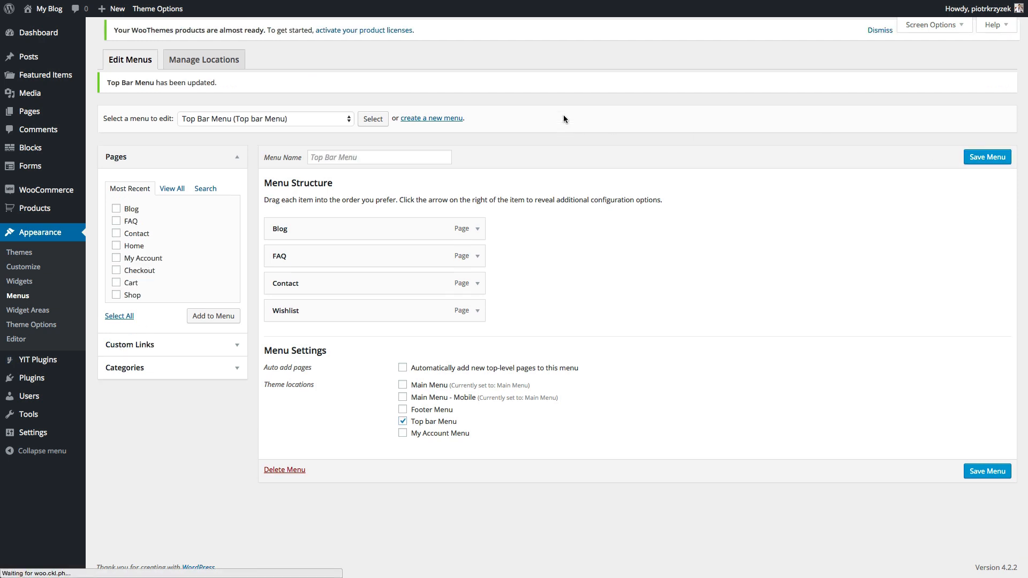
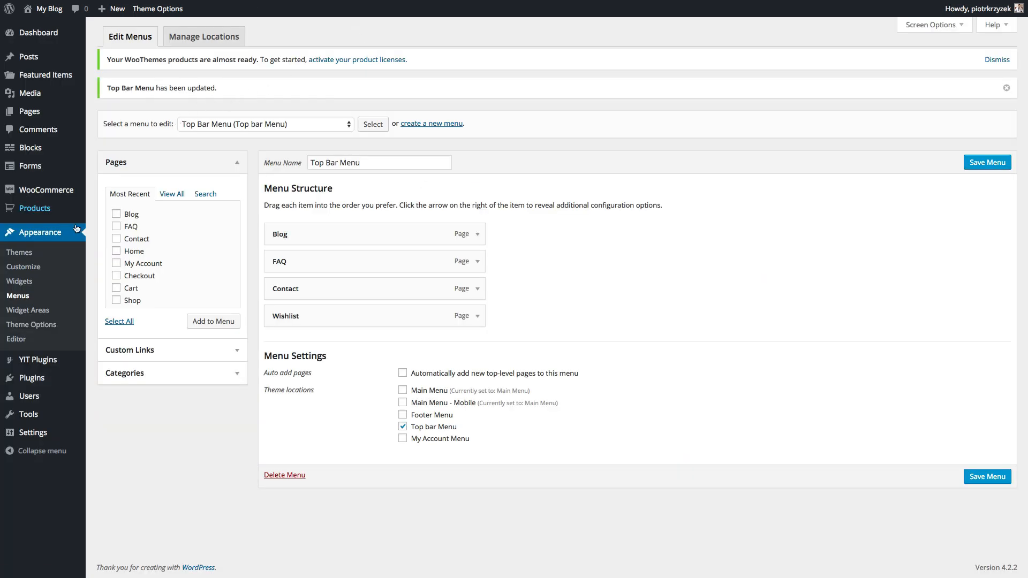
# - Open the Flatsome Theme Options at its Global settings page
pyautogui.click(31, 326)
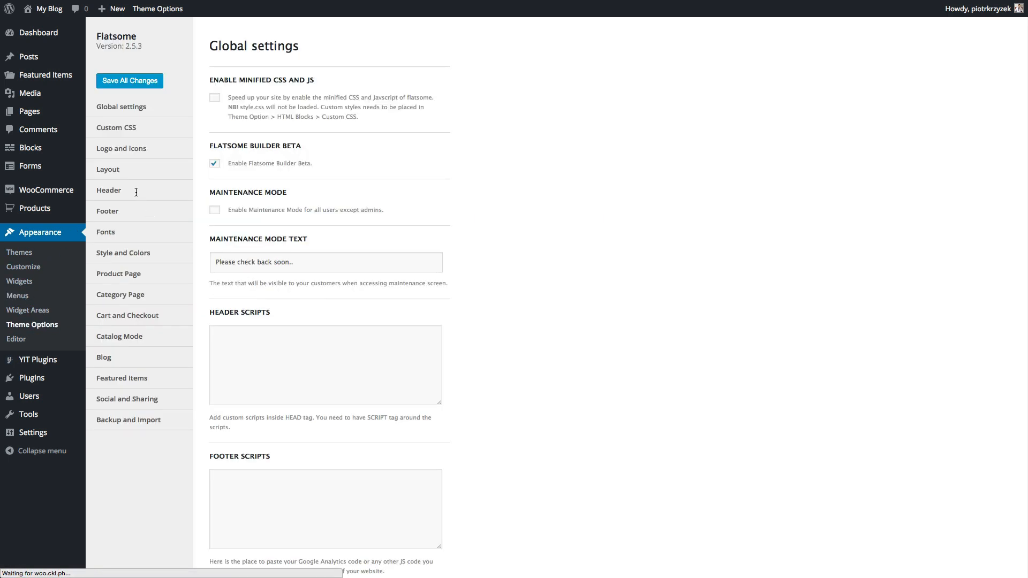
# - In Header options, change the Top Bar Left text to 'Call us at:' plus a phone number, and save
pyautogui.click(136, 192)
pyautogui.scroll(-10, 380, 289)
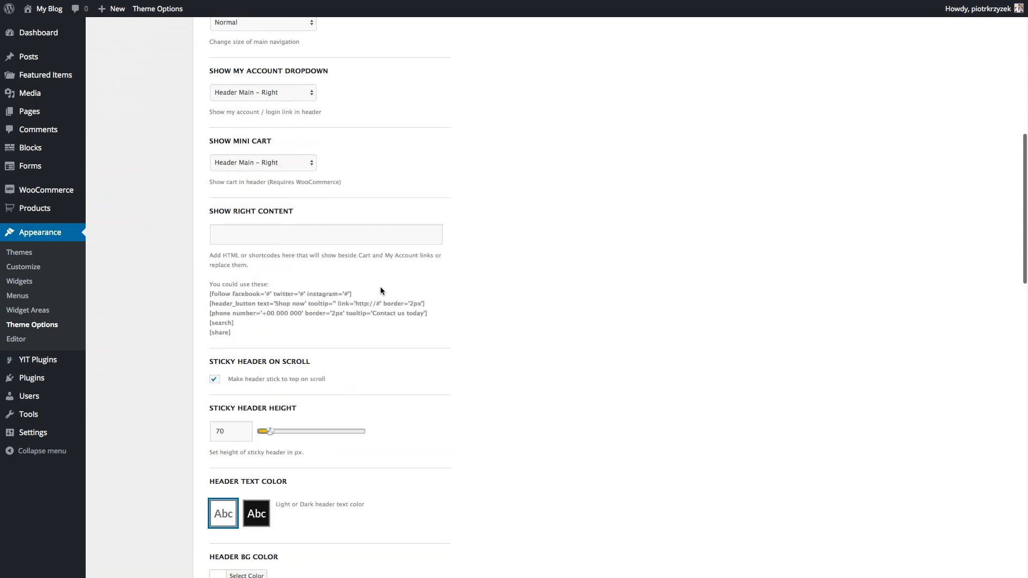
pyautogui.scroll(-11, 381, 291)
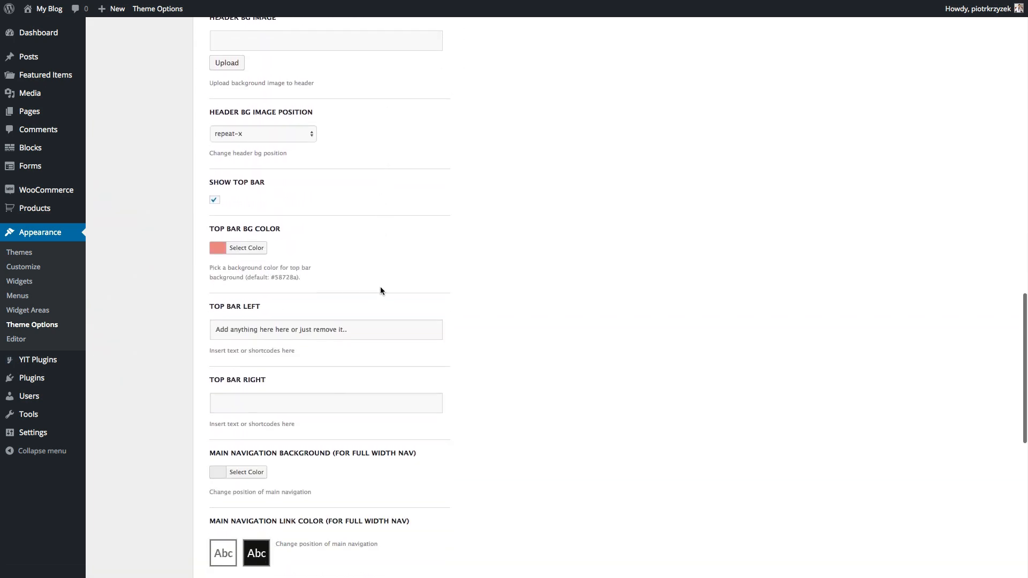
pyautogui.moveTo(390, 282); pyautogui.dragTo(158, 266)
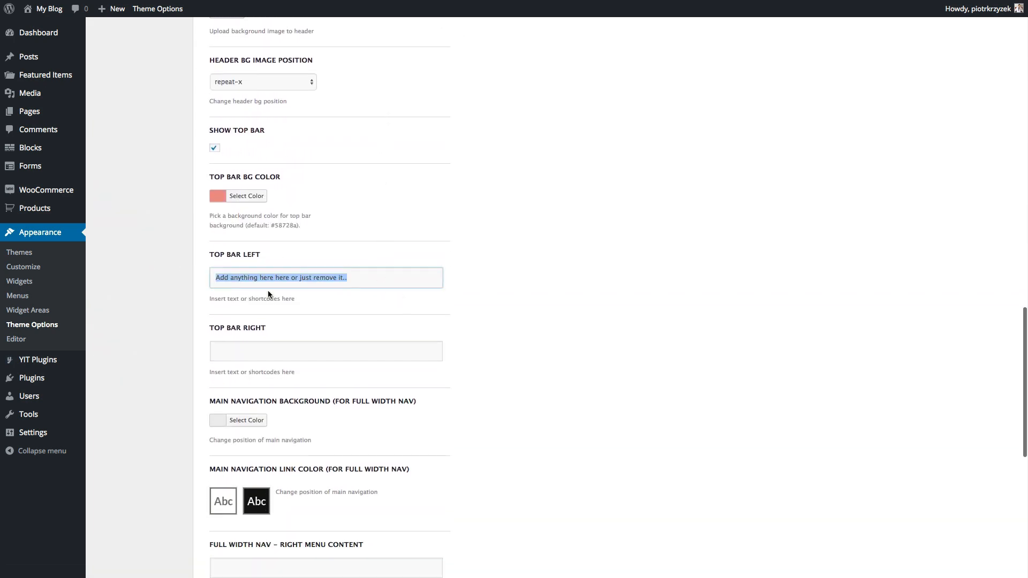
pyautogui.press('BackSpace')
pyautogui.write('Call us')
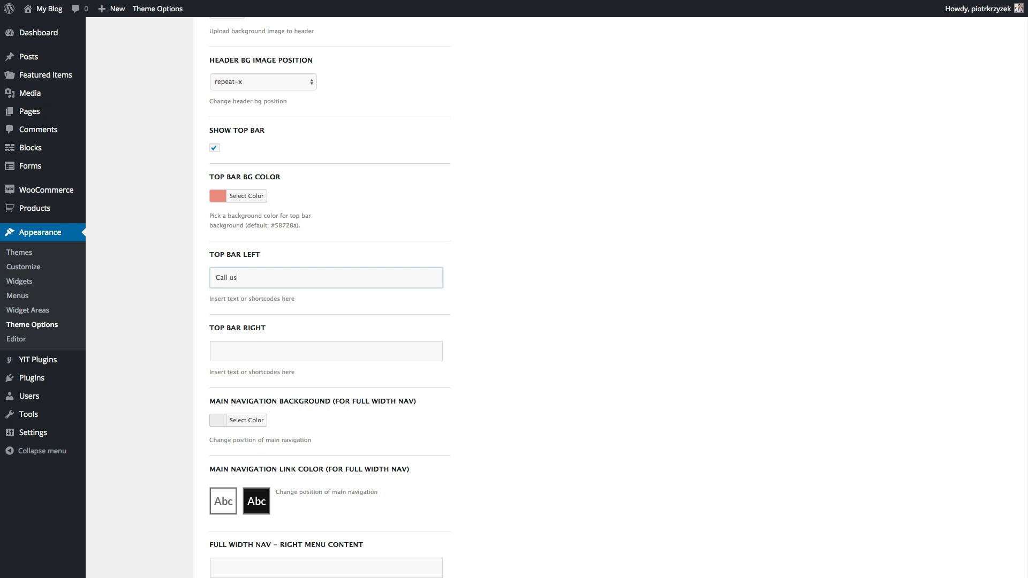
pyautogui.scroll(15, 195, 296)
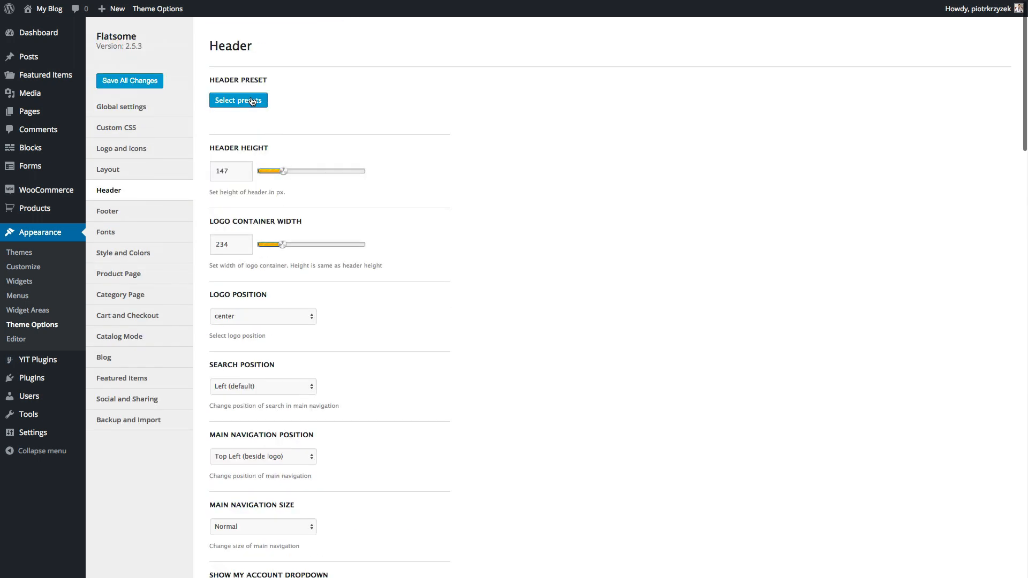
pyautogui.click(113, 82)
# - Reload the live site to confirm the new top bar, then return to Header options
pyautogui.hotkey('ctrl', 'Tab')
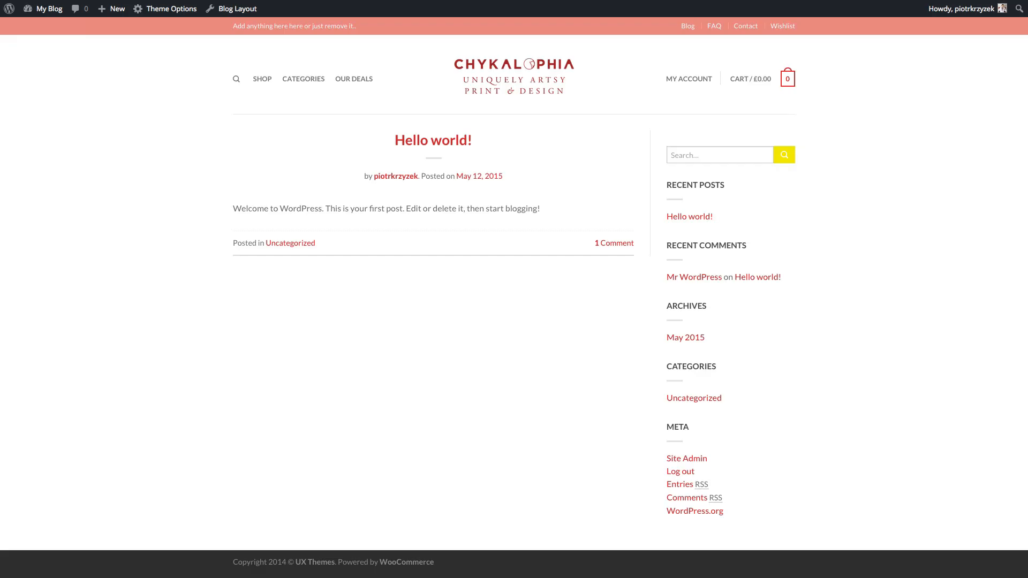
pyautogui.press('super+r')
pyautogui.hotkey('ctrl', 'shift', 'Tab')
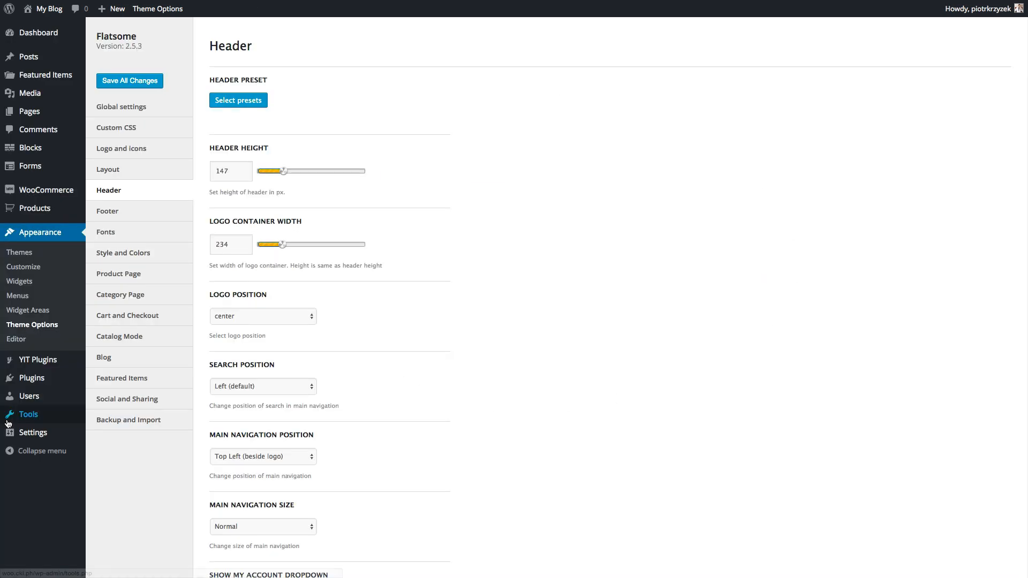
# - In Reading settings, set a static front page of Home with Blog as posts page, then reload the site
pyautogui.moveTo(59, 438)
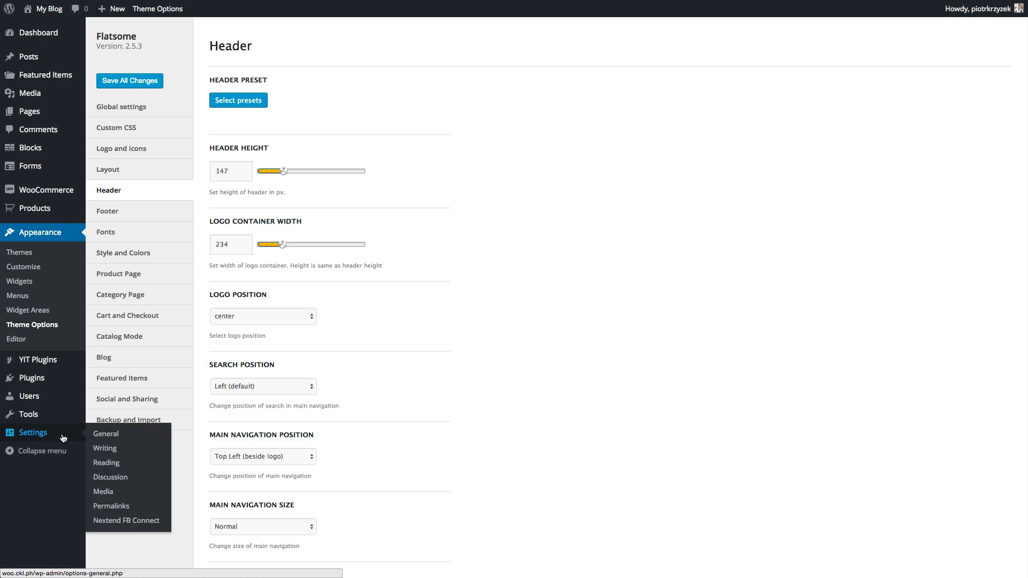
pyautogui.click(112, 467)
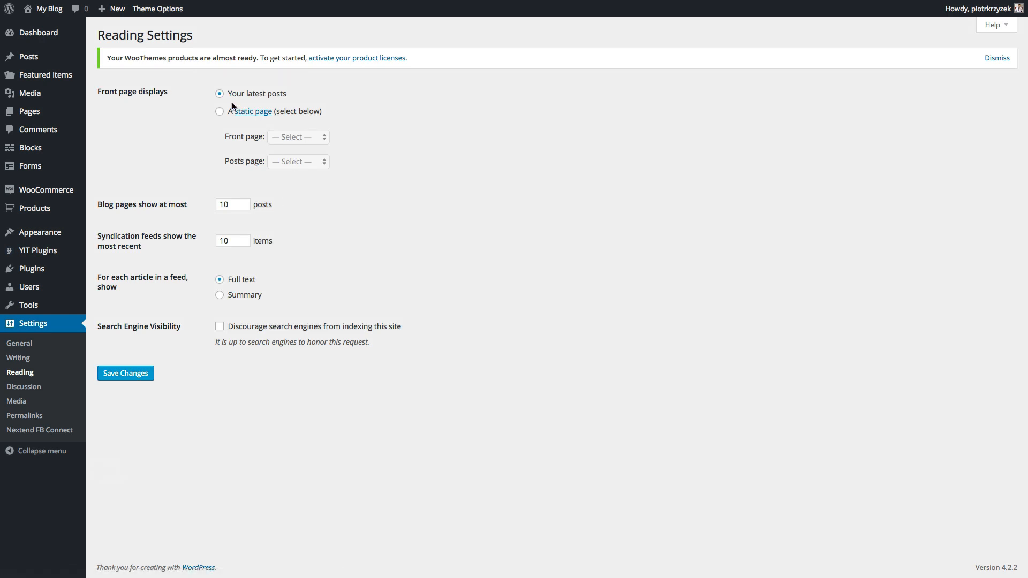
pyautogui.click(219, 111)
pyautogui.click(289, 137)
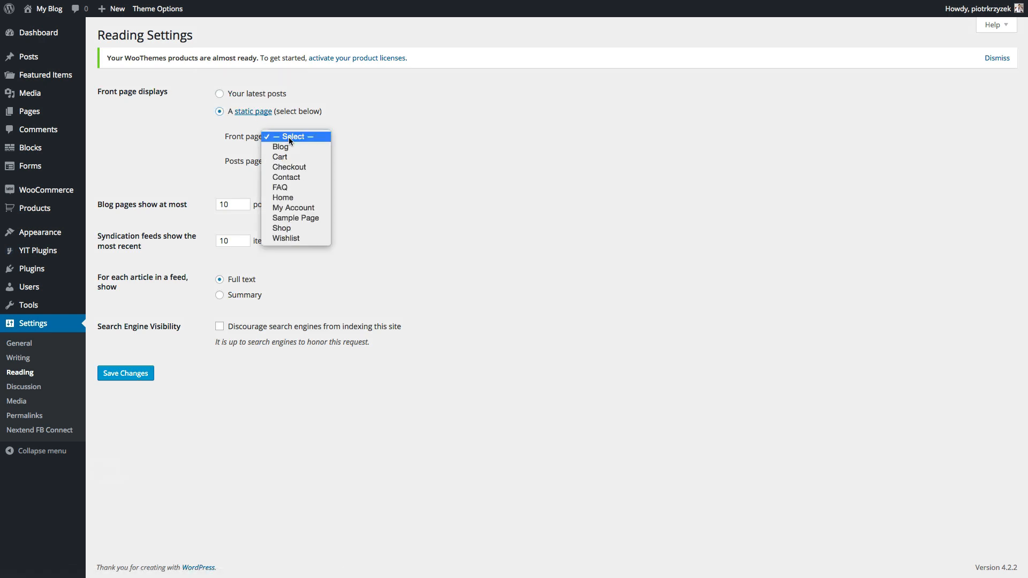
pyautogui.click(277, 197)
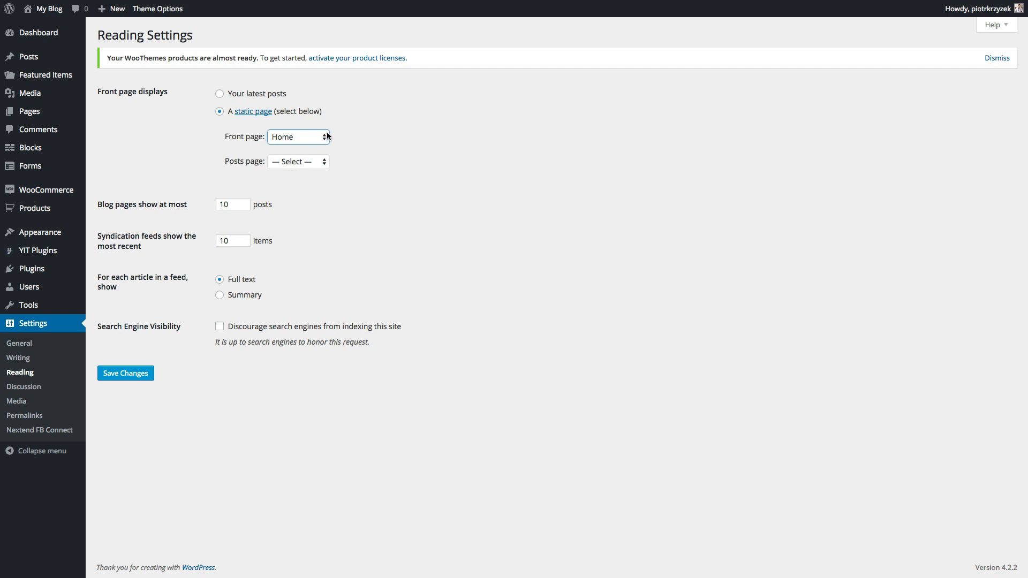
pyautogui.click(294, 158)
pyautogui.click(294, 171)
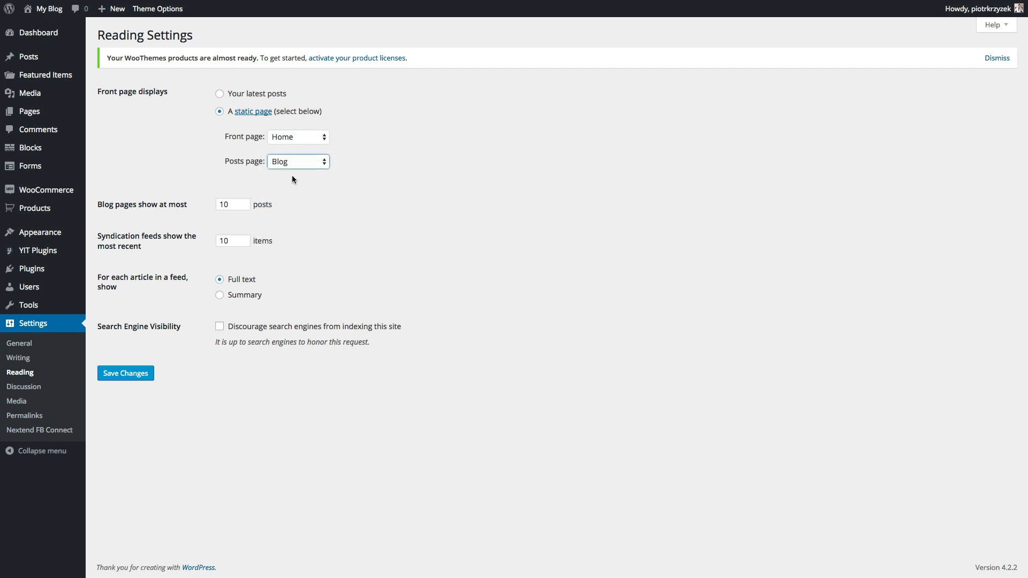
pyautogui.click(123, 373)
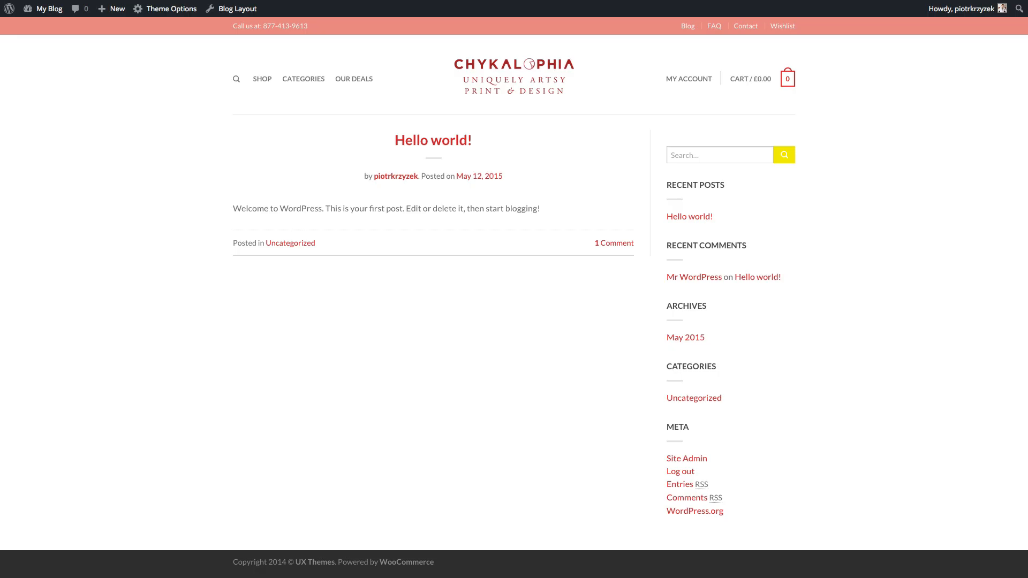
pyautogui.press('super+r')
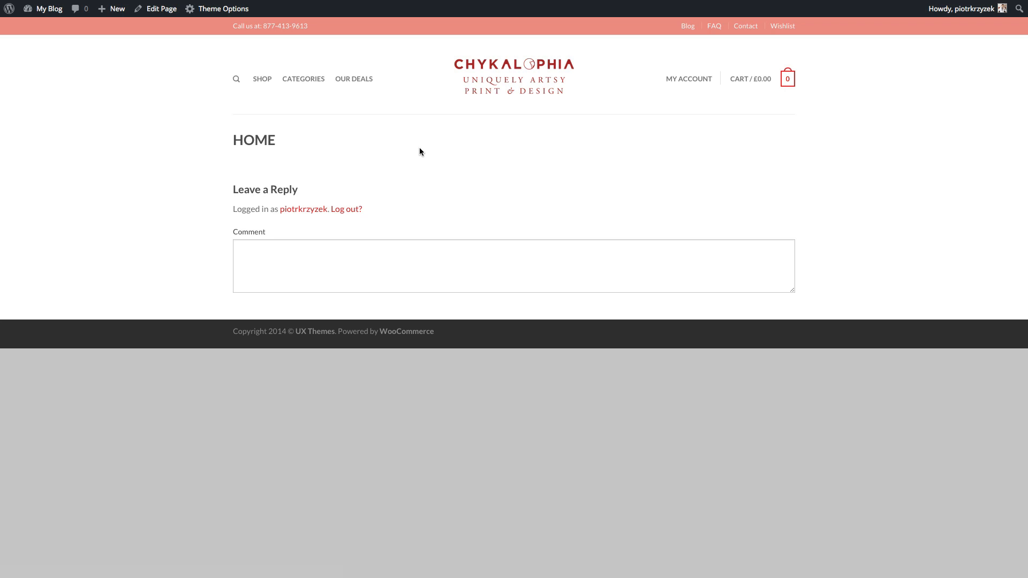
# - Edit the Home page and enable its Comments and Discussion panels via Screen Options
pyautogui.click(164, 15)
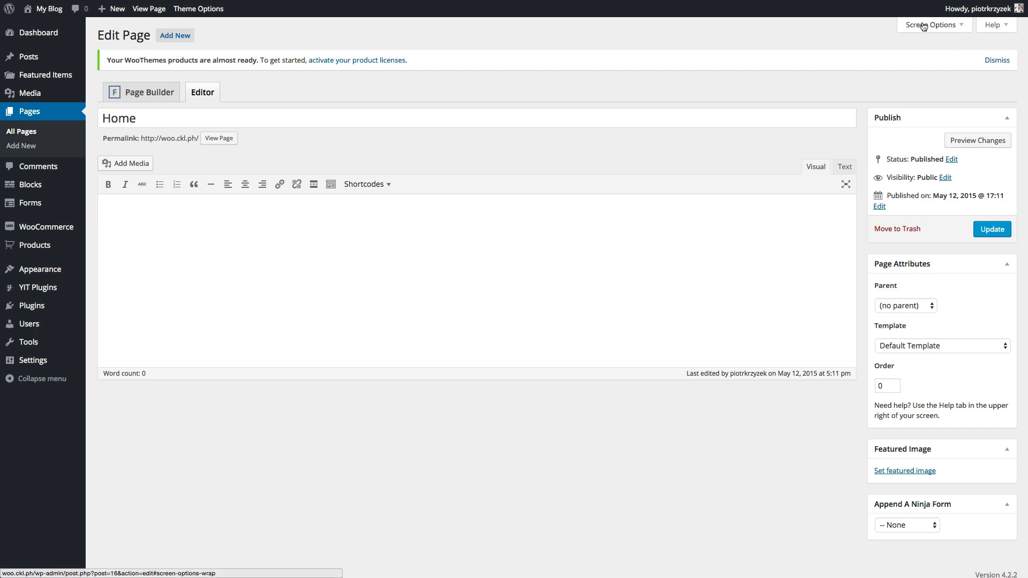
pyautogui.scroll(-2, 849, 403)
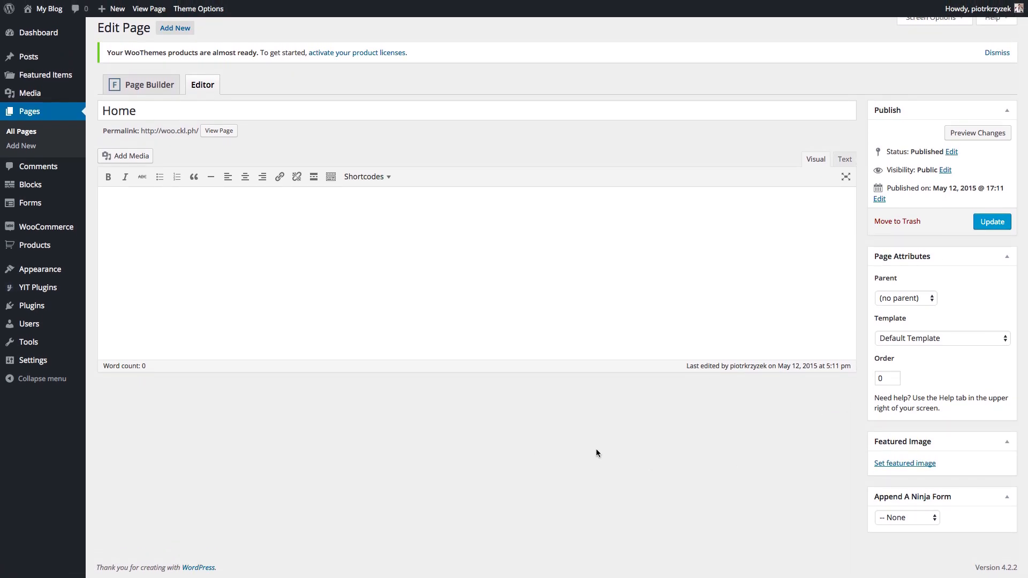
pyautogui.scroll(1, 825, 289)
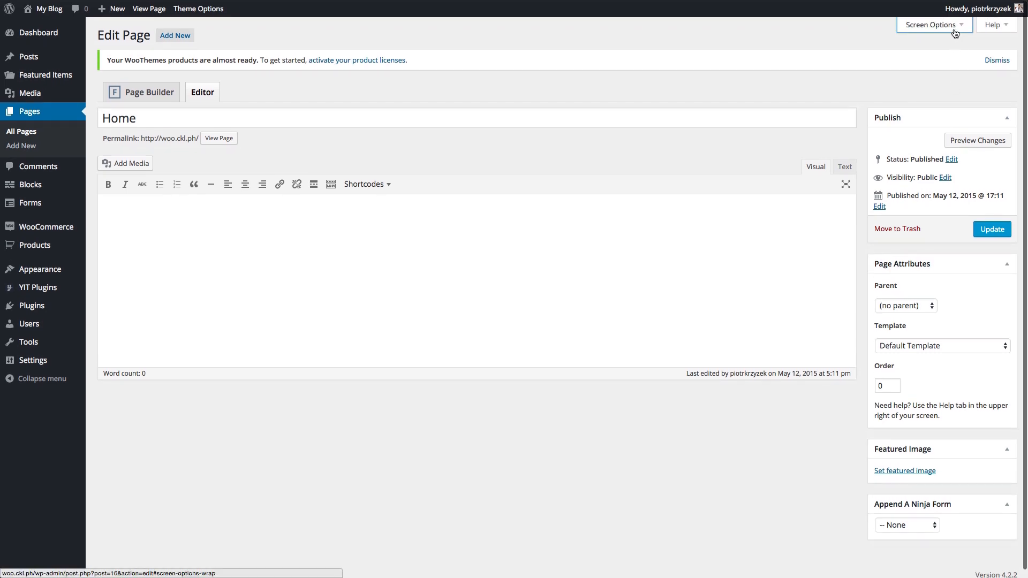
pyautogui.click(954, 29)
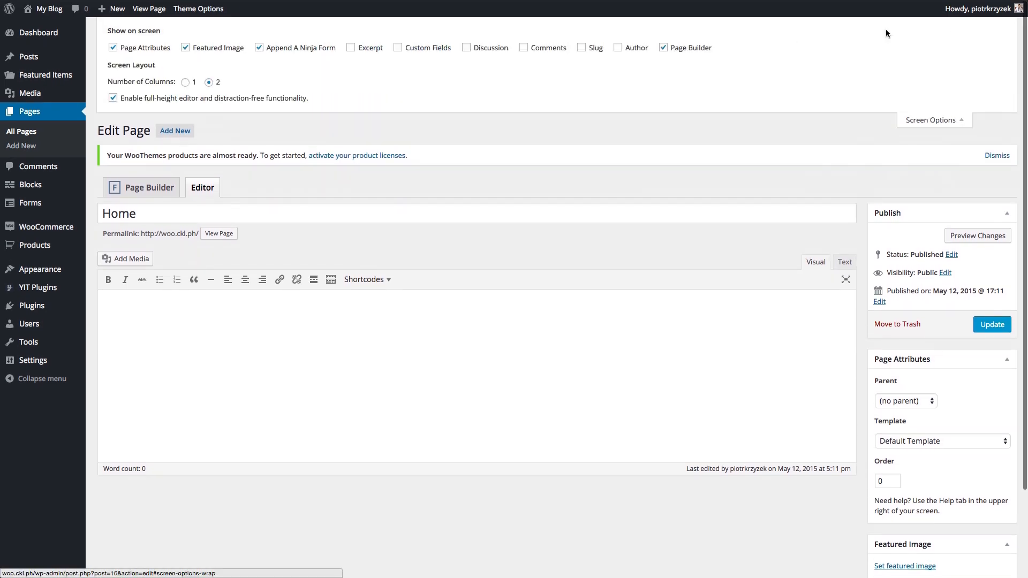
pyautogui.click(524, 48)
pyautogui.click(467, 48)
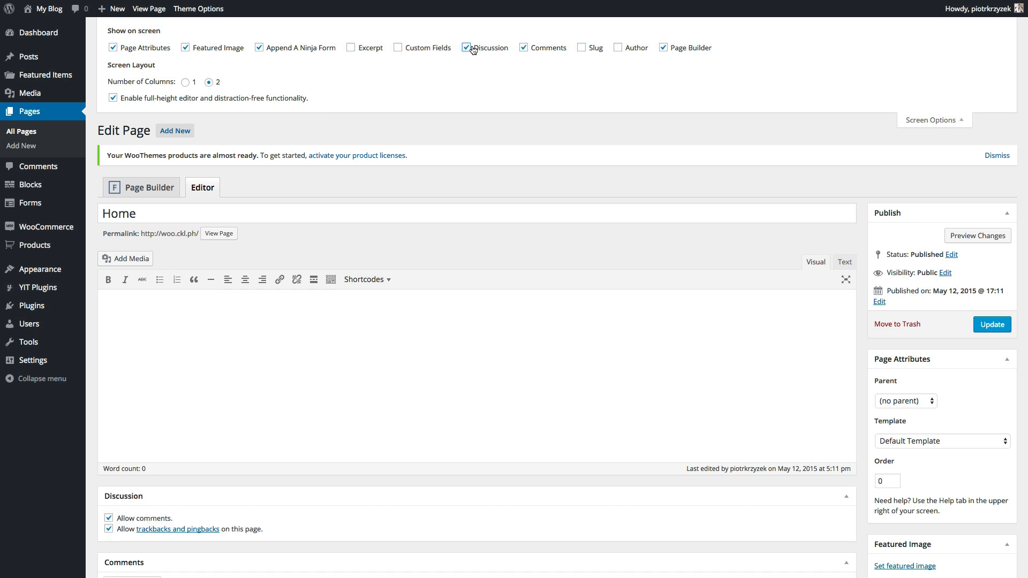
pyautogui.click(955, 121)
# - Uncheck Allow comments, update the Home page, and verify the live page has no reply form
pyautogui.scroll(-1, 874, 282)
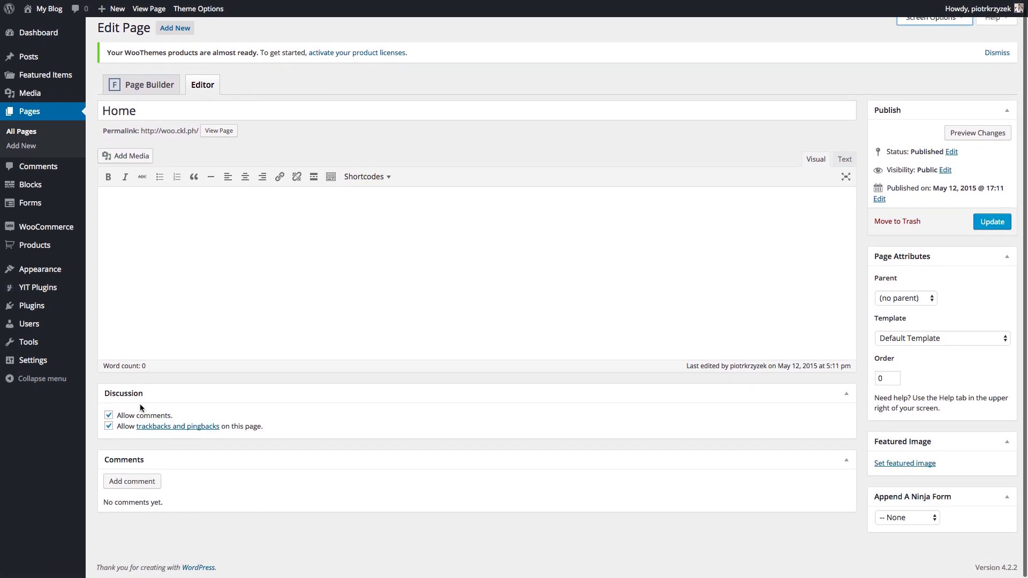
pyautogui.click(123, 417)
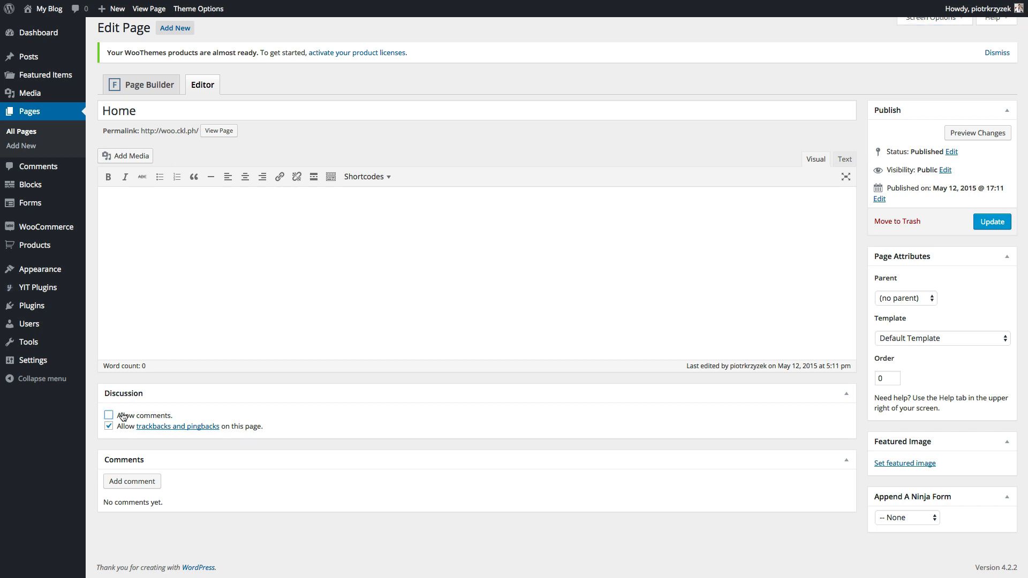
pyautogui.click(980, 223)
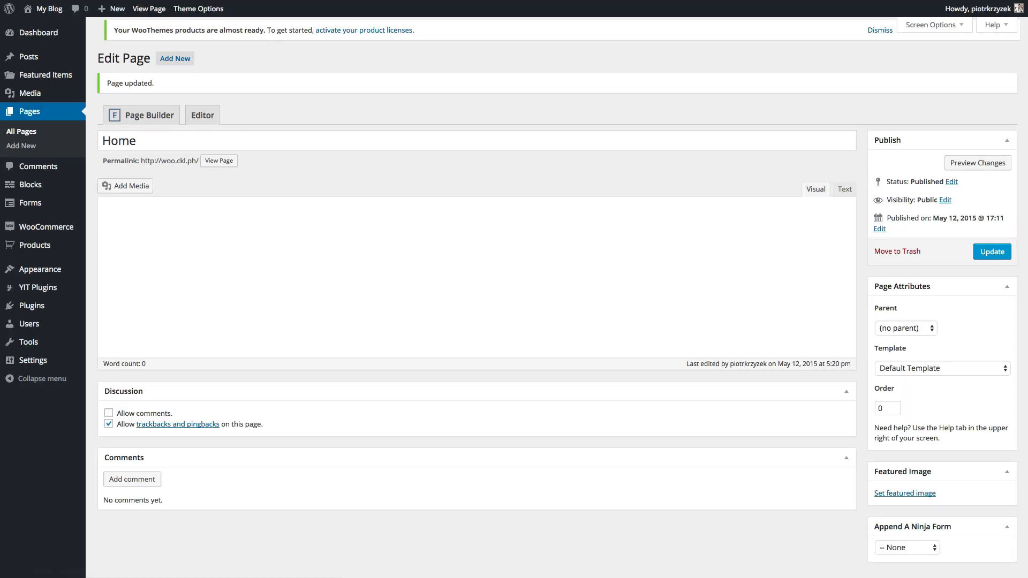
pyautogui.hotkey('ctrl', 'Tab')
pyautogui.press('super+r')
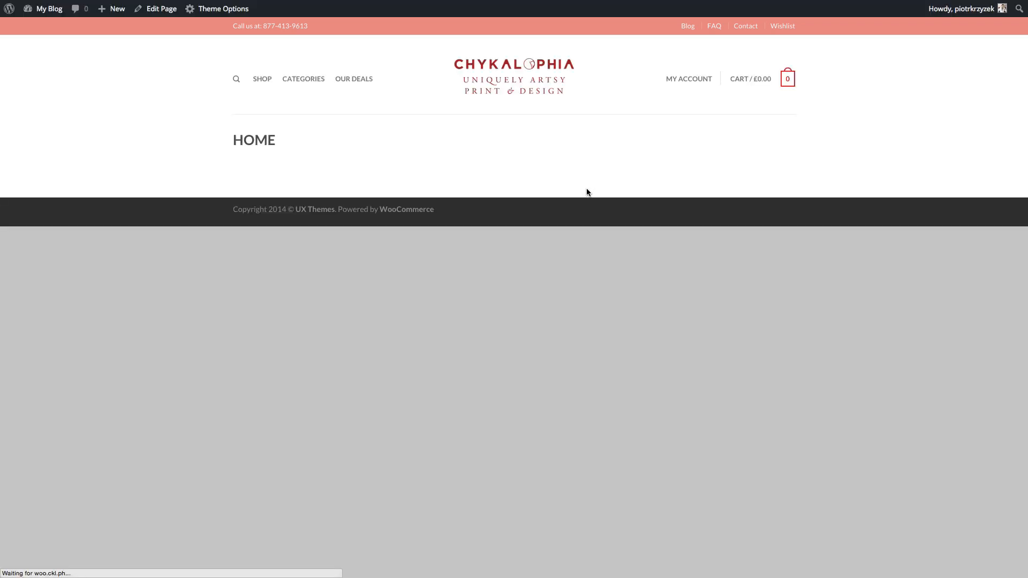
pyautogui.moveTo(294, 141); pyautogui.dragTo(220, 140)
pyautogui.click(250, 141)
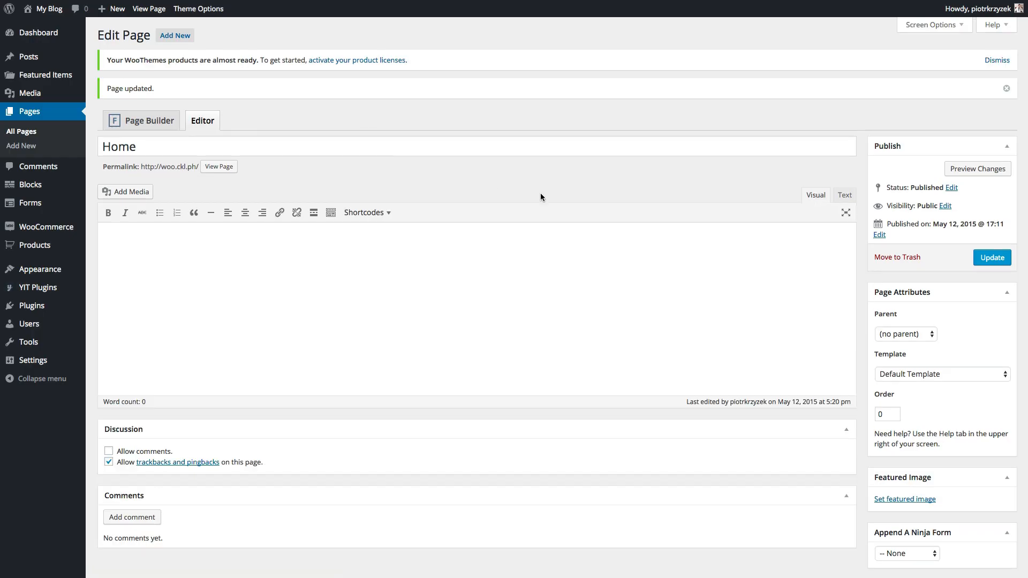
# - Give the Home page the 'Default Template (No title)' template, update, and confirm on the live site
pyautogui.scroll(-1, 819, 319)
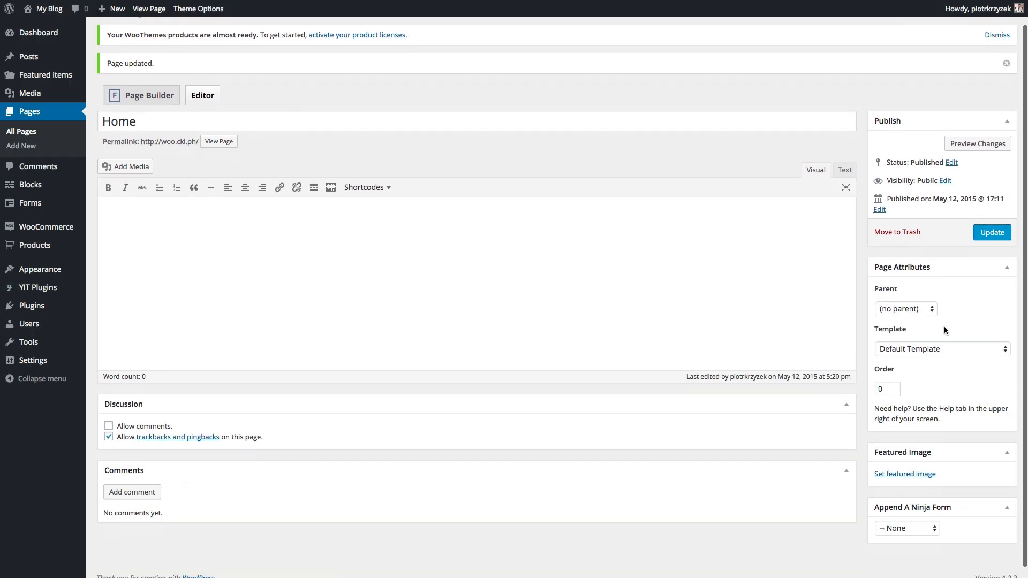
pyautogui.click(908, 349)
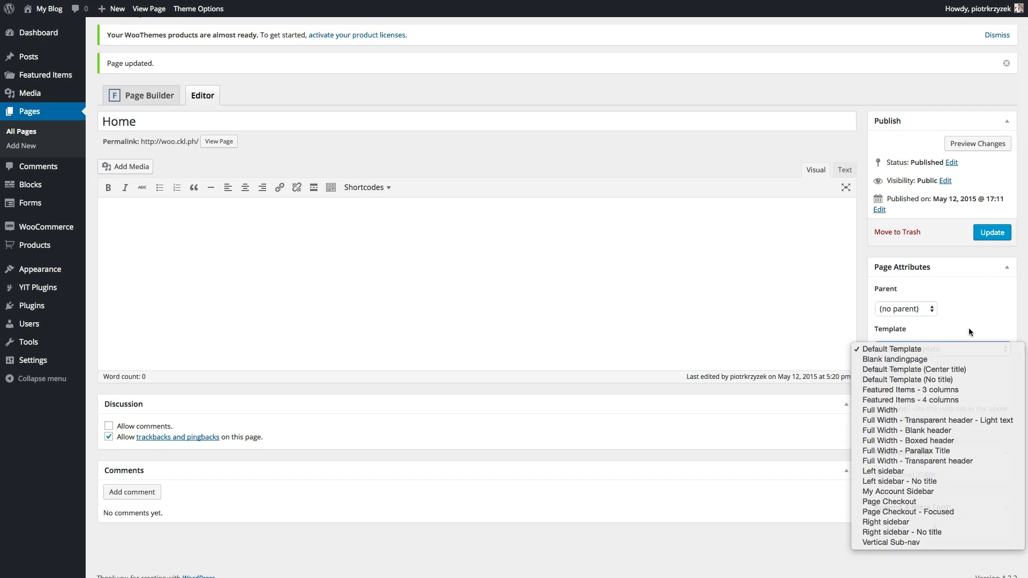
pyautogui.click(967, 328)
pyautogui.click(908, 349)
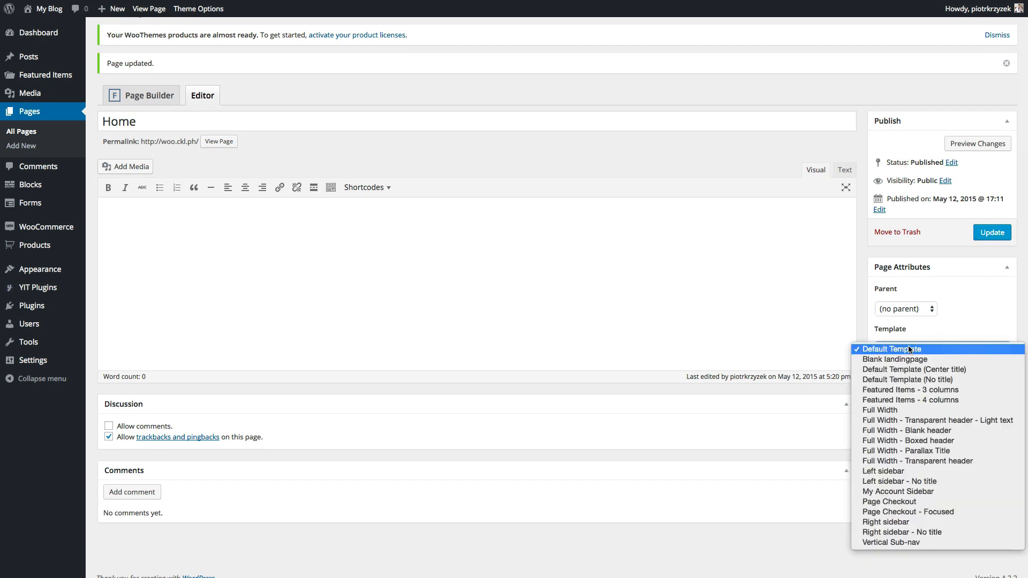
pyautogui.click(881, 380)
pyautogui.click(989, 233)
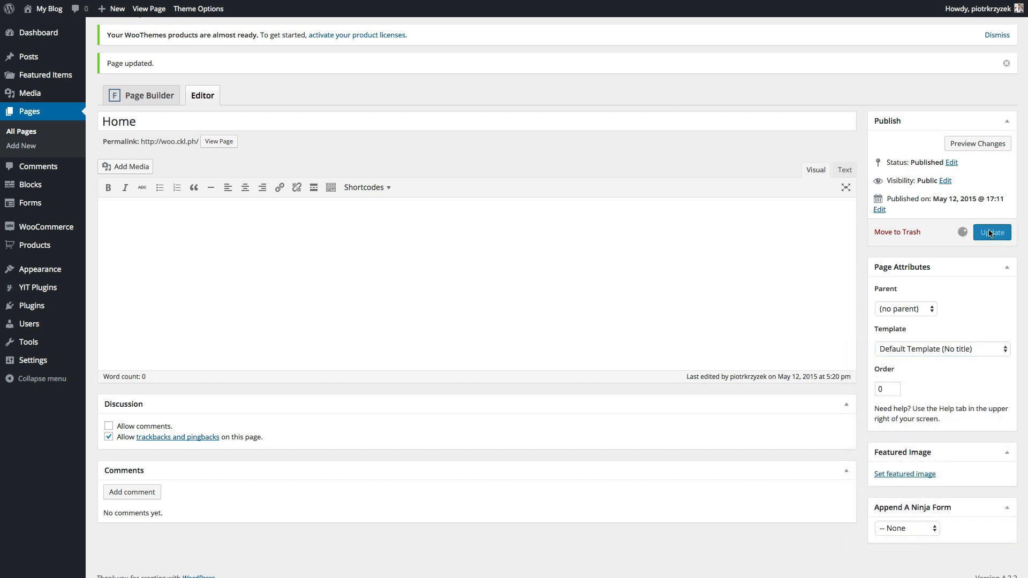
pyautogui.hotkey('ctrl', 'Tab')
pyautogui.press('super+r')
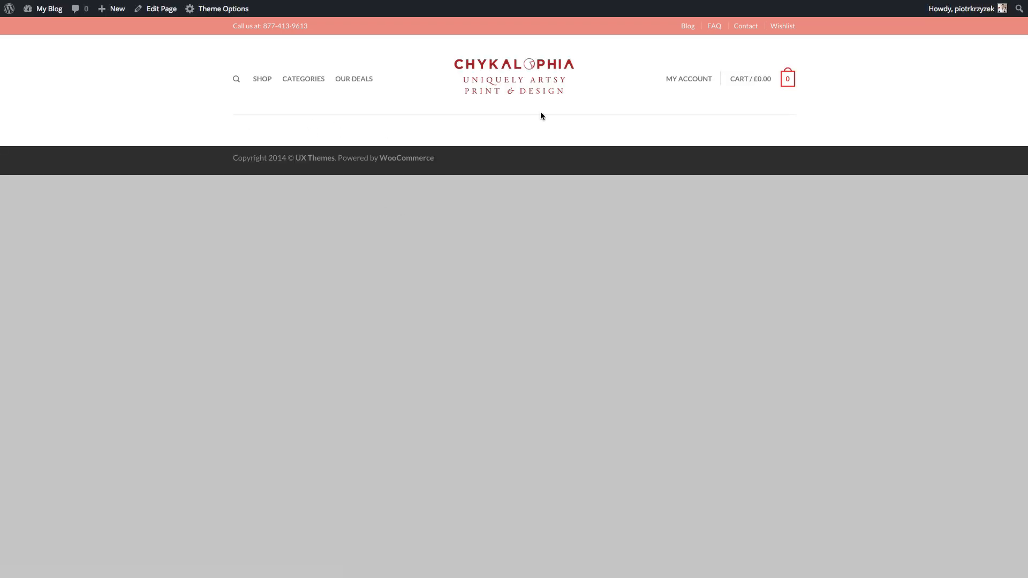
pyautogui.hotkey('ctrl', 'shift', 'Tab')
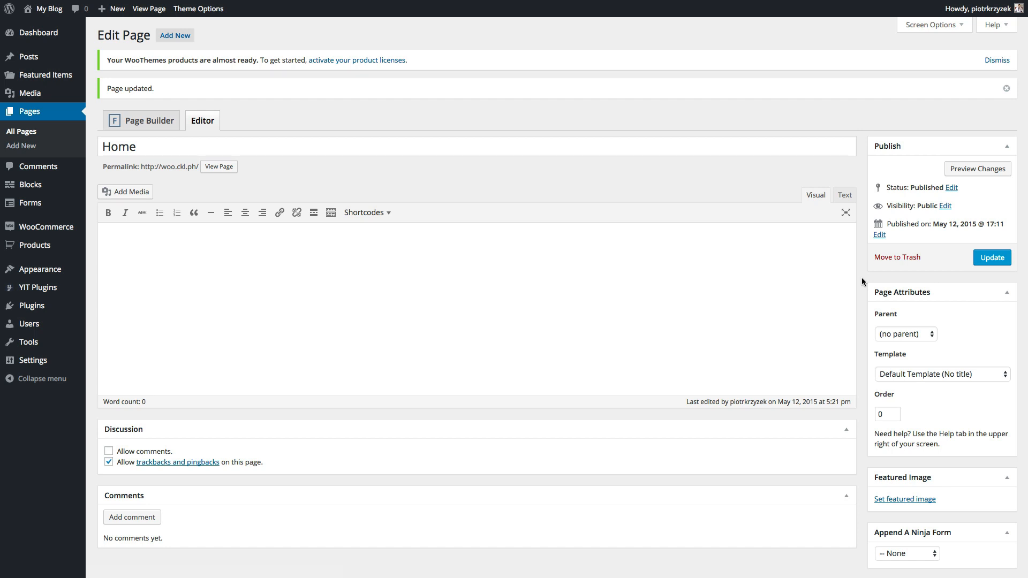
pyautogui.click(912, 377)
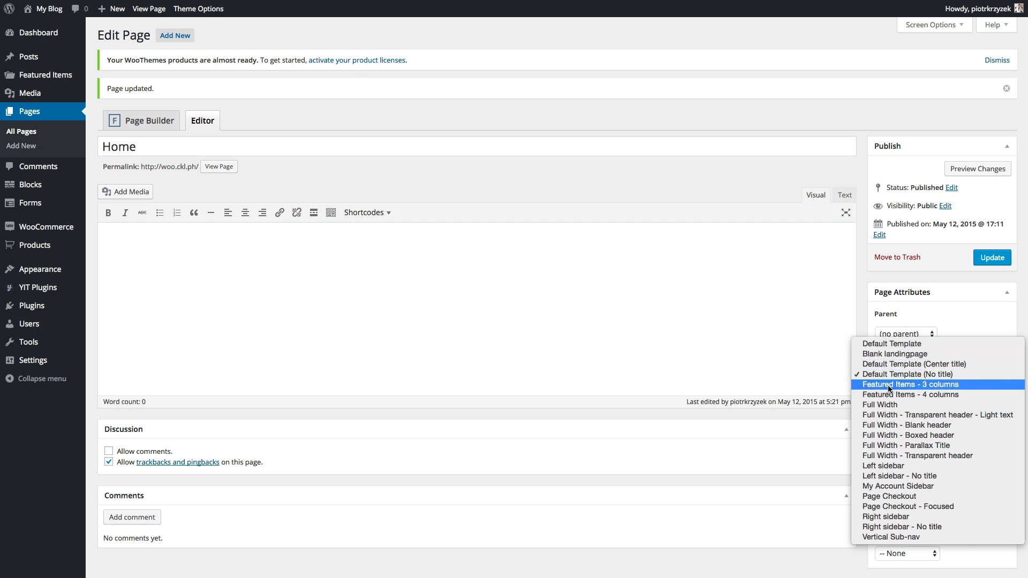
pyautogui.click(894, 278)
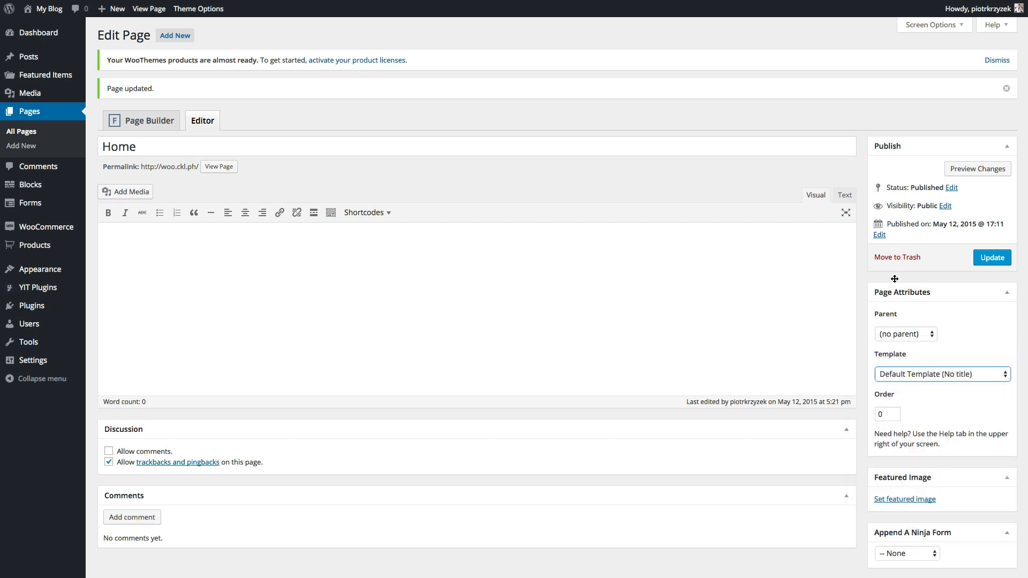
pyautogui.moveTo(53, 77)
pyautogui.click(900, 378)
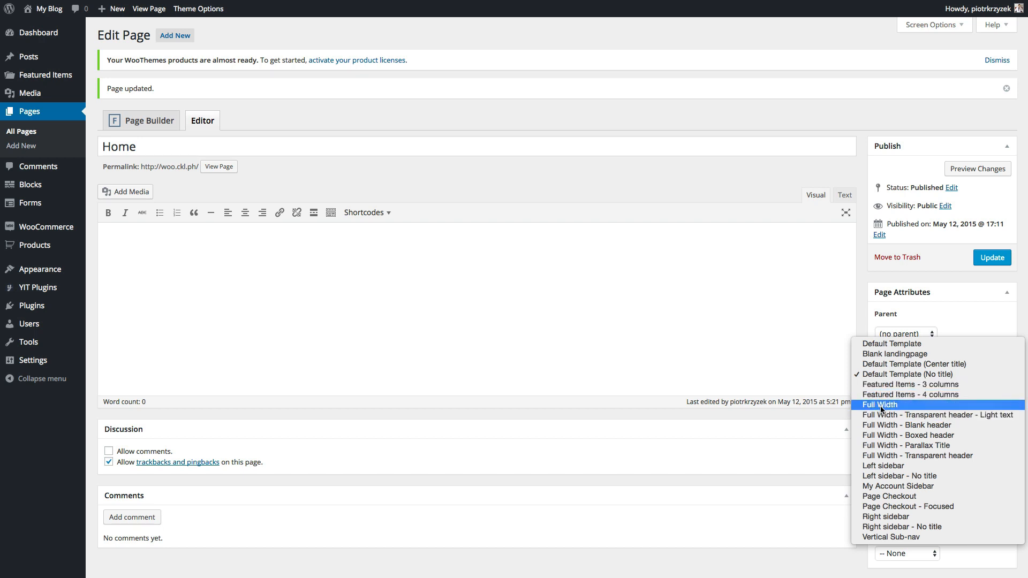
pyautogui.click(890, 280)
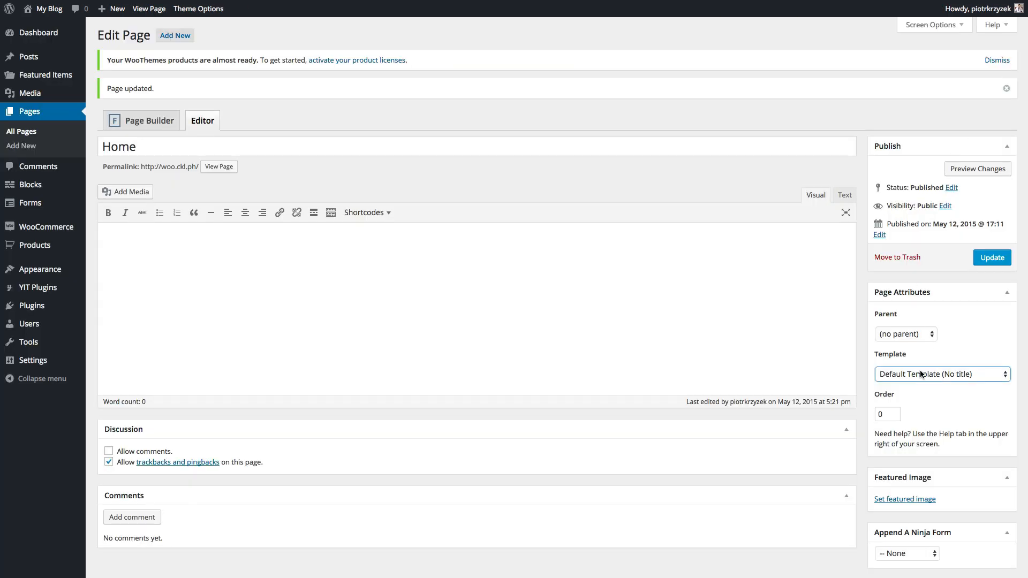
# - Leave the Home page template unchanged and go to the All Pages list
pyautogui.click(921, 375)
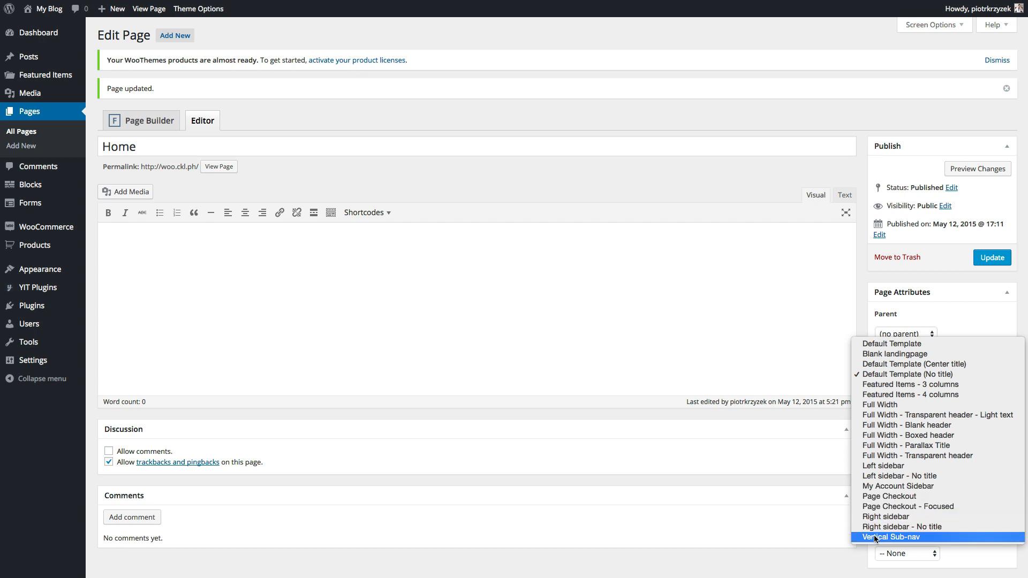
pyautogui.click(873, 288)
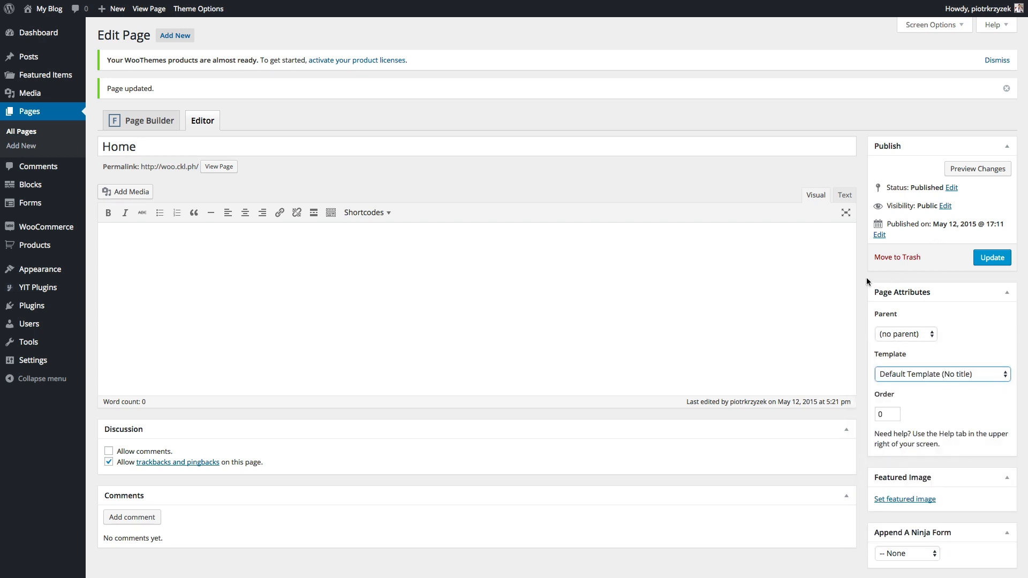
pyautogui.click(866, 277)
pyautogui.click(919, 374)
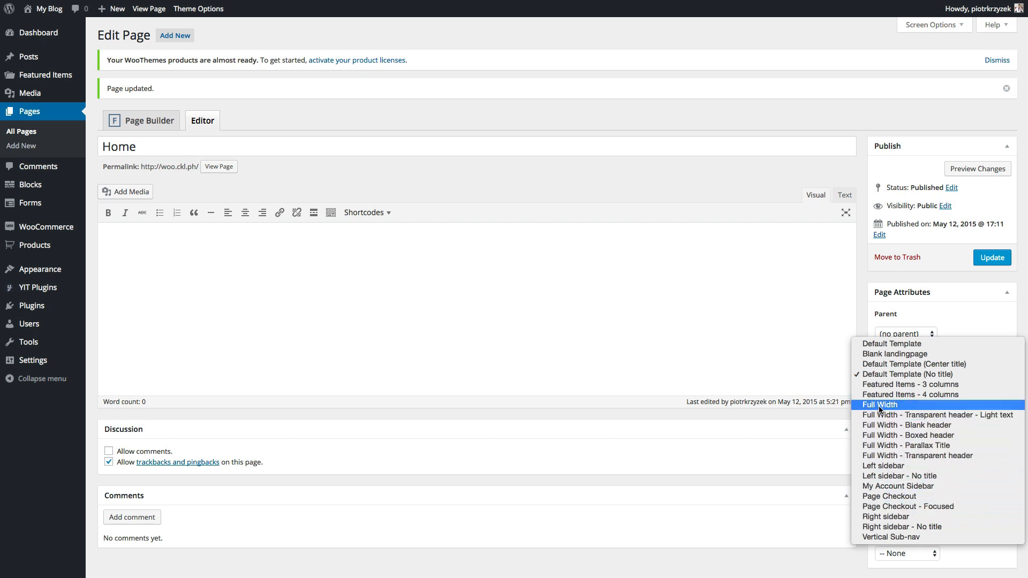
pyautogui.click(858, 281)
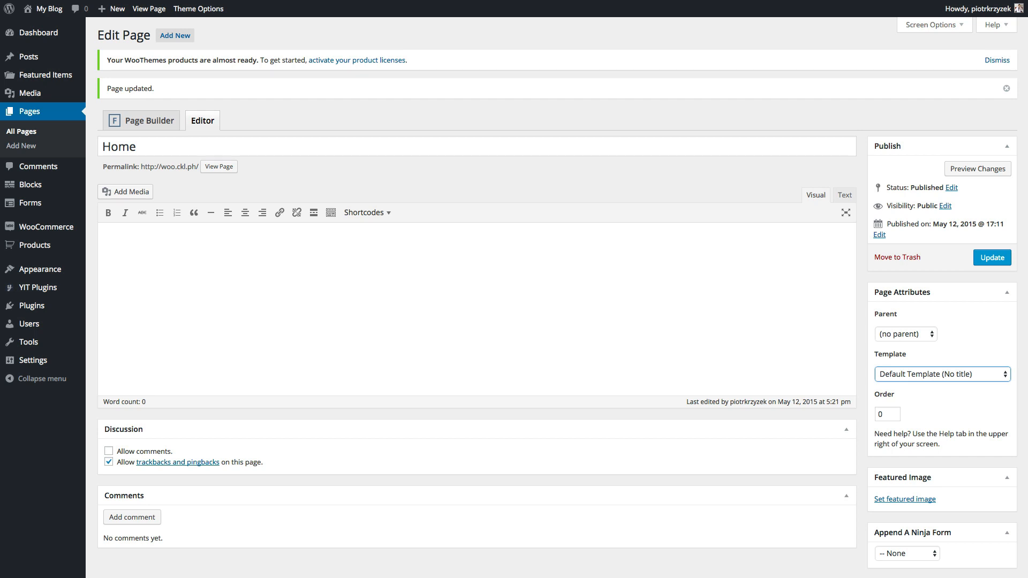
pyautogui.click(41, 132)
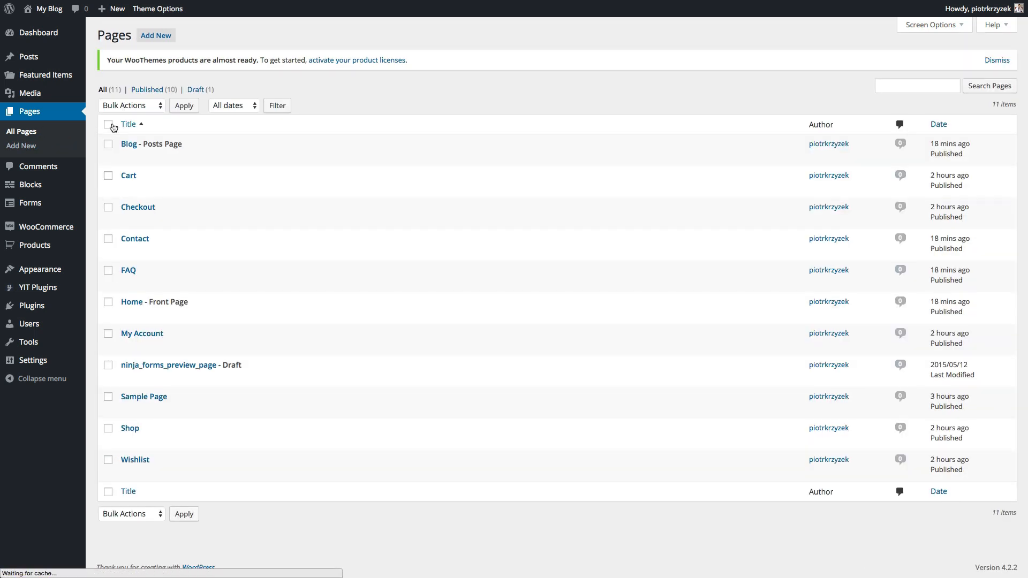
# - Bulk edit all 11 pages to set Comments to 'Do not allow' and update
pyautogui.click(109, 125)
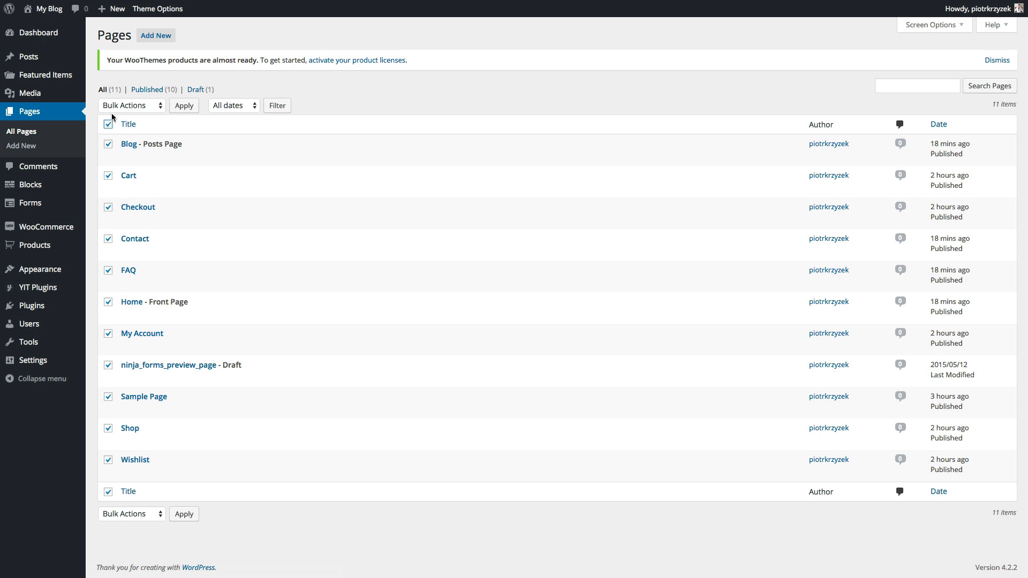
pyautogui.click(116, 110)
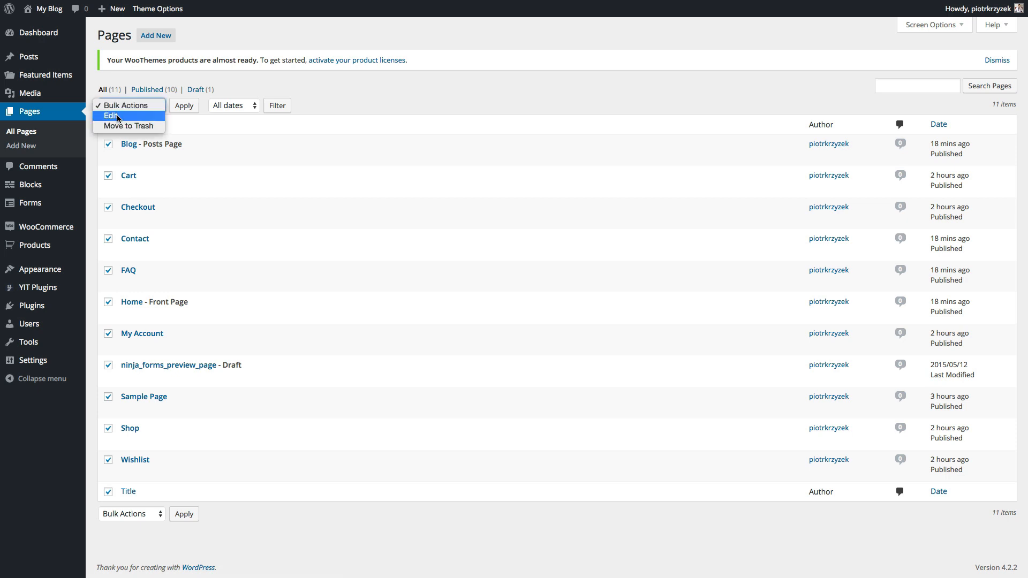
pyautogui.click(114, 115)
pyautogui.click(179, 109)
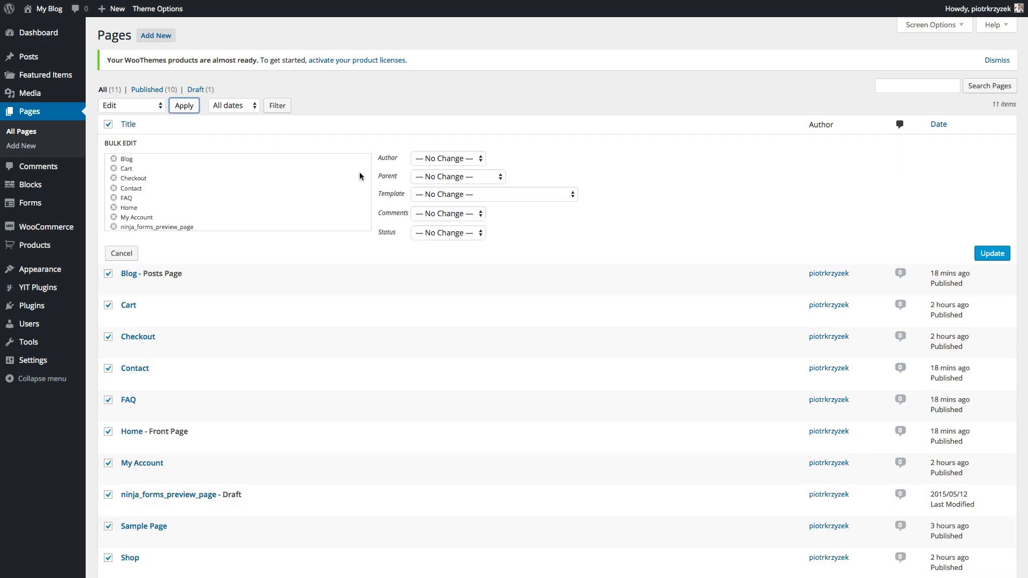
pyautogui.click(412, 214)
pyautogui.click(435, 232)
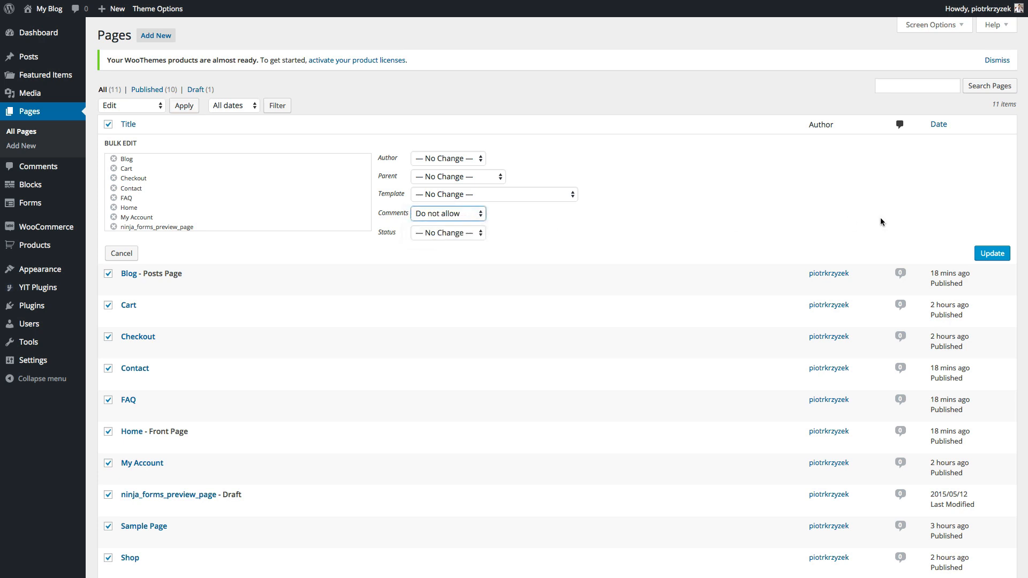
pyautogui.click(991, 254)
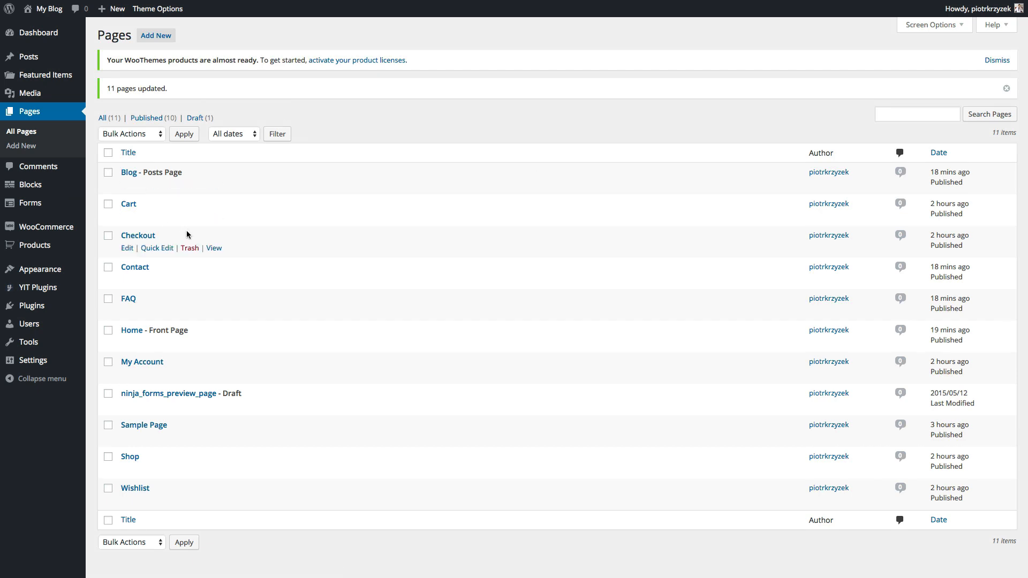
pyautogui.click(128, 345)
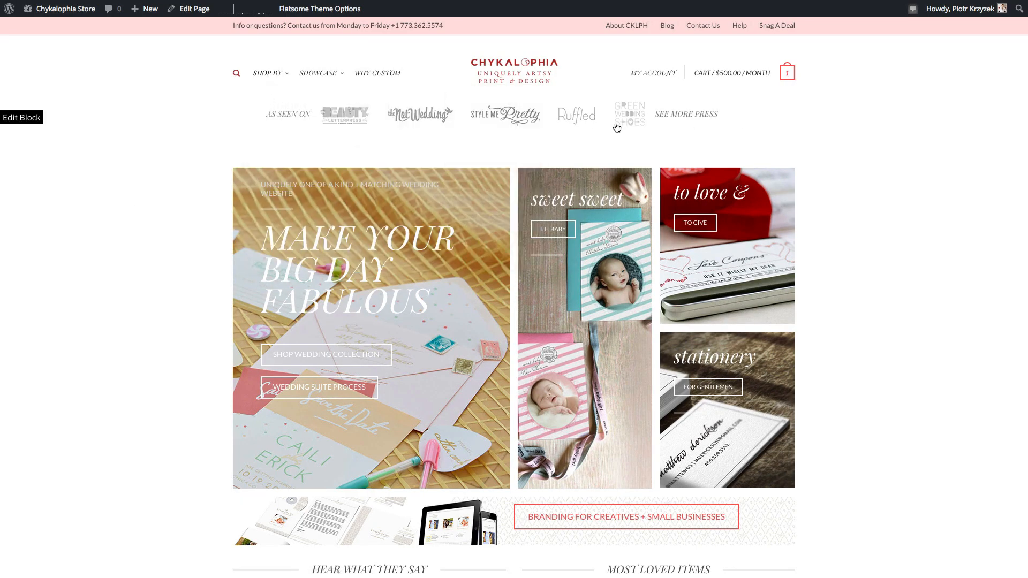
# - Scroll through the reference Chykalophia store home page to study its banner layout
pyautogui.scroll(-2, 186, 256)
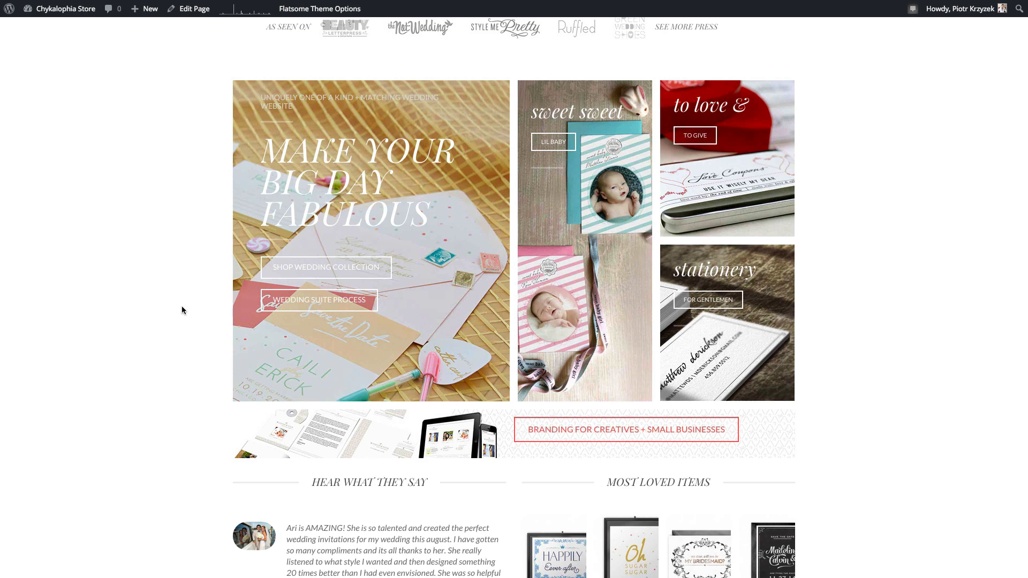
pyautogui.scroll(-4, 181, 309)
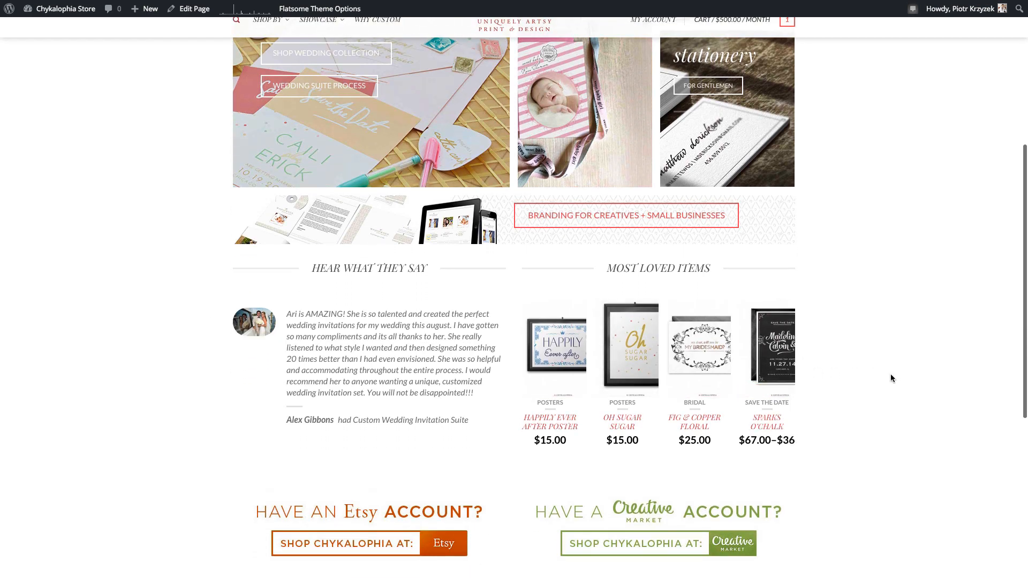
pyautogui.scroll(1, 890, 374)
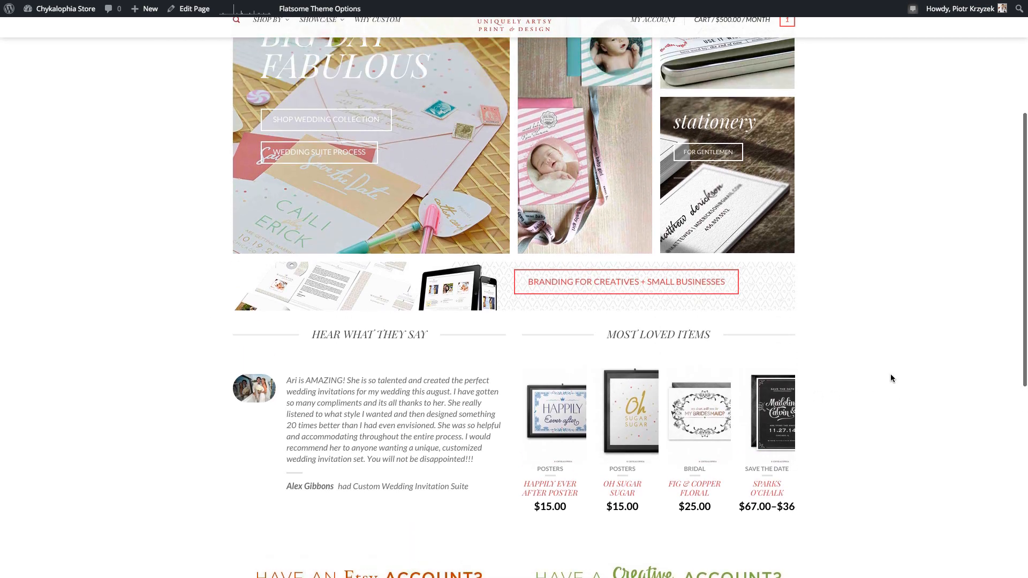
pyautogui.scroll(4, 891, 375)
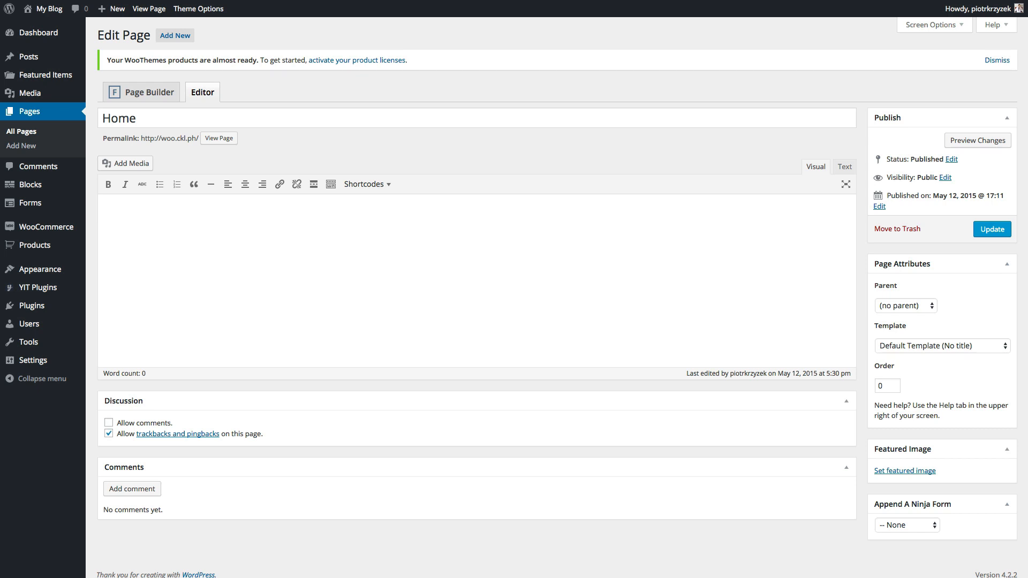
# - Open the Home page in the Flatsome Page Builder and reveal the Section, Row / Columns and Slider choices
pyautogui.click(143, 100)
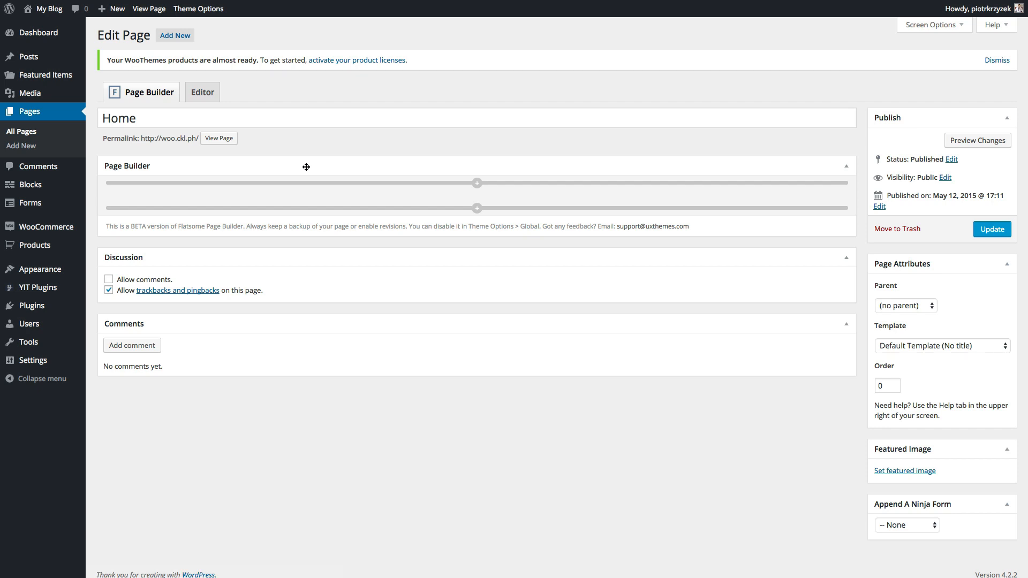
pyautogui.click(202, 94)
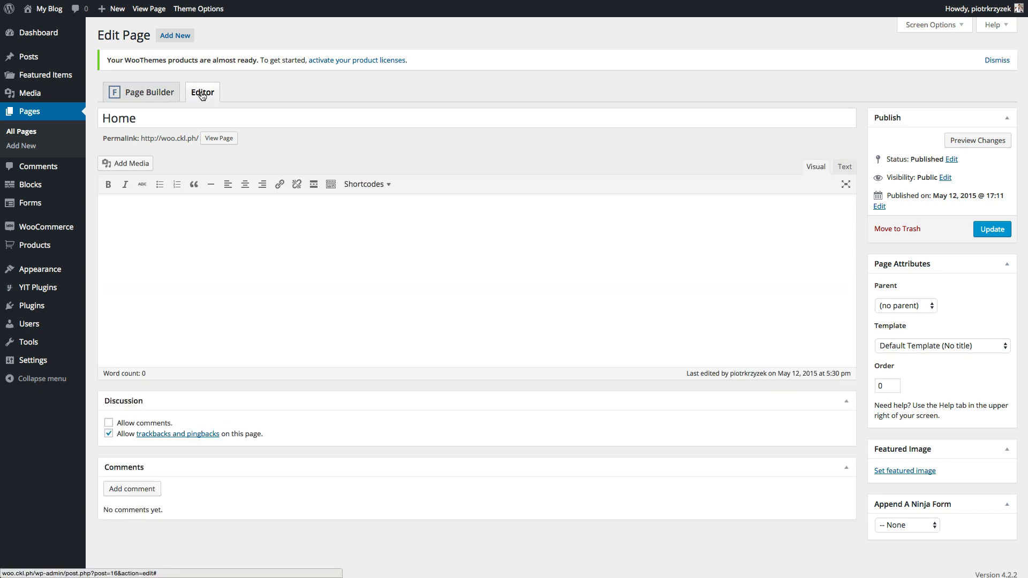
pyautogui.click(141, 95)
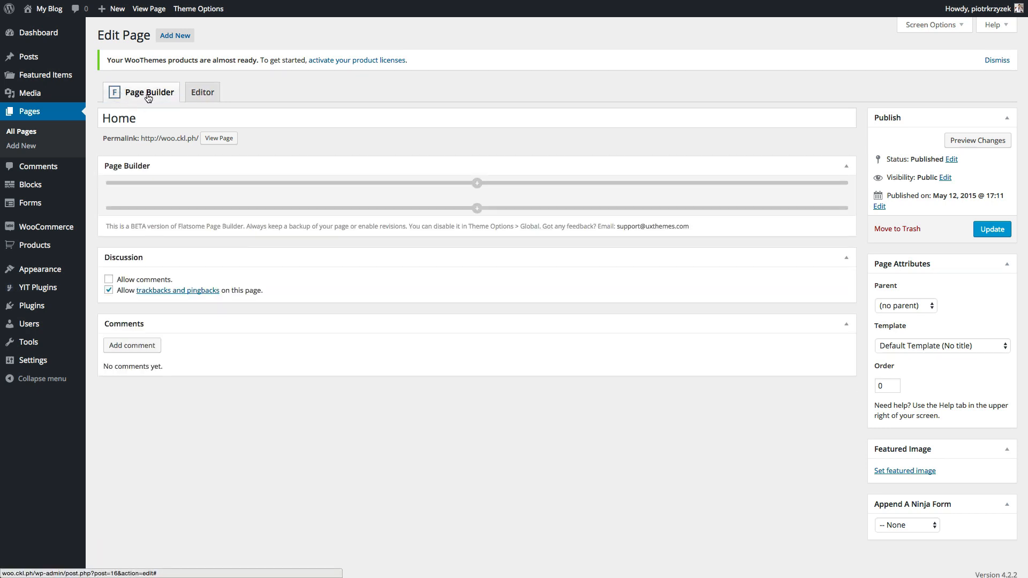
pyautogui.moveTo(53, 269)
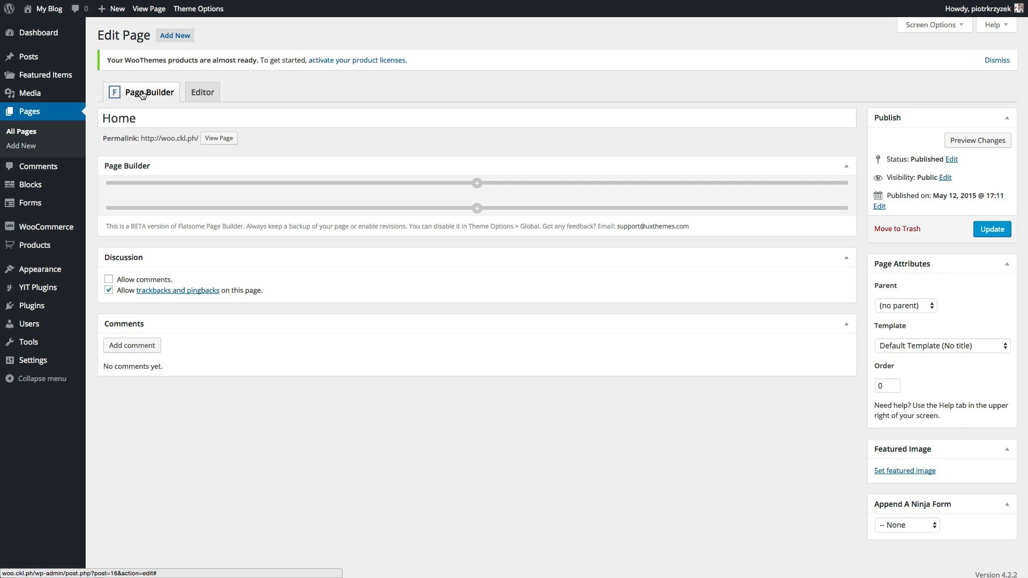
pyautogui.click(475, 184)
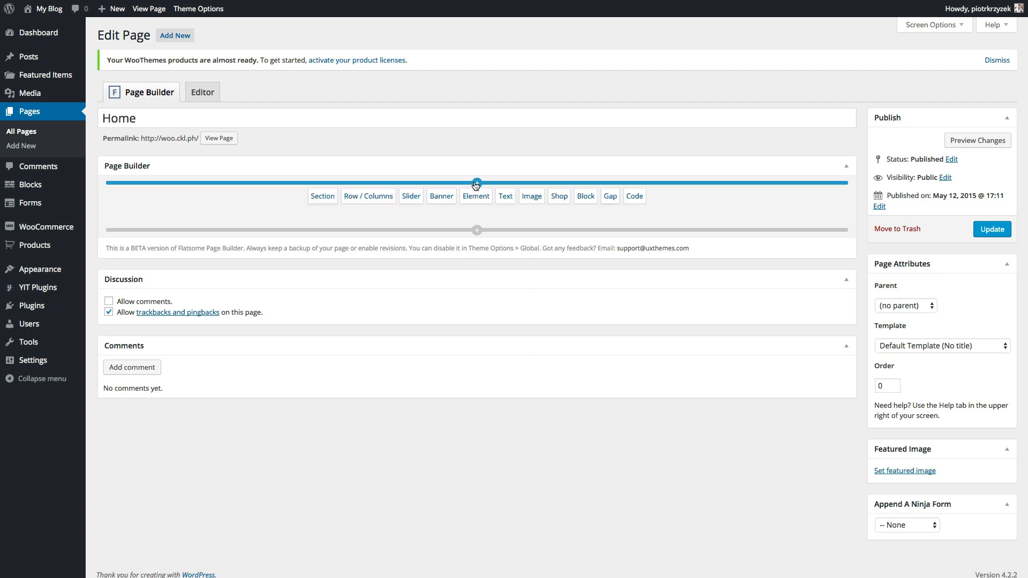
# - Insert a 1/1 Full Width row and place a UX Banner Grid element in its column
pyautogui.click(377, 195)
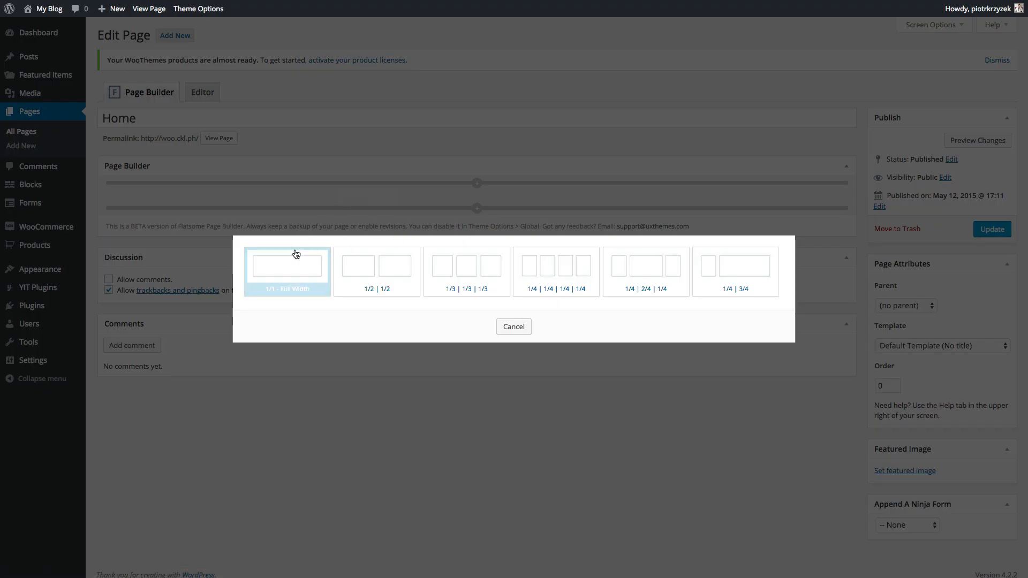
pyautogui.click(287, 267)
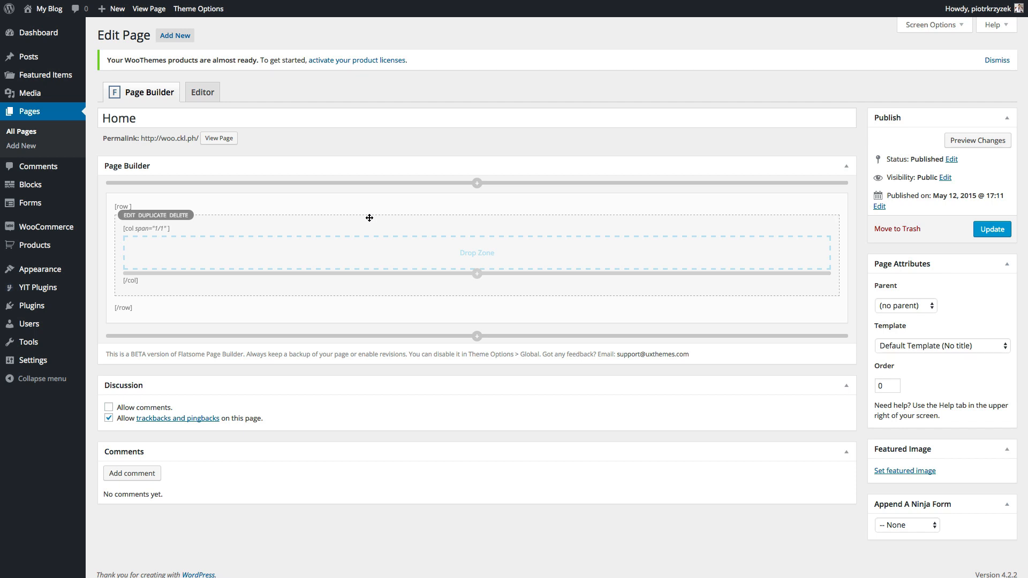
pyautogui.click(355, 274)
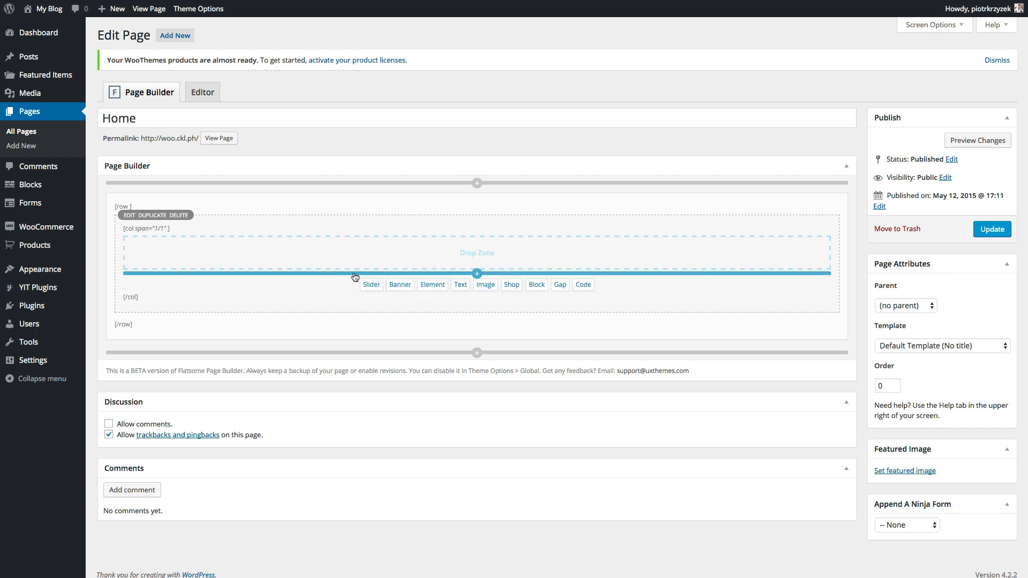
pyautogui.click(426, 286)
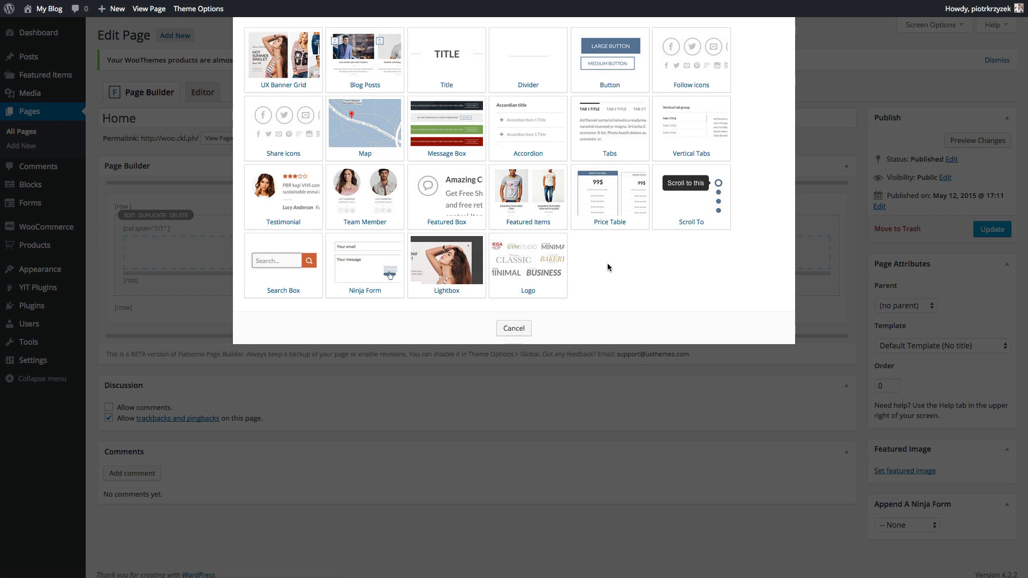
pyautogui.click(289, 59)
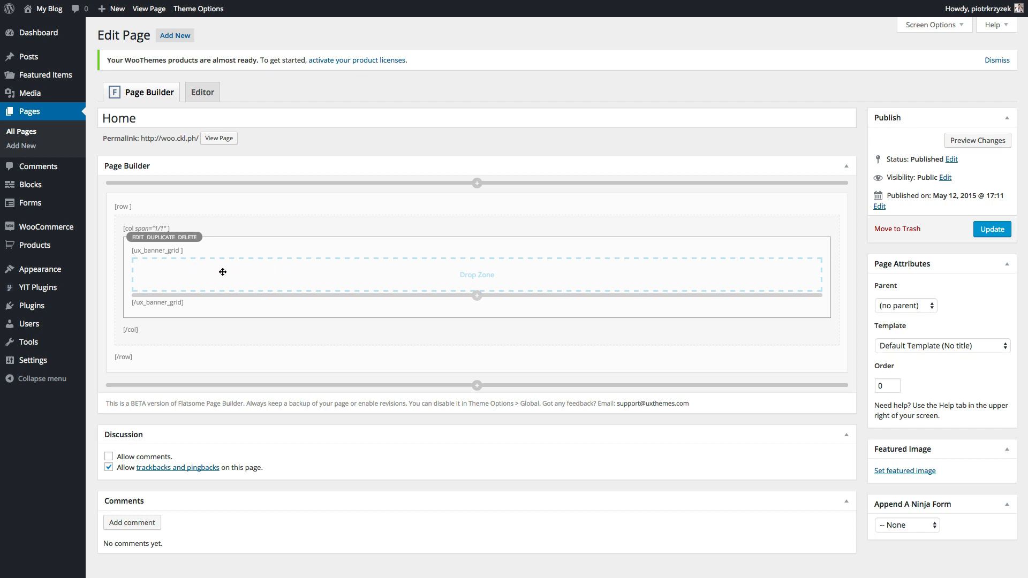
# - Keep the banner grid at 600px height with Default padding, choose grid style 1, and save
pyautogui.click(138, 238)
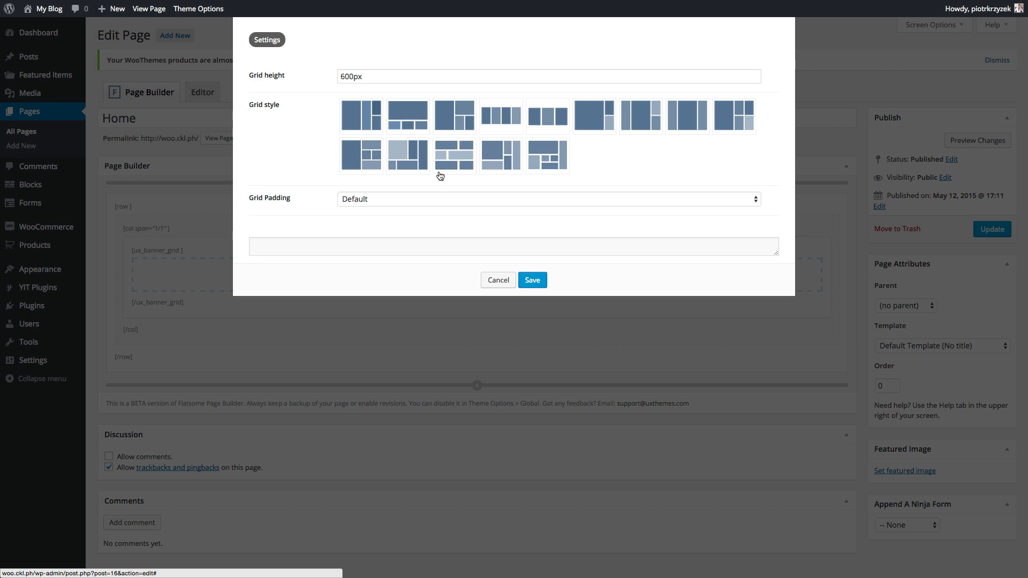
pyautogui.click(380, 76)
pyautogui.click(370, 197)
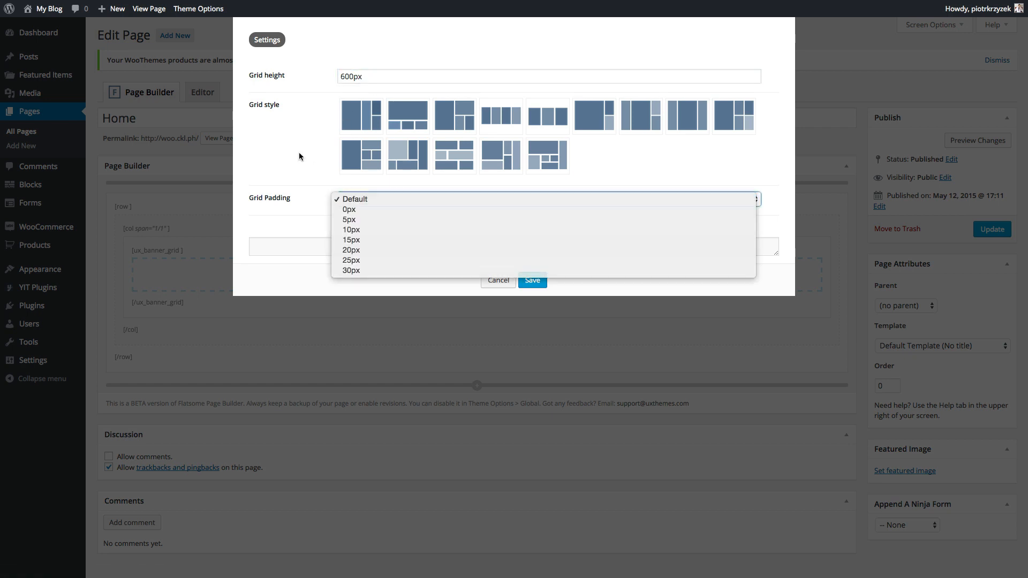
pyautogui.click(299, 152)
pyautogui.click(356, 197)
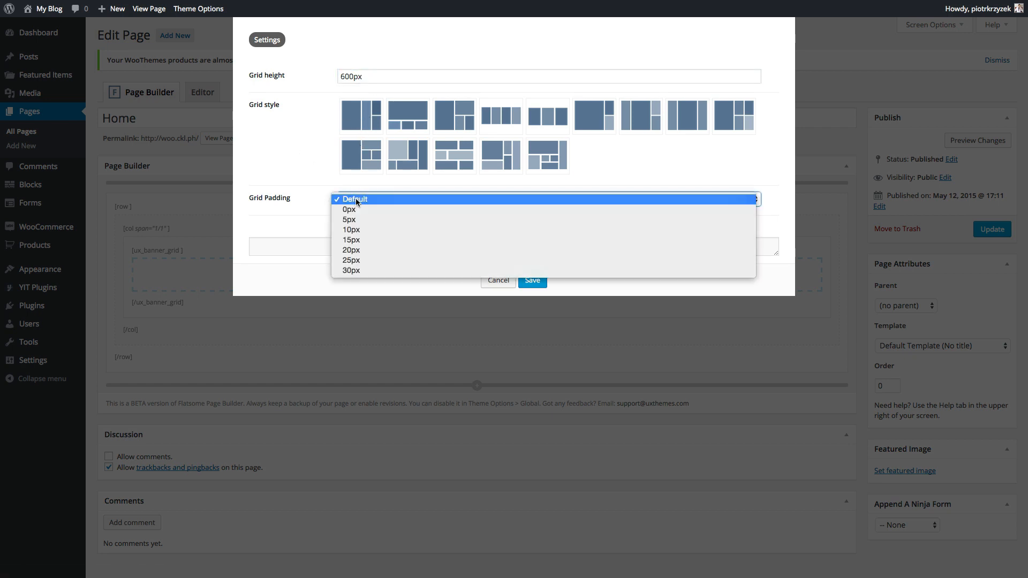
pyautogui.click(355, 199)
pyautogui.click(366, 118)
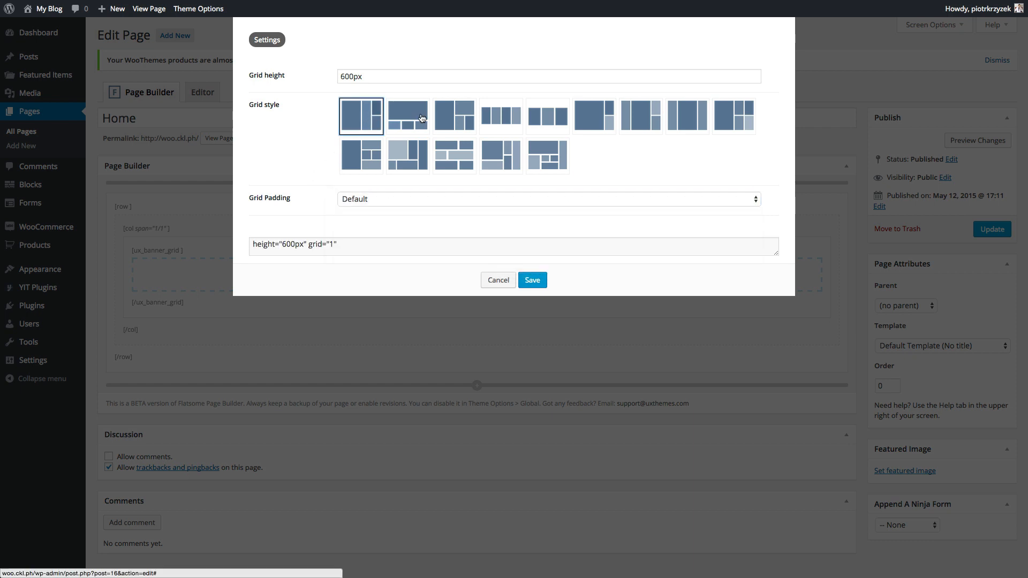
pyautogui.click(595, 115)
pyautogui.click(550, 166)
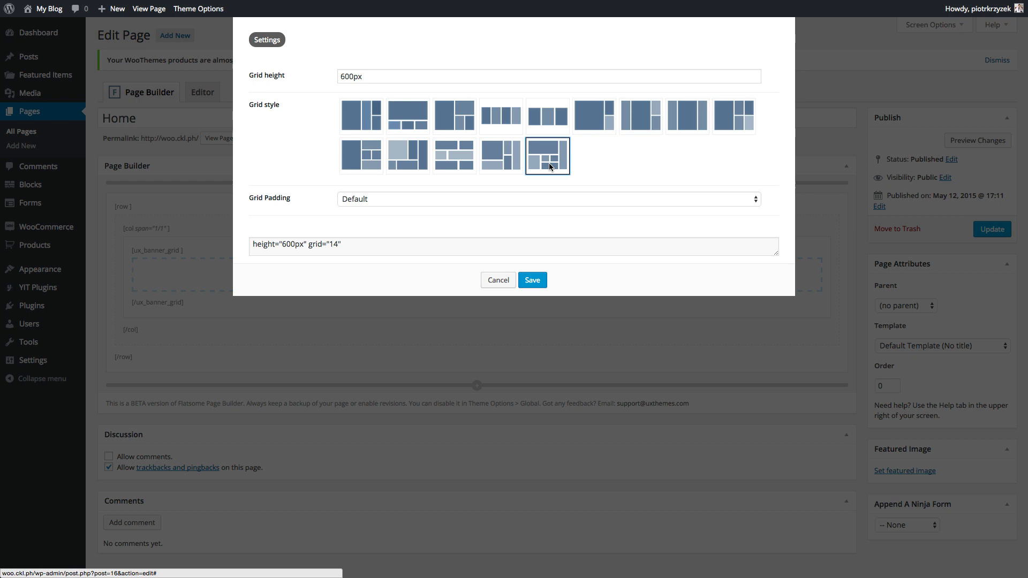
pyautogui.click(369, 131)
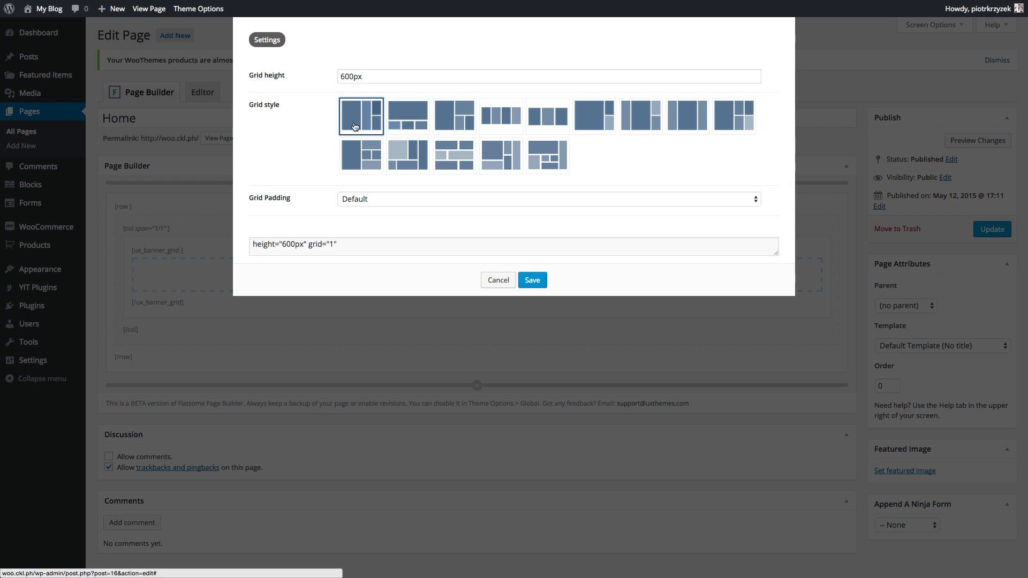
pyautogui.click(534, 277)
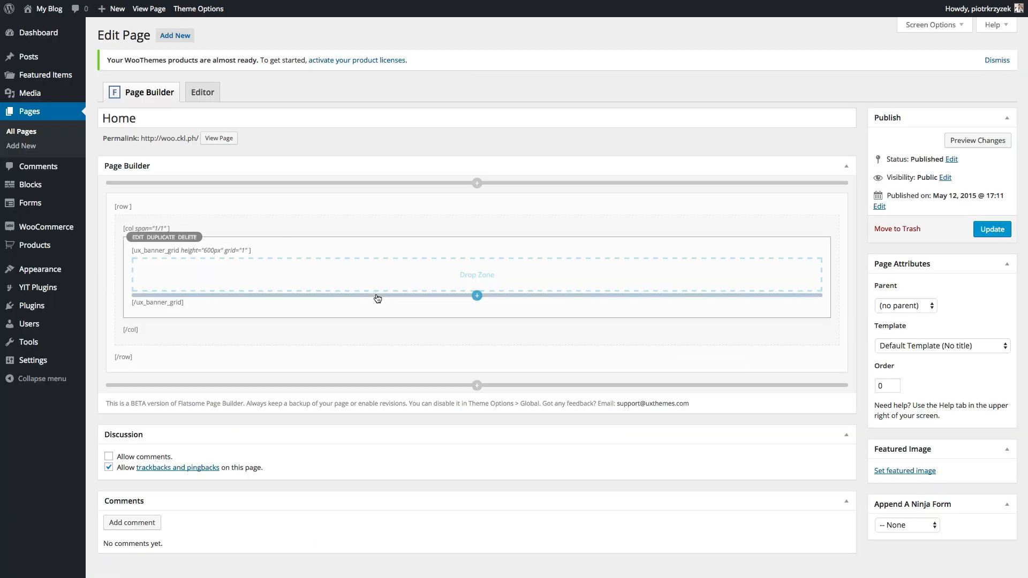
# - Add the GO FLATSOME and 2015 summer Style template banners to the grid
pyautogui.moveTo(378, 297)
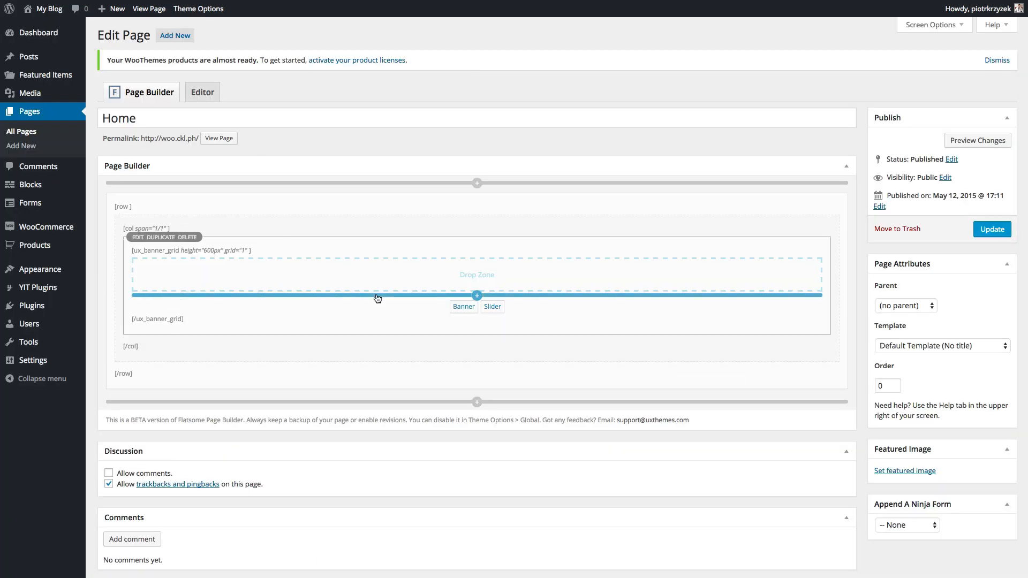
pyautogui.click(463, 309)
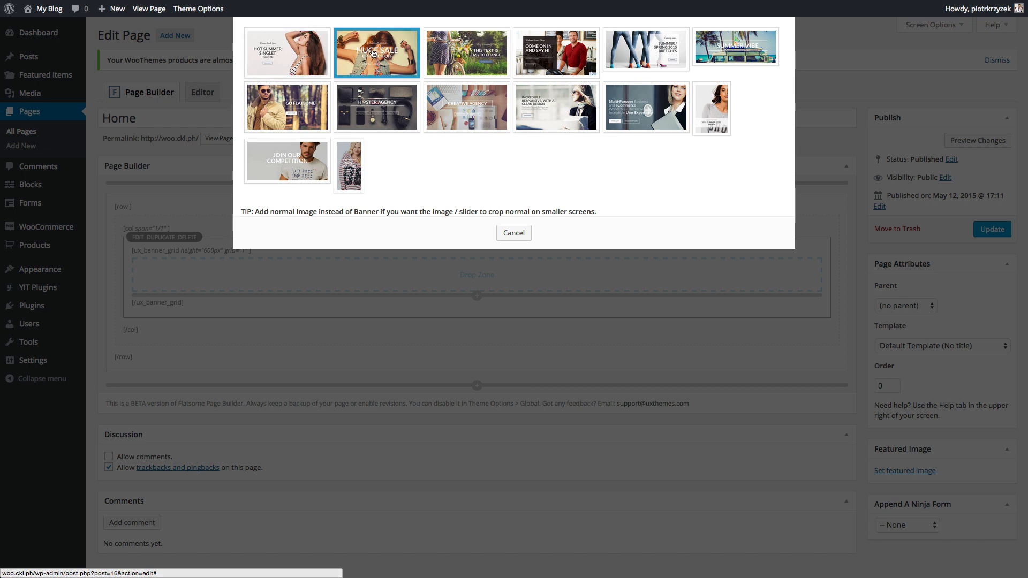
pyautogui.click(280, 117)
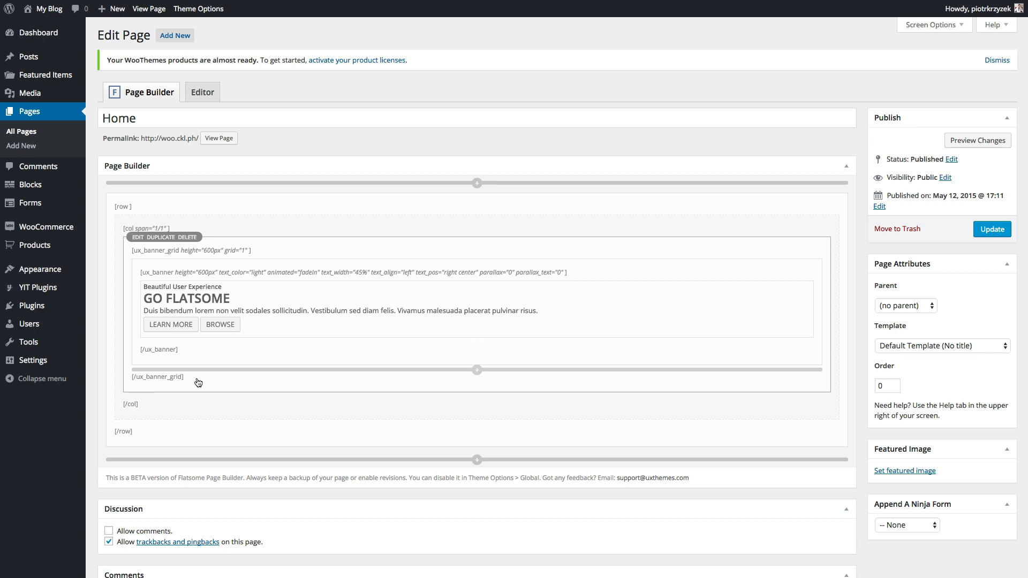
pyautogui.click(271, 370)
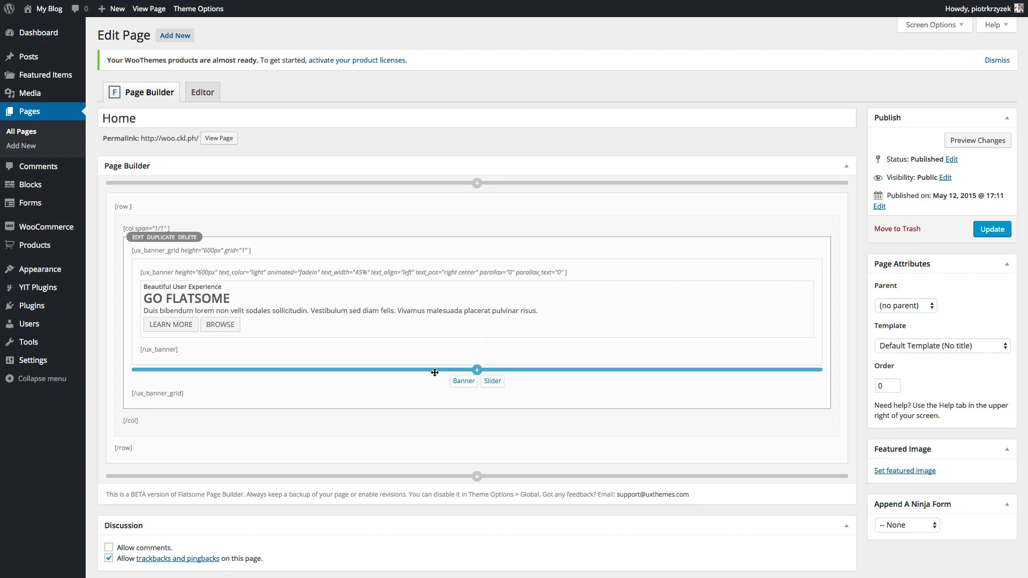
pyautogui.click(462, 381)
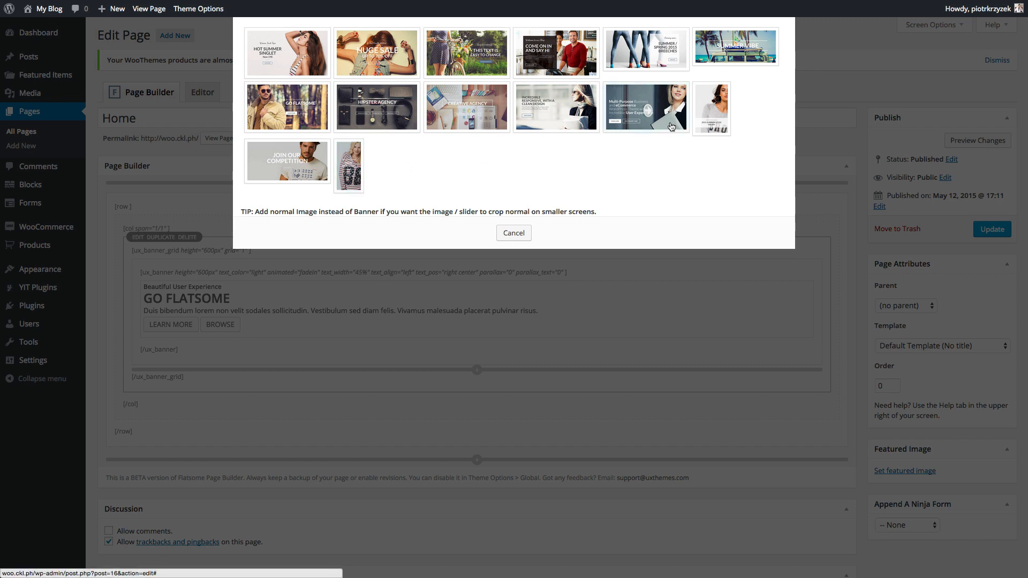
pyautogui.click(715, 113)
# - Add the Incredible Responsive and HOT Summer Singlet banners, then update the Home page
pyautogui.scroll(-2, 340, 340)
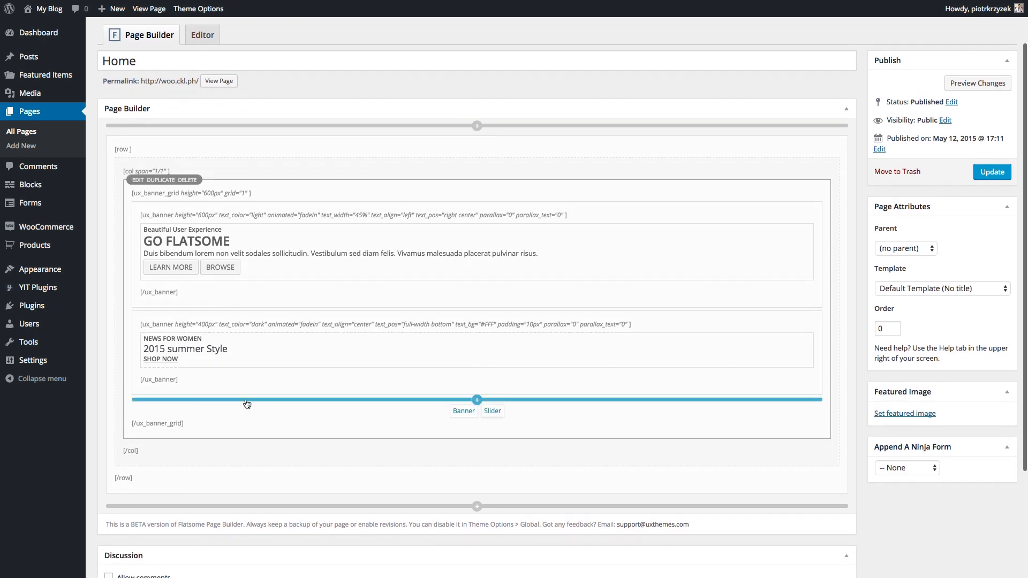
pyautogui.click(462, 416)
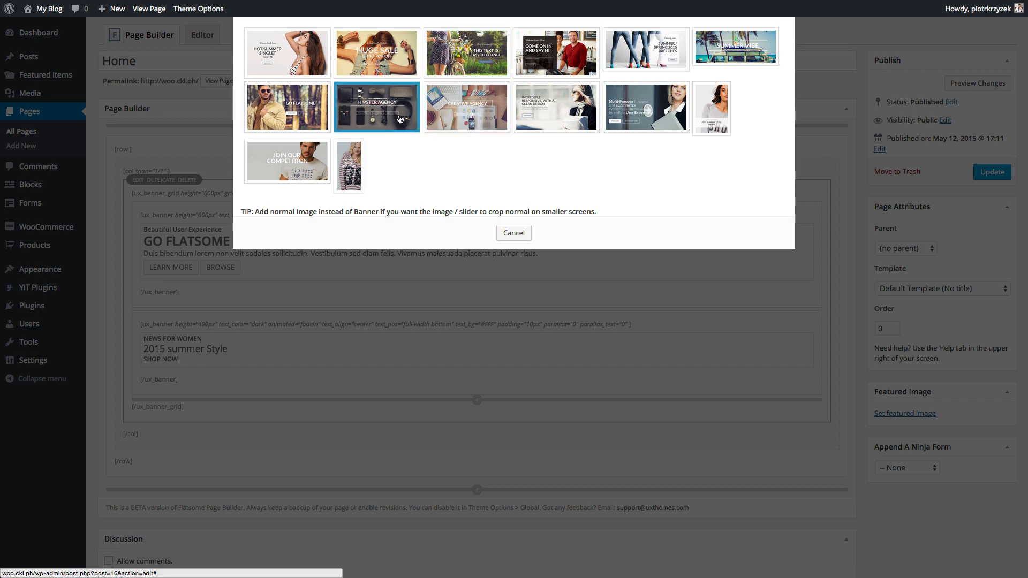
pyautogui.click(555, 110)
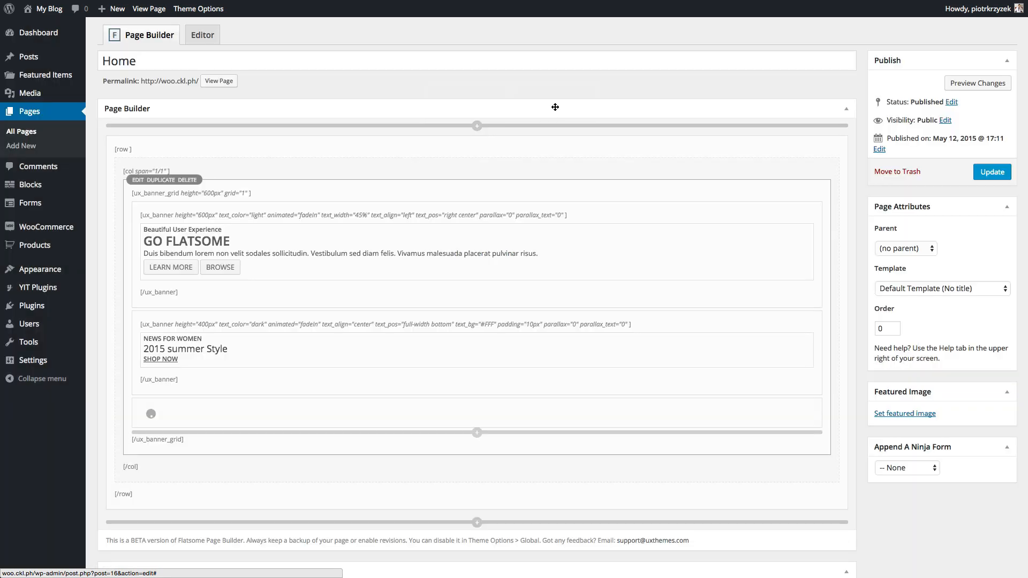
pyautogui.scroll(-3, 404, 382)
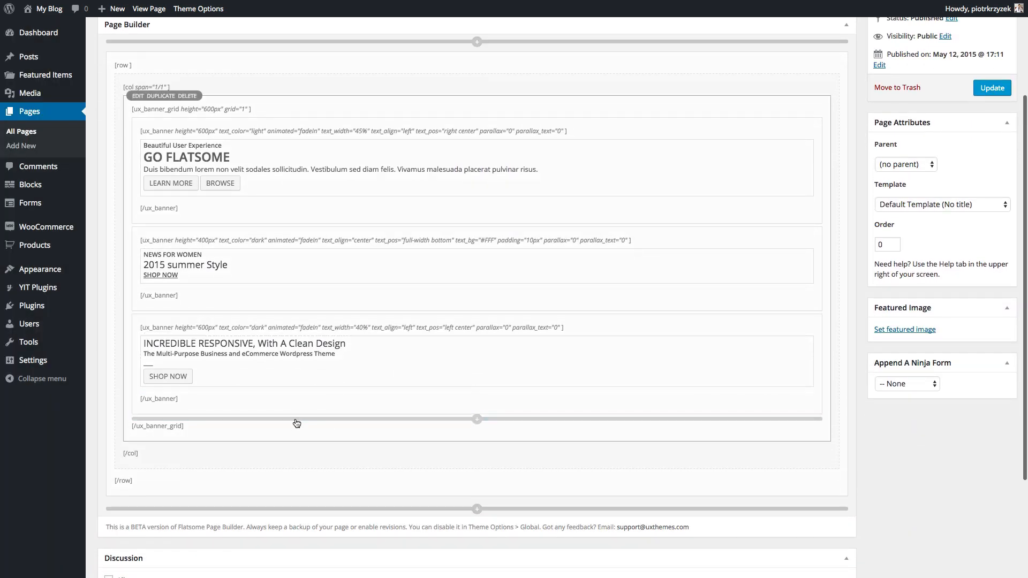
pyautogui.click(296, 421)
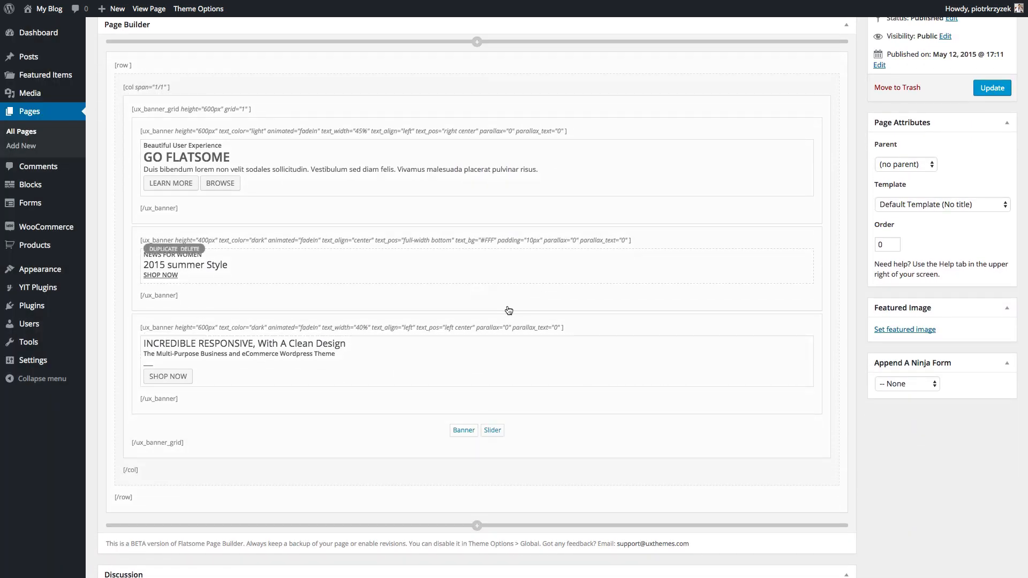
pyautogui.click(462, 431)
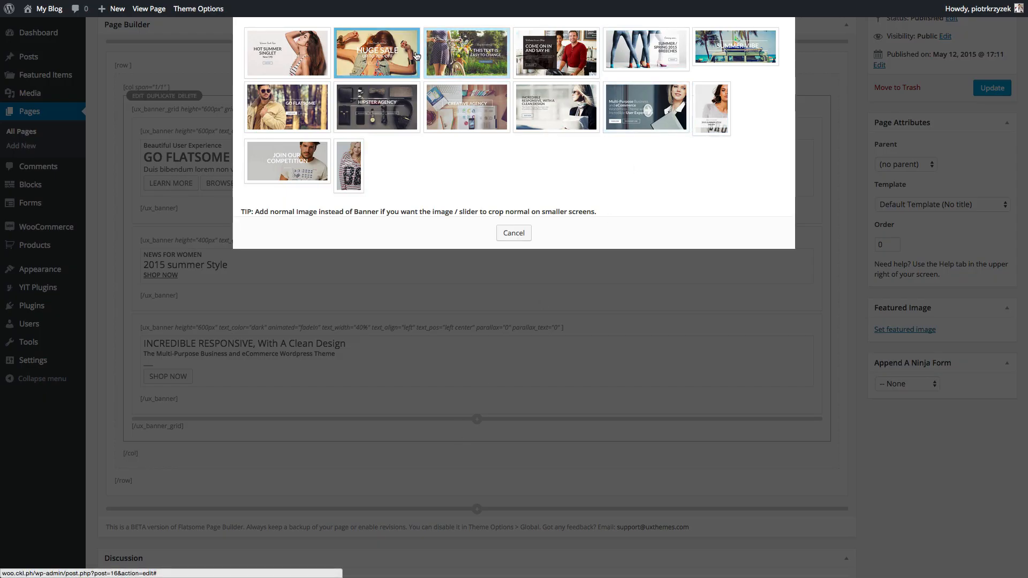
pyautogui.click(302, 63)
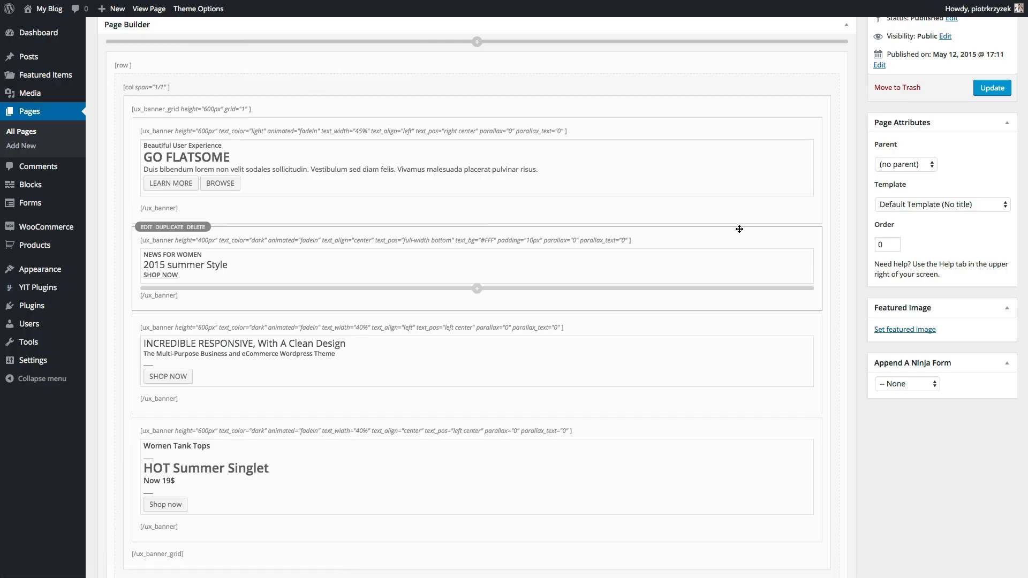
pyautogui.scroll(3, 654, 305)
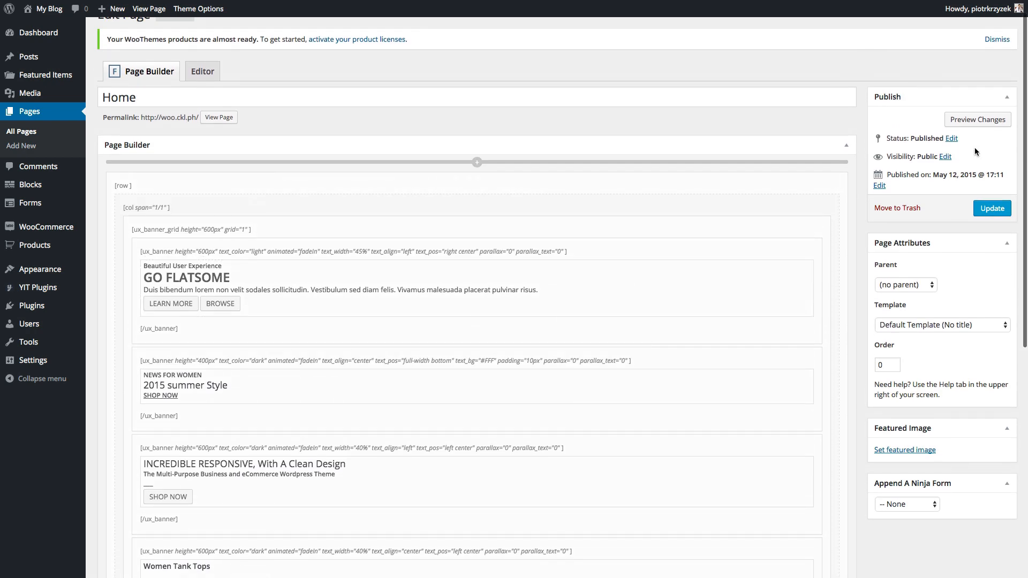
pyautogui.click(990, 206)
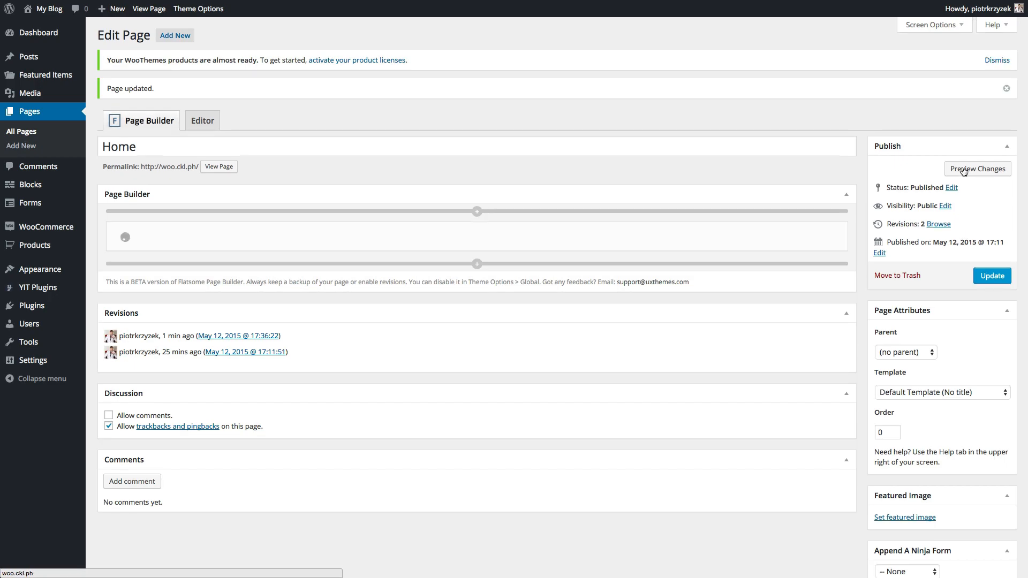
# - Preview the Home page changes, then bring up the GO FLATSOME banner's EDIT settings
pyautogui.click(963, 169)
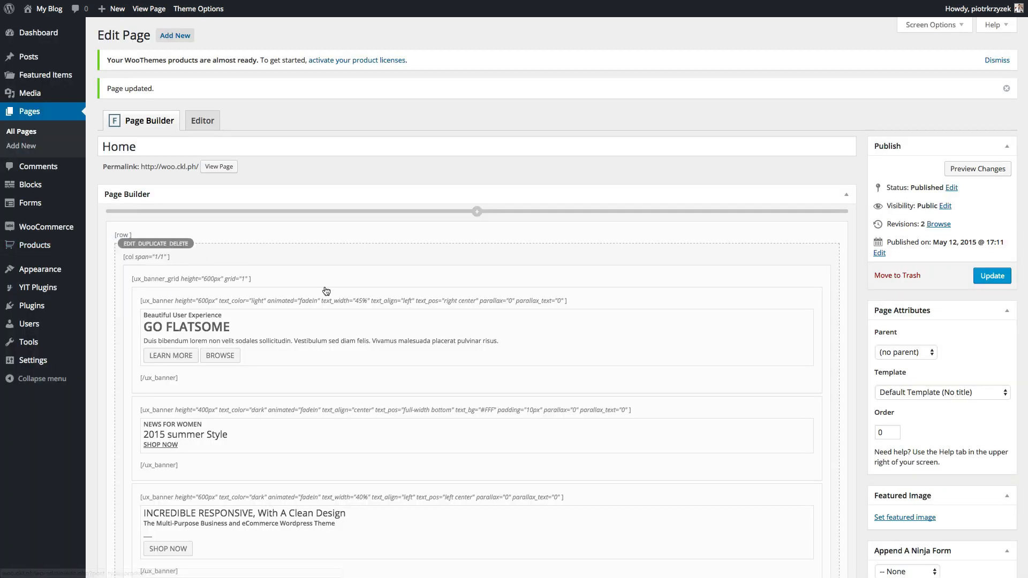
pyautogui.scroll(-1, 339, 300)
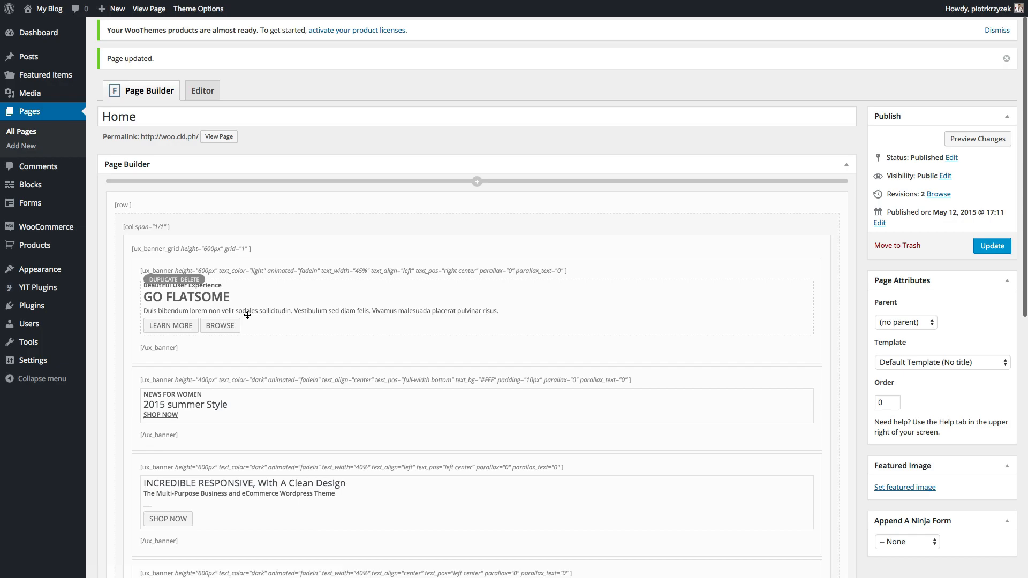
pyautogui.click(280, 314)
pyautogui.click(488, 237)
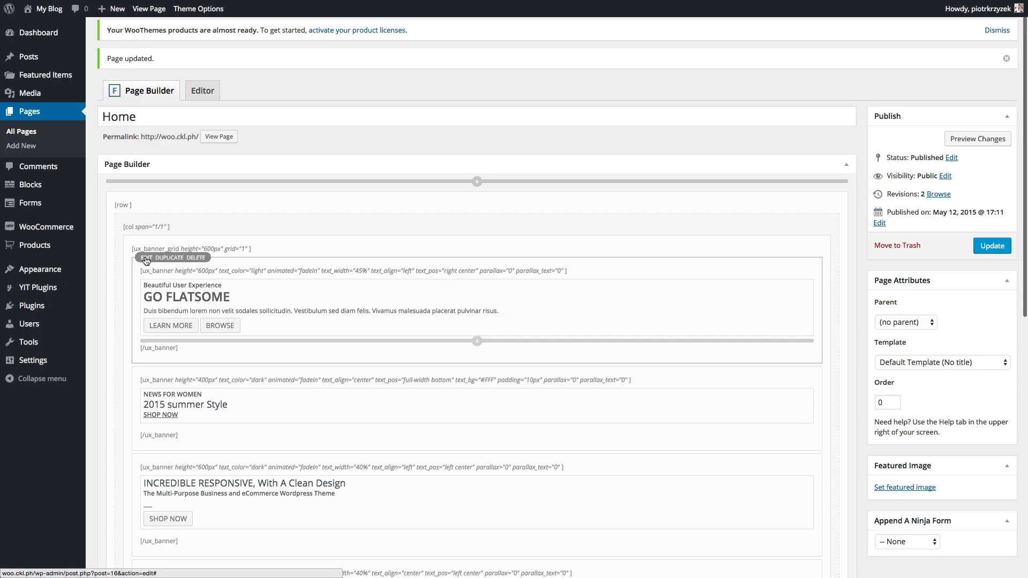
pyautogui.click(145, 258)
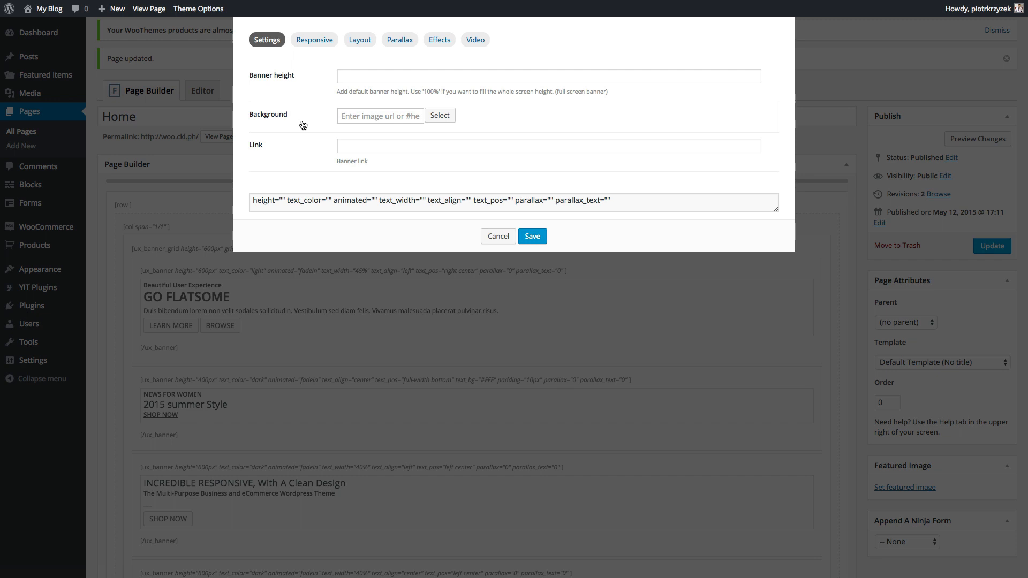
# - Set the GO FLATSOME banner's background to the blue-blazer portrait photo (image 40)
pyautogui.click(363, 117)
pyautogui.click(445, 117)
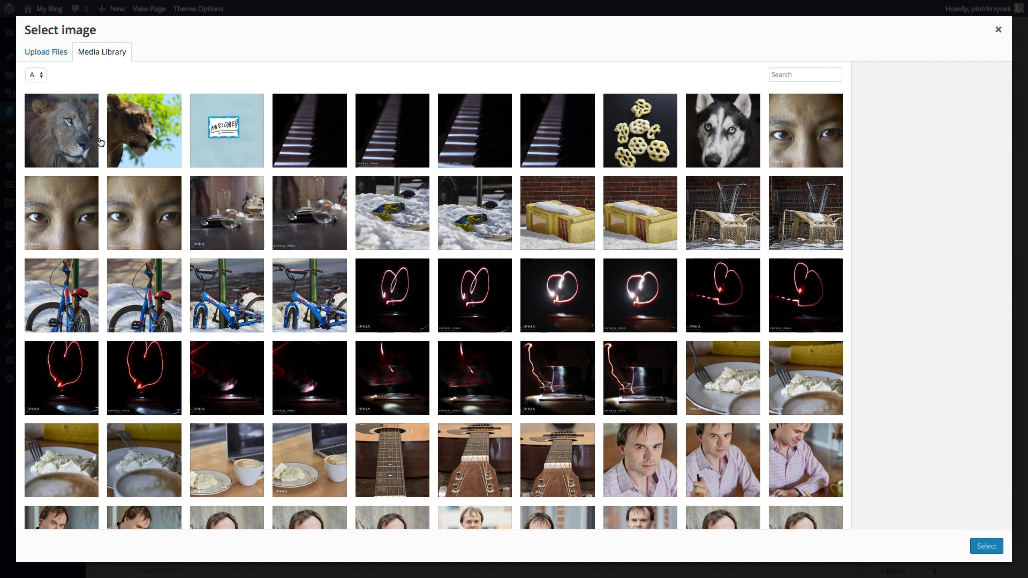
pyautogui.scroll(-5, 473, 269)
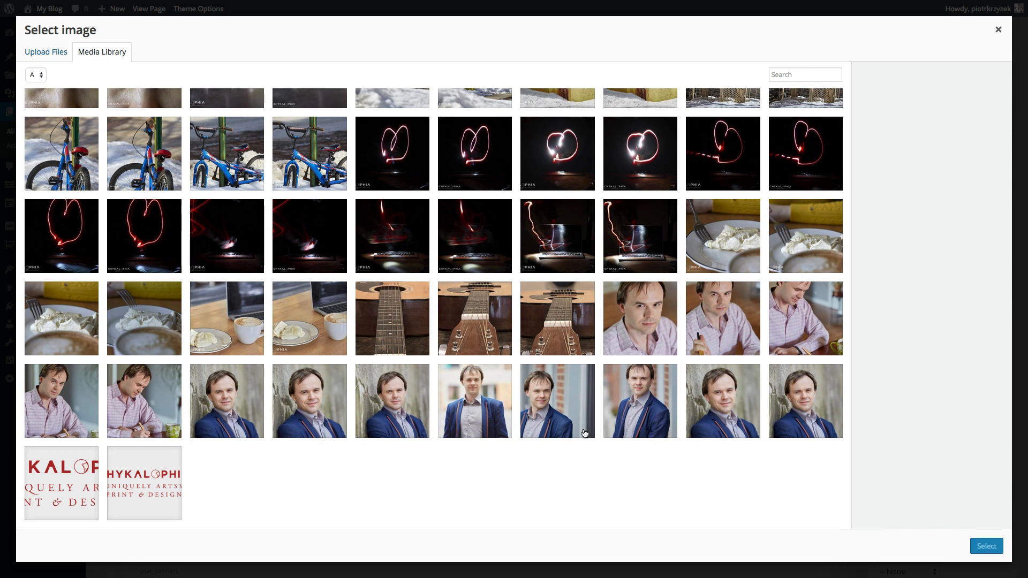
pyautogui.click(662, 329)
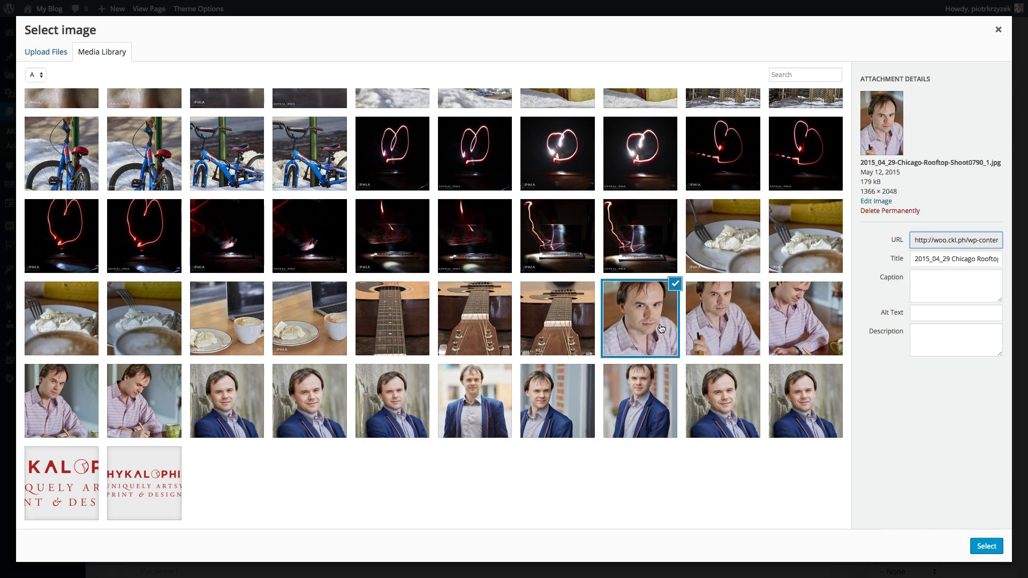
pyautogui.click(726, 403)
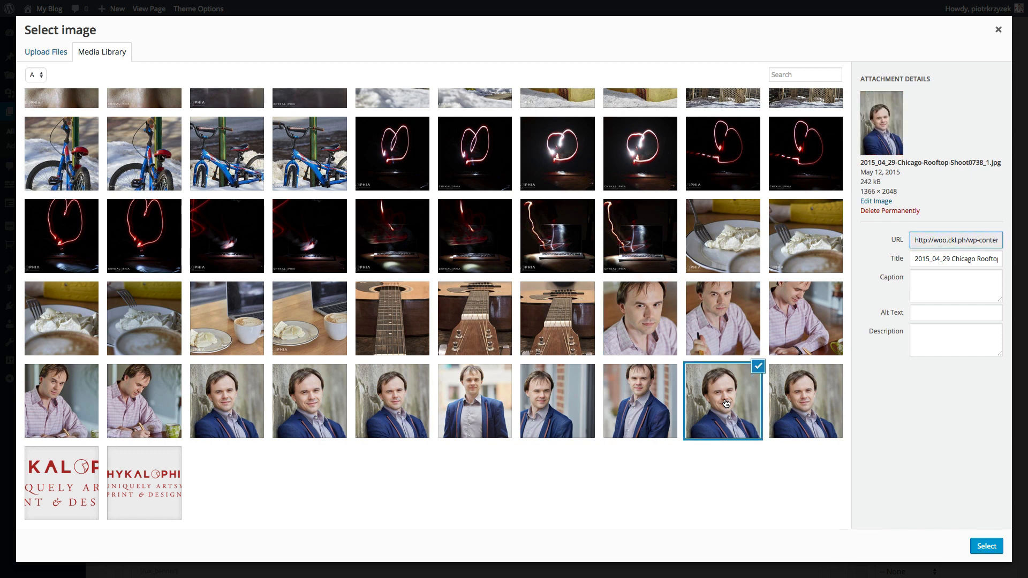
pyautogui.click(802, 407)
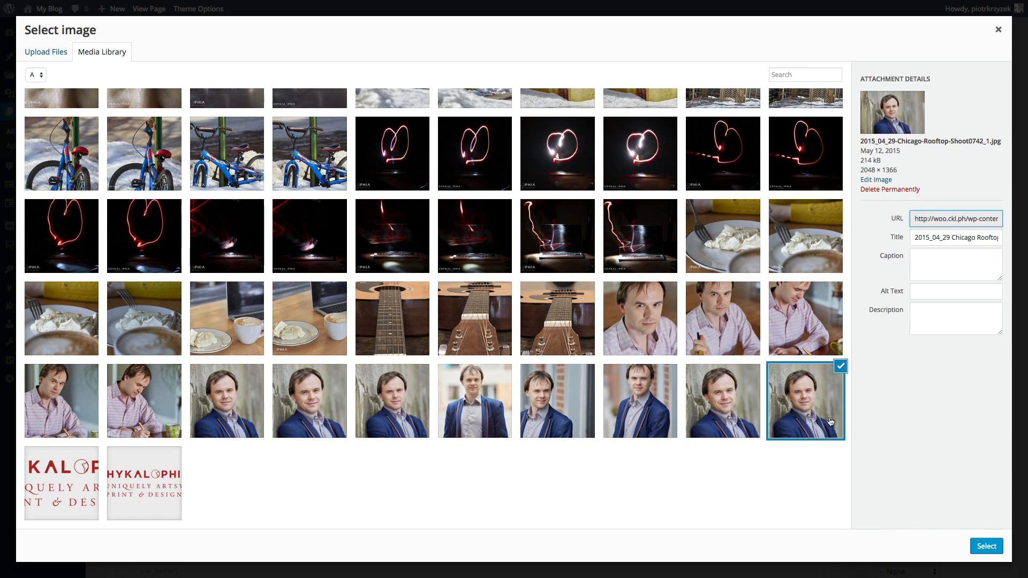
pyautogui.click(984, 547)
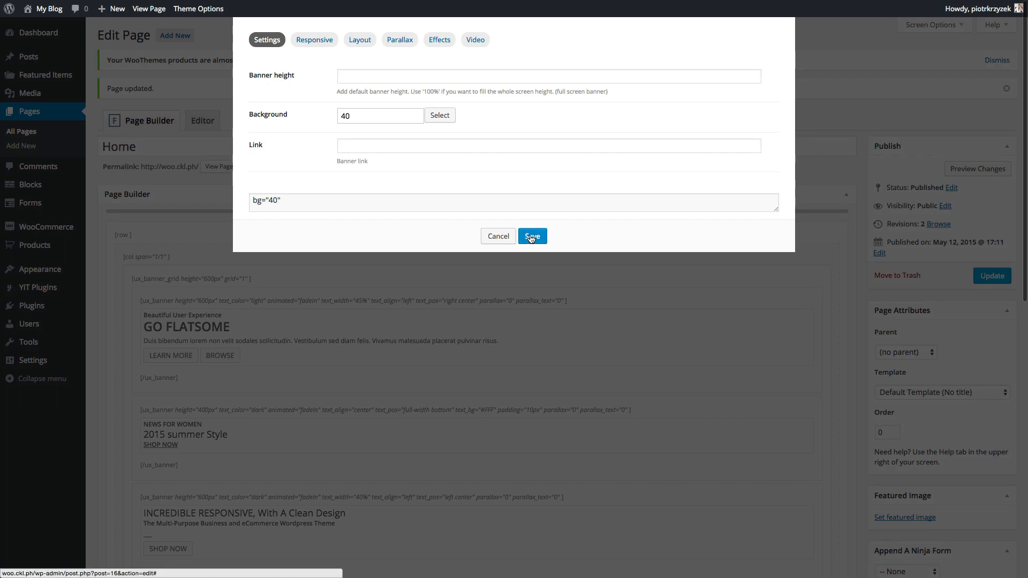
# - Save the GO FLATSOME background, then give the 2015 summer Style banner the husky photo (image 91)
pyautogui.click(532, 237)
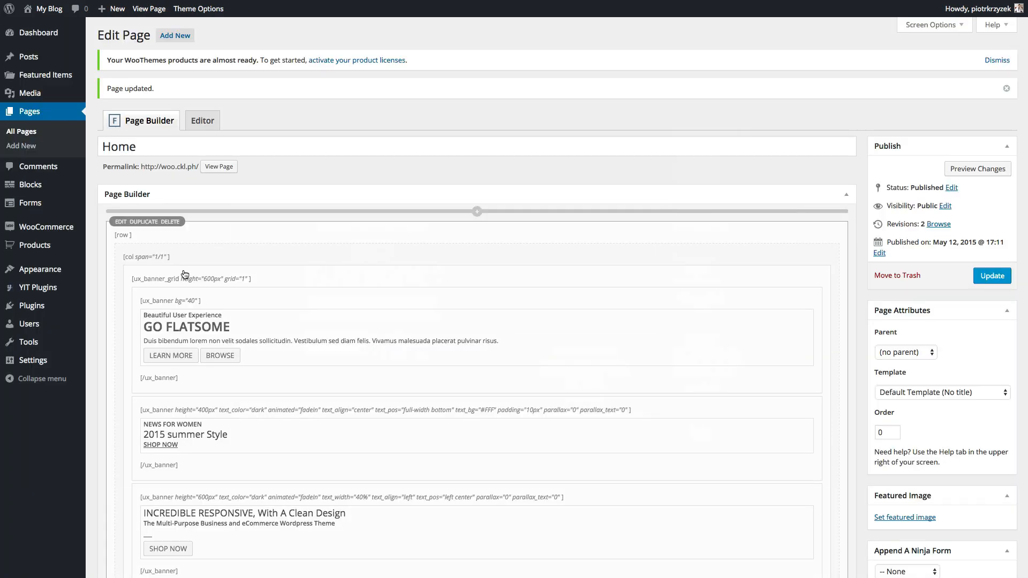
pyautogui.scroll(-3, 292, 355)
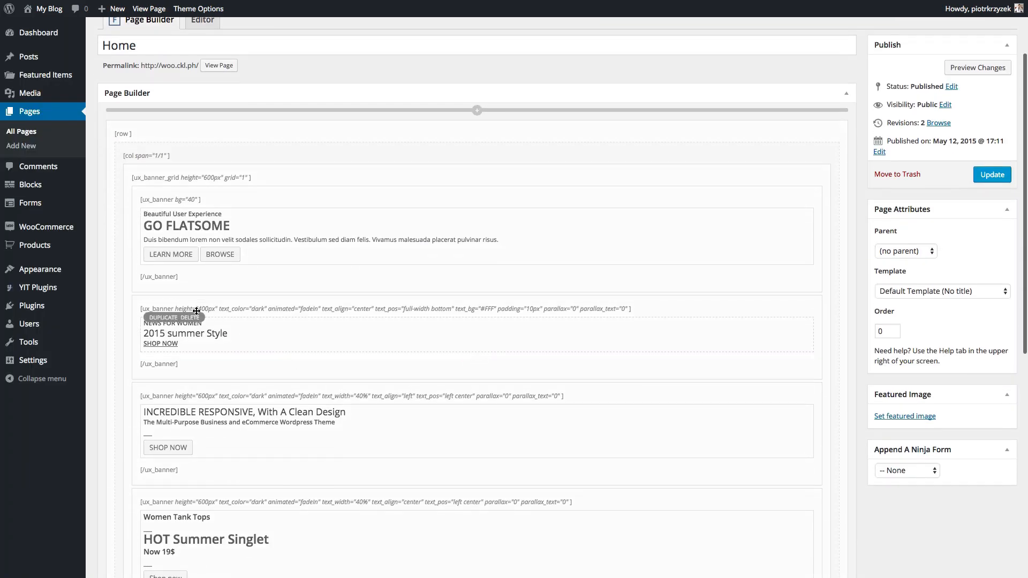
pyautogui.click(148, 296)
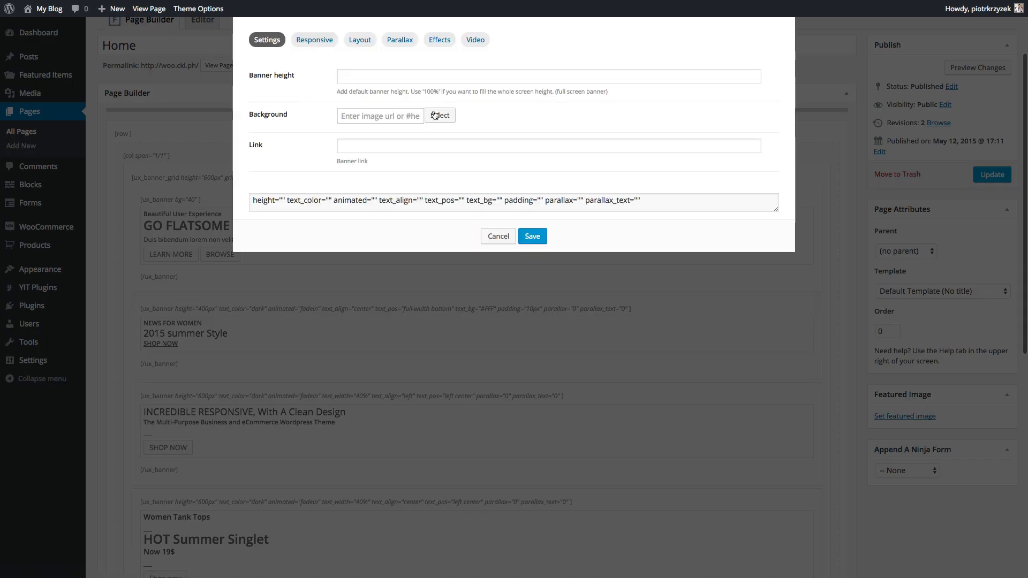
pyautogui.click(439, 115)
pyautogui.scroll(-3, 360, 172)
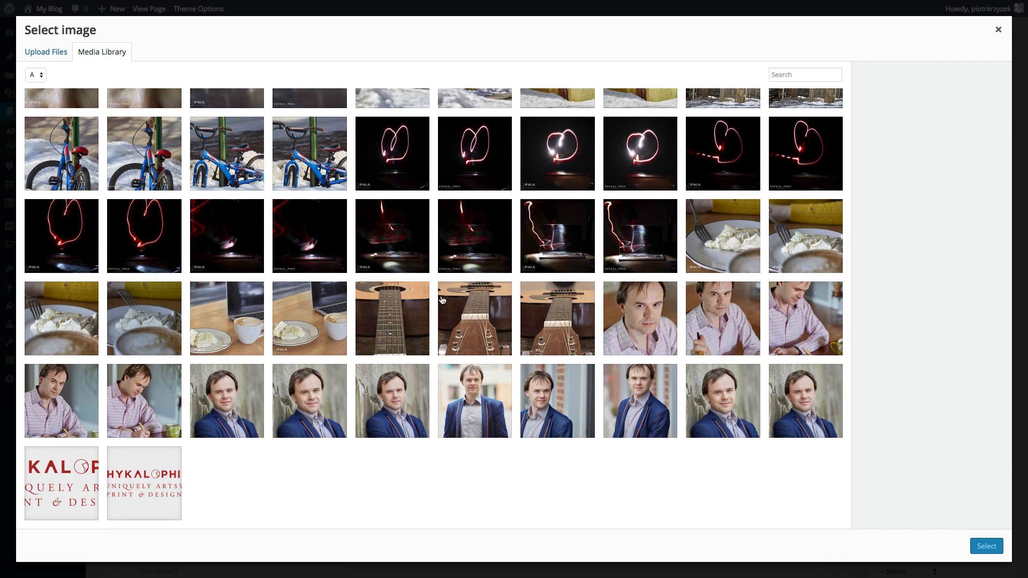
pyautogui.scroll(1, 442, 299)
pyautogui.scroll(2, 442, 300)
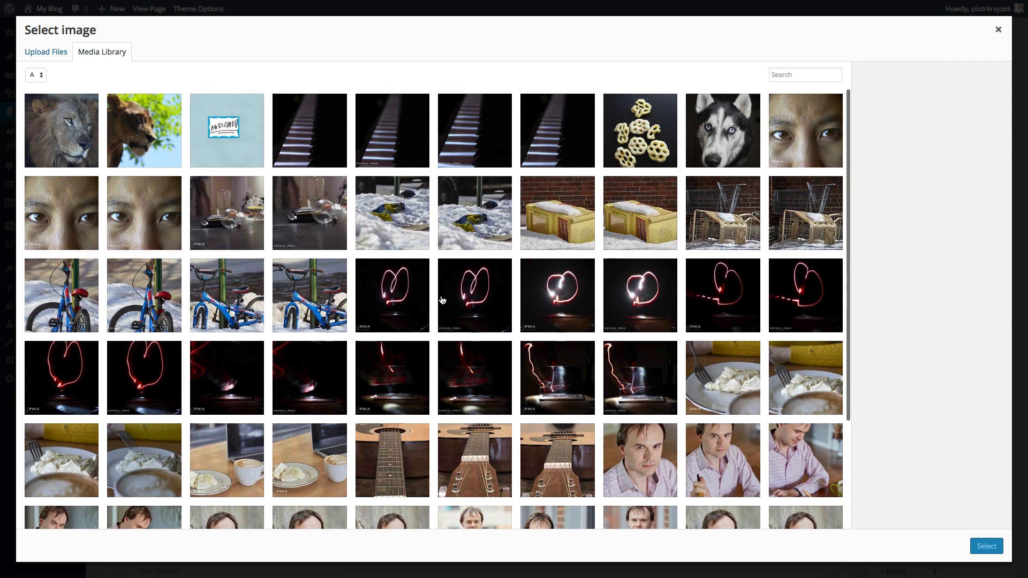
pyautogui.click(715, 146)
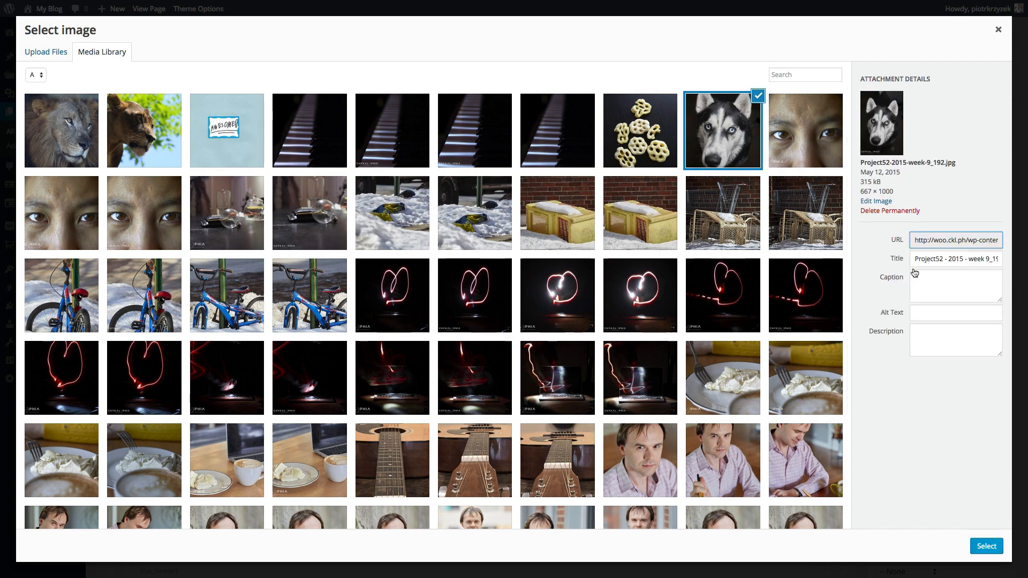
pyautogui.click(985, 545)
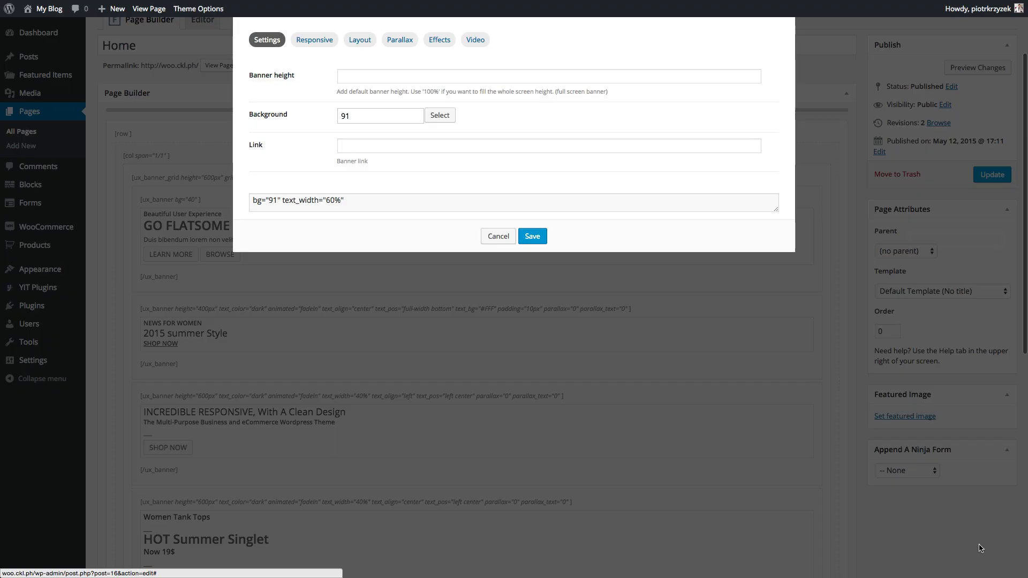
pyautogui.click(536, 236)
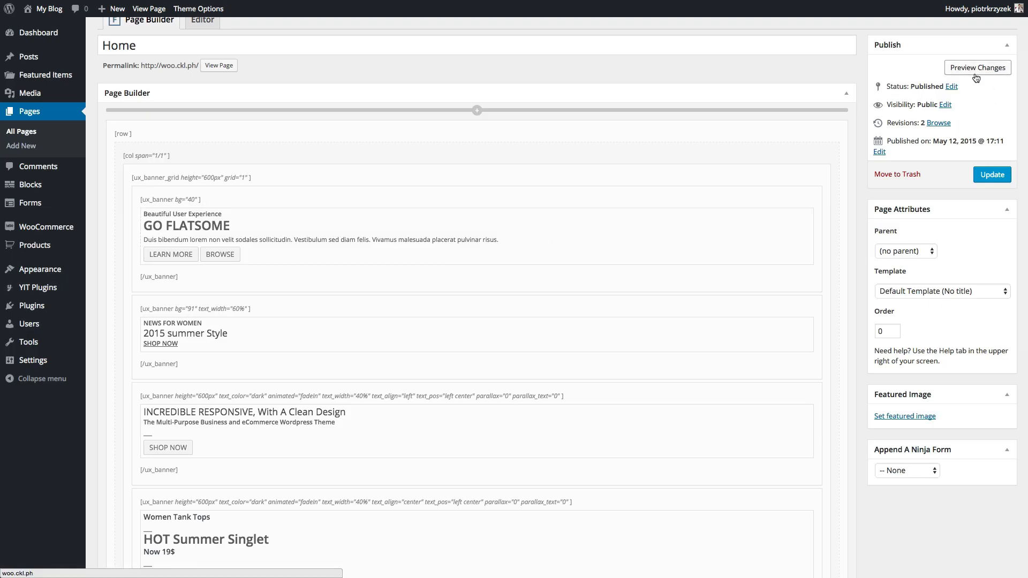
# - Set the third banner's background to the awesome sign image (image 97)
pyautogui.scroll(-5, 383, 294)
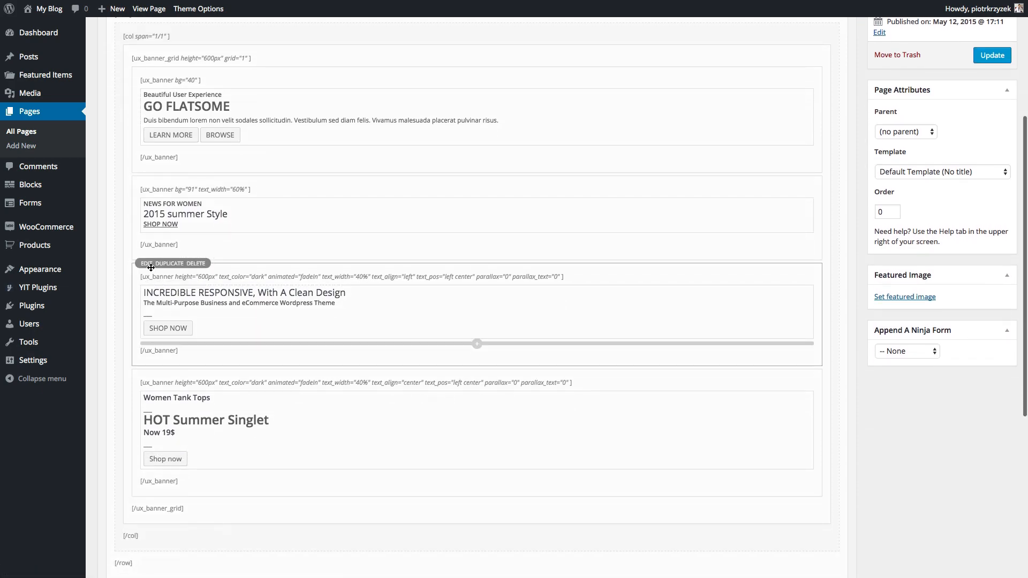
pyautogui.click(148, 266)
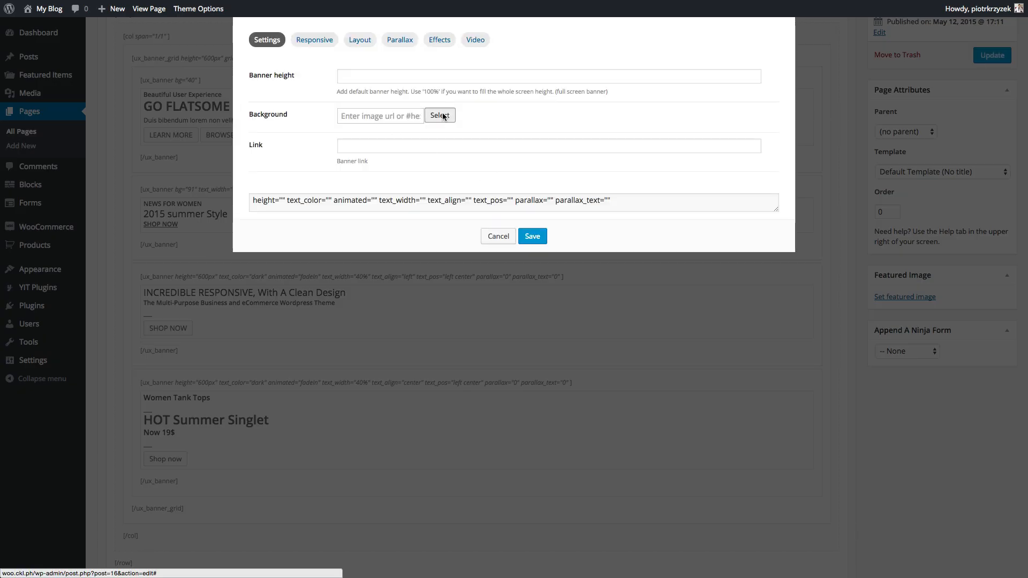
pyautogui.click(441, 113)
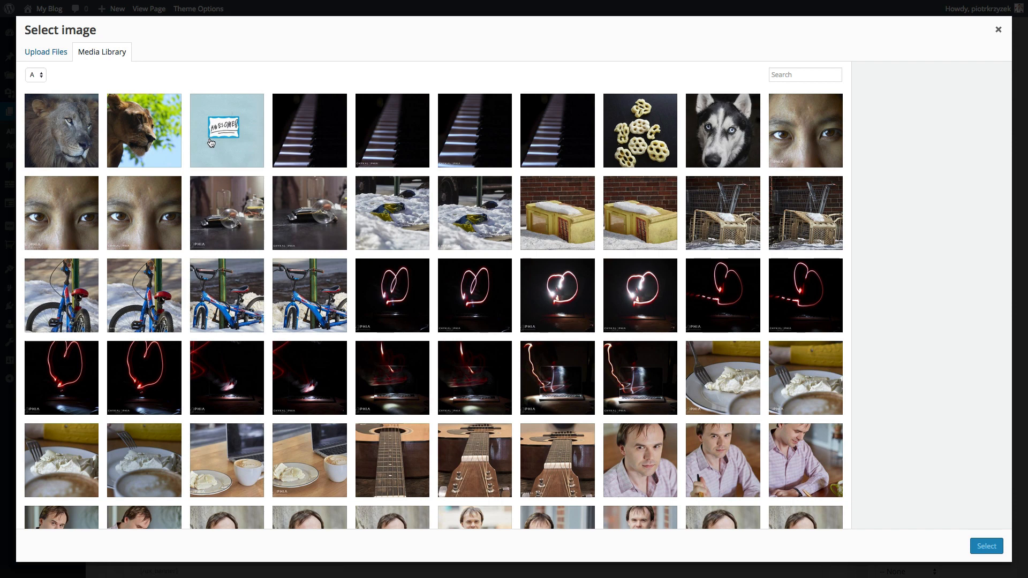
pyautogui.click(211, 142)
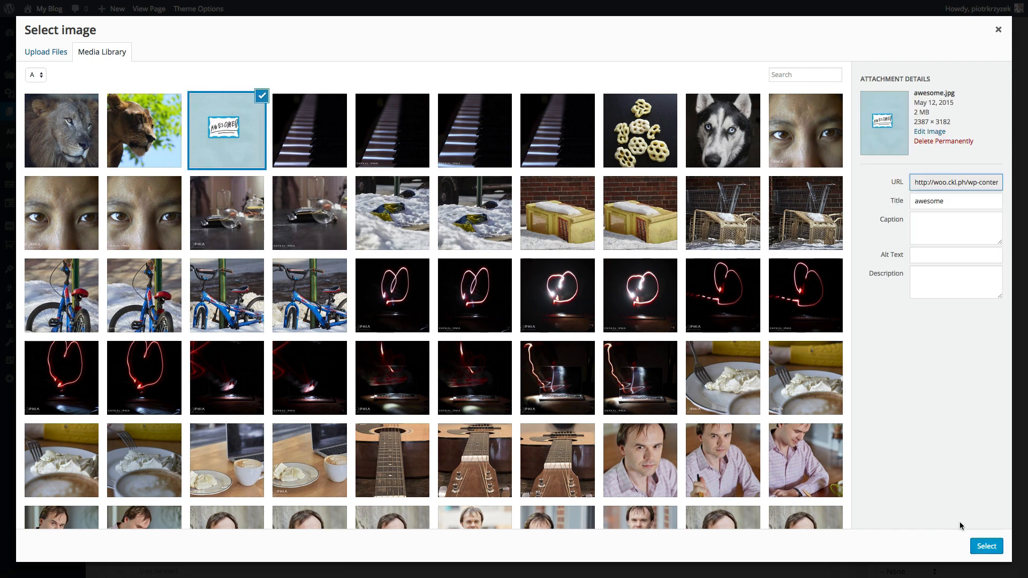
pyautogui.click(985, 546)
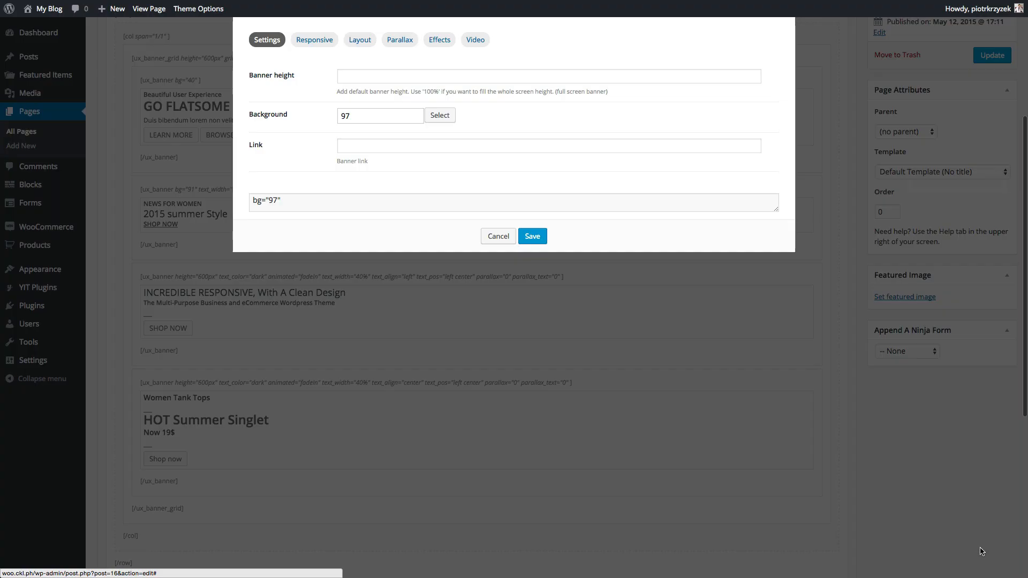
pyautogui.click(532, 238)
# - Set the fourth banner's background to the lion photo (image 99) and preview the home page
pyautogui.scroll(-3, 439, 337)
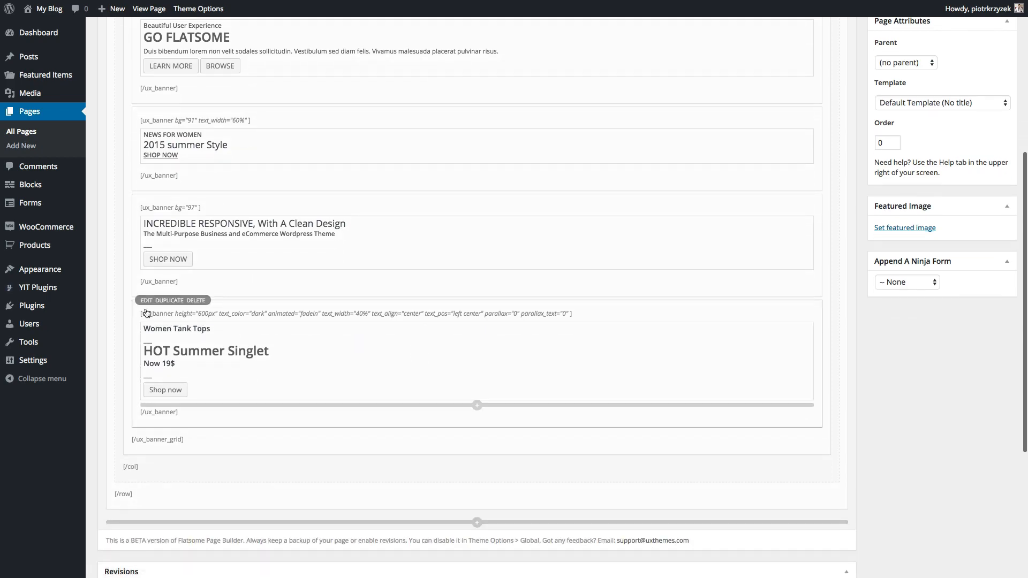
pyautogui.click(148, 303)
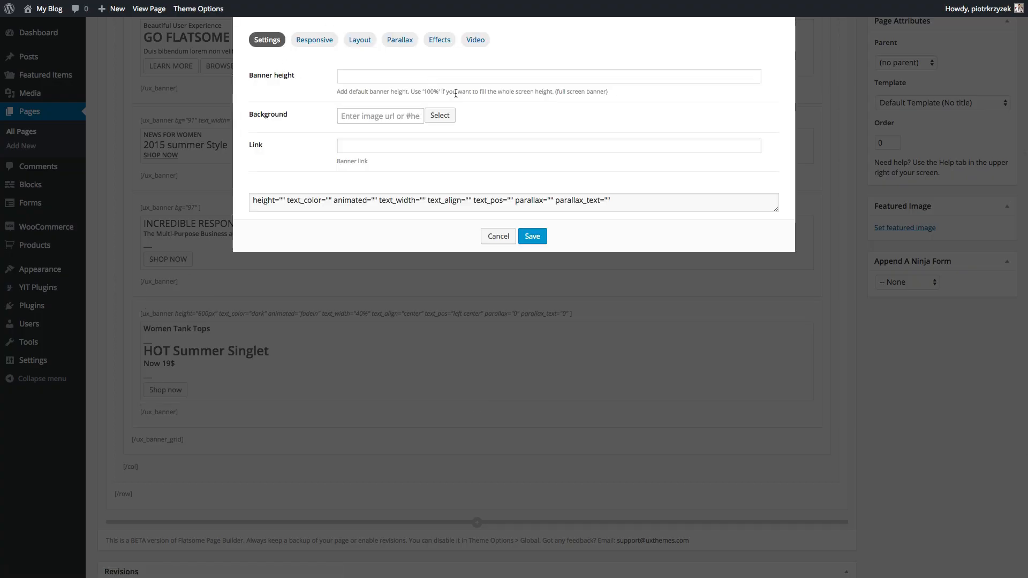
pyautogui.click(440, 116)
pyautogui.click(85, 127)
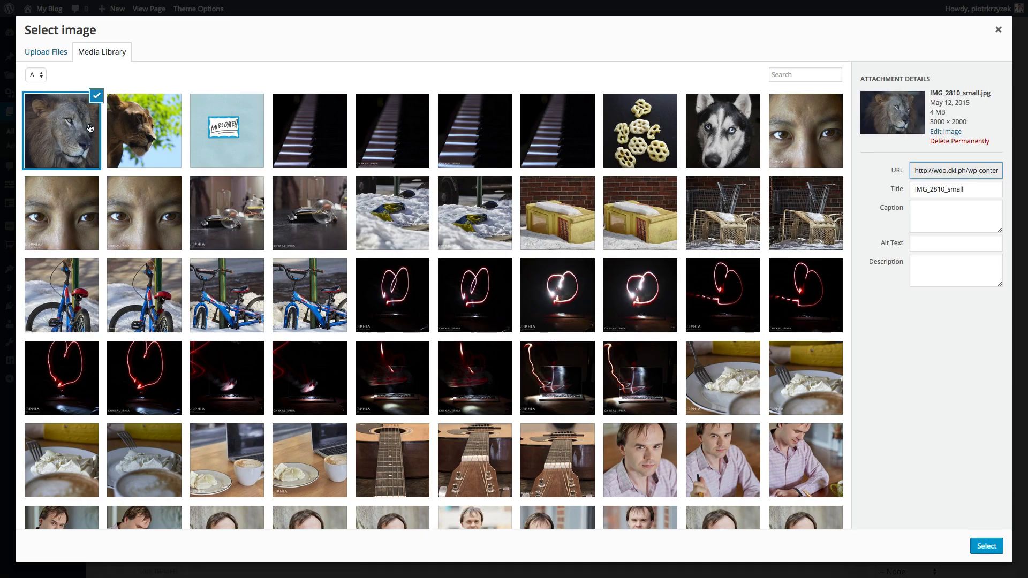
pyautogui.click(984, 544)
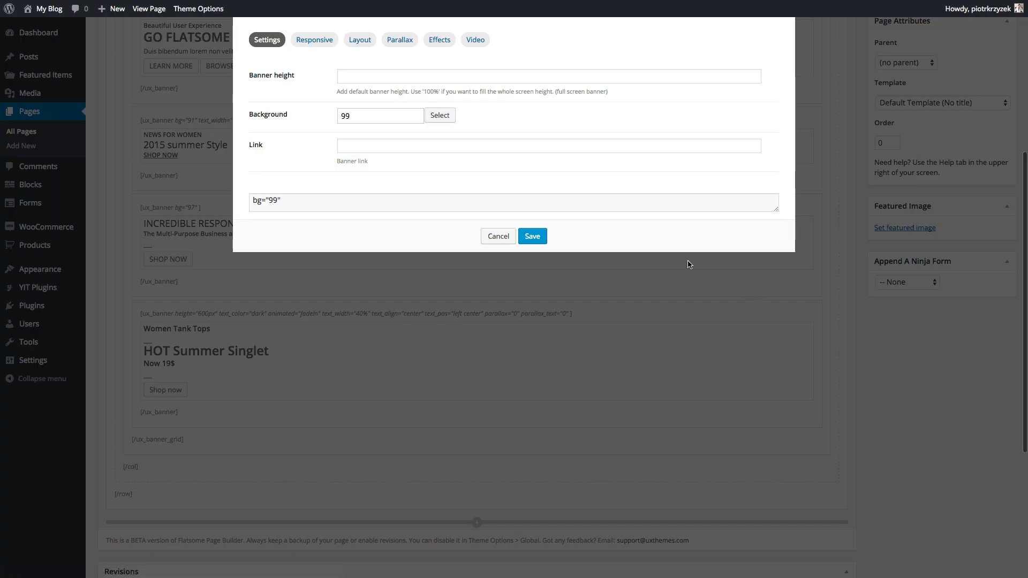
pyautogui.click(529, 240)
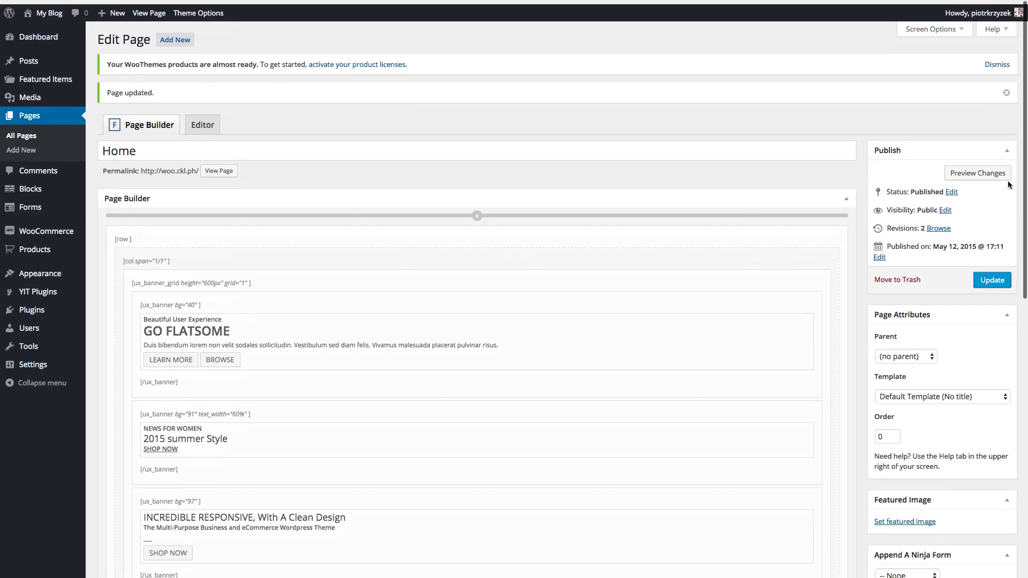
pyautogui.click(985, 170)
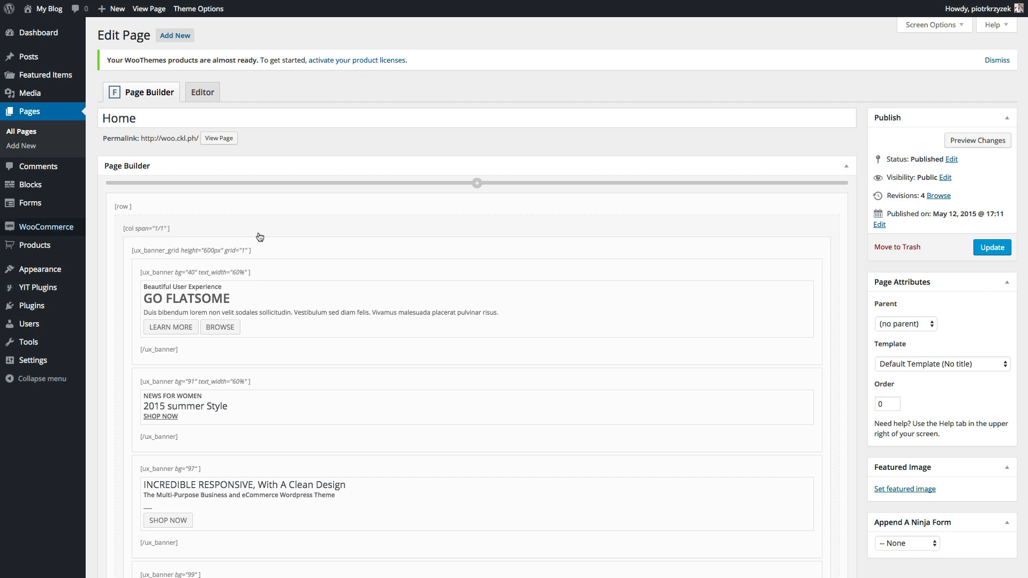
# - Review the home page preview showing all four banners with their new background photos
pyautogui.moveTo(317, 263)
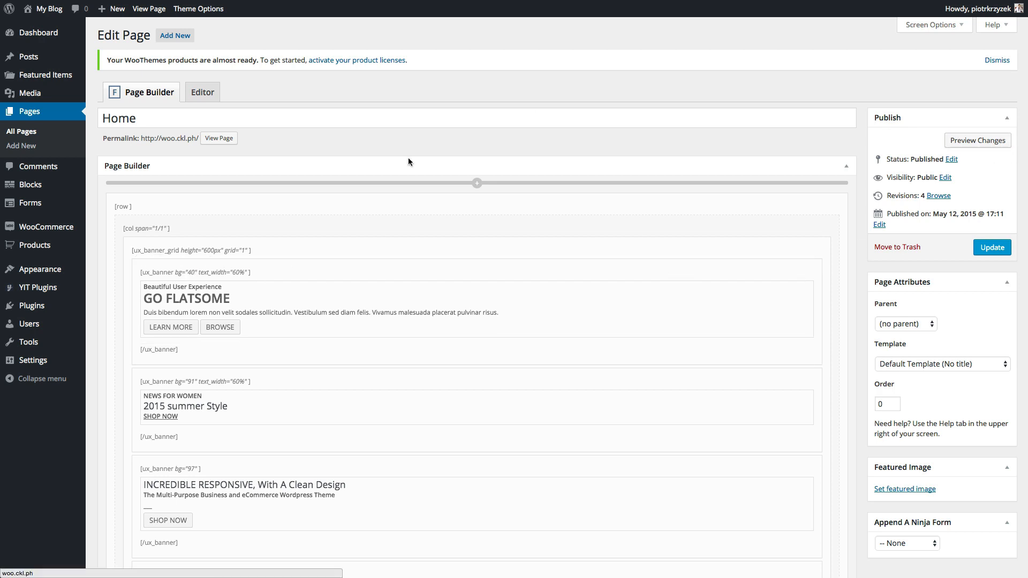
pyautogui.moveTo(311, 216)
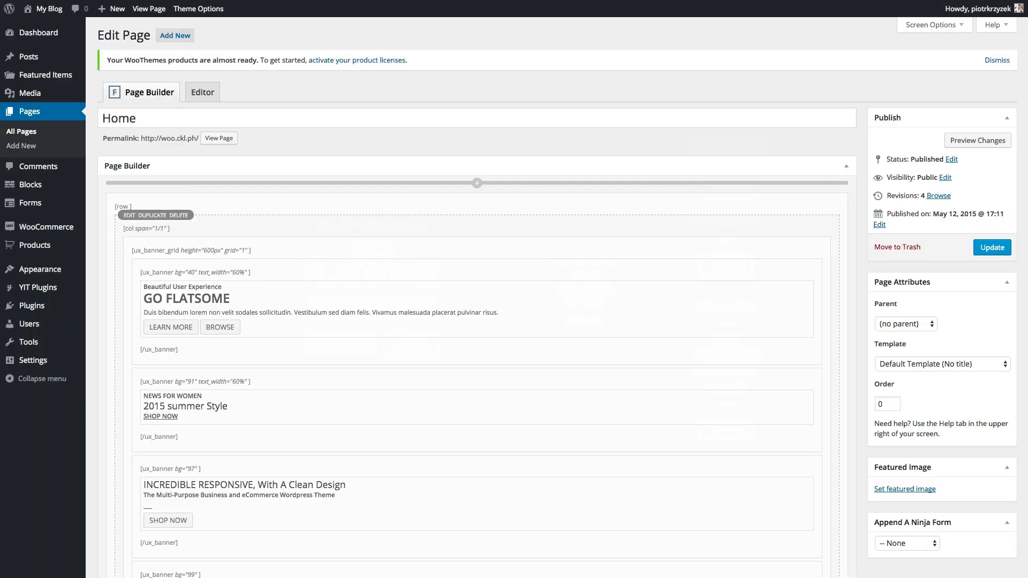
# - Check the first banner's settings without changing them, then update the Home page
pyautogui.moveTo(220, 276)
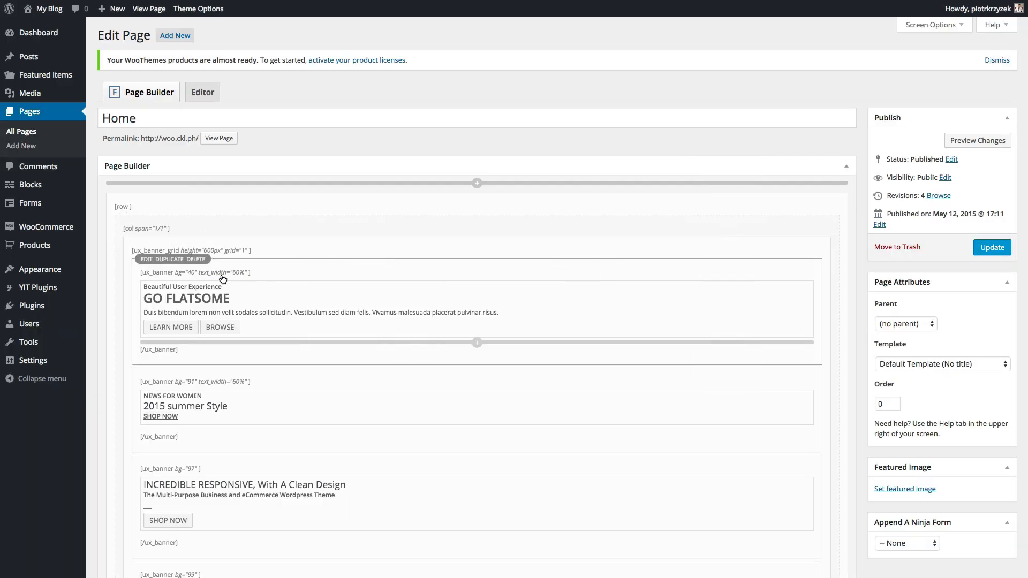
pyautogui.click(146, 264)
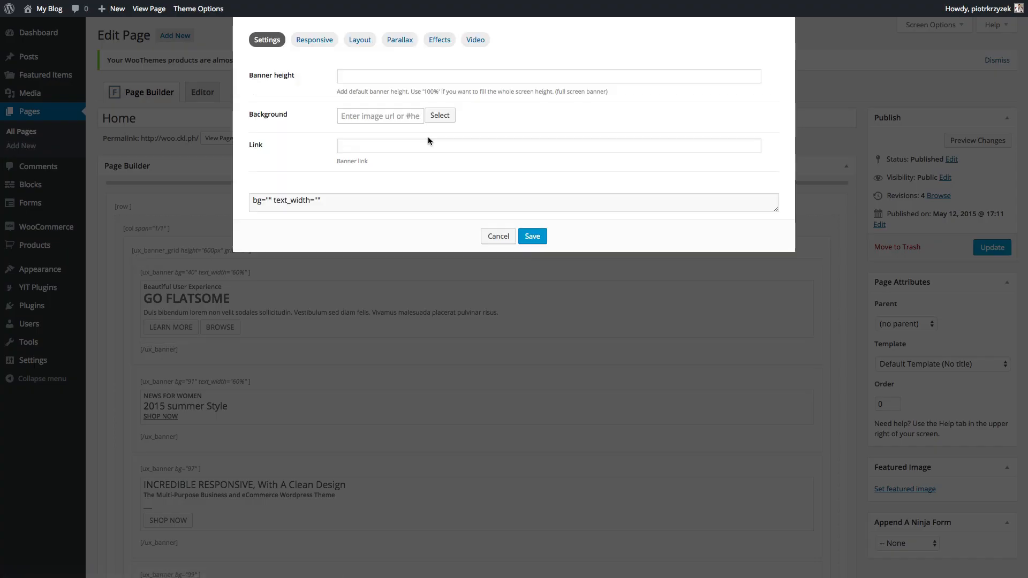
pyautogui.click(388, 115)
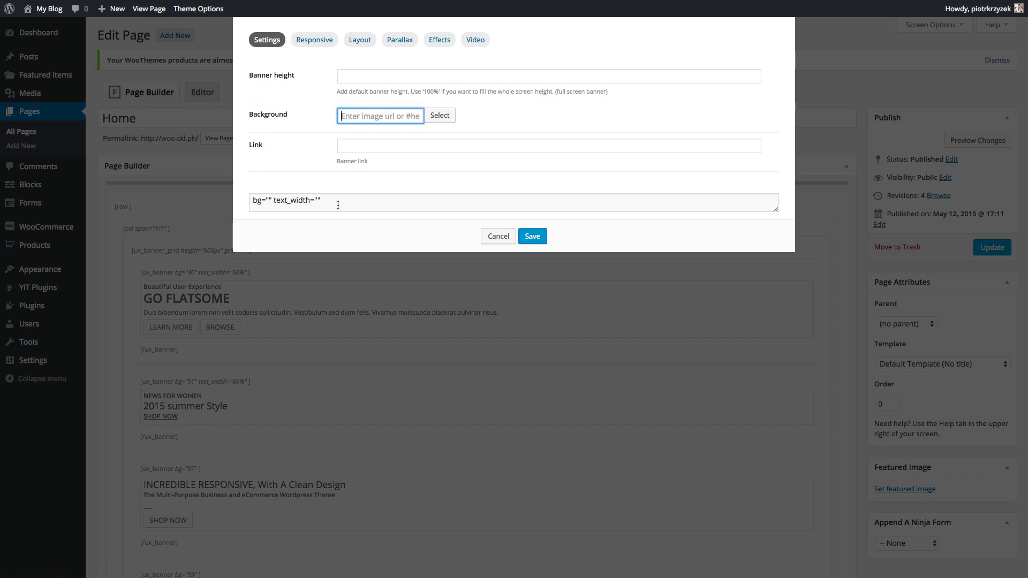
pyautogui.click(499, 237)
pyautogui.click(984, 247)
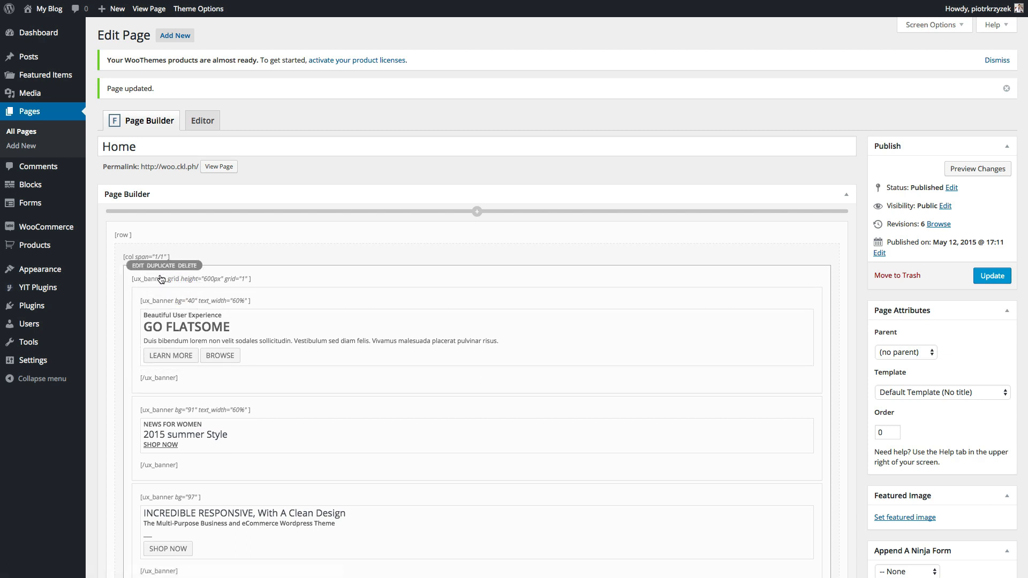
pyautogui.scroll(-4, 288, 373)
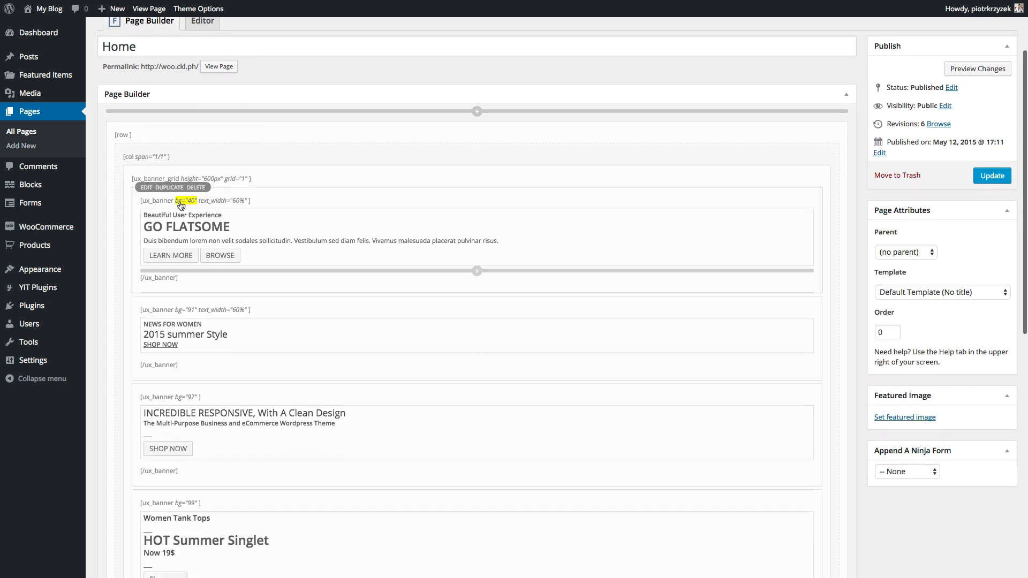
# - Place the GO FLATSOME text box at Center - Bottom with a #232323 background
pyautogui.click(145, 191)
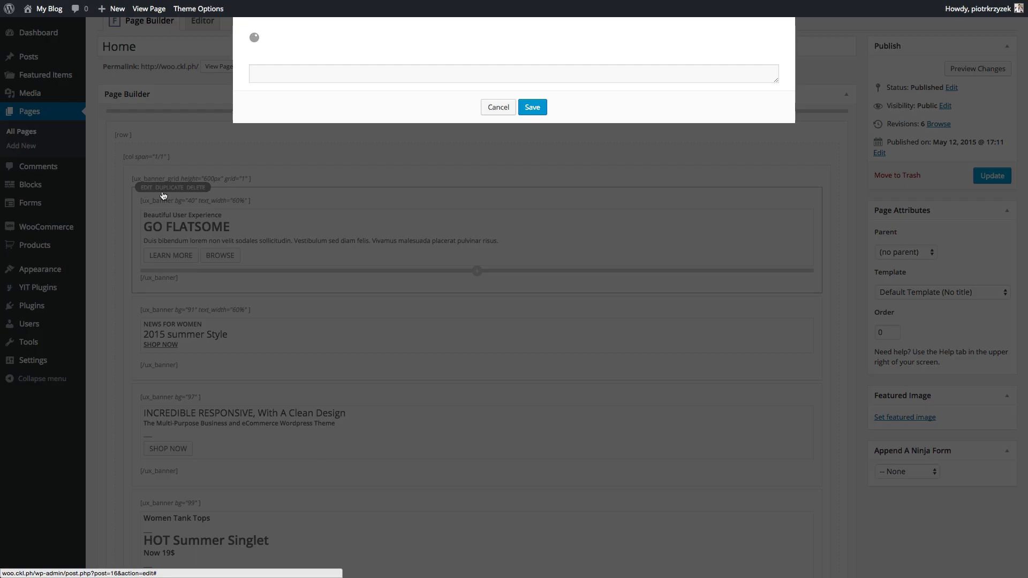
pyautogui.click(358, 40)
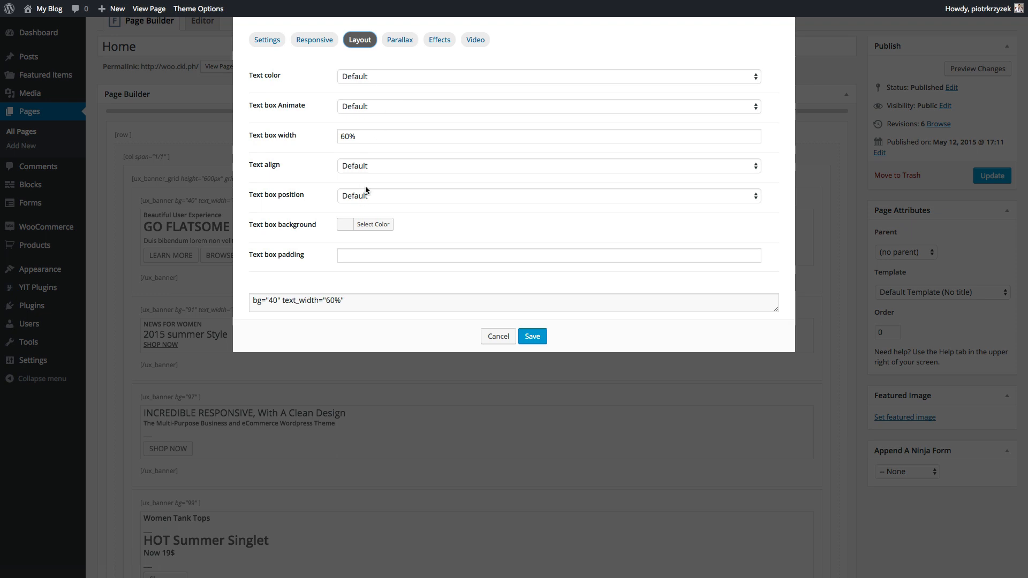
pyautogui.click(356, 196)
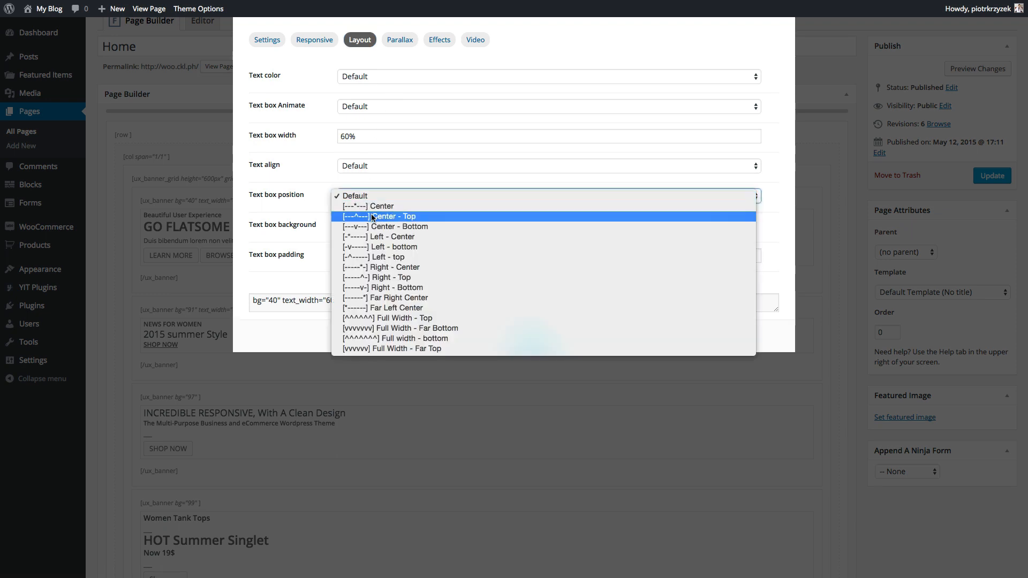
pyautogui.click(383, 228)
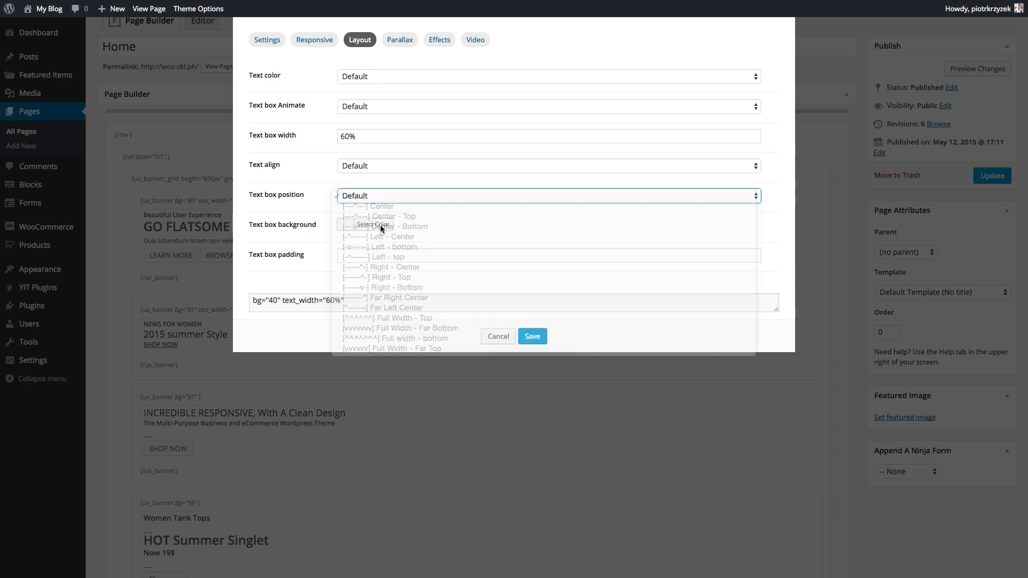
pyautogui.click(359, 225)
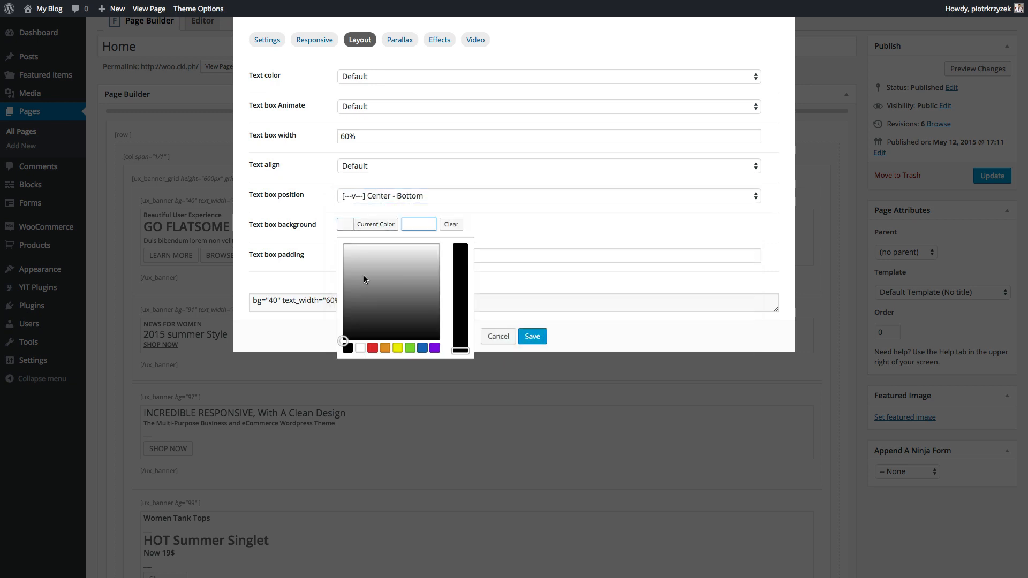
pyautogui.moveTo(366, 317); pyautogui.dragTo(341, 328)
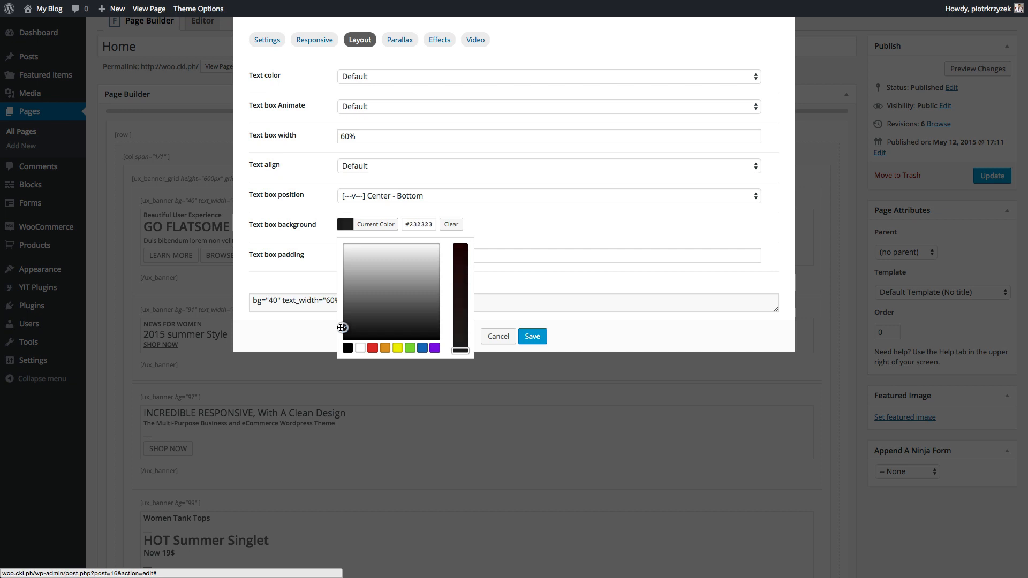
pyautogui.click(308, 237)
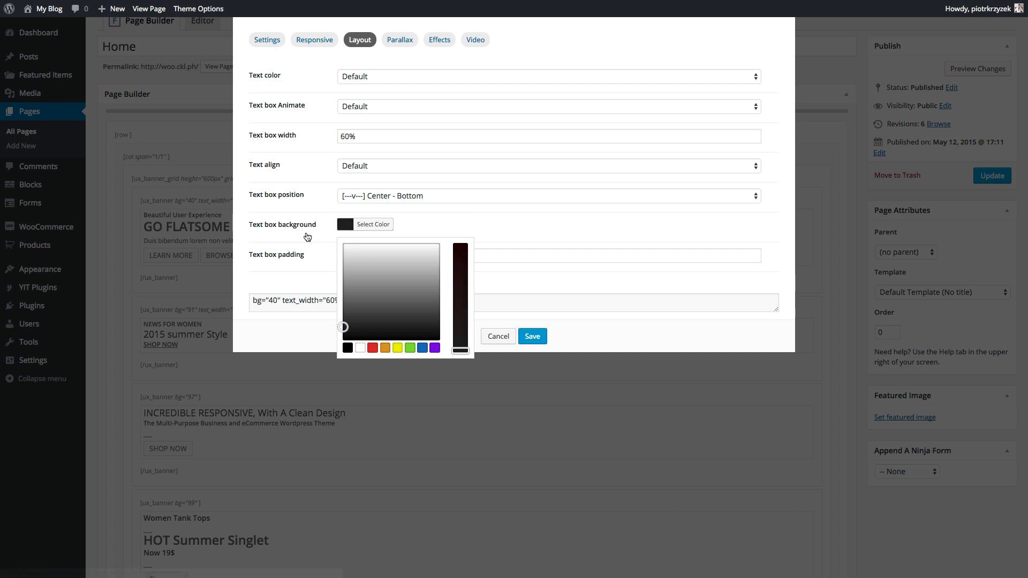
pyautogui.click(354, 298)
pyautogui.moveTo(353, 297); pyautogui.dragTo(345, 327)
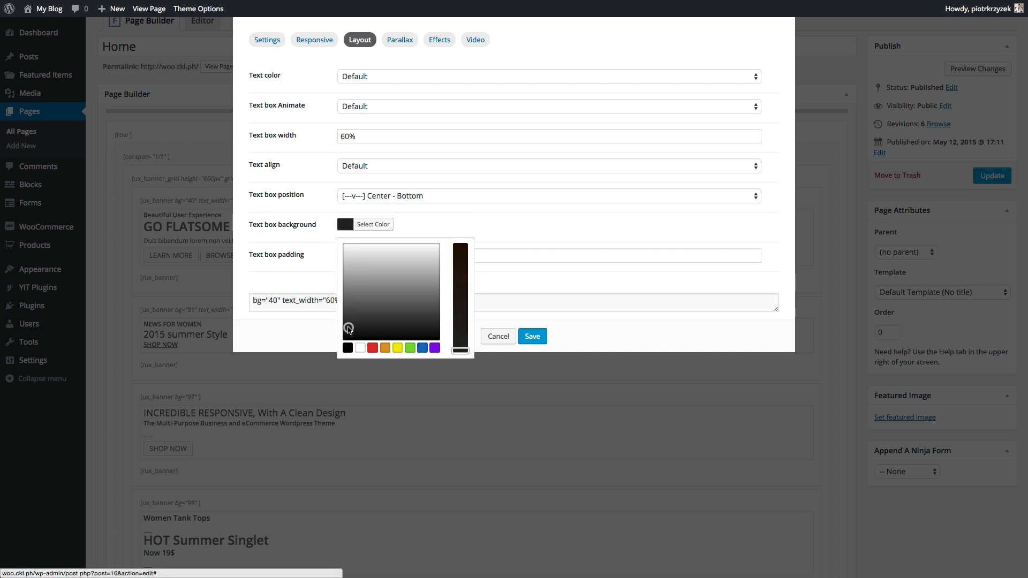
pyautogui.click(367, 225)
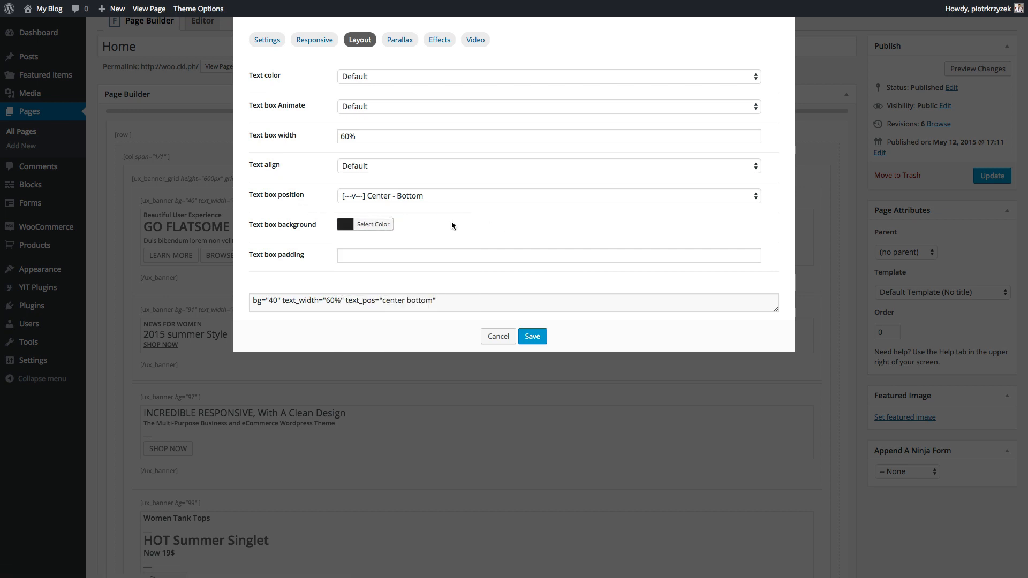
pyautogui.click(375, 225)
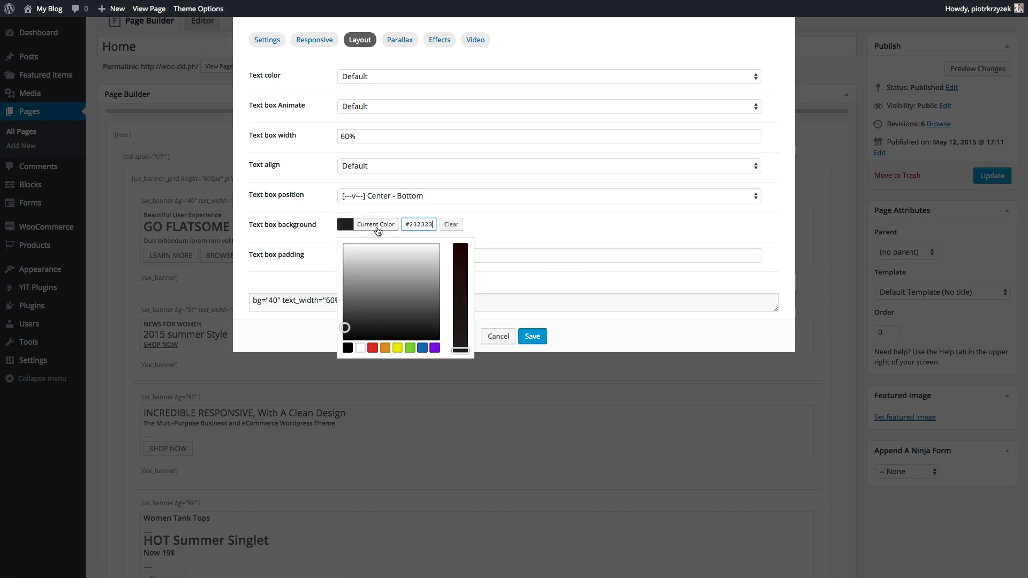
pyautogui.click(345, 326)
pyautogui.click(302, 232)
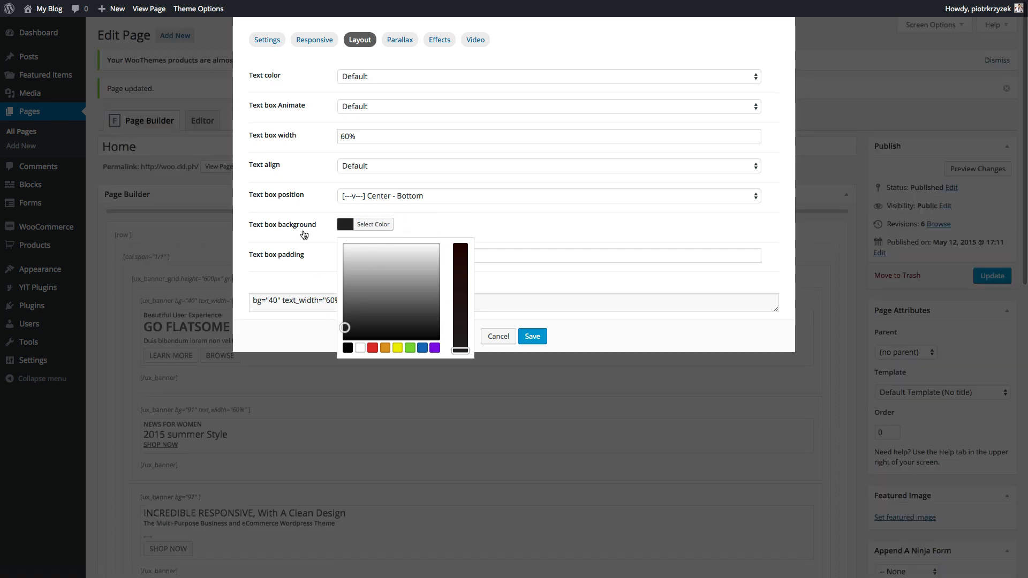
pyautogui.click(511, 213)
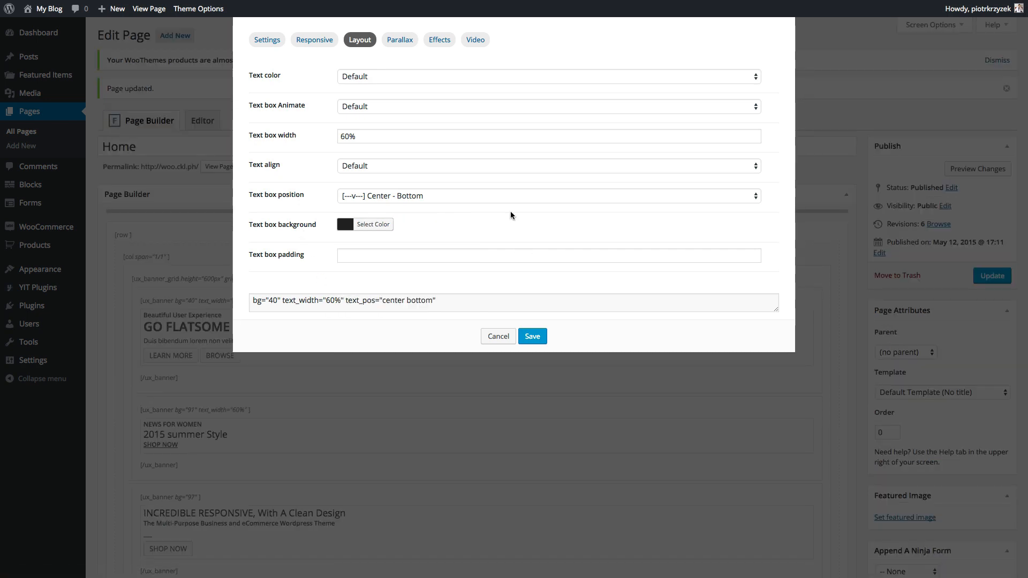
# - Give the text box padding 10, centred alignment and Light text colour, then save
pyautogui.click(357, 258)
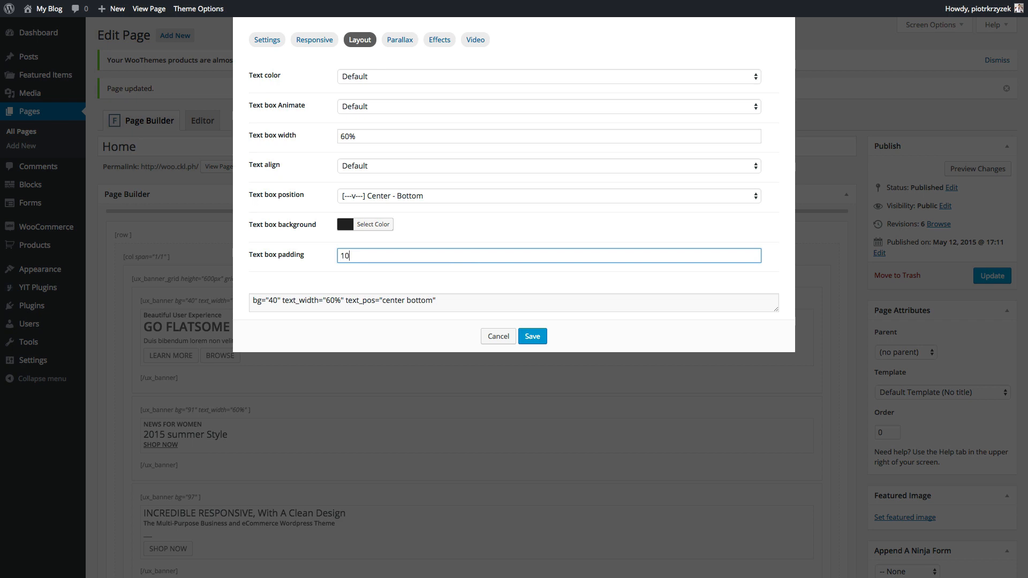
pyautogui.click(366, 268)
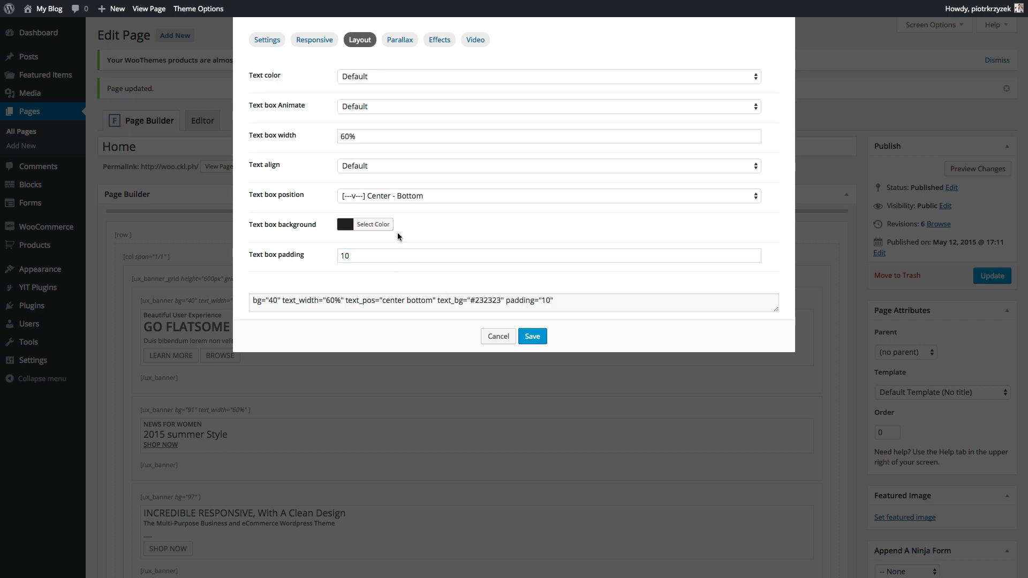
pyautogui.click(369, 166)
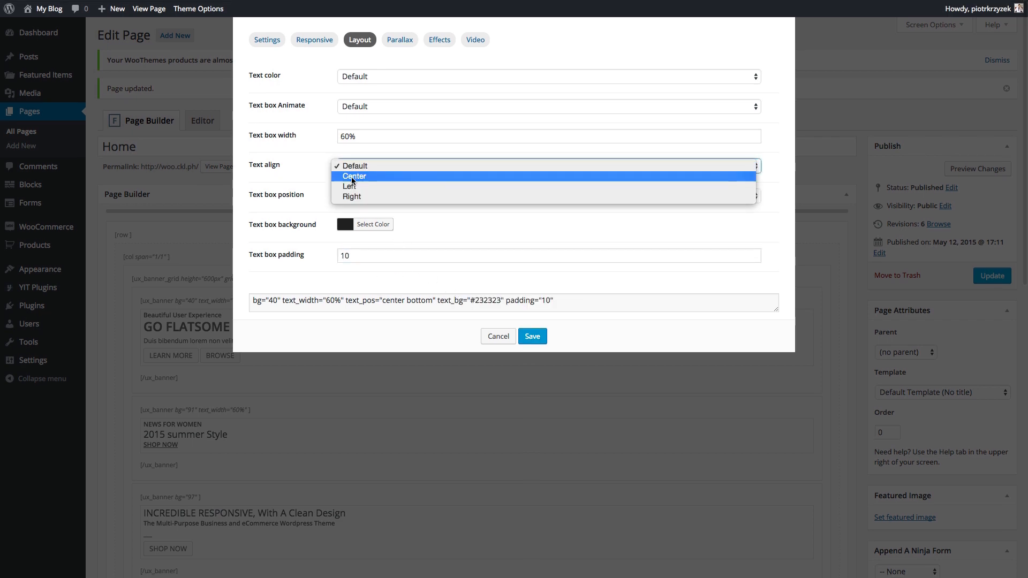
pyautogui.click(352, 177)
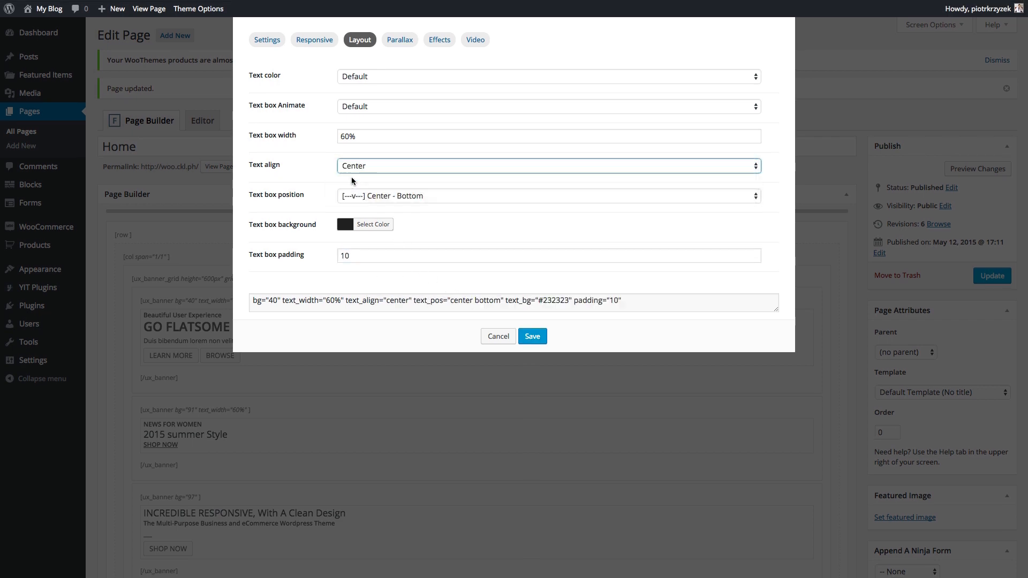
pyautogui.click(364, 80)
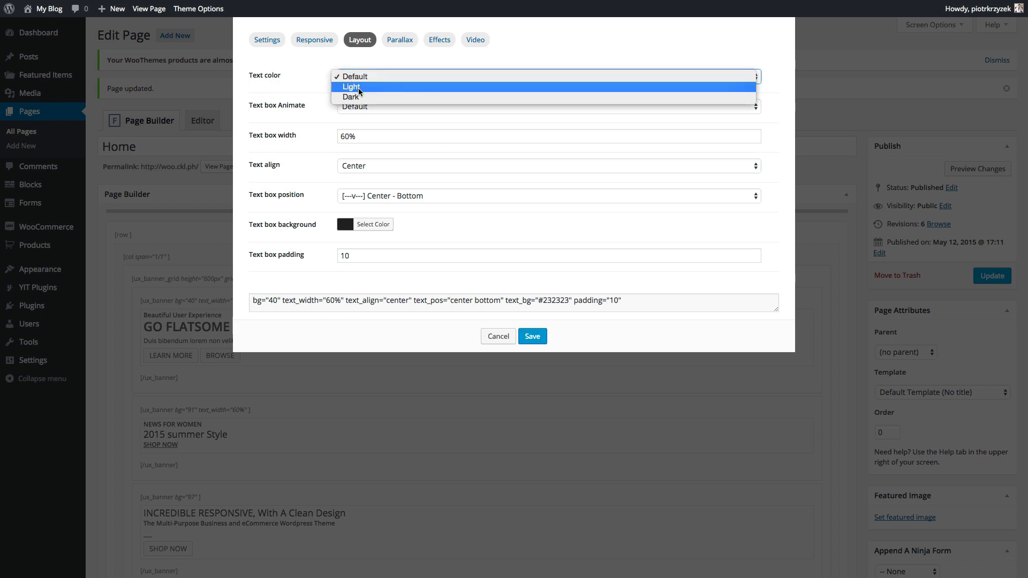
pyautogui.click(359, 88)
pyautogui.click(532, 336)
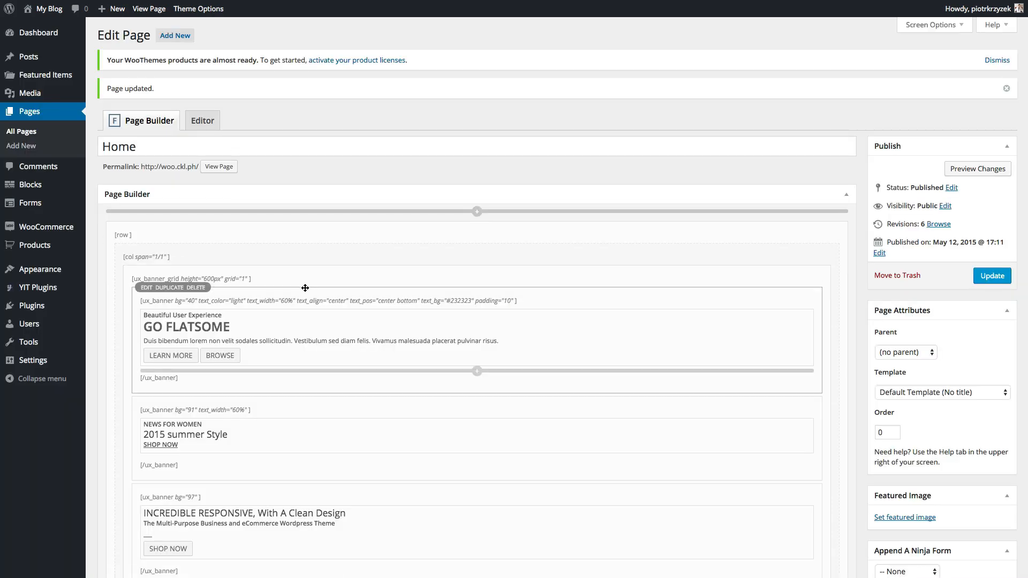
# - Look at the 2015 summer Style banner's settings without changes and update the page
pyautogui.scroll(-3, 340, 305)
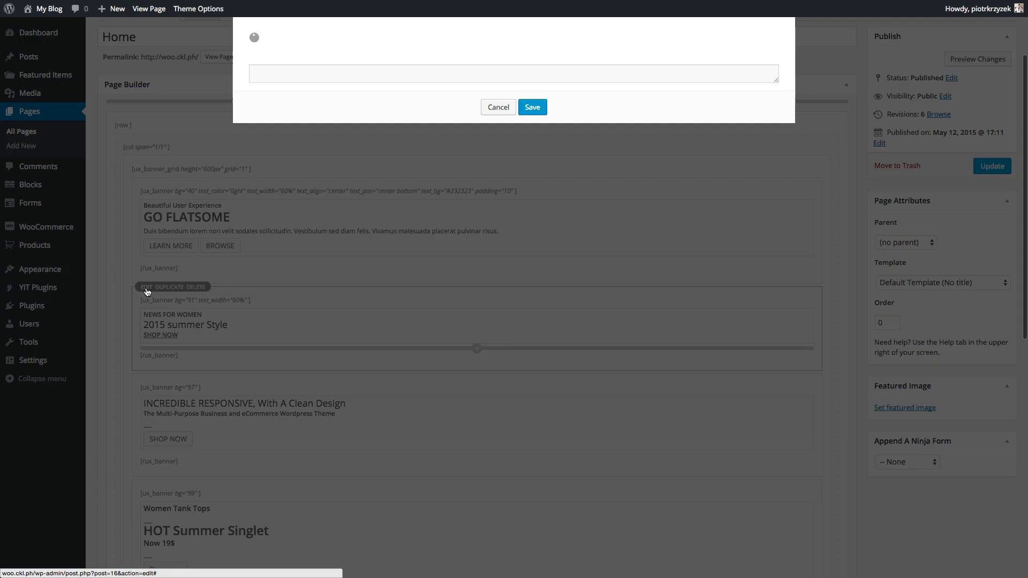
pyautogui.click(146, 286)
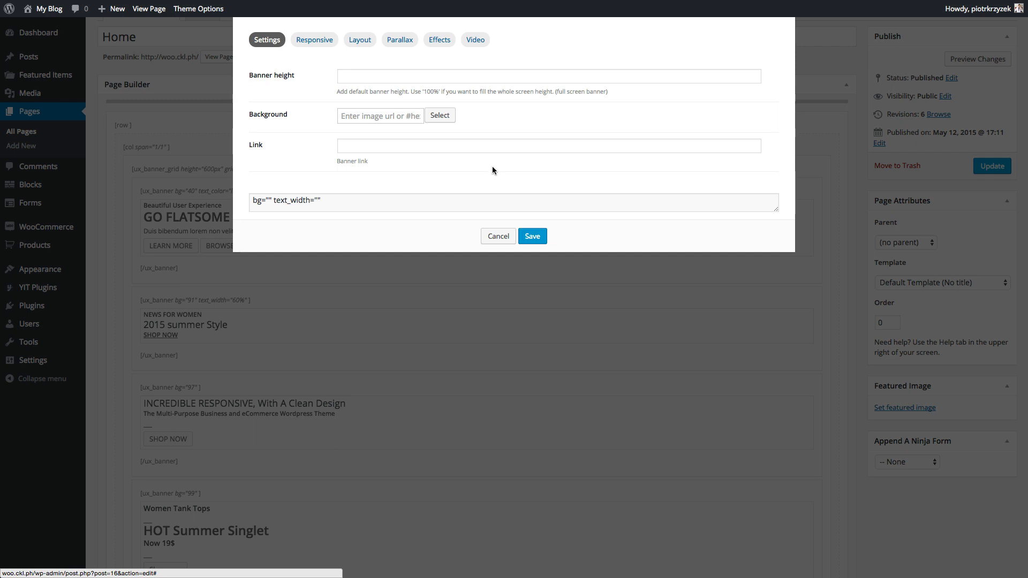
pyautogui.click(498, 236)
pyautogui.click(991, 166)
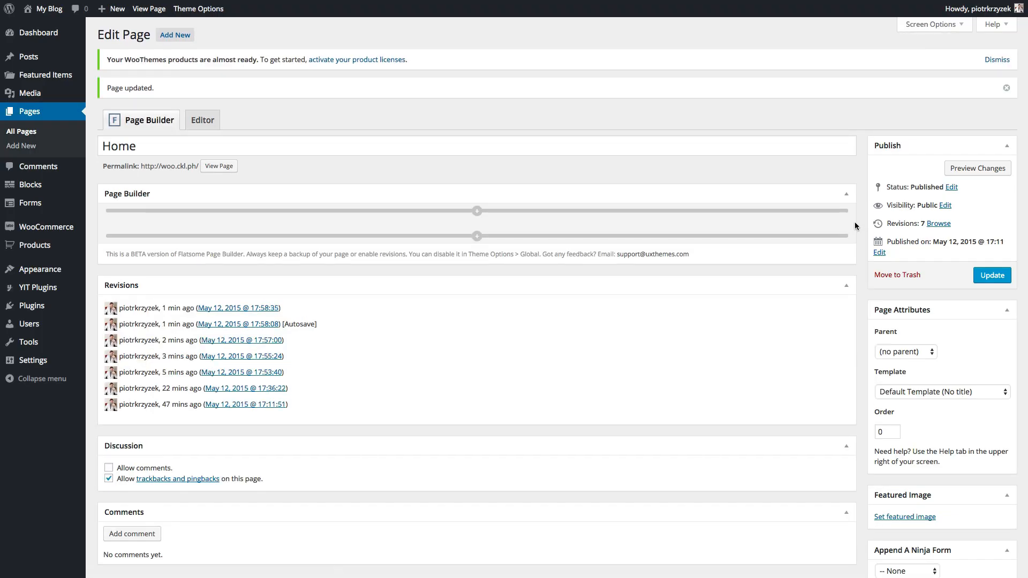
pyautogui.scroll(-5, 477, 226)
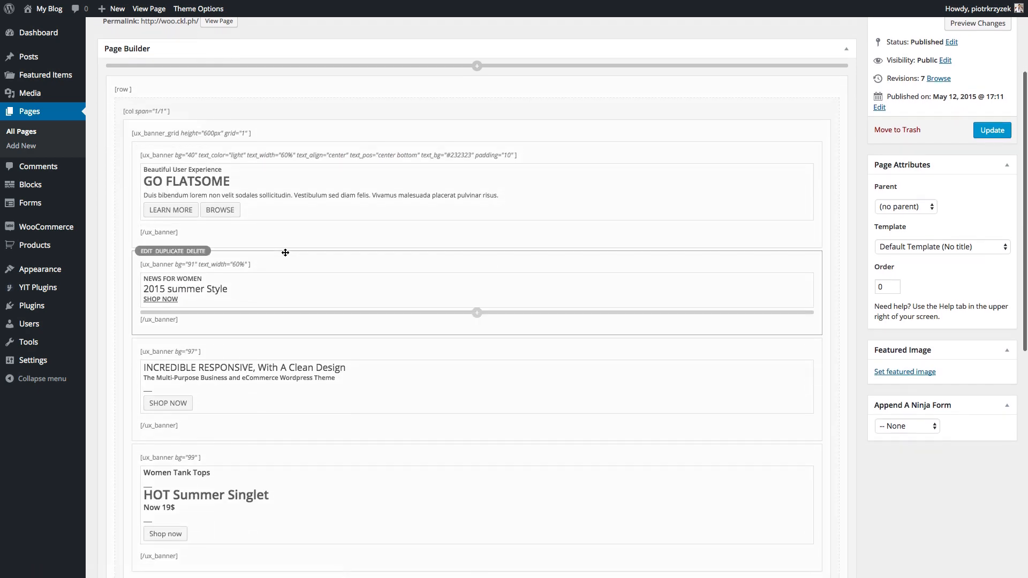
# - Give the 2015 summer Style text box a dark background and Center - Bottom position
pyautogui.click(143, 214)
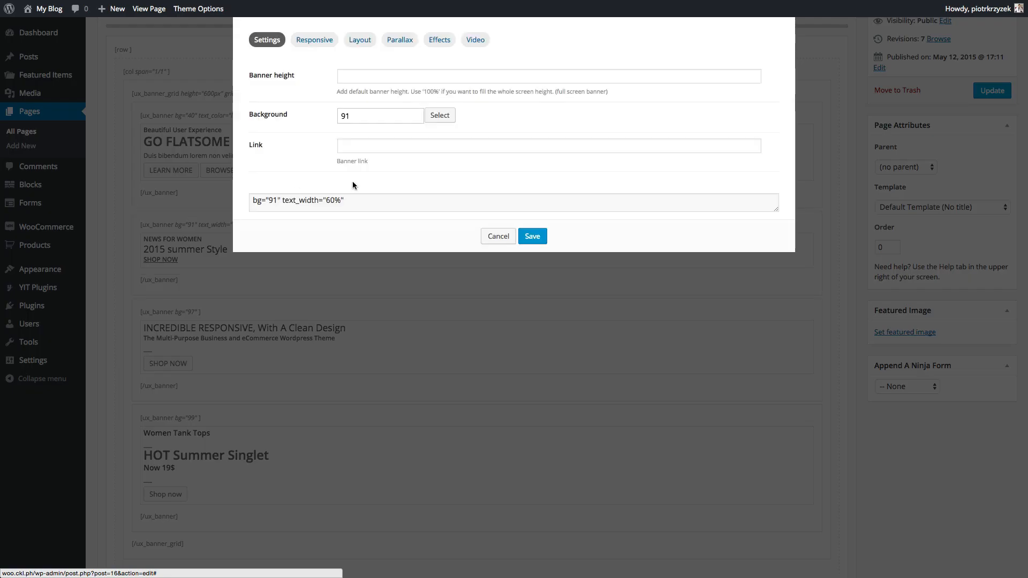
pyautogui.click(359, 40)
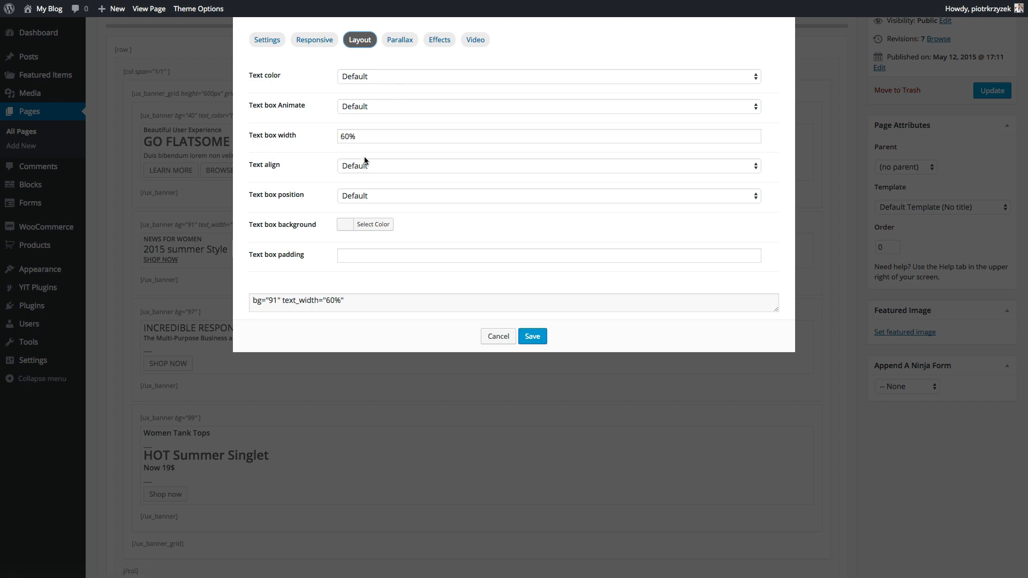
pyautogui.click(357, 224)
pyautogui.moveTo(377, 306); pyautogui.dragTo(344, 327)
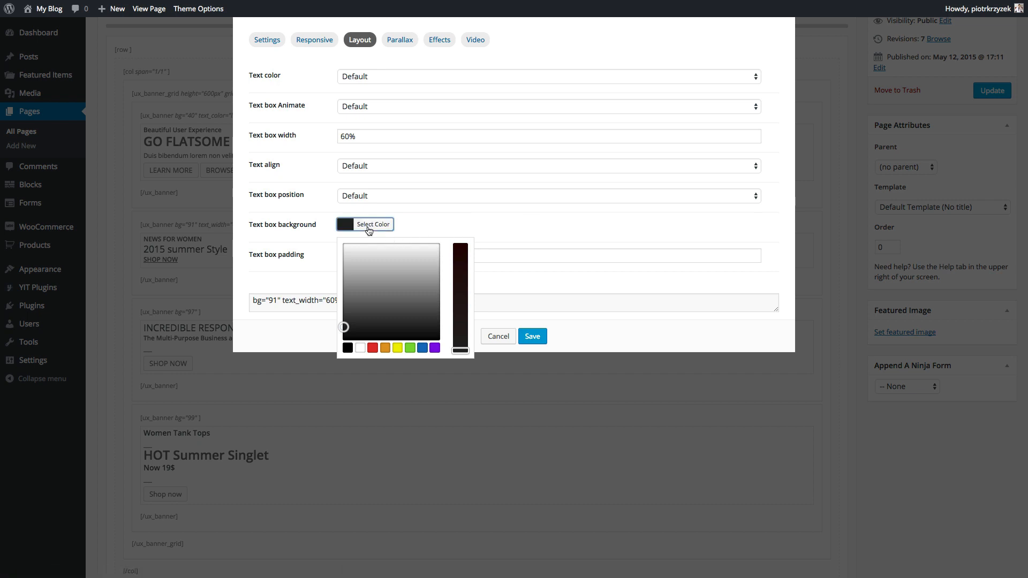
pyautogui.click(387, 227)
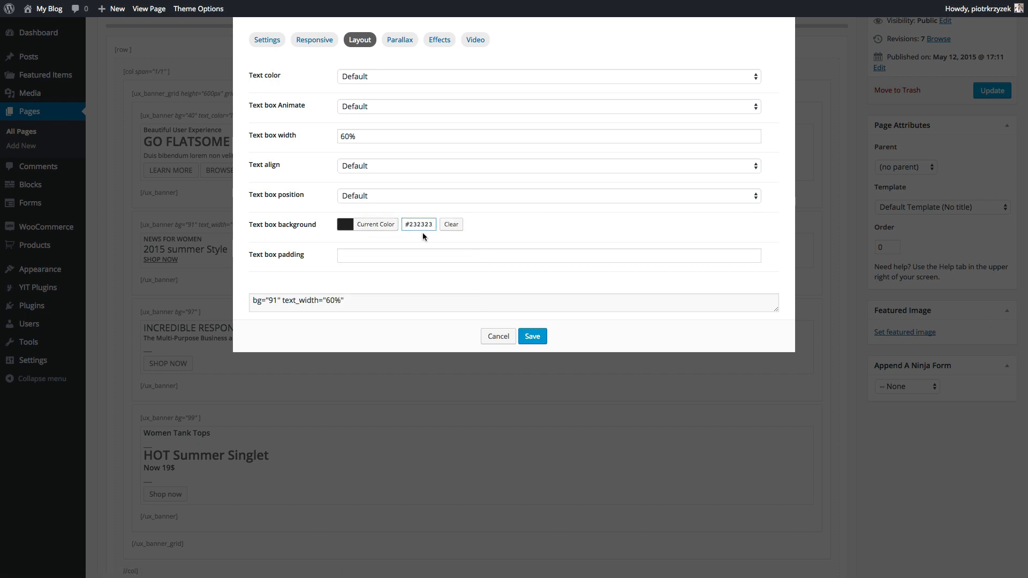
pyautogui.click(424, 263)
pyautogui.click(331, 266)
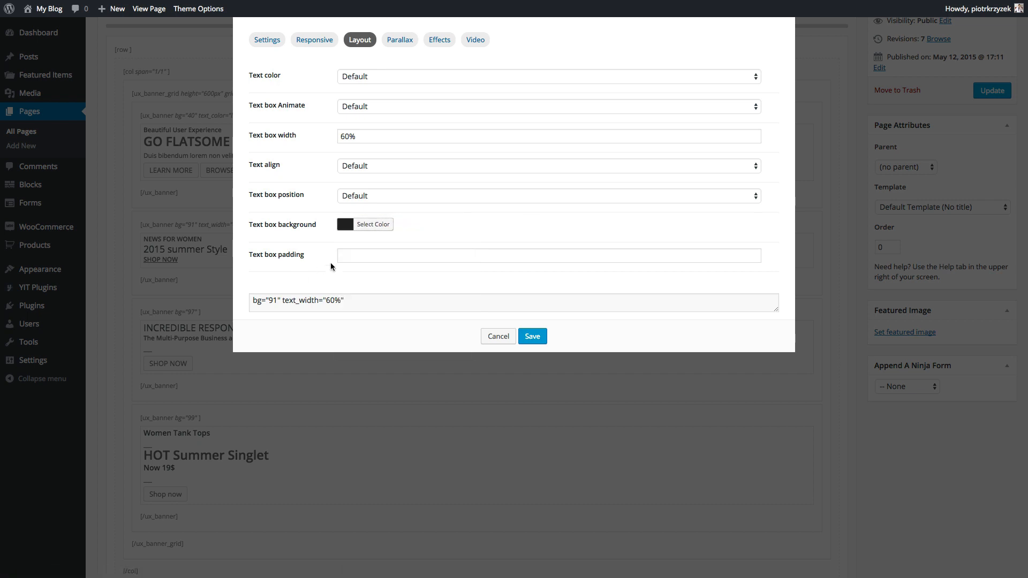
pyautogui.click(368, 196)
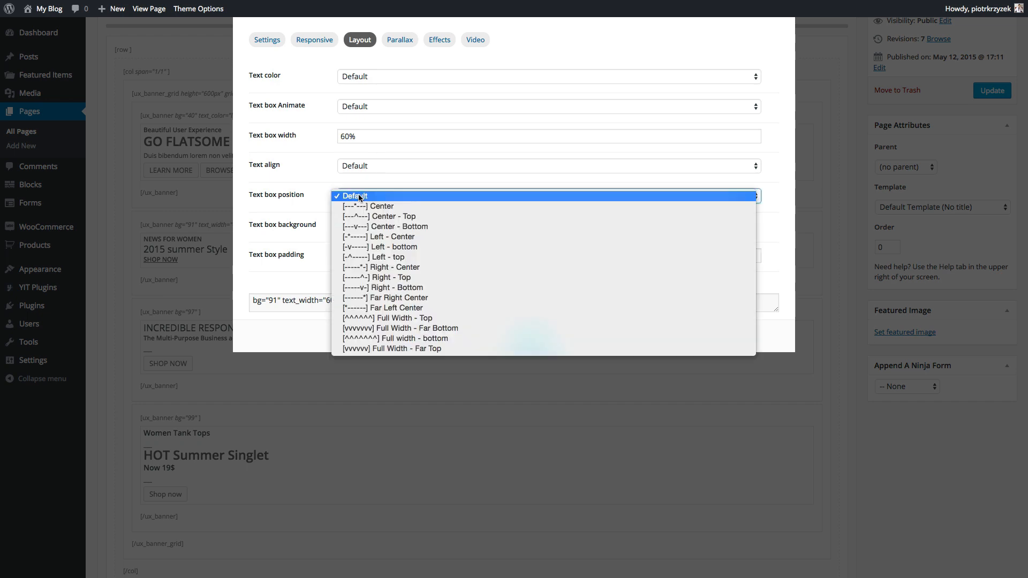
pyautogui.click(358, 227)
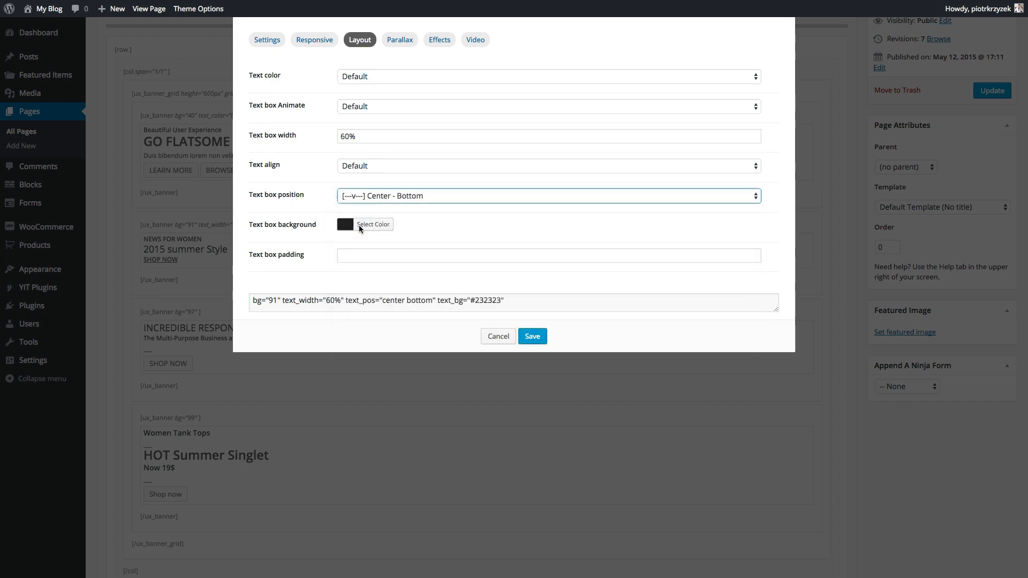
# - Centre the banner text, widen the text box to 80%, make the text Light, and save
pyautogui.click(368, 166)
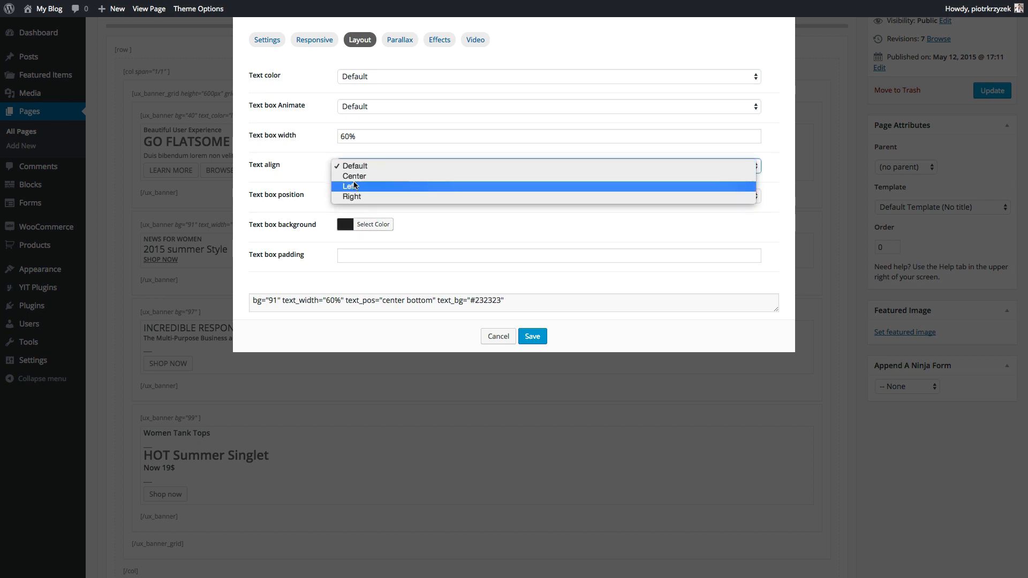
pyautogui.click(359, 177)
pyautogui.click(360, 137)
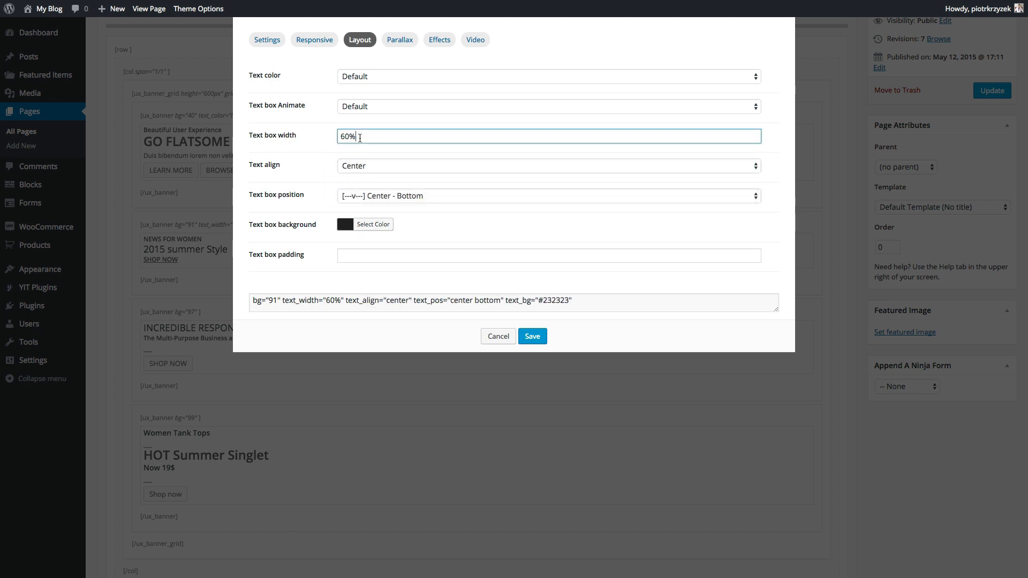
pyautogui.press('BackSpace')
pyautogui.write('8')
pyautogui.click(326, 133)
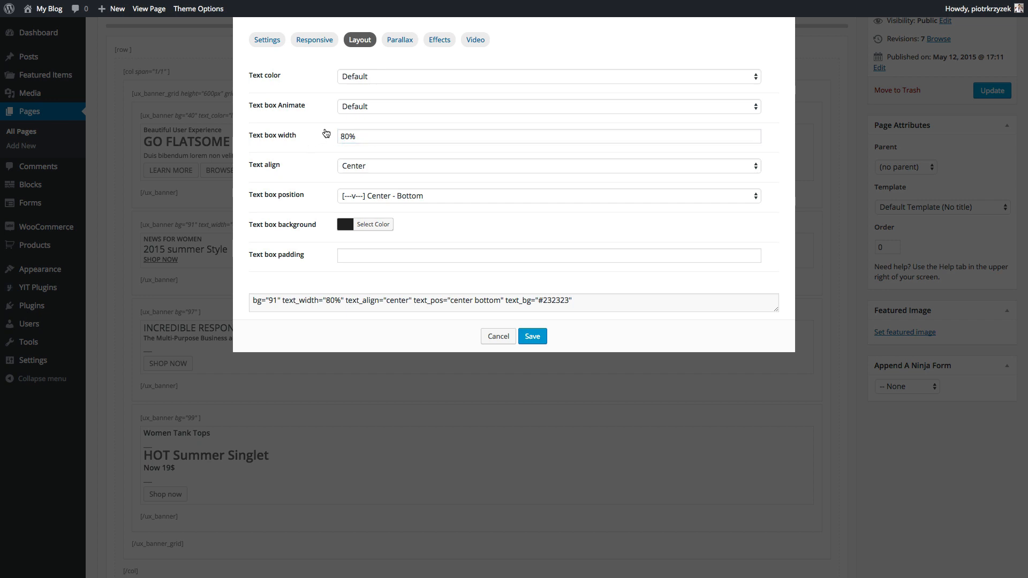
pyautogui.click(371, 76)
pyautogui.click(362, 86)
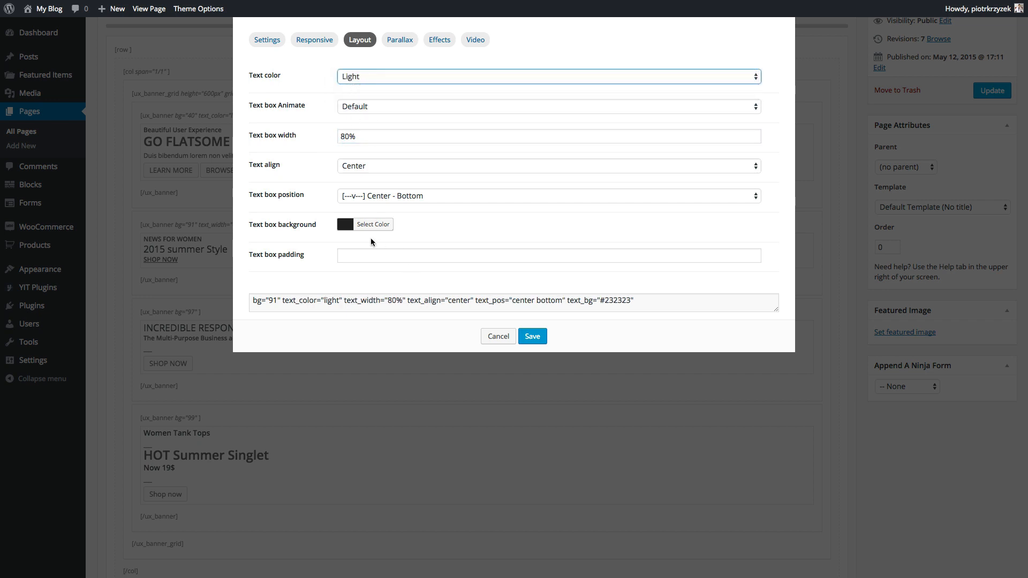
pyautogui.click(538, 337)
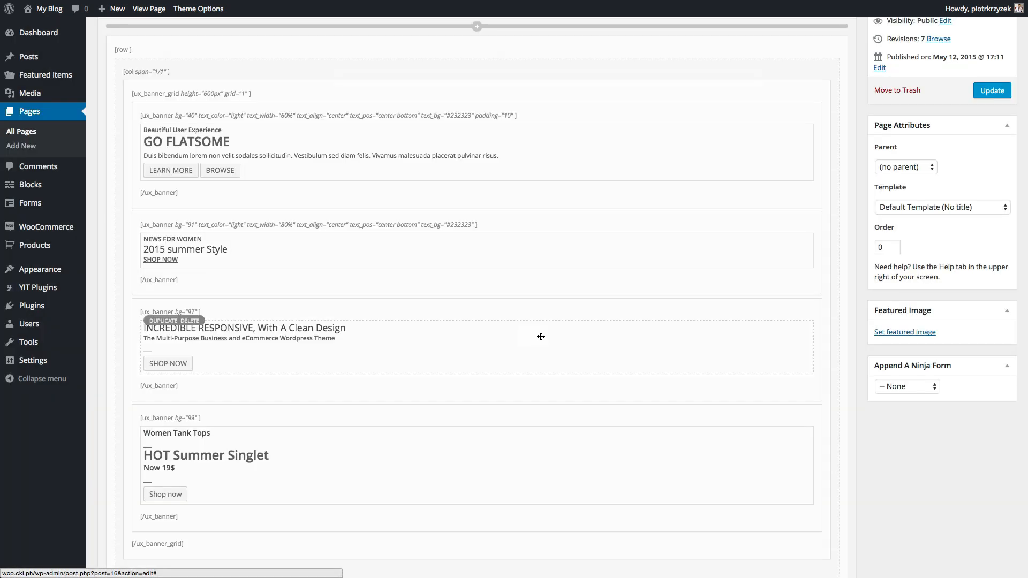
# - Widen the GO FLATSOME banner's text box from 60% to 80% and save it
pyautogui.moveTo(540, 336); pyautogui.dragTo(145, 107)
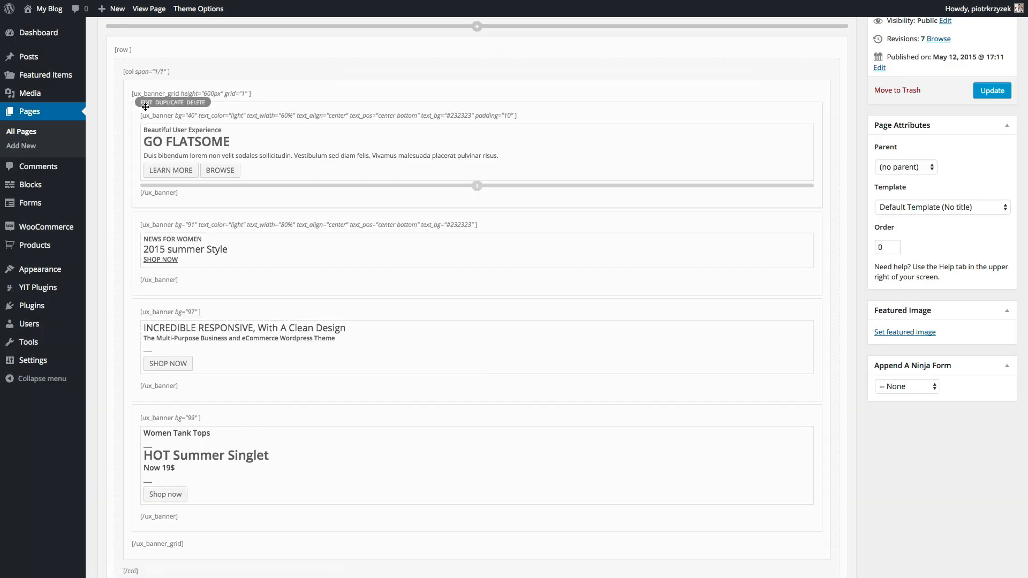
pyautogui.click(145, 104)
pyautogui.click(360, 43)
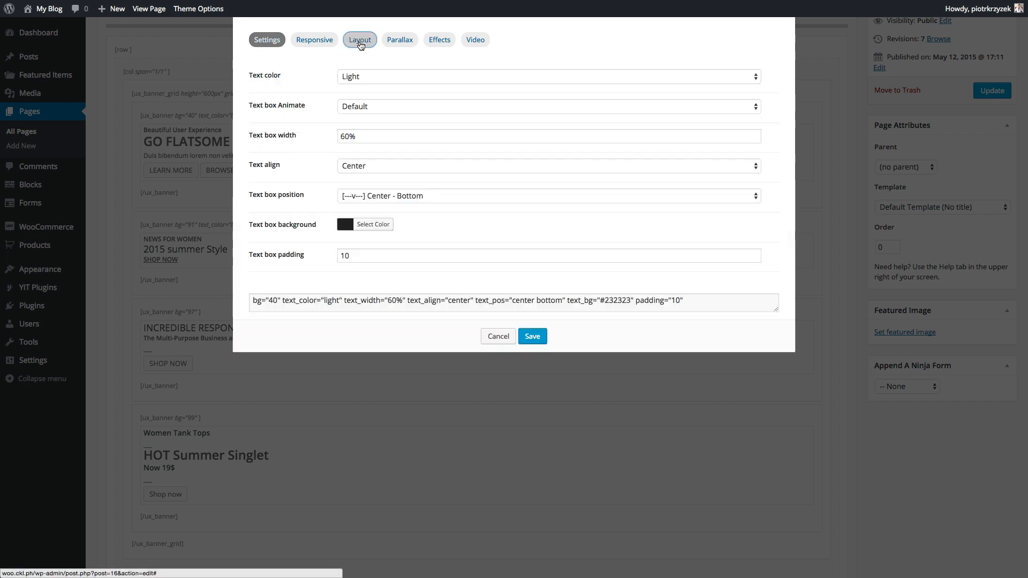
pyautogui.click(344, 137)
pyautogui.press('BackSpace')
pyautogui.write('8')
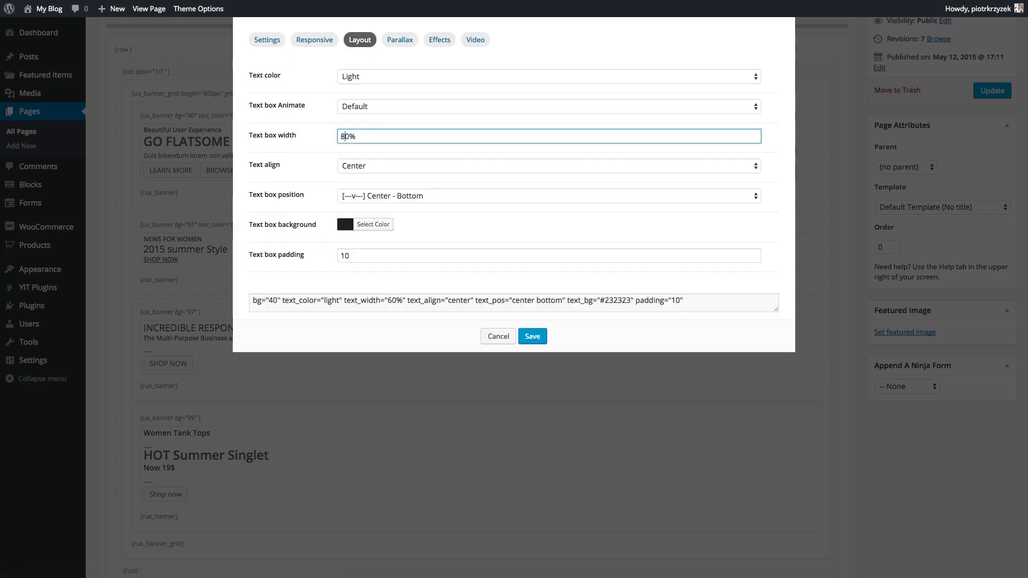
pyautogui.click(530, 337)
# - Give the INCREDIBLE RESPONSIVE banner a dark Center - Top text box, width 80, with light text
pyautogui.scroll(-2, 160, 321)
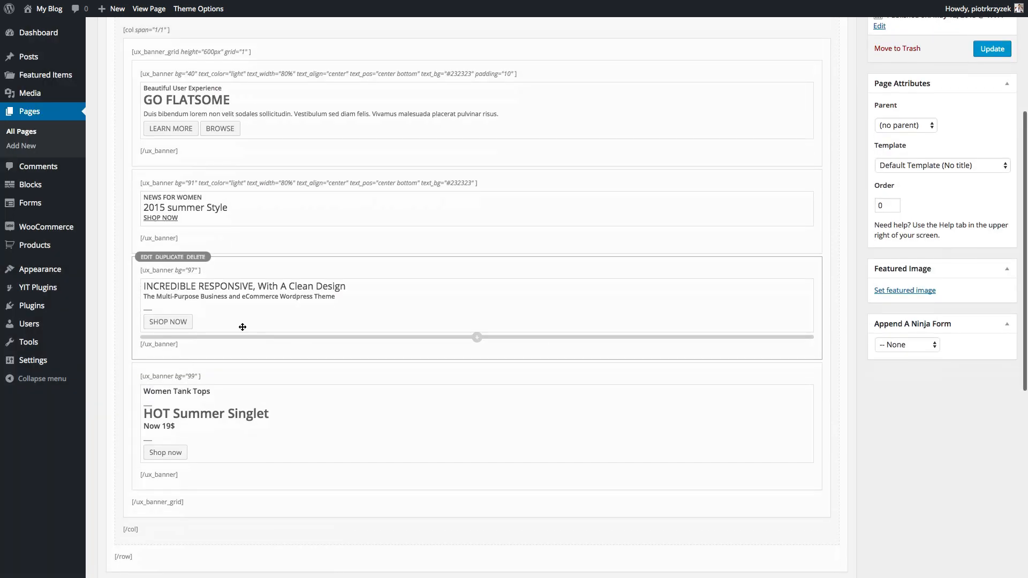
pyautogui.click(146, 258)
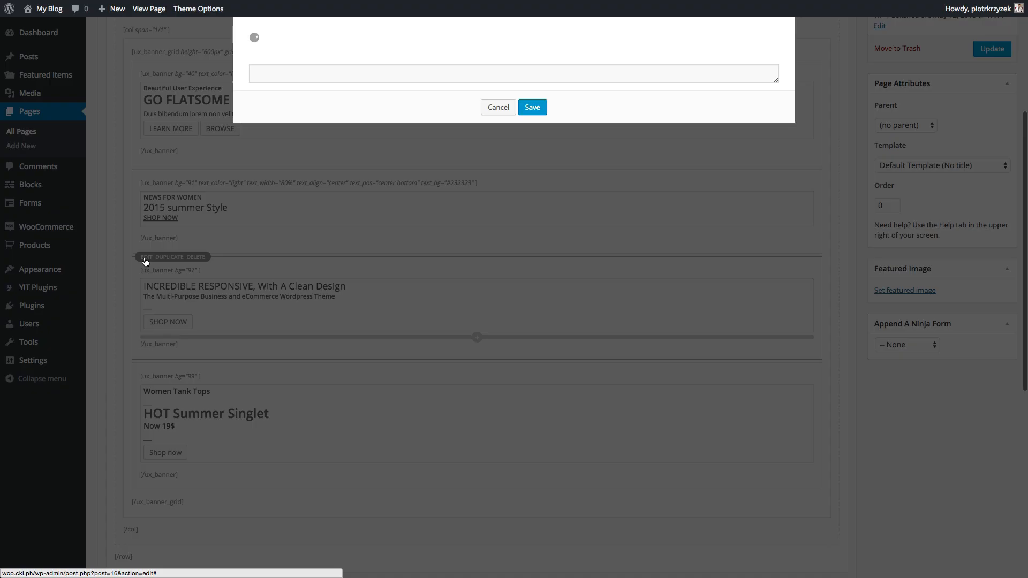
pyautogui.click(359, 40)
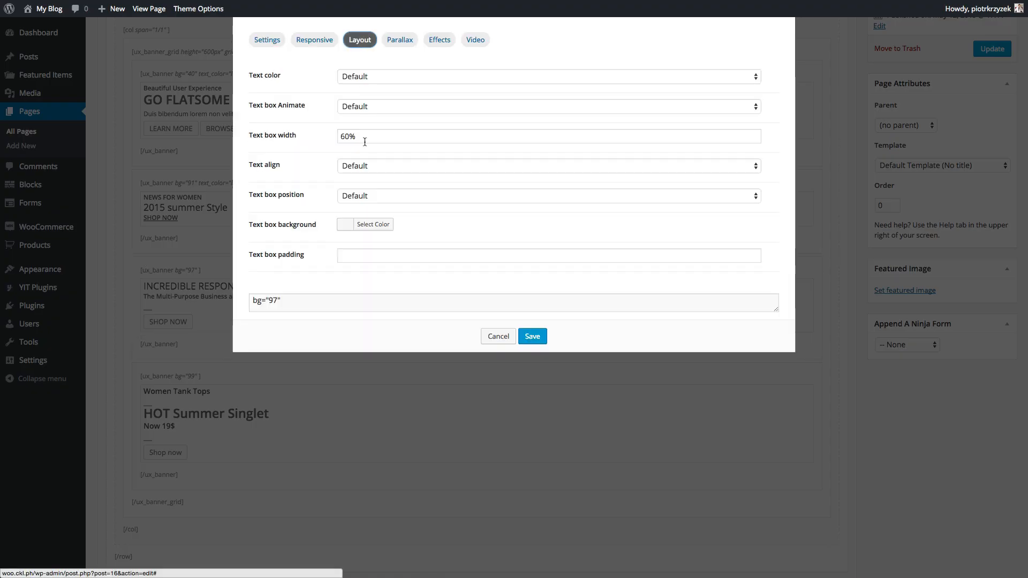
pyautogui.click(352, 225)
pyautogui.moveTo(379, 328); pyautogui.dragTo(333, 324)
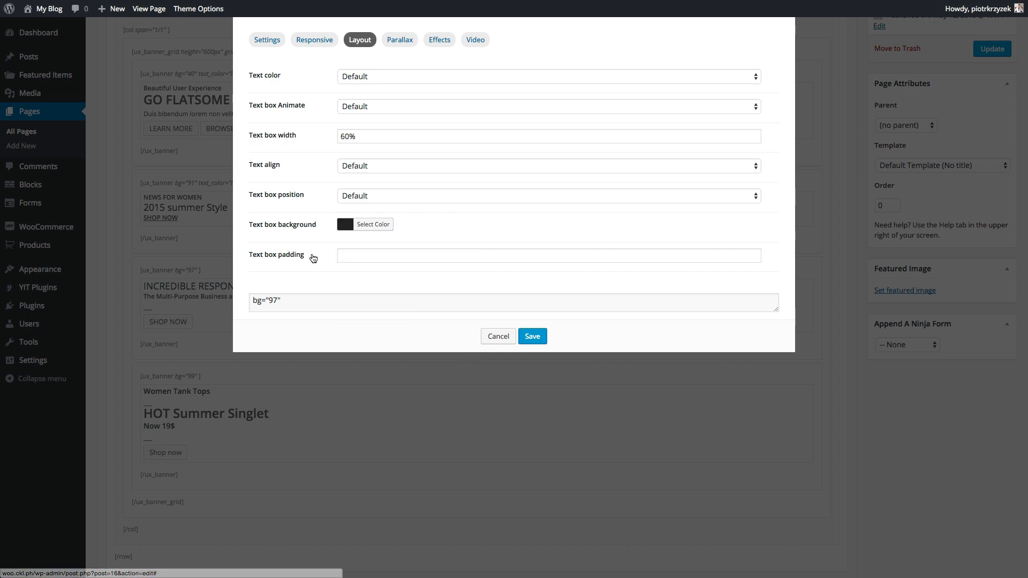
pyautogui.click(370, 196)
pyautogui.click(368, 216)
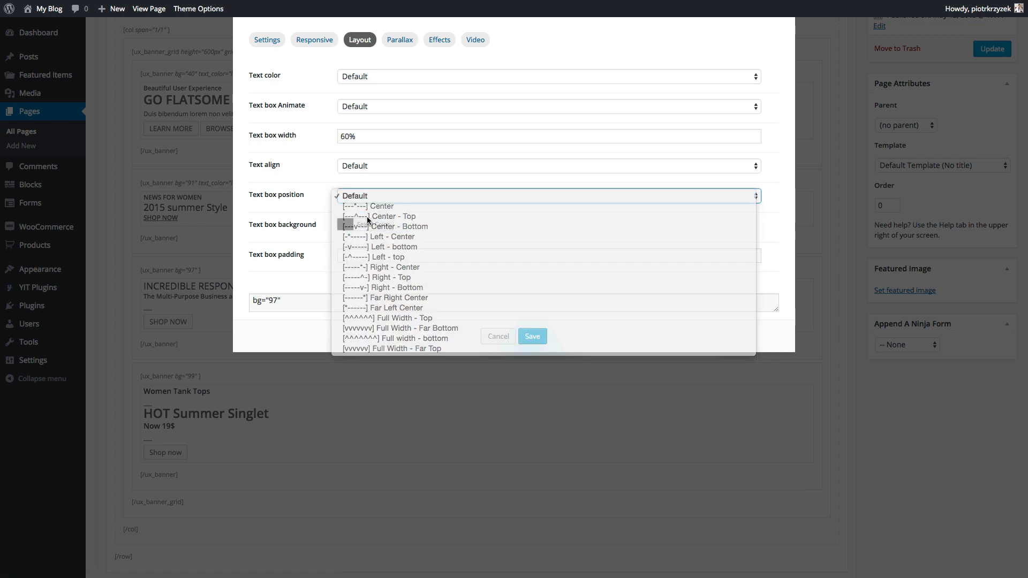
pyautogui.tripleClick(363, 136)
pyautogui.write('80')
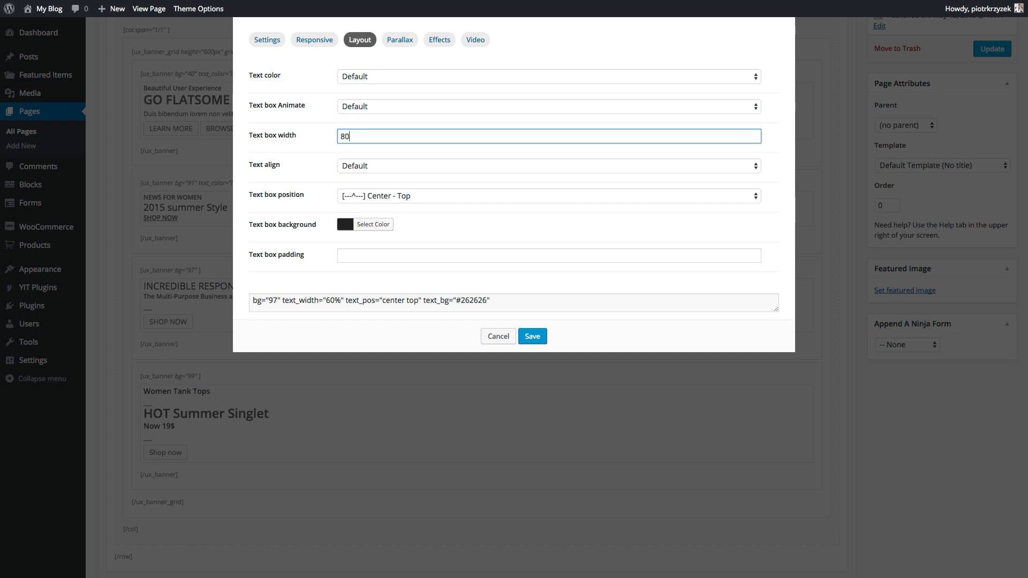
pyautogui.click(348, 81)
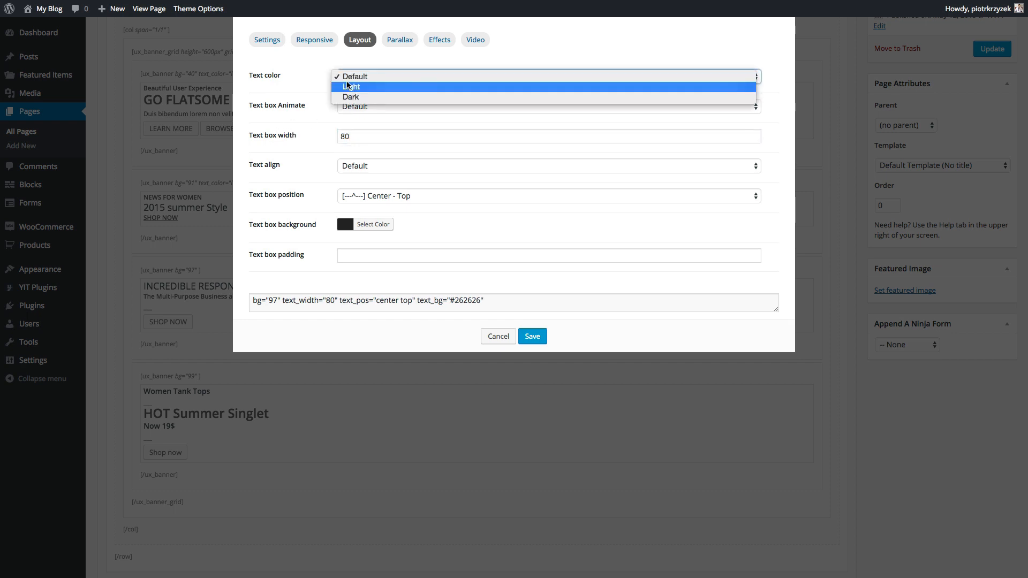
pyautogui.click(355, 88)
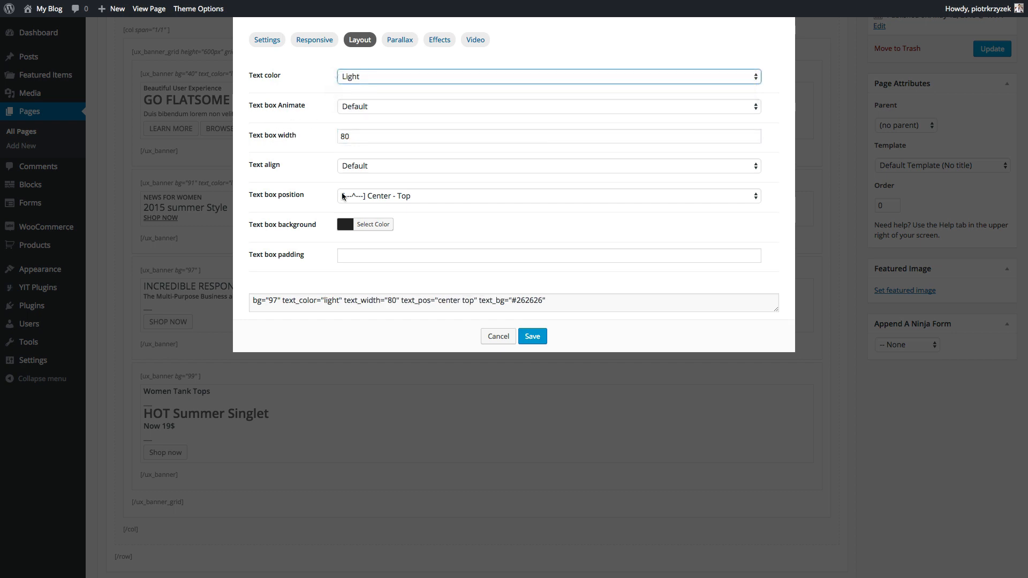
pyautogui.click(527, 338)
pyautogui.scroll(-2, 150, 300)
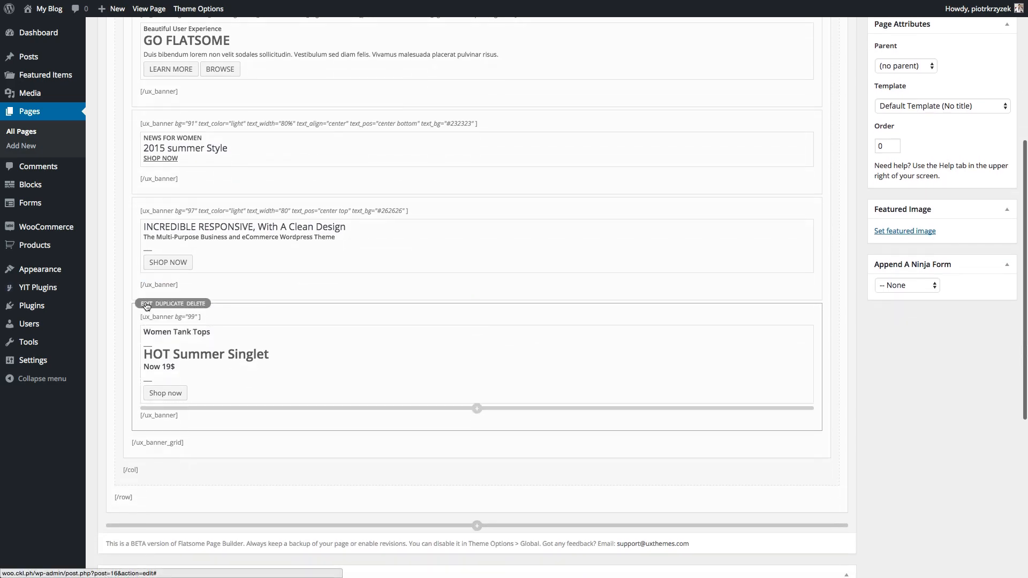
# - Give the HOT Summer Singlet banner a pale pink text box background at 80% width
pyautogui.click(146, 304)
pyautogui.click(360, 40)
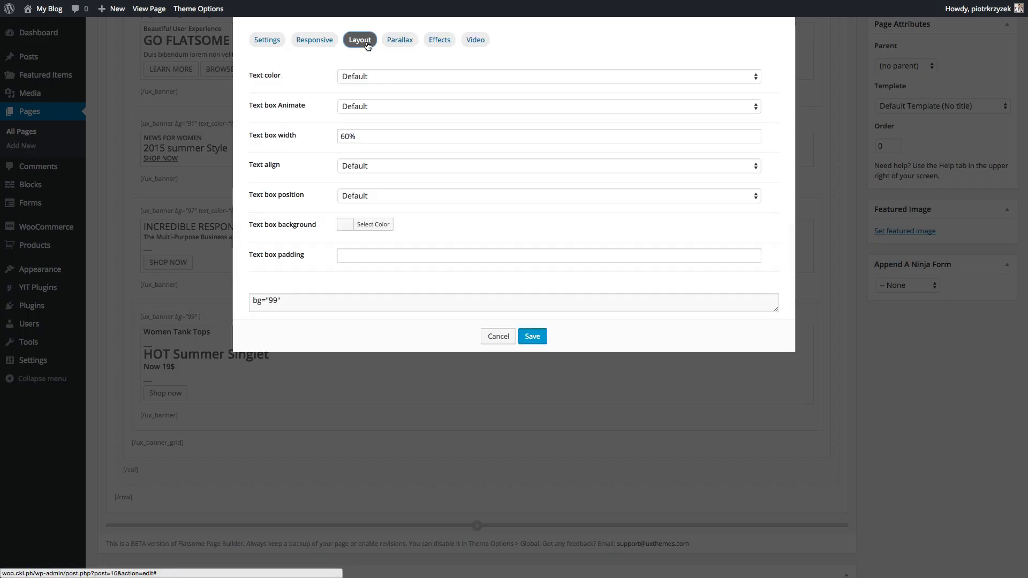
pyautogui.click(367, 224)
pyautogui.click(352, 262)
pyautogui.moveTo(352, 262)
pyautogui.mouseDown()
pyautogui.moveTo(342, 250)
pyautogui.moveTo(337, 258)
pyautogui.mouseUp()
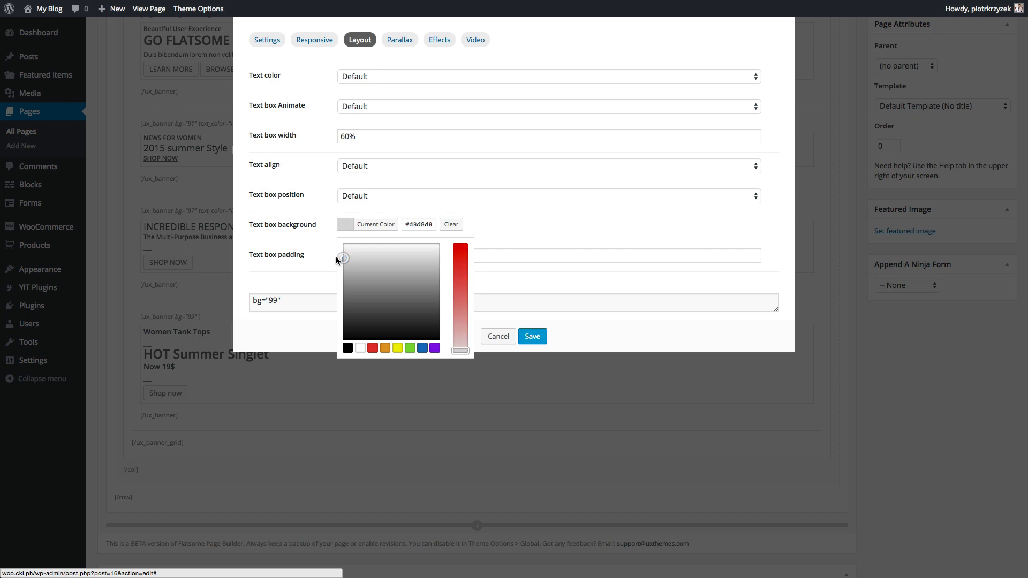
pyautogui.moveTo(459, 296); pyautogui.dragTo(458, 339)
pyautogui.click(515, 227)
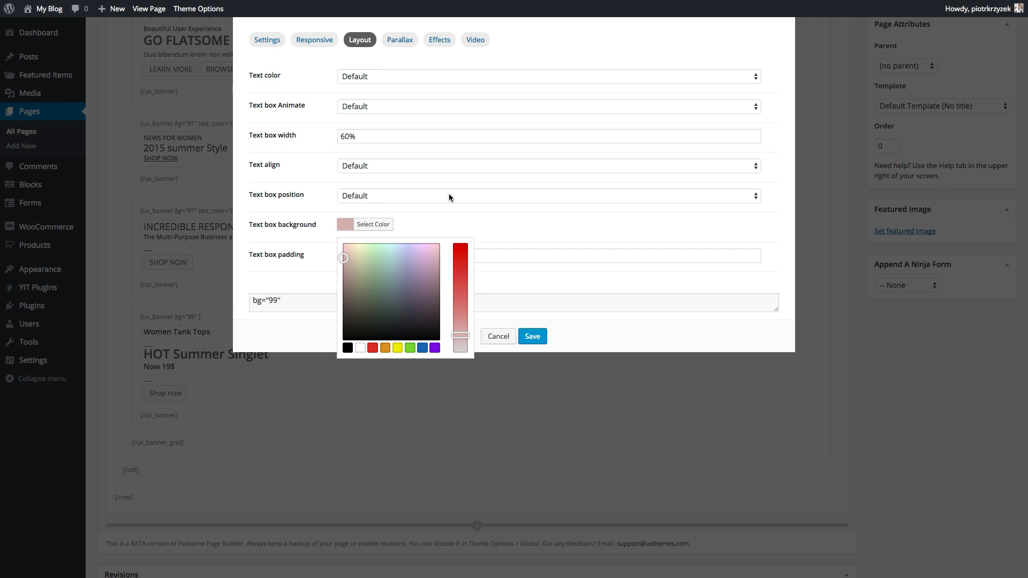
pyautogui.click(346, 135)
pyautogui.press('BackSpace')
pyautogui.write('8')
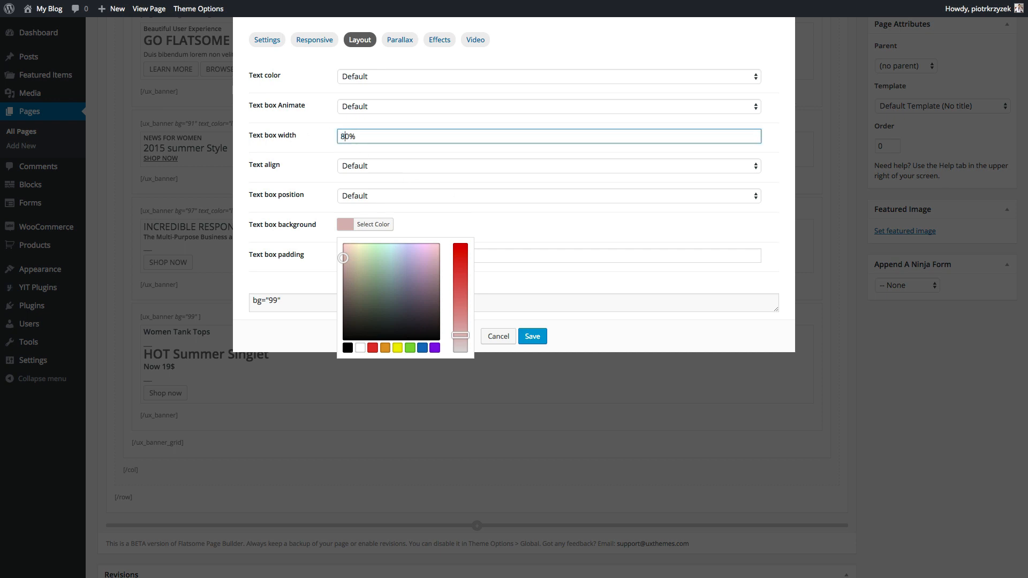
pyautogui.click(296, 134)
# - Make its text dark and centred, lighten the pink, place the box Center - Bottom, and save
pyautogui.click(364, 76)
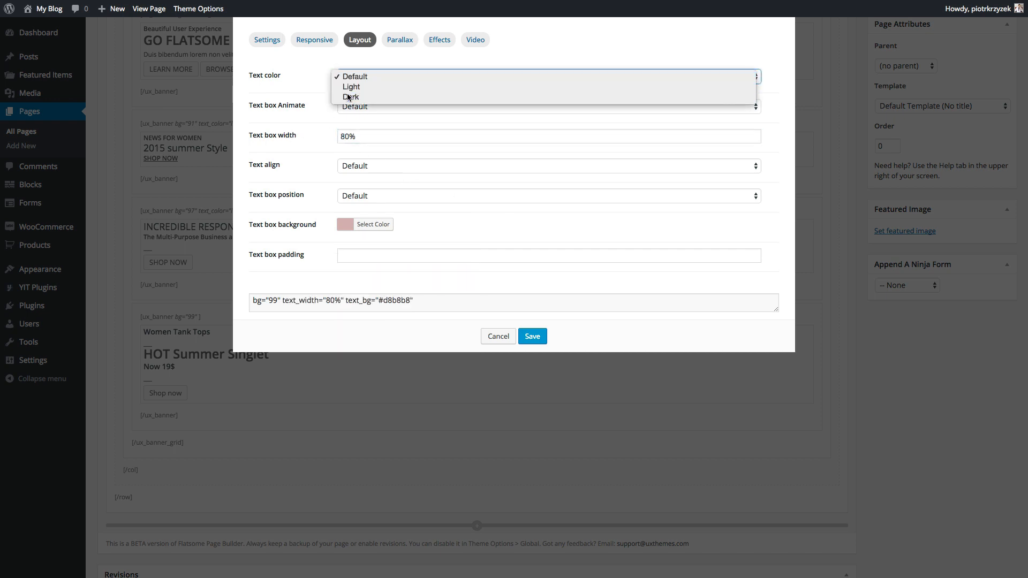
pyautogui.click(353, 97)
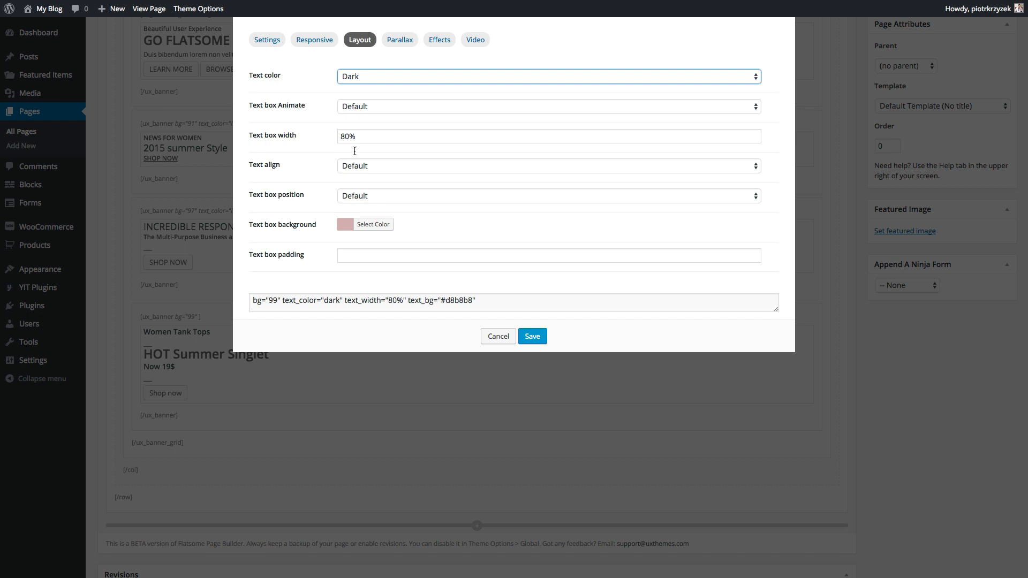
pyautogui.click(346, 226)
pyautogui.click(457, 343)
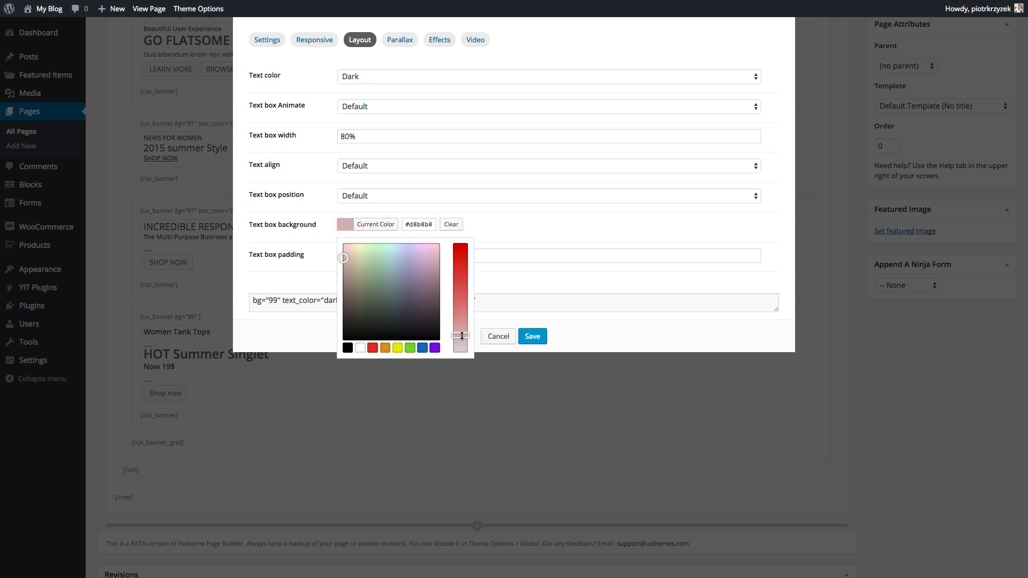
pyautogui.click(527, 229)
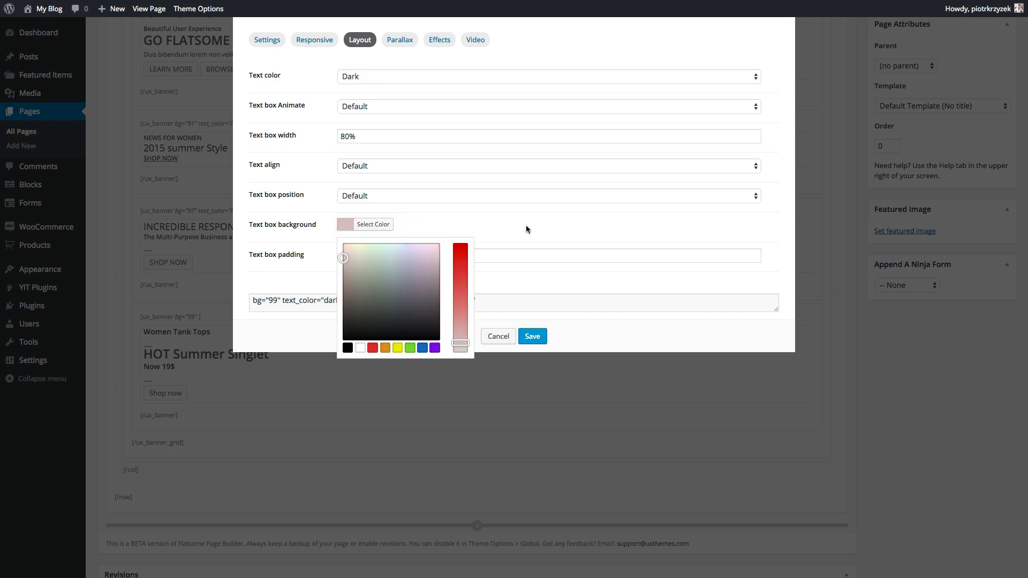
pyautogui.click(367, 170)
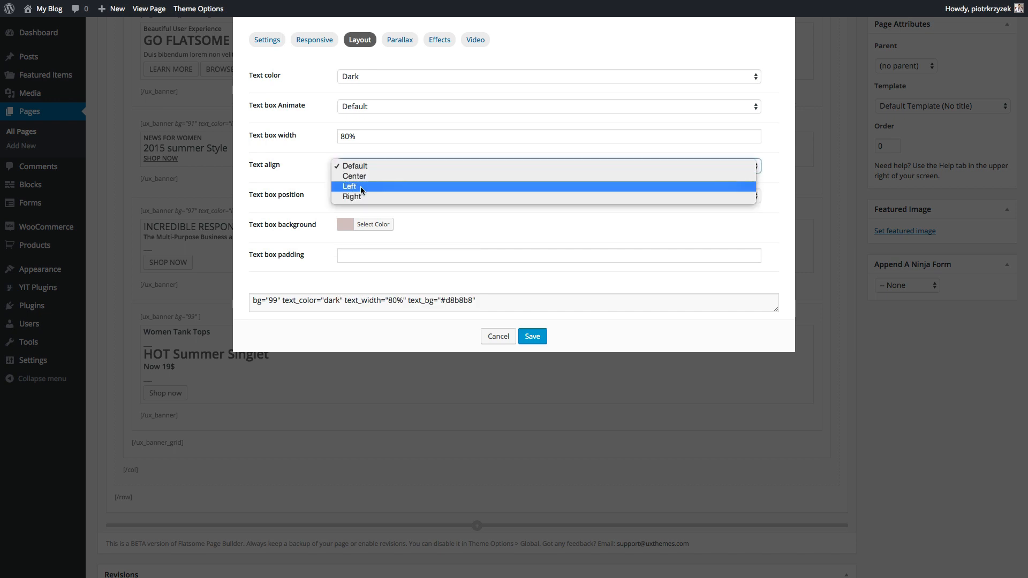
pyautogui.click(354, 176)
pyautogui.click(364, 196)
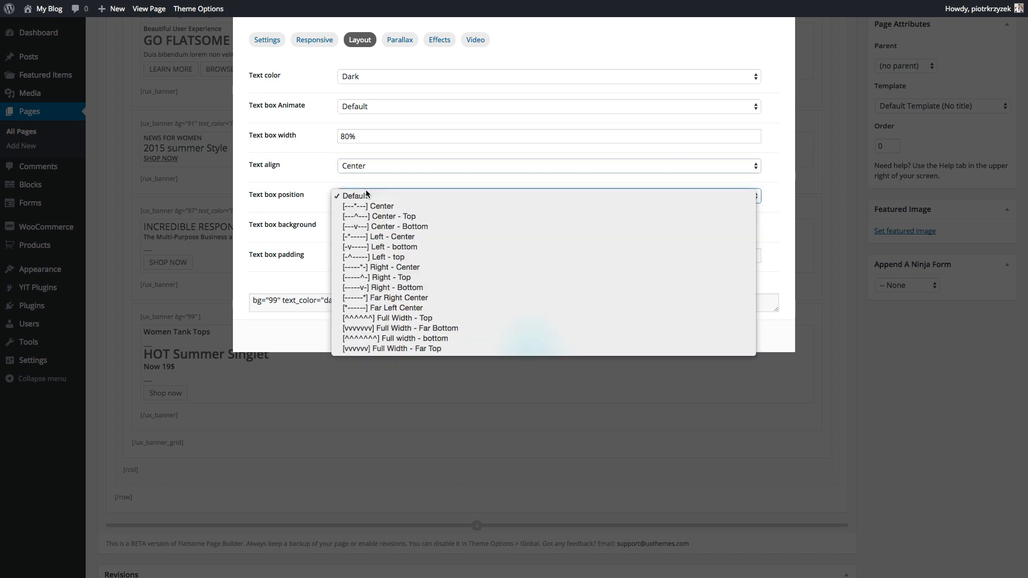
pyautogui.click(372, 226)
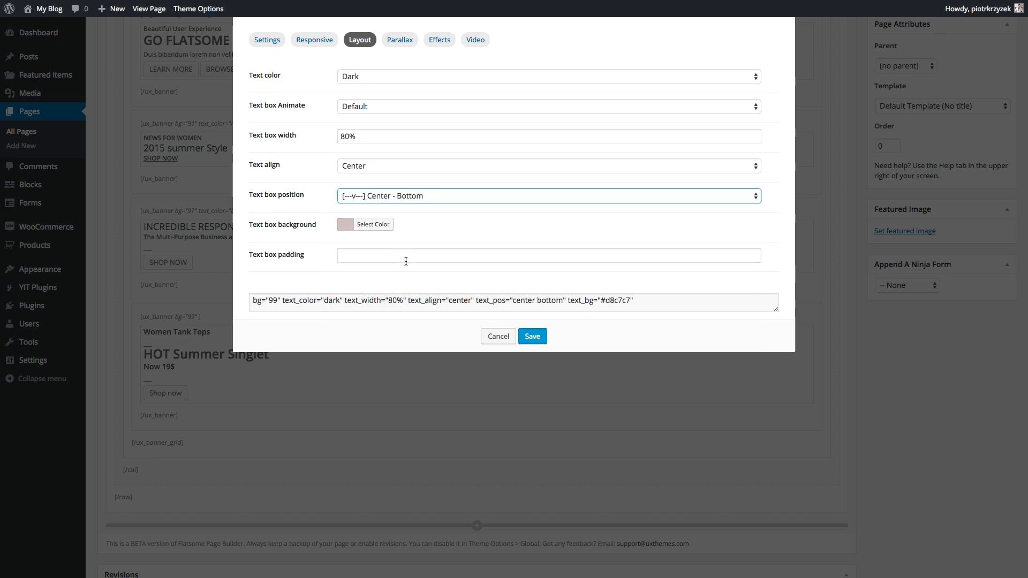
pyautogui.click(531, 336)
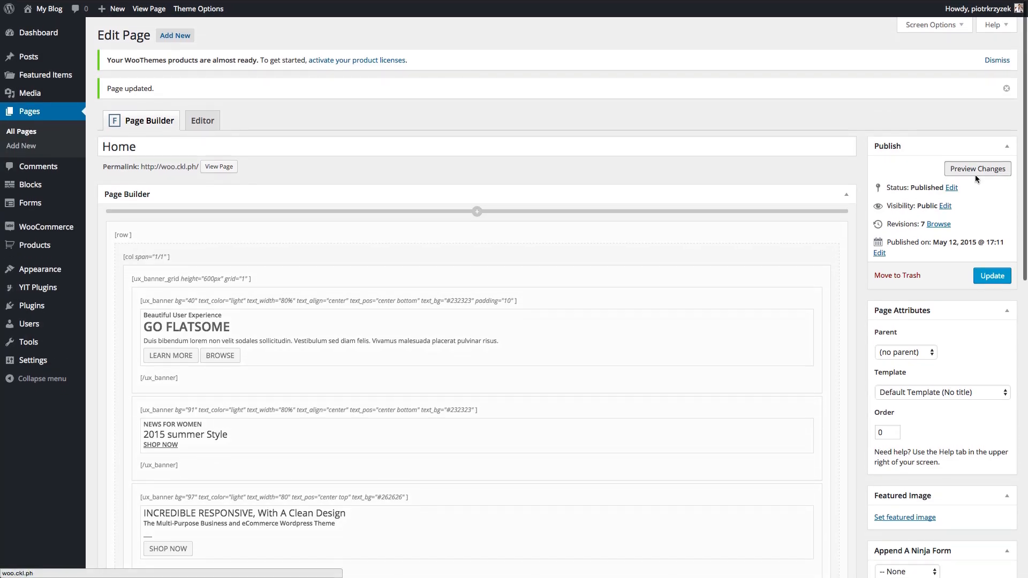
# - Preview the changes, update the Home page to 8 revisions, and scroll to the banner shortcodes
pyautogui.click(974, 174)
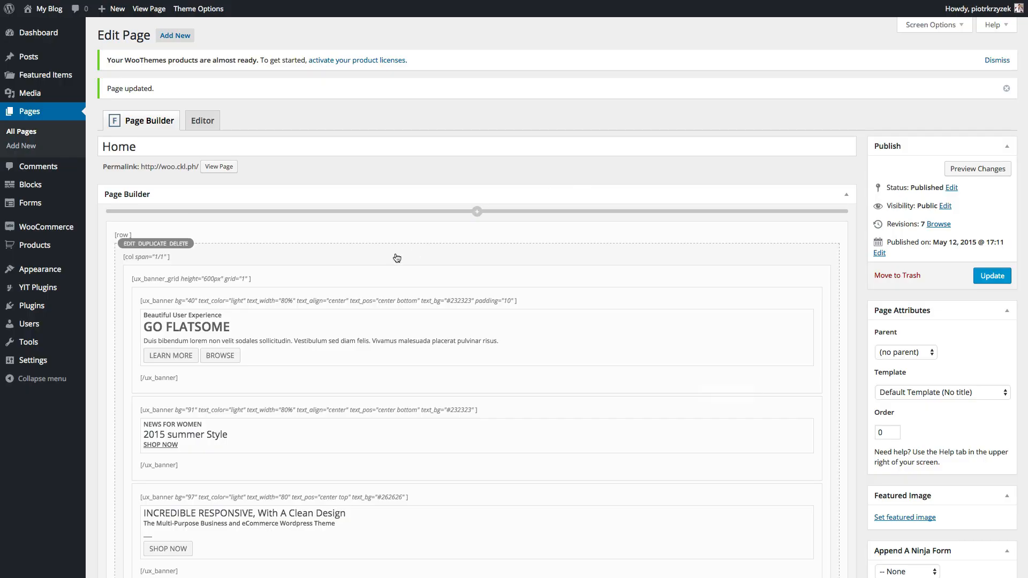
pyautogui.scroll(-5, 395, 255)
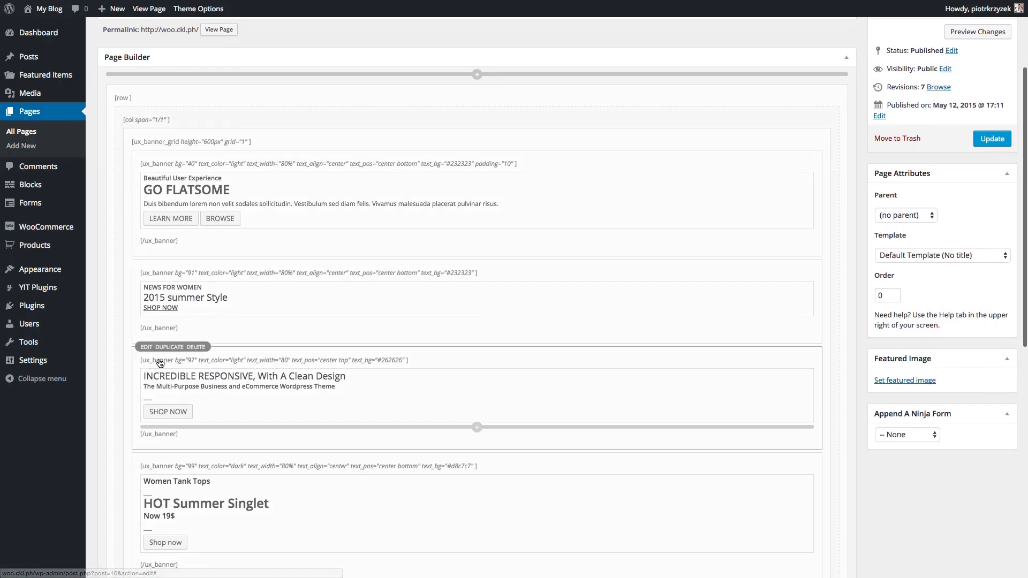
pyautogui.click(992, 139)
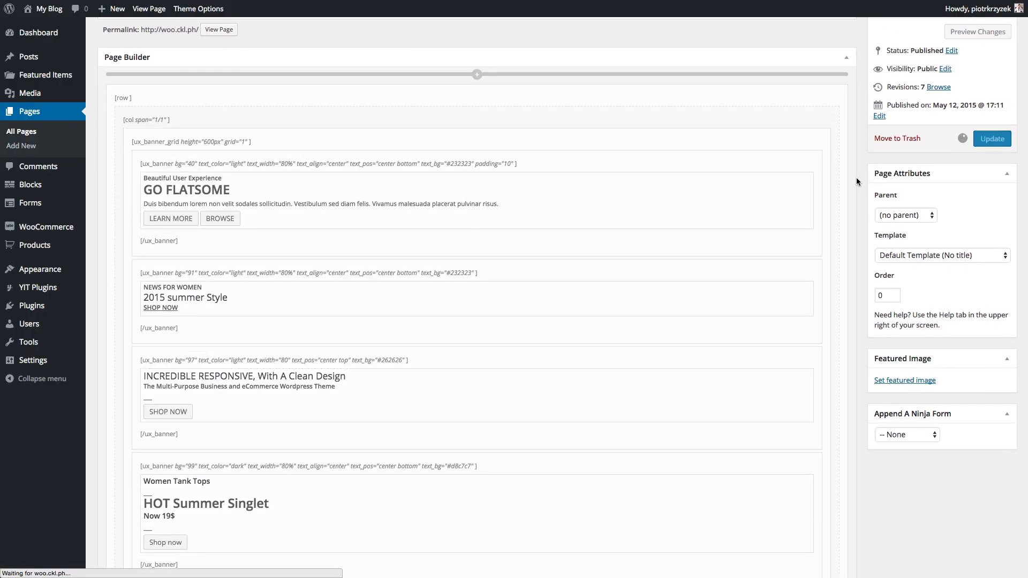
pyautogui.scroll(-3, 852, 196)
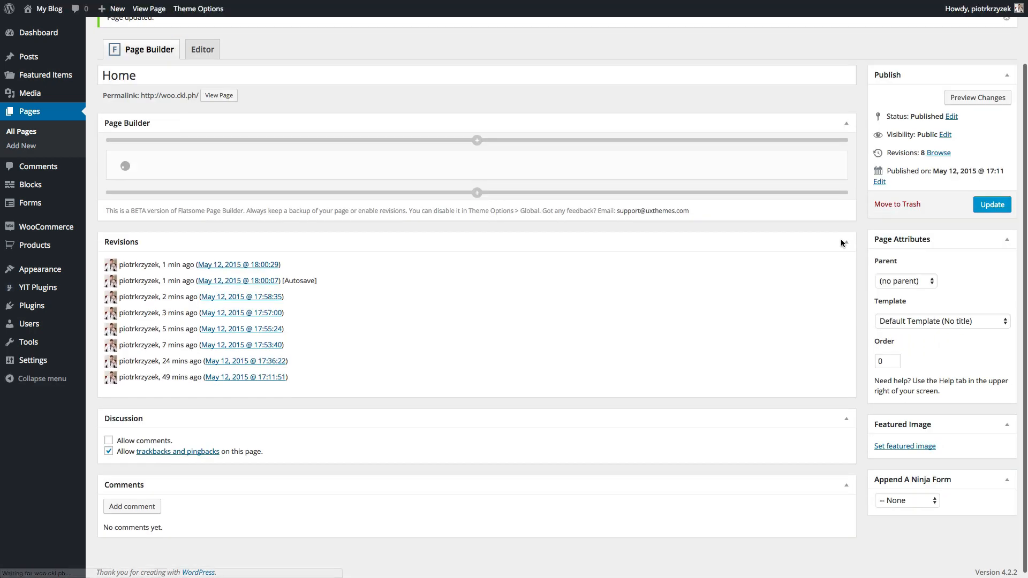
pyautogui.scroll(-5, 840, 239)
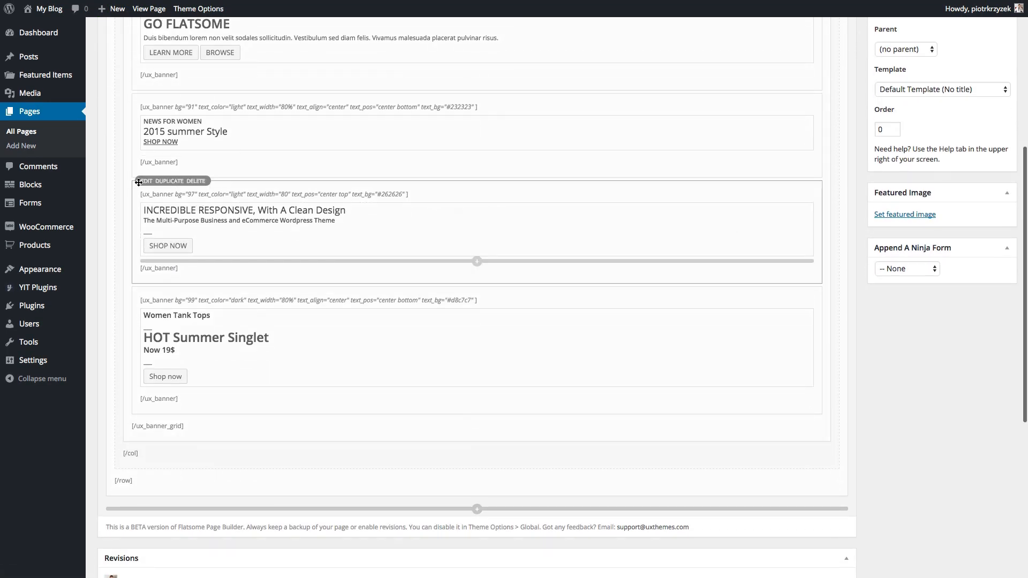
# - Check the INCREDIBLE RESPONSIVE banner's Center - Top text box position and close without changes
pyautogui.click(143, 181)
pyautogui.click(369, 41)
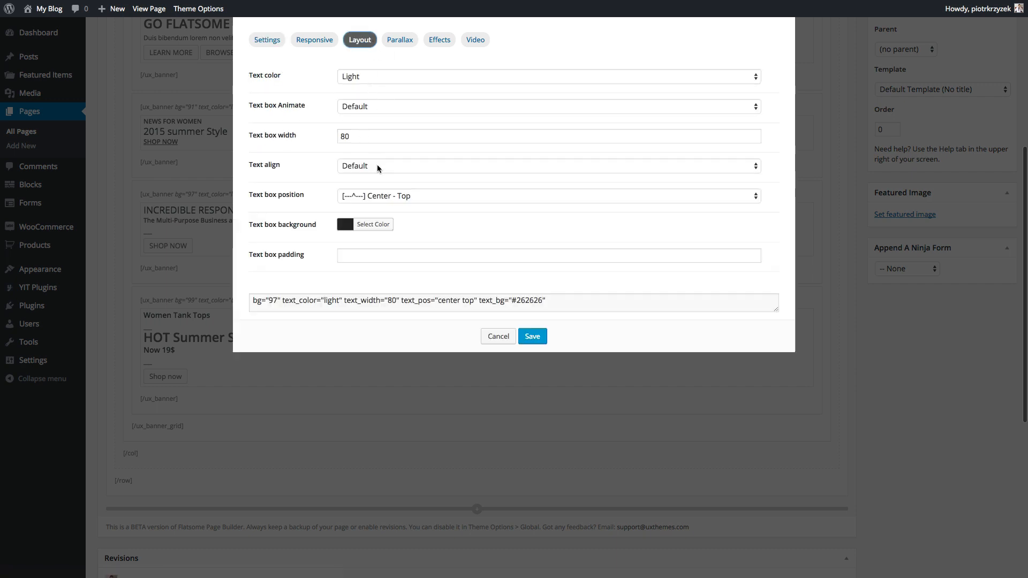
pyautogui.click(391, 202)
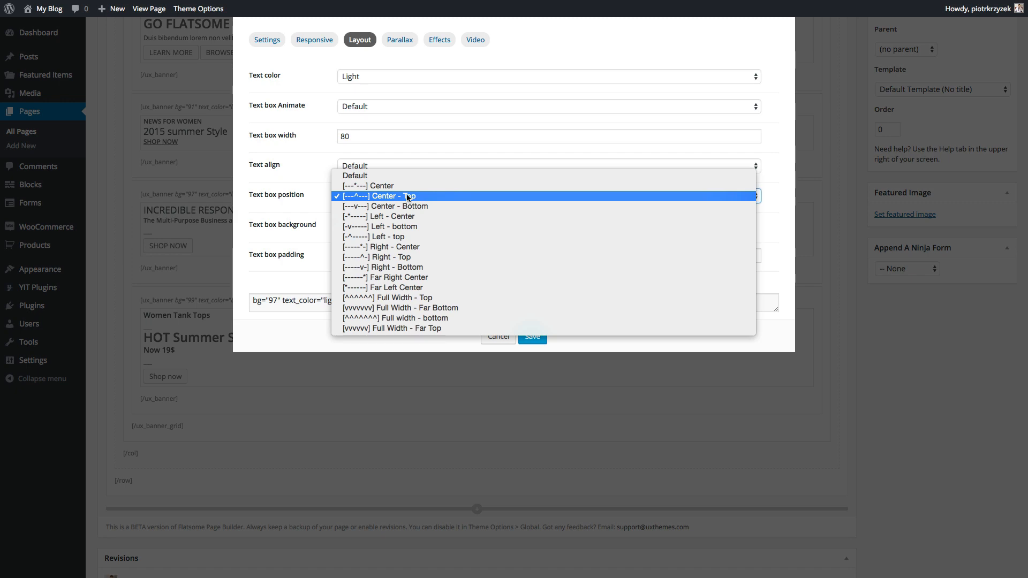
pyautogui.click(407, 197)
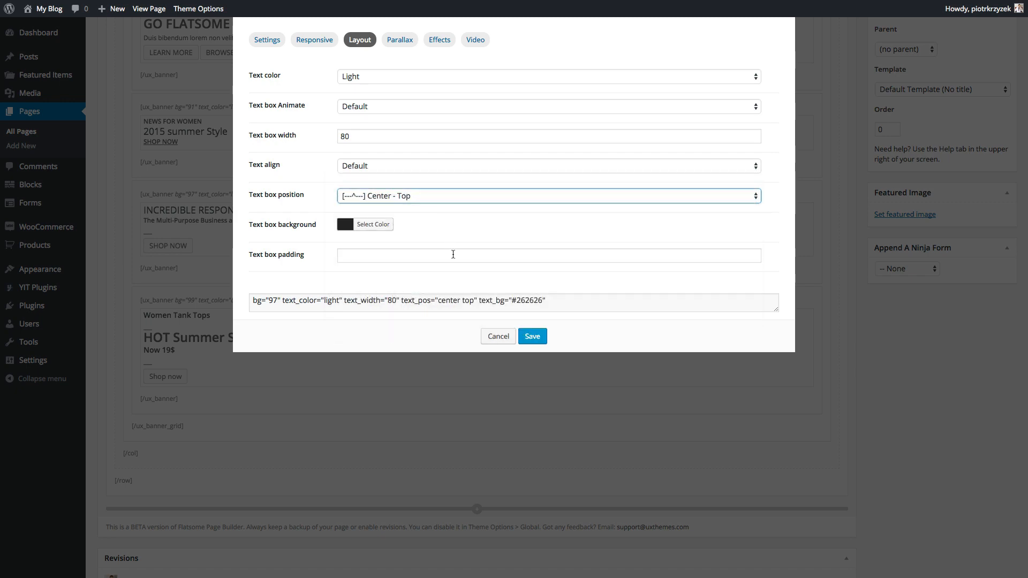
pyautogui.click(496, 337)
# - Set the 2015 summer Style banner to Center text alignment with a Center - Top text box
pyautogui.scroll(3, 335, 227)
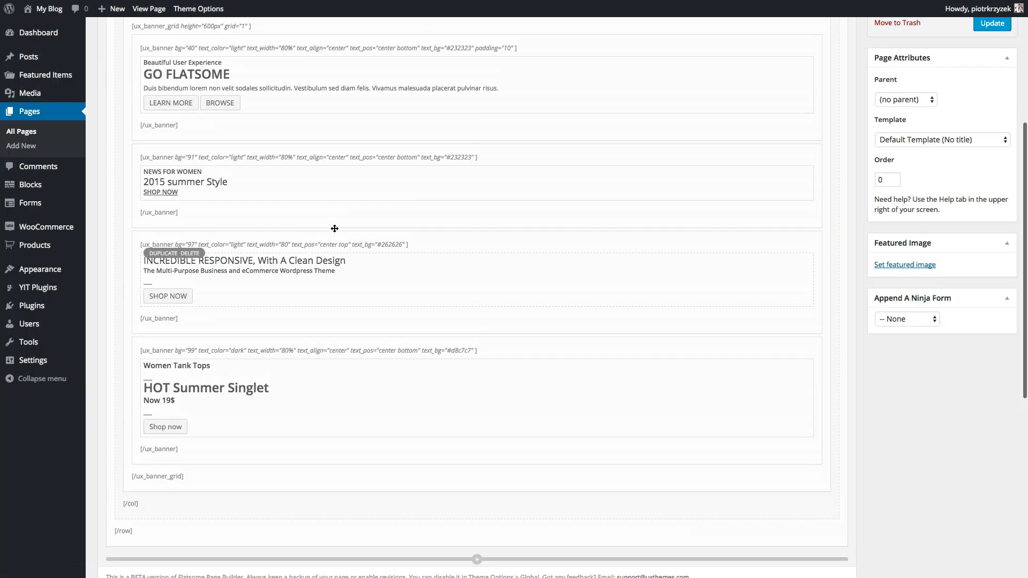
pyautogui.click(146, 165)
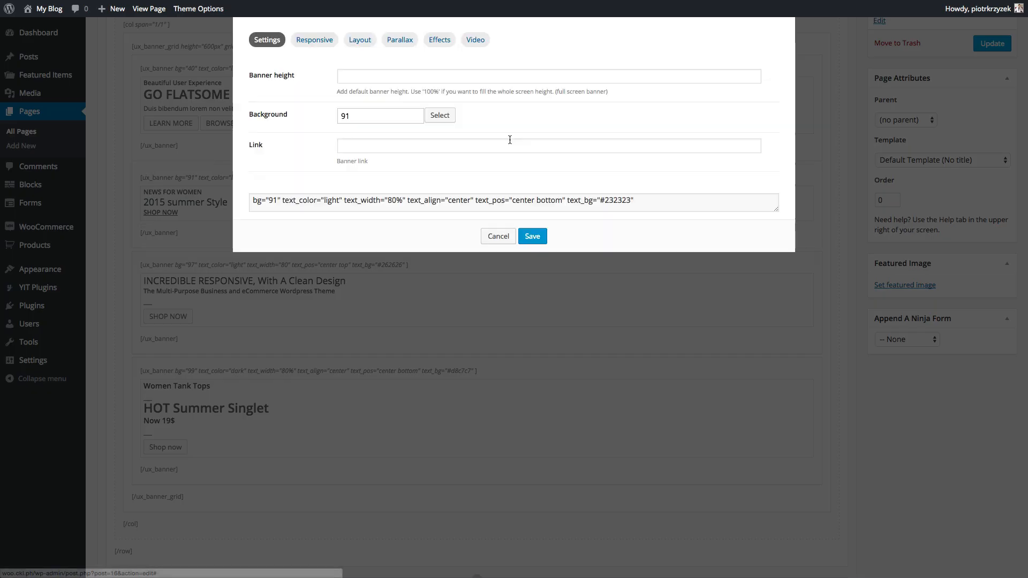
pyautogui.click(360, 39)
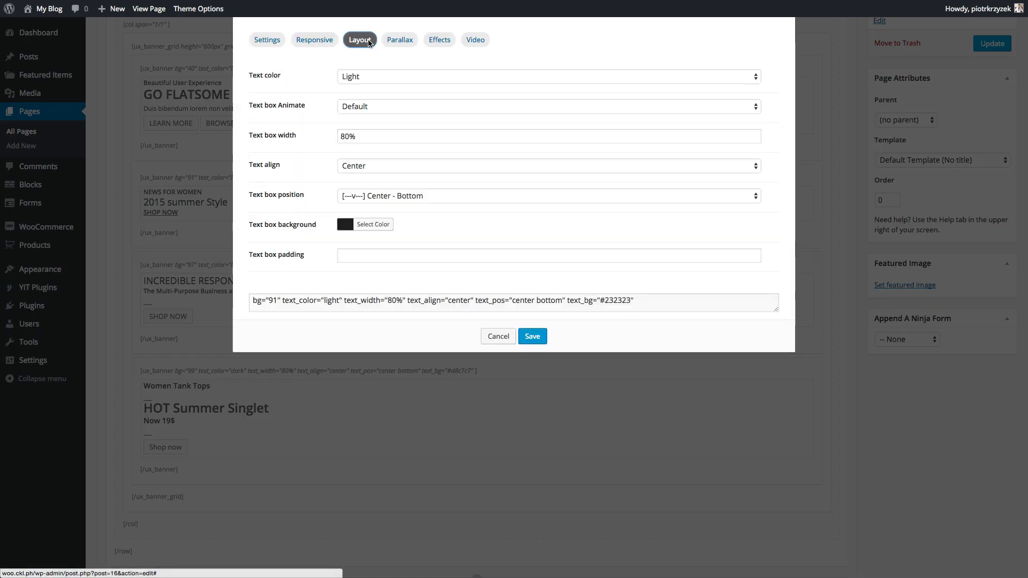
pyautogui.click(375, 166)
pyautogui.click(374, 165)
pyautogui.click(397, 196)
pyautogui.click(399, 186)
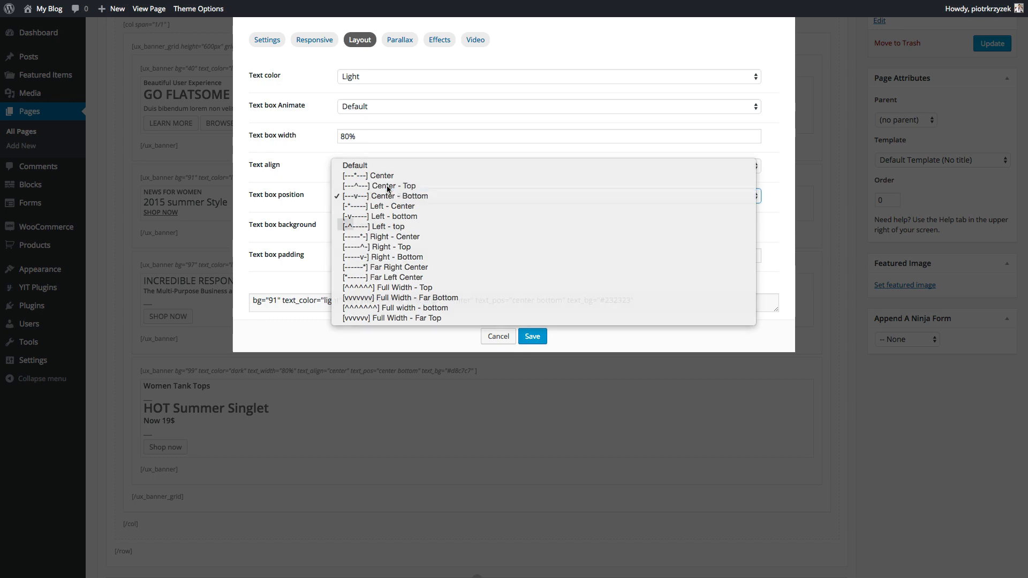
pyautogui.click(531, 338)
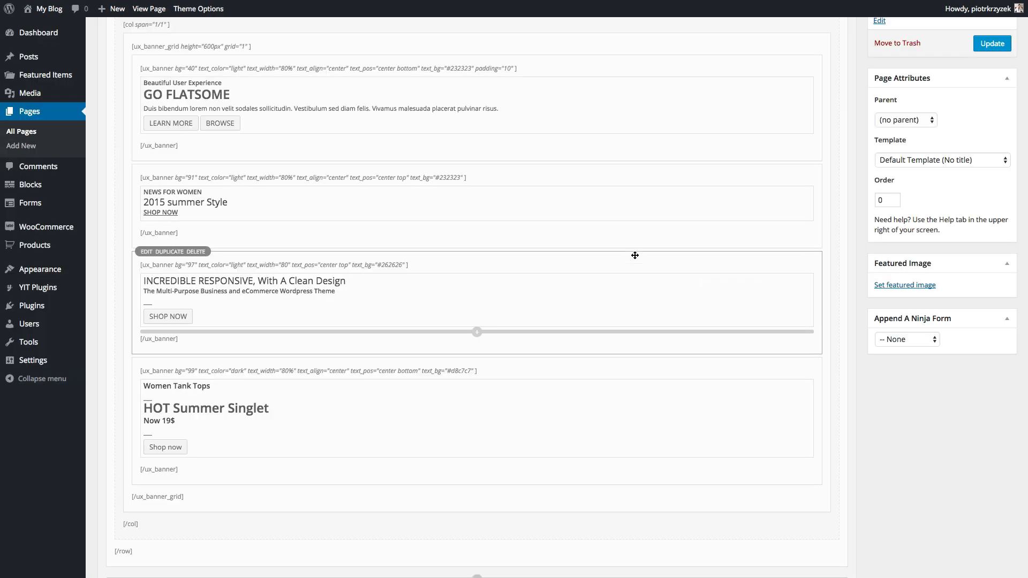
pyautogui.scroll(3, 633, 255)
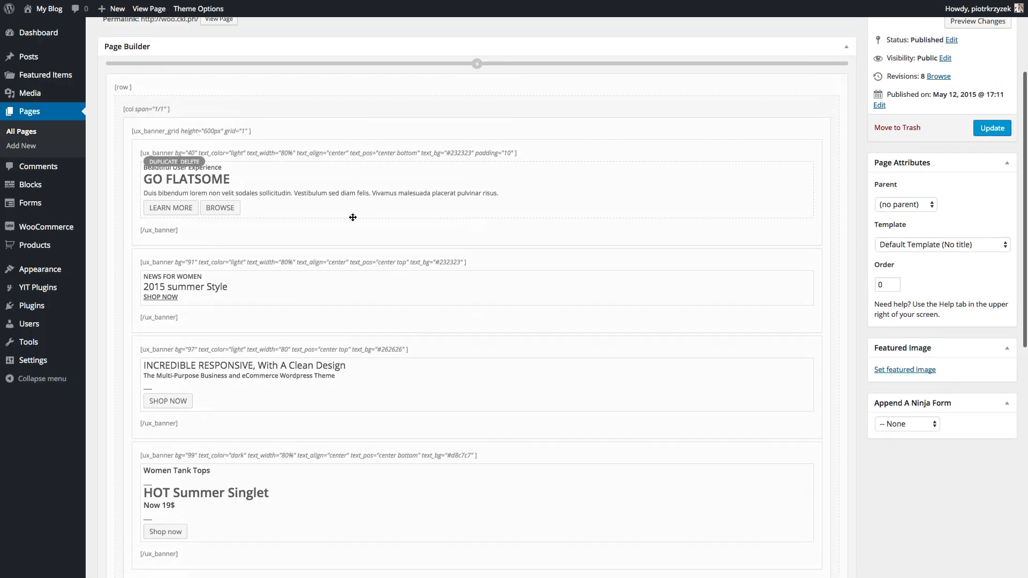
# - Delete the Beautiful User Experience h4 subheading from the GO FLATSOME banner's HTML
pyautogui.doubleClick(256, 179)
pyautogui.moveTo(395, 94); pyautogui.dragTo(171, 81)
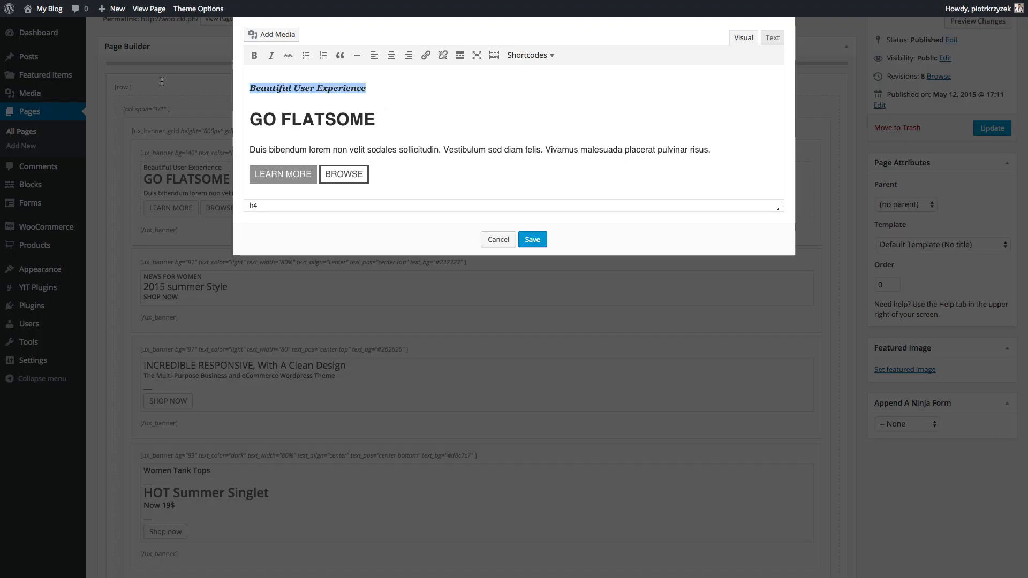
pyautogui.press('BackSpace')
pyautogui.press('Delete')
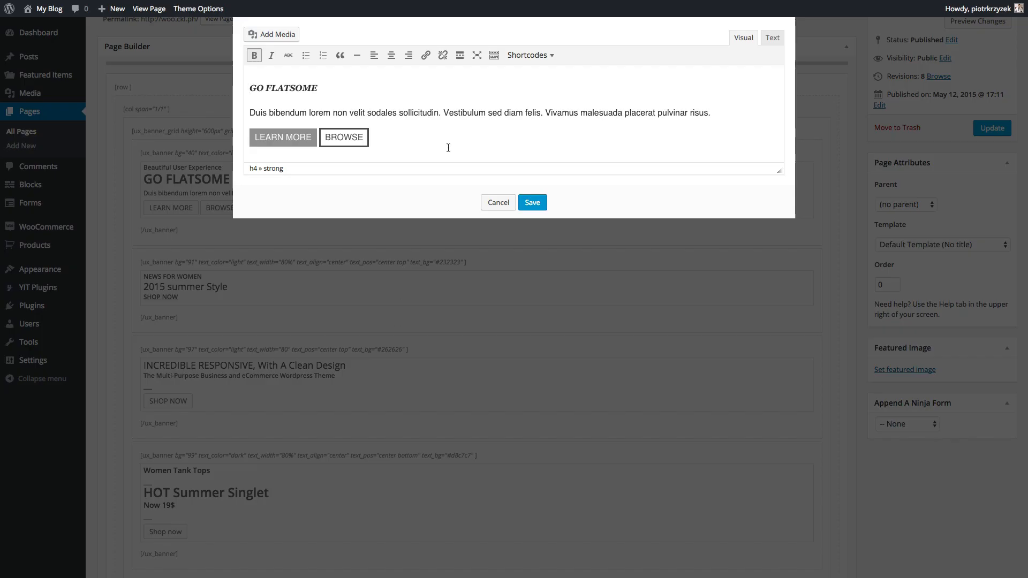
pyautogui.press('super+z')
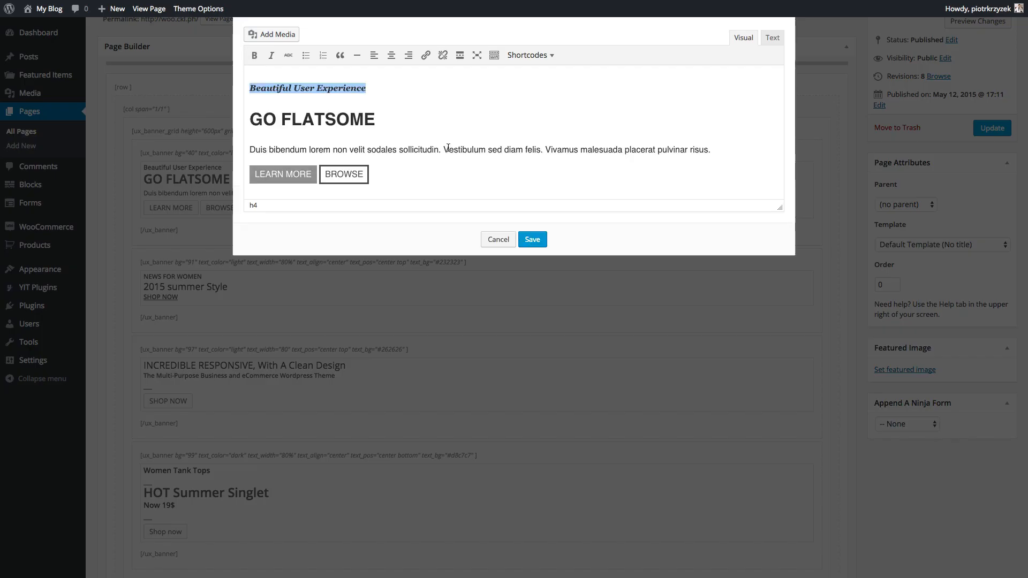
pyautogui.click(775, 41)
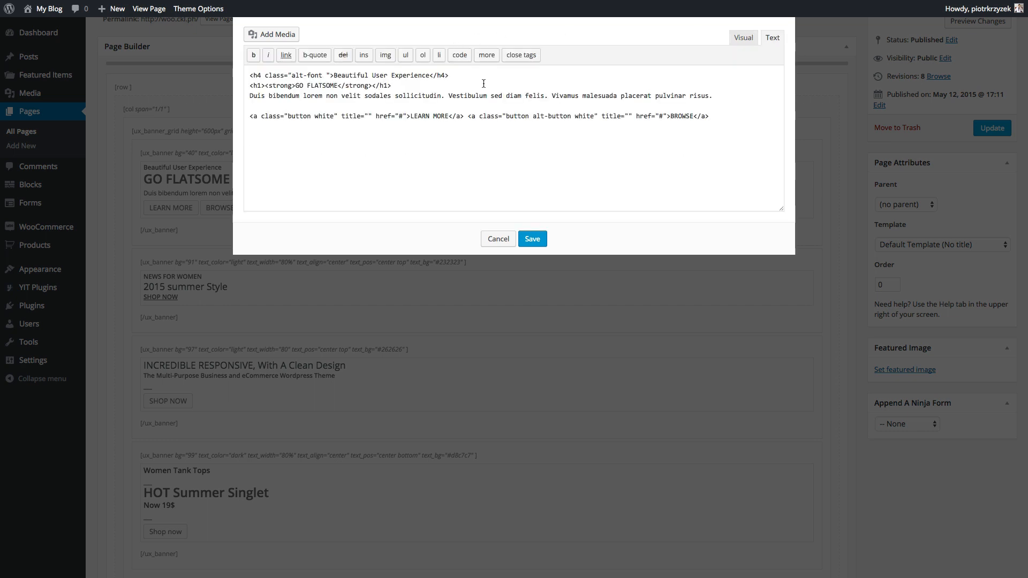
pyautogui.moveTo(480, 84); pyautogui.dragTo(305, 69)
pyautogui.click(306, 69)
pyautogui.moveTo(468, 74); pyautogui.dragTo(250, 75)
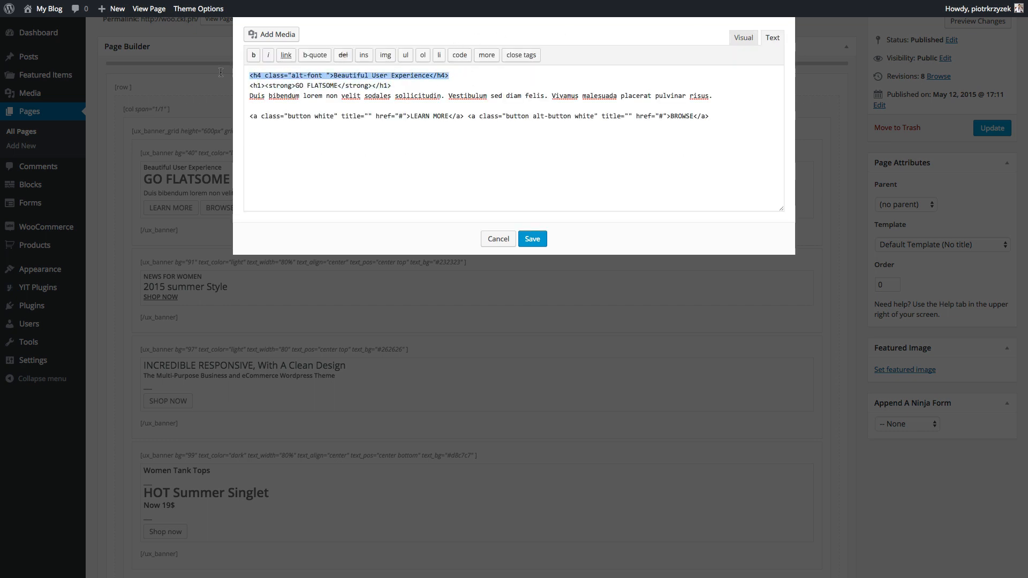
pyautogui.press('Delete')
pyautogui.press('Delete')
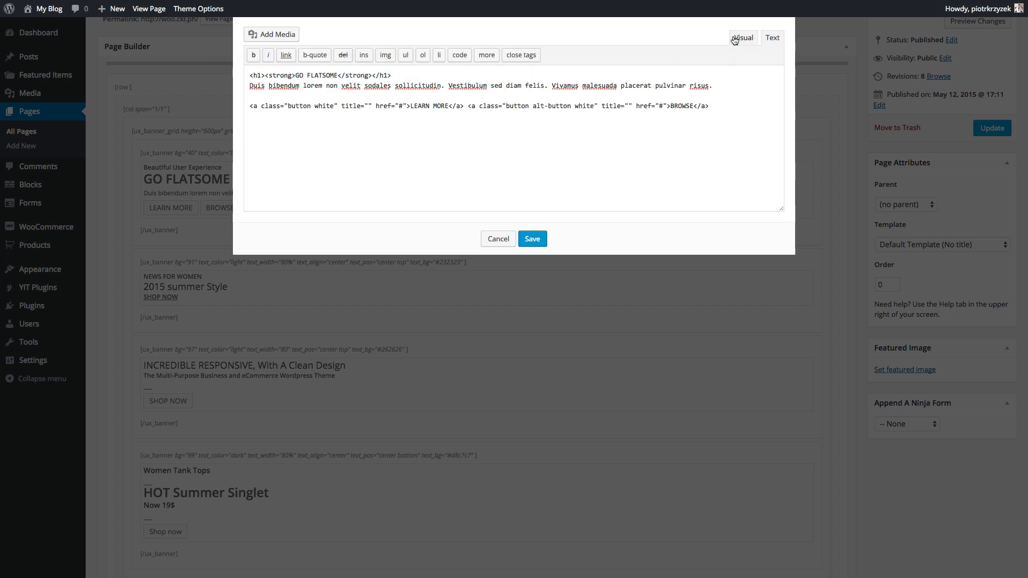
pyautogui.click(739, 37)
# - Change the banner heading from GO FLATSOME to 'Our Specials'
pyautogui.click(297, 94)
pyautogui.doubleClick(296, 93)
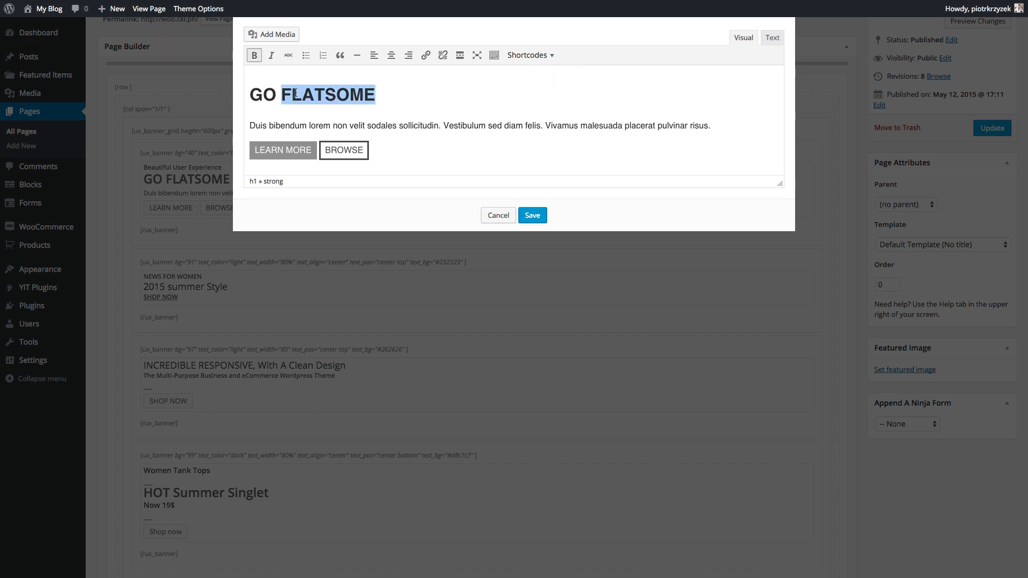
pyautogui.press('BackSpace')
pyautogui.press('BackSpace')
pyautogui.press('BackSpace')
pyautogui.press('BackSpace')
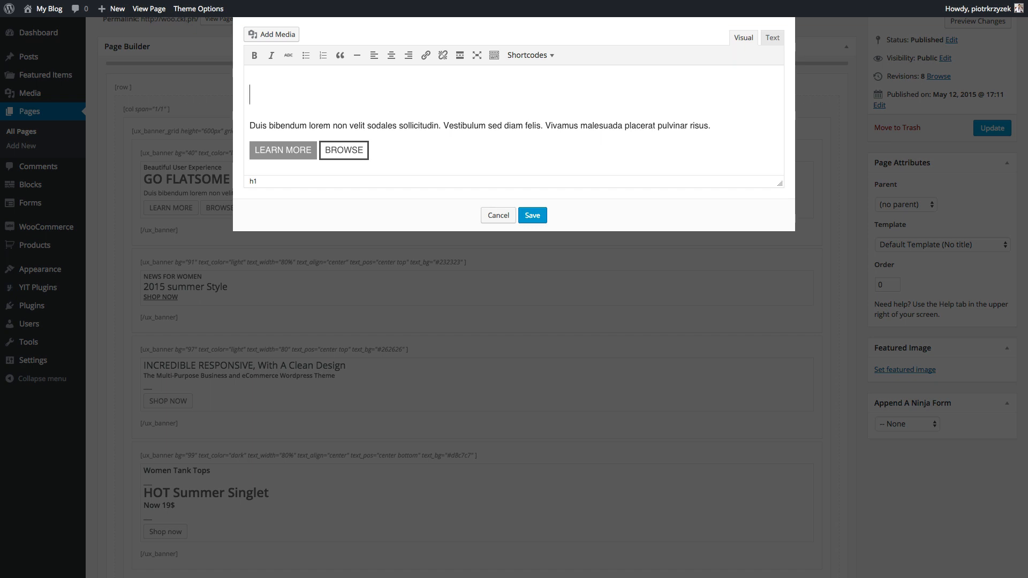
pyautogui.write('Our Specials')
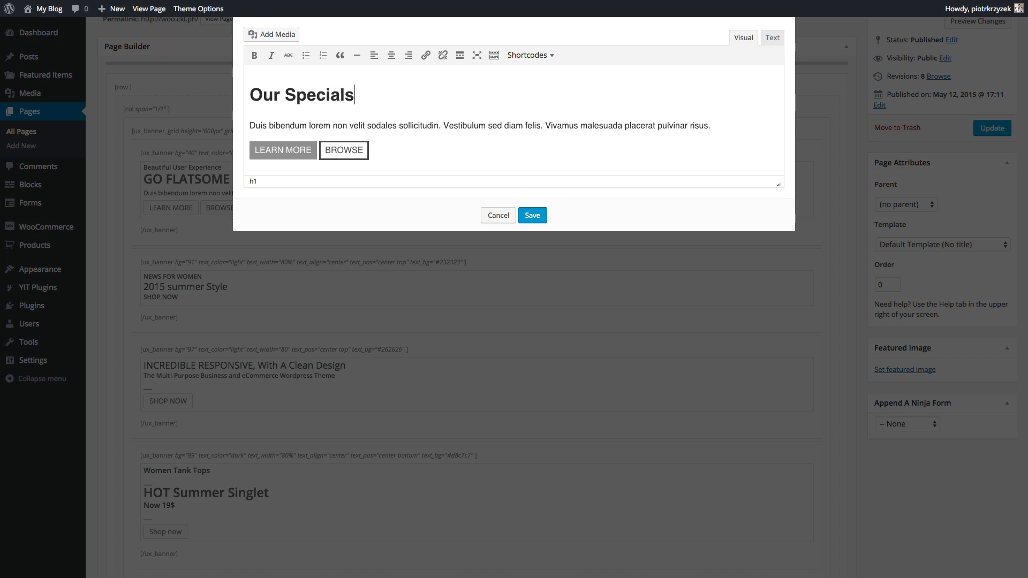
# - Trim the LEARN MORE button text down to its leftover letter L
pyautogui.click(273, 154)
pyautogui.moveTo(257, 150); pyautogui.dragTo(309, 151)
pyautogui.press('BackSpace')
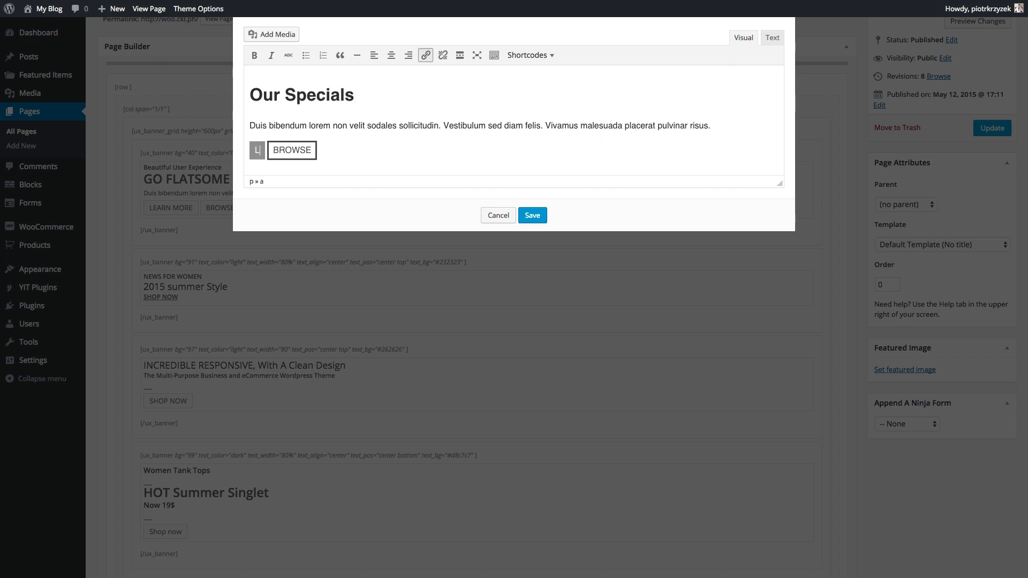
pyautogui.press('BackSpace')
pyautogui.hotkey('ctrl', 'z')
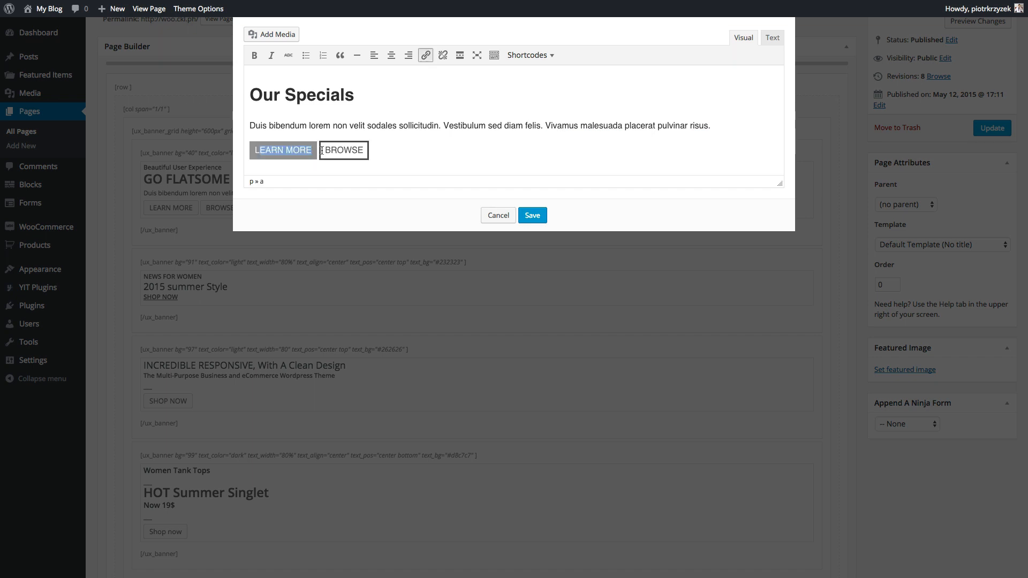
pyautogui.press('BackSpace')
pyautogui.press('BackSpace')
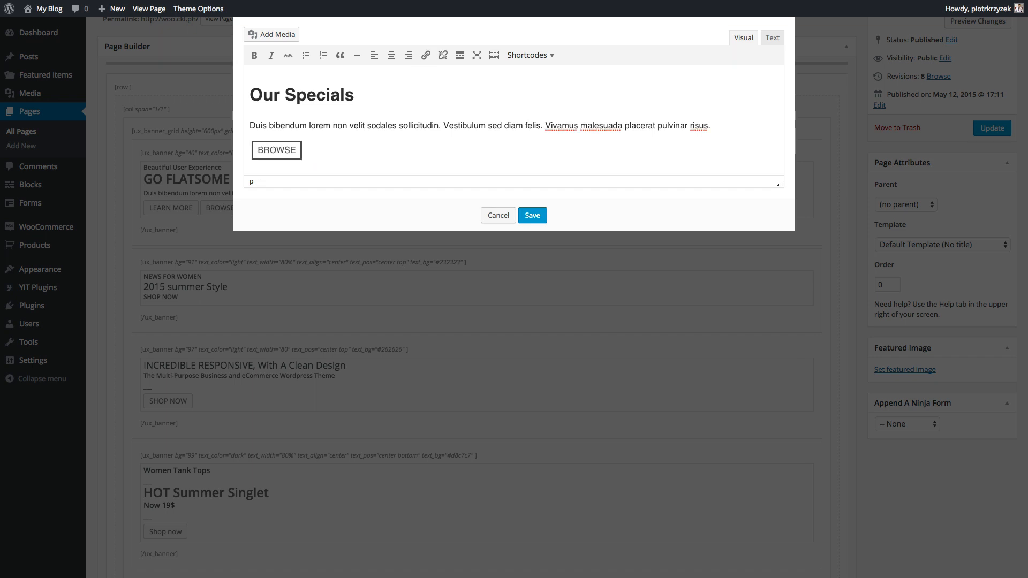
pyautogui.hotkey('ctrl', 'z')
pyautogui.press('BackSpace')
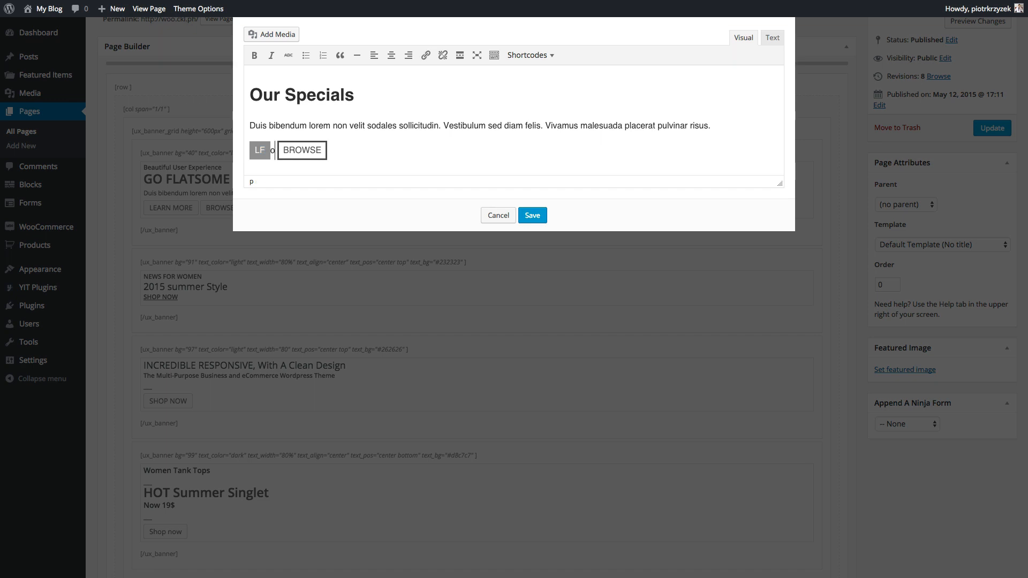
pyautogui.write('ea')
pyautogui.press('BackSpace')
pyautogui.press('BackSpace')
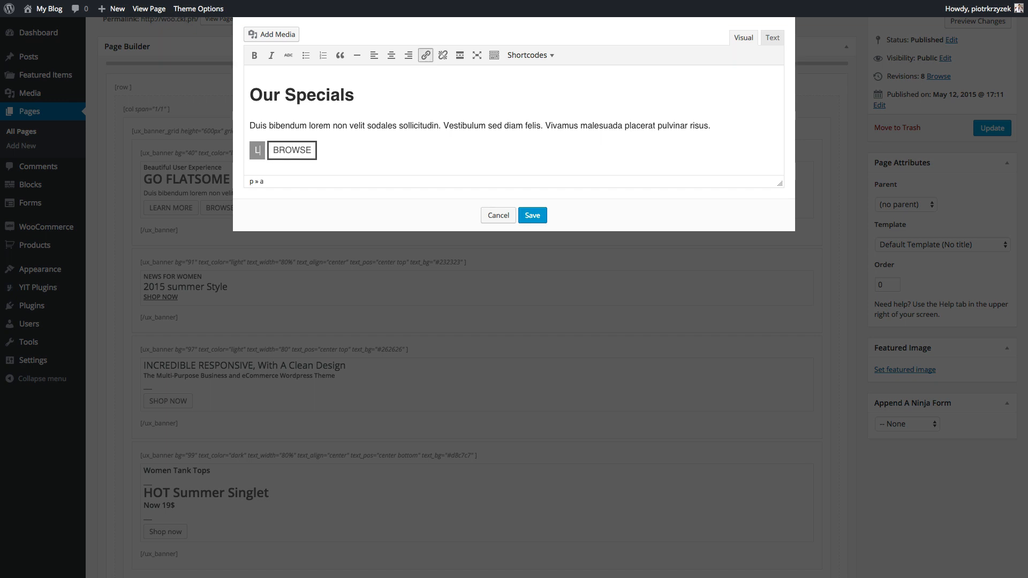
# - Rename the two button links to 'Business' and 'Consumers' in the HTML, then save the banner
pyautogui.click(771, 37)
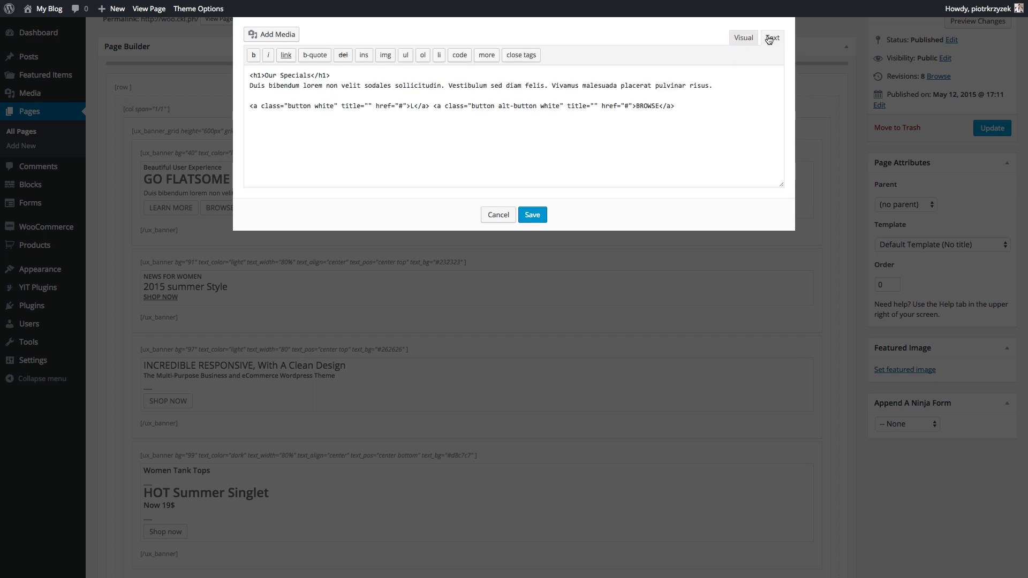
pyautogui.click(416, 109)
pyautogui.press('BackSpace')
pyautogui.write('buy')
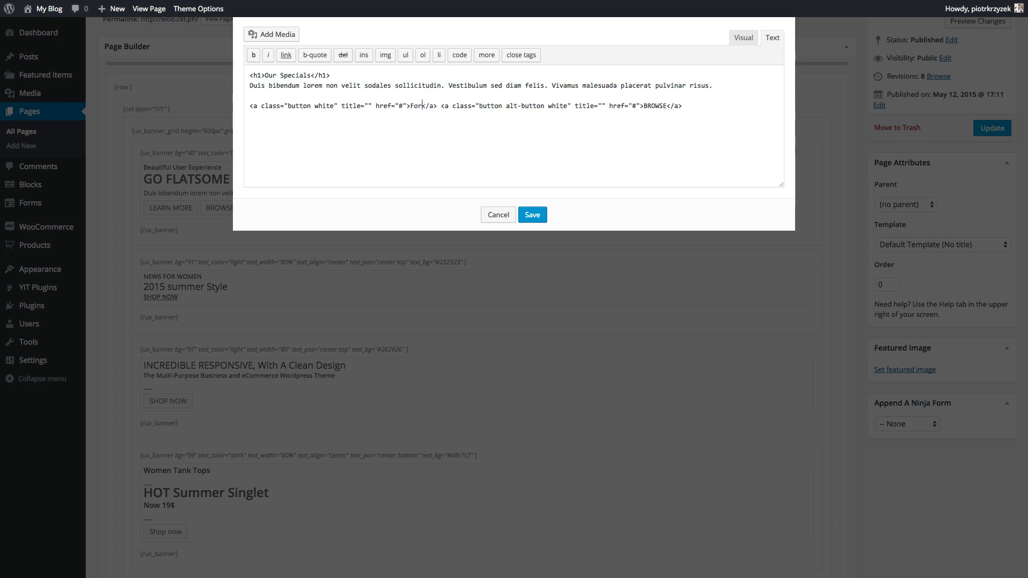
pyautogui.press('BackSpace')
pyautogui.press('BackSpace')
pyautogui.press('BackSpace')
pyautogui.write('Business')
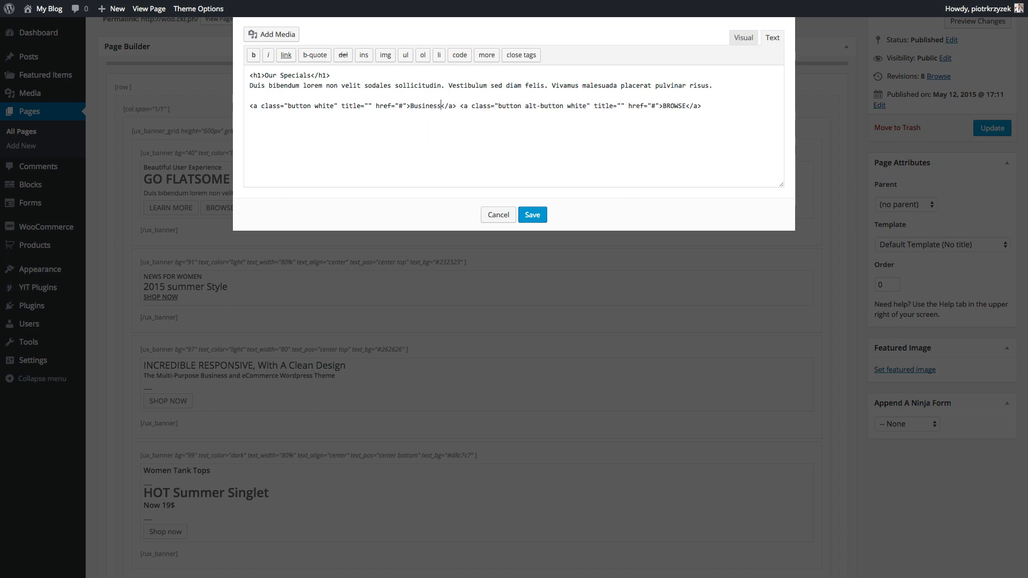
pyautogui.doubleClick(669, 101)
pyautogui.write('Consumers')
pyautogui.click(734, 37)
pyautogui.click(531, 218)
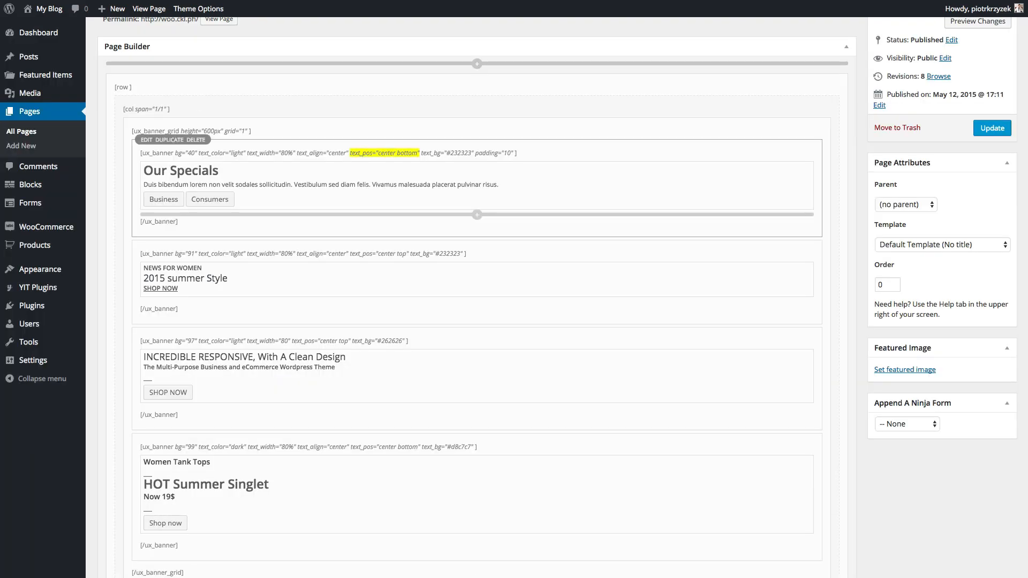
# - Replace WOMEN with 2015 in the second banner's first line
pyautogui.scroll(-3, 289, 252)
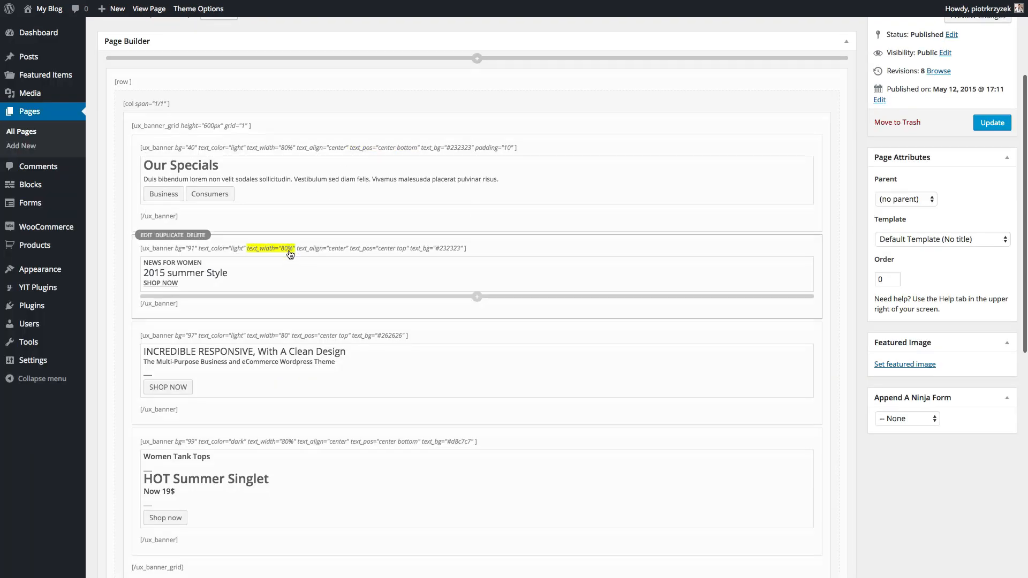
pyautogui.click(147, 209)
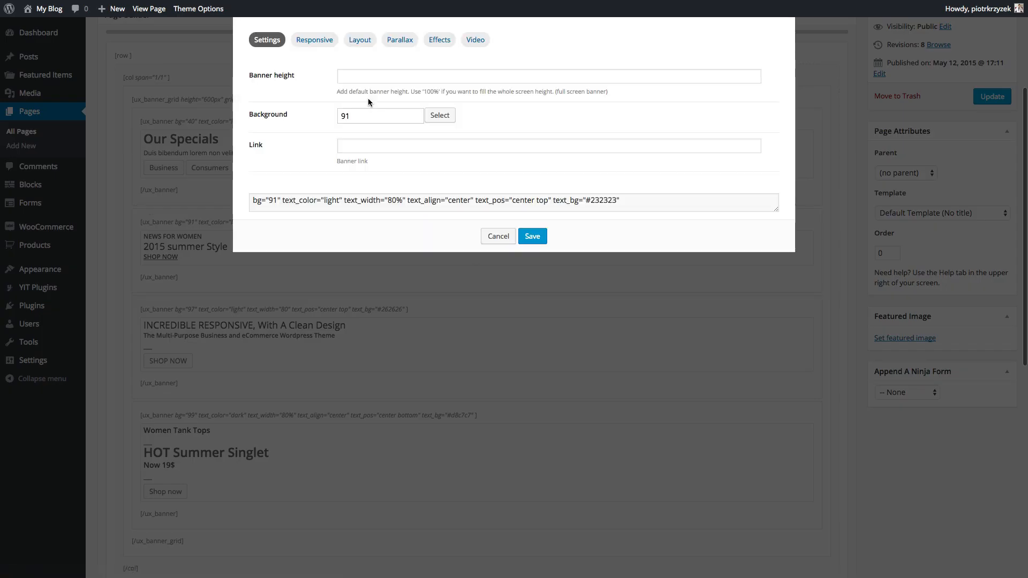
pyautogui.click(495, 236)
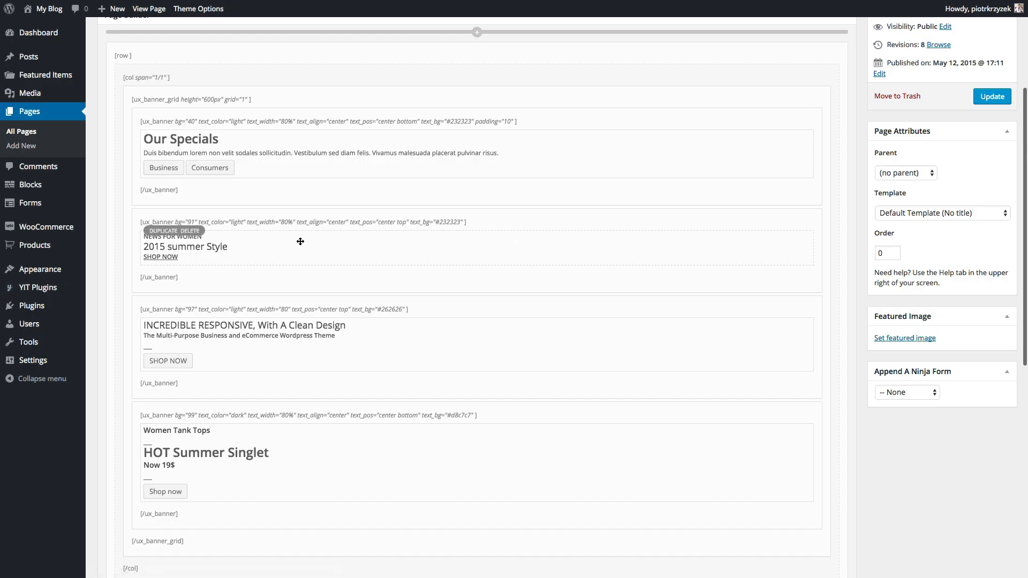
pyautogui.click(300, 241)
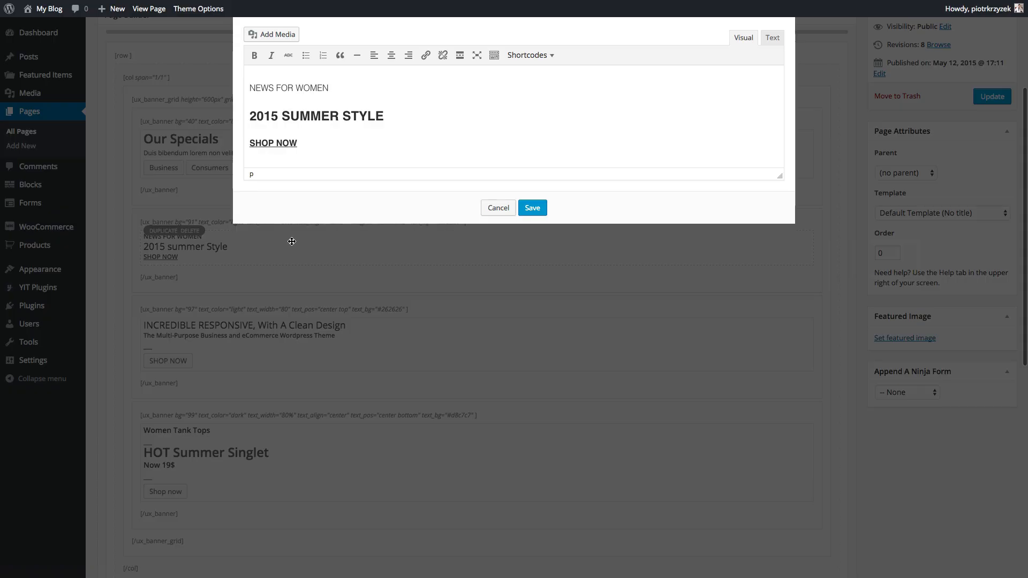
pyautogui.doubleClick(316, 86)
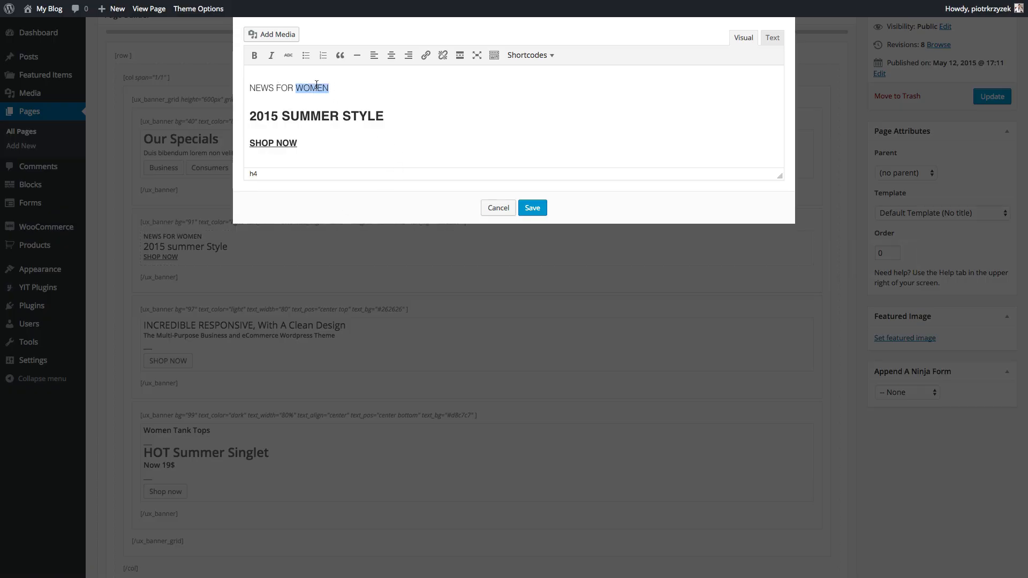
pyautogui.write('2915')
pyautogui.write('5')
# - Replace the 2015 SUMMER STYLE heading with LATEST PRODUCTS and save the banner
pyautogui.moveTo(396, 116); pyautogui.dragTo(266, 114)
pyautogui.tripleClick(266, 114)
pyautogui.write('LA')
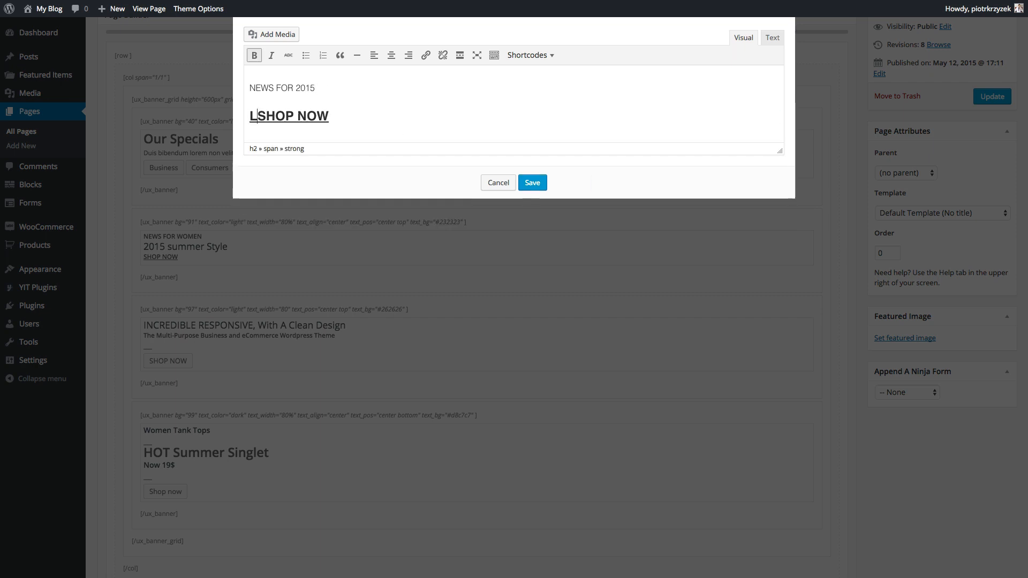
pyautogui.press('BackSpace')
pyautogui.hotkey('ctrl', 'z')
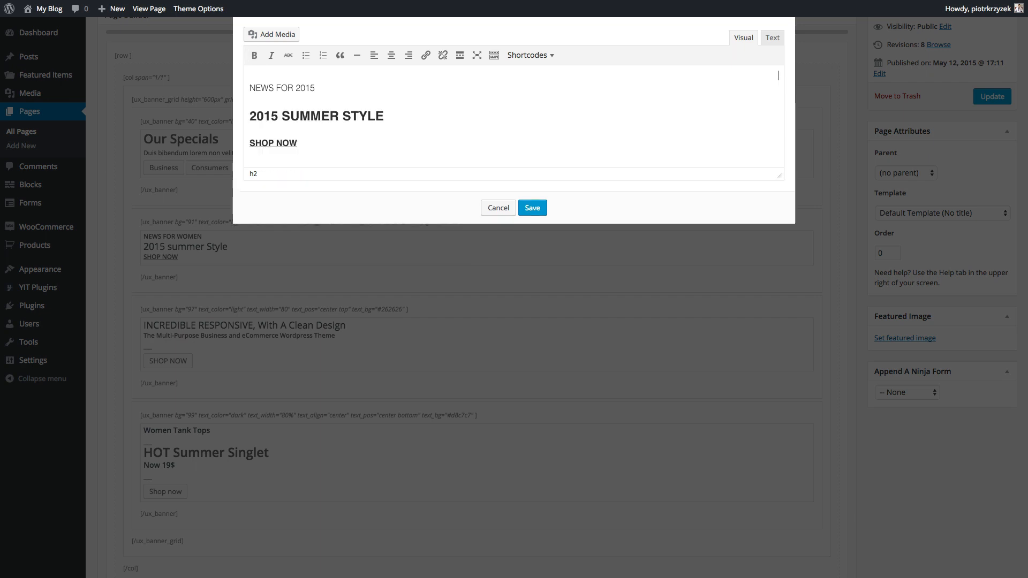
pyautogui.moveTo(263, 114); pyautogui.dragTo(379, 117)
pyautogui.write('LATE')
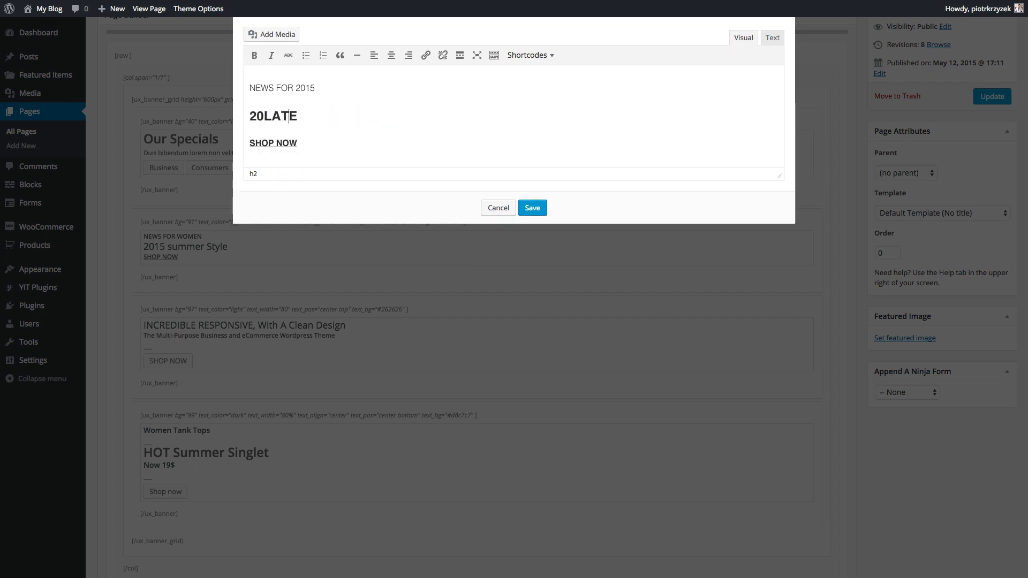
pyautogui.write('ST PRODUCTSE')
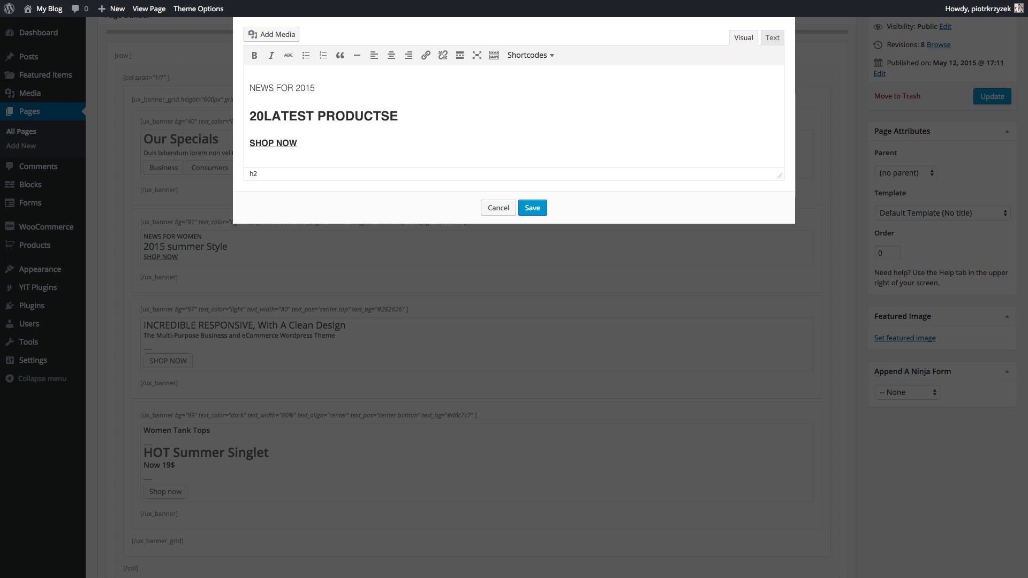
pyautogui.press('Delete')
pyautogui.click(260, 116)
pyautogui.press('BackSpace')
pyautogui.press('BackSpace')
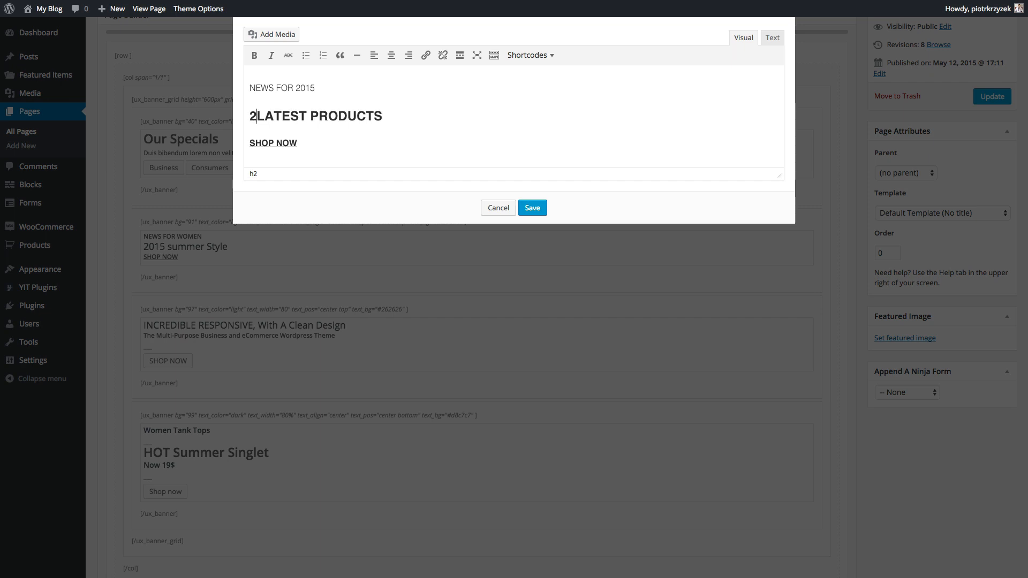
pyautogui.click(281, 143)
pyautogui.click(532, 208)
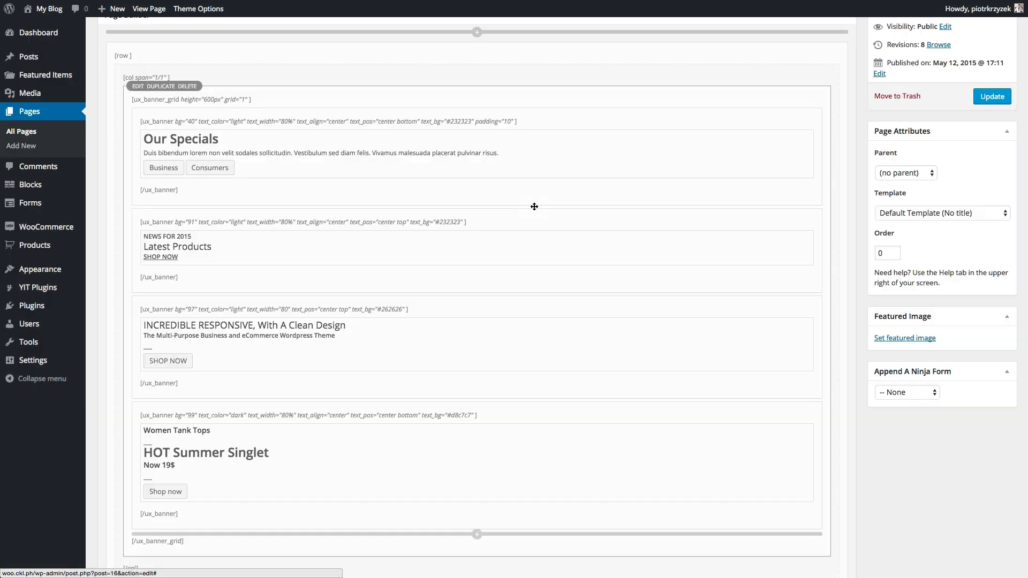
pyautogui.scroll(-3, 324, 231)
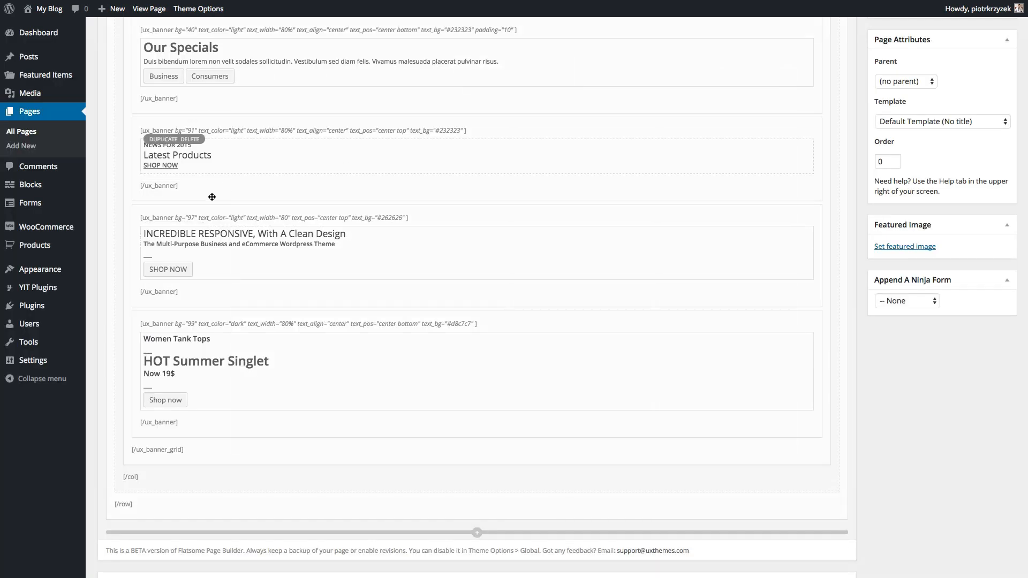
# - Delete the third banner's INCREDIBLE RESPONSIVE heading and its leftover heading tag
pyautogui.click(164, 248)
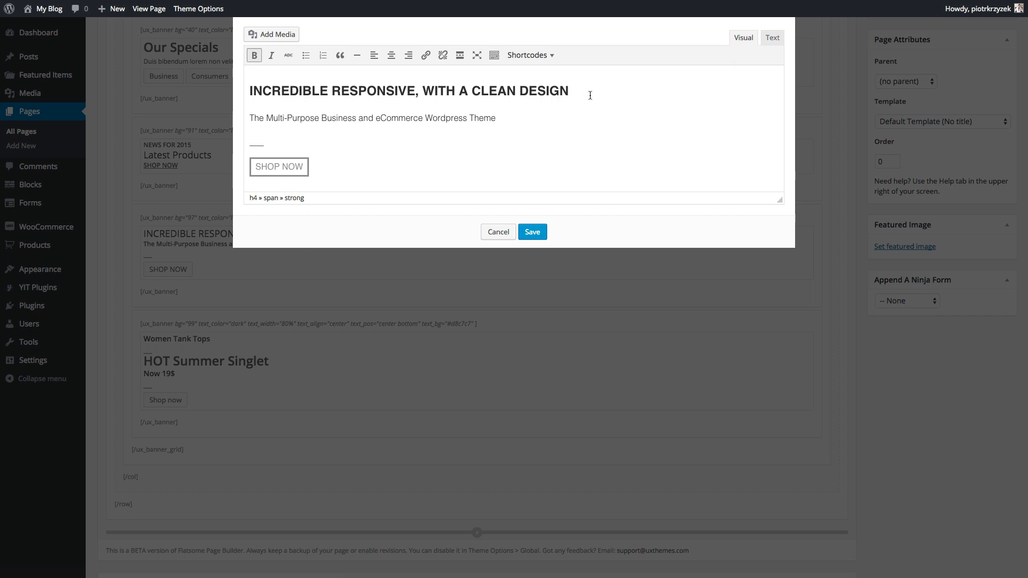
pyautogui.moveTo(589, 94); pyautogui.dragTo(191, 55)
pyautogui.press('Delete')
pyautogui.press('Delete')
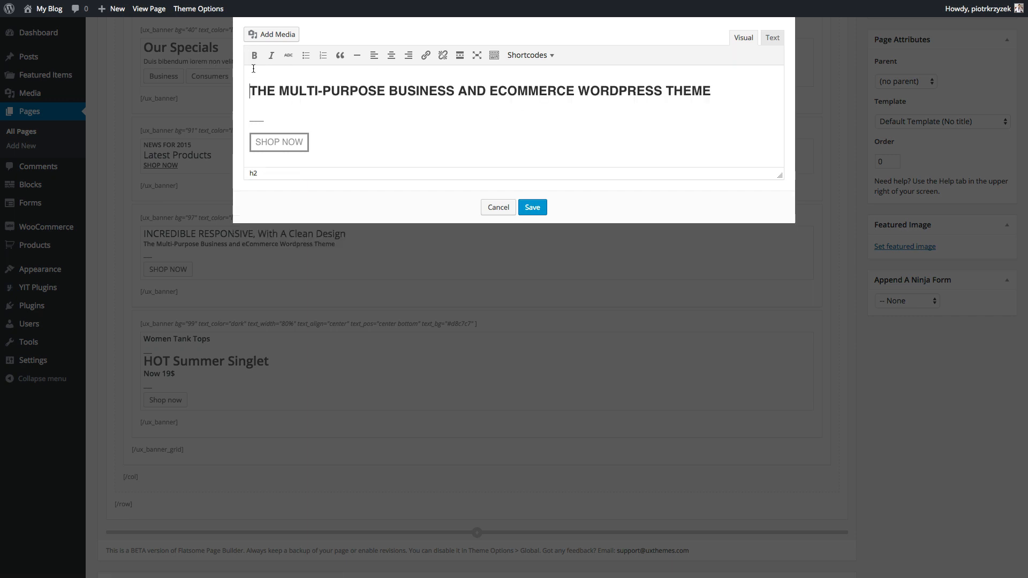
pyautogui.click(772, 38)
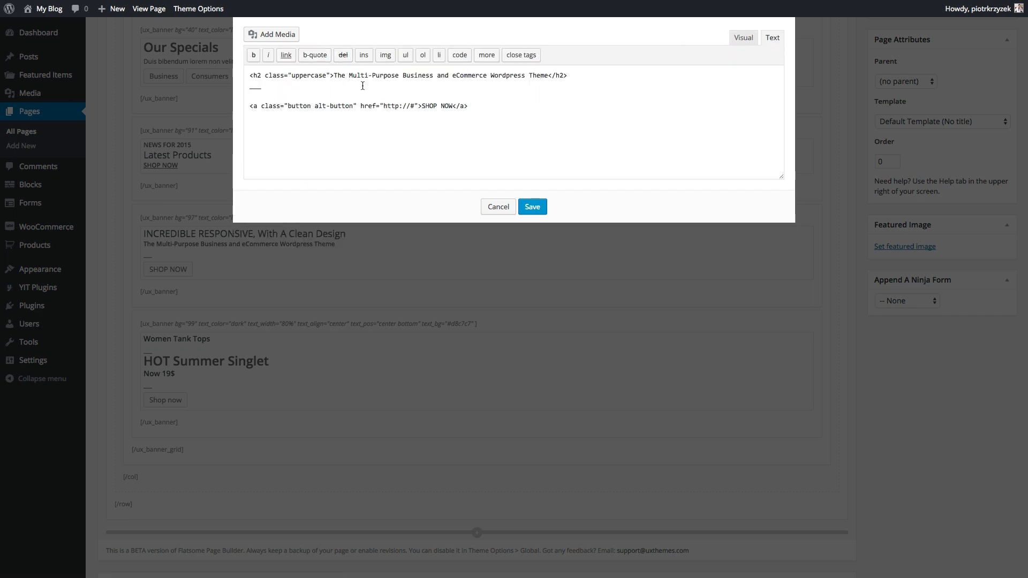
pyautogui.moveTo(335, 76); pyautogui.dragTo(249, 75)
pyautogui.press('BackSpace')
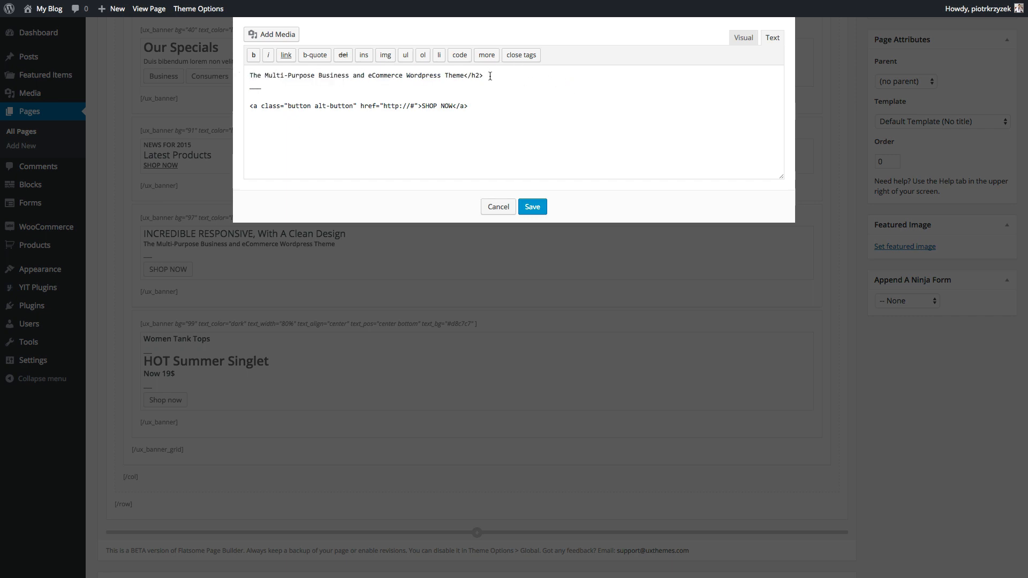
pyautogui.click(743, 39)
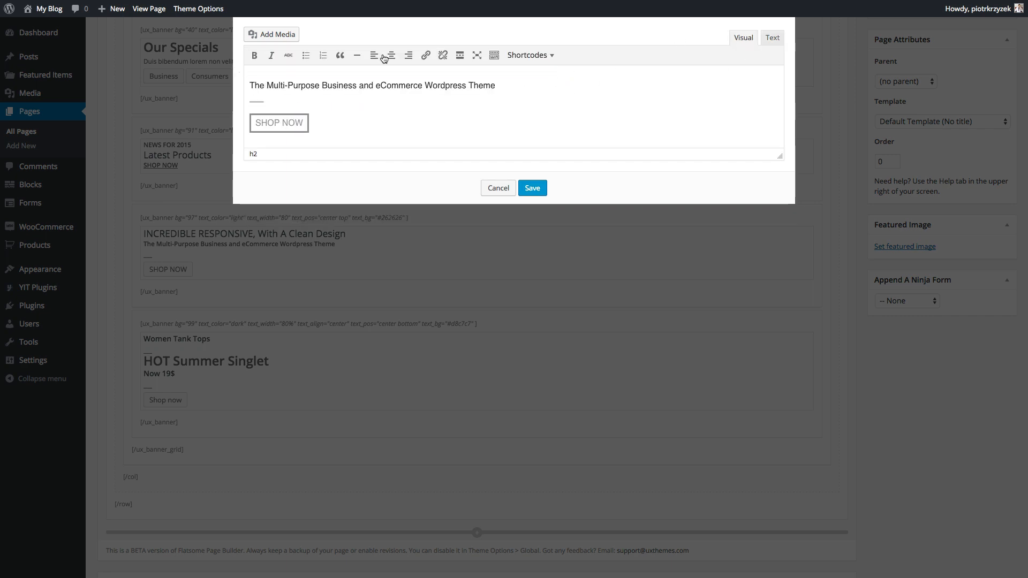
# - Replace the tagline with 'Check out our 2015 Spring Deals' and save
pyautogui.moveTo(499, 86); pyautogui.dragTo(236, 68)
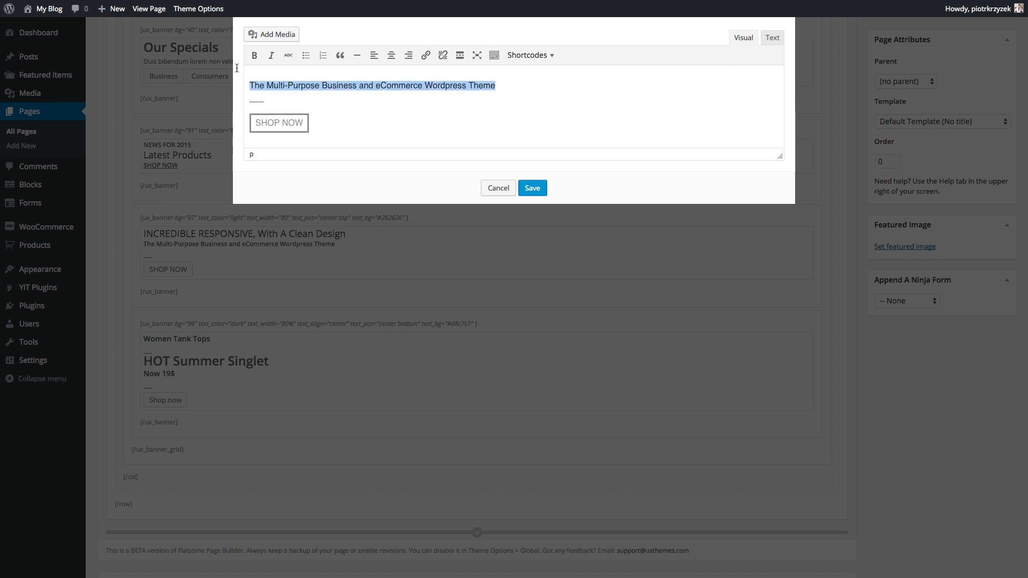
pyautogui.write('Check out our ')
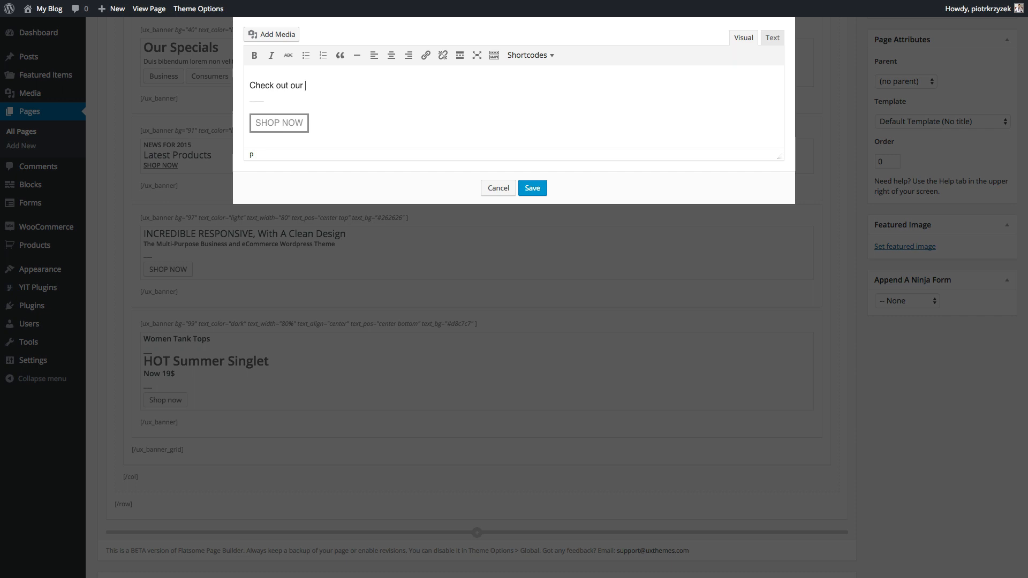
pyautogui.write('2015 Spring de')
pyautogui.press('BackSpace')
pyautogui.press('BackSpace')
pyautogui.press('BackSpace')
pyautogui.press('BackSpace')
pyautogui.write('eals')
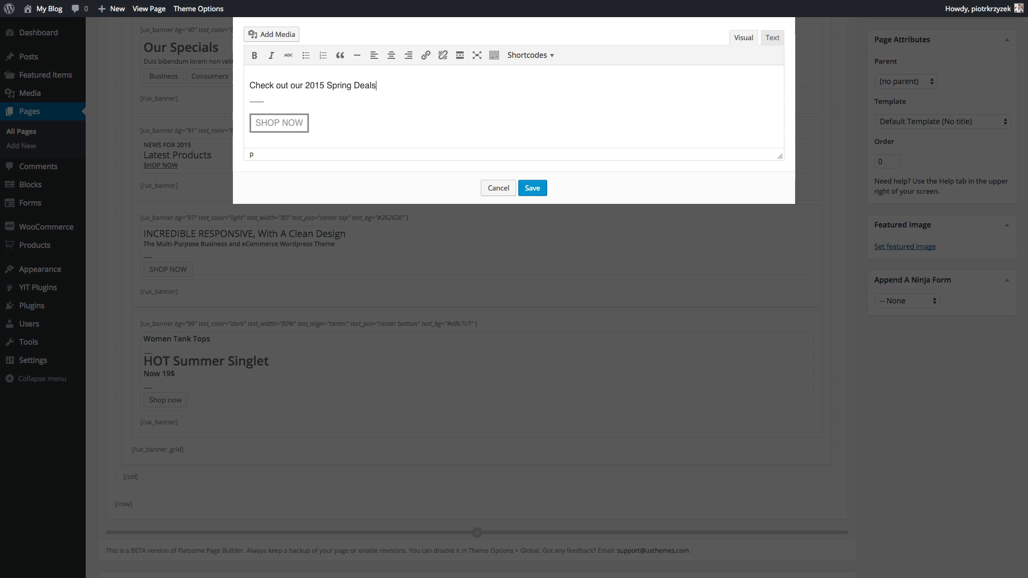
pyautogui.click(534, 193)
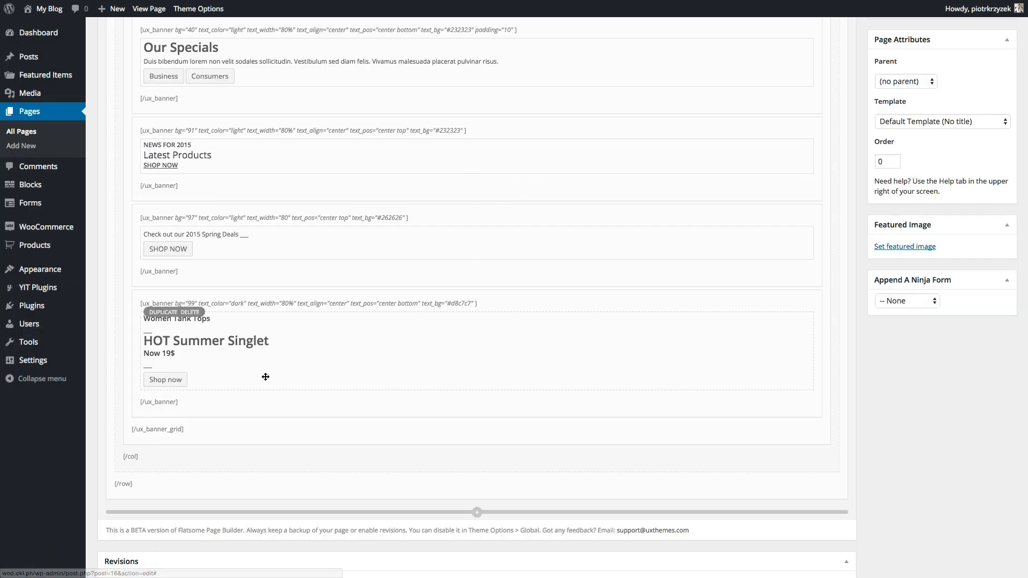
# - Delete the Women Tank Tops, HOT SUMMER SINGLET and Now 19$ lines from the fourth banner
pyautogui.click(172, 338)
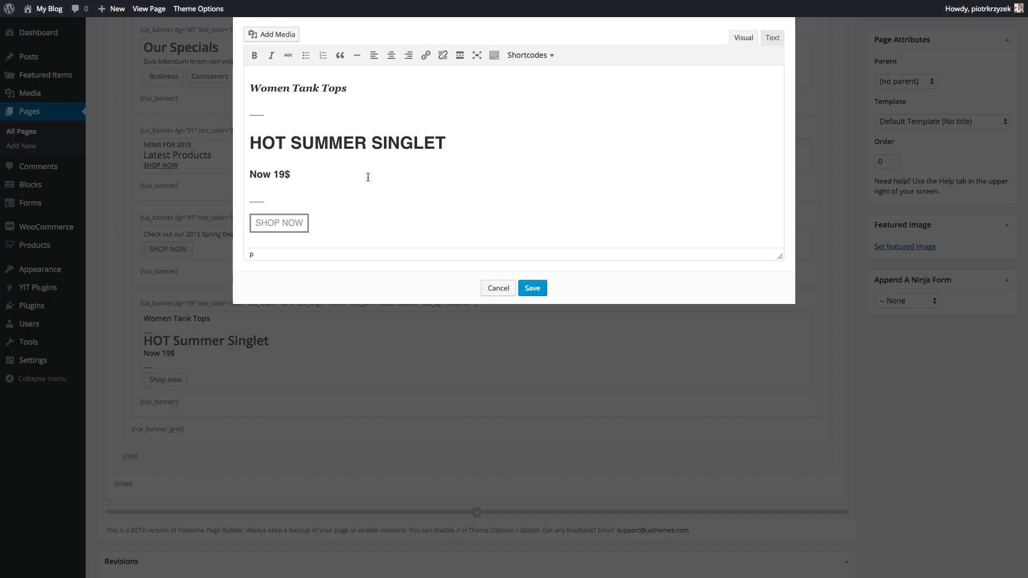
pyautogui.tripleClick(310, 167)
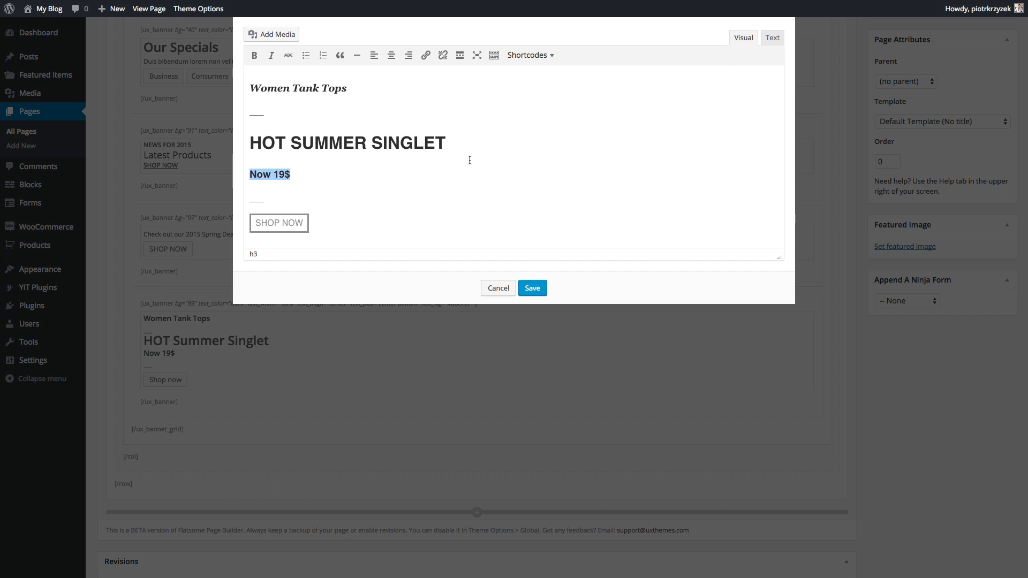
pyautogui.moveTo(464, 152); pyautogui.dragTo(220, 61)
pyautogui.press('BackSpace')
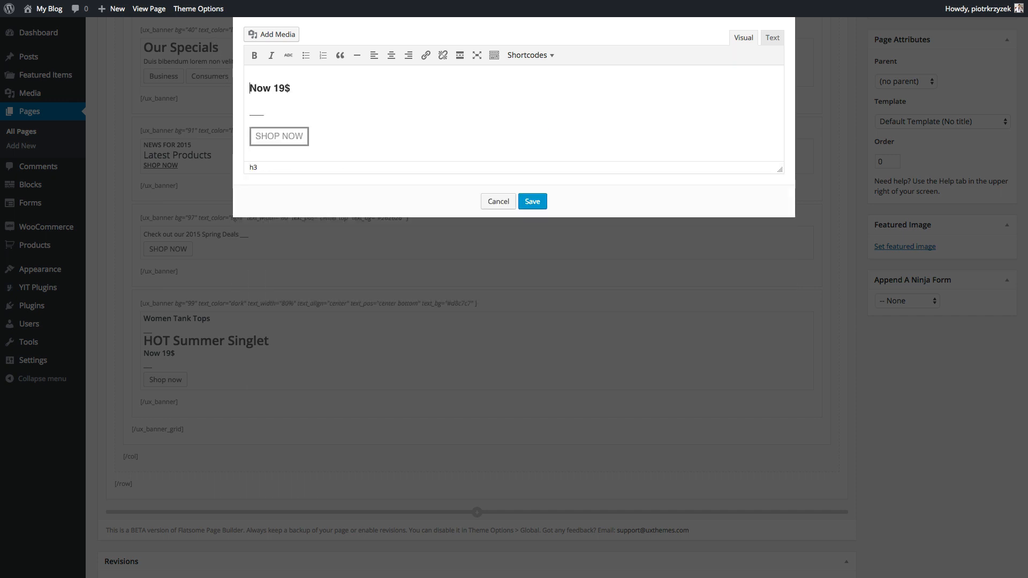
pyautogui.moveTo(252, 88); pyautogui.dragTo(285, 91)
pyautogui.press('BackSpace')
# - Type the heading 'Podcast', change the SHOP button word to LISTEN, and save
pyautogui.write('Pro')
pyautogui.press('BackSpace')
pyautogui.write('odcast')
pyautogui.doubleClick(266, 135)
pyautogui.write('LISTEN')
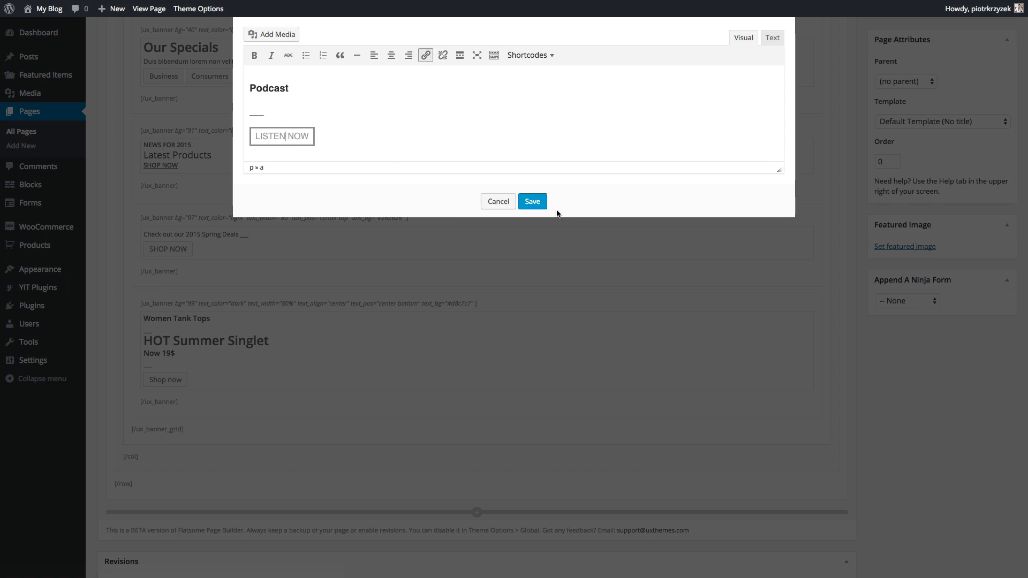
pyautogui.click(535, 202)
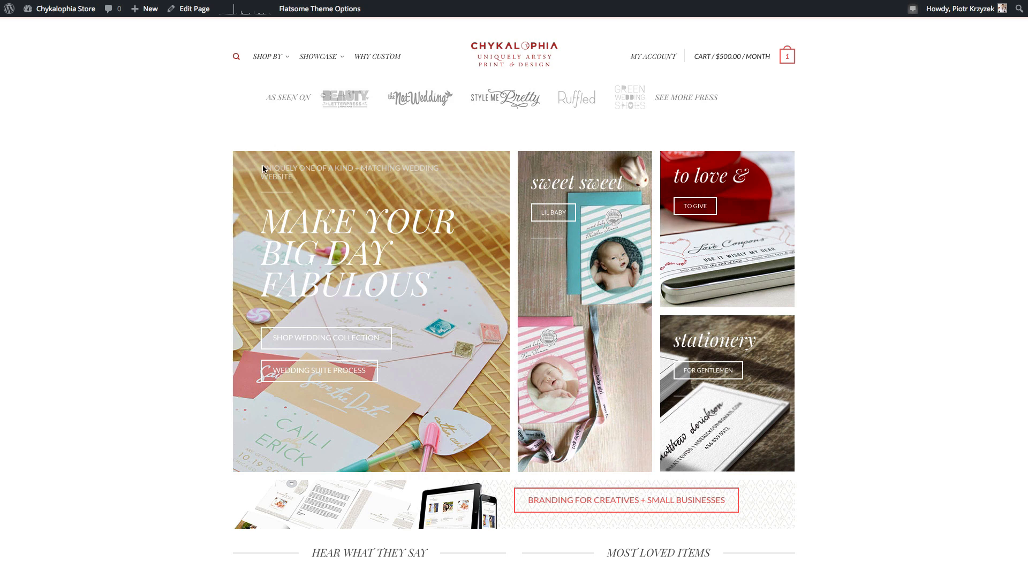
# - Scroll down the Chykalophia Store home page to view its grid of promotion banners
pyautogui.scroll(-1, 277, 237)
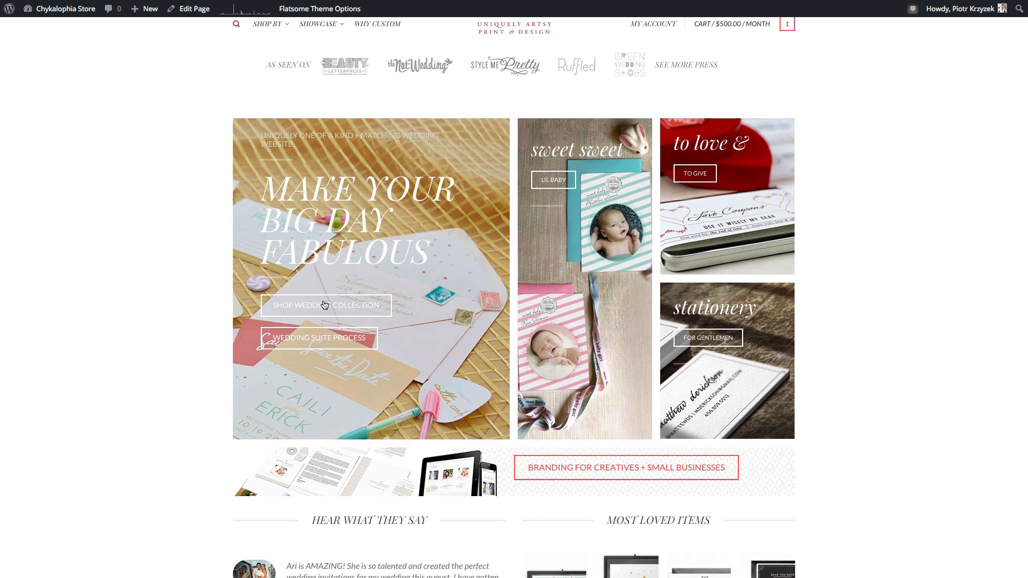
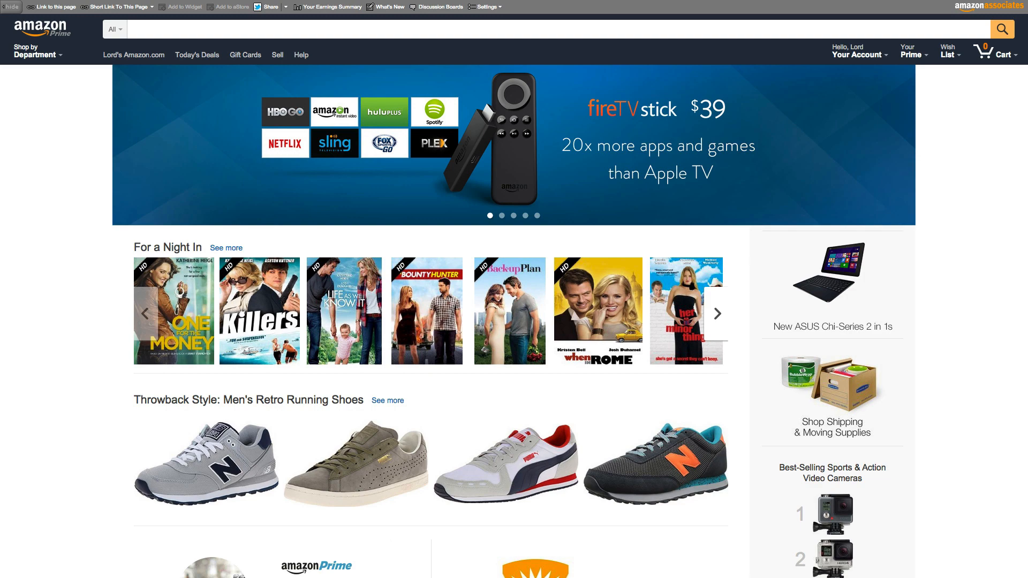
# - Flip through the home page banner slides, viewing the Kindle and Cloud Drive promos
pyautogui.click(502, 217)
pyautogui.click(513, 216)
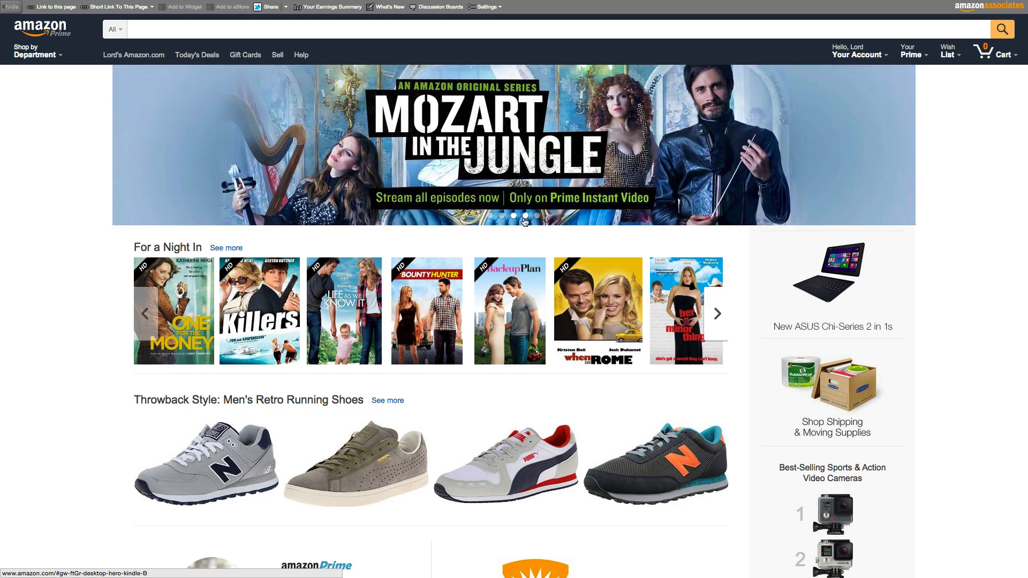
pyautogui.click(525, 217)
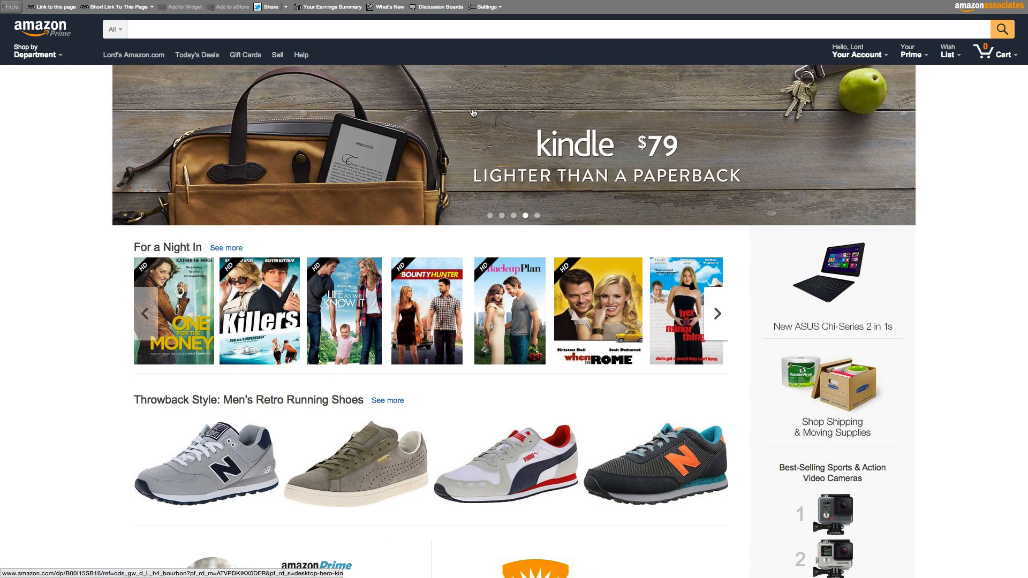
pyautogui.click(138, 206)
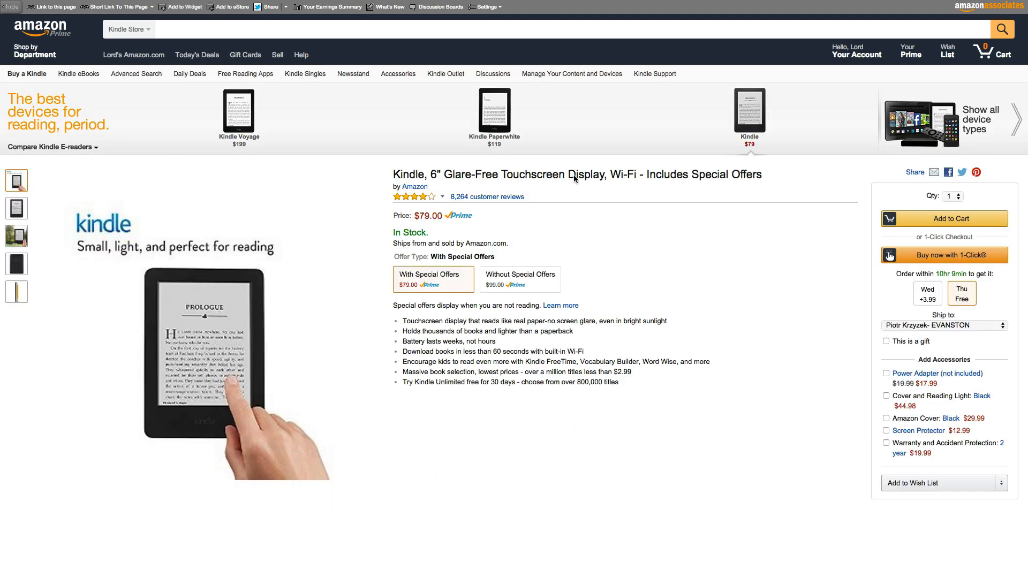
pyautogui.hscroll(-5, 282, 149)
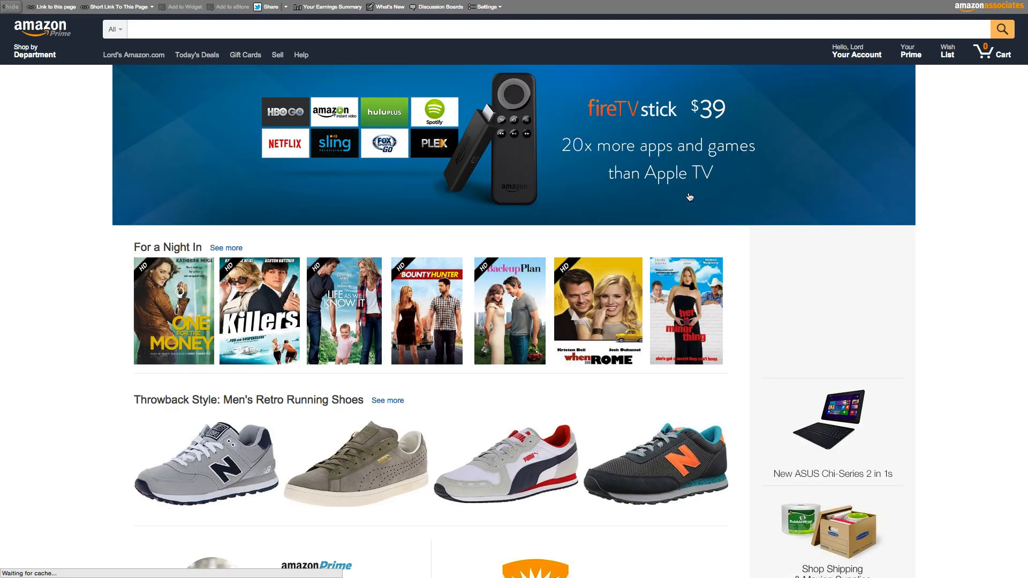
pyautogui.click(525, 216)
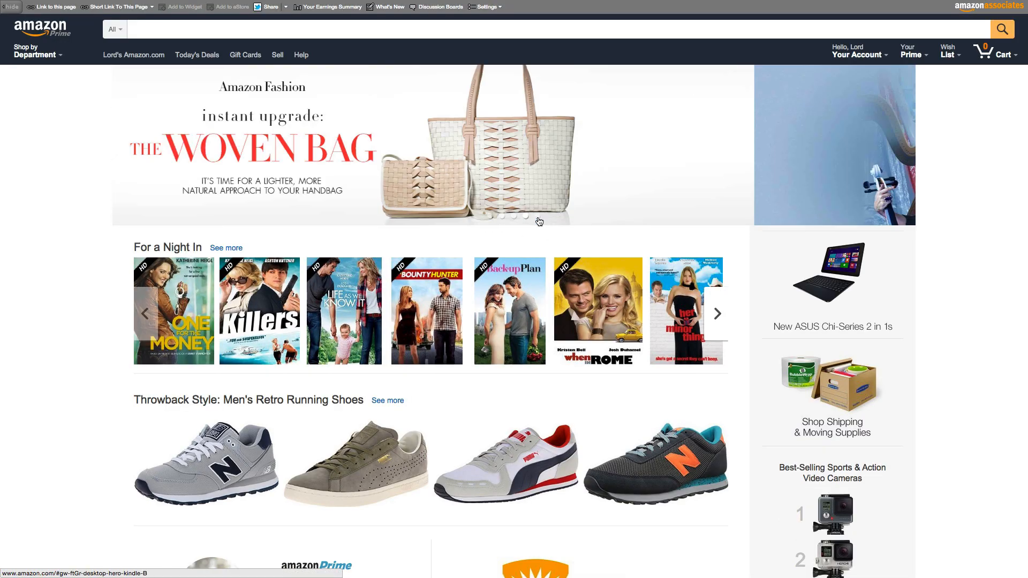
pyautogui.click(537, 216)
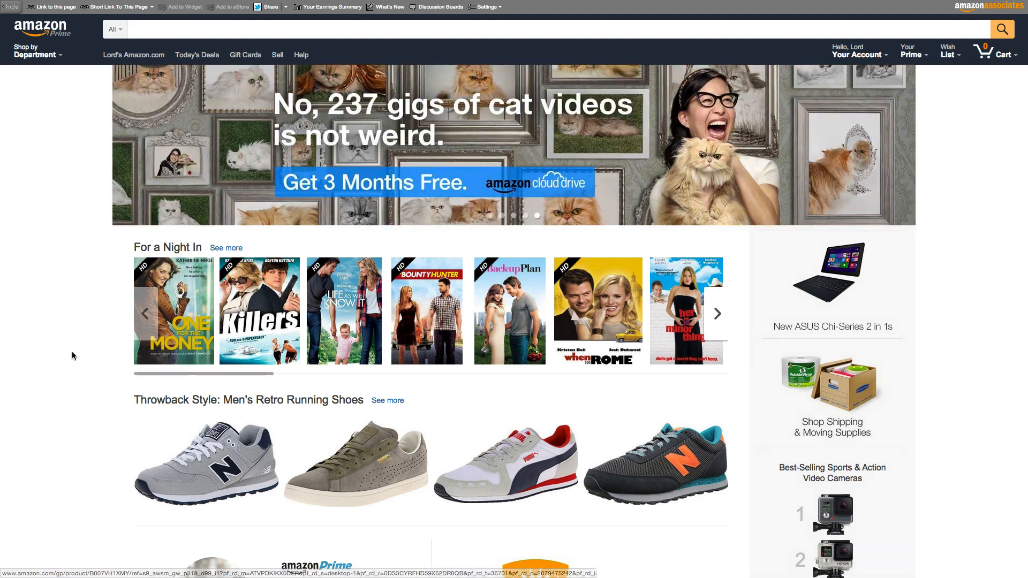
pyautogui.scroll(-3, 110, 355)
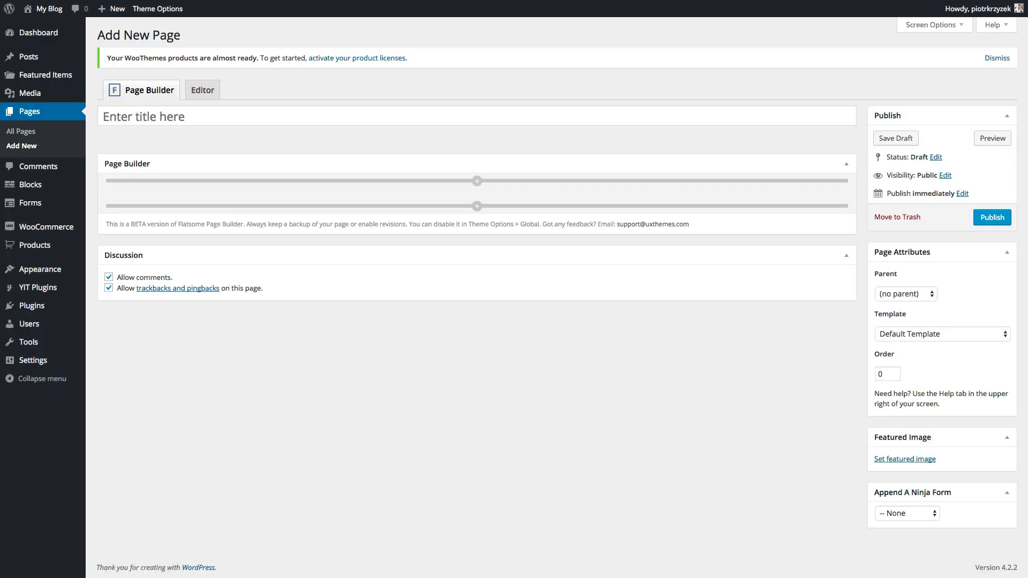
# - Title a new page 'Deals', choose Default Template (Center title), and publish it
pyautogui.click(142, 115)
pyautogui.write('Deals')
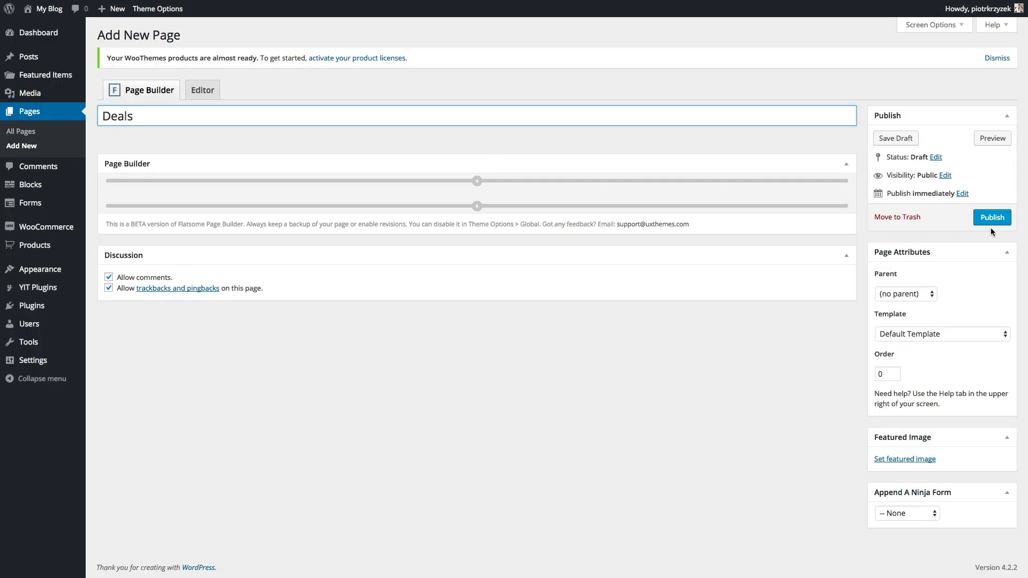
pyautogui.click(916, 335)
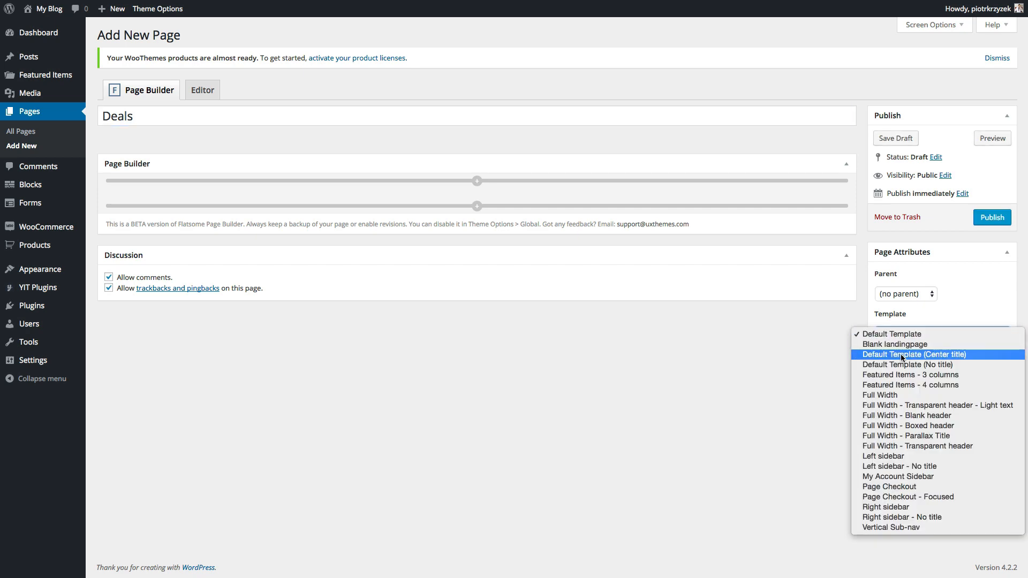
pyautogui.click(905, 354)
pyautogui.click(997, 216)
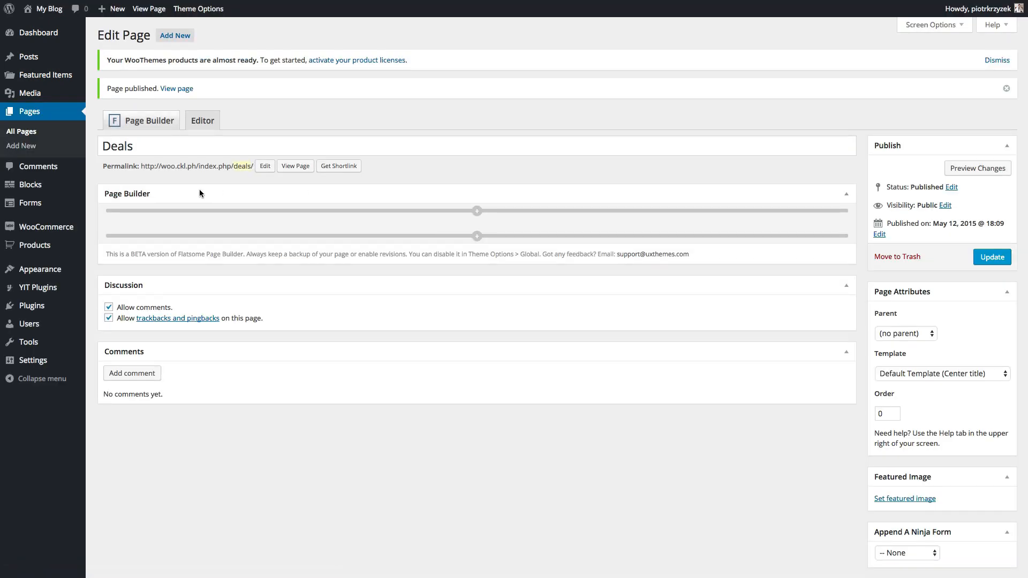
pyautogui.moveTo(71, 226)
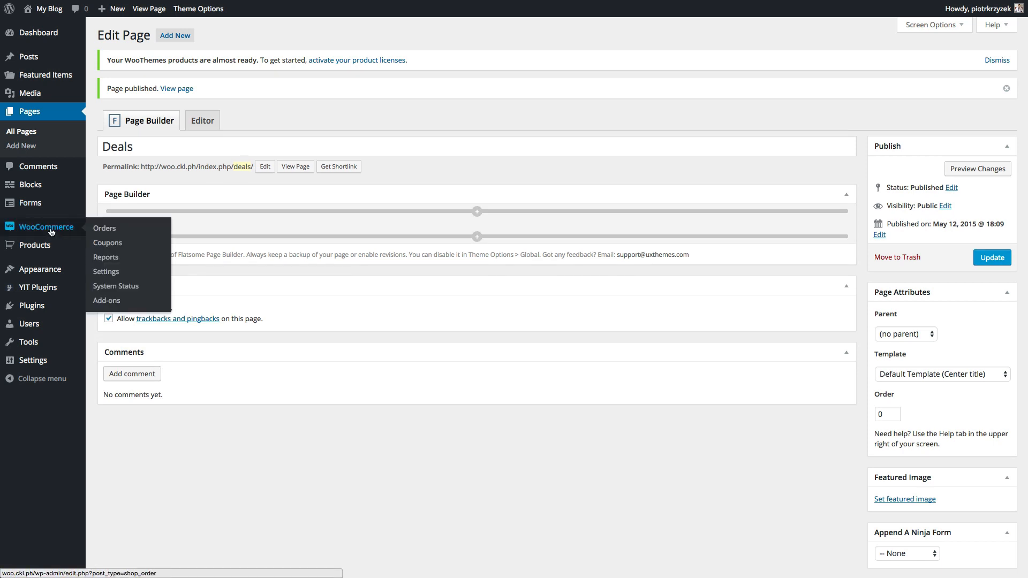
# - Remove the Our Deals custom link and add the Deals page to the Main Menu
pyautogui.moveTo(55, 269)
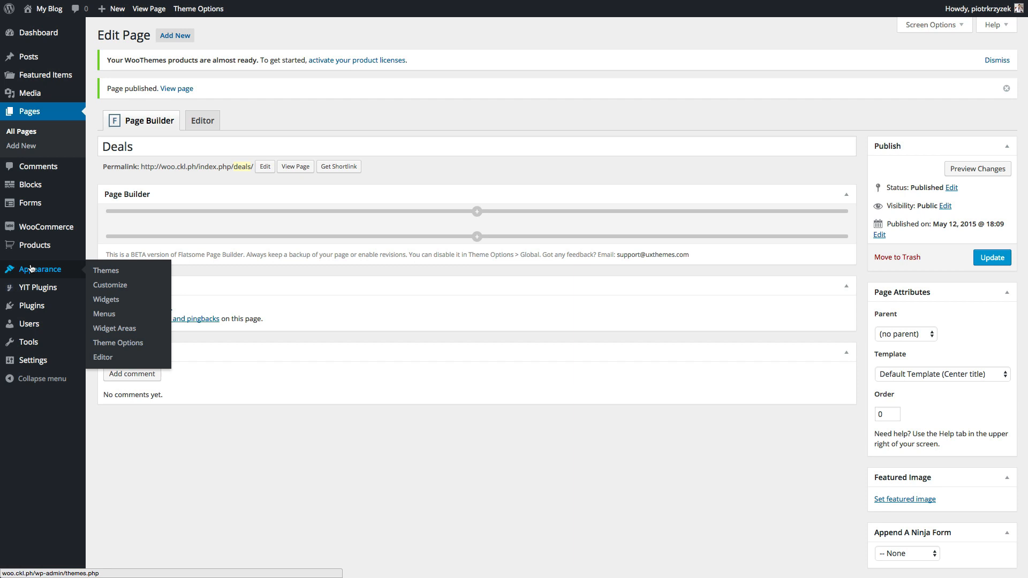
pyautogui.click(104, 314)
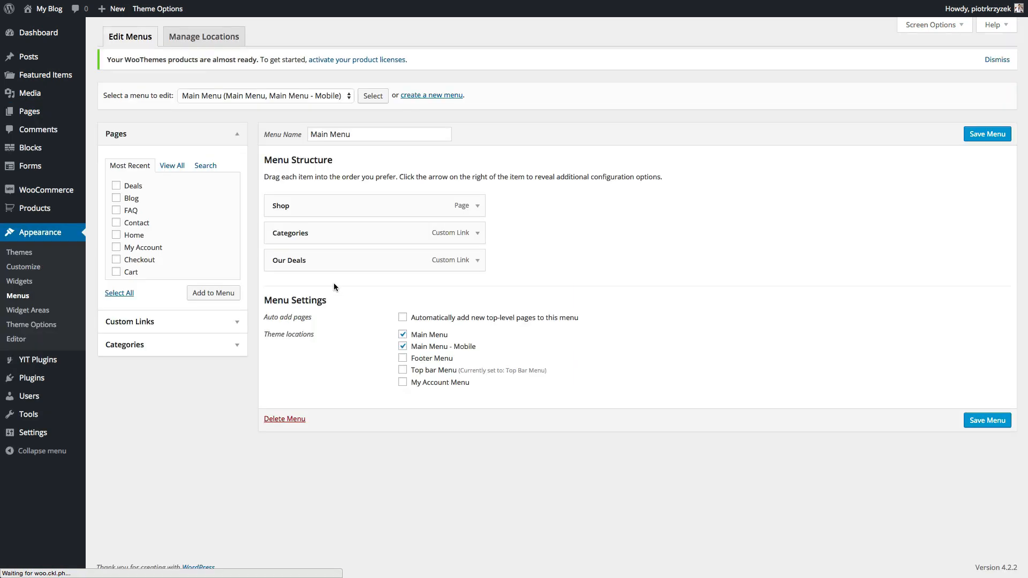
pyautogui.click(477, 260)
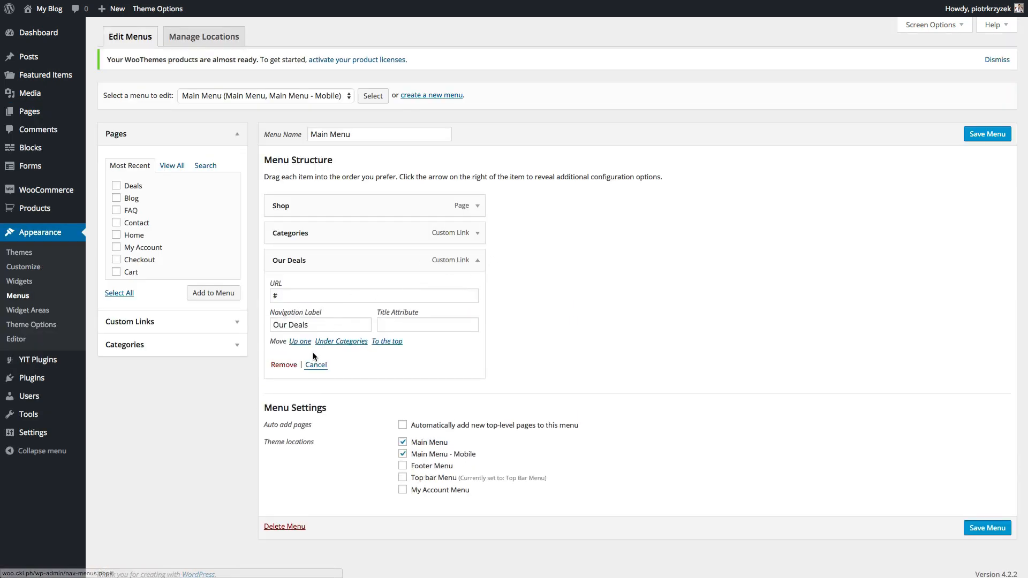
pyautogui.click(283, 366)
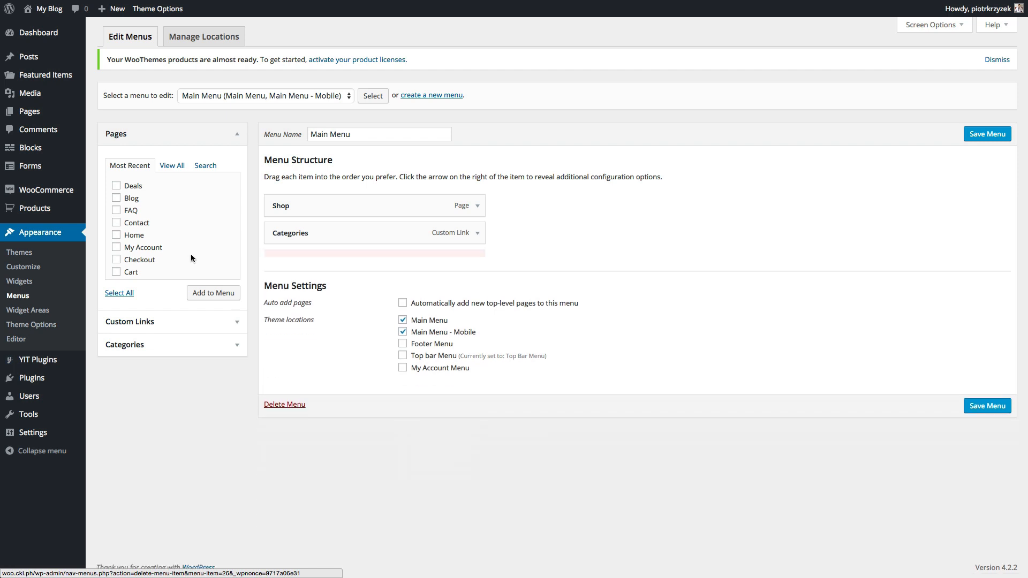
pyautogui.click(115, 185)
pyautogui.click(194, 295)
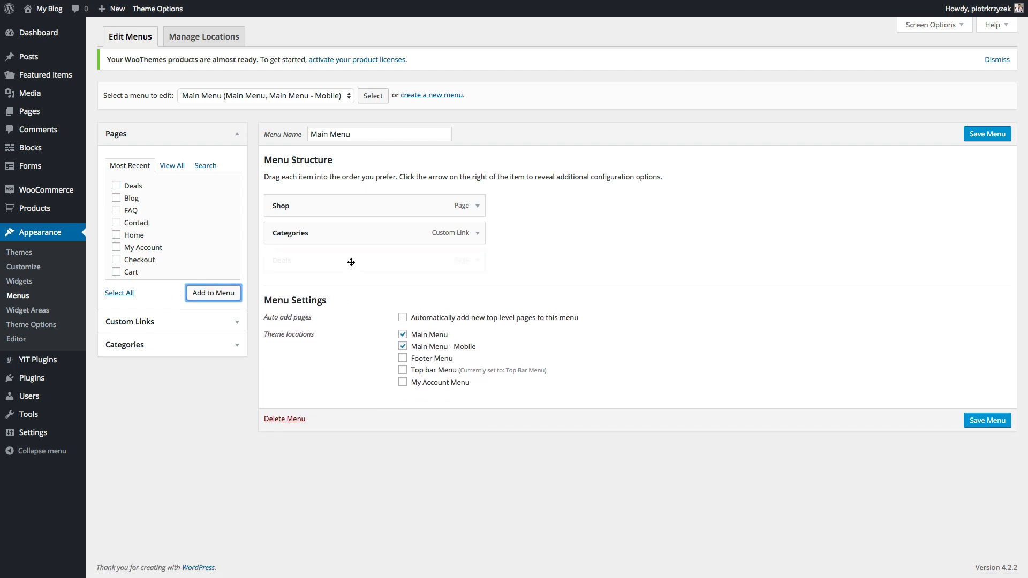
# - Relabel the new Deals menu item 'Our Deals' and save the menu
pyautogui.click(477, 261)
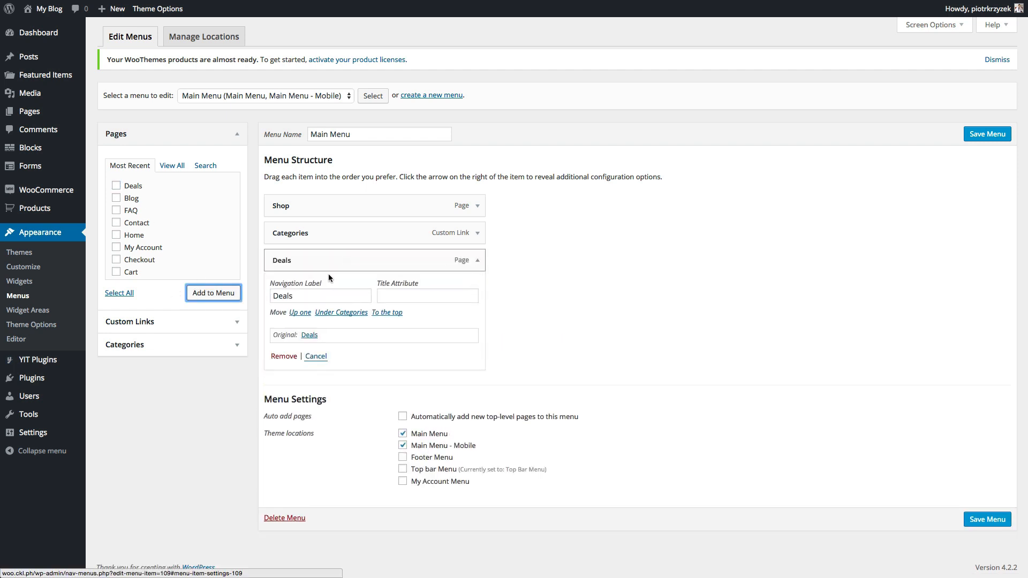
pyautogui.click(273, 296)
pyautogui.write('Our')
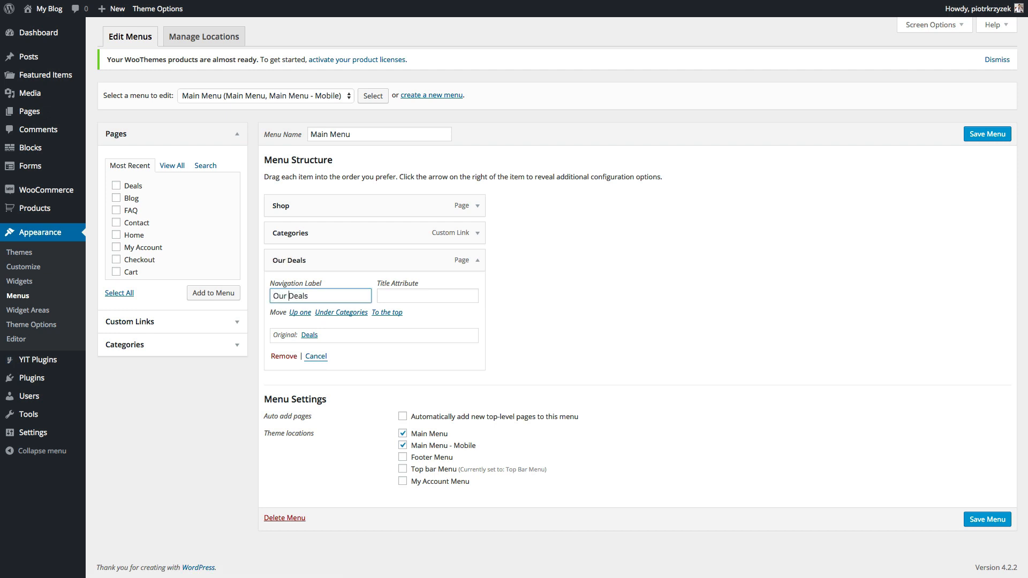
pyautogui.click(671, 310)
pyautogui.click(980, 138)
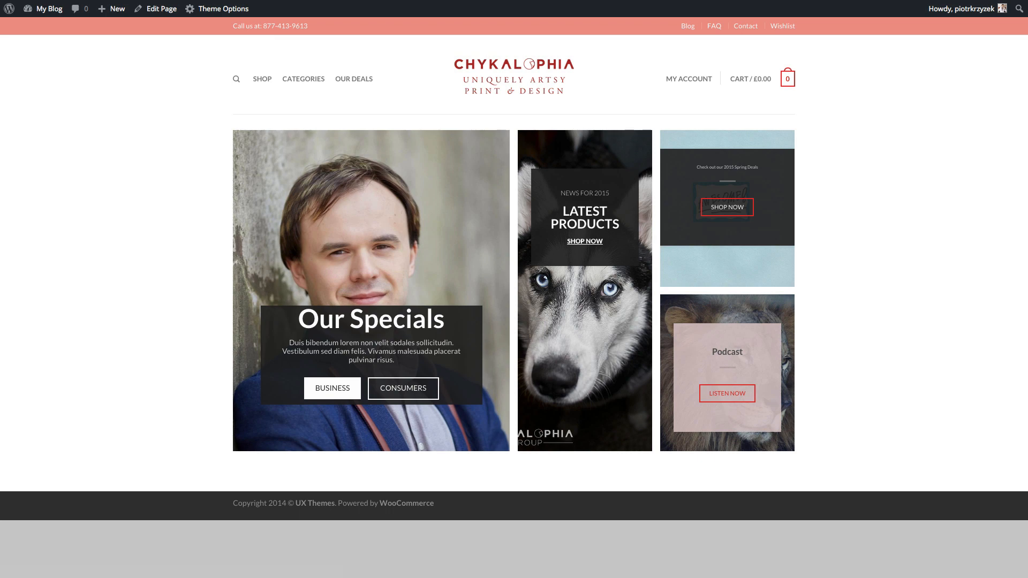
# - Uncheck Allow Comments for Deals via Quick Edit, then reload to confirm the reply form is gone
pyautogui.press('super+r')
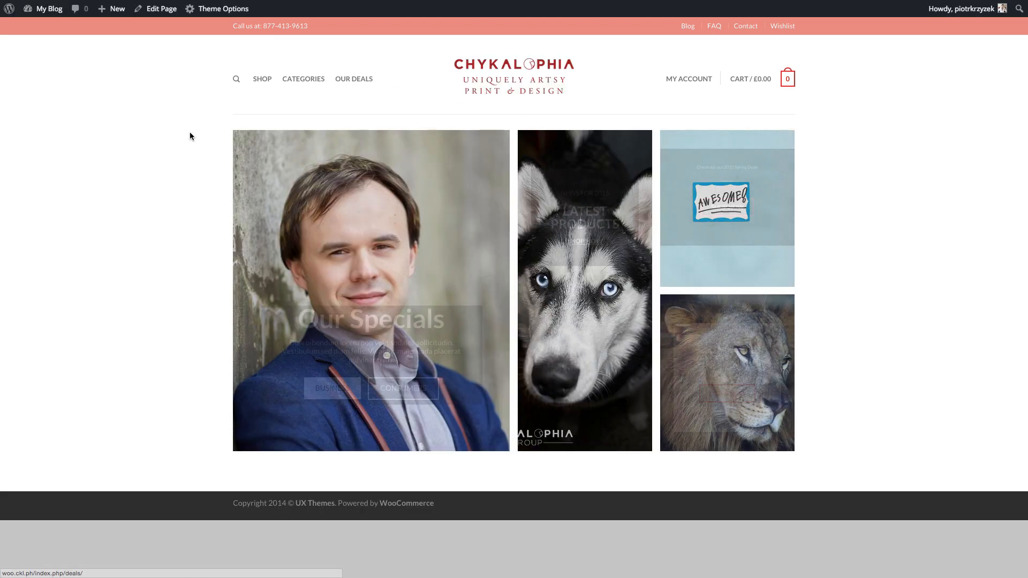
pyautogui.click(353, 80)
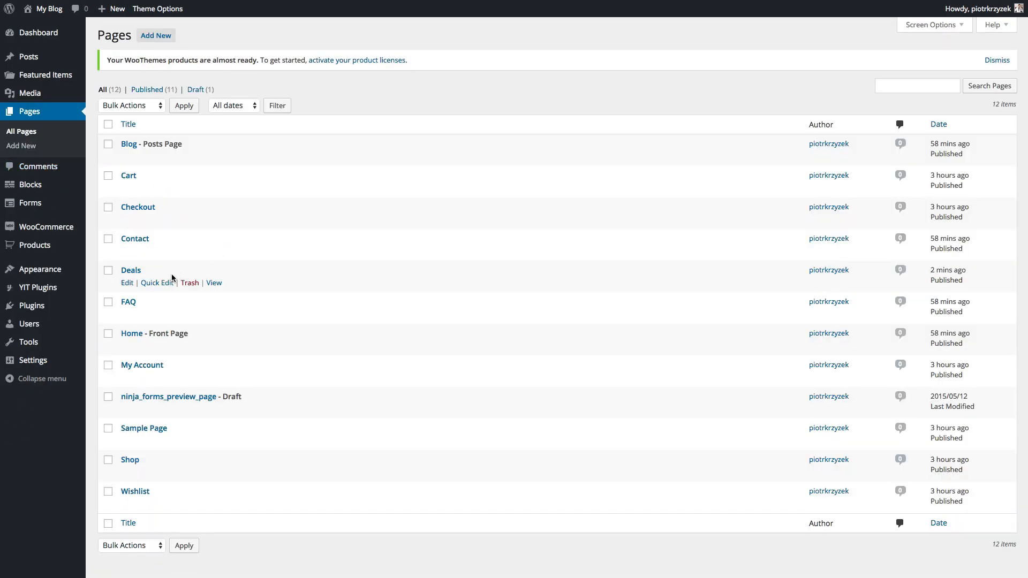
pyautogui.click(158, 283)
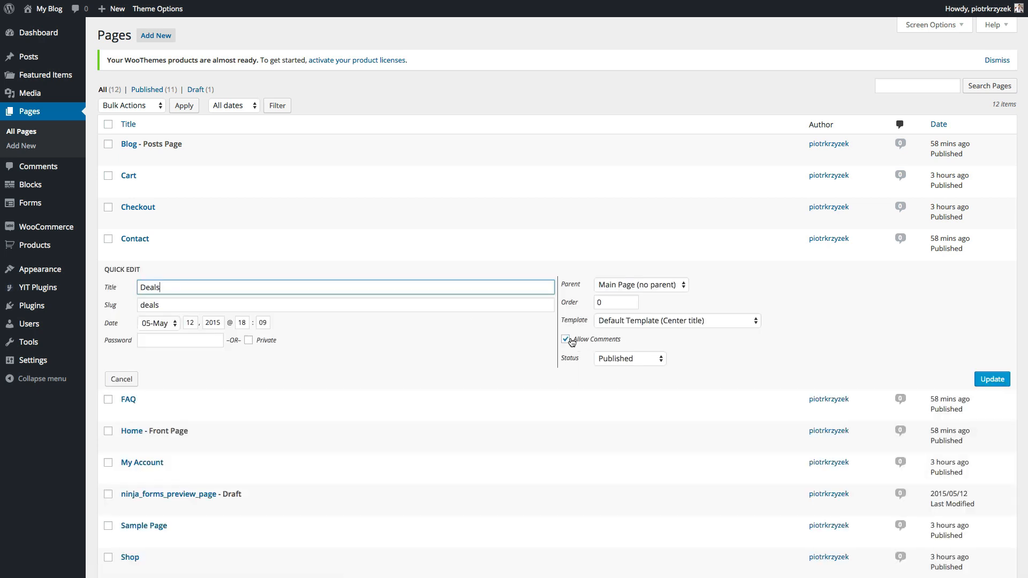
pyautogui.click(122, 379)
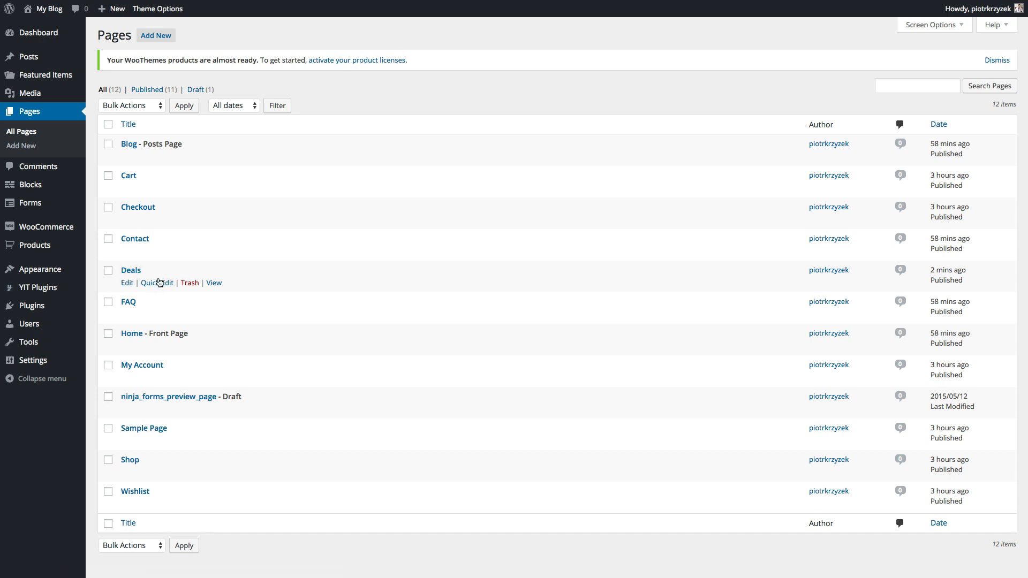
pyautogui.click(154, 283)
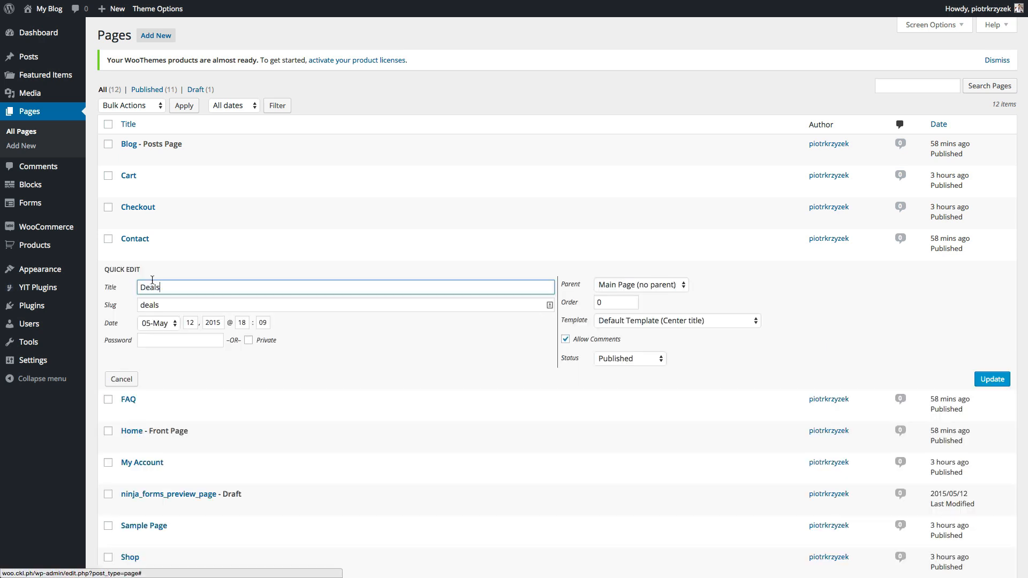
pyautogui.click(588, 339)
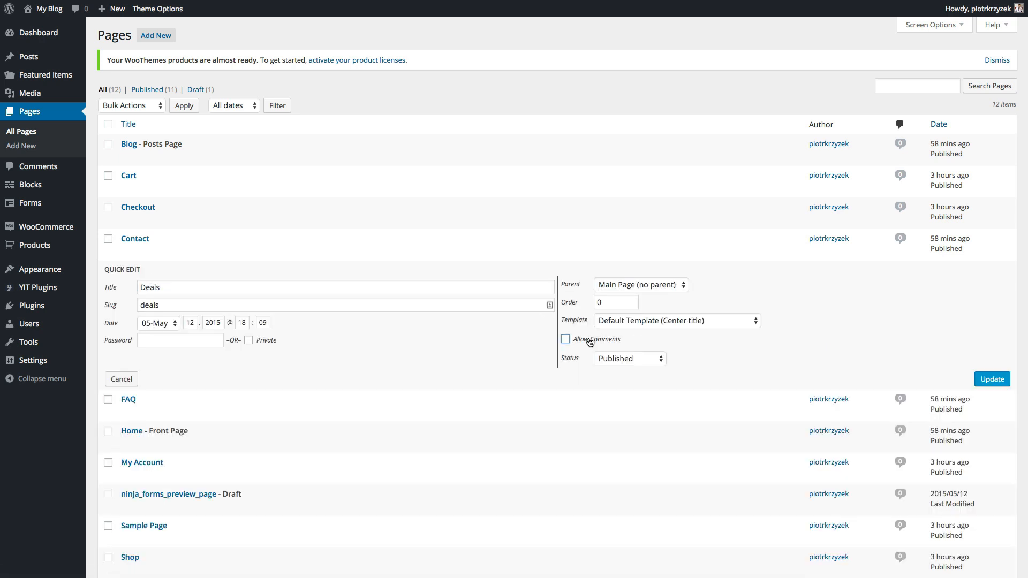
pyautogui.click(980, 379)
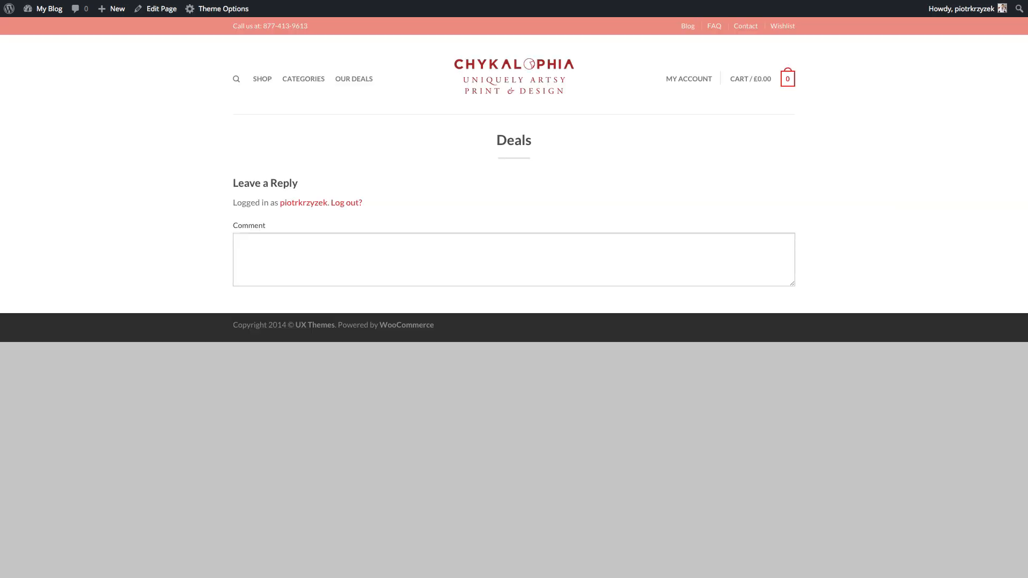
pyautogui.press('super+r')
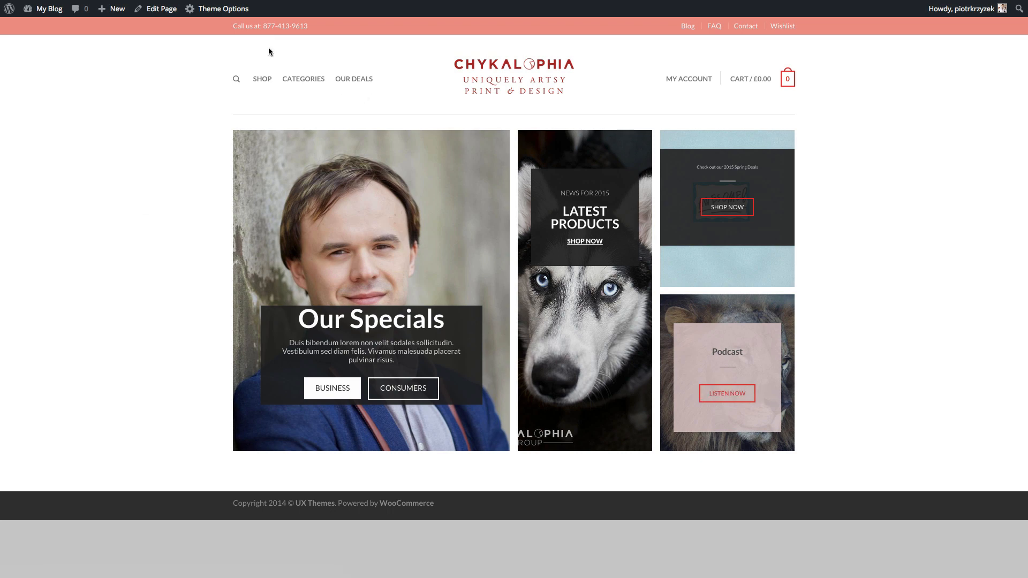
pyautogui.click(156, 9)
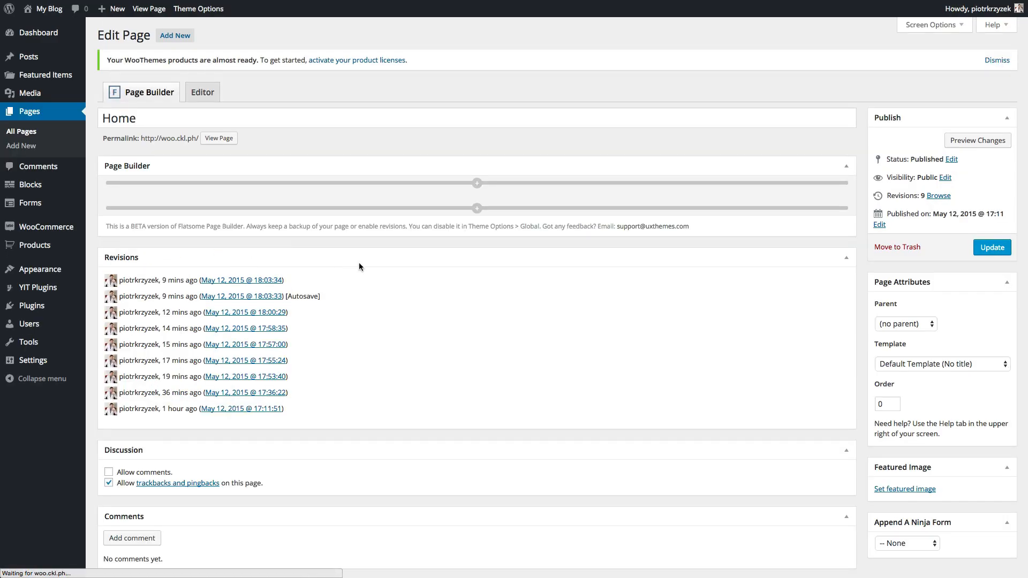
# - Point the Podcast banner's LISTEN NOW link to /deals
pyautogui.scroll(-5, 358, 266)
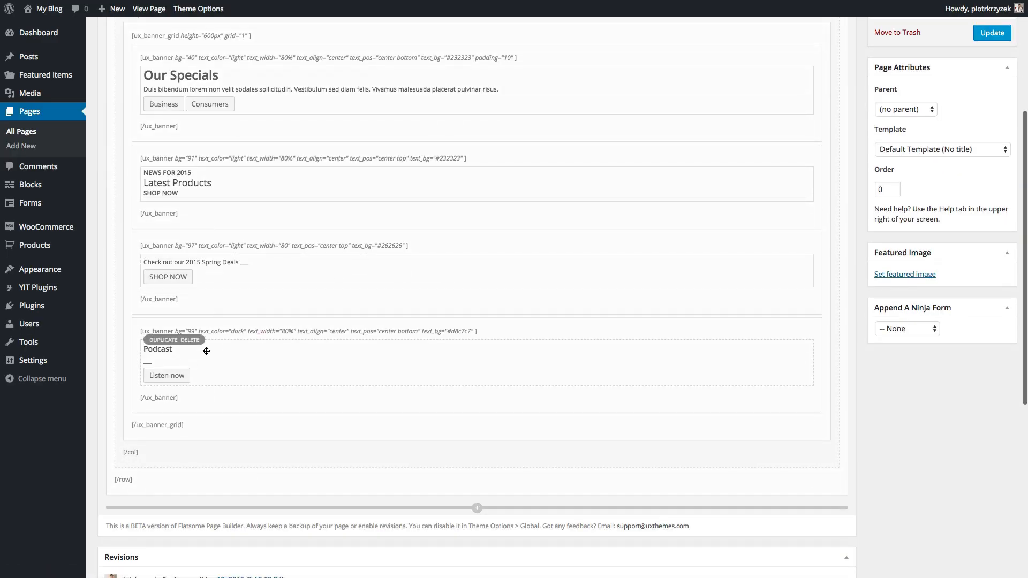
pyautogui.click(183, 355)
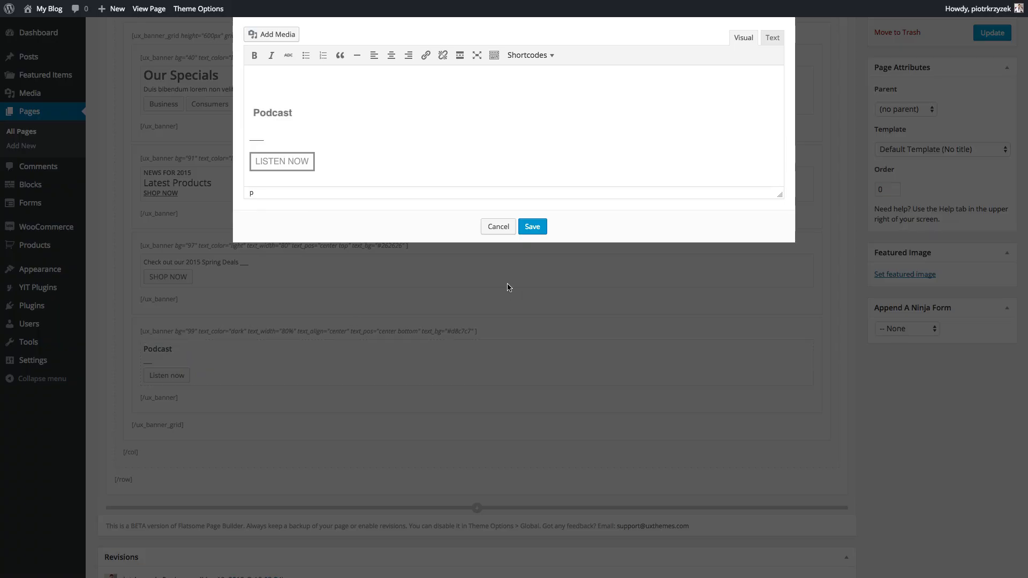
pyautogui.click(279, 162)
pyautogui.click(426, 58)
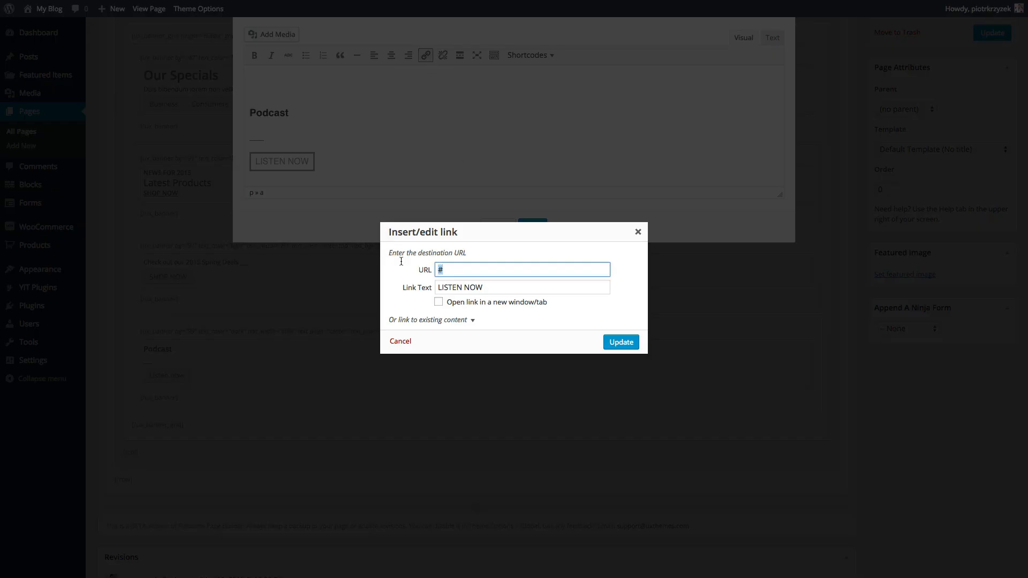
pyautogui.write('/s')
pyautogui.press('BackSpace')
pyautogui.write('deals')
pyautogui.click(621, 341)
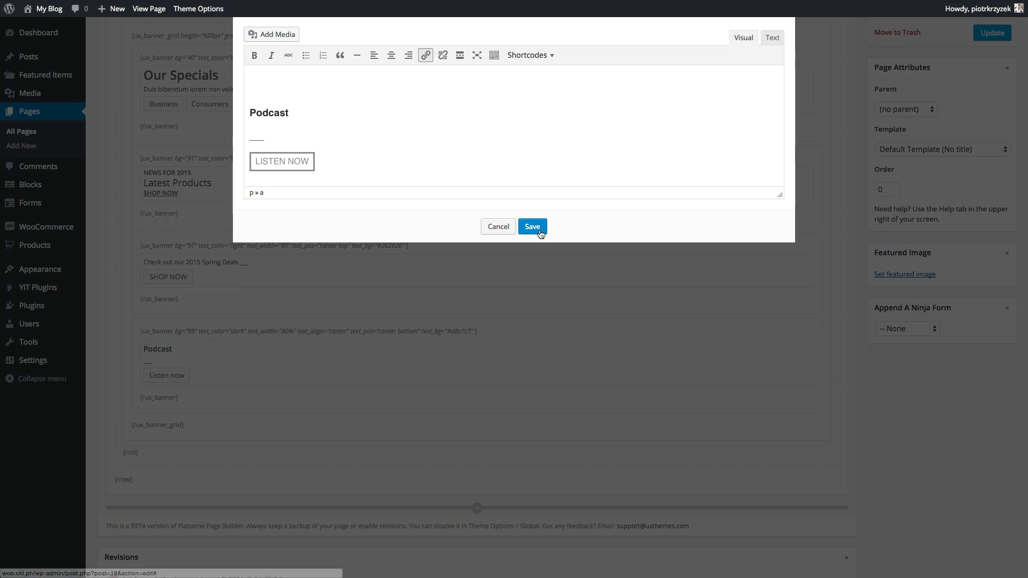
# - Save the banner text and update the Home page
pyautogui.click(532, 226)
pyautogui.scroll(3, 918, 60)
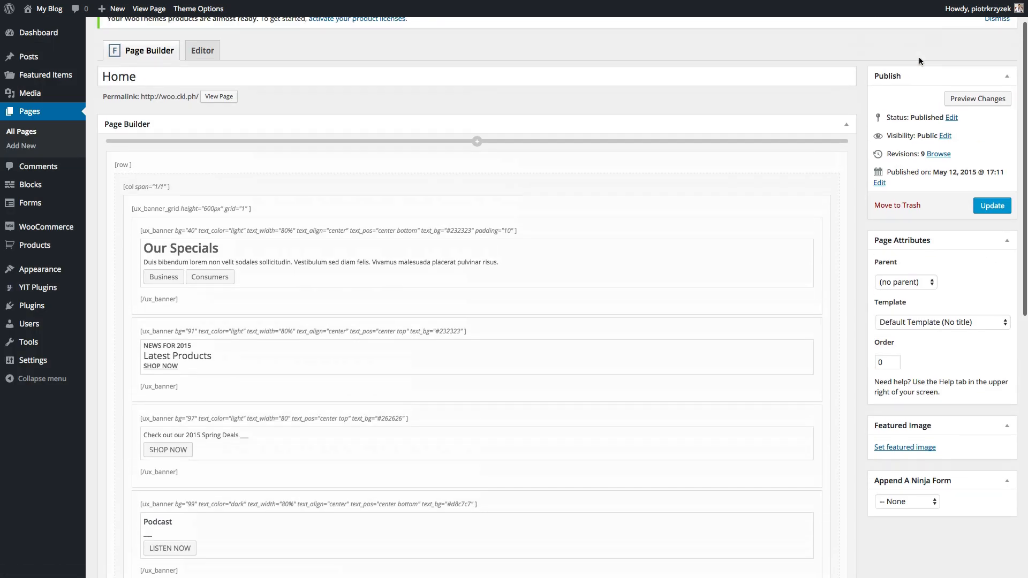
pyautogui.click(992, 205)
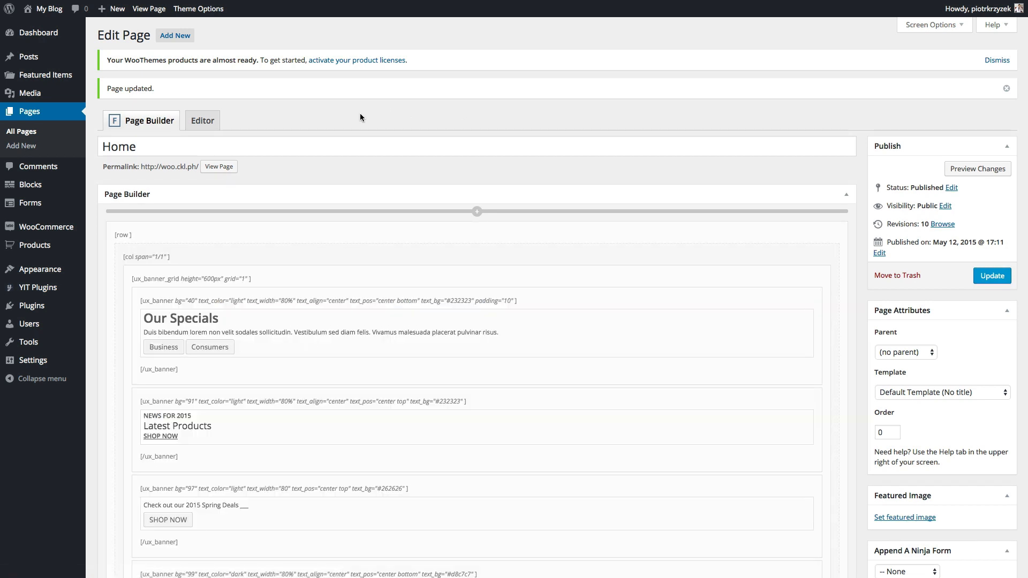
# - In Permalinks, try a /%category% custom structure, then settle on Post name
pyautogui.moveTo(55, 363)
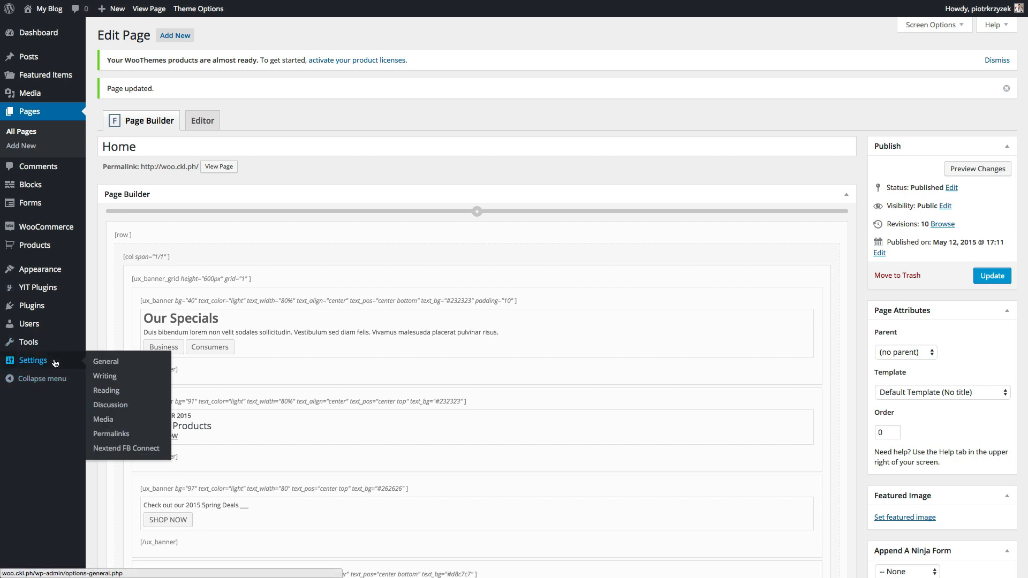
pyautogui.click(106, 439)
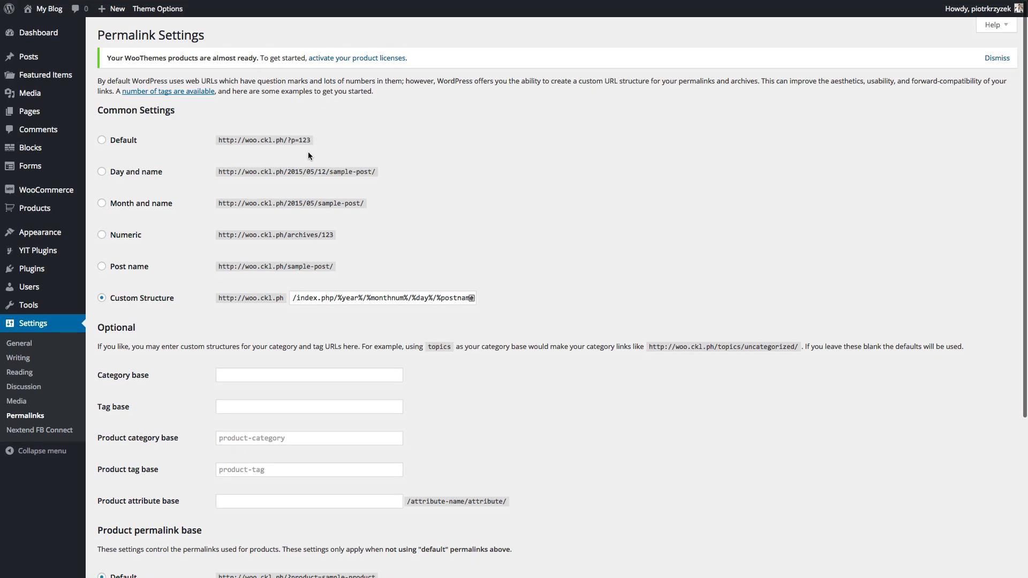
pyautogui.moveTo(333, 267); pyautogui.dragTo(250, 266)
pyautogui.click(250, 267)
pyautogui.moveTo(294, 298); pyautogui.dragTo(428, 298)
pyautogui.click(451, 300)
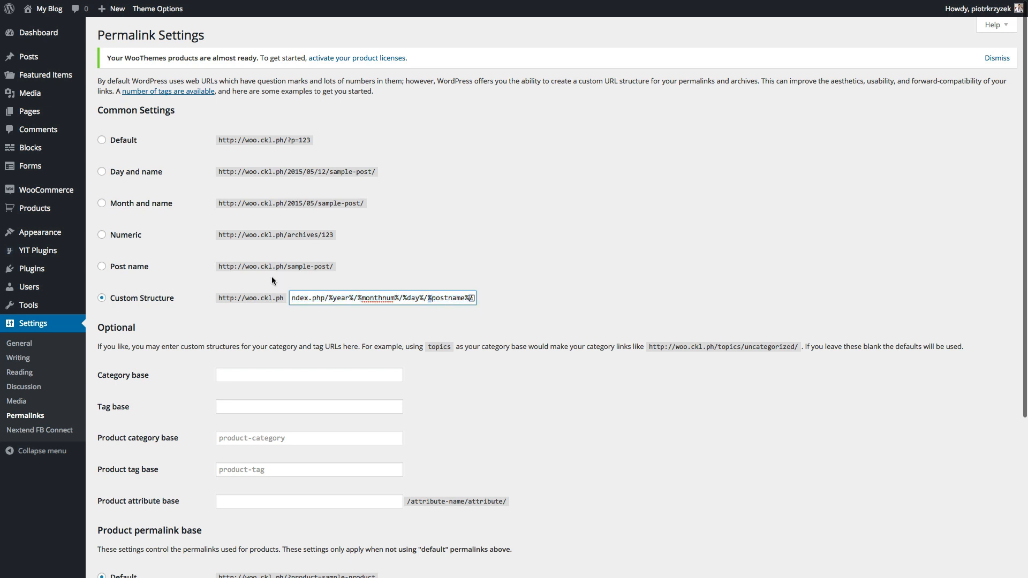
pyautogui.click(101, 266)
pyautogui.click(103, 140)
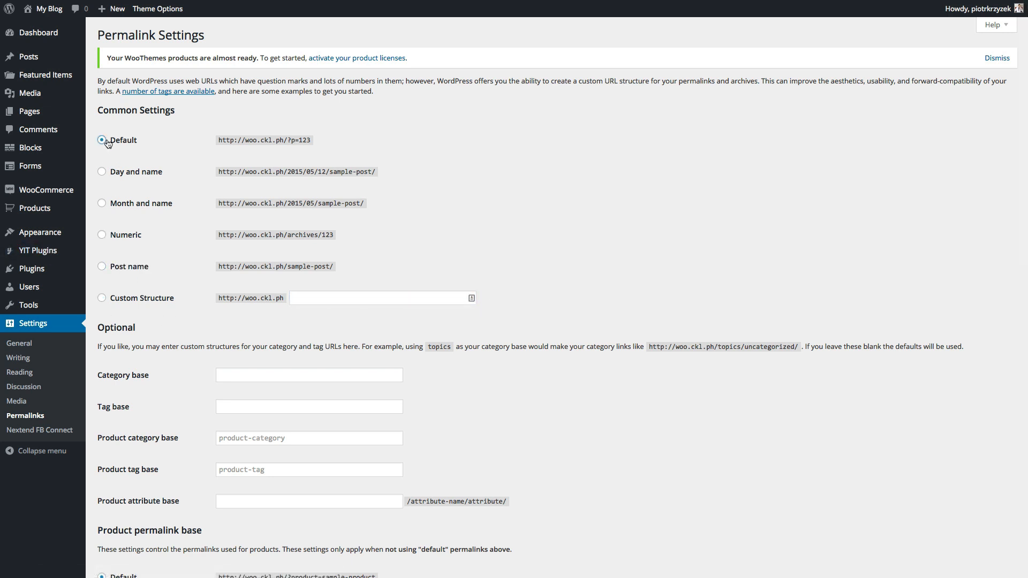
pyautogui.moveTo(329, 139); pyautogui.dragTo(148, 137)
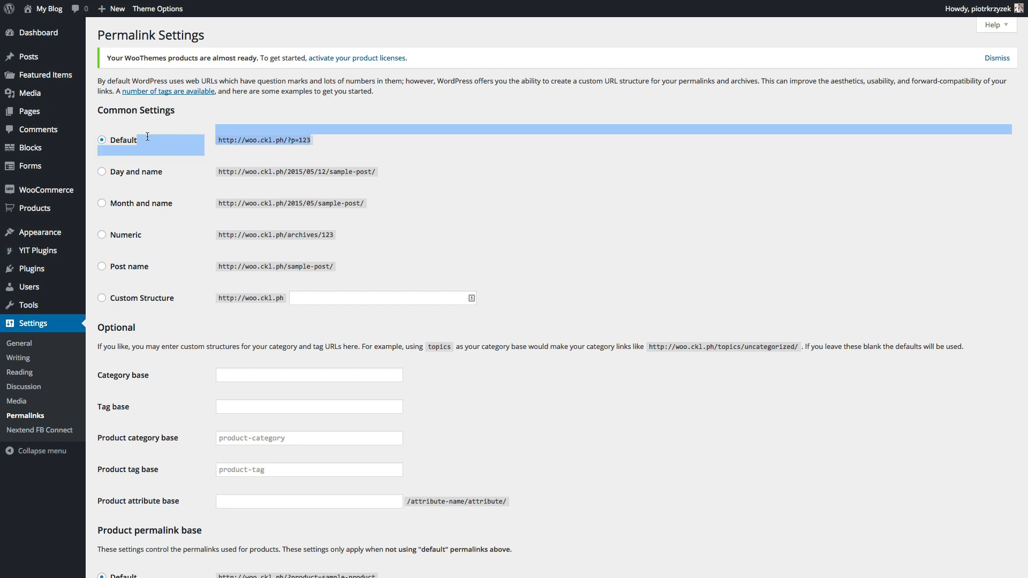
pyautogui.click(188, 152)
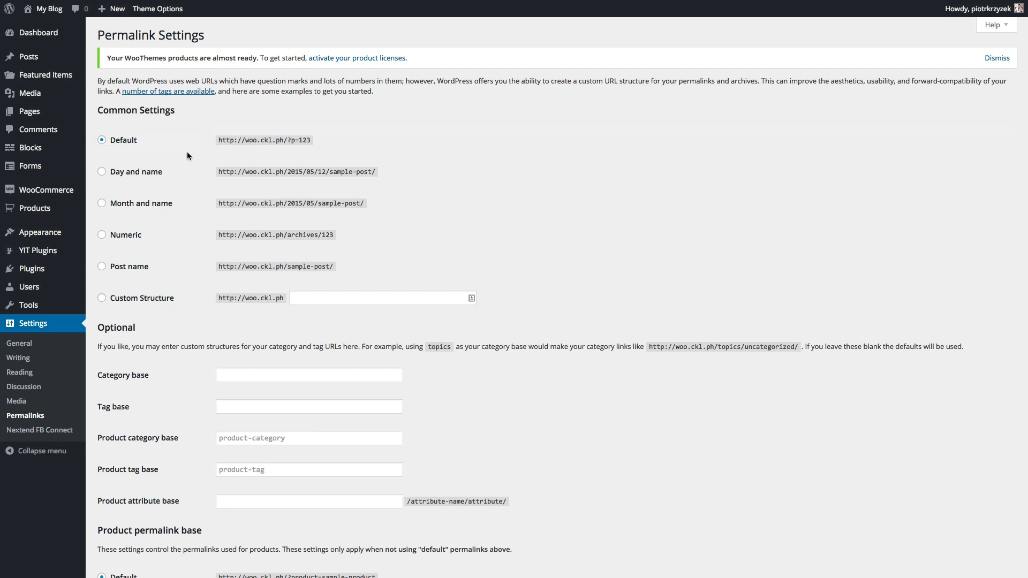
pyautogui.click(103, 267)
pyautogui.click(102, 298)
pyautogui.click(291, 300)
pyautogui.write('/%category')
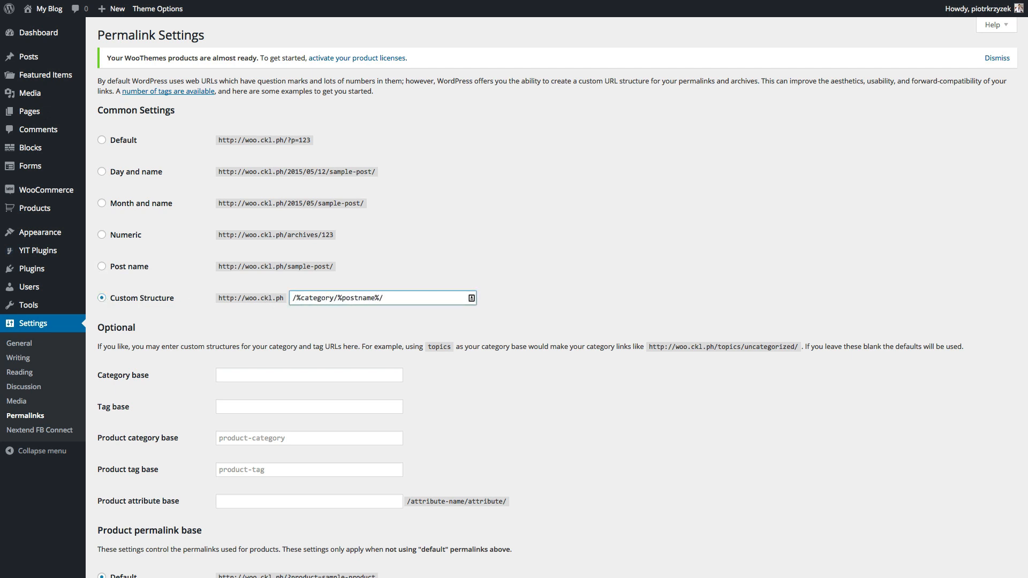
pyautogui.write('%')
pyautogui.click(124, 267)
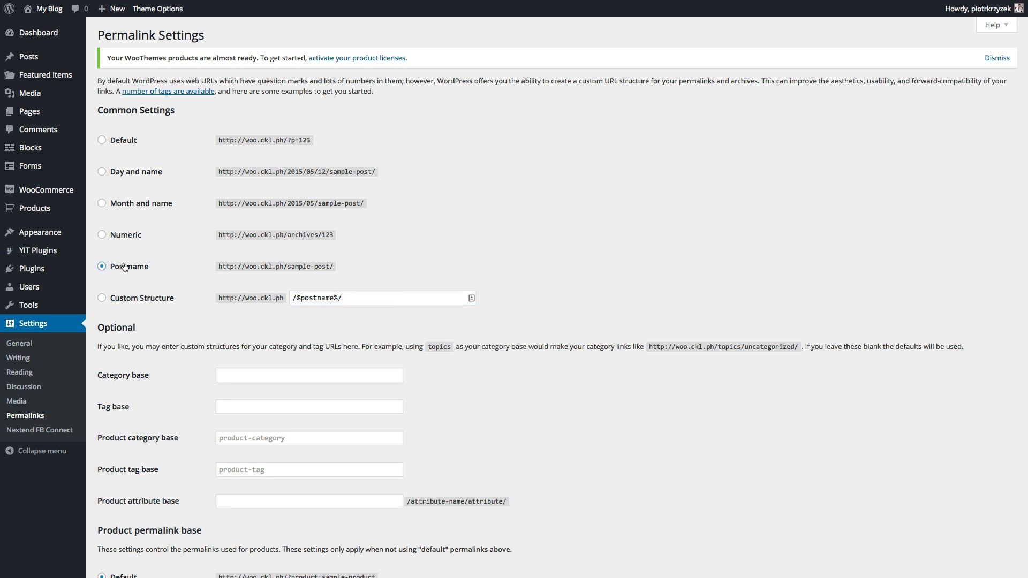
# - Compare product permalink base options and choose the Product base (/product/)
pyautogui.scroll(-5, 187, 333)
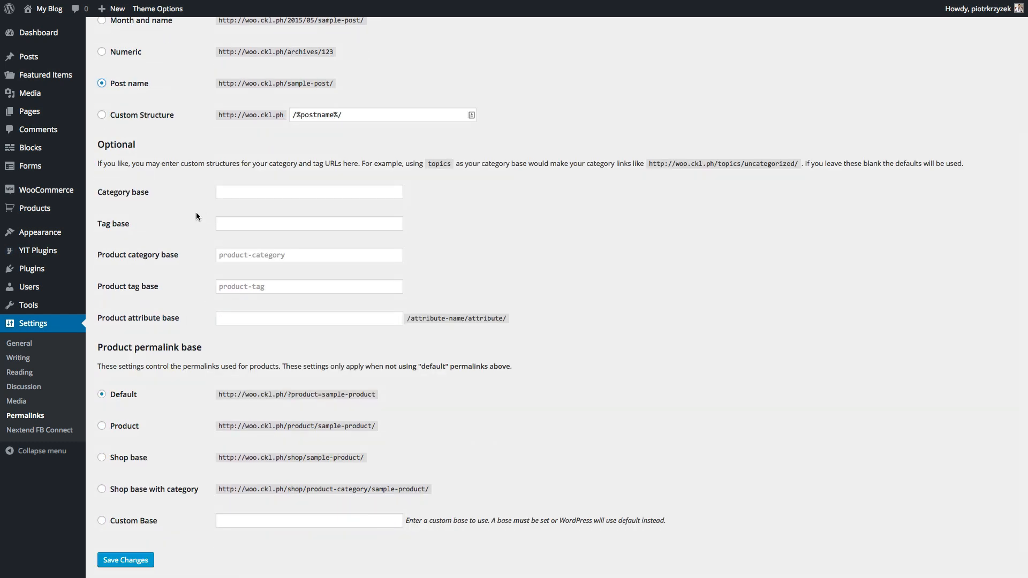
pyautogui.scroll(-1, 196, 216)
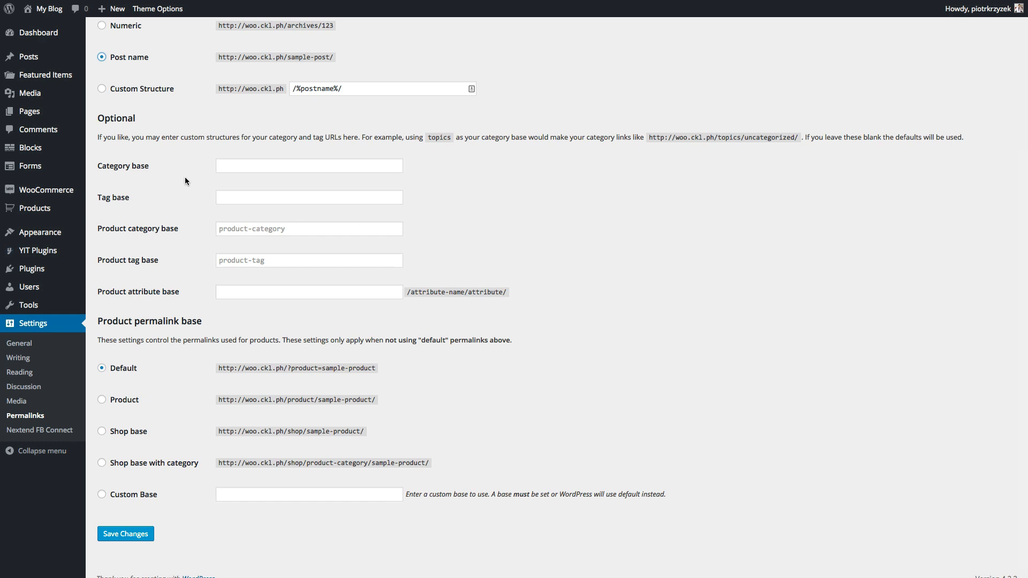
pyautogui.moveTo(338, 89); pyautogui.dragTo(295, 87)
pyautogui.click(454, 384)
pyautogui.moveTo(387, 369); pyautogui.dragTo(288, 369)
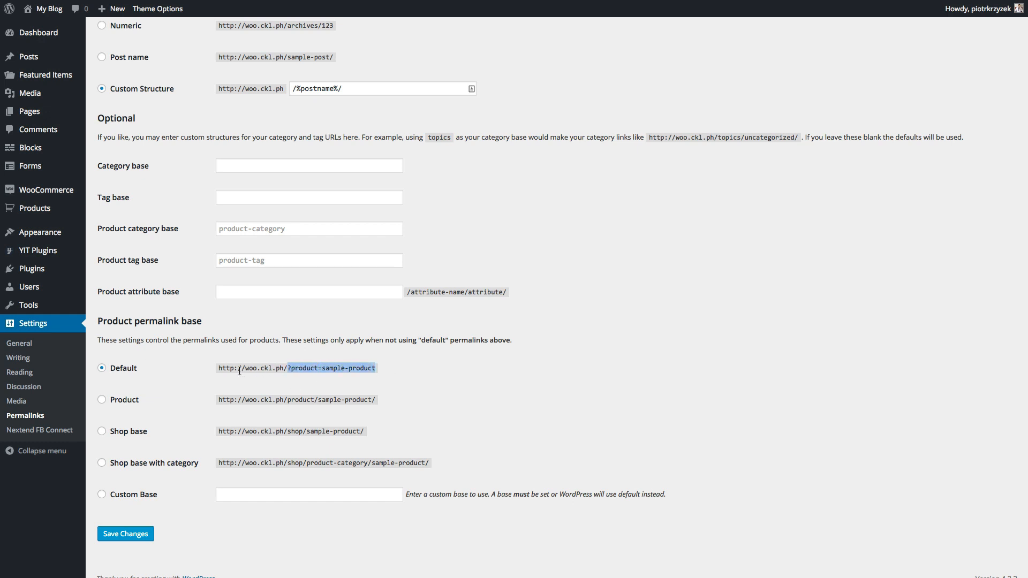
pyautogui.click(239, 371)
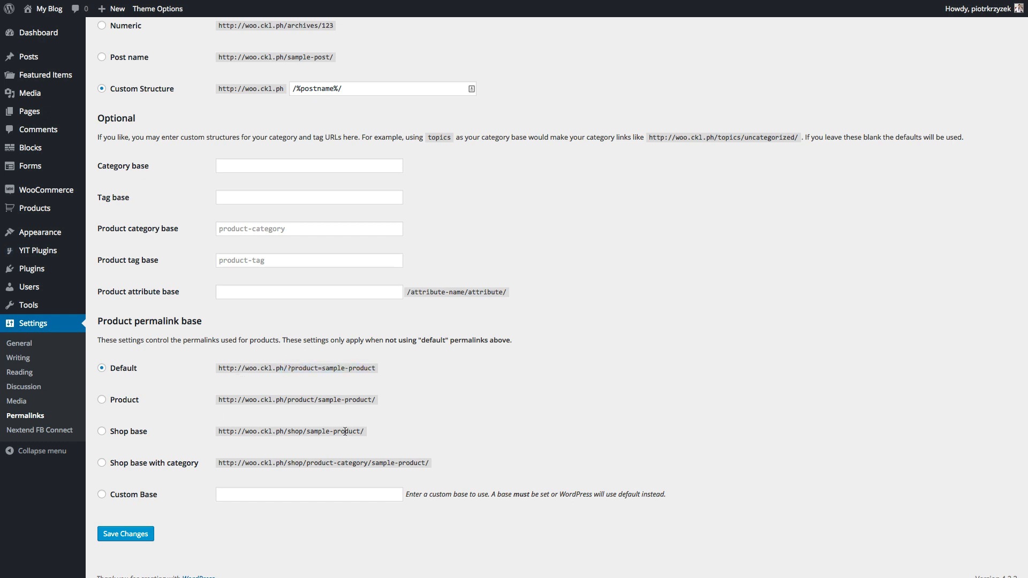
pyautogui.moveTo(366, 431); pyautogui.dragTo(227, 431)
pyautogui.moveTo(378, 400); pyautogui.dragTo(212, 396)
pyautogui.click(295, 498)
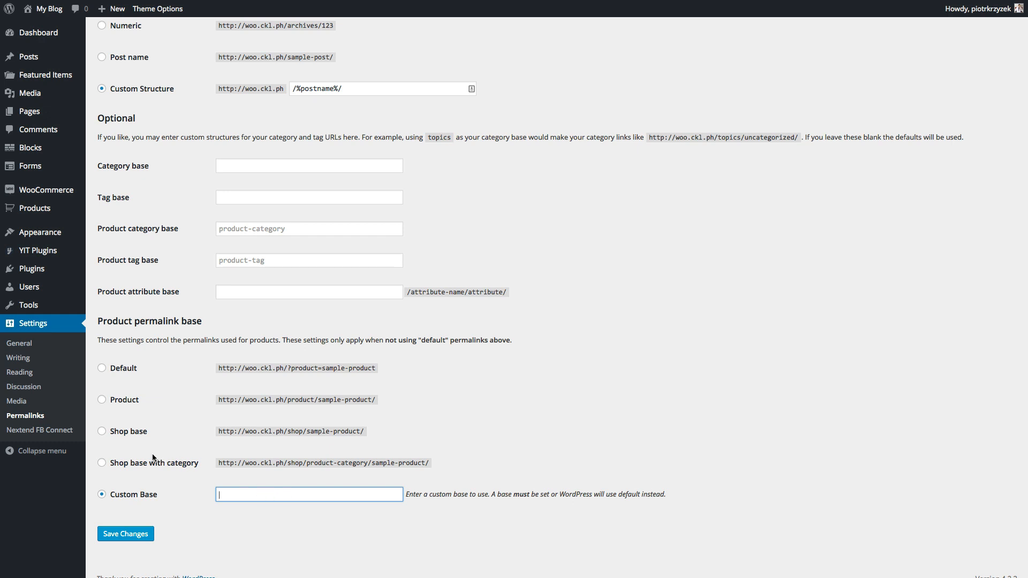
pyautogui.click(133, 467)
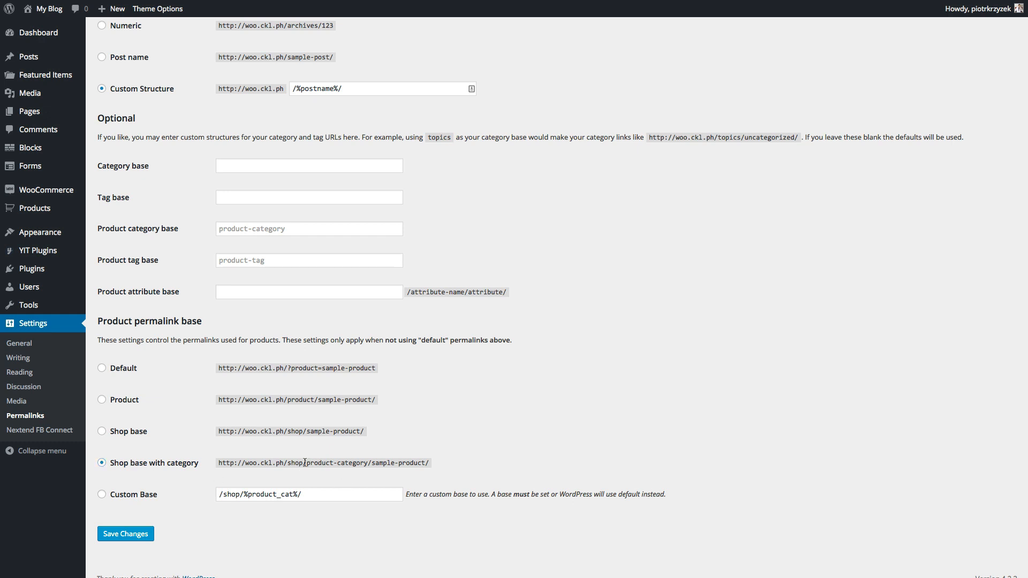
pyautogui.moveTo(305, 463); pyautogui.dragTo(421, 468)
pyautogui.click(121, 401)
pyautogui.moveTo(376, 400)
pyautogui.mouseDown()
pyautogui.moveTo(298, 401)
pyautogui.moveTo(364, 400)
pyautogui.mouseUp()
pyautogui.click(298, 400)
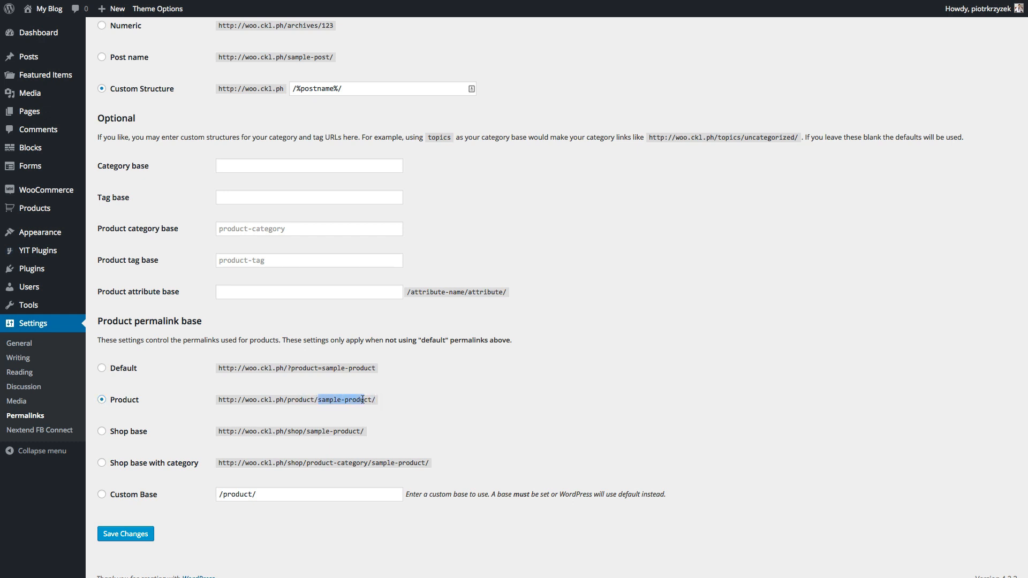
pyautogui.click(364, 399)
pyautogui.scroll(1, 96, 515)
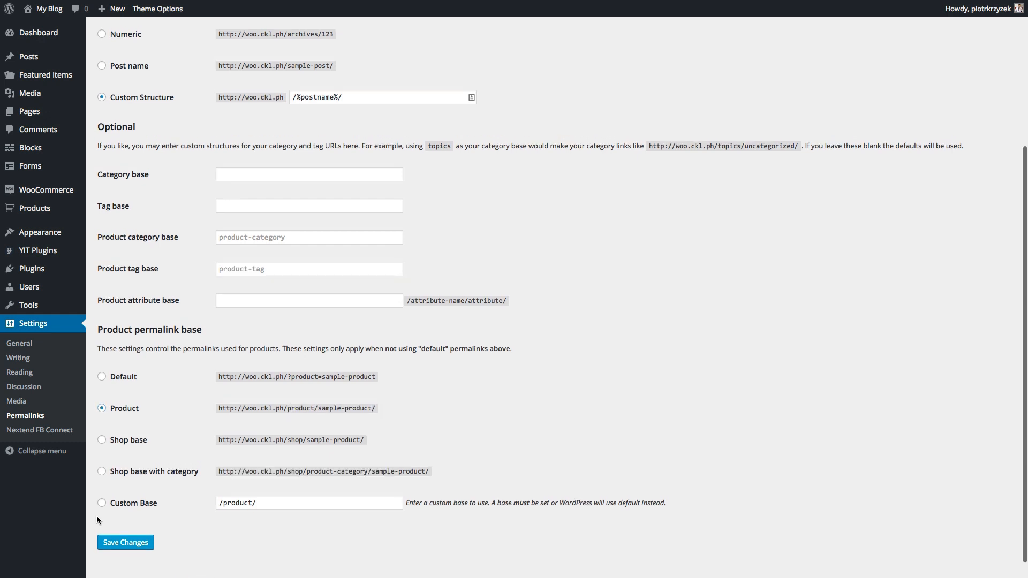
# - Save the permalinks, view the storefront Shop page, then go to Products > Add Product
pyautogui.click(128, 543)
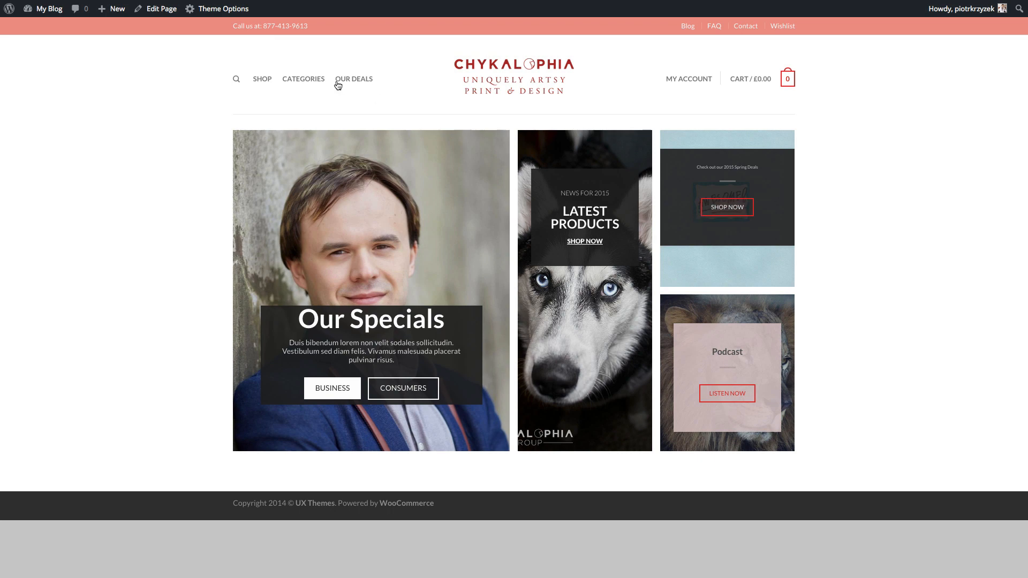
pyautogui.click(262, 82)
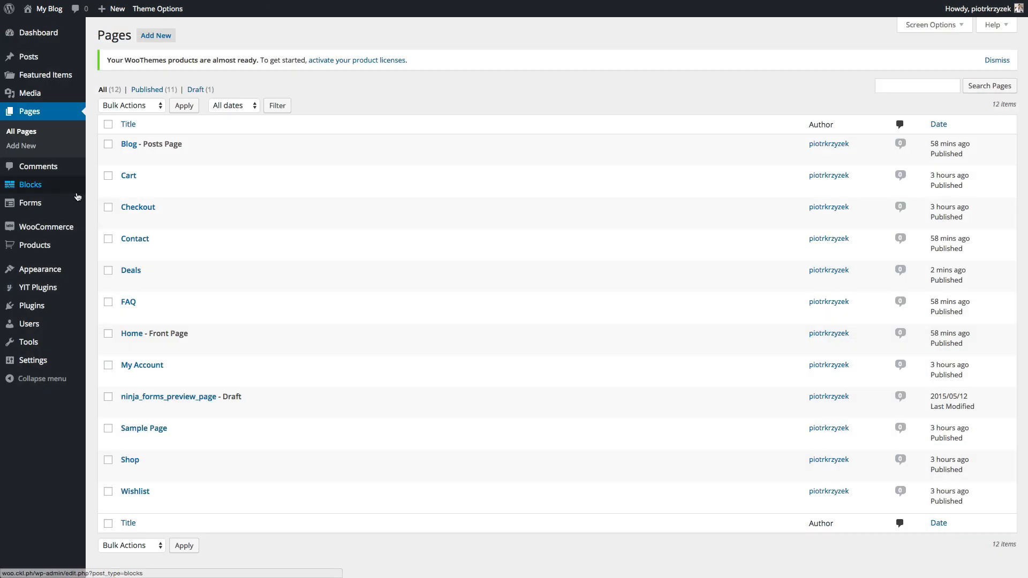
pyautogui.moveTo(112, 12)
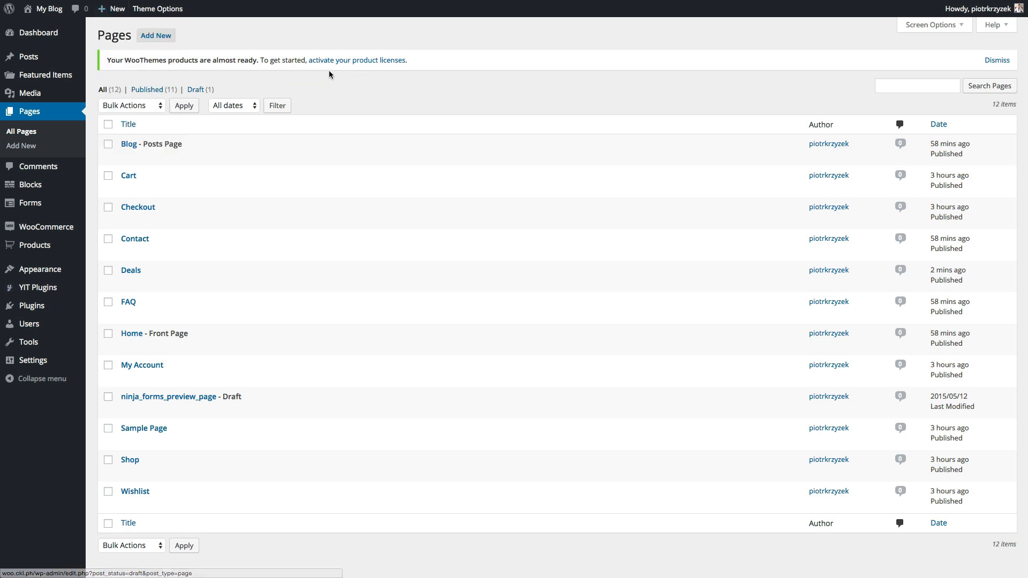
pyautogui.moveTo(38, 252)
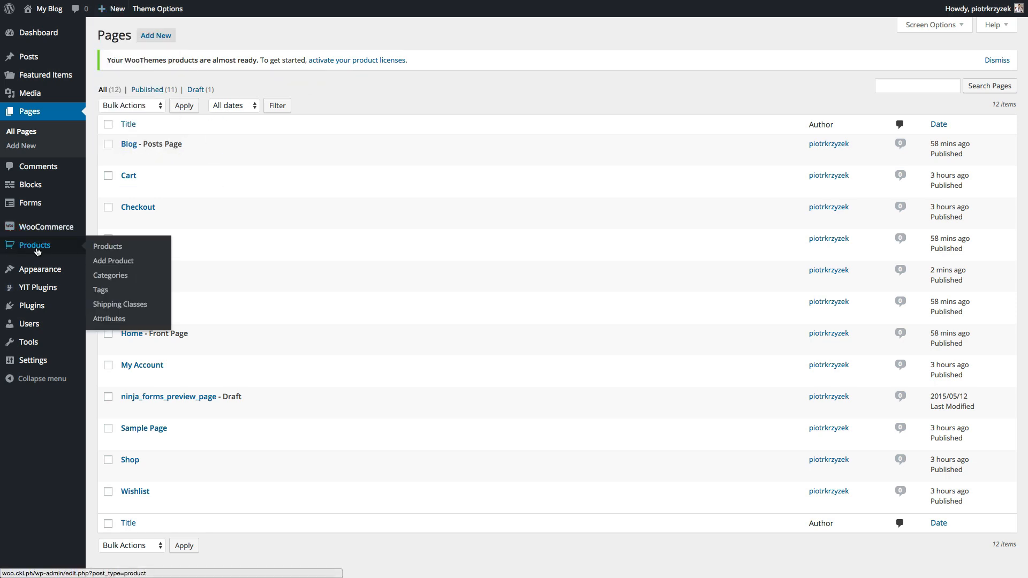
pyautogui.click(119, 260)
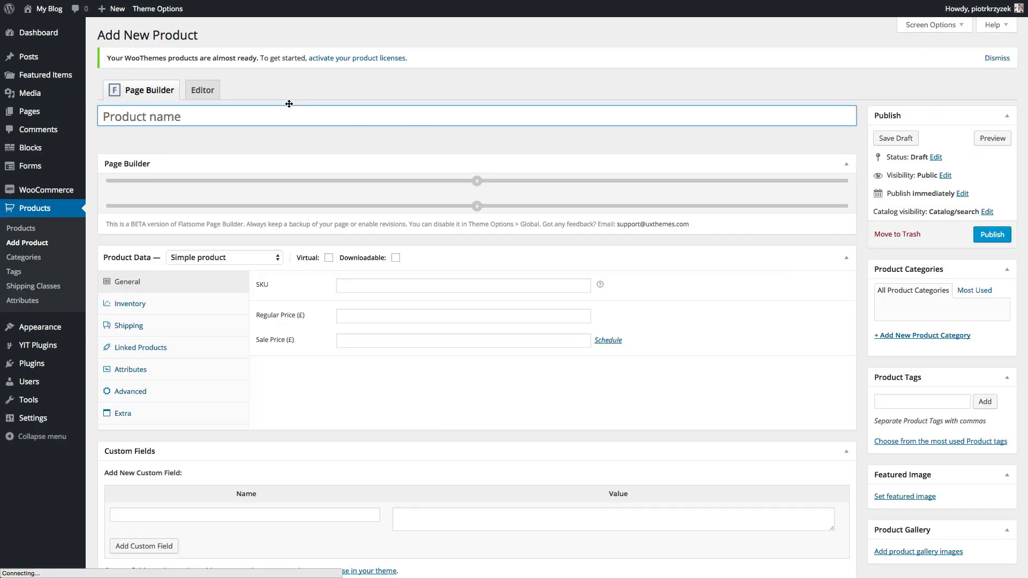
# - Switch to the classic editor and name the product 'My Awesome T-Shirt'
pyautogui.click(196, 95)
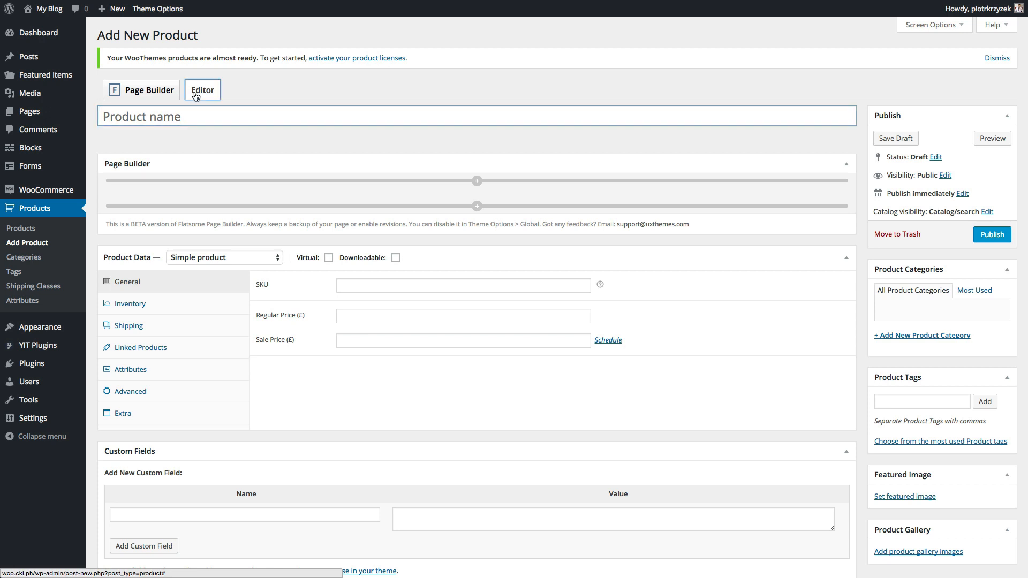
pyautogui.click(130, 119)
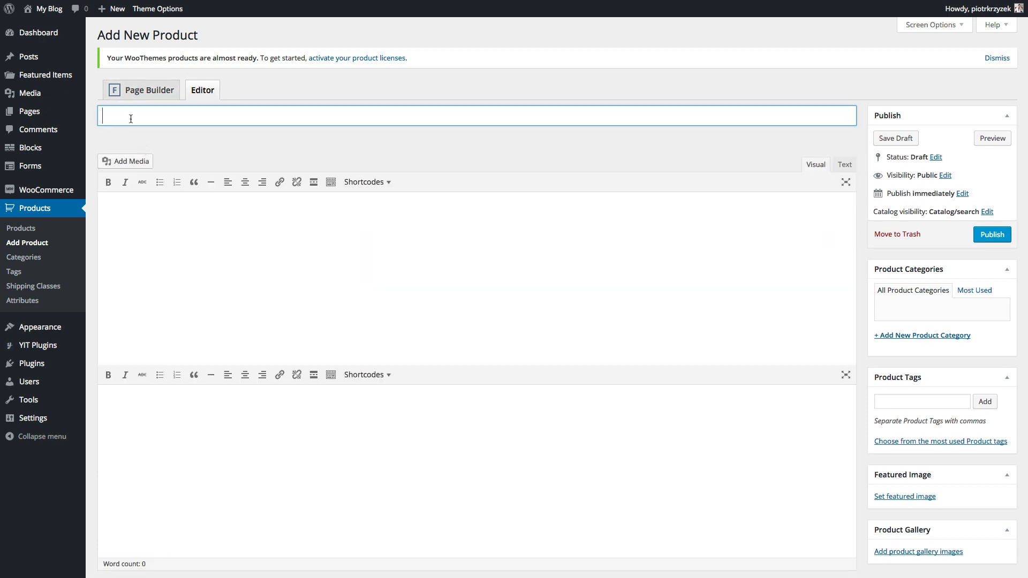
pyautogui.scroll(-3, 250, 225)
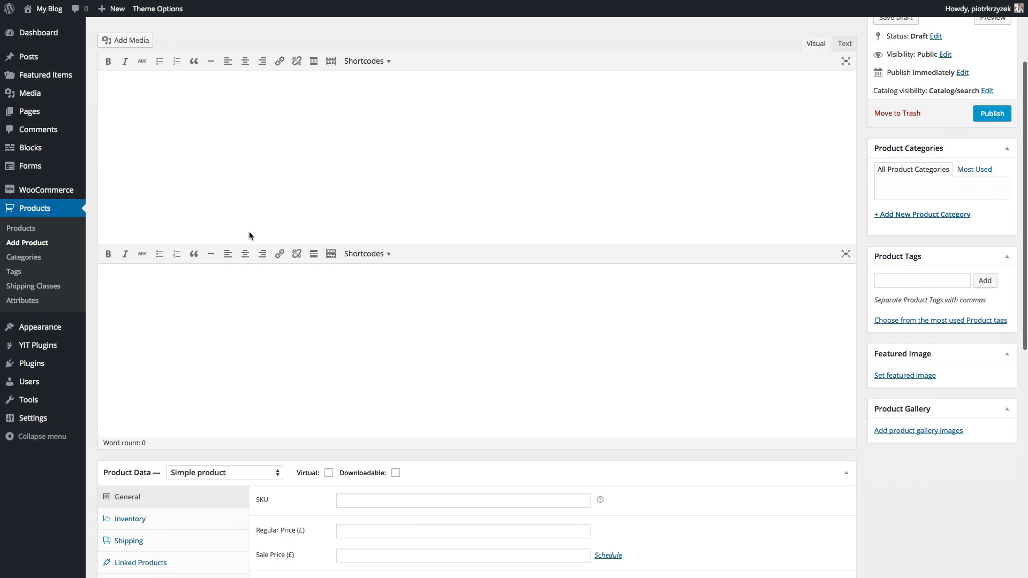
pyautogui.scroll(3, 248, 230)
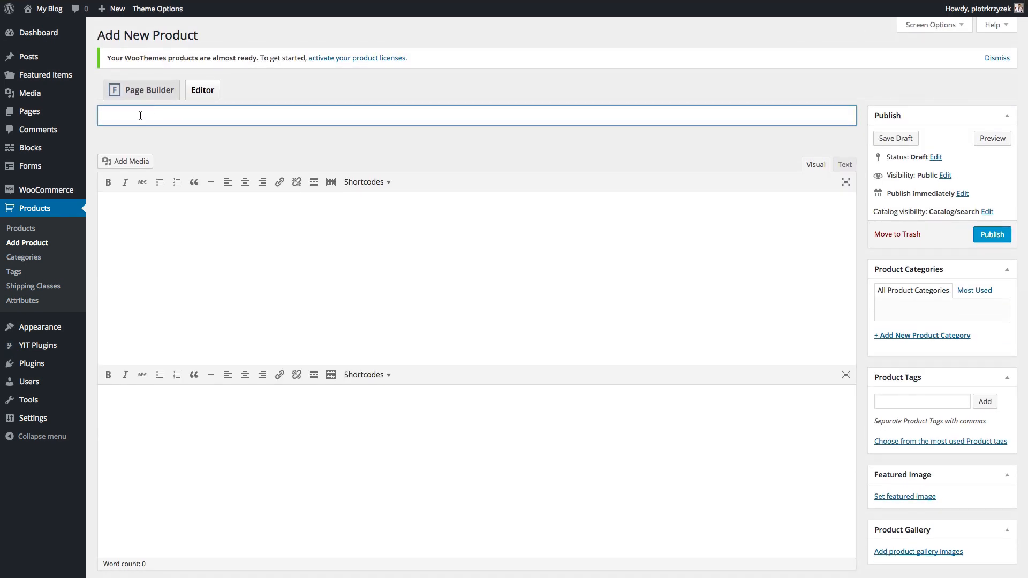
pyautogui.write('My Awesome T-Shirt')
pyautogui.press('BackSpace')
pyautogui.press('BackSpace')
pyautogui.press('BackSpace')
pyautogui.write('irt')
# - Create a Clothing product category and a T-shirt subcategory under it
pyautogui.click(899, 334)
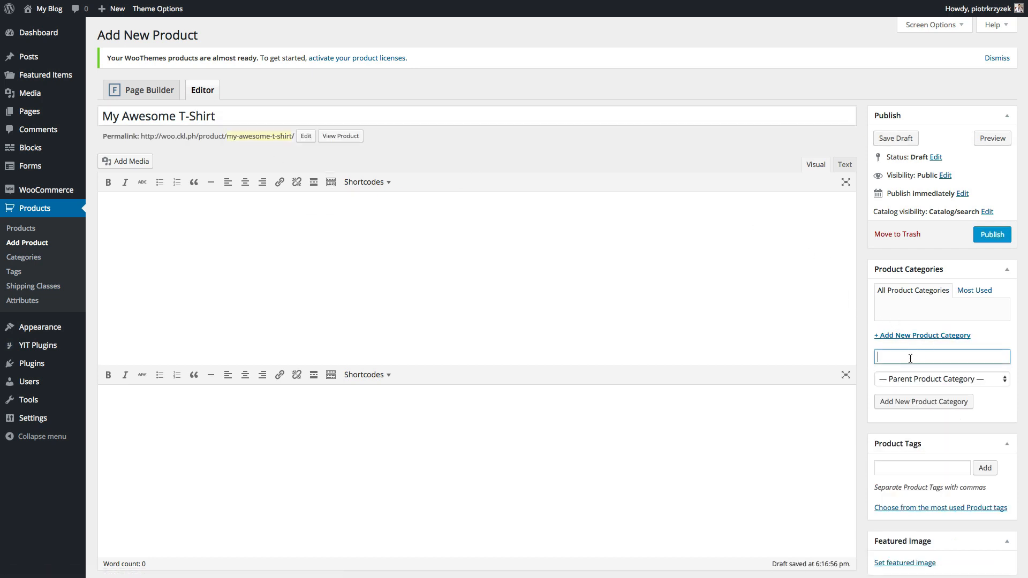
pyautogui.write('Clothing')
pyautogui.click(918, 401)
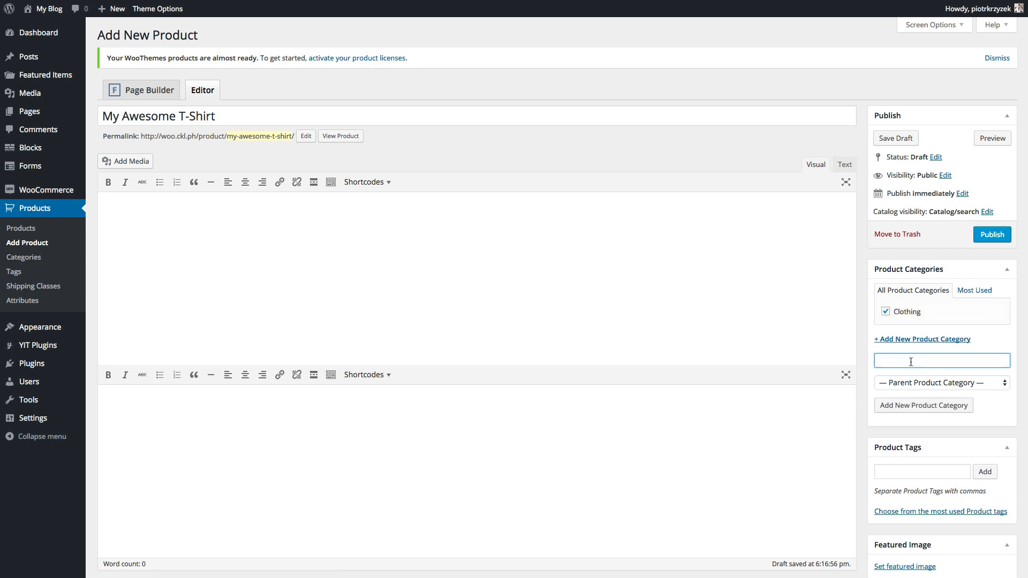
pyautogui.write('T-shirt')
pyautogui.click(966, 383)
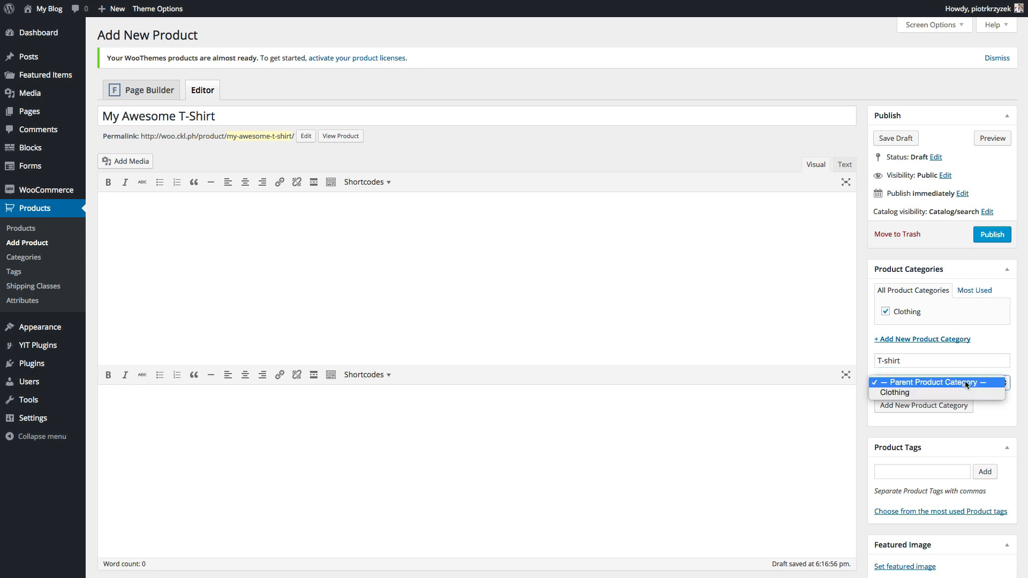
pyautogui.click(929, 392)
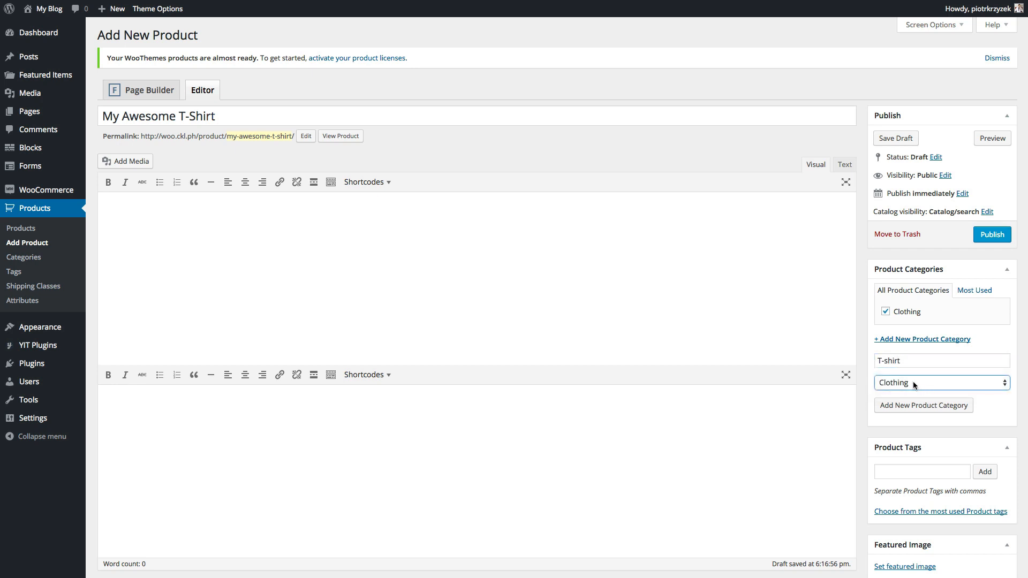
pyautogui.click(914, 381)
pyautogui.click(909, 384)
pyautogui.click(927, 405)
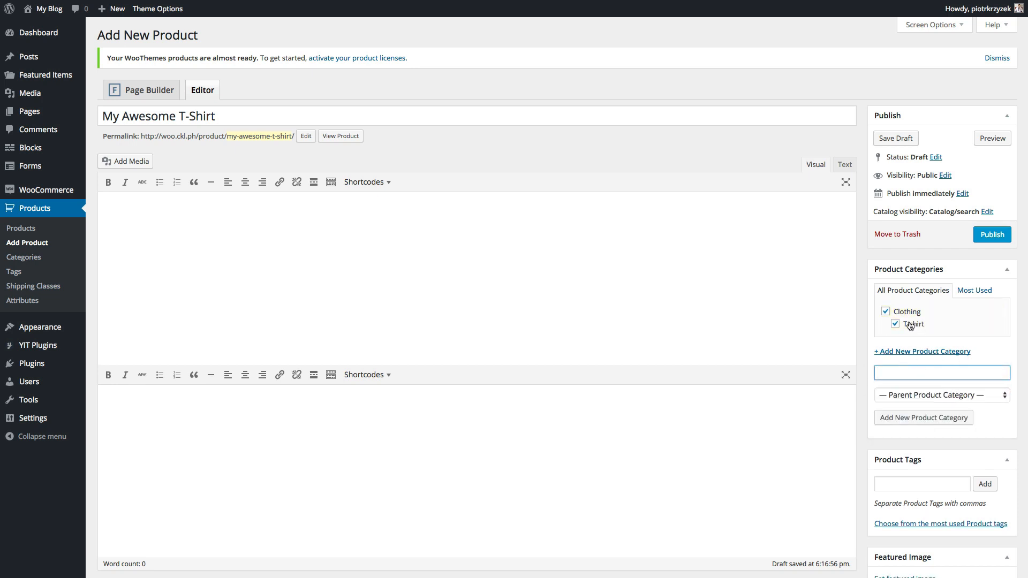
# - Tag the product t-shirt, clothing, men's clothing and awesome
pyautogui.scroll(-2, 905, 374)
pyautogui.click(908, 421)
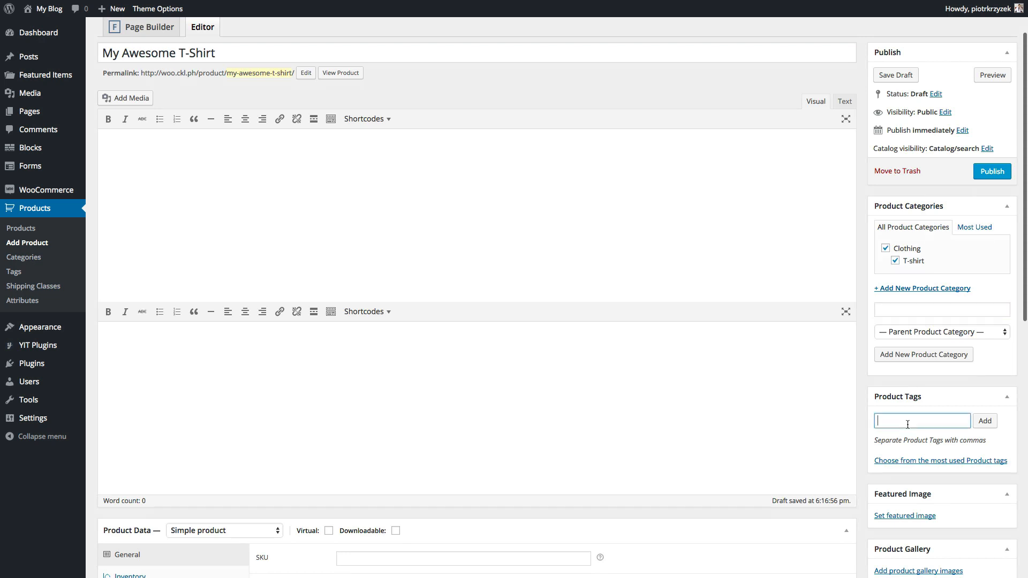
pyautogui.write('t')
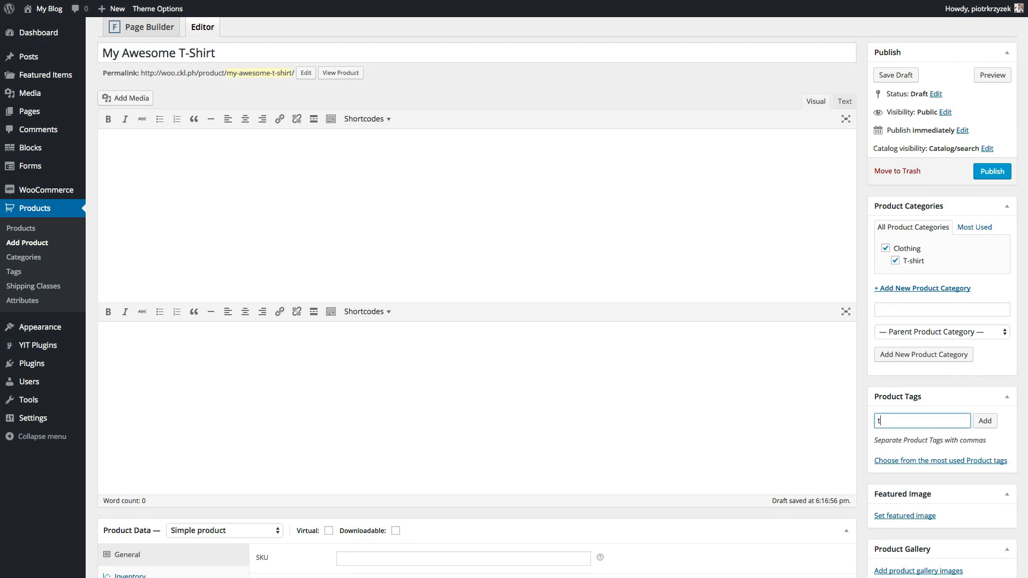
pyautogui.write('-shirt')
pyautogui.press('Return')
pyautogui.write('clothing')
pyautogui.write("men's clothing")
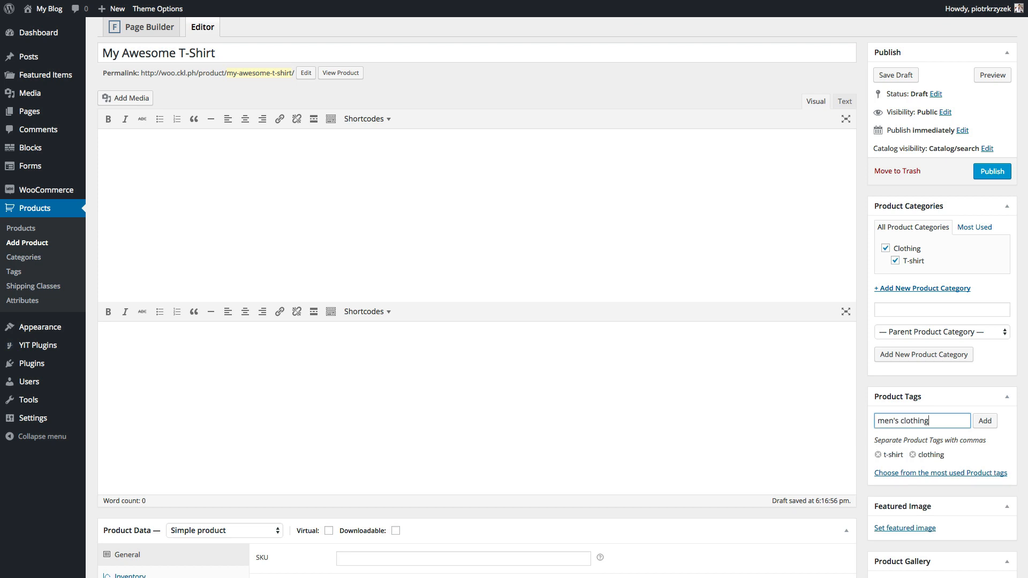
pyautogui.press('Return')
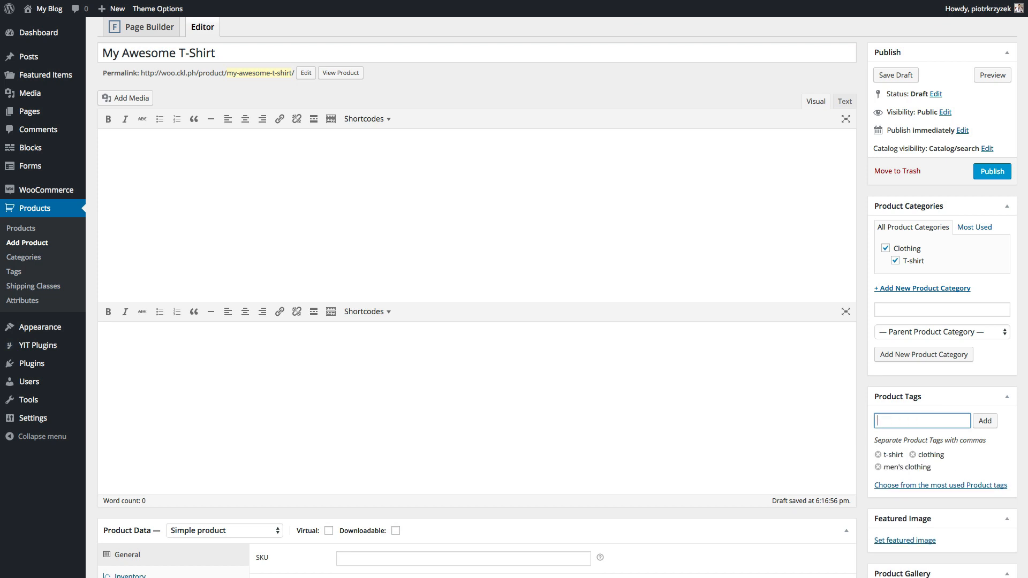
pyautogui.write('awesome')
pyautogui.press('Return')
pyautogui.scroll(-2, 557, 294)
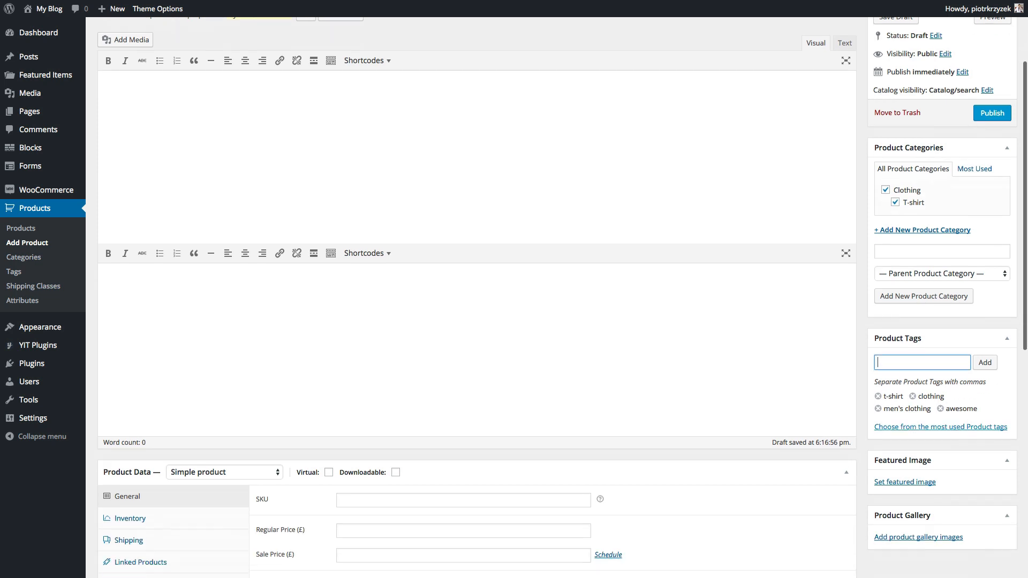
# - Set the 2015_04_29-Chicago-Rooftop-Shoot0748_1.jpg portrait as the product's featured image
pyautogui.click(909, 483)
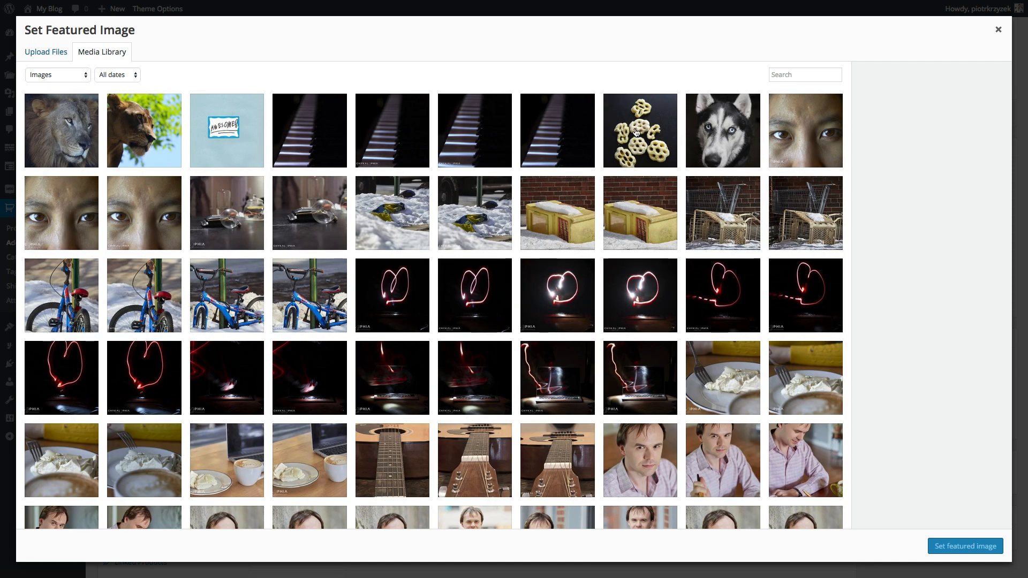
pyautogui.scroll(-5, 658, 307)
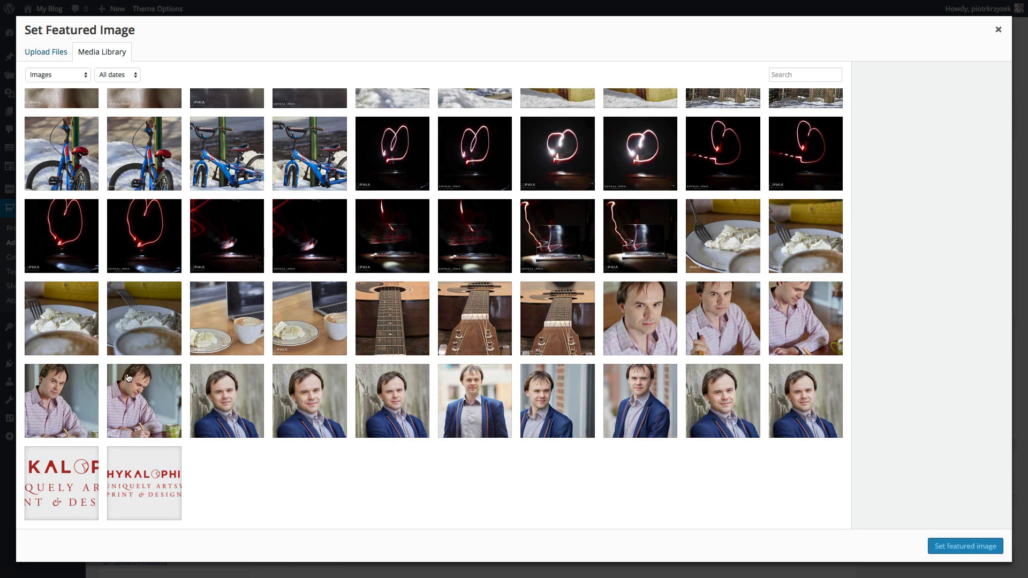
pyautogui.click(133, 399)
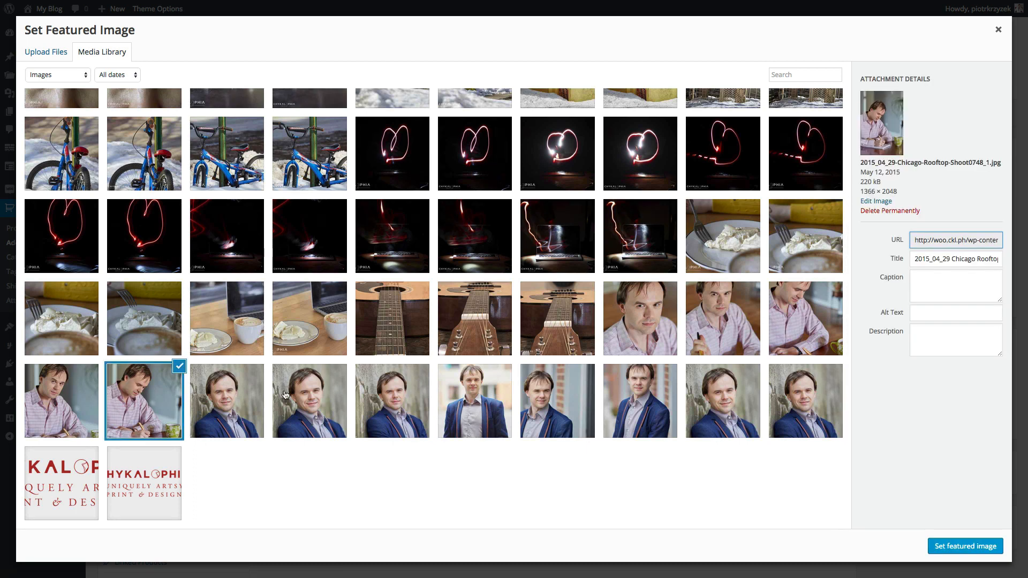
pyautogui.click(956, 542)
pyautogui.scroll(-3, 863, 337)
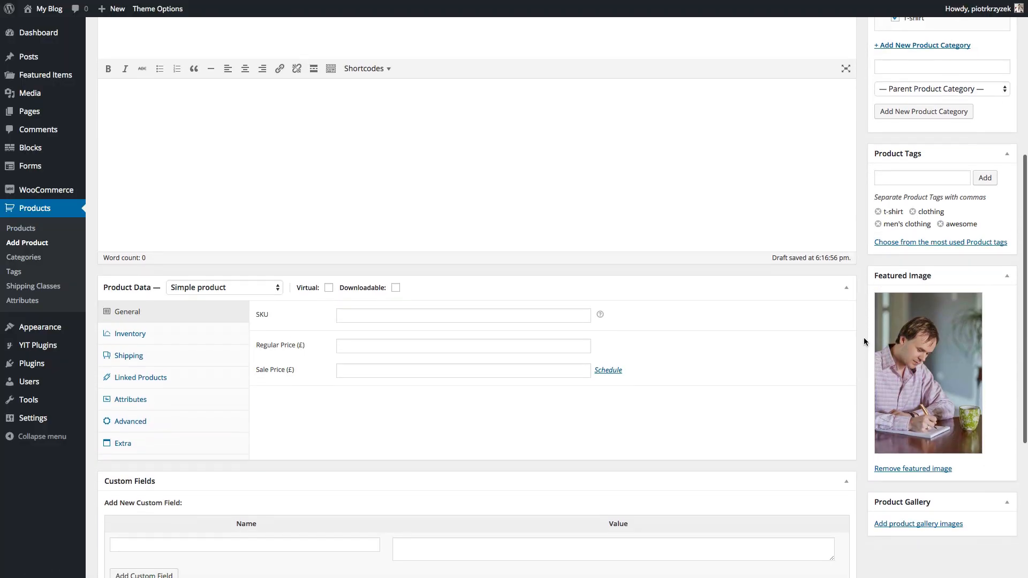
# - Enter 'This is our product description.' in the product's Visual editor
pyautogui.scroll(3, 864, 341)
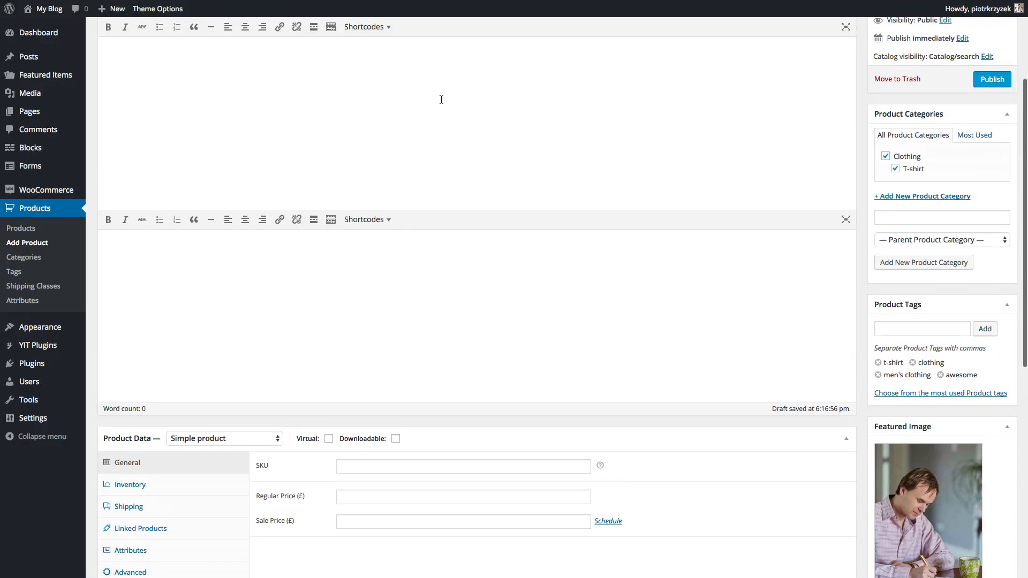
pyautogui.scroll(3, 420, 101)
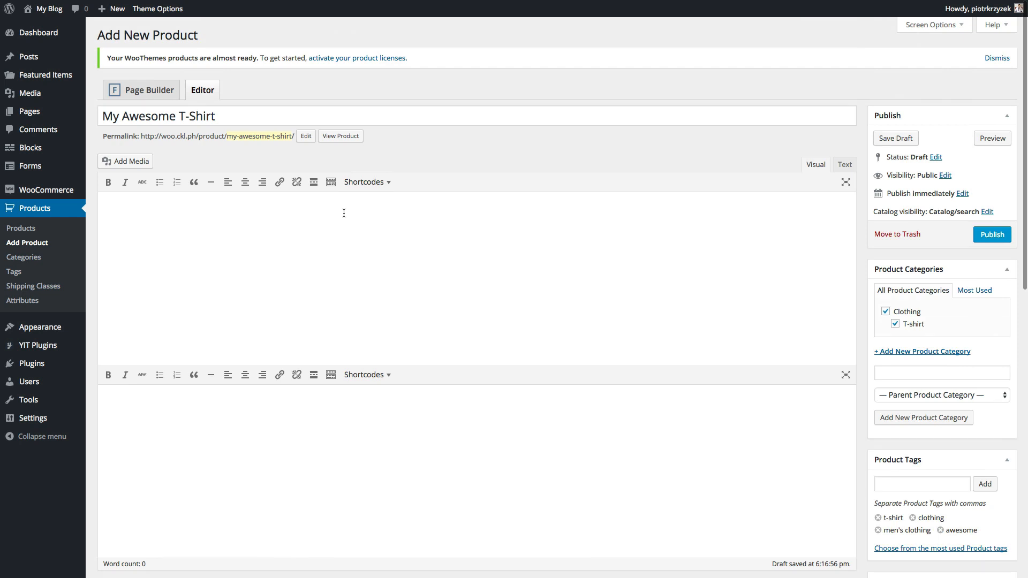
pyautogui.write('This is our product de')
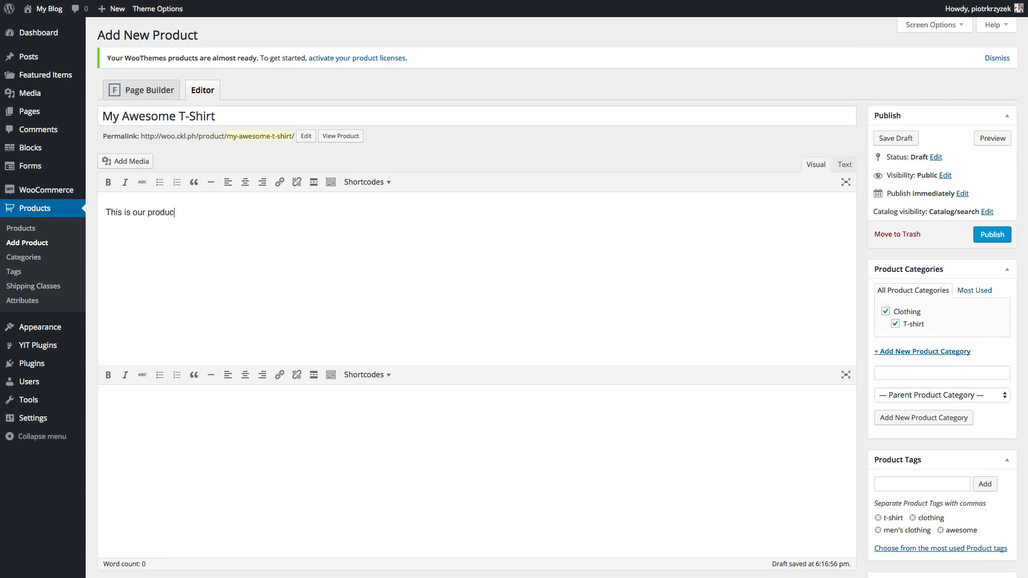
pyautogui.write('scription.')
pyautogui.scroll(-8, 395, 303)
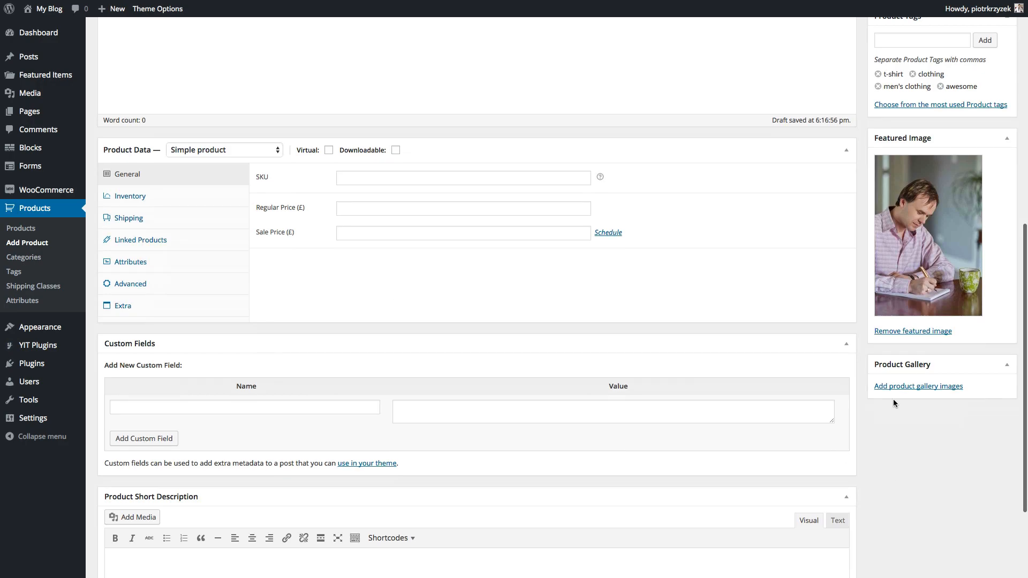
# - Select four portrait photos of the man in the Media Library and add them to the product gallery
pyautogui.click(888, 387)
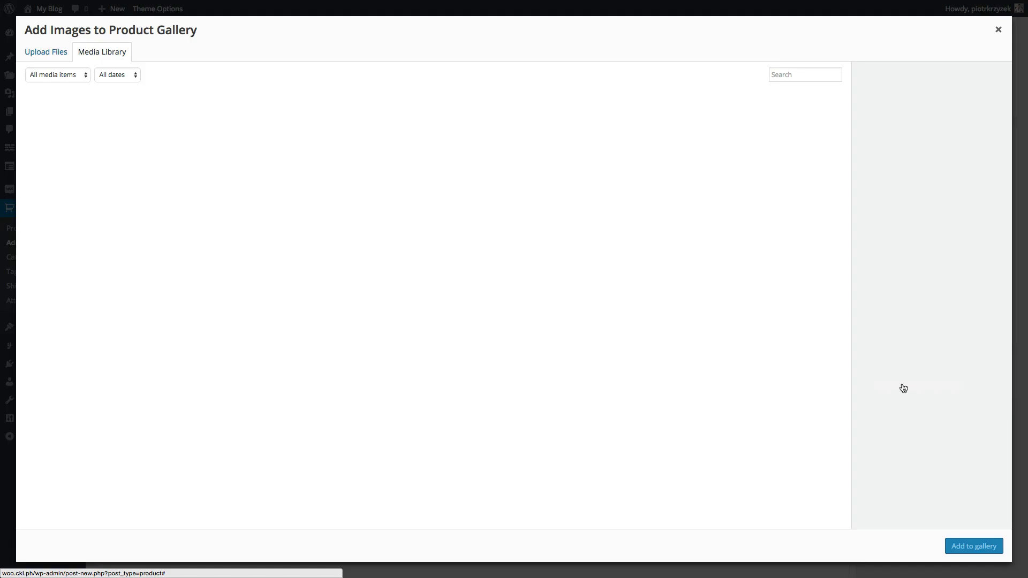
pyautogui.scroll(-3, 696, 317)
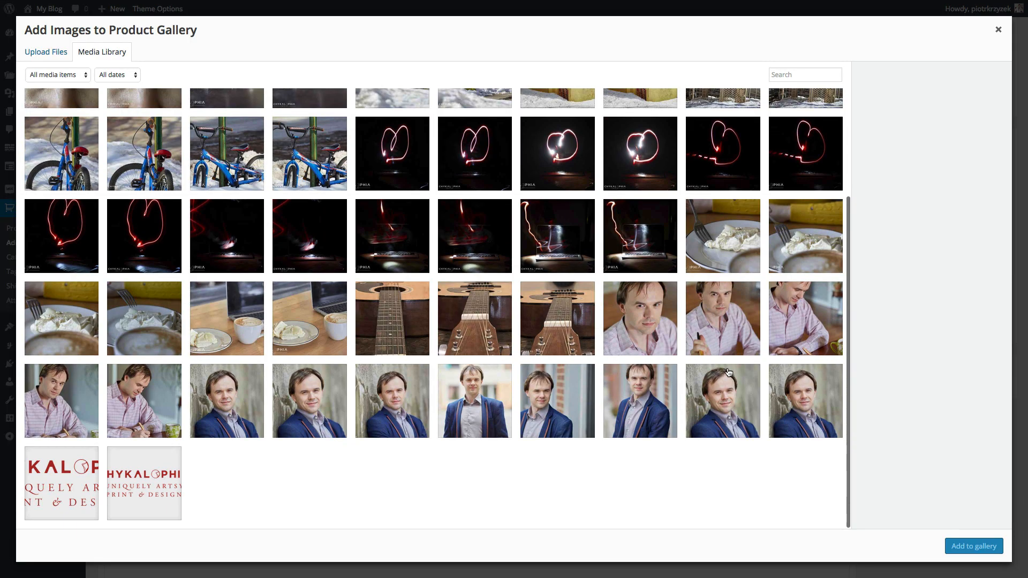
pyautogui.click(659, 311)
pyautogui.click(722, 322)
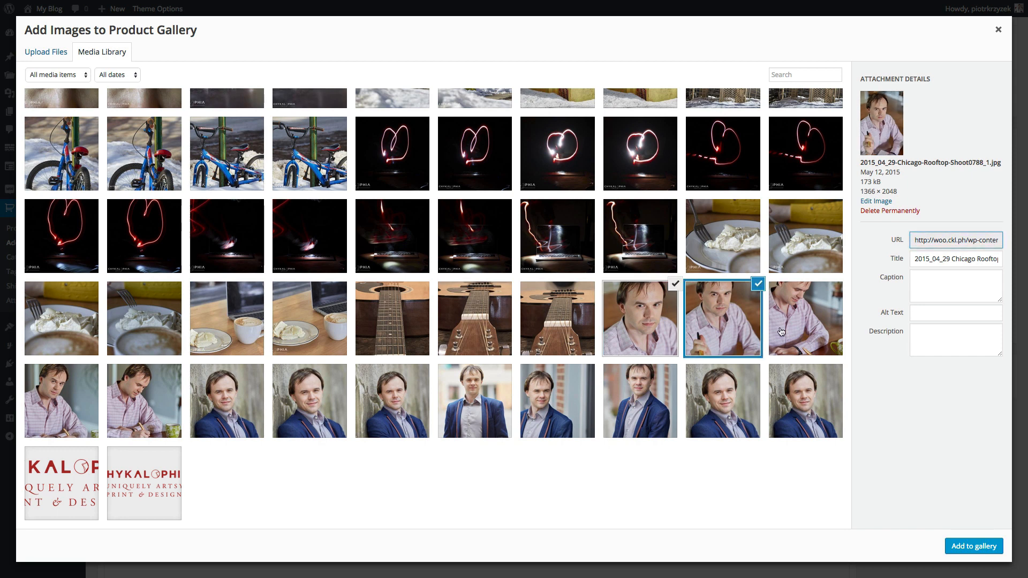
pyautogui.click(790, 333)
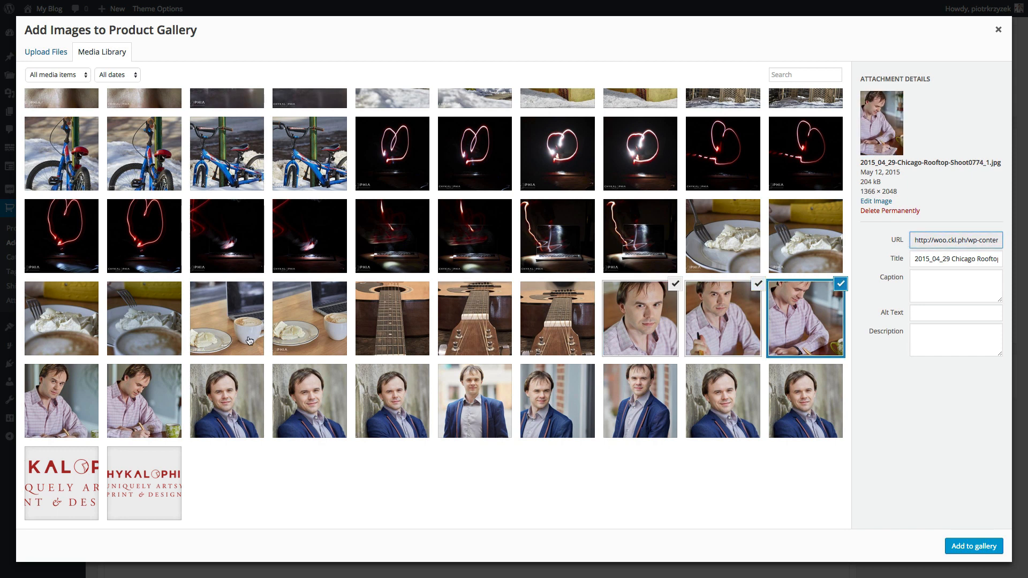
pyautogui.click(109, 397)
pyautogui.click(59, 394)
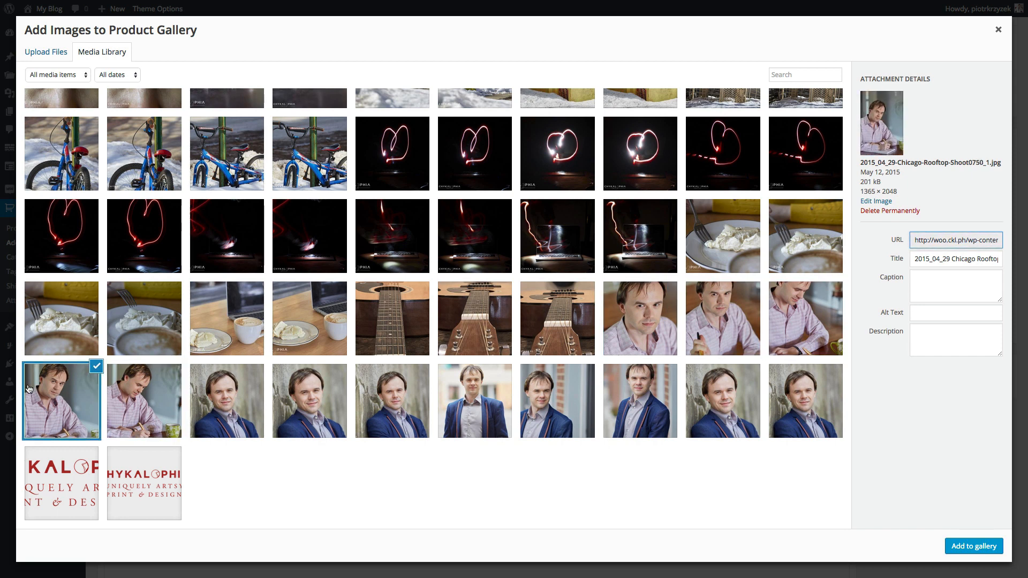
pyautogui.click(131, 400)
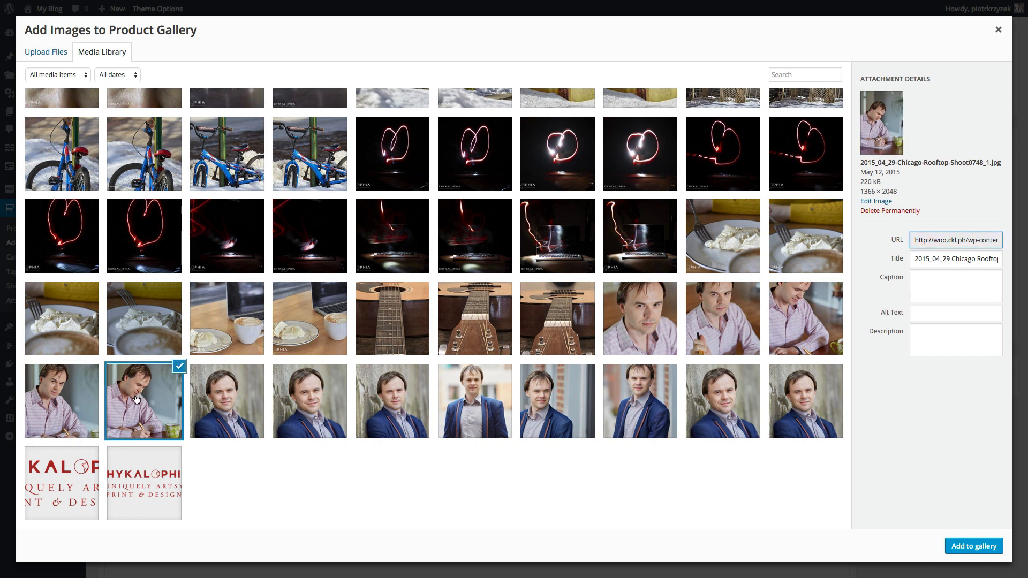
pyautogui.click(56, 396)
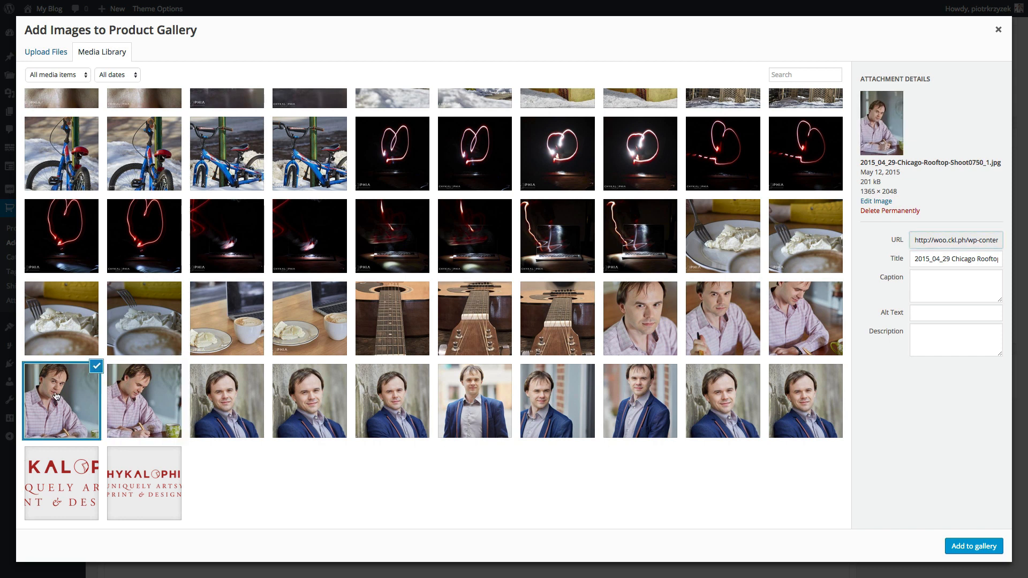
pyautogui.click(797, 329)
pyautogui.click(720, 319)
pyautogui.click(640, 314)
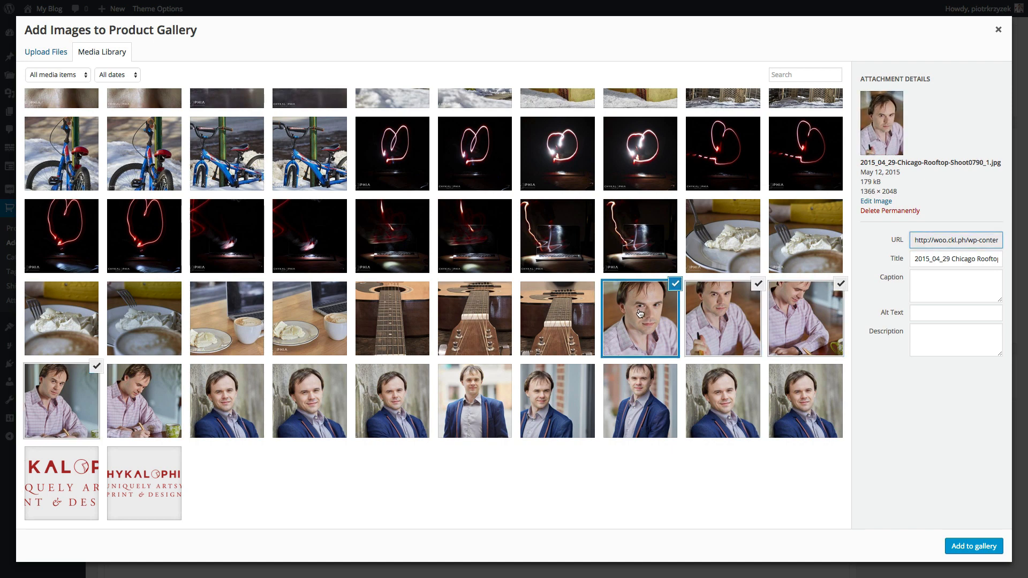
pyautogui.click(975, 545)
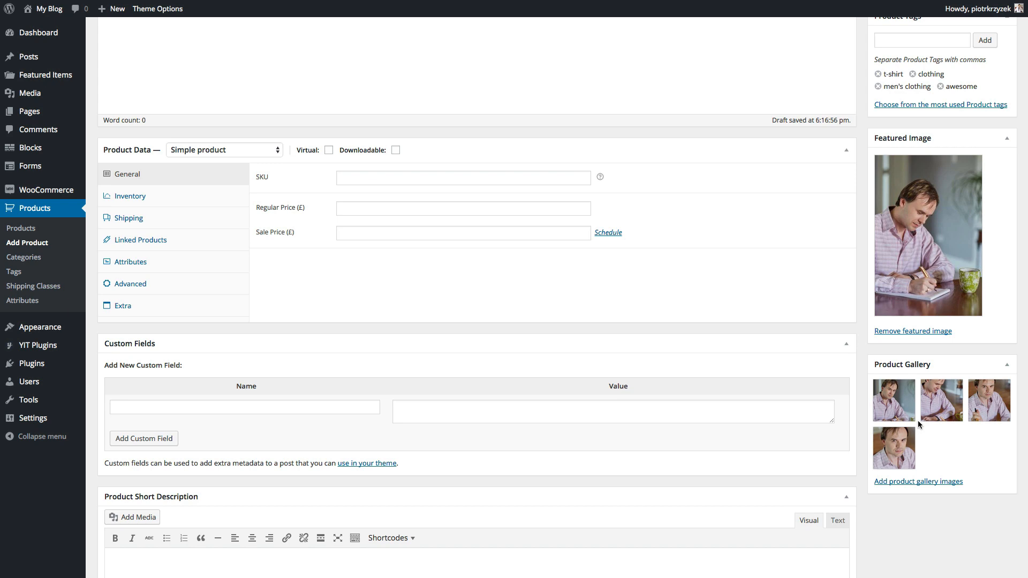
# - Enter a regular price of 100 and keep the product type as Simple product
pyautogui.scroll(10, 917, 420)
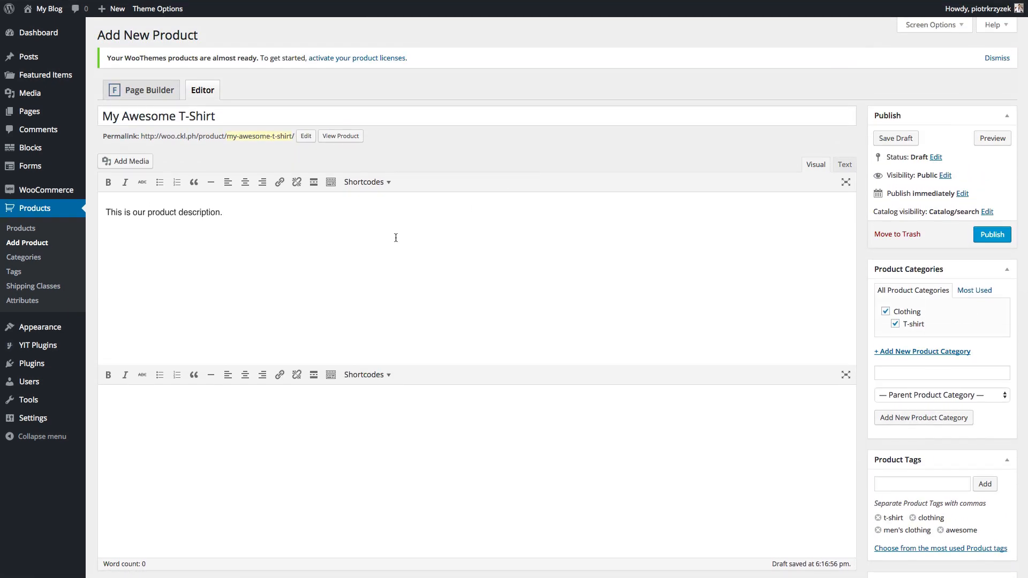
pyautogui.scroll(-6, 395, 239)
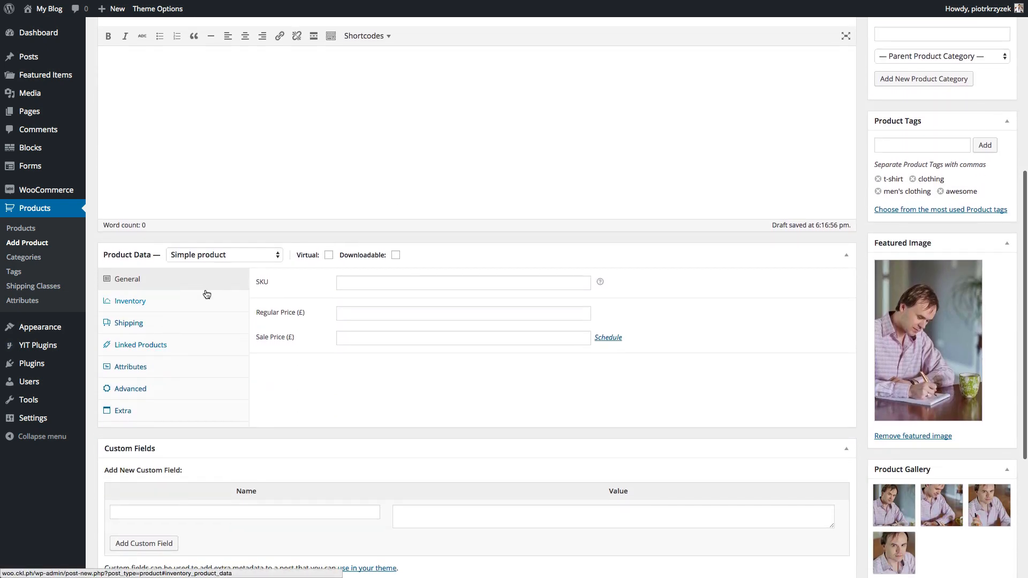
pyautogui.click(356, 313)
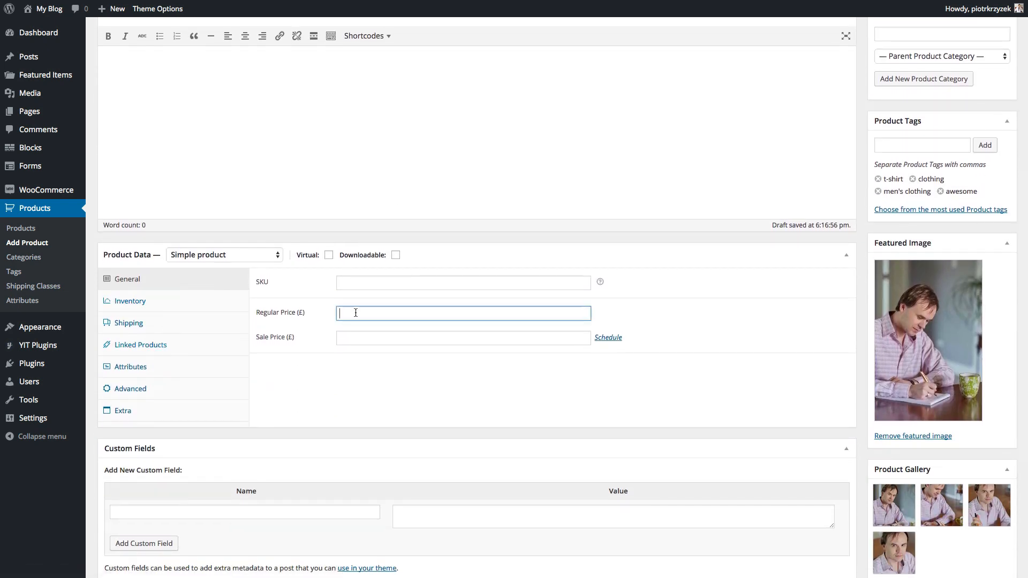
pyautogui.write('$')
pyautogui.write('1')
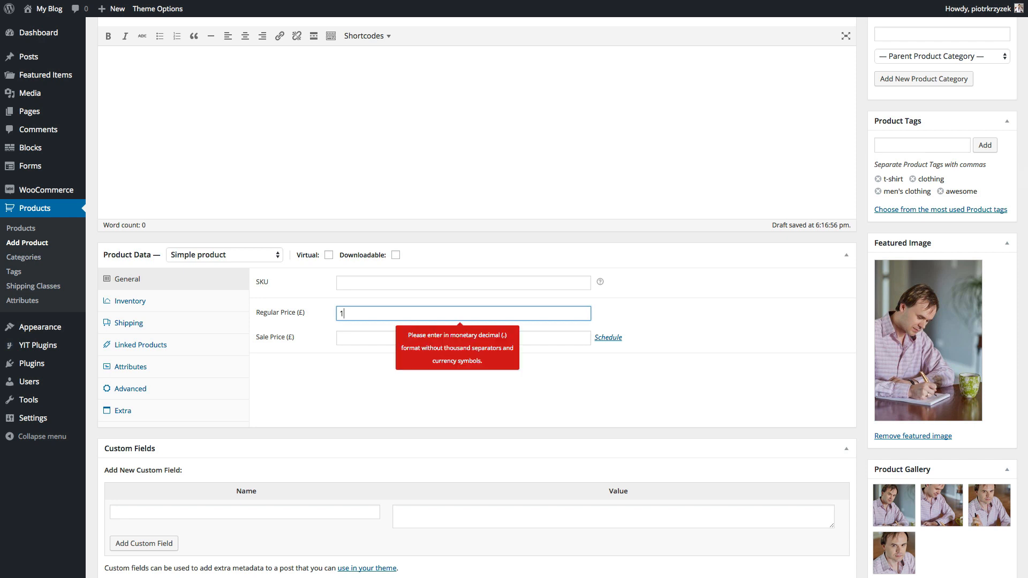
pyautogui.write('00')
pyautogui.click(293, 401)
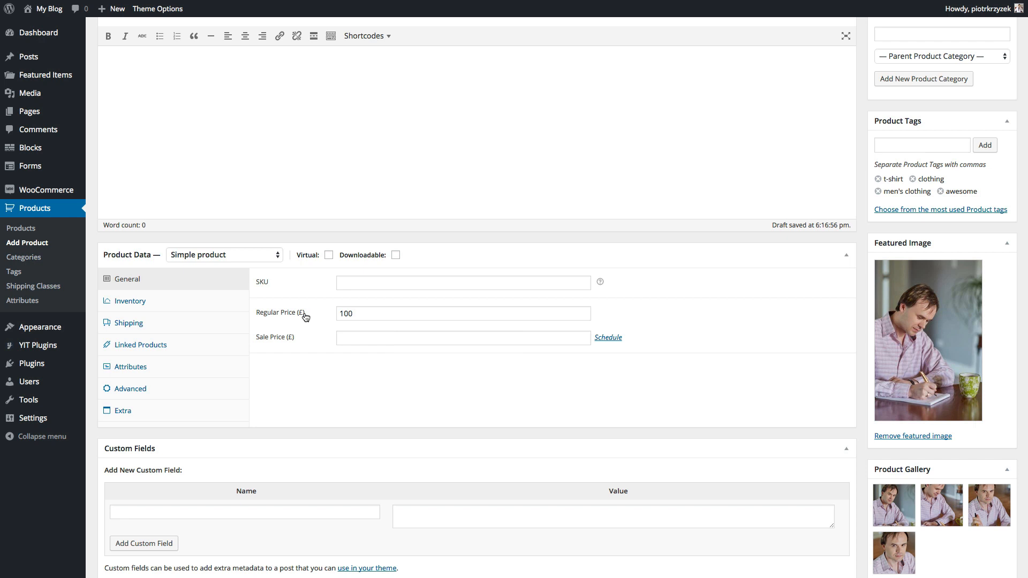
pyautogui.click(276, 257)
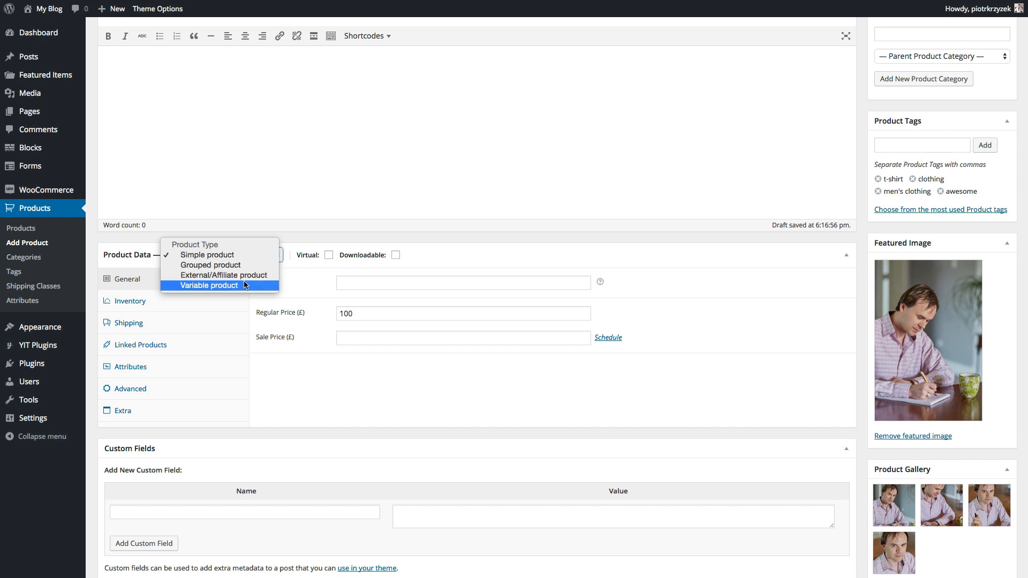
pyautogui.click(307, 290)
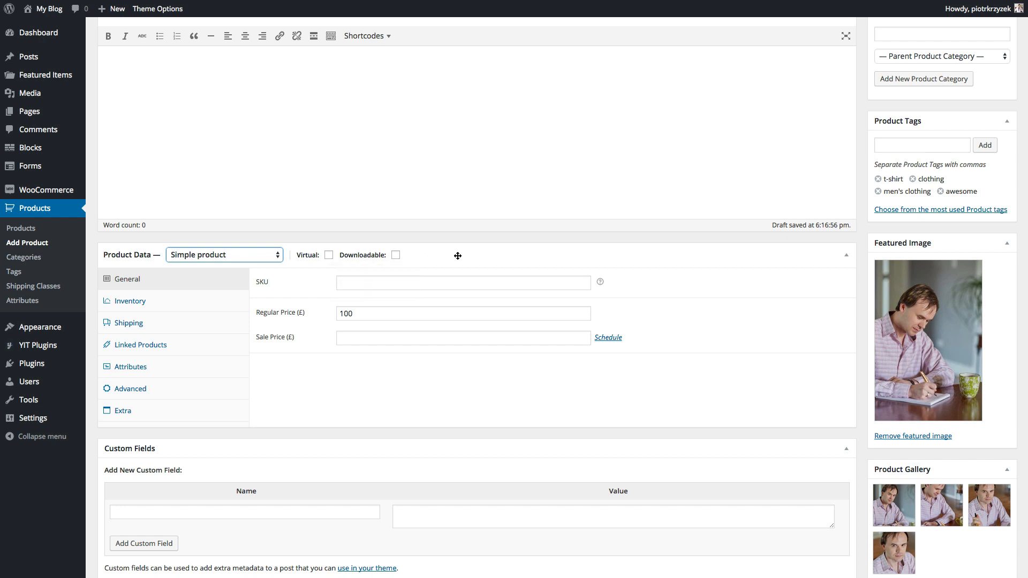
# - Enable stock management with a stock quantity of 1, keeping the status In stock
pyautogui.click(201, 300)
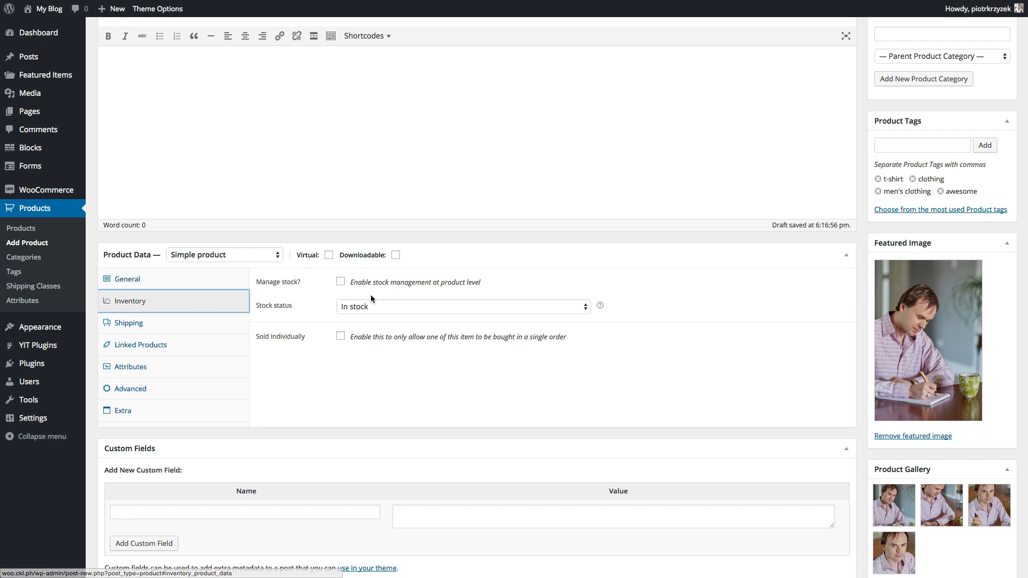
pyautogui.click(340, 282)
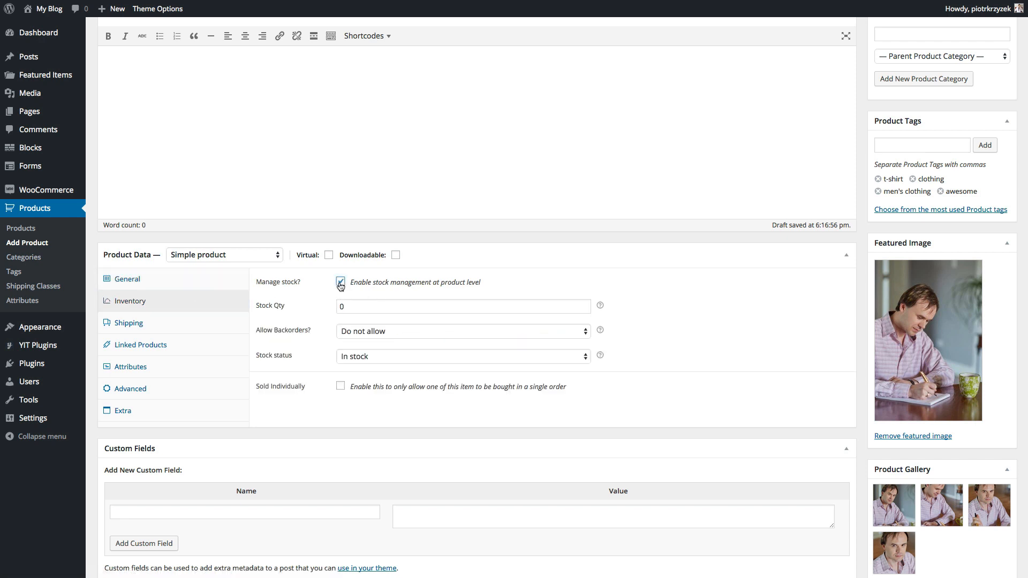
pyautogui.doubleClick(362, 305)
pyautogui.write('1')
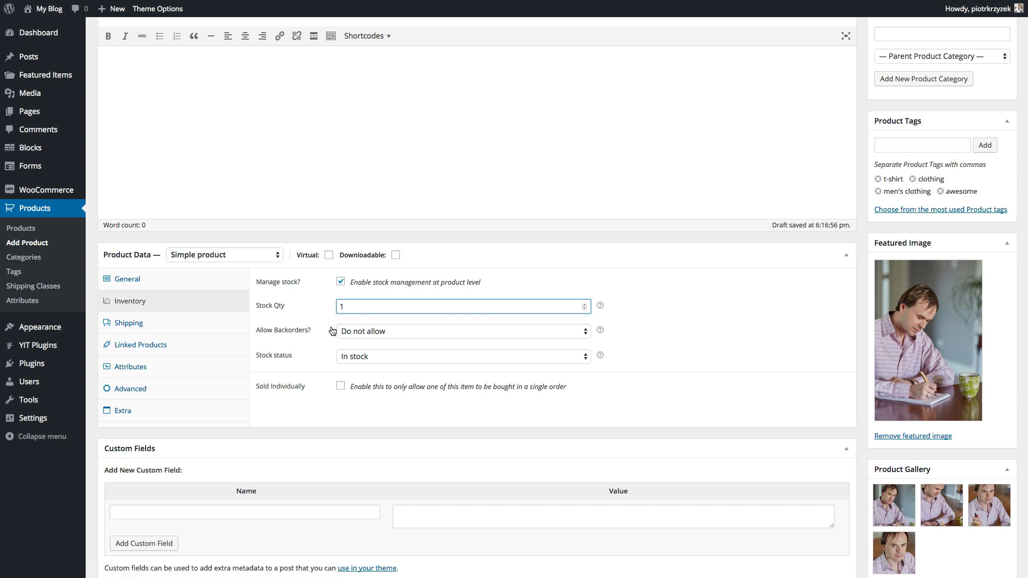
pyautogui.press('Tab')
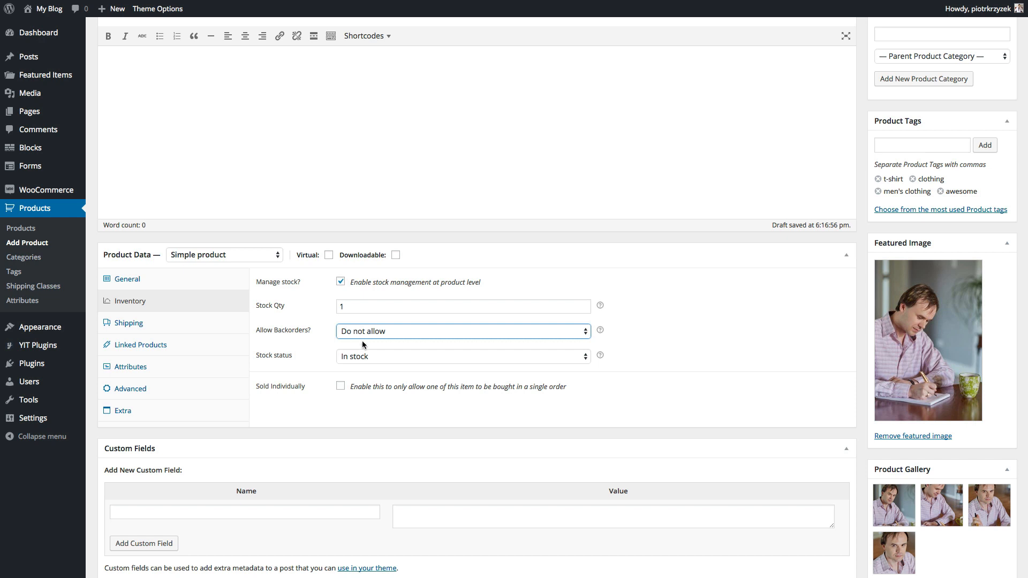
pyautogui.click(350, 361)
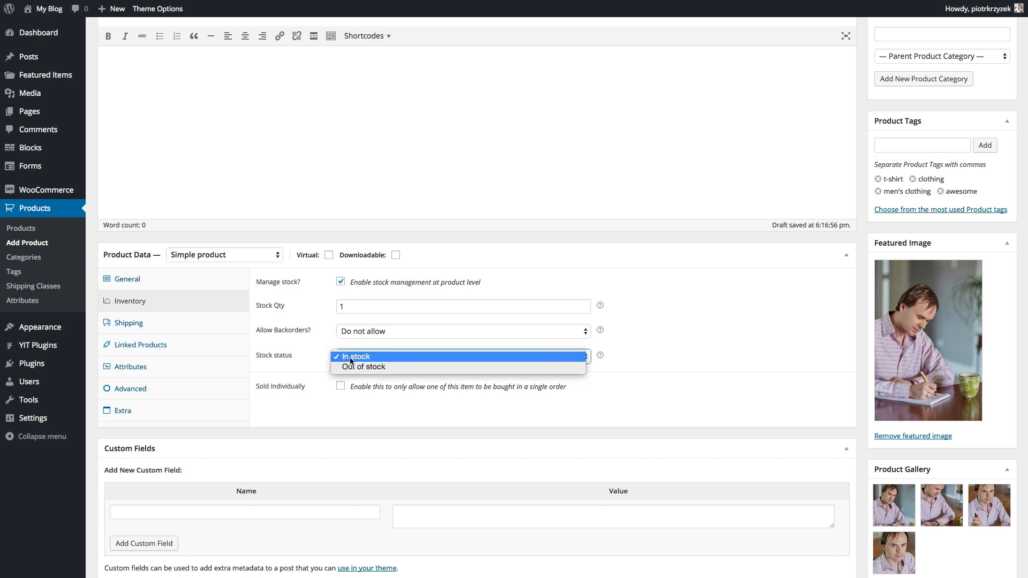
pyautogui.click(350, 358)
pyautogui.click(192, 322)
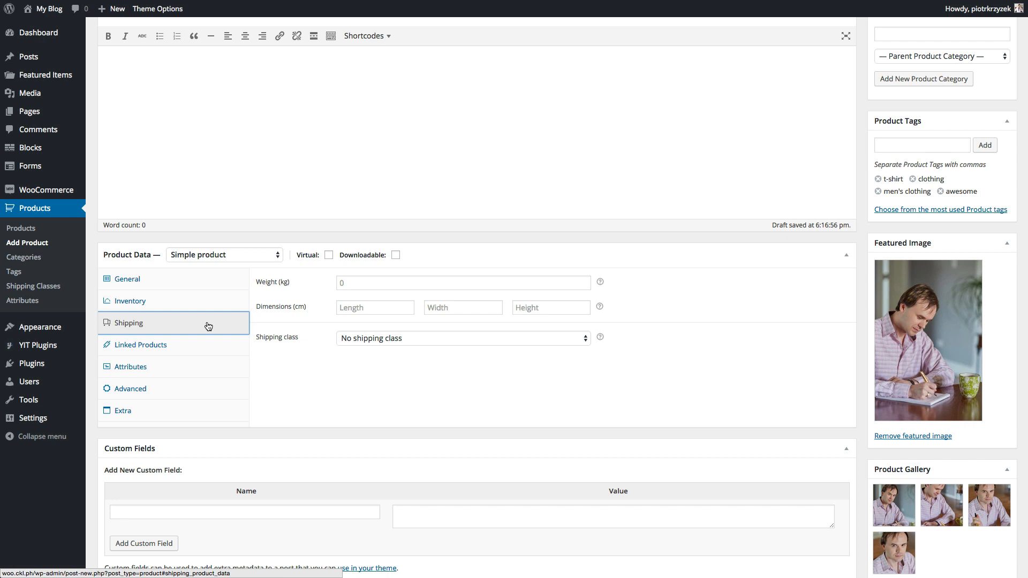
# - Enter a shipping weight of .2 kg, leaving the length, width and height blank
pyautogui.click(362, 288)
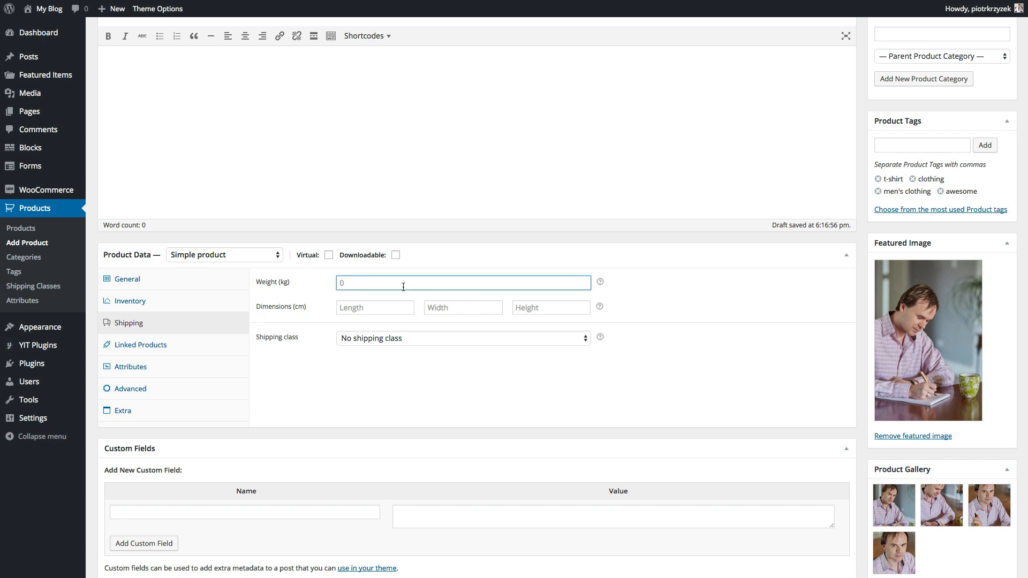
pyautogui.write('.2')
pyautogui.click(348, 307)
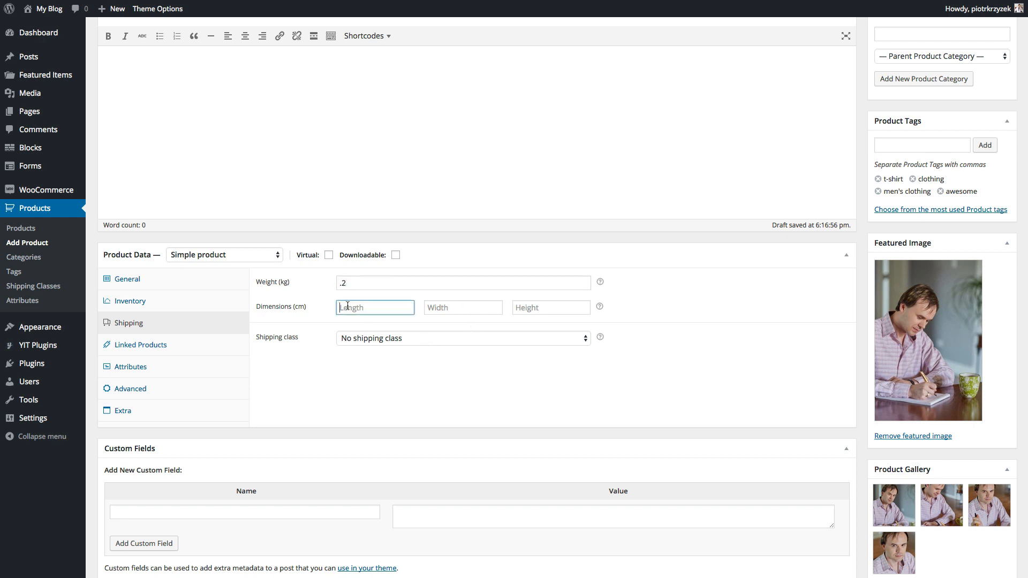
pyautogui.moveTo(600, 308)
# - Look through the Linked Products, Attributes and Advanced settings, ending on the Extra tab
pyautogui.click(192, 344)
pyautogui.click(360, 280)
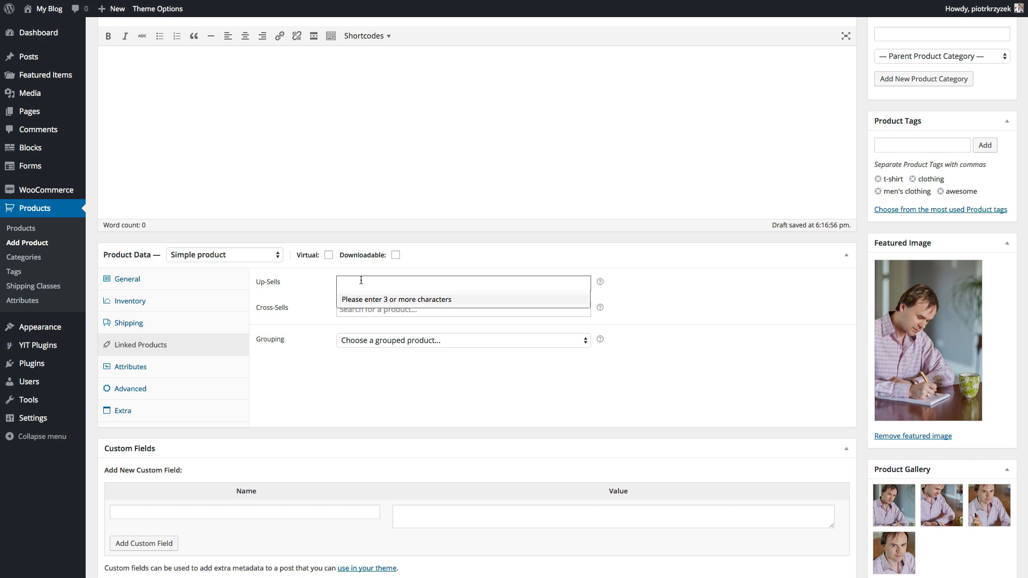
pyautogui.click(282, 405)
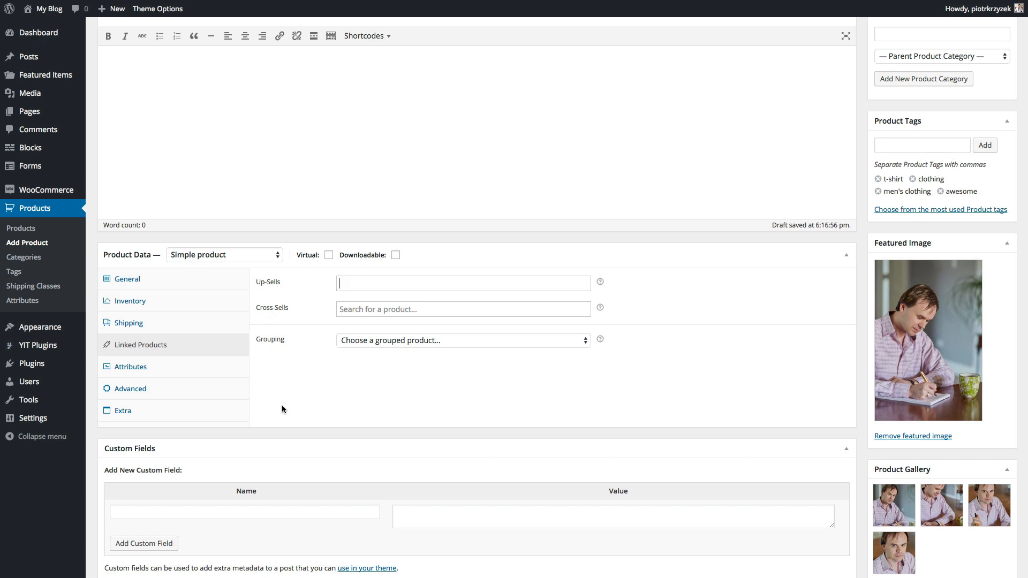
pyautogui.click(196, 368)
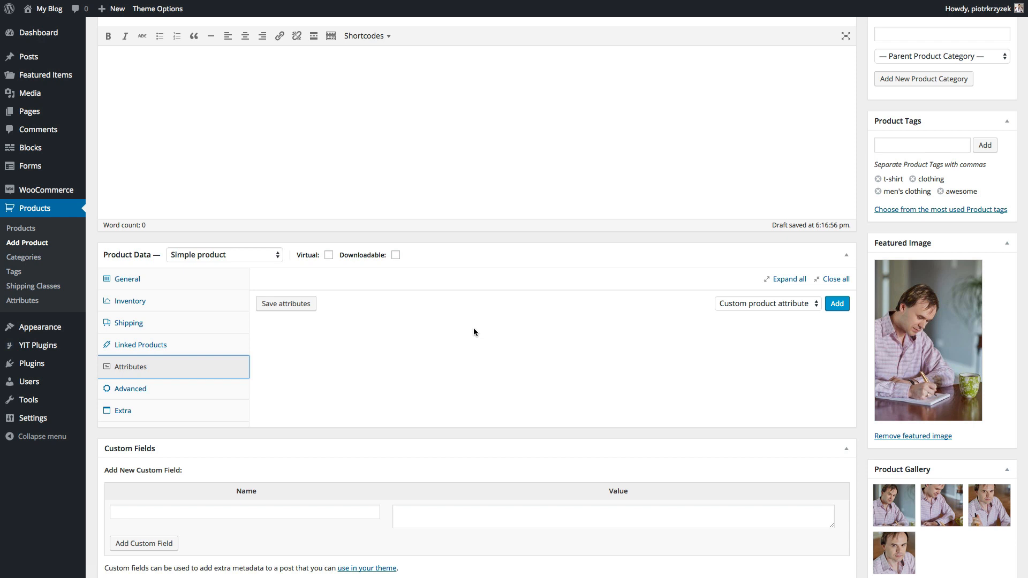
pyautogui.click(213, 395)
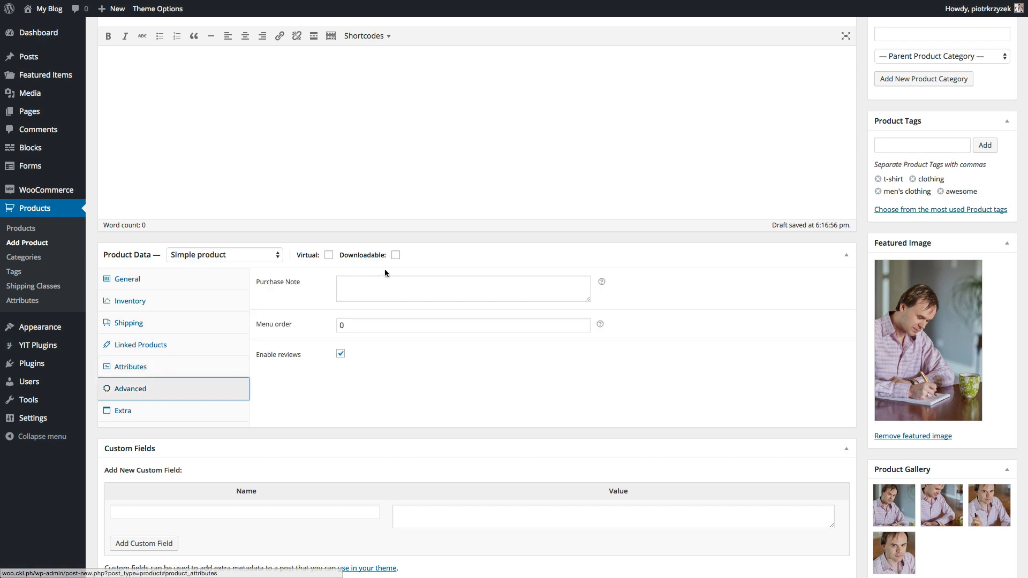
pyautogui.click(182, 410)
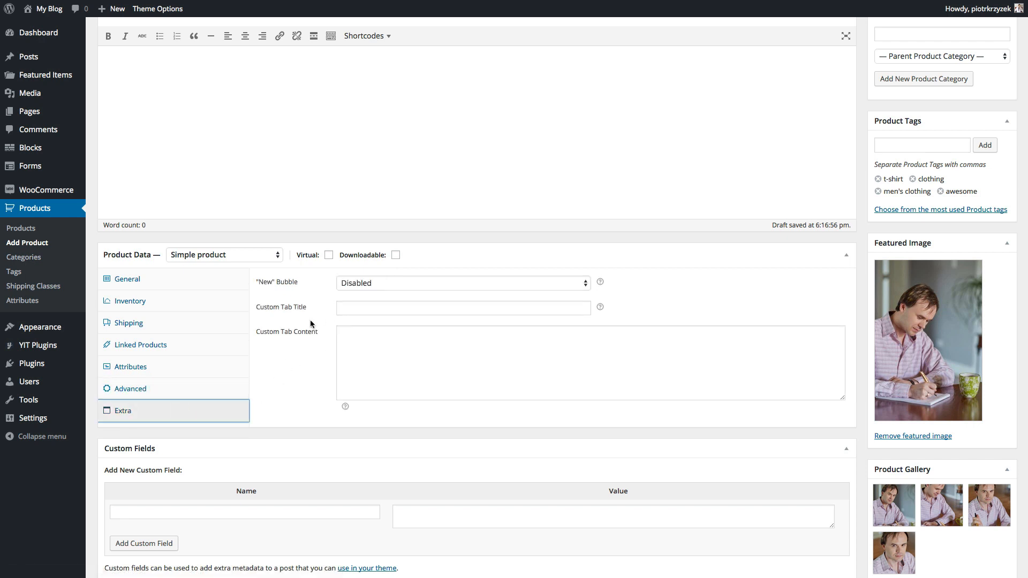
# - Set the "New" bubble to Enabled and return to the General price fields
pyautogui.click(382, 284)
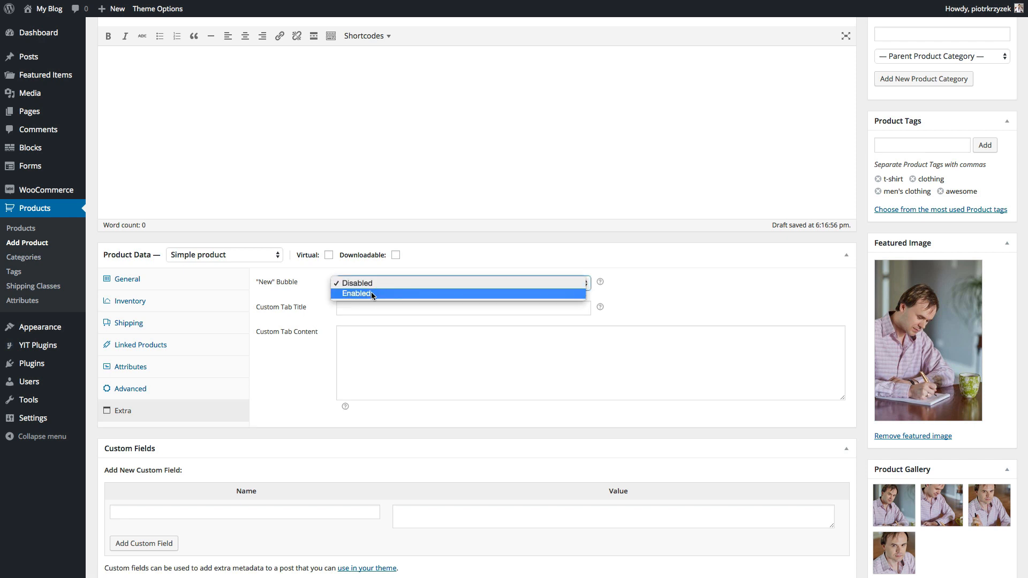
pyautogui.click(371, 293)
pyautogui.click(346, 309)
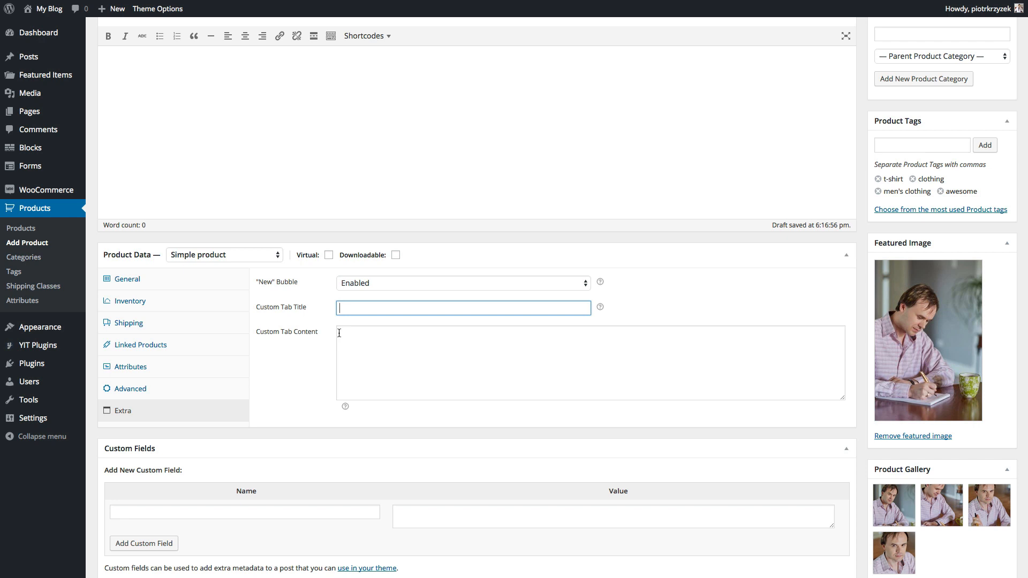
pyautogui.scroll(2, 318, 334)
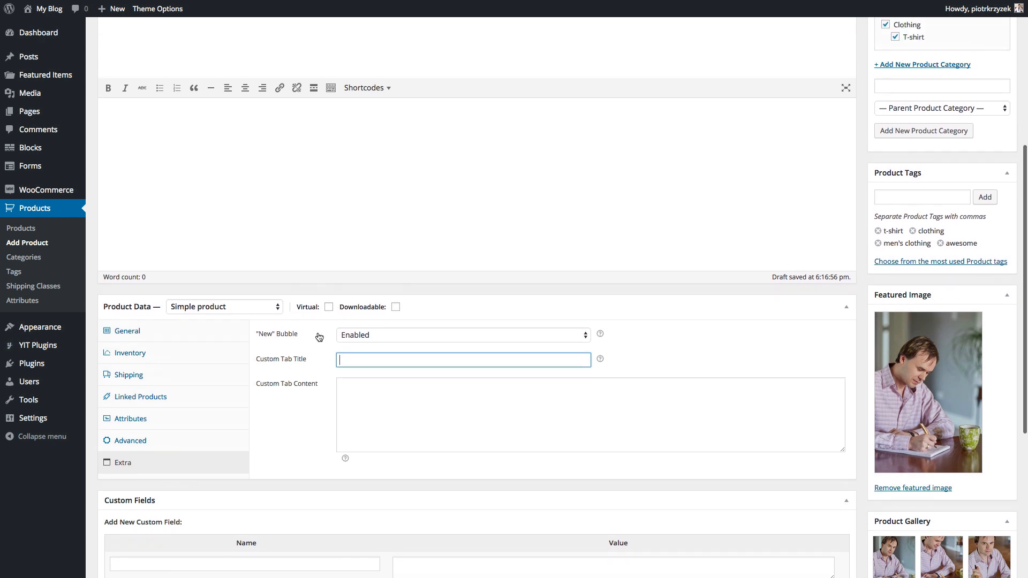
pyautogui.click(296, 389)
pyautogui.click(124, 330)
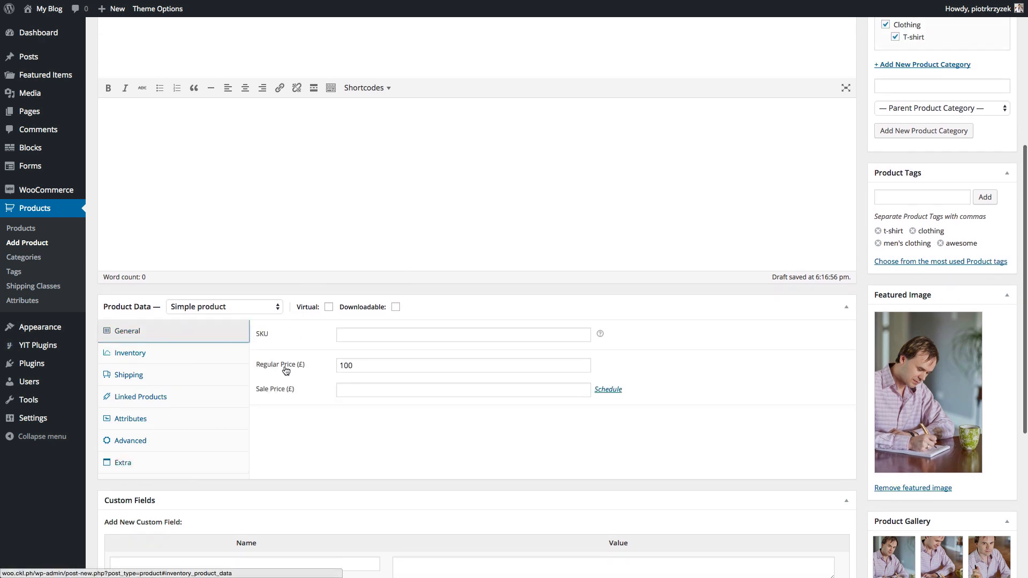
# - Enter a sale price of 97 and publish the My Awesome T-Shirt product
pyautogui.click(382, 367)
pyautogui.click(361, 390)
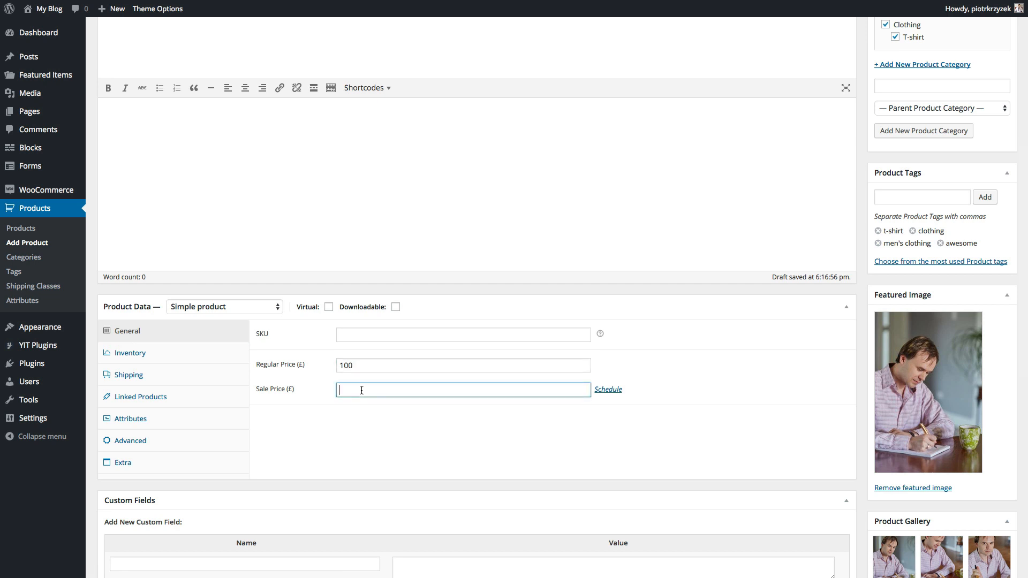
pyautogui.write('97')
pyautogui.scroll(10, 403, 438)
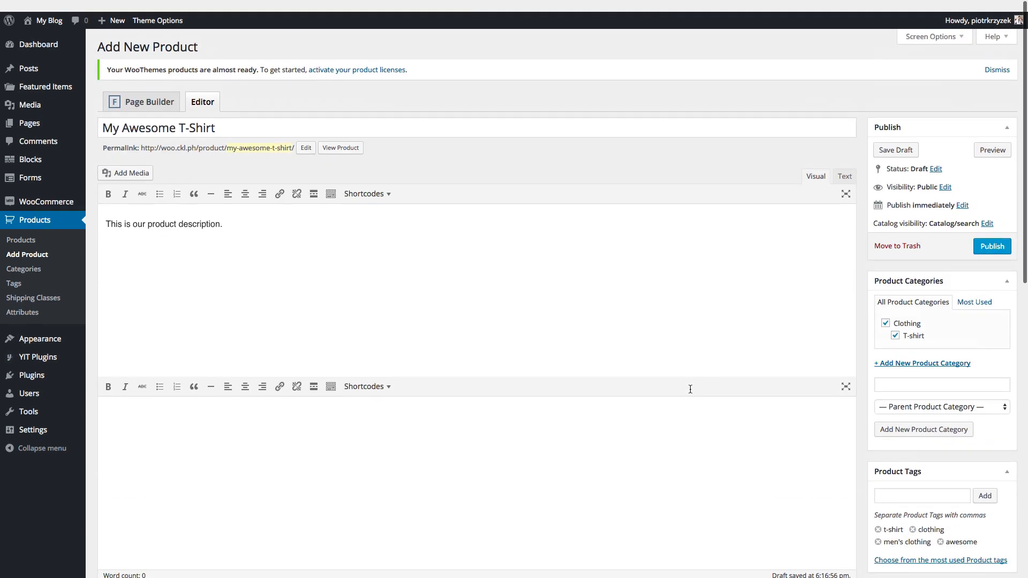
pyautogui.click(987, 236)
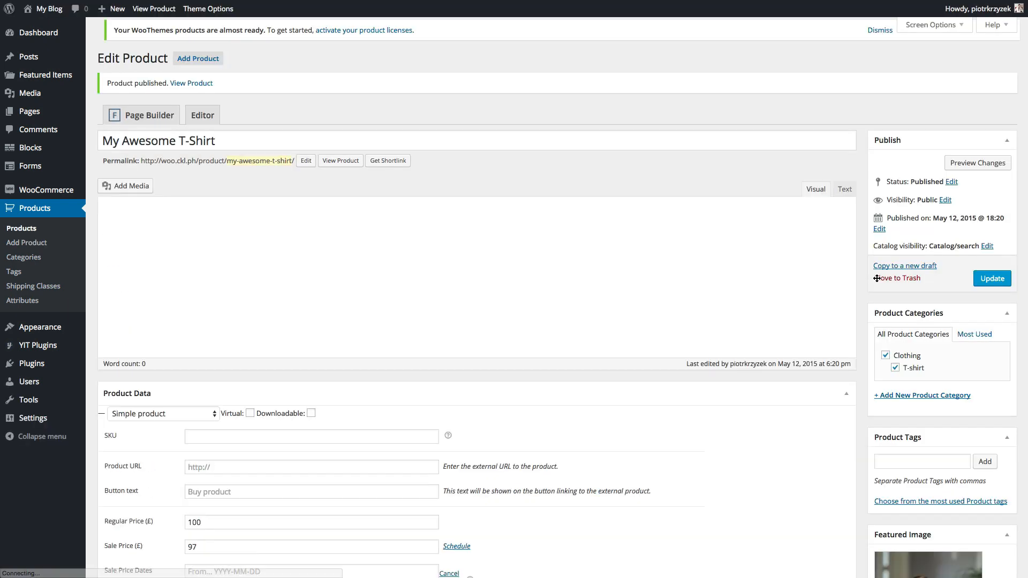
# - Type the description 'This is our awesome description' and update the product
pyautogui.scroll(-7, 833, 271)
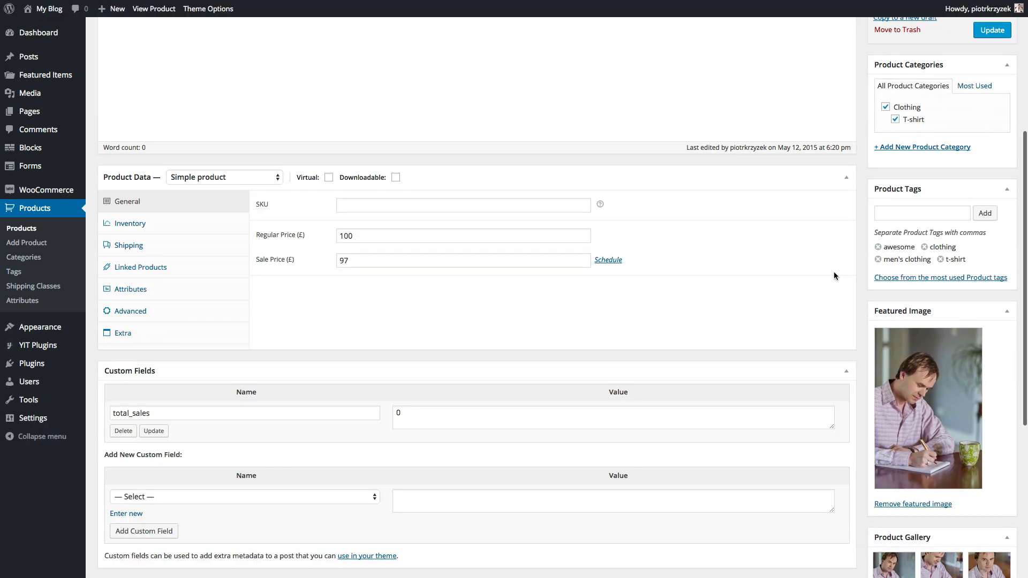
pyautogui.scroll(-3, 833, 272)
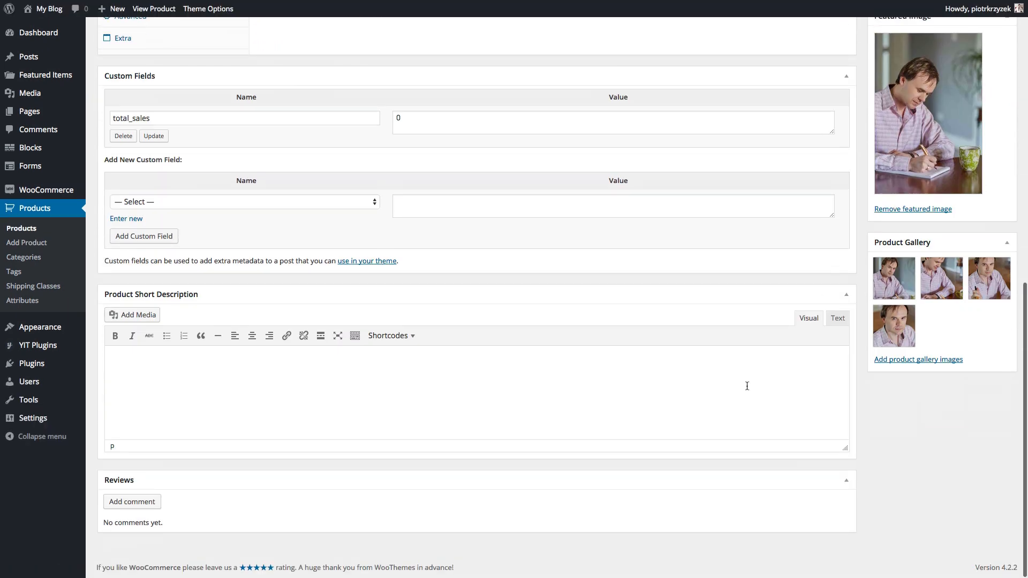
pyautogui.scroll(10, 236, 303)
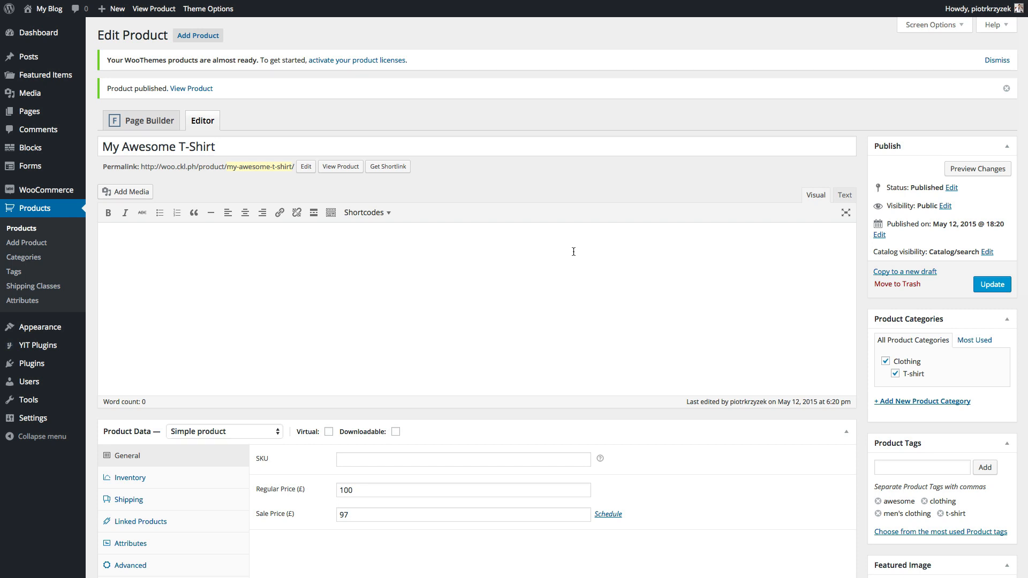
pyautogui.write('This is our aeso')
pyautogui.press('BackSpace')
pyautogui.press('BackSpace')
pyautogui.write('wesome description')
pyautogui.click(991, 286)
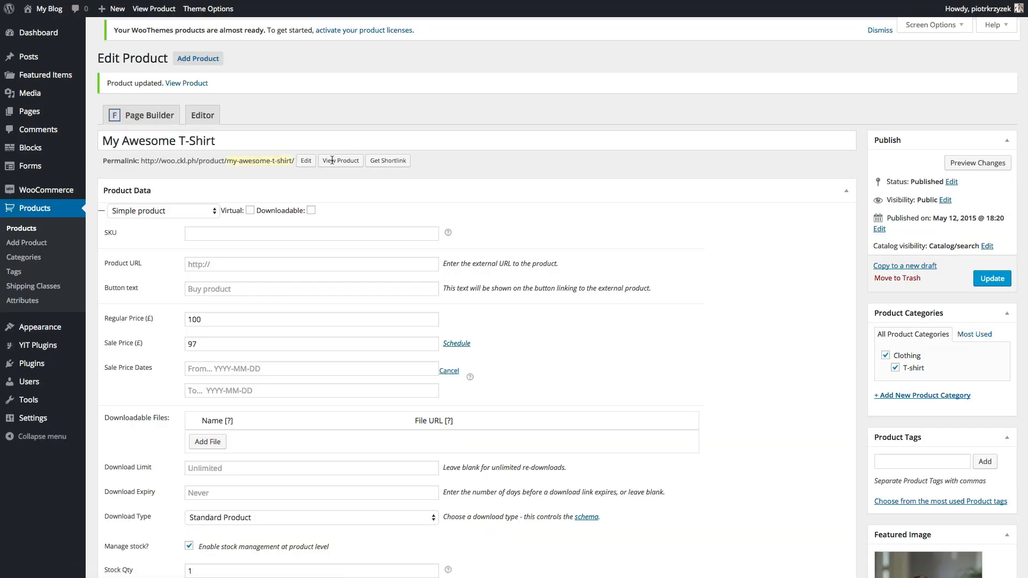
pyautogui.click(333, 167)
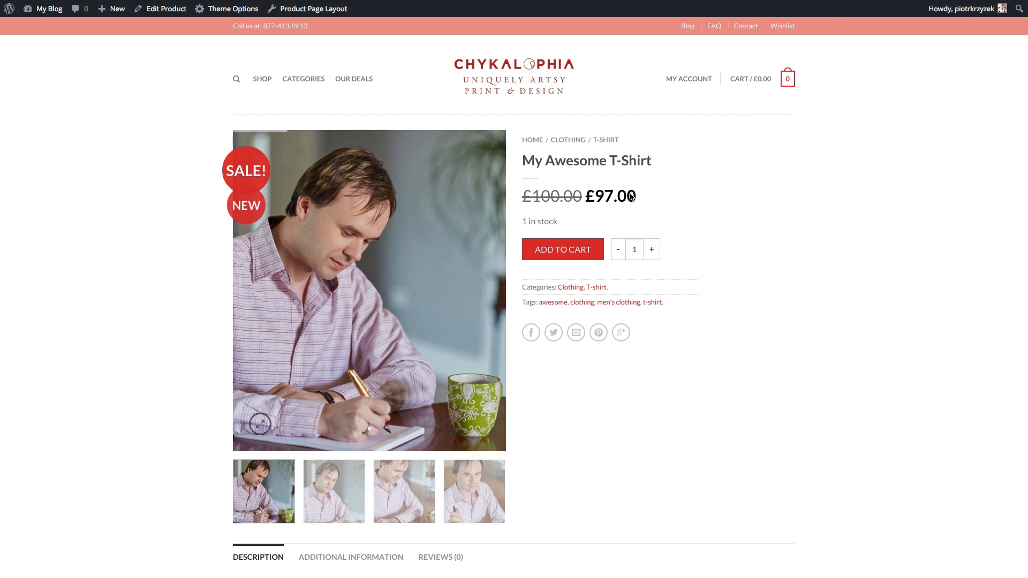
pyautogui.moveTo(627, 197); pyautogui.dragTo(596, 196)
pyautogui.click(596, 196)
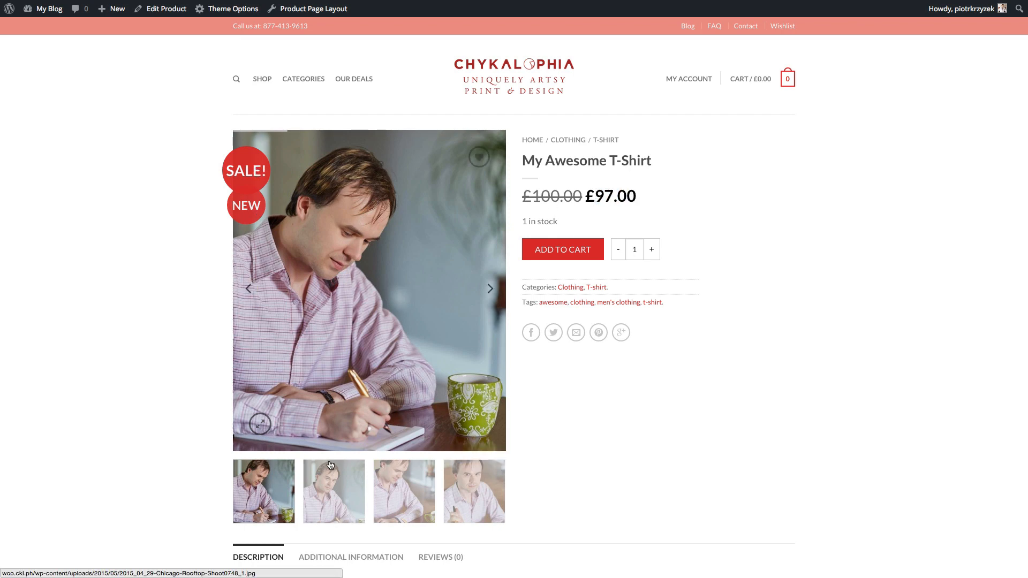
pyautogui.click(341, 488)
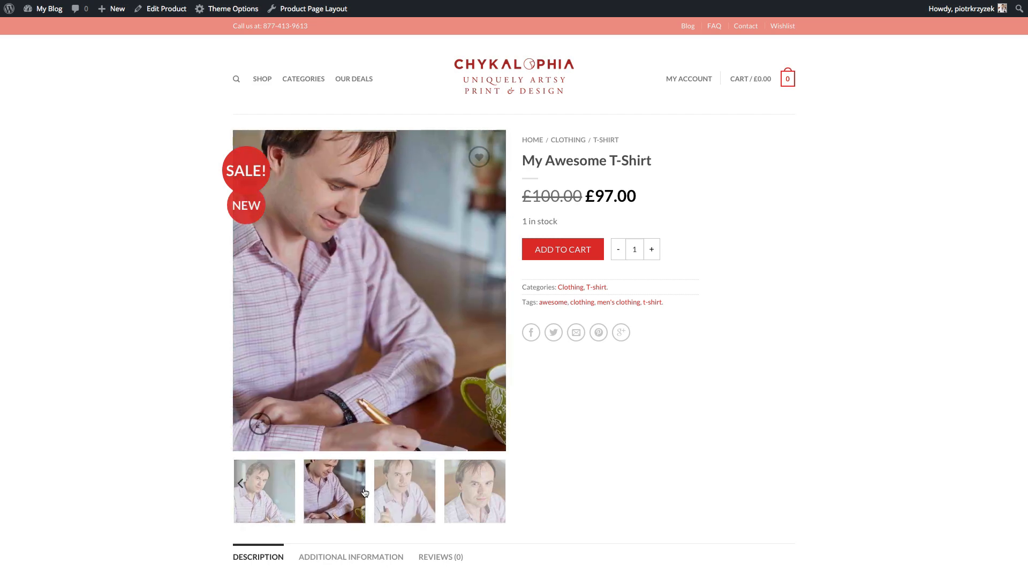
pyautogui.click(404, 489)
pyautogui.click(474, 487)
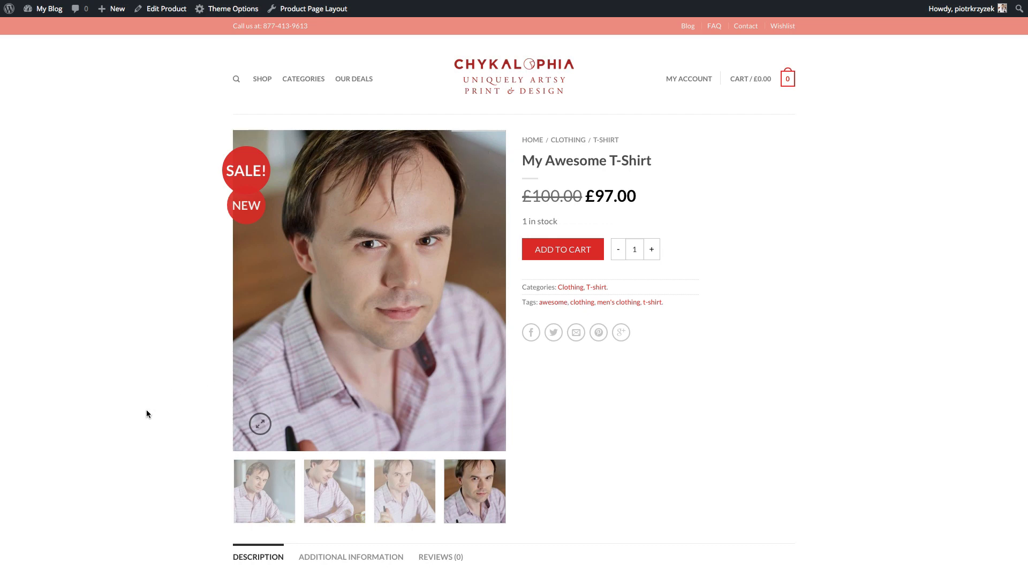
pyautogui.scroll(-3, 147, 410)
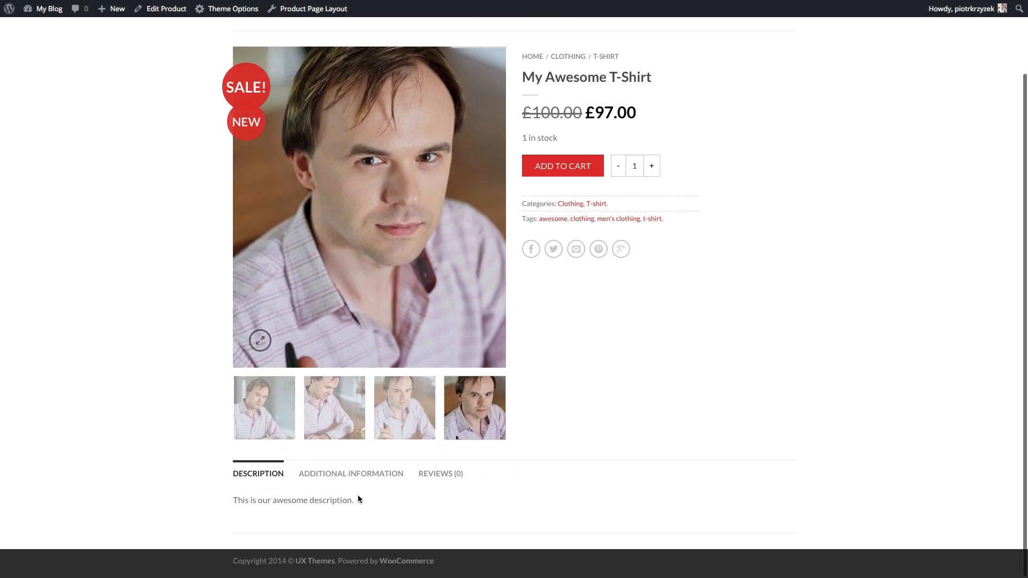
pyautogui.moveTo(359, 499); pyautogui.dragTo(252, 493)
pyautogui.click(258, 498)
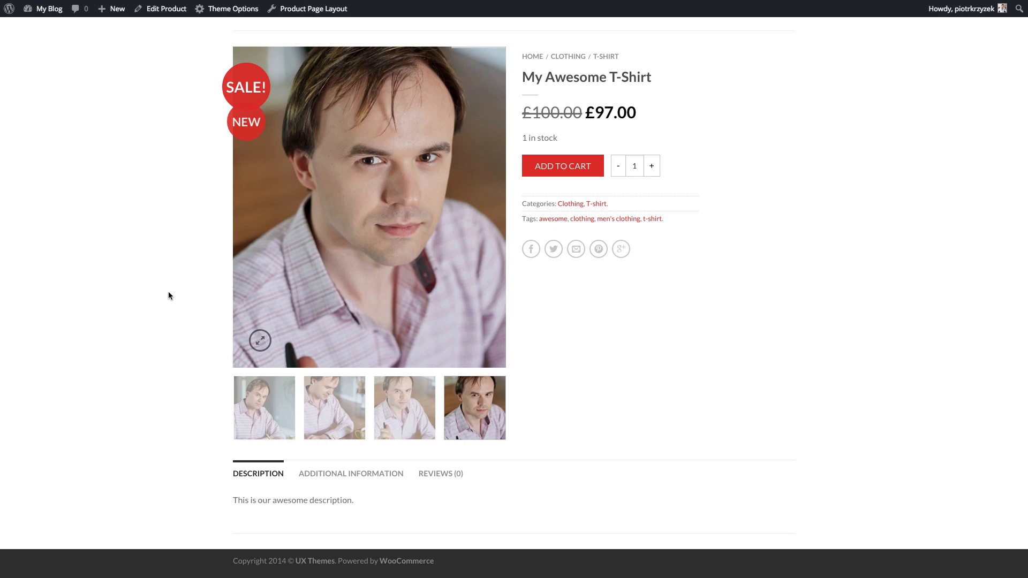
pyautogui.scroll(1, 168, 296)
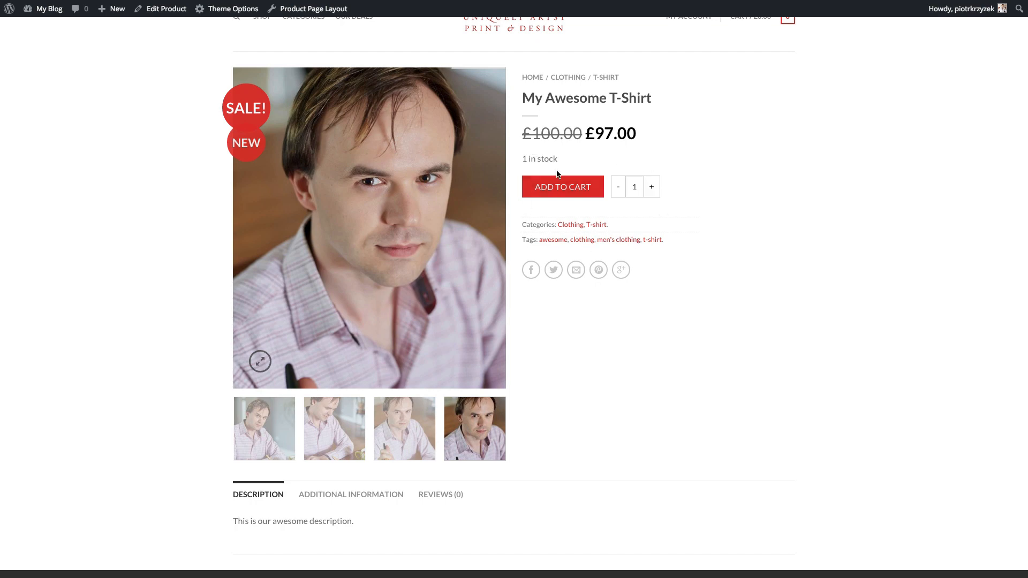
pyautogui.scroll(2, 563, 148)
pyautogui.scroll(1, 564, 149)
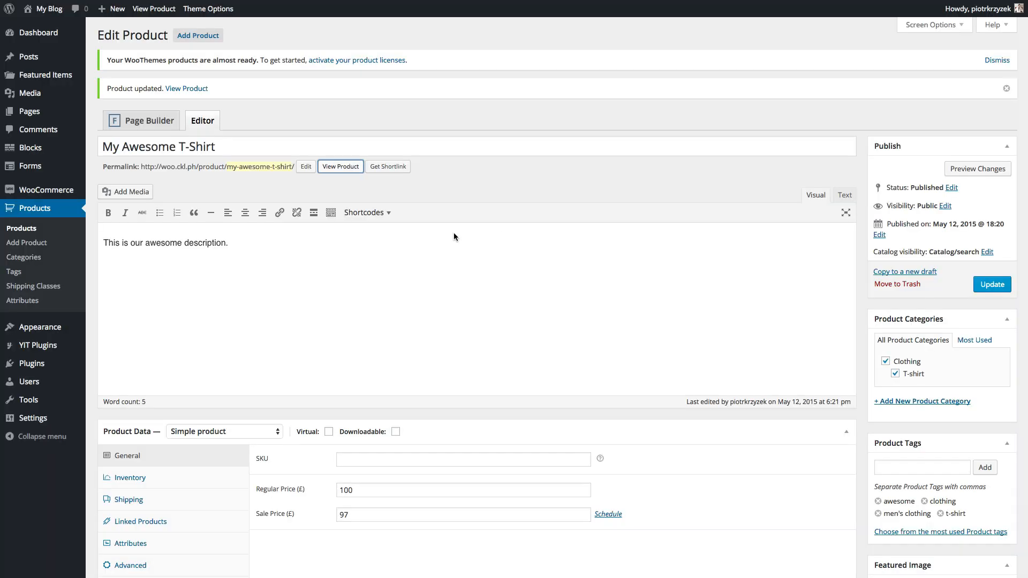
# - Change the description to 'This is our awesome long description.'
pyautogui.click(293, 245)
pyautogui.click(184, 242)
pyautogui.write('long')
pyautogui.scroll(-1, 184, 241)
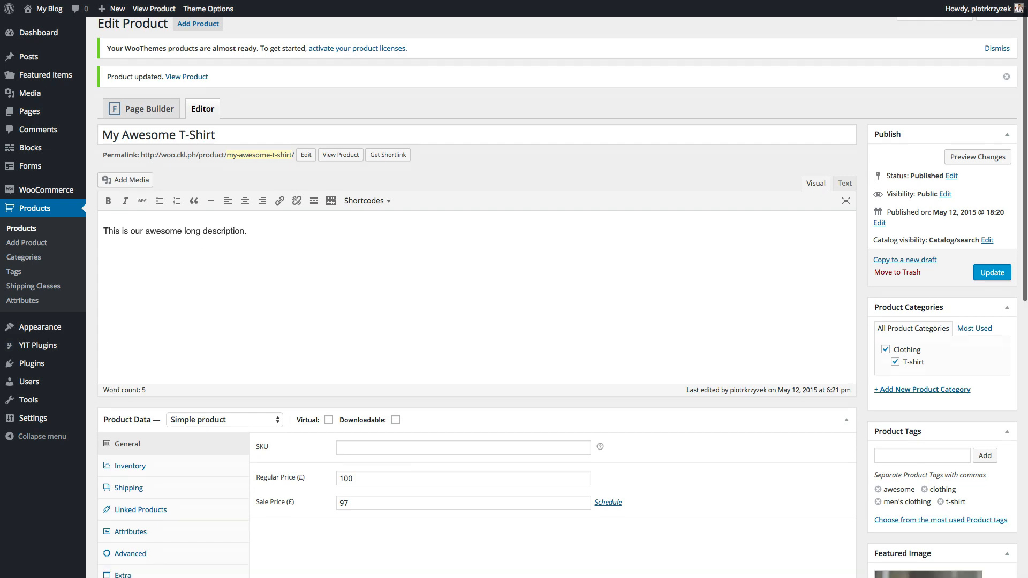
pyautogui.scroll(-10, 211, 477)
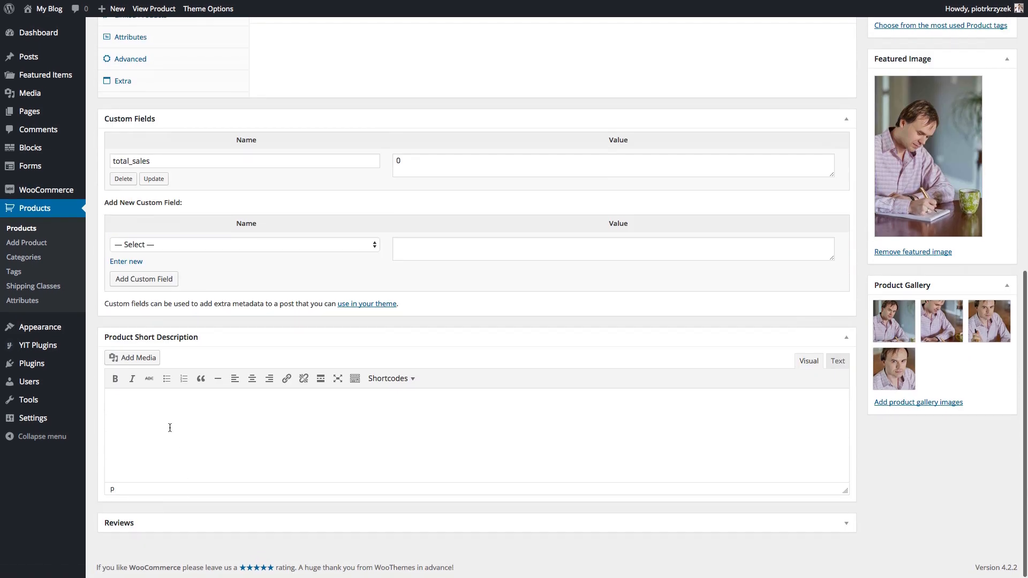
# - Add short description 'Basic info here.' with bullets Shirt, Colors!, Custom., Awesomeness!, then update
pyautogui.click(170, 428)
pyautogui.write('Basic info ')
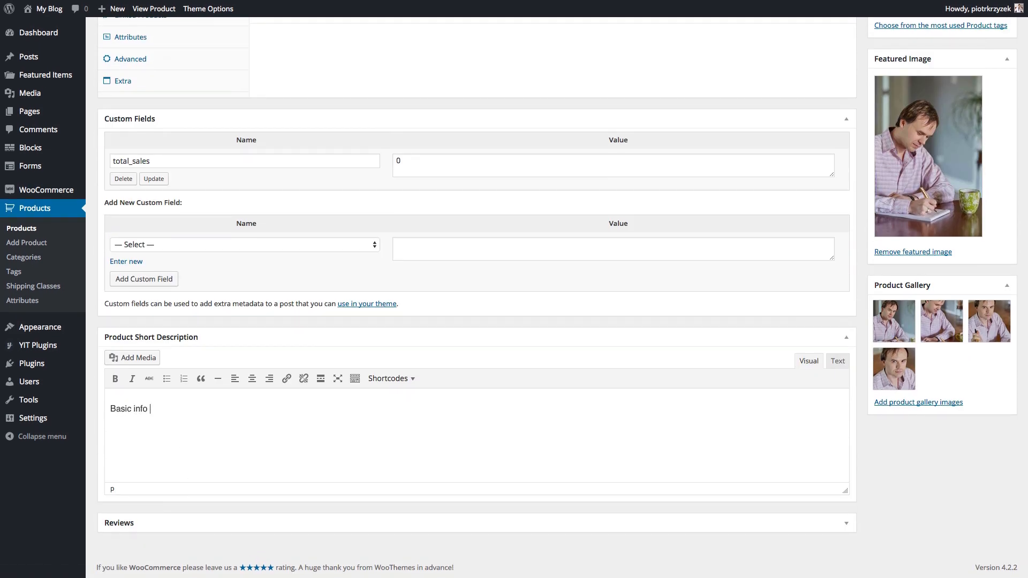
pyautogui.write('here.')
pyautogui.press('Return')
pyautogui.click(167, 379)
pyautogui.write('Shirt ')
pyautogui.write('Colors! ')
pyautogui.write('Custo')
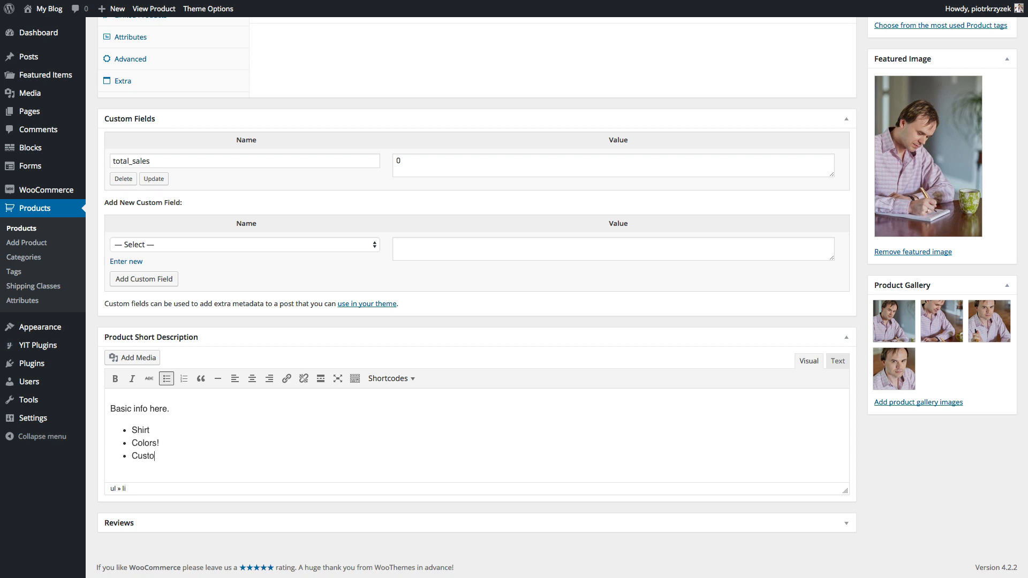
pyautogui.write('m.')
pyautogui.press('Return')
pyautogui.write('Awesomenes')
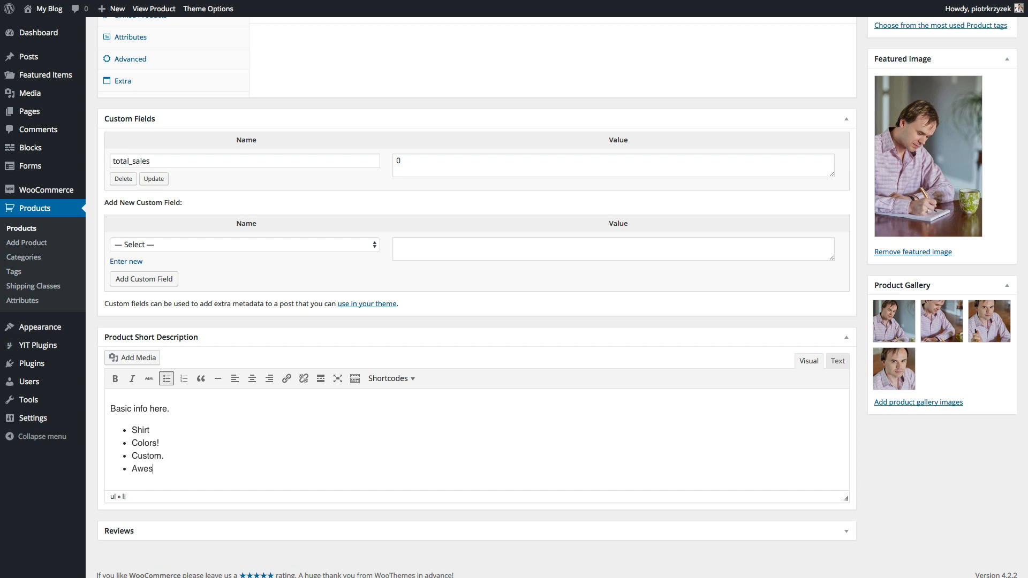
pyautogui.write('s!')
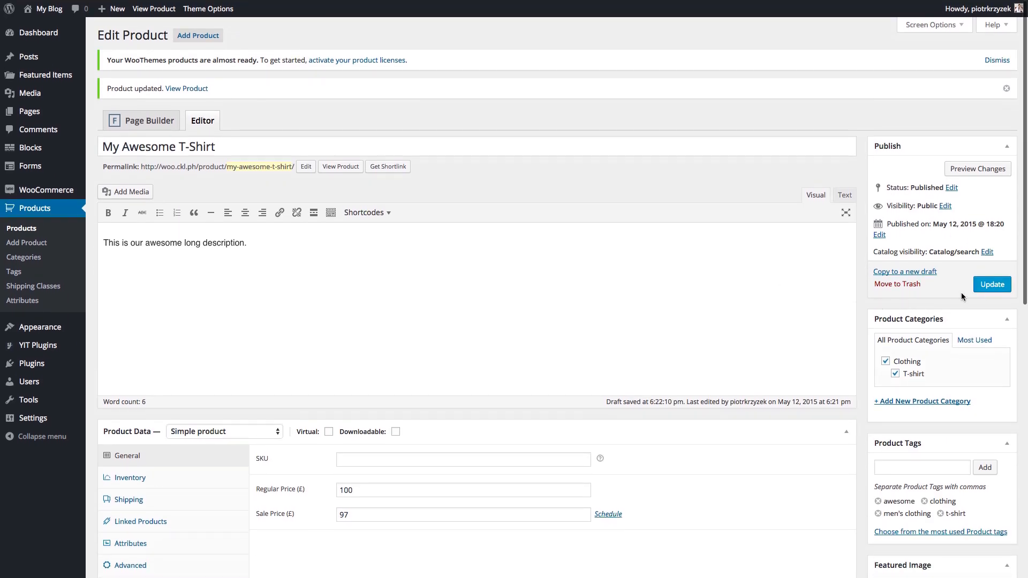
pyautogui.click(991, 284)
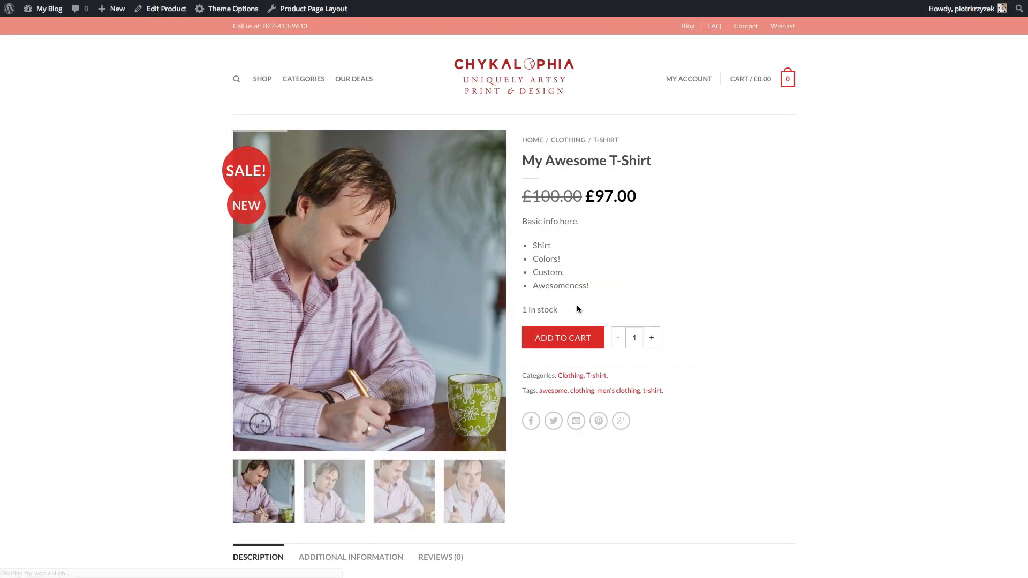
# - Check the short description and the long description text on the product page
pyautogui.moveTo(595, 282); pyautogui.dragTo(519, 219)
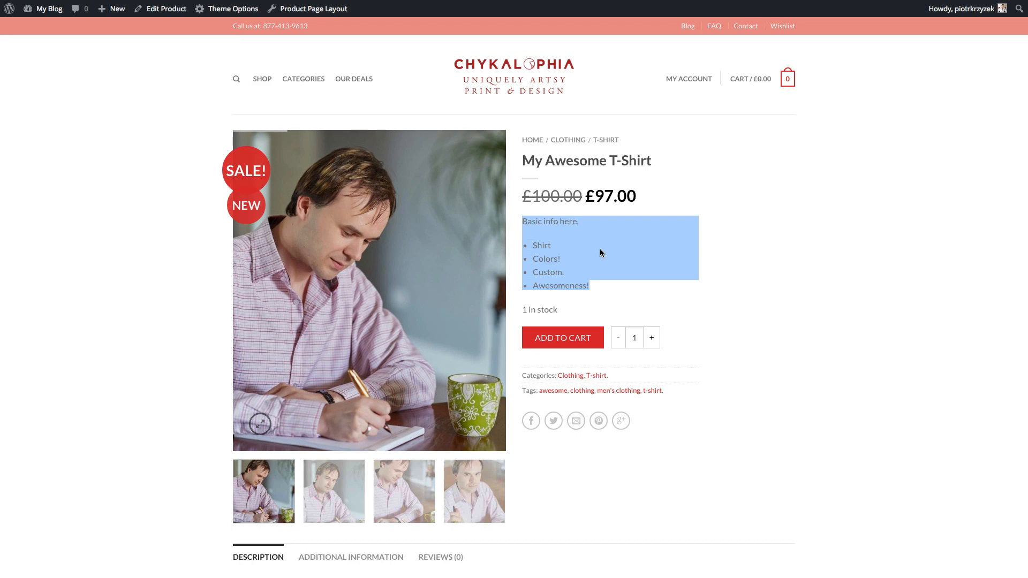
pyautogui.scroll(-1, 599, 249)
pyautogui.click(609, 230)
pyautogui.scroll(-1, 609, 229)
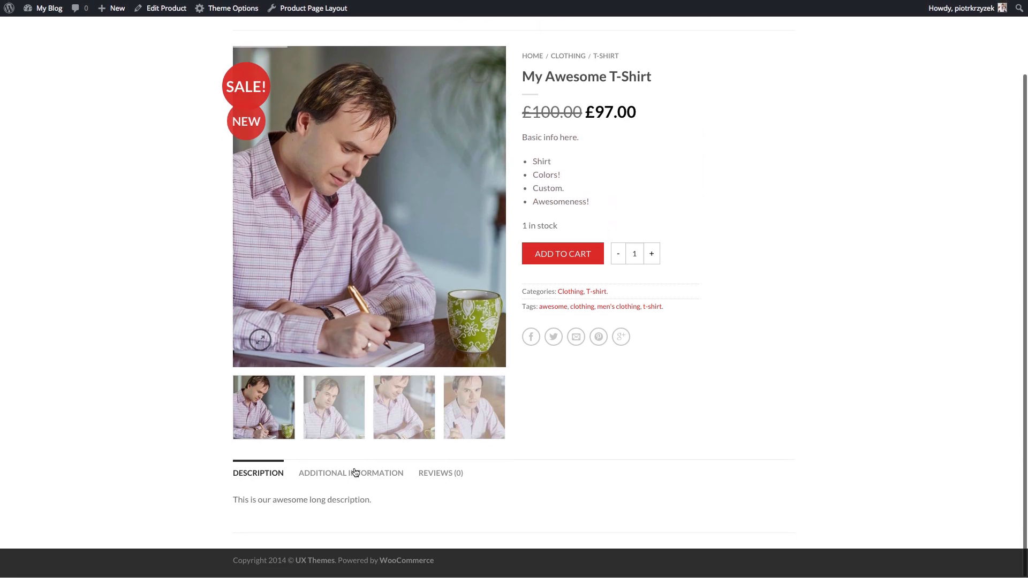
pyautogui.moveTo(379, 504); pyautogui.dragTo(223, 507)
pyautogui.click(223, 506)
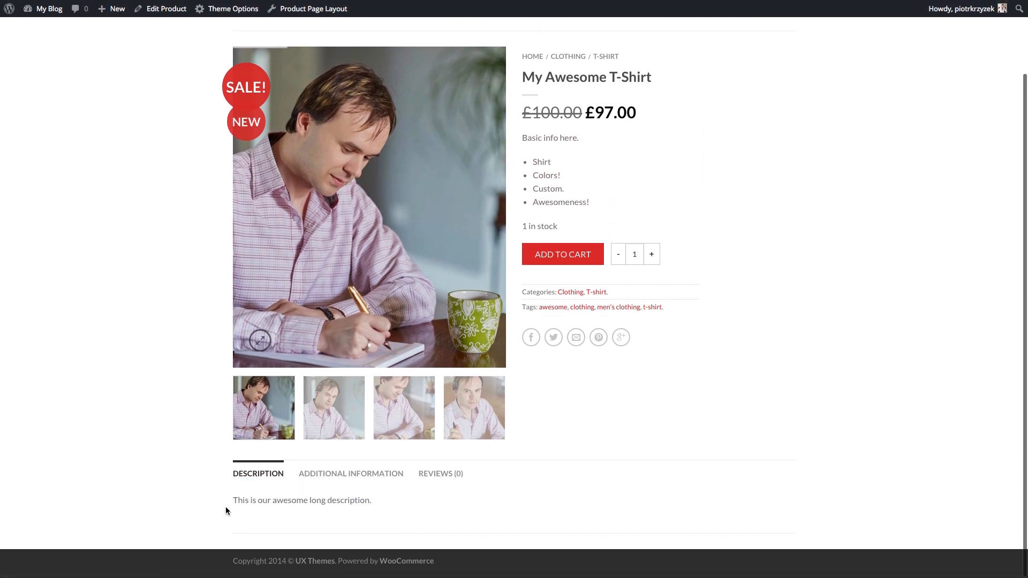
# - Check the Additional Information weight of .2 kg and the Reviews section
pyautogui.click(387, 473)
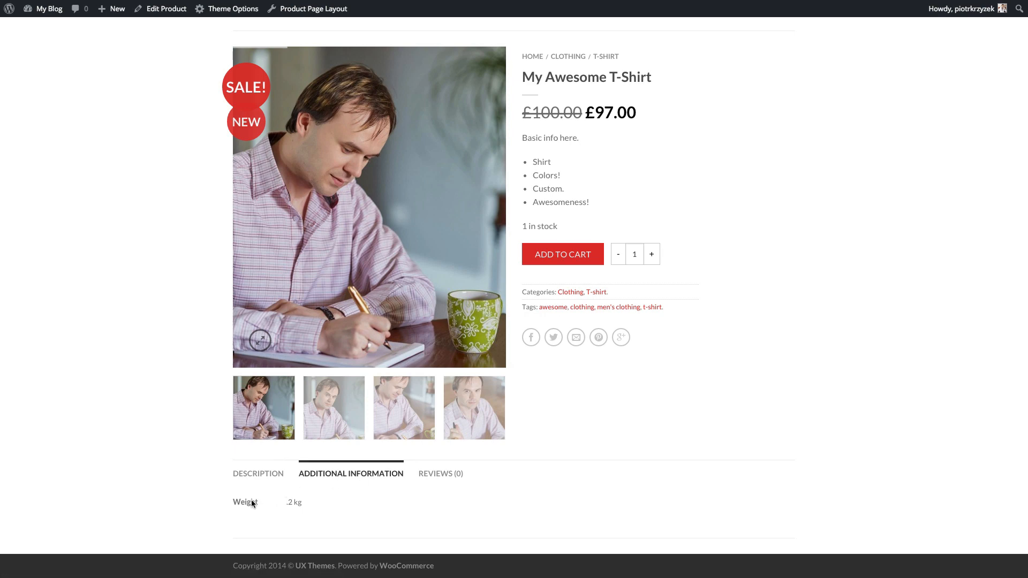
pyautogui.moveTo(252, 499); pyautogui.dragTo(305, 502)
pyautogui.click(305, 502)
pyautogui.click(453, 475)
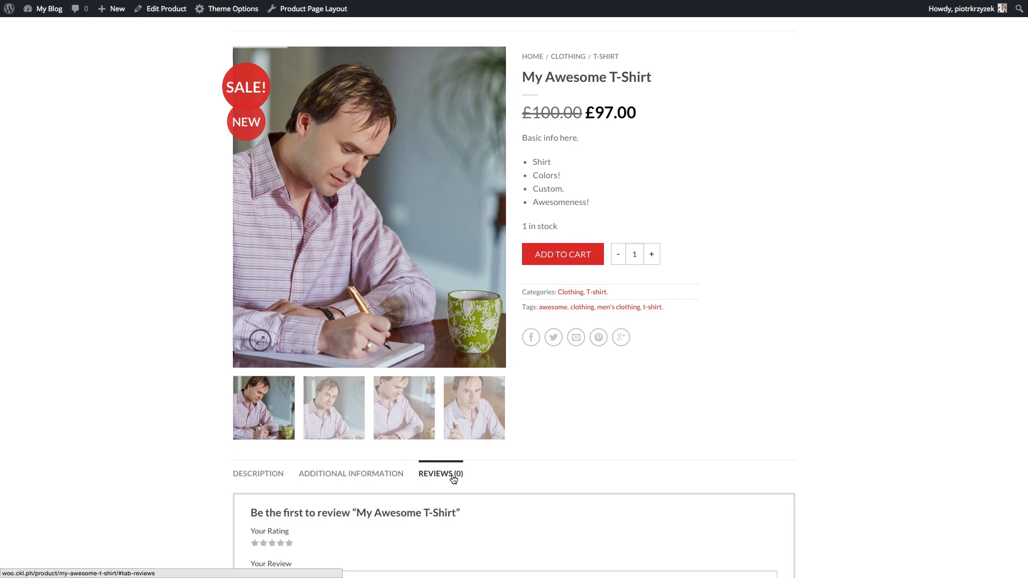
pyautogui.scroll(-3, 453, 476)
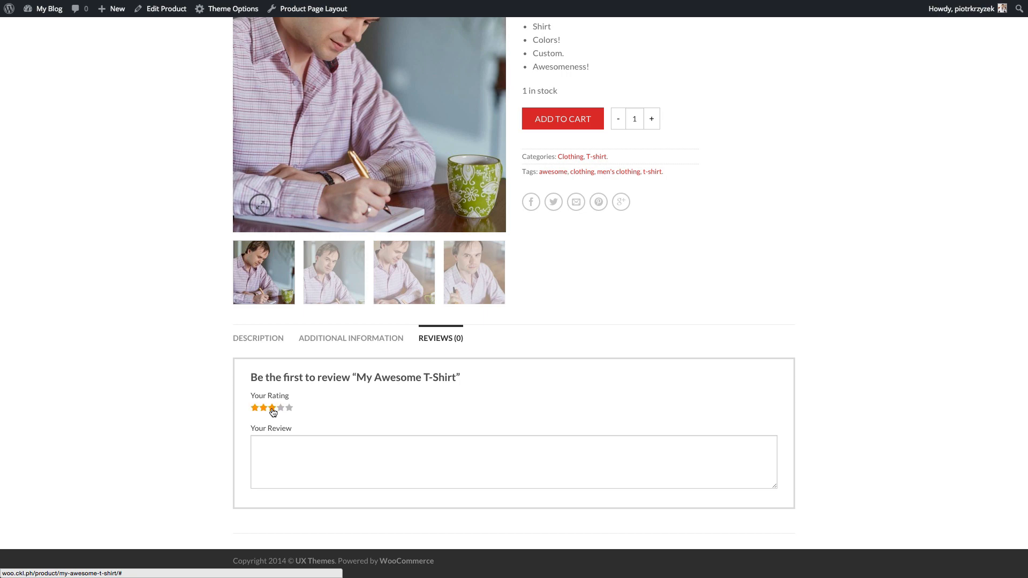
pyautogui.scroll(4, 91, 377)
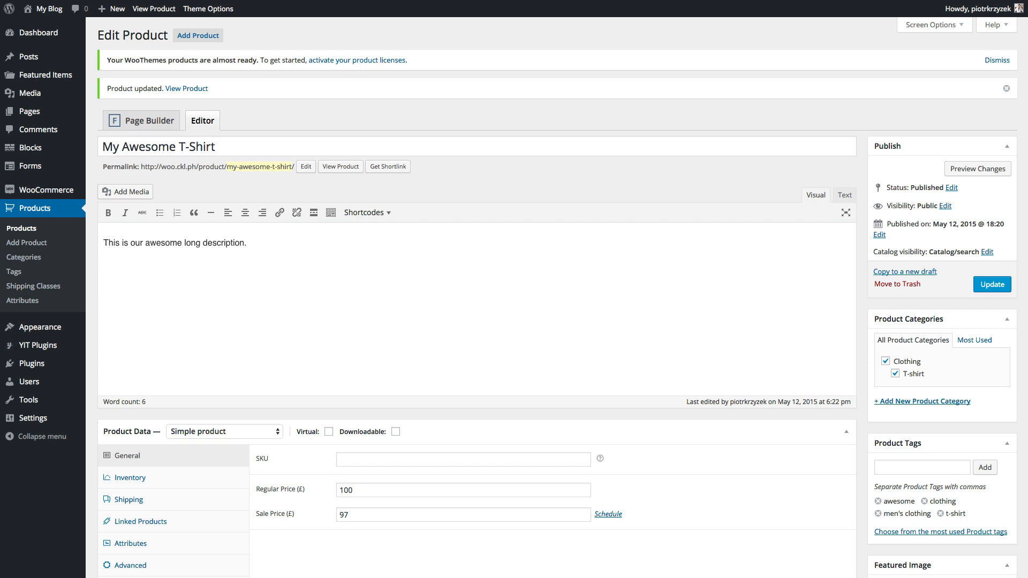
# - In WooCommerce General settings, set Base Location to United States (US) — Illinois
pyautogui.moveTo(69, 190)
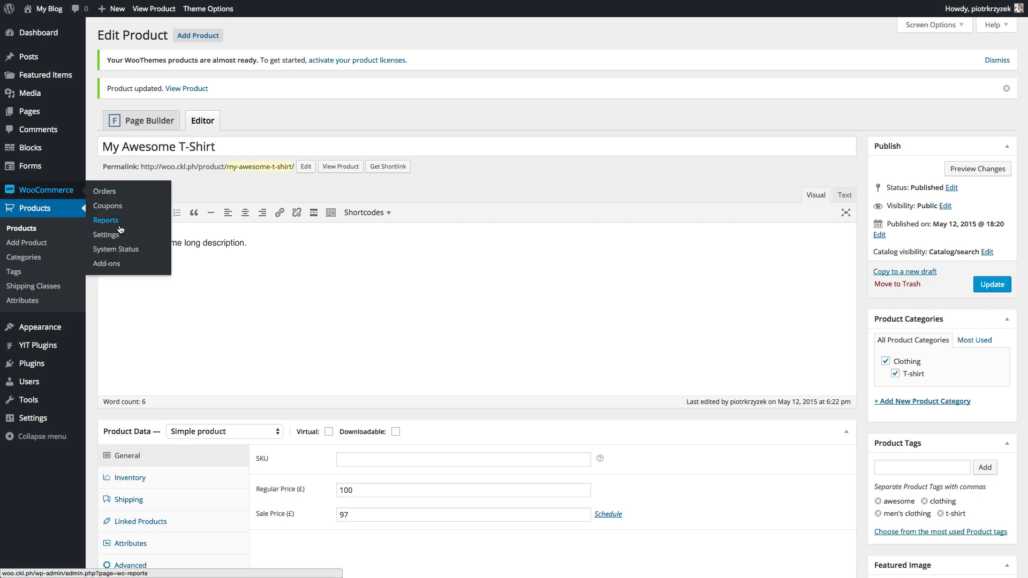
pyautogui.click(106, 236)
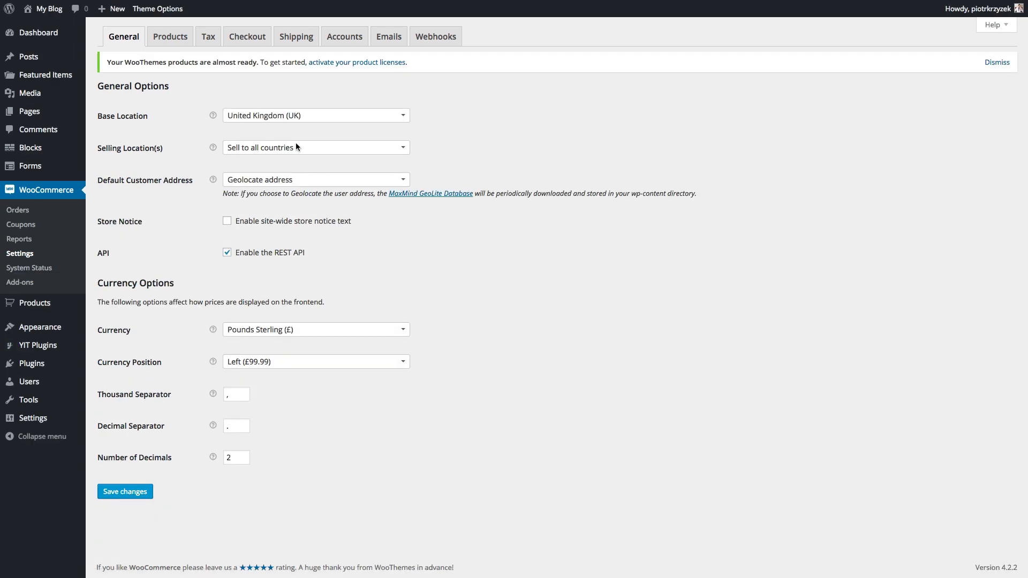
pyautogui.click(257, 118)
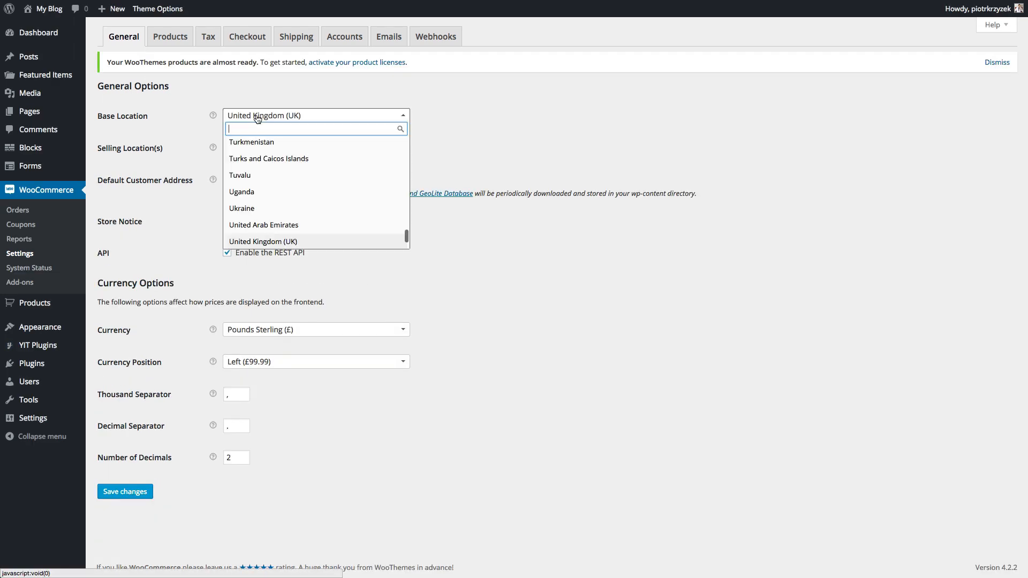
pyautogui.scroll(-3, 266, 176)
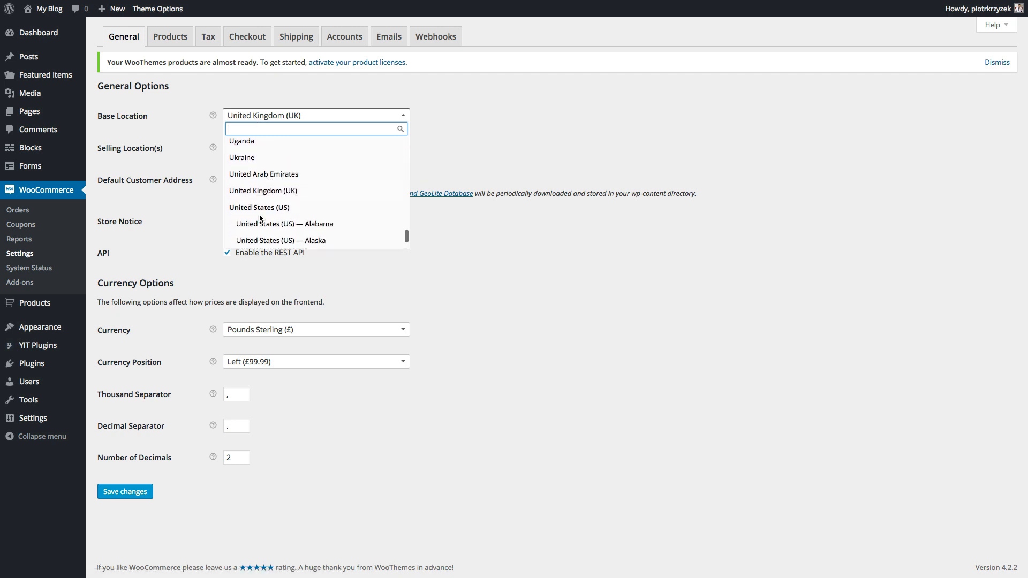
pyautogui.scroll(-6, 261, 208)
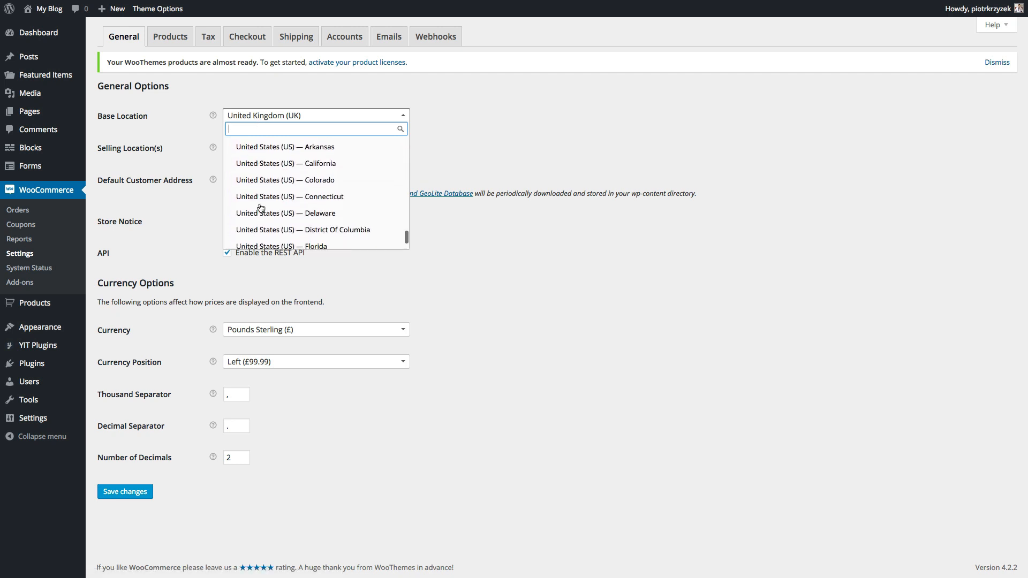
pyautogui.click(282, 213)
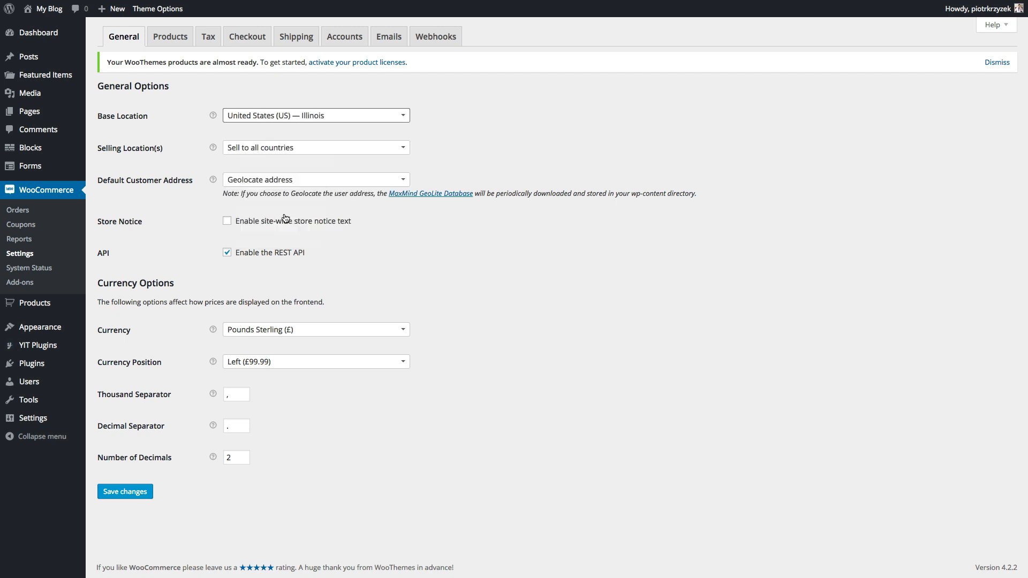
# - Keep selling to all countries and Geolocate as the default customer address
pyautogui.click(271, 147)
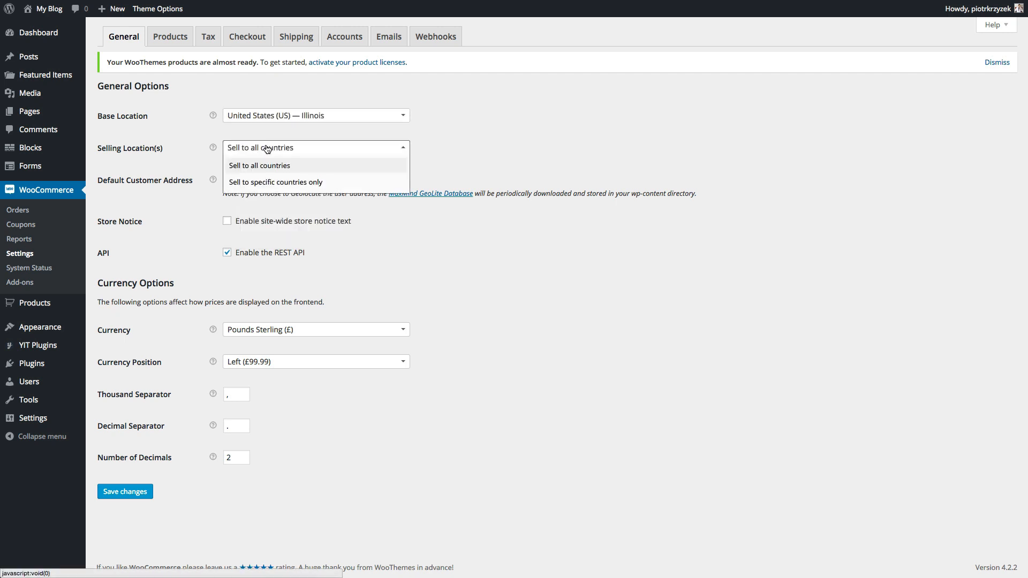
pyautogui.click(433, 145)
pyautogui.click(304, 183)
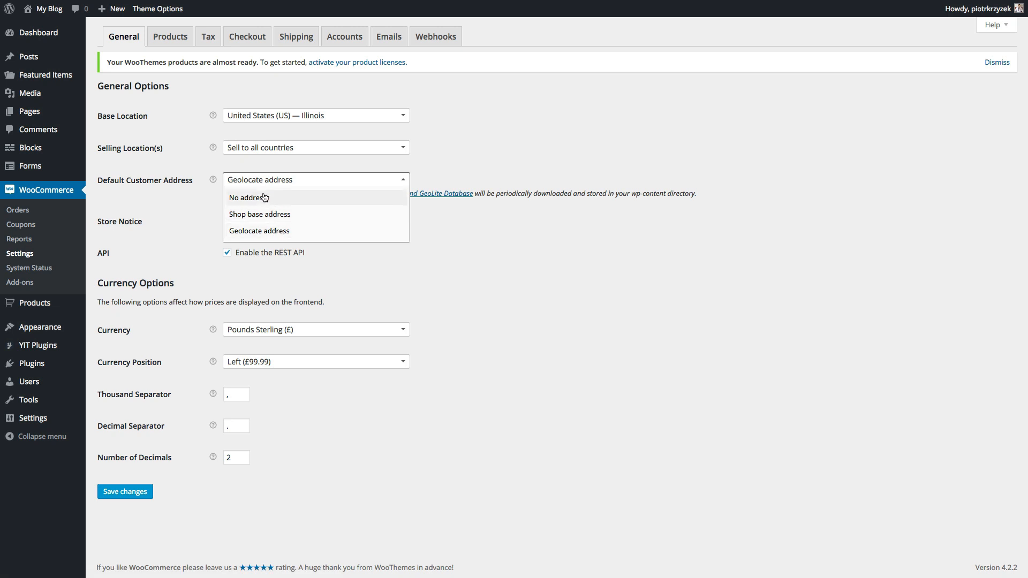
pyautogui.click(257, 230)
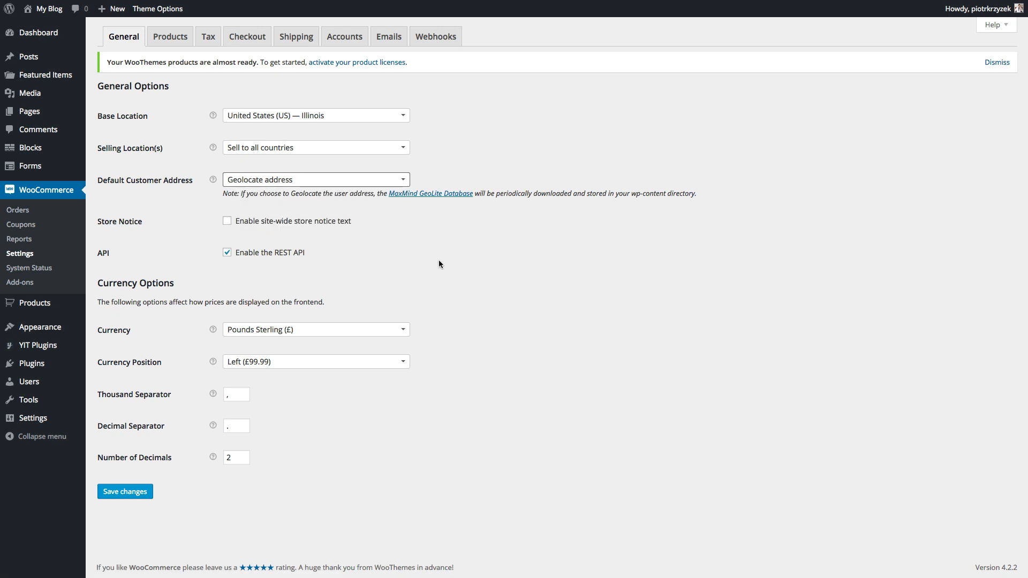
pyautogui.click(364, 223)
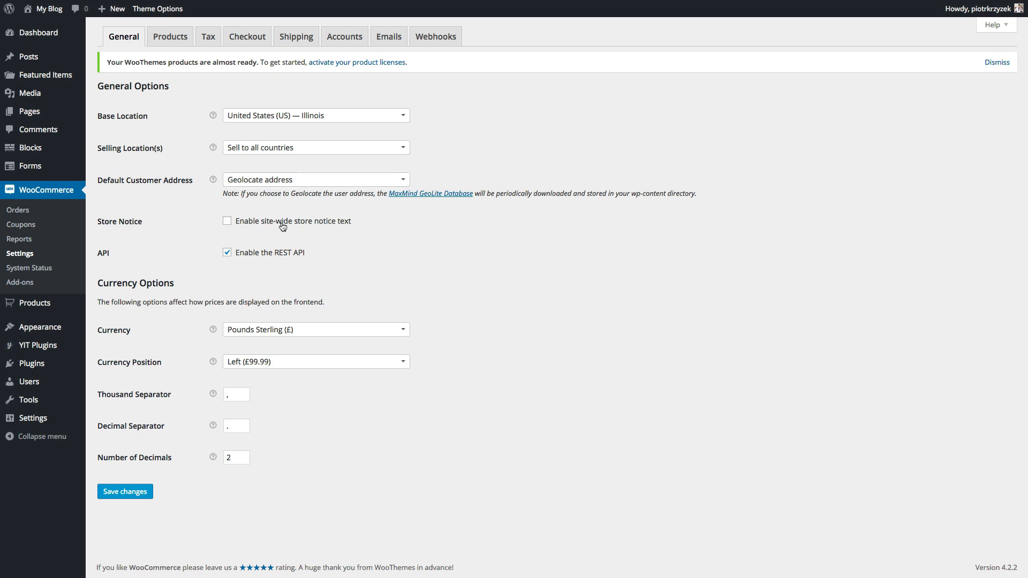
# - Change the store currency to US Dollars ($) with the symbol on the left, and save
pyautogui.click(271, 330)
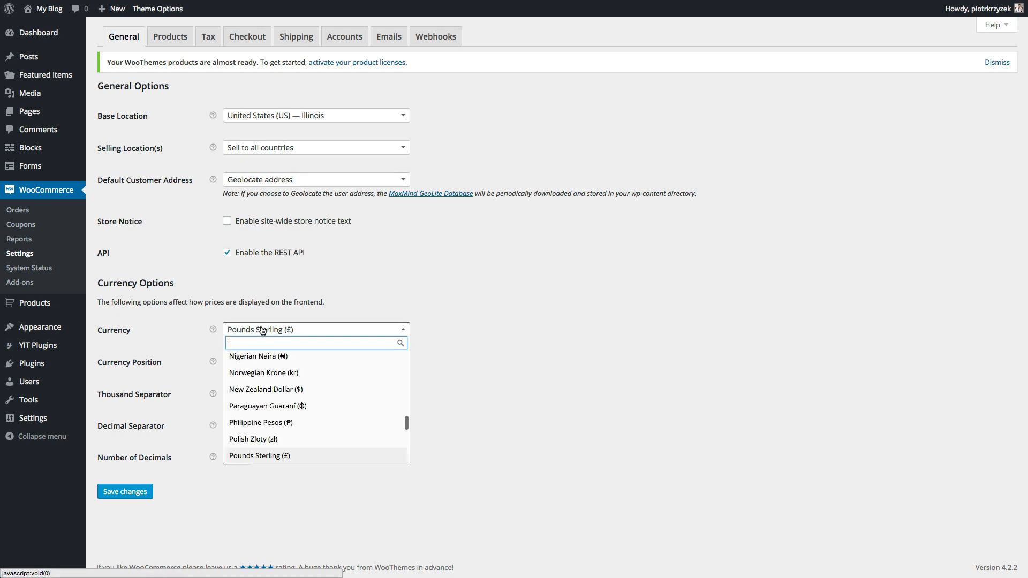
pyautogui.scroll(-2, 274, 387)
pyautogui.scroll(-6, 275, 387)
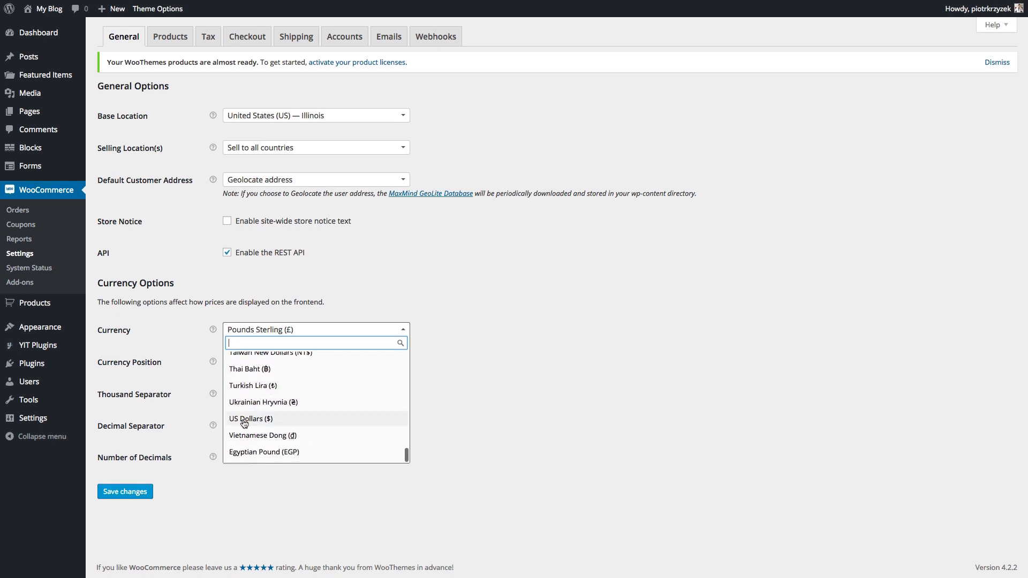
pyautogui.click(245, 420)
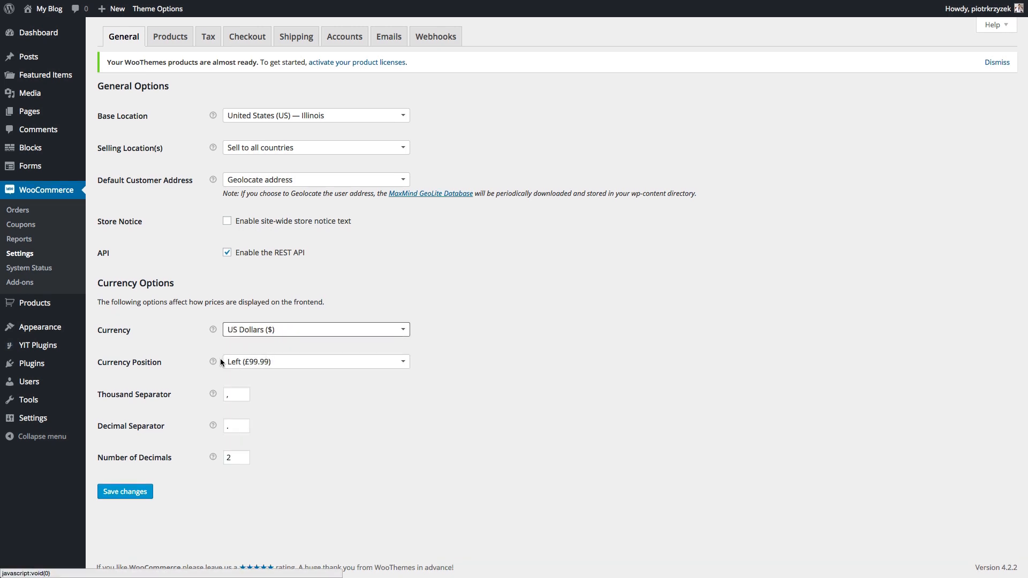
pyautogui.click(253, 366)
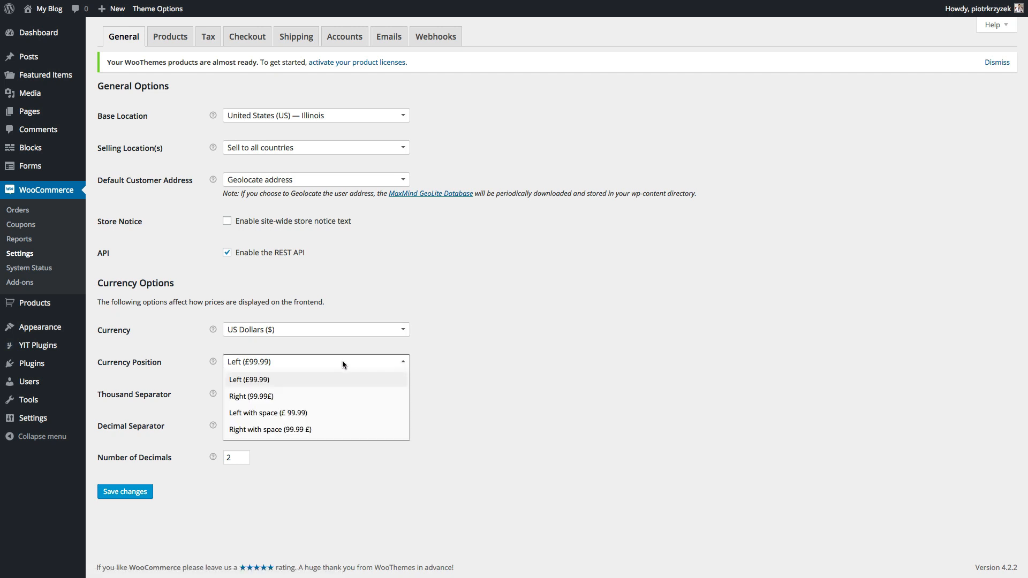
pyautogui.click(242, 380)
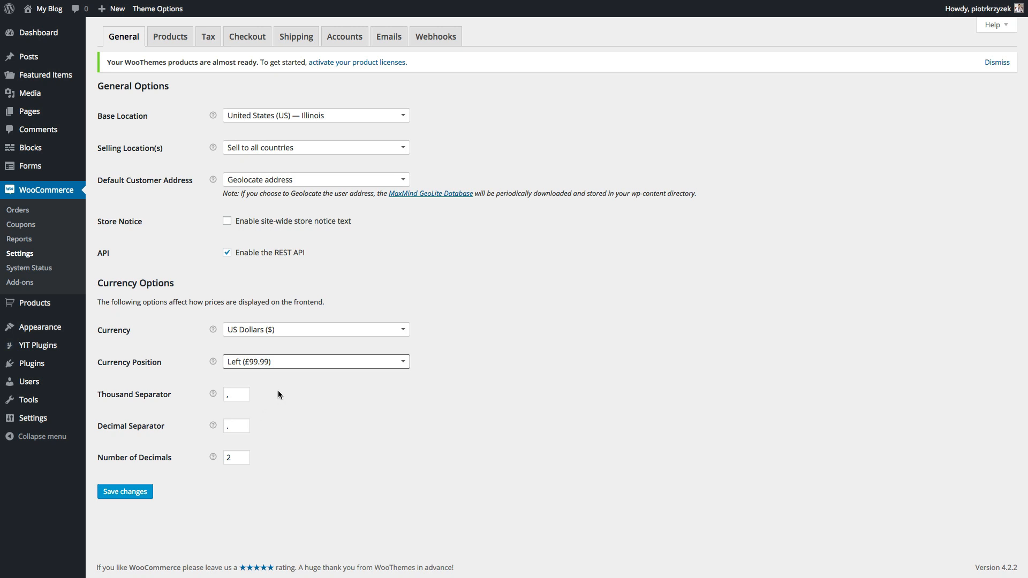
pyautogui.click(226, 396)
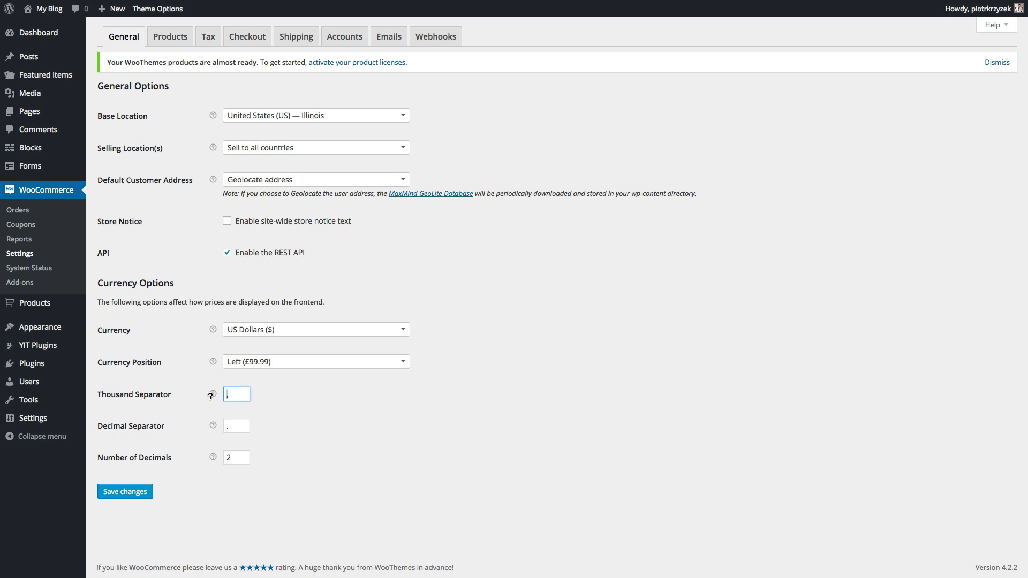
pyautogui.click(124, 493)
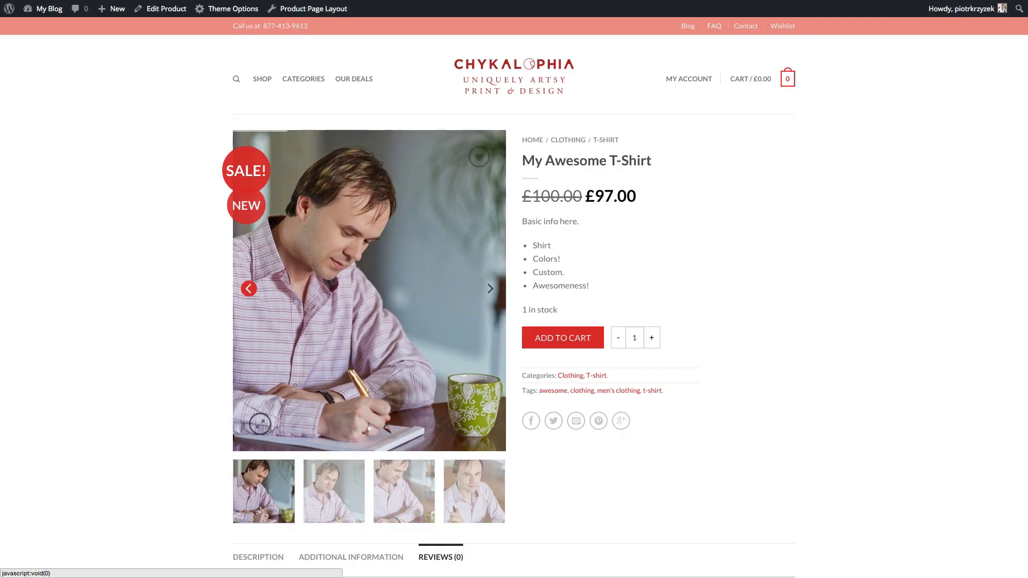
pyautogui.press('super+r')
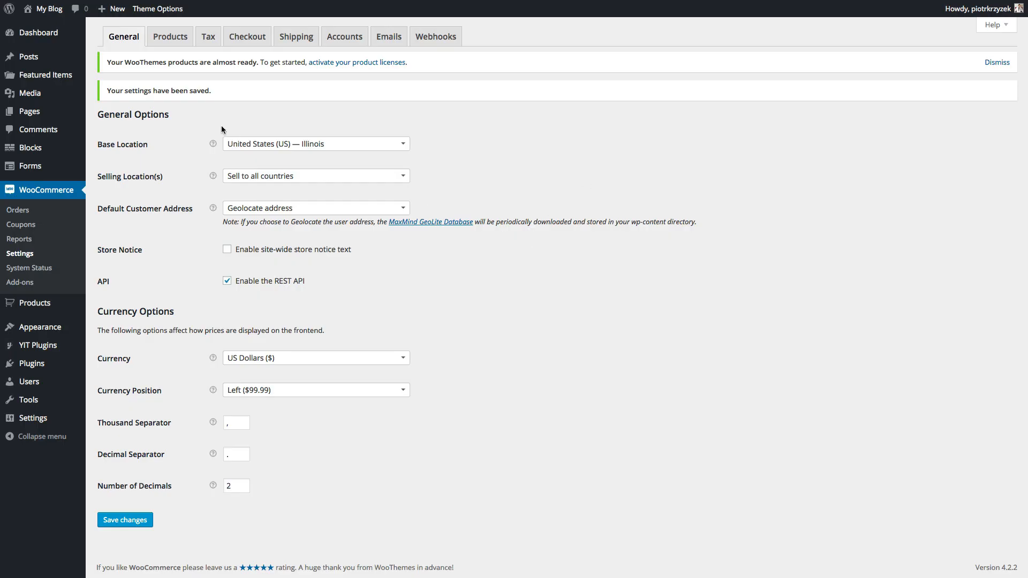
# - Enable taxes with shipping-address basis and tax-exclusive prices, save, and view Standard rates
pyautogui.click(209, 41)
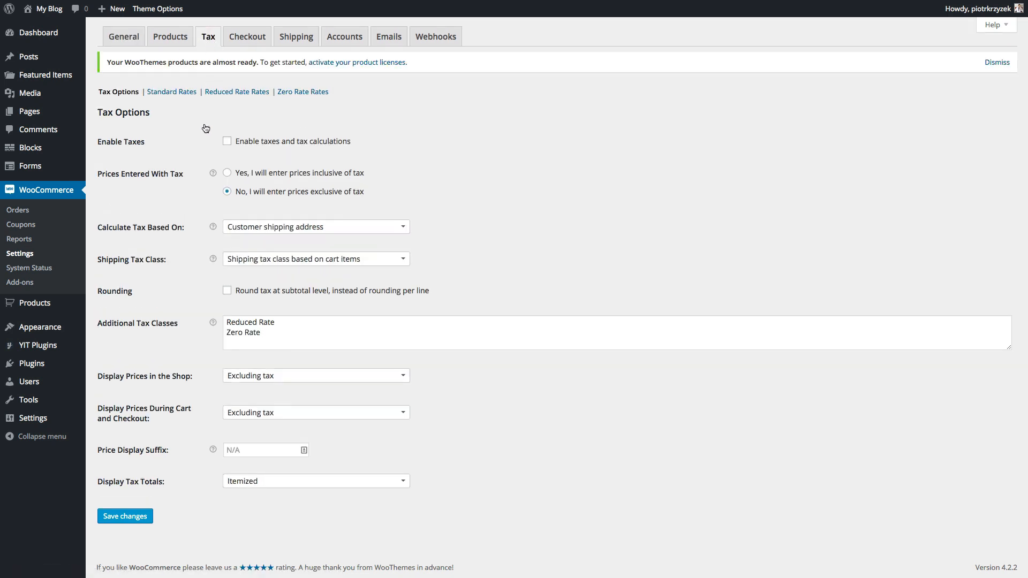
pyautogui.click(227, 142)
pyautogui.click(229, 228)
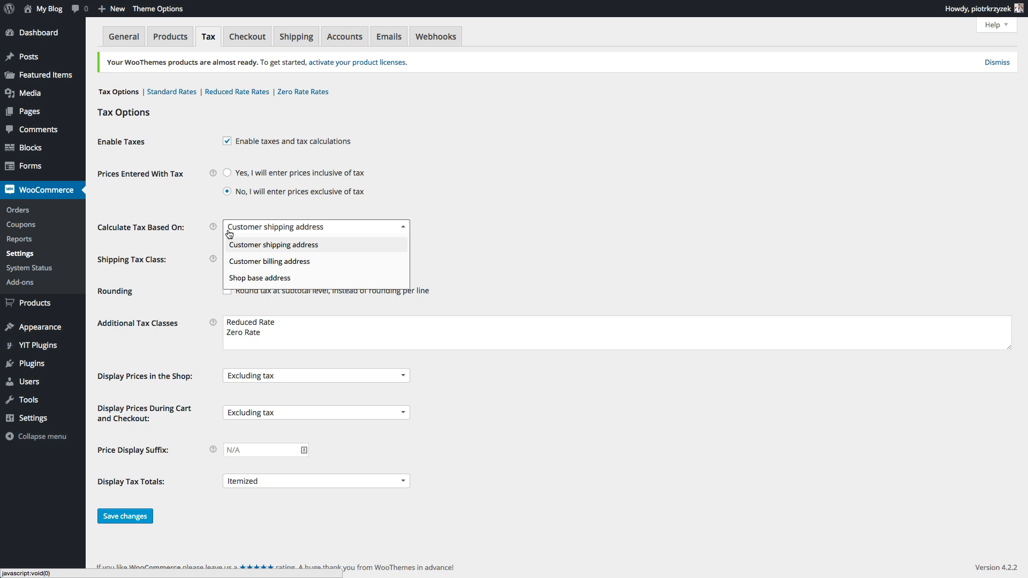
pyautogui.click(260, 207)
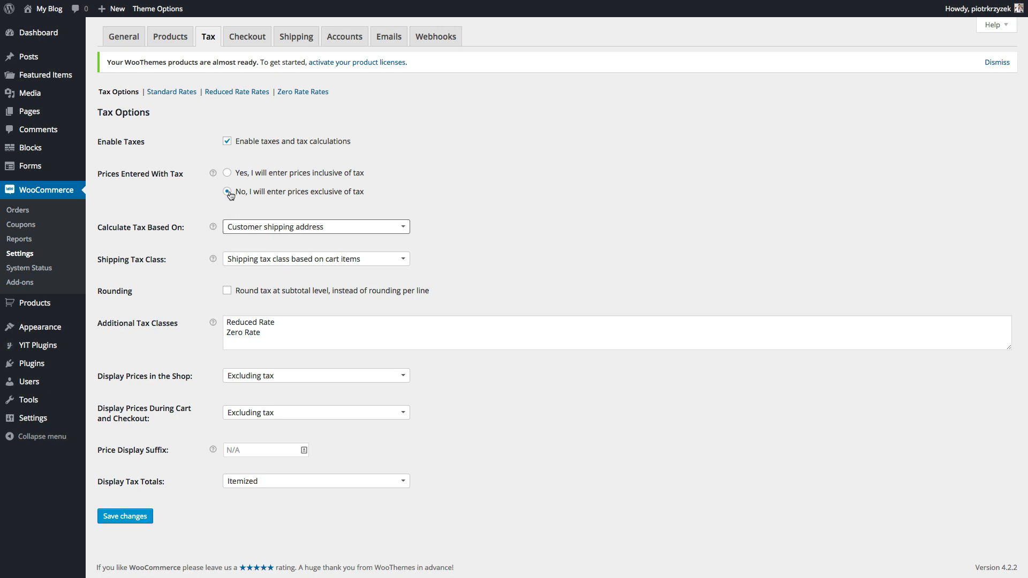
pyautogui.click(241, 196)
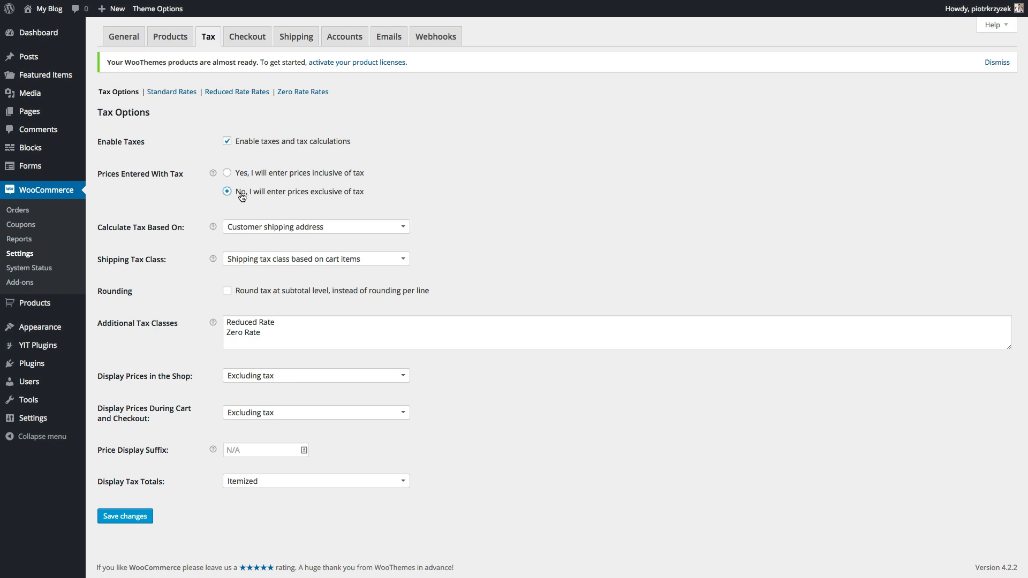
pyautogui.click(278, 226)
pyautogui.click(261, 229)
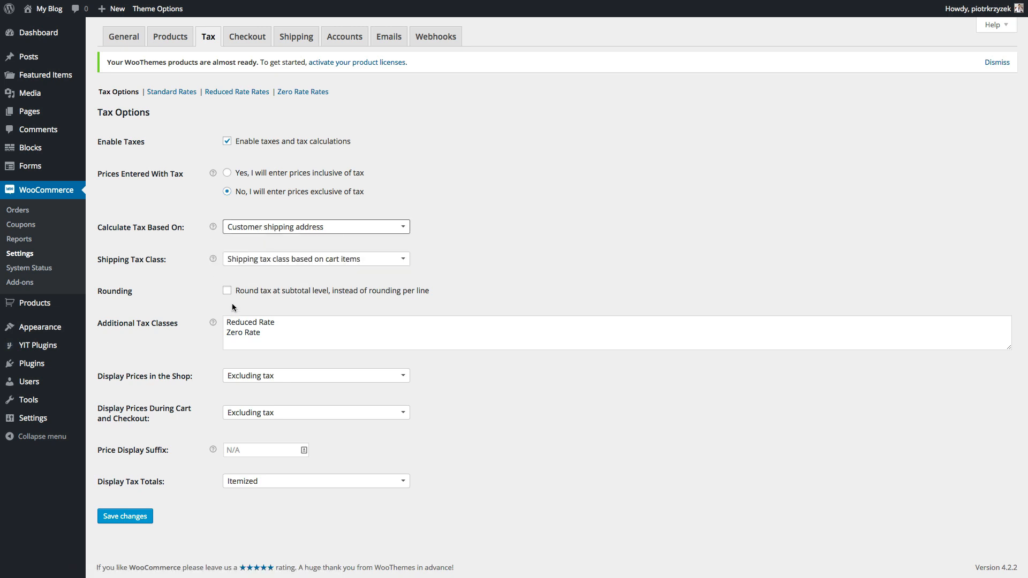
pyautogui.click(124, 516)
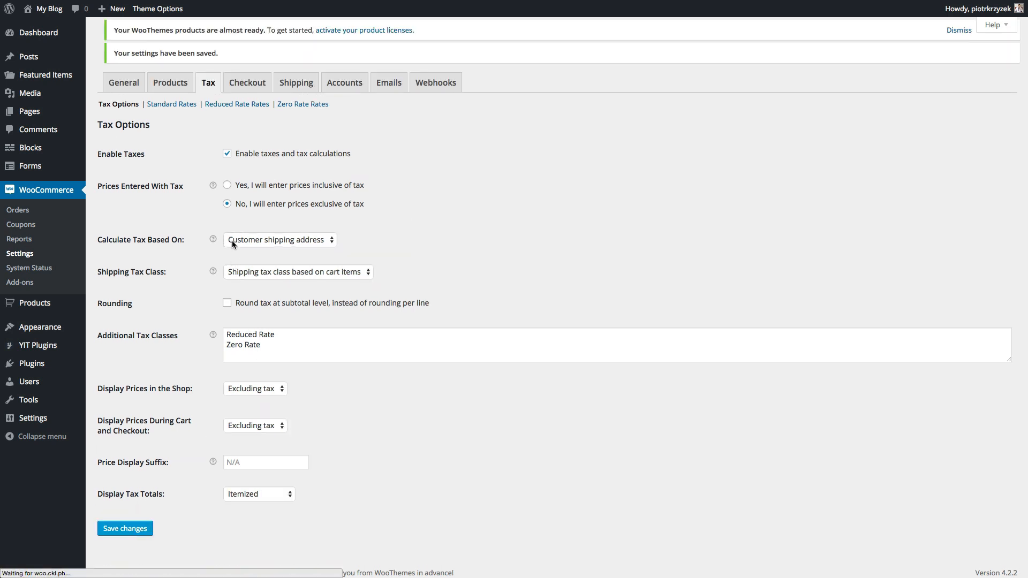
pyautogui.click(181, 119)
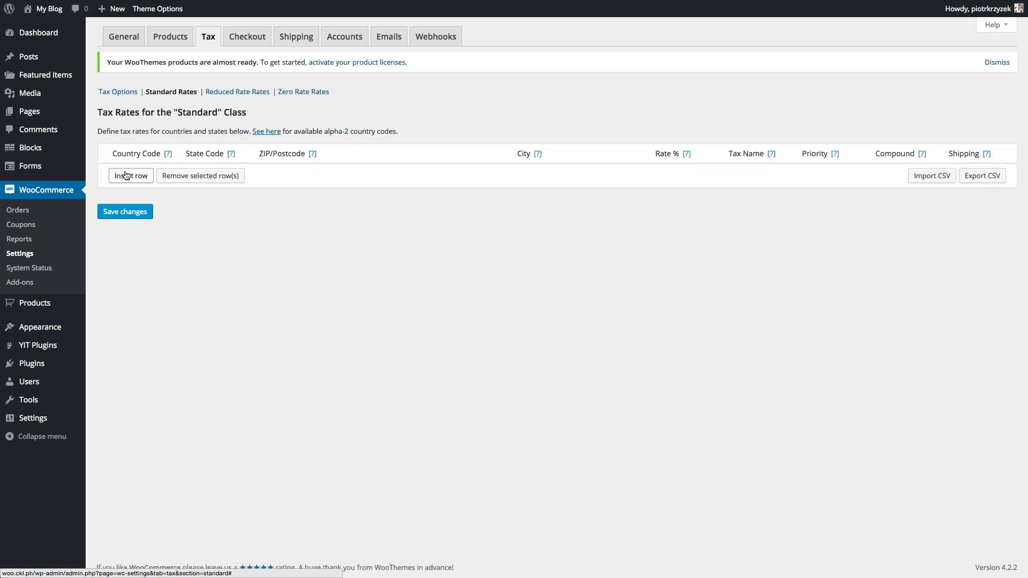
# - Add a standard tax rate row for country US at 9.5%
pyautogui.click(127, 175)
pyautogui.click(134, 171)
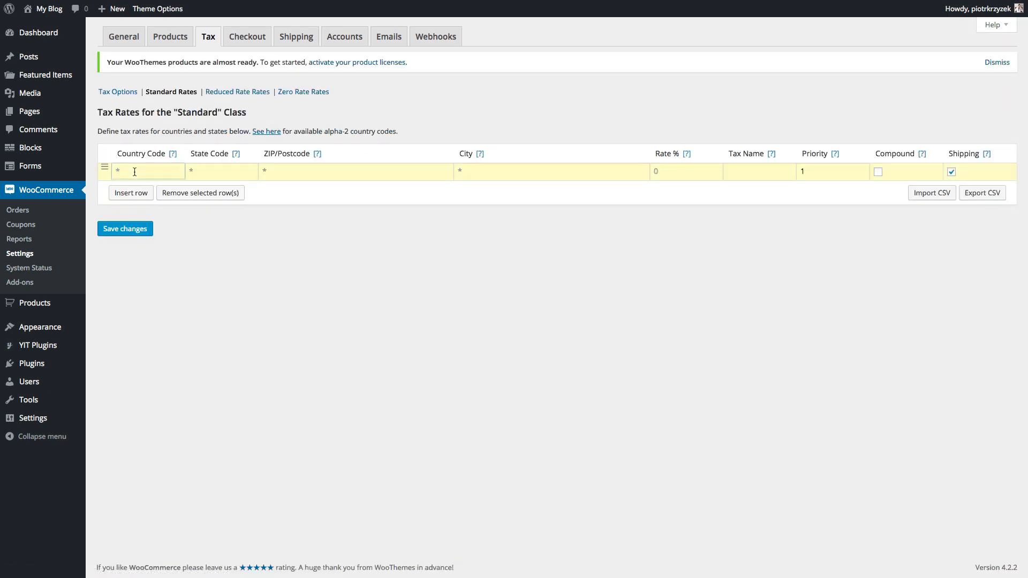
pyautogui.write('u')
pyautogui.press('BackSpace')
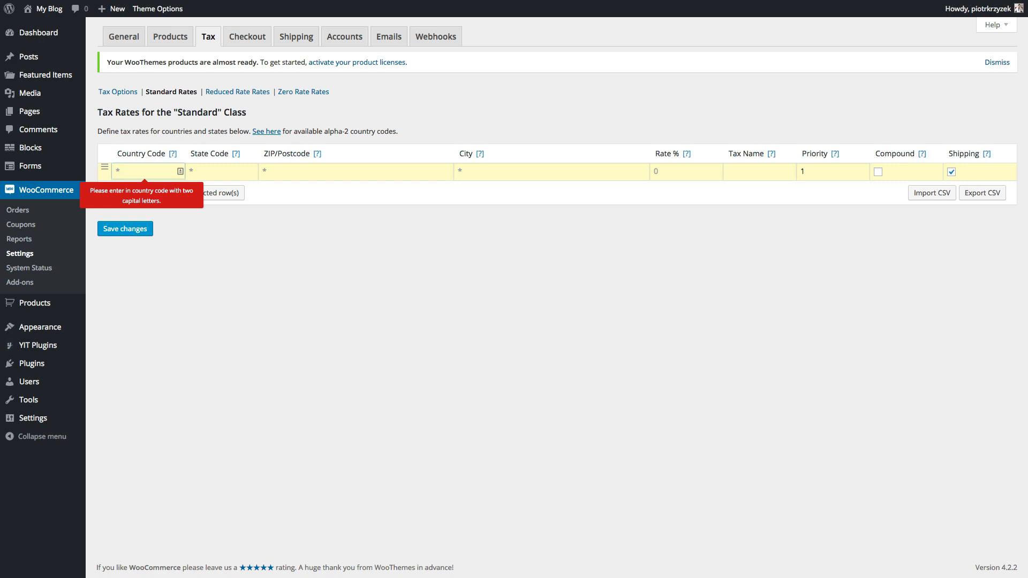
pyautogui.write('US')
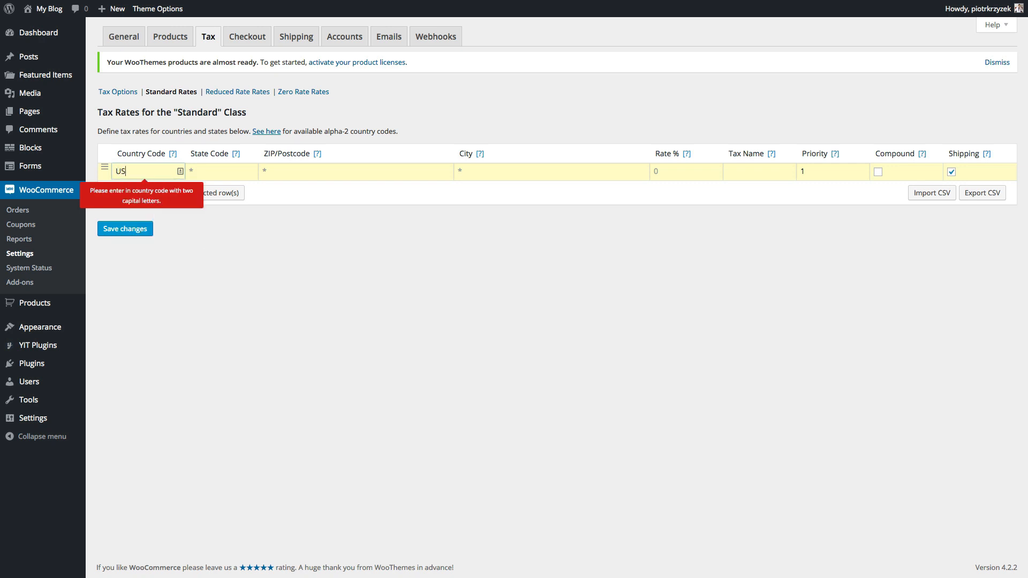
pyautogui.press('Tab')
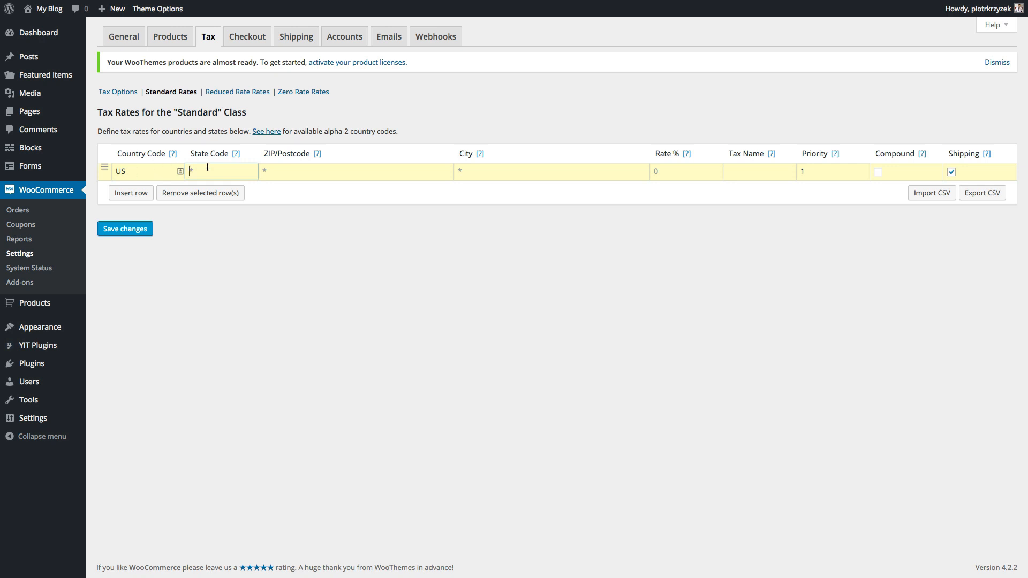
pyautogui.click(152, 172)
pyautogui.click(225, 174)
pyautogui.click(677, 171)
pyautogui.write('9.5')
pyautogui.click(513, 172)
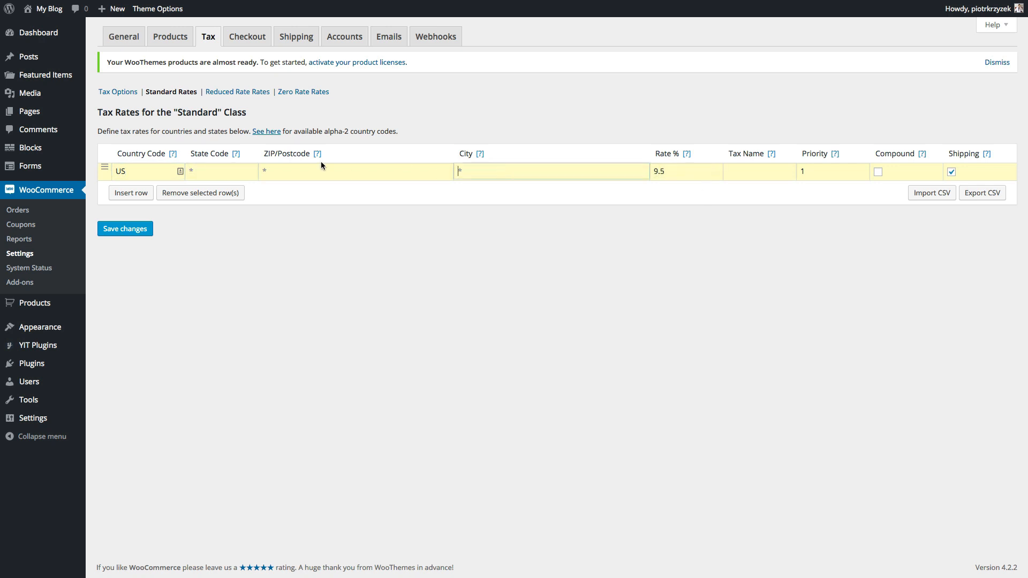
pyautogui.click(285, 172)
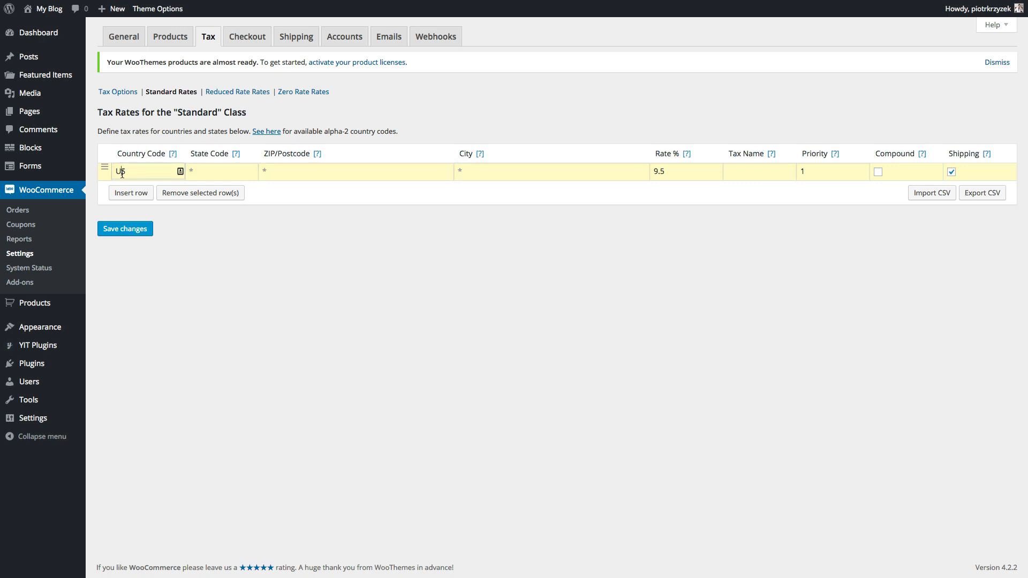
# - Add a second row at 10% for all other locations and save the rates
pyautogui.click(134, 198)
pyautogui.click(140, 189)
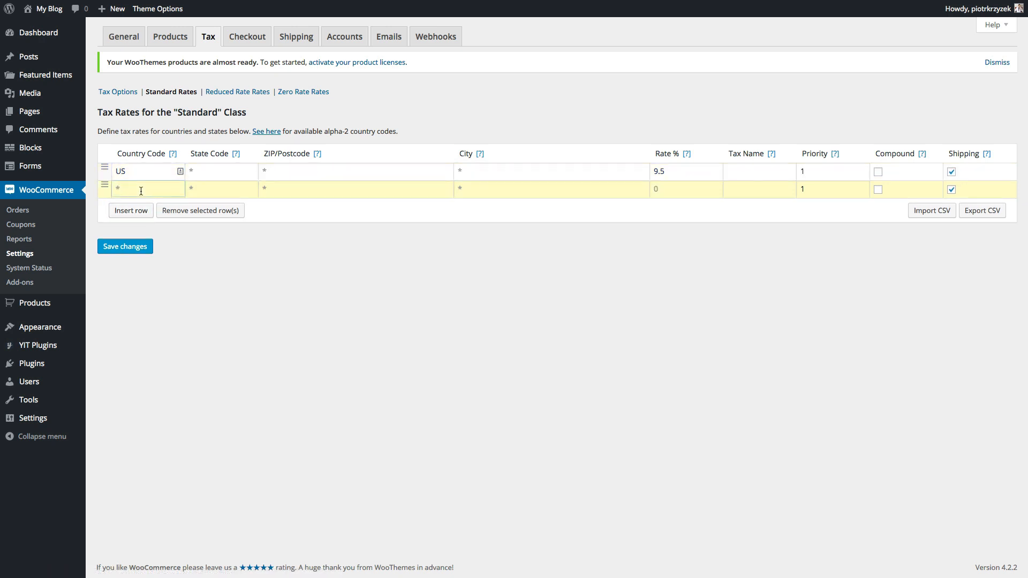
pyautogui.click(676, 184)
pyautogui.write('10')
pyautogui.click(629, 429)
pyautogui.click(128, 247)
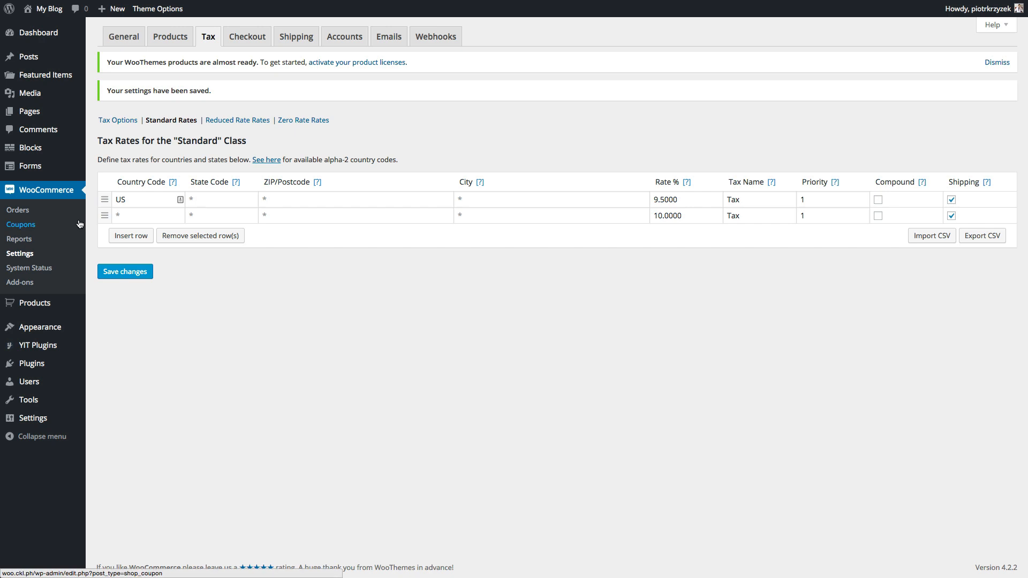
# - Save Free Shipping as disabled and return to the Shipping Options method list
pyautogui.click(298, 36)
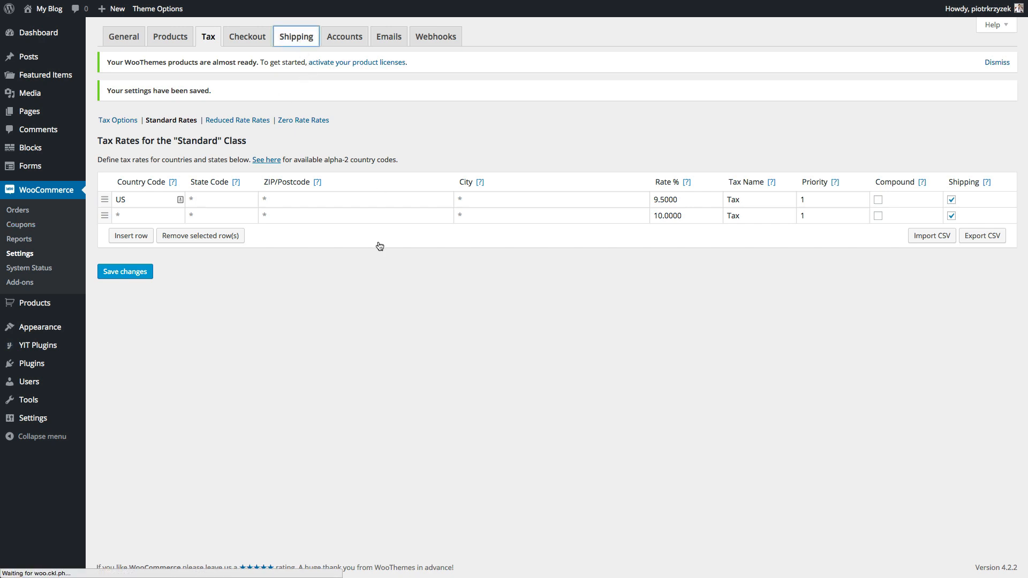
pyautogui.scroll(-2, 378, 316)
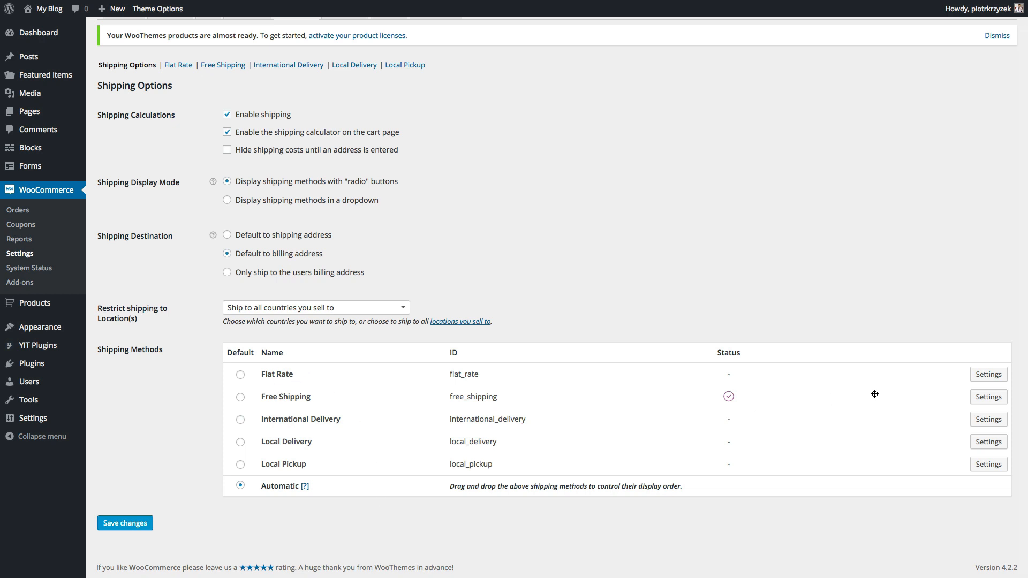
pyautogui.click(977, 402)
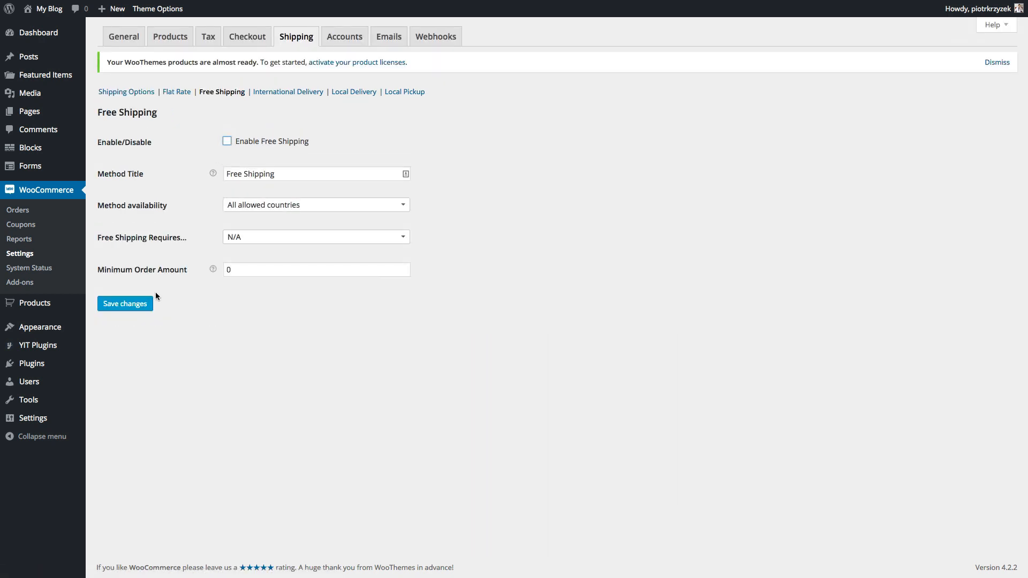
pyautogui.click(151, 302)
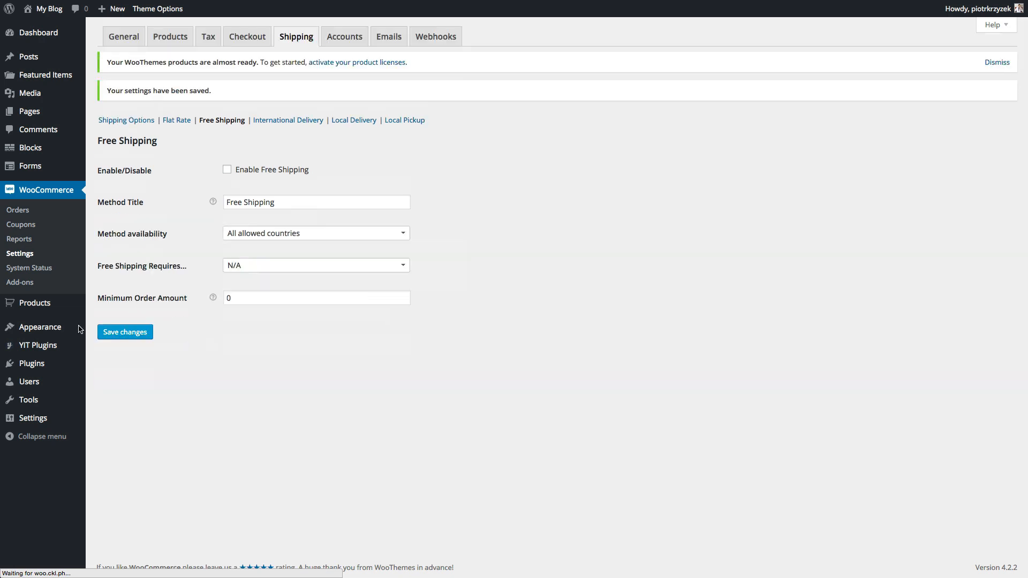
pyautogui.click(129, 121)
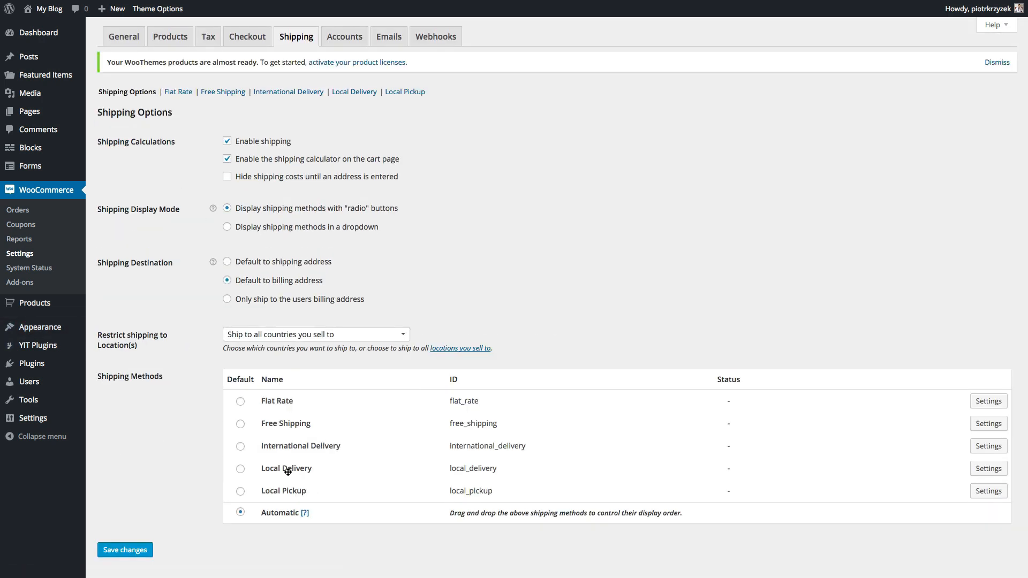
pyautogui.scroll(-1, 287, 471)
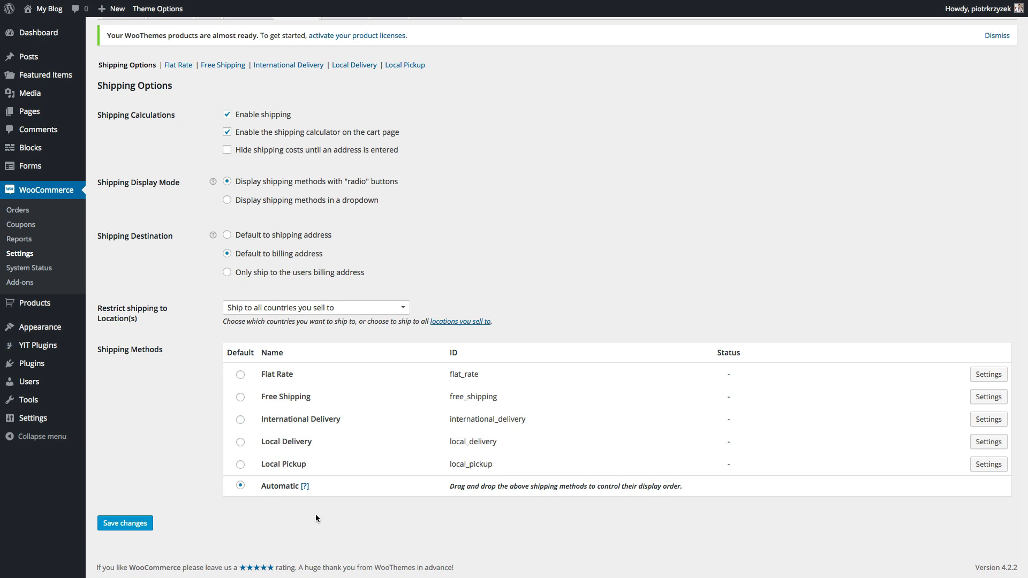
pyautogui.scroll(1, 168, 375)
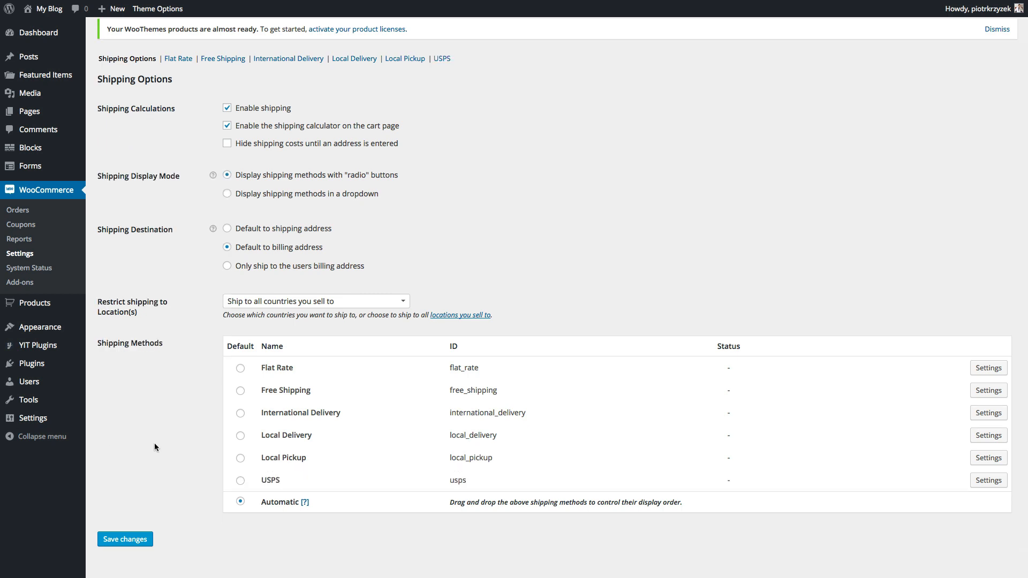
# - Save USPS as the default method, then enable it with origin postcode 60653
pyautogui.click(239, 481)
pyautogui.click(148, 539)
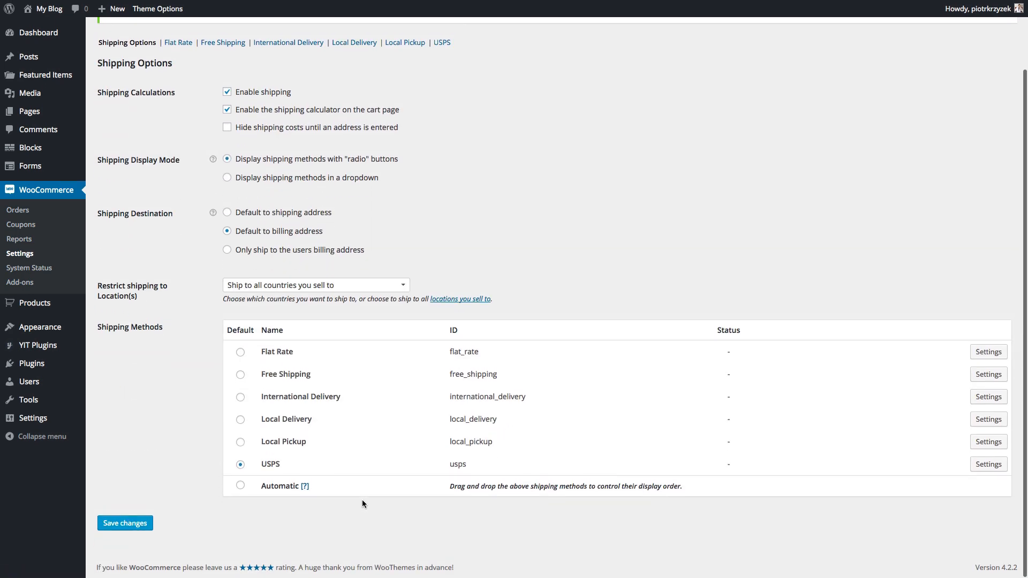
pyautogui.scroll(3, 362, 504)
pyautogui.click(441, 121)
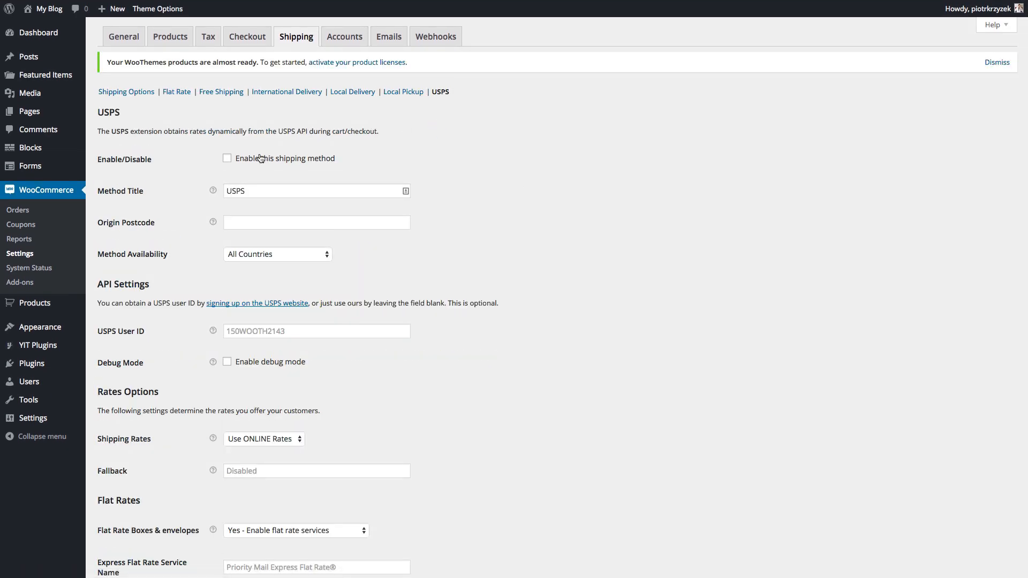
pyautogui.click(250, 160)
pyautogui.click(233, 223)
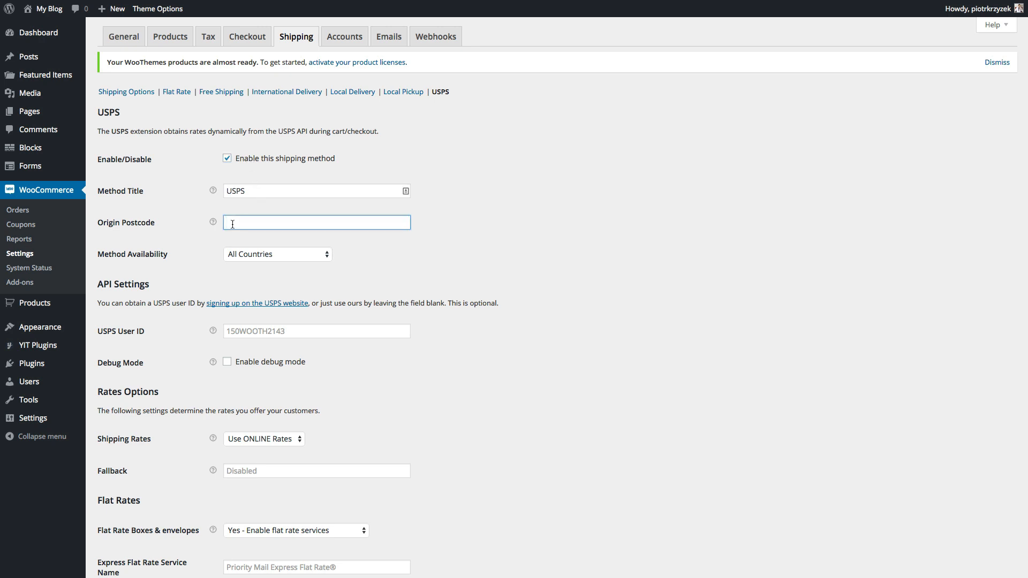
pyautogui.write('60653')
# - Keep availability at All Countries and ONLINE rates, and set Flat Rate Boxes to No
pyautogui.scroll(-3, 184, 260)
pyautogui.click(242, 183)
pyautogui.click(242, 183)
pyautogui.scroll(-4, 257, 179)
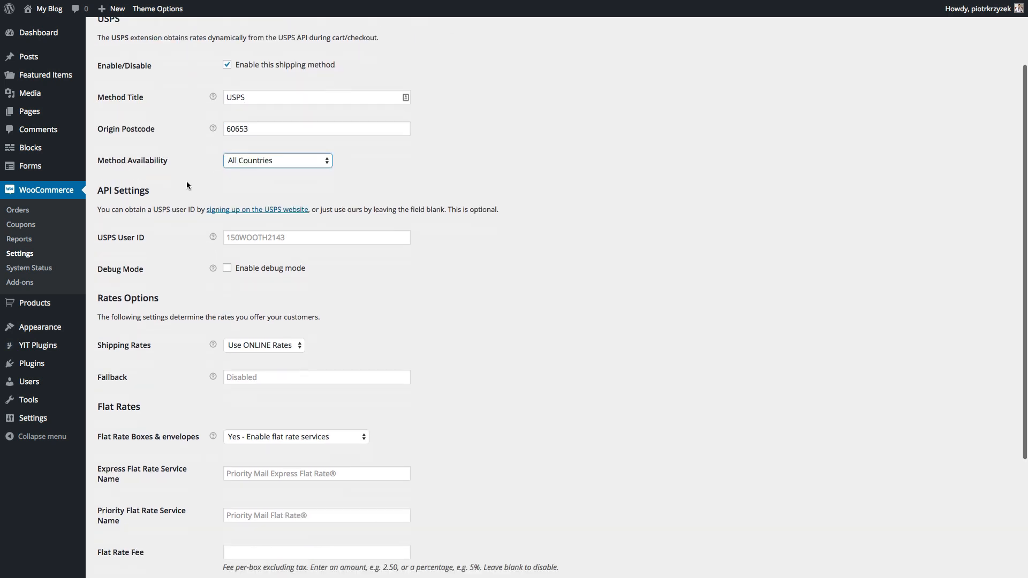
pyautogui.click(269, 174)
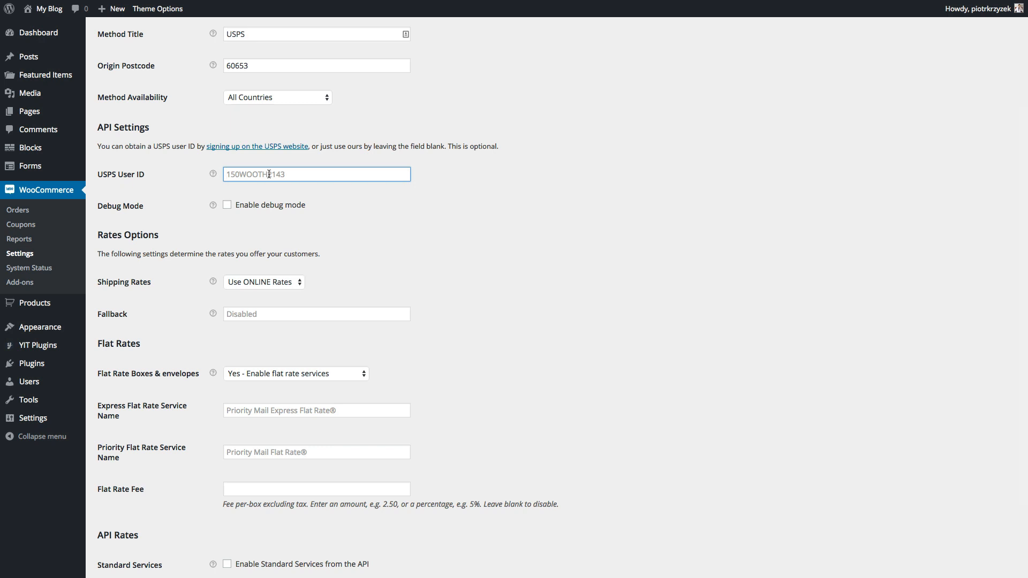
pyautogui.scroll(-3, 299, 189)
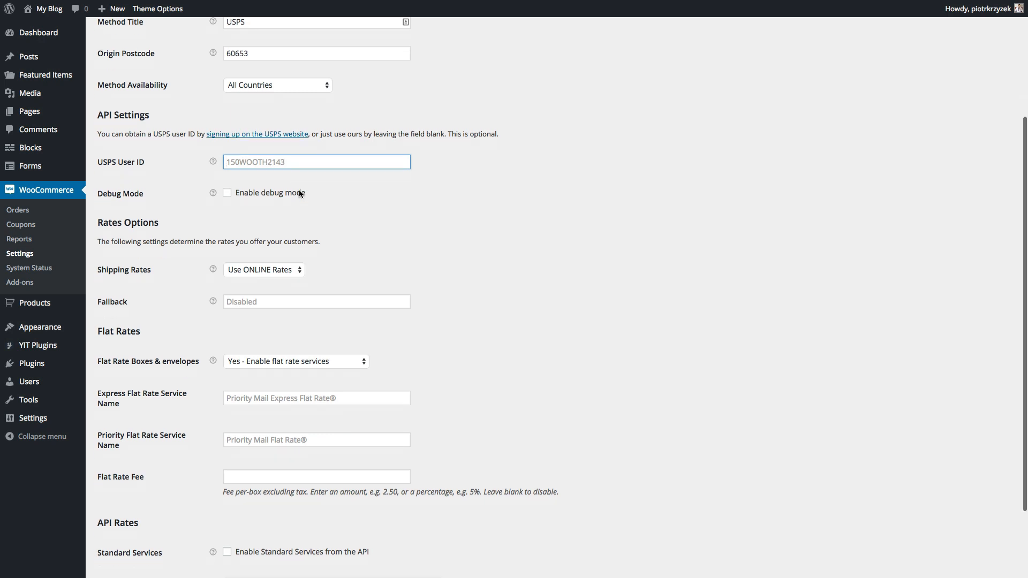
pyautogui.click(287, 219)
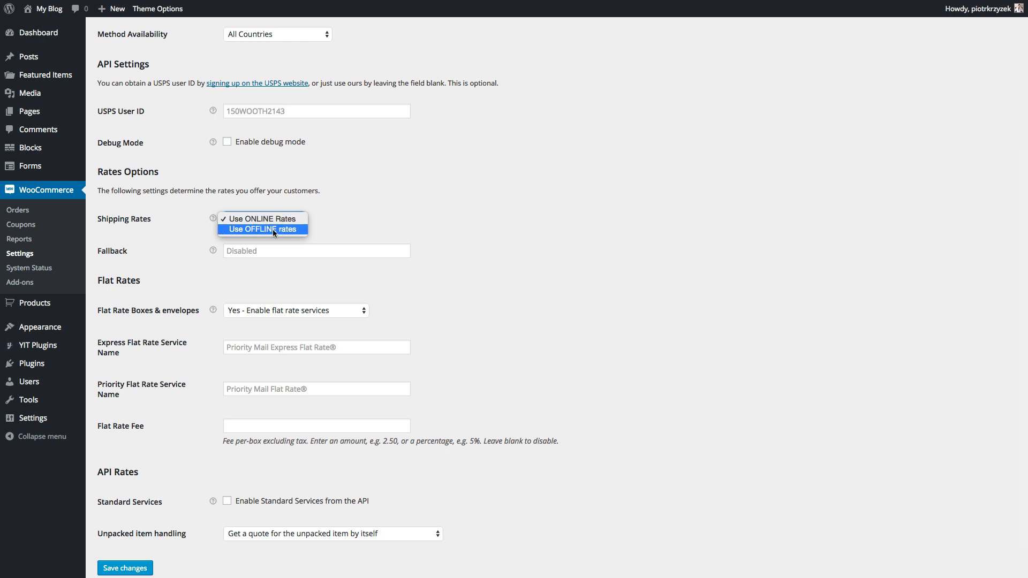
pyautogui.click(272, 229)
pyautogui.click(265, 218)
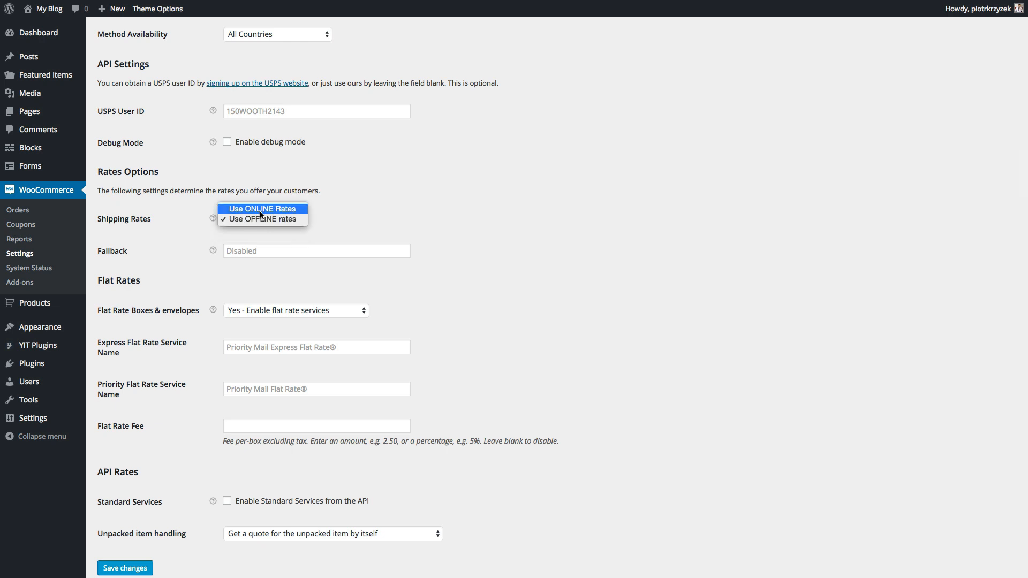
pyautogui.click(261, 209)
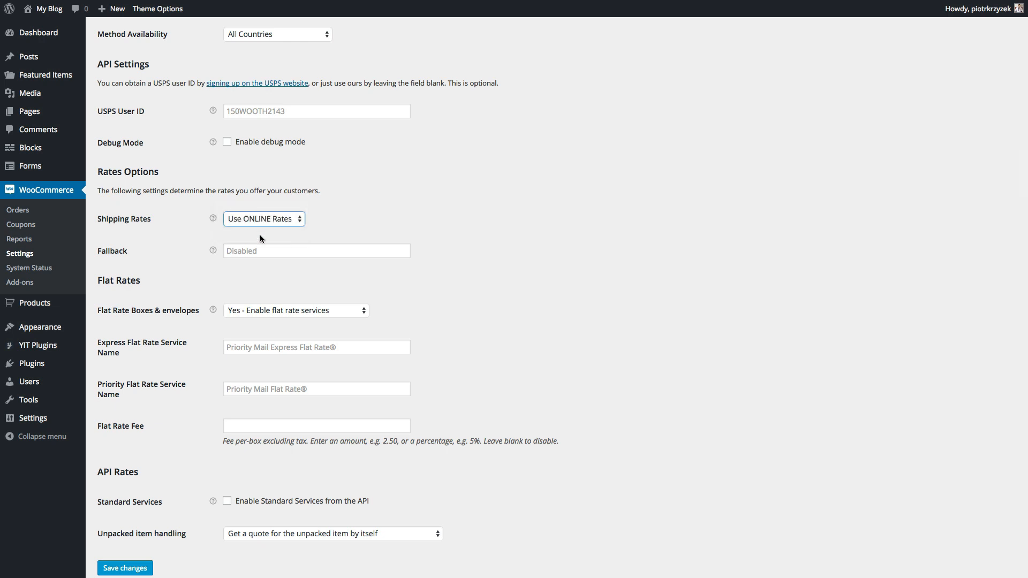
pyautogui.scroll(-2, 258, 238)
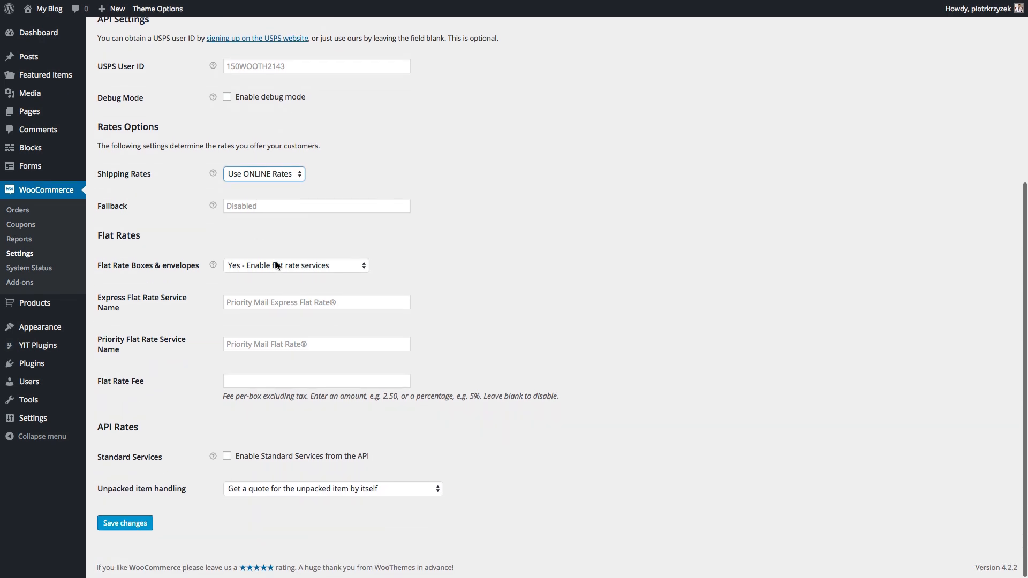
pyautogui.click(277, 265)
pyautogui.click(262, 276)
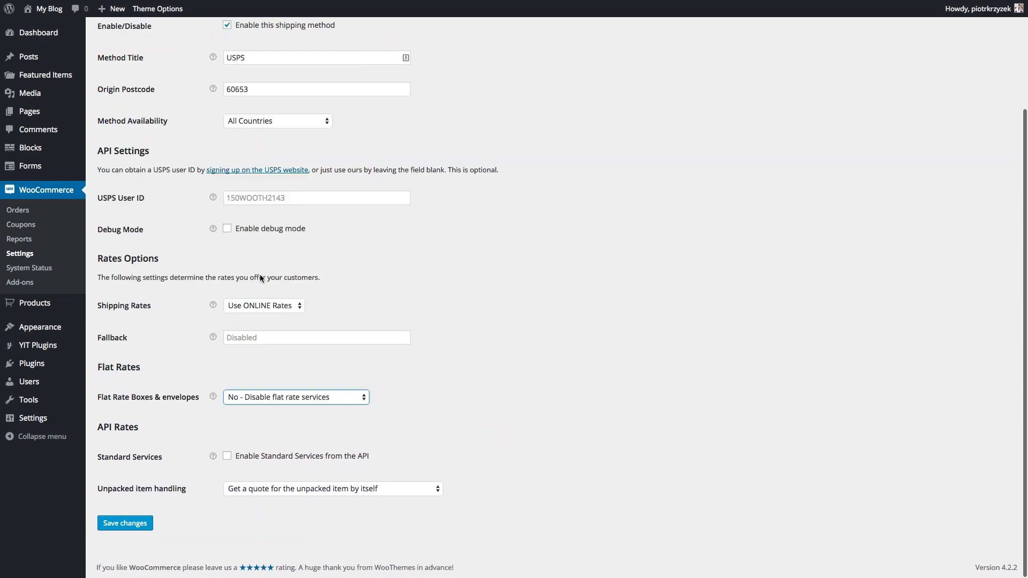
# - Enable standard API services, excluding the First Class international options and GXG Envelope
pyautogui.click(239, 459)
pyautogui.scroll(-5, 165, 417)
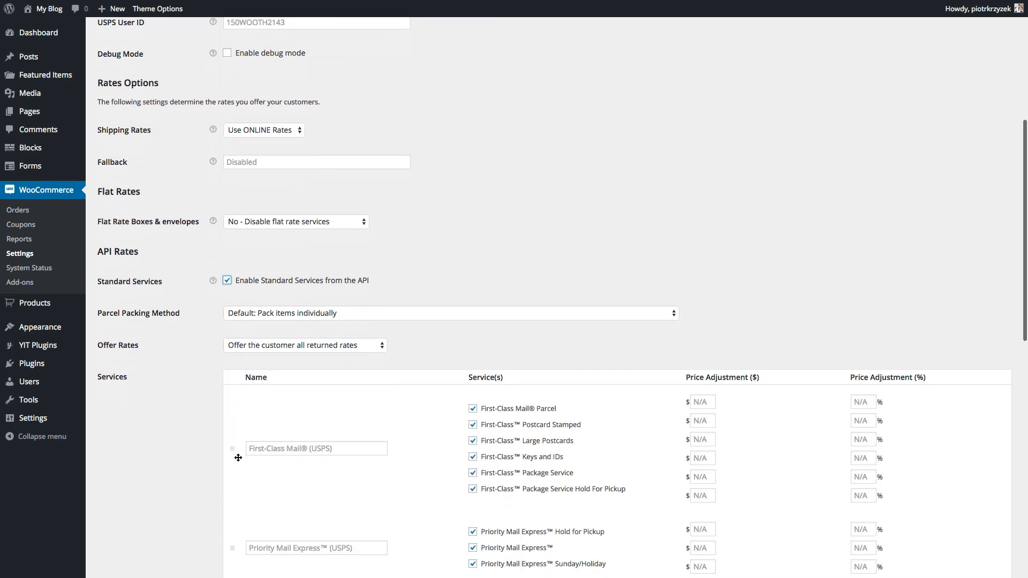
pyautogui.scroll(-12, 166, 417)
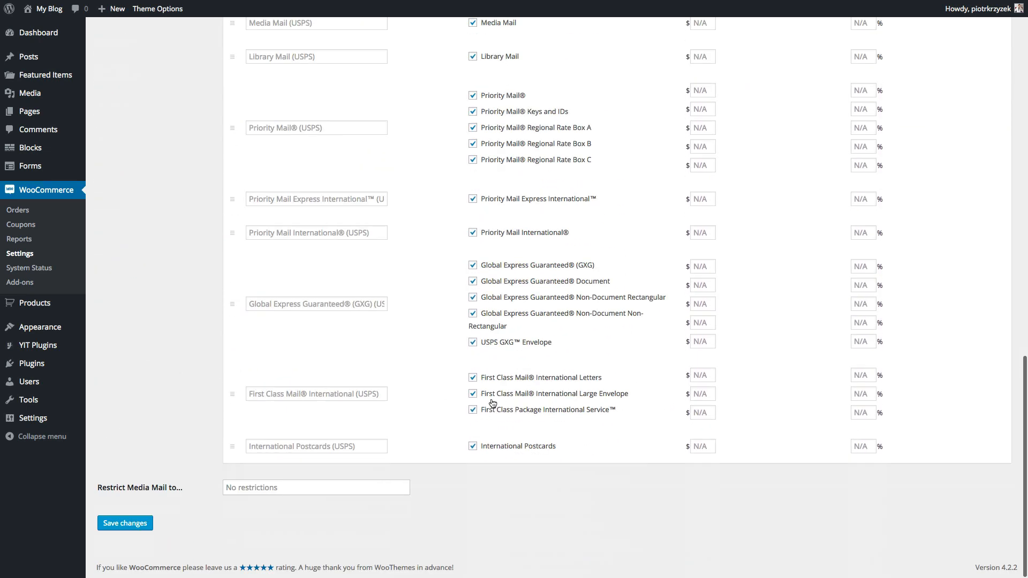
pyautogui.click(472, 410)
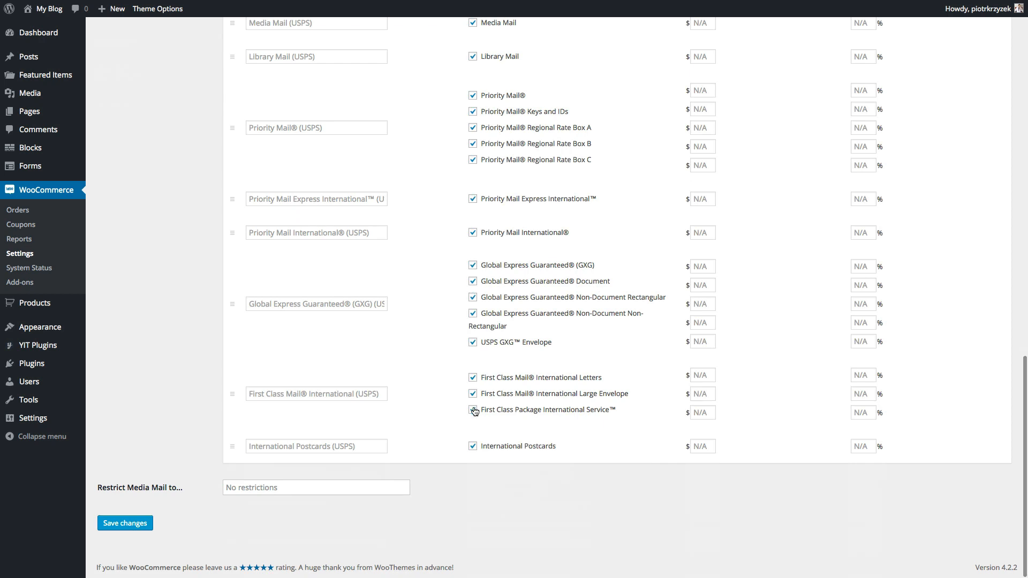
pyautogui.click(473, 394)
pyautogui.click(473, 377)
pyautogui.scroll(1, 473, 377)
pyautogui.click(473, 374)
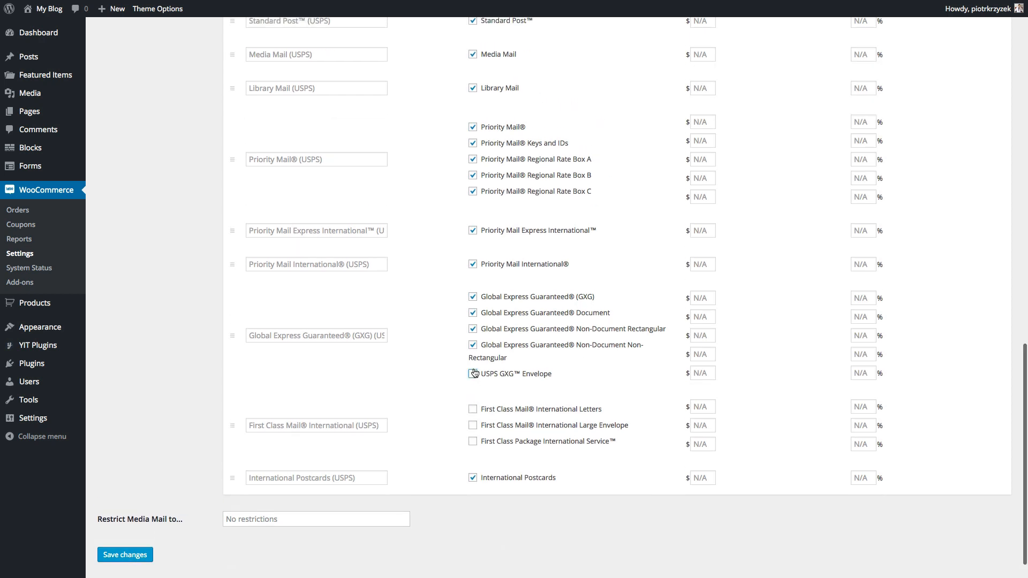
# - Also exclude Library Mail, Media Mail and First-Class Mail Parcel, then save the USPS settings
pyautogui.scroll(3, 475, 348)
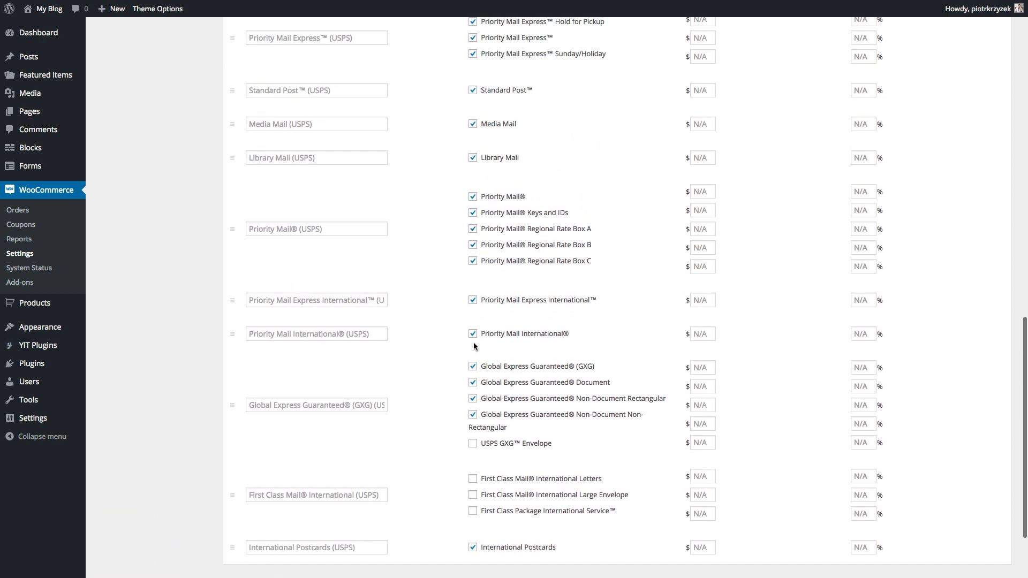
pyautogui.scroll(4, 473, 347)
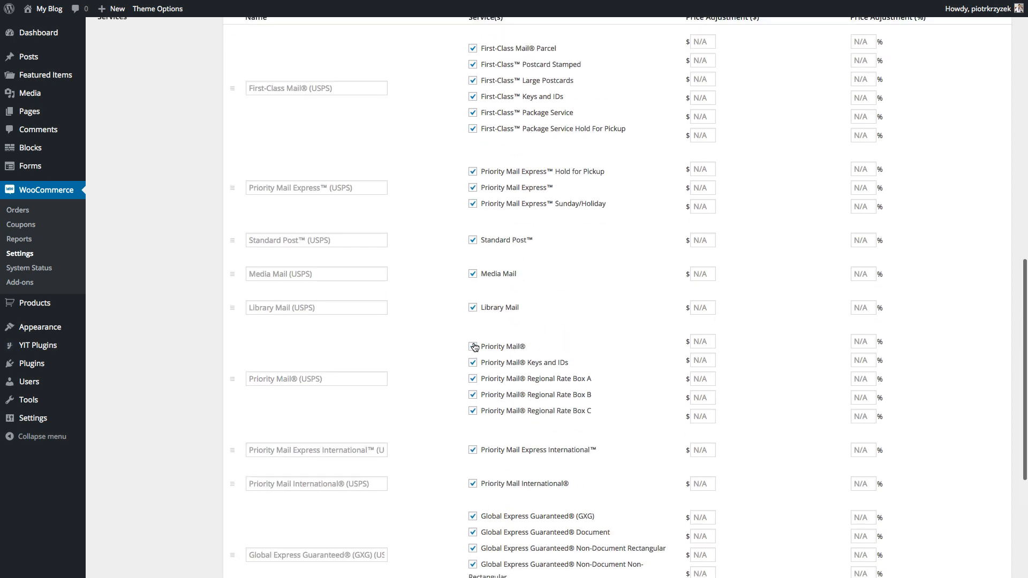
pyautogui.click(473, 310)
pyautogui.click(472, 276)
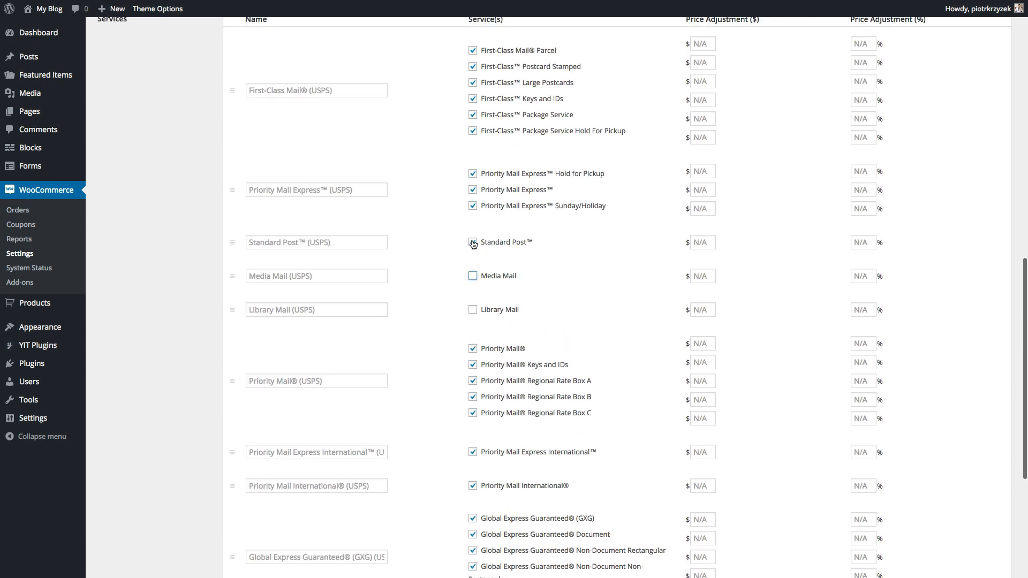
pyautogui.scroll(3, 472, 241)
pyautogui.scroll(-4, 471, 295)
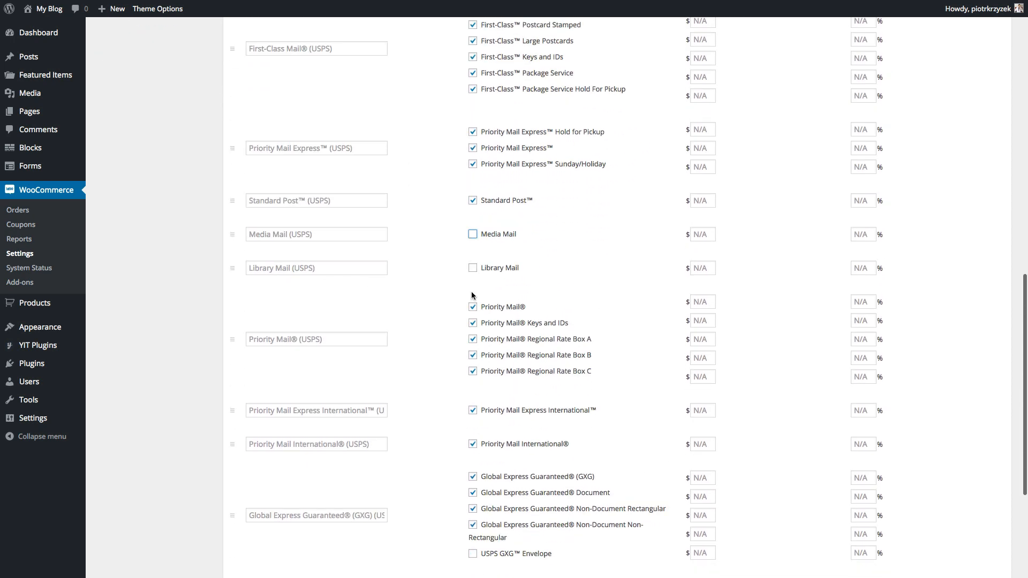
pyautogui.scroll(7, 472, 295)
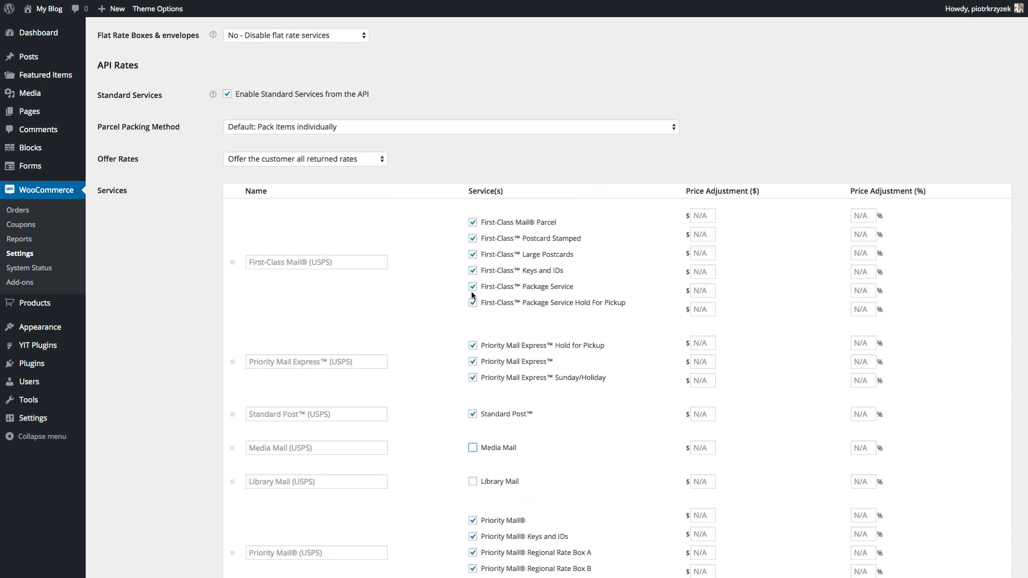
pyautogui.click(473, 222)
pyautogui.scroll(-1, 312, 256)
pyautogui.scroll(-14, 312, 256)
pyautogui.click(125, 523)
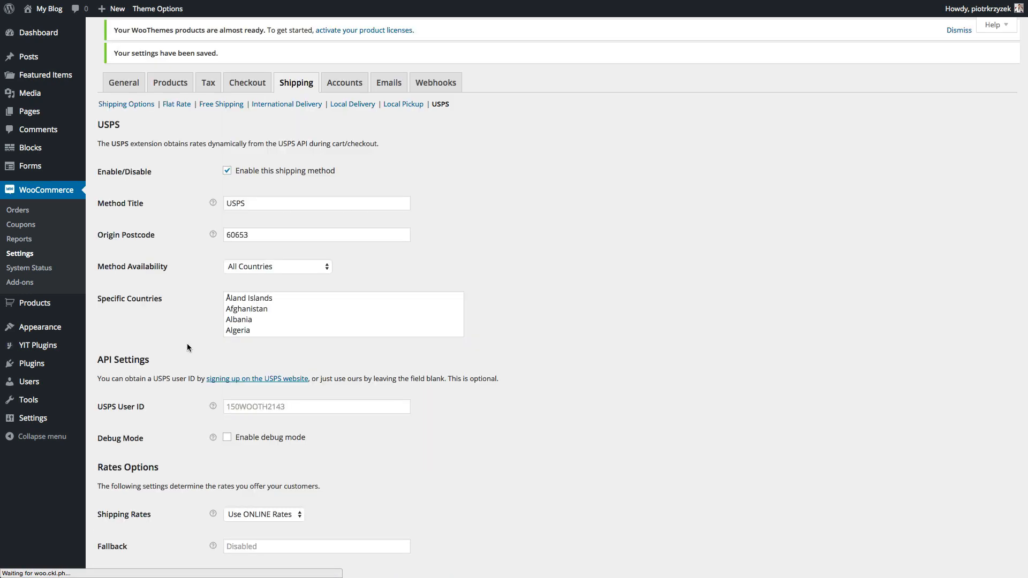
pyautogui.scroll(-11, 188, 347)
pyautogui.scroll(-3, 187, 347)
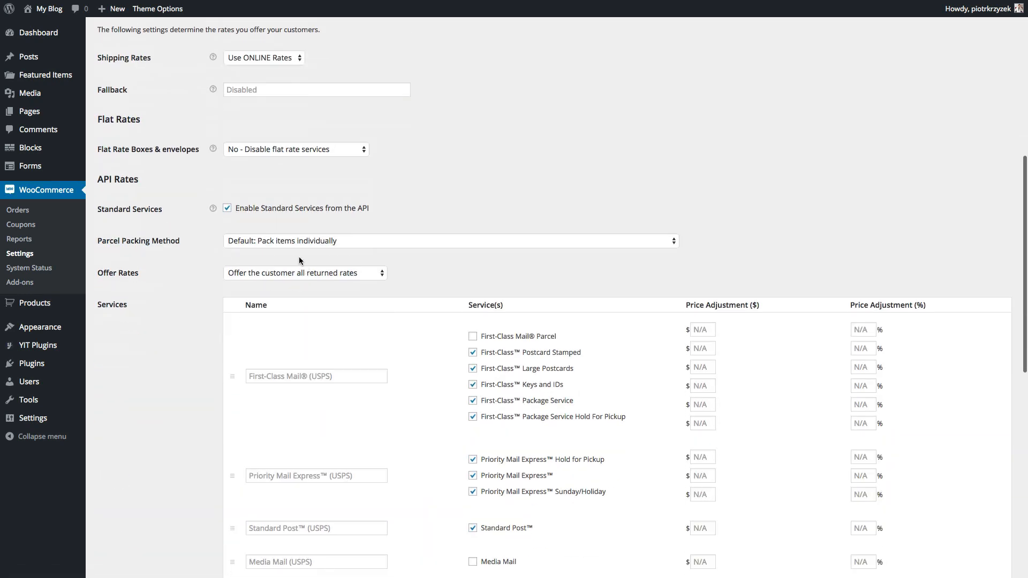
pyautogui.click(266, 241)
pyautogui.click(257, 260)
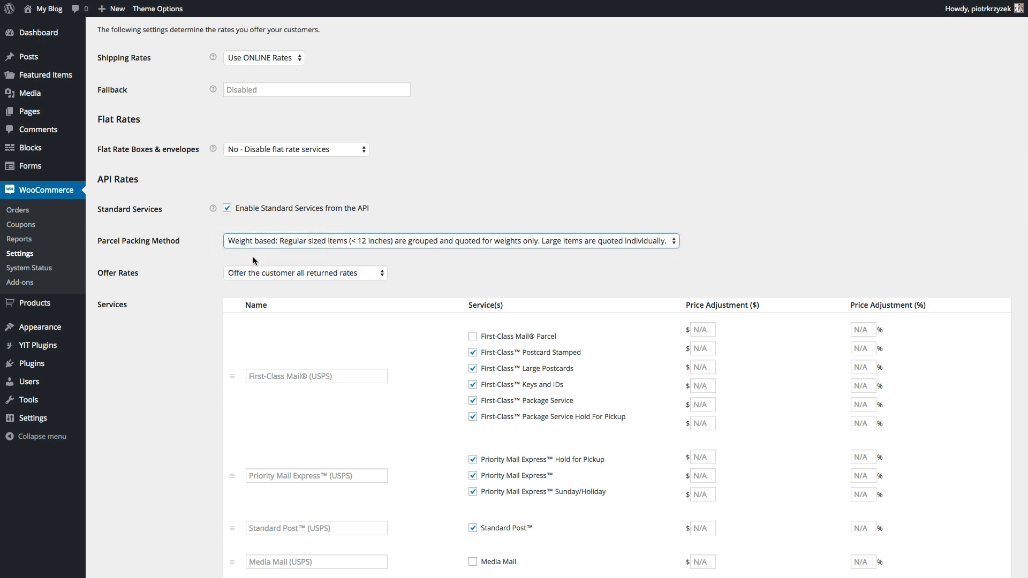
pyautogui.click(268, 242)
pyautogui.click(262, 236)
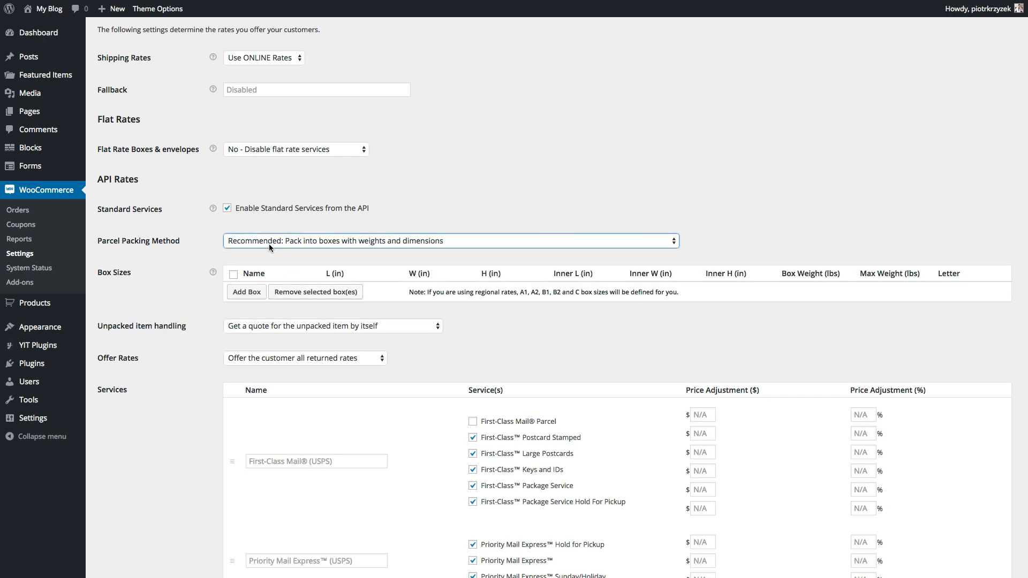
pyautogui.scroll(-5, 501, 466)
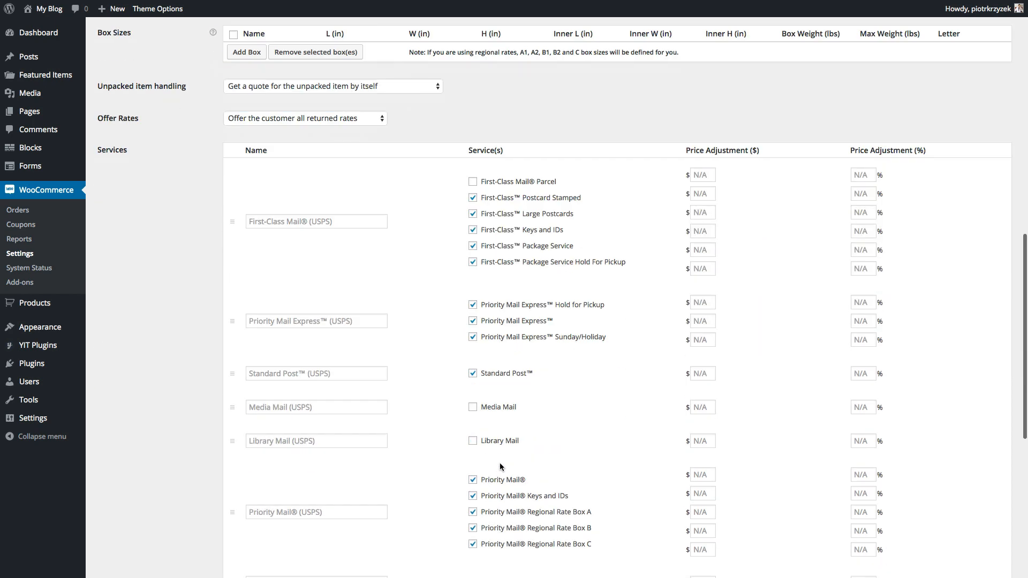
pyautogui.scroll(5, 501, 467)
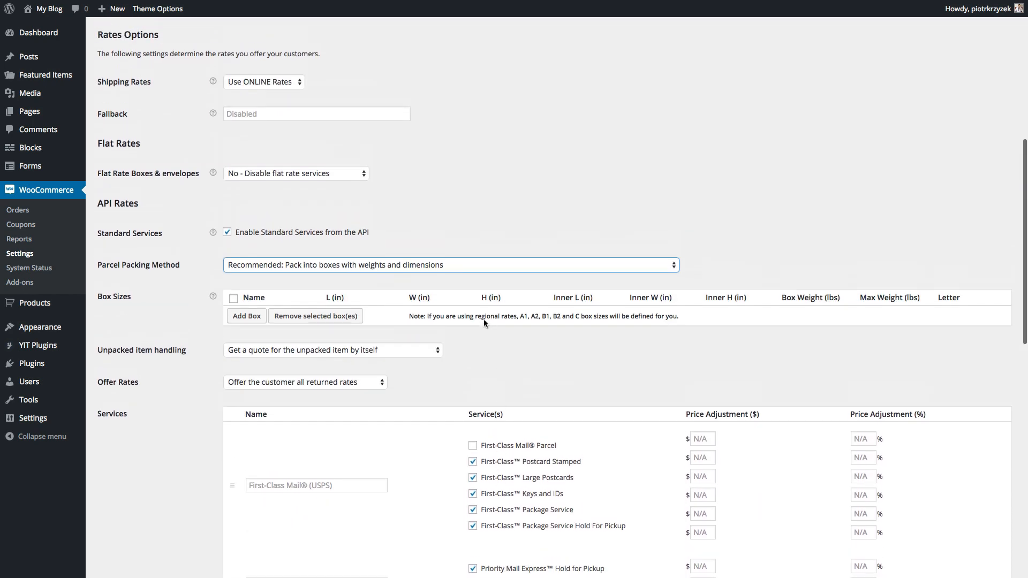
pyautogui.moveTo(409, 316); pyautogui.dragTo(462, 316)
pyautogui.click(651, 312)
pyautogui.click(454, 315)
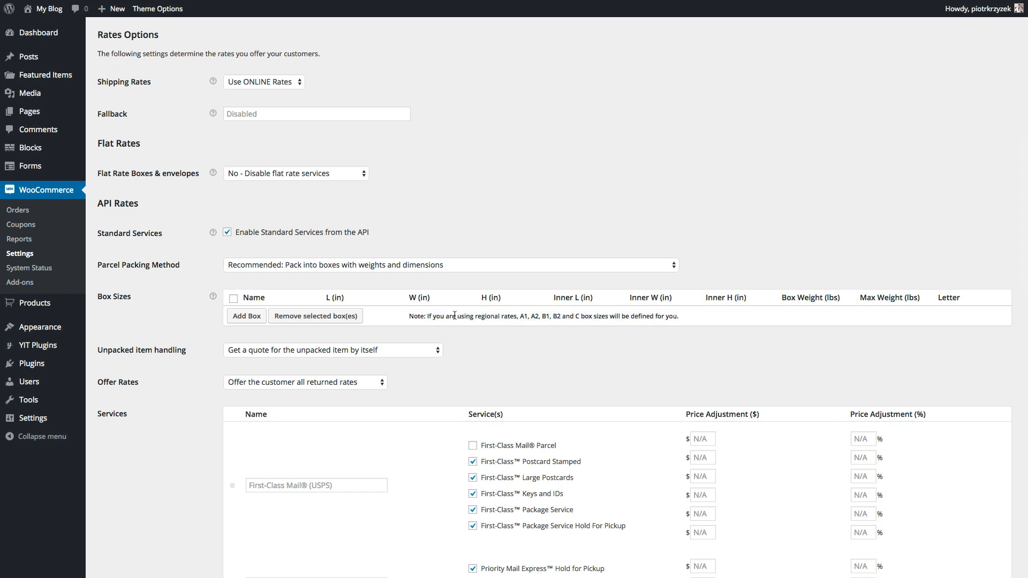
# - Add a custom box named 'Box 1' with outer dimensions 10×10×10
pyautogui.click(240, 316)
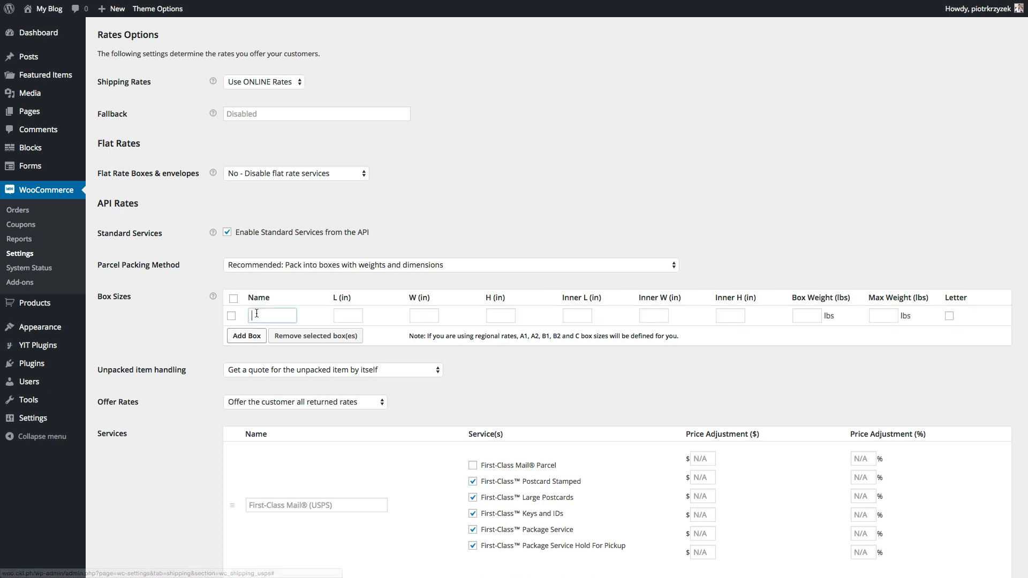
pyautogui.click(258, 315)
pyautogui.click(258, 314)
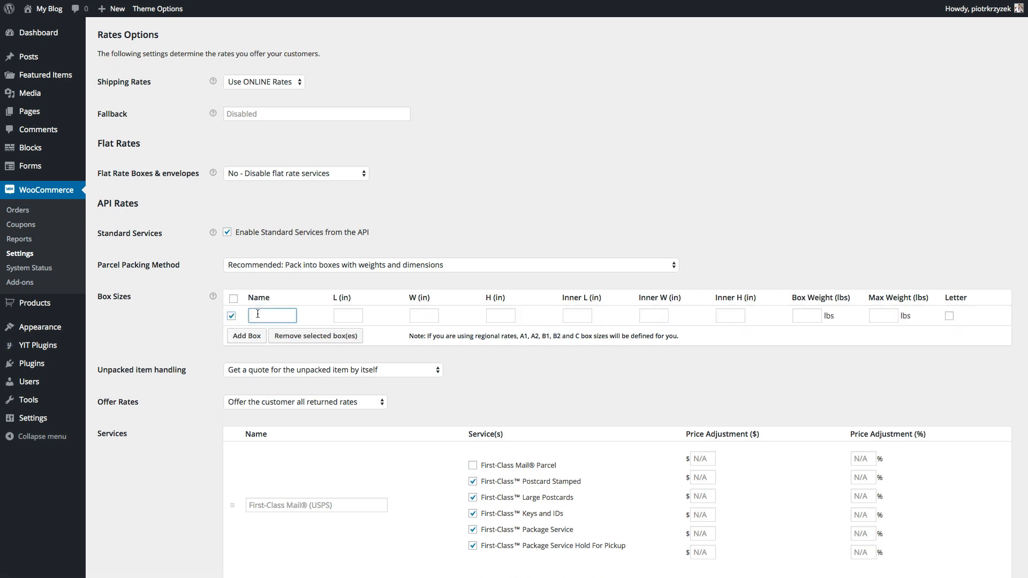
pyautogui.write('Box 1')
pyautogui.press('Tab')
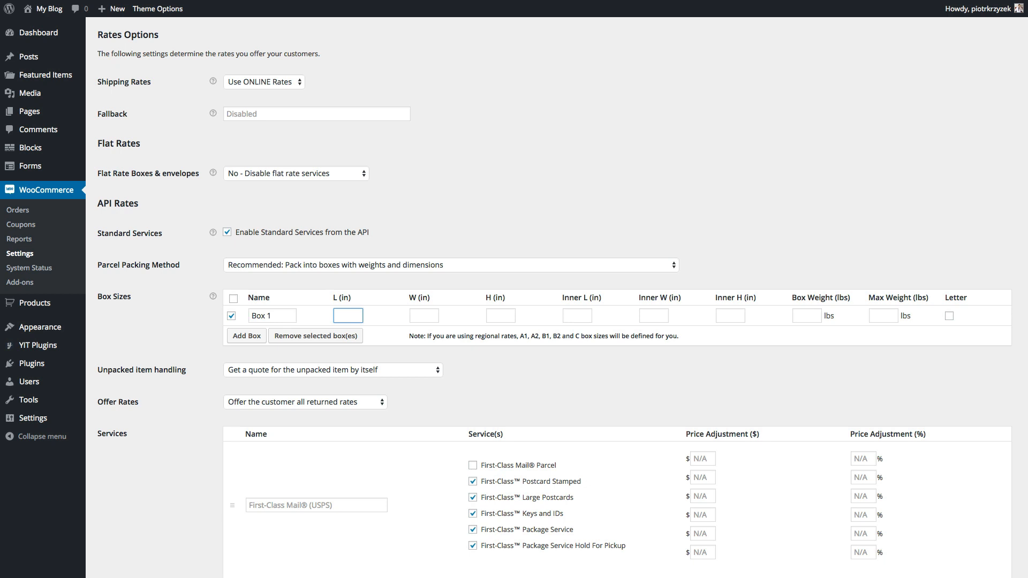
pyautogui.write('10')
pyautogui.press('Tab')
pyautogui.write('10')
pyautogui.press('super+space')
pyautogui.press('Escape')
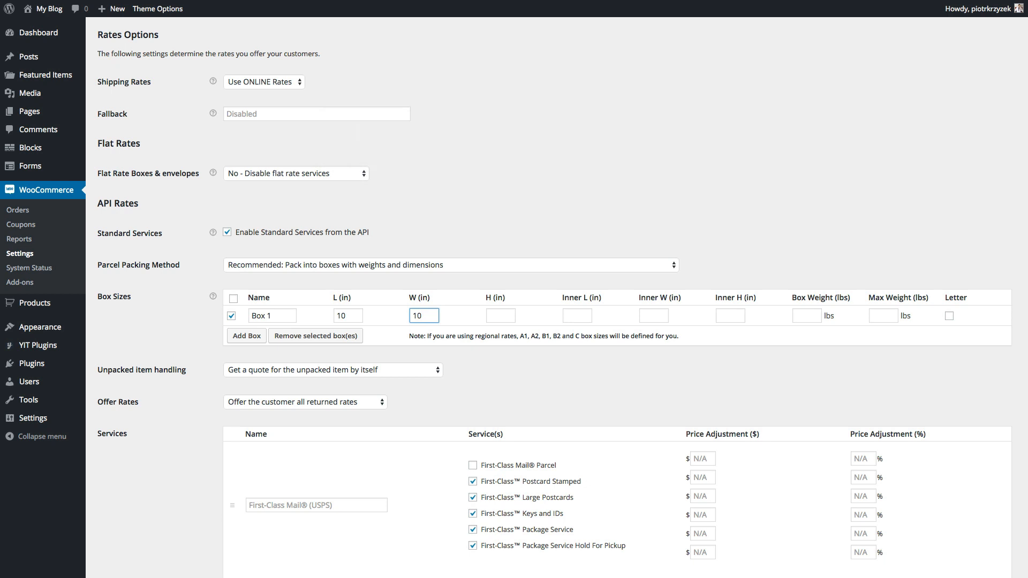
pyautogui.press('Tab')
pyautogui.write('10')
# - Fill in Box 1's inner dimensions, 0 lbs box weight and 10 lbs max weight, then save
pyautogui.press('Tab')
pyautogui.write('9')
pyautogui.press('Tab')
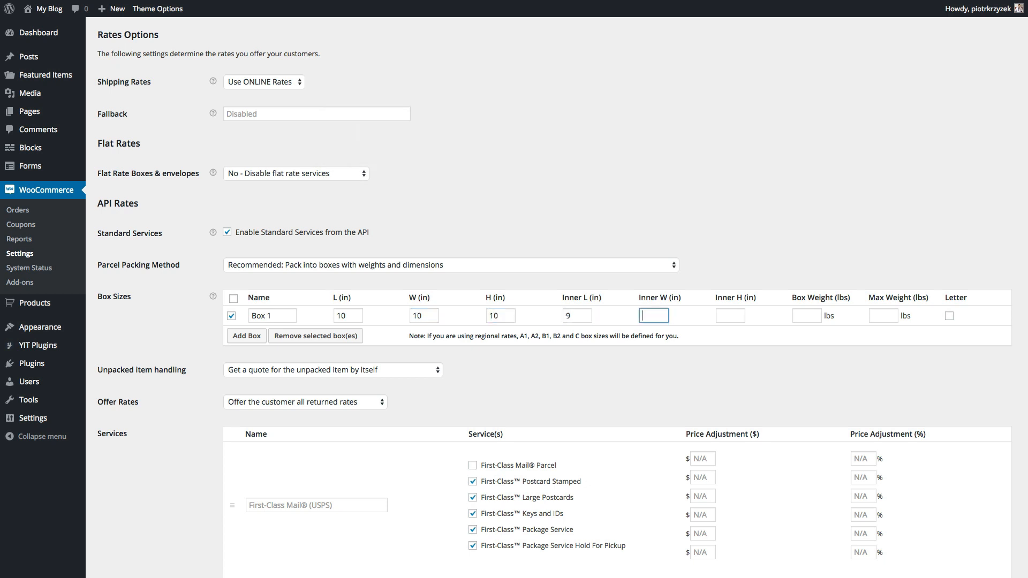
pyautogui.write('9')
pyautogui.press('Tab')
pyautogui.write('9')
pyautogui.press('Tab')
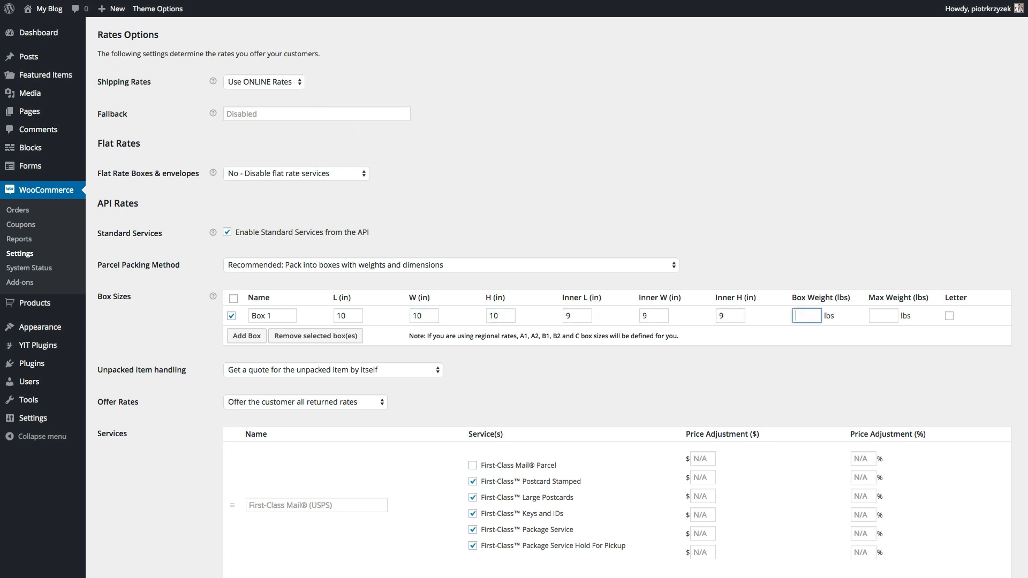
pyautogui.write('10')
pyautogui.press('Tab')
pyautogui.hotkey('shift', 'Tab')
pyautogui.write('0')
pyautogui.press('Tab')
pyautogui.write('10')
pyautogui.click(520, 412)
pyautogui.click(432, 319)
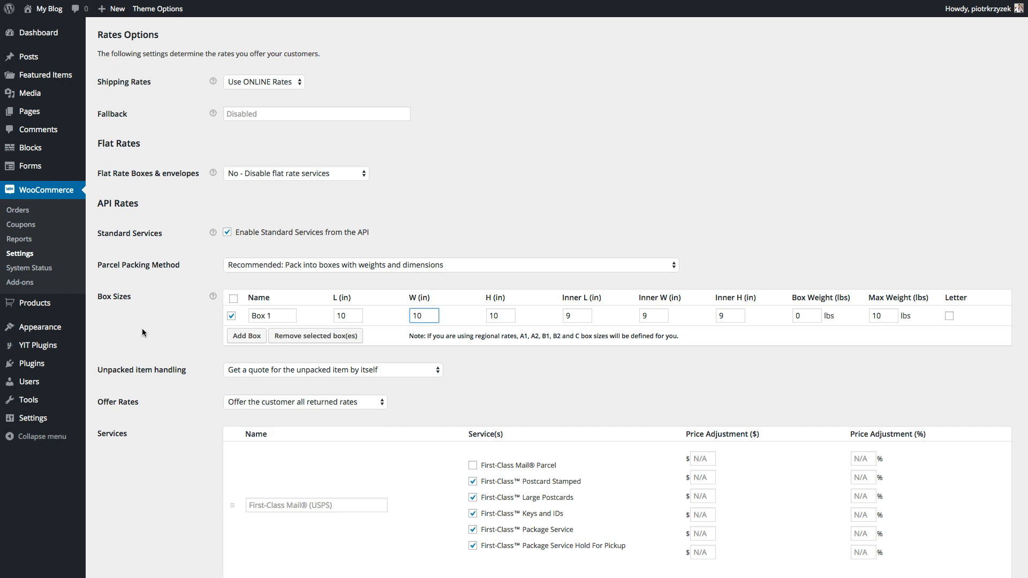
pyautogui.scroll(-15, 142, 329)
pyautogui.click(126, 525)
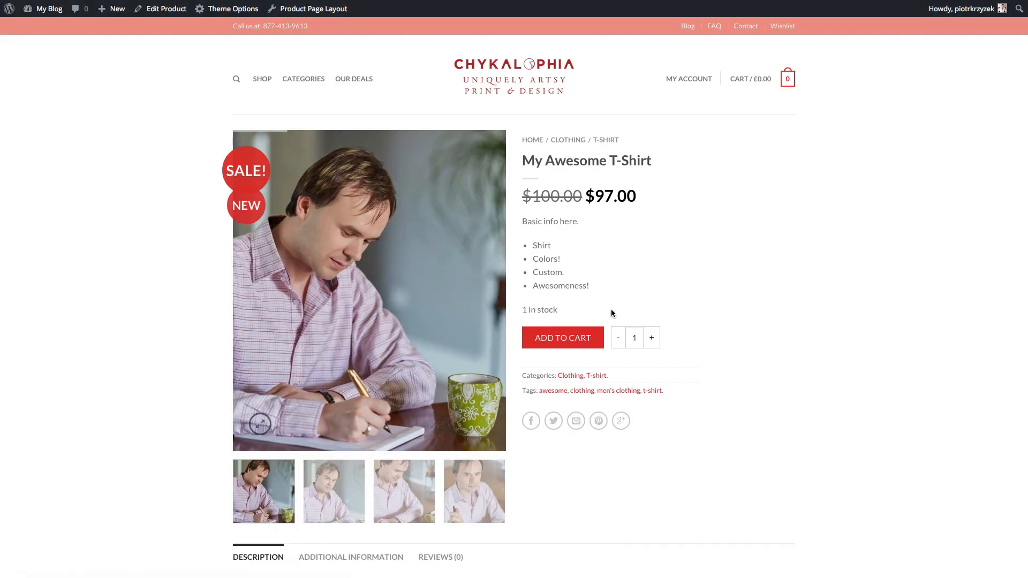
# - Add My Awesome T-Shirt to the cart and open the Cart page showing it at $97.00
pyautogui.click(566, 338)
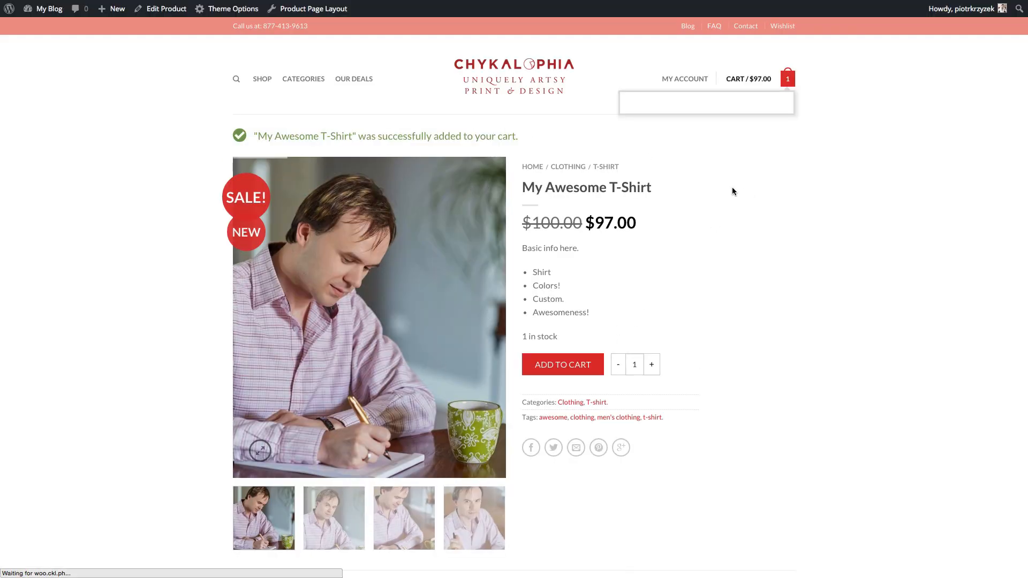
pyautogui.click(725, 183)
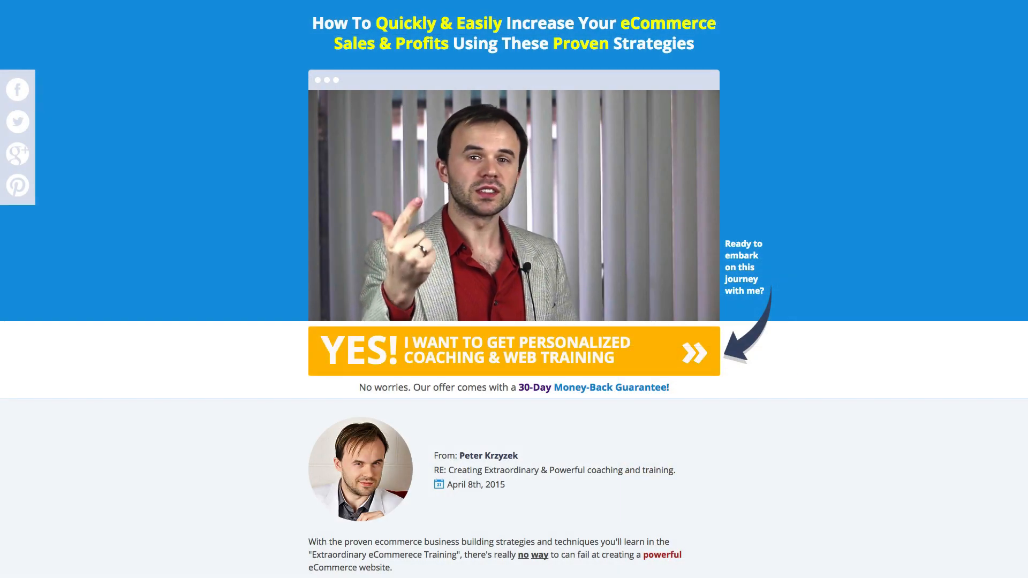
# - Scroll down the sales page to the 30 Day Money-Back Guarantee and $97-per-month offer
pyautogui.scroll(-5, 226, 362)
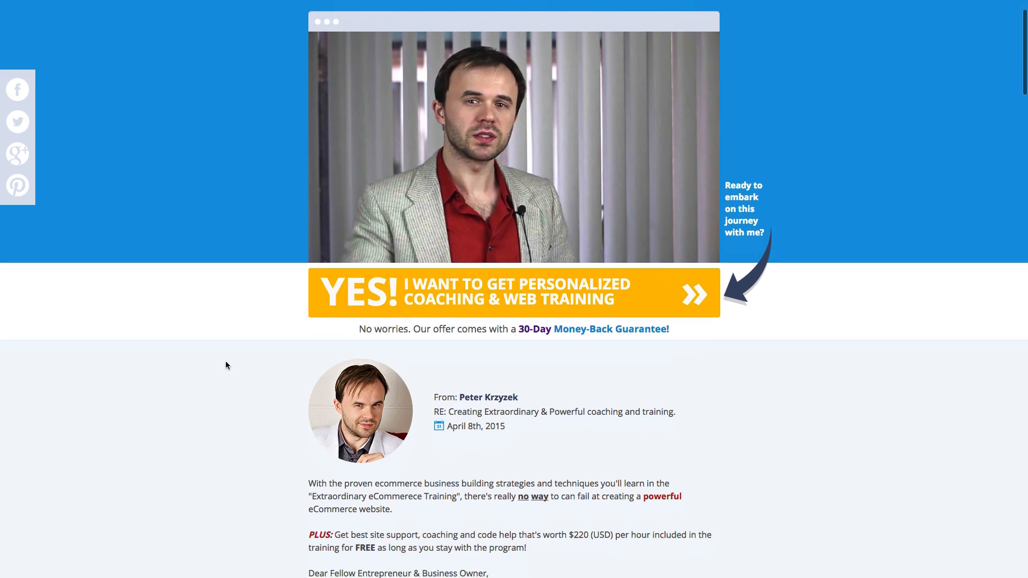
pyautogui.scroll(-3, 226, 365)
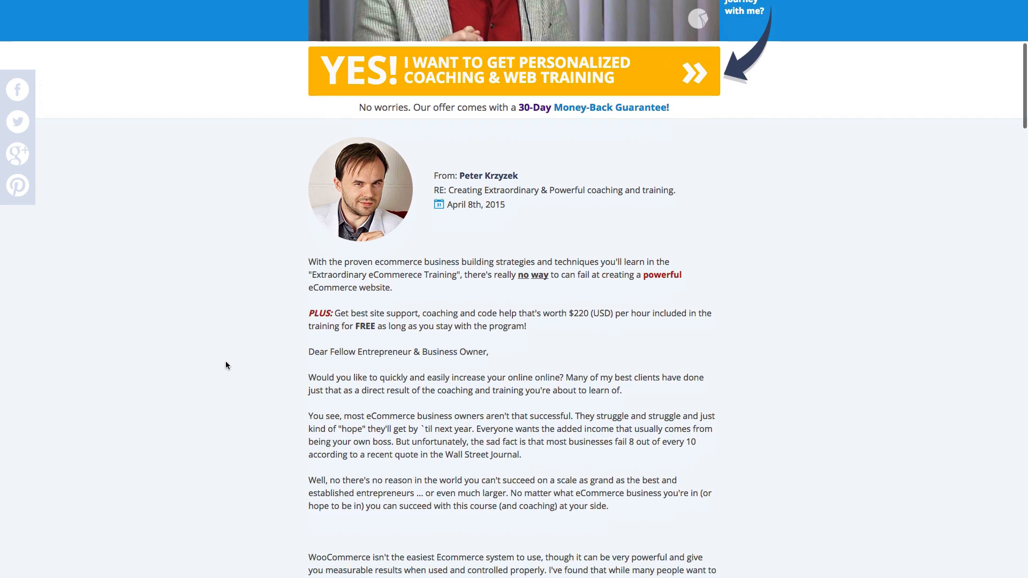
pyautogui.scroll(-1, 226, 365)
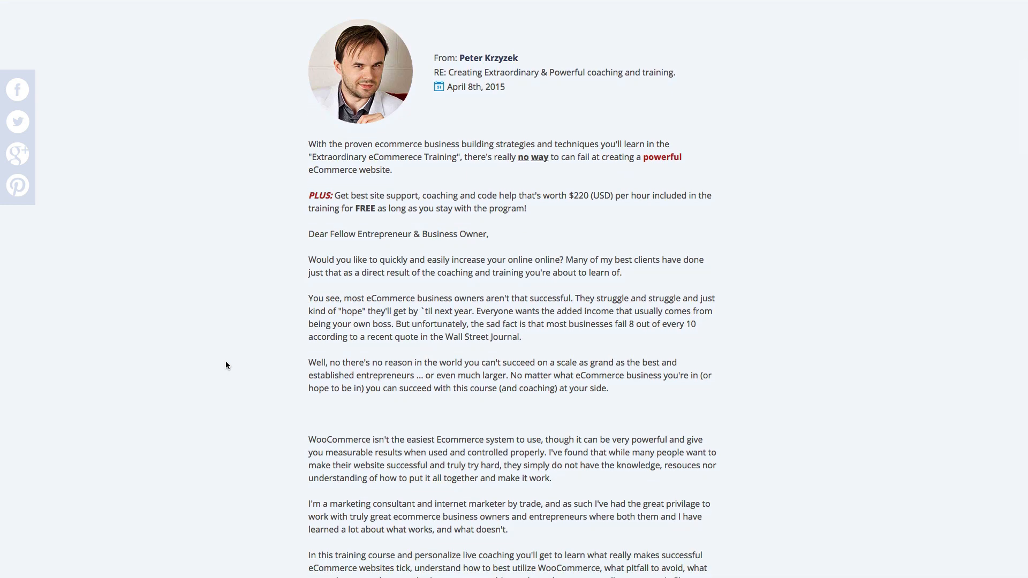
pyautogui.scroll(-4, 225, 365)
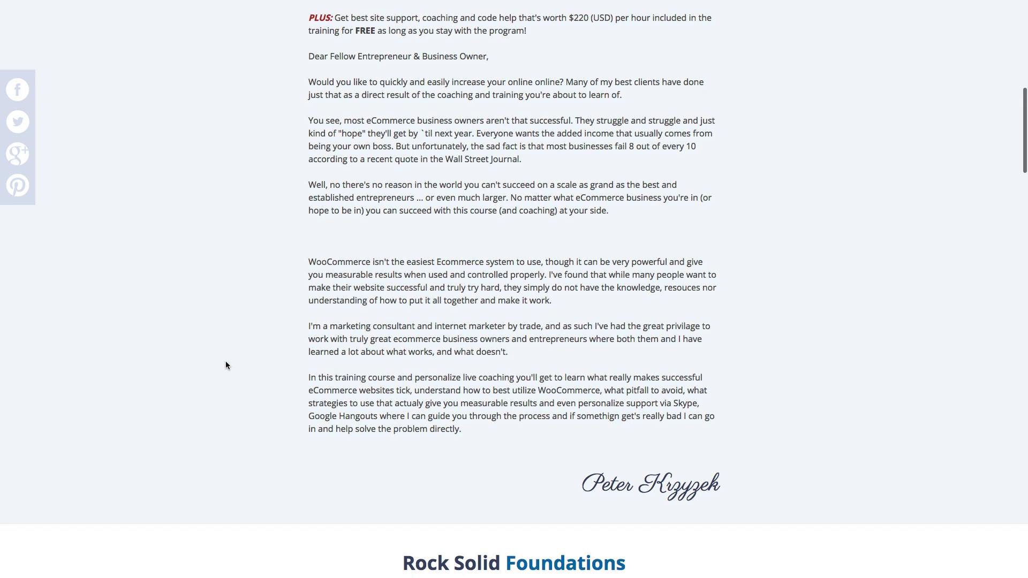
pyautogui.scroll(-8, 225, 365)
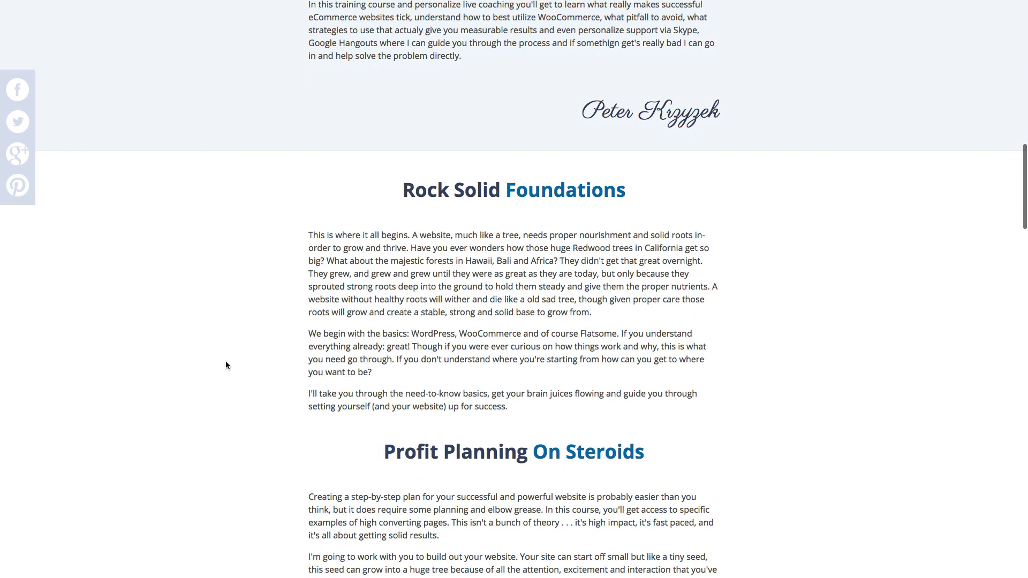
pyautogui.scroll(-2, 226, 366)
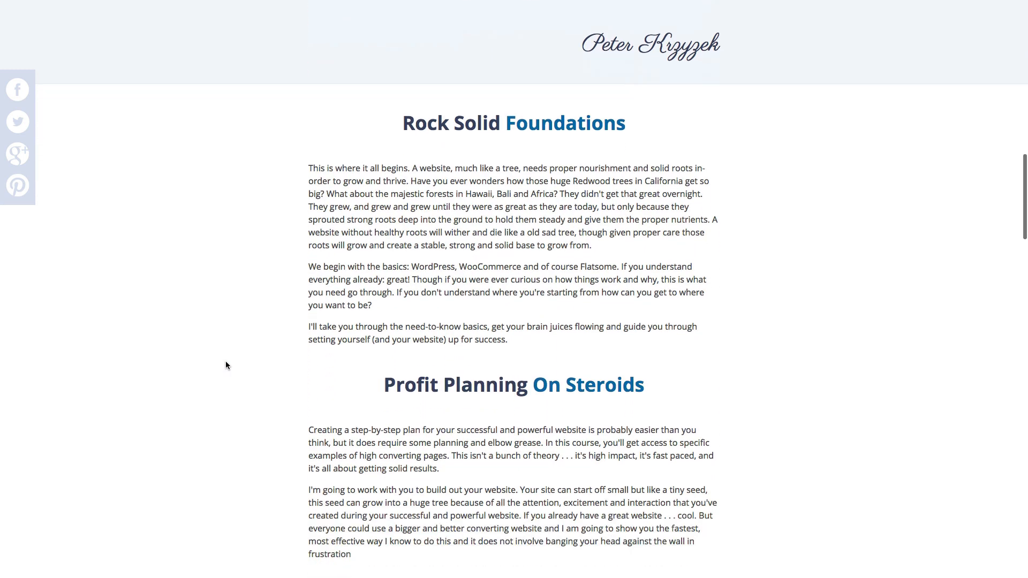
pyautogui.scroll(-20, 226, 365)
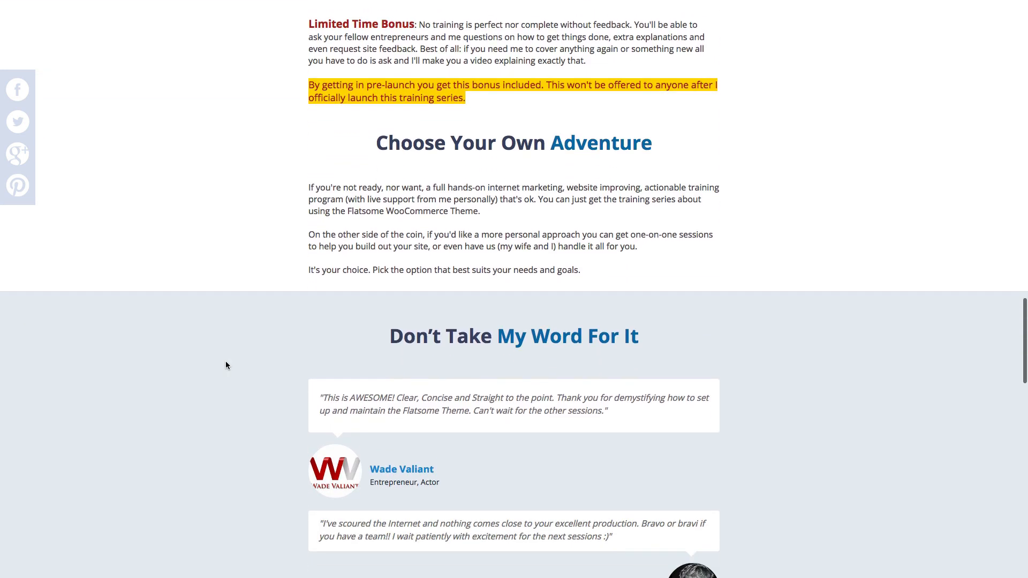
pyautogui.scroll(-19, 226, 365)
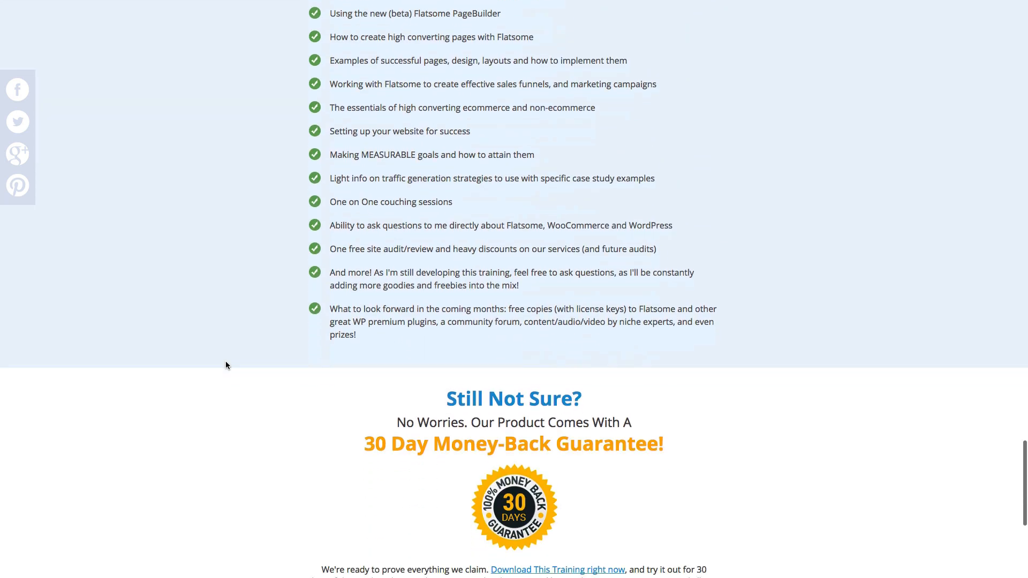
pyautogui.scroll(-4, 226, 365)
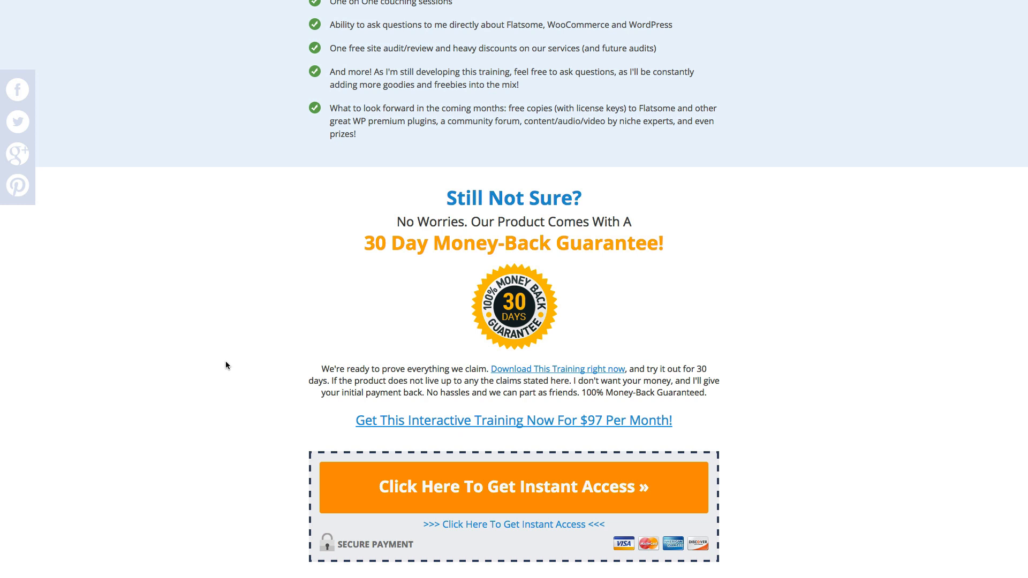
pyautogui.scroll(-2, 225, 365)
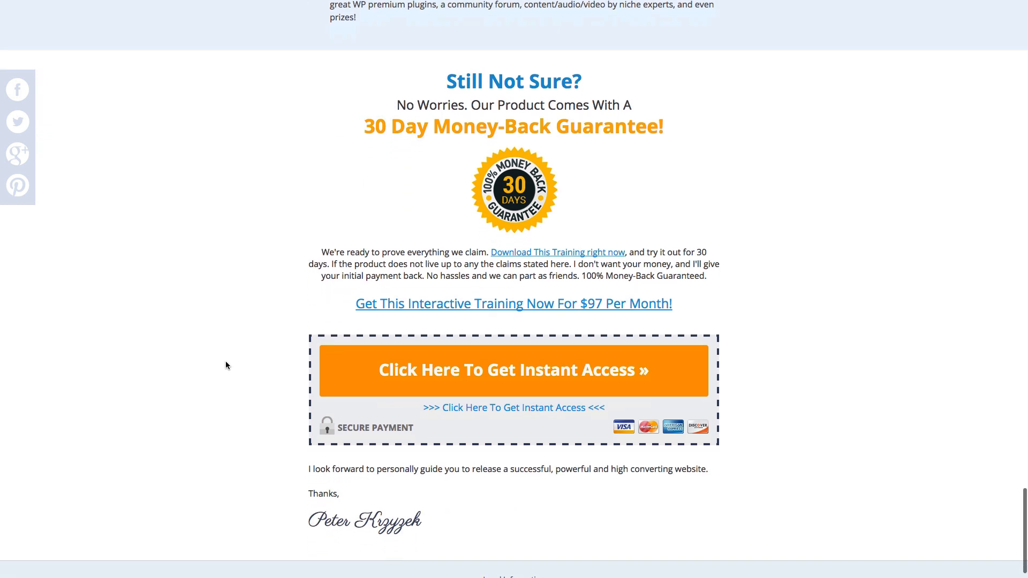